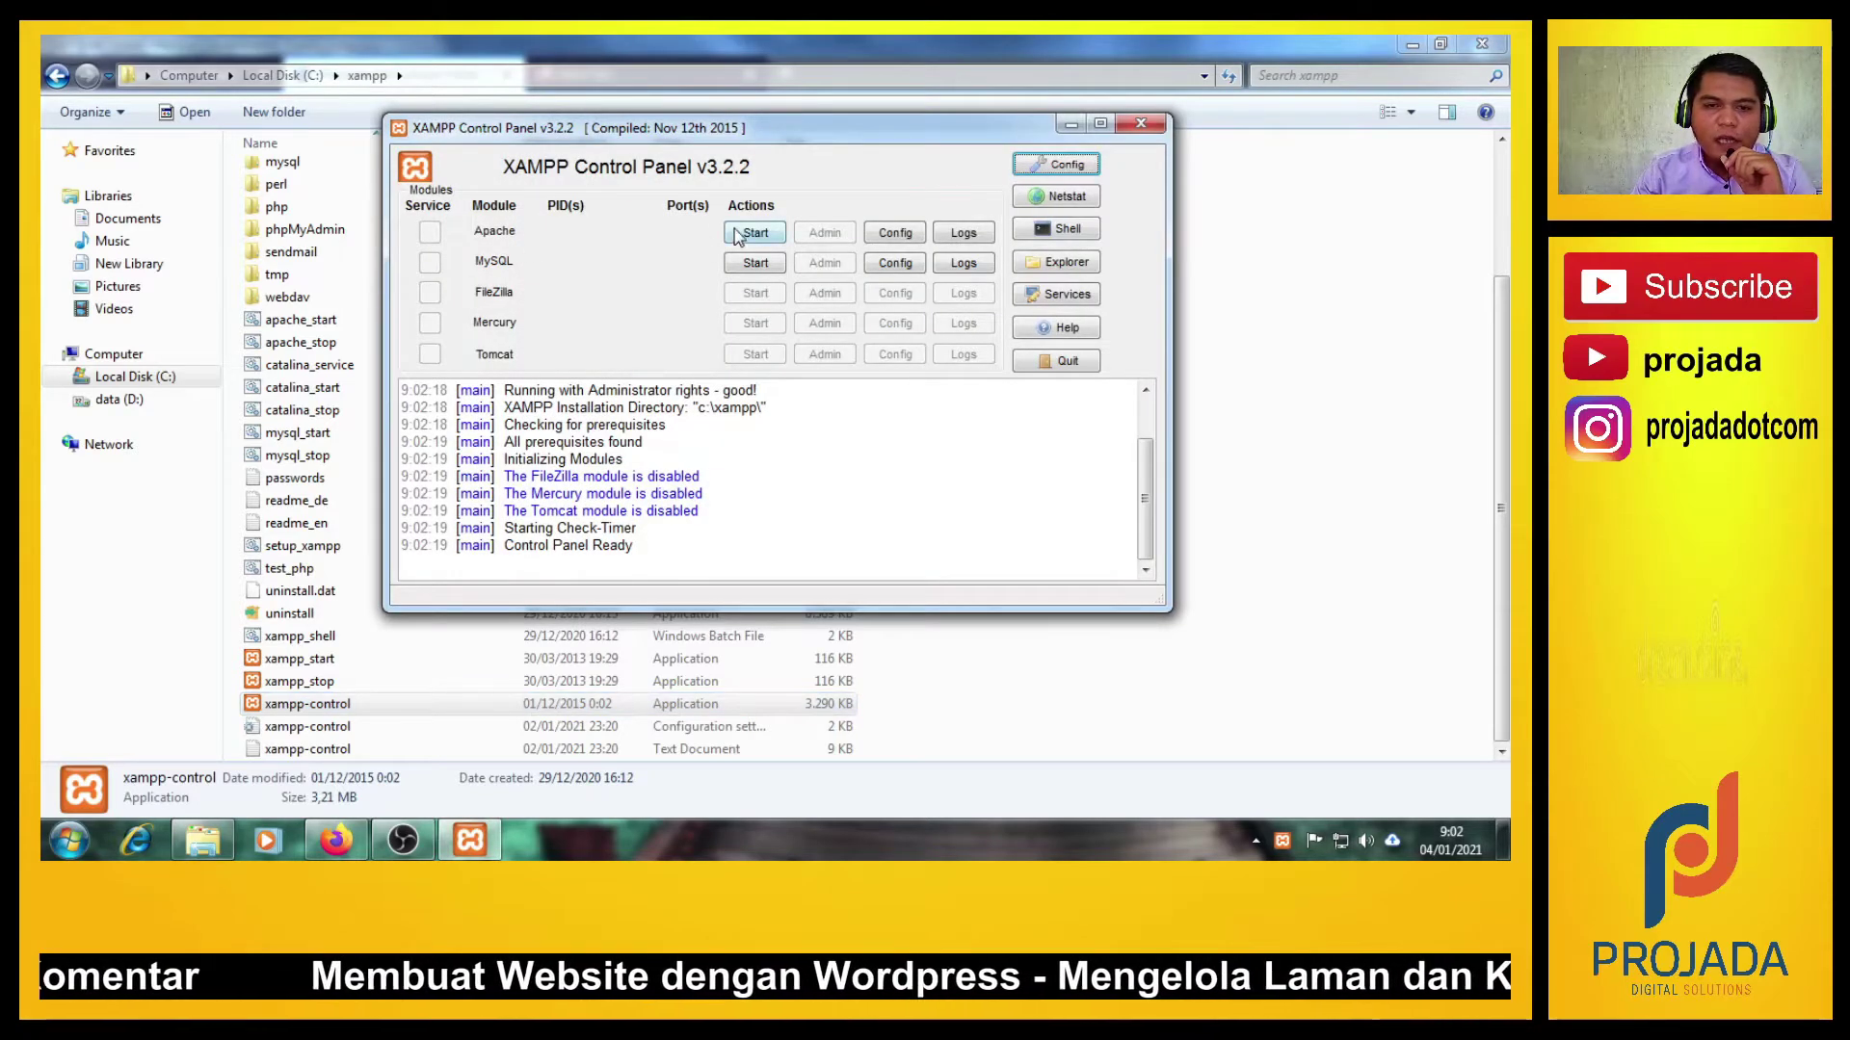
Start Apache and MySQL in XAMPP, minimize the control panel, and bring Firefox forward.
click(740, 233)
click(742, 263)
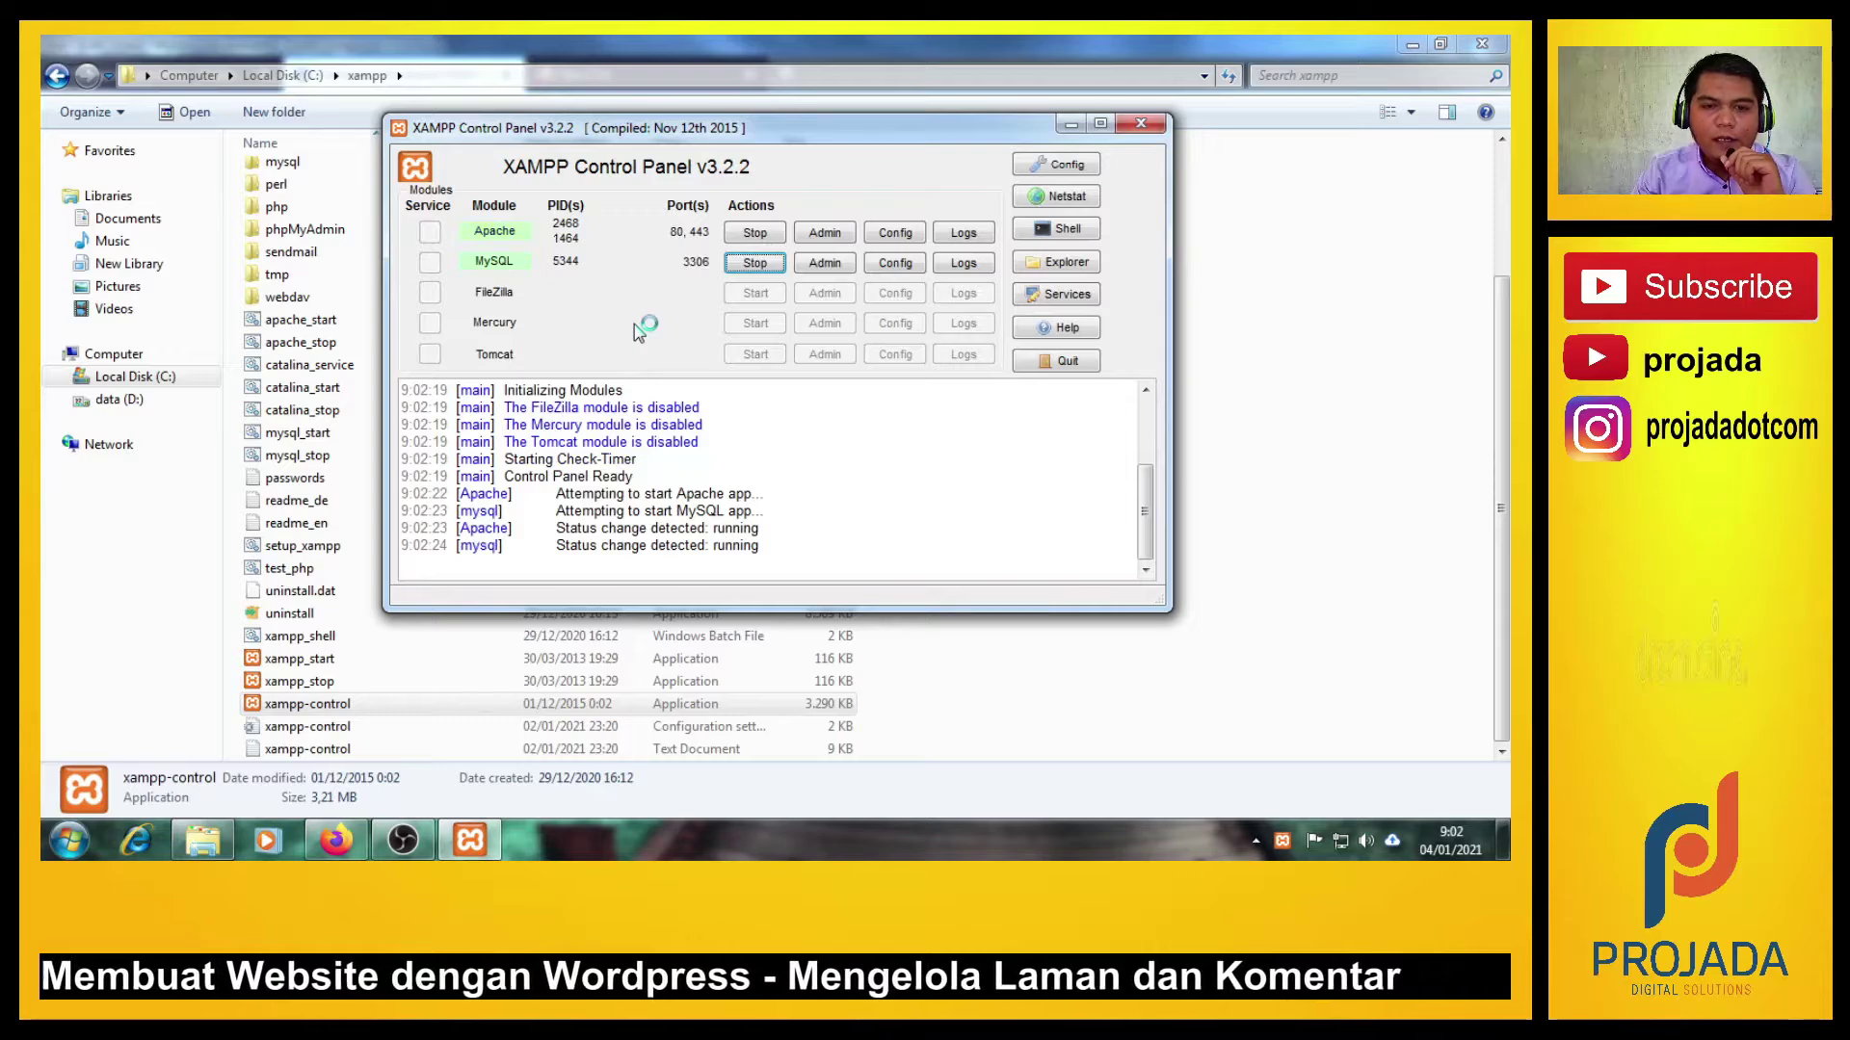
click(1072, 125)
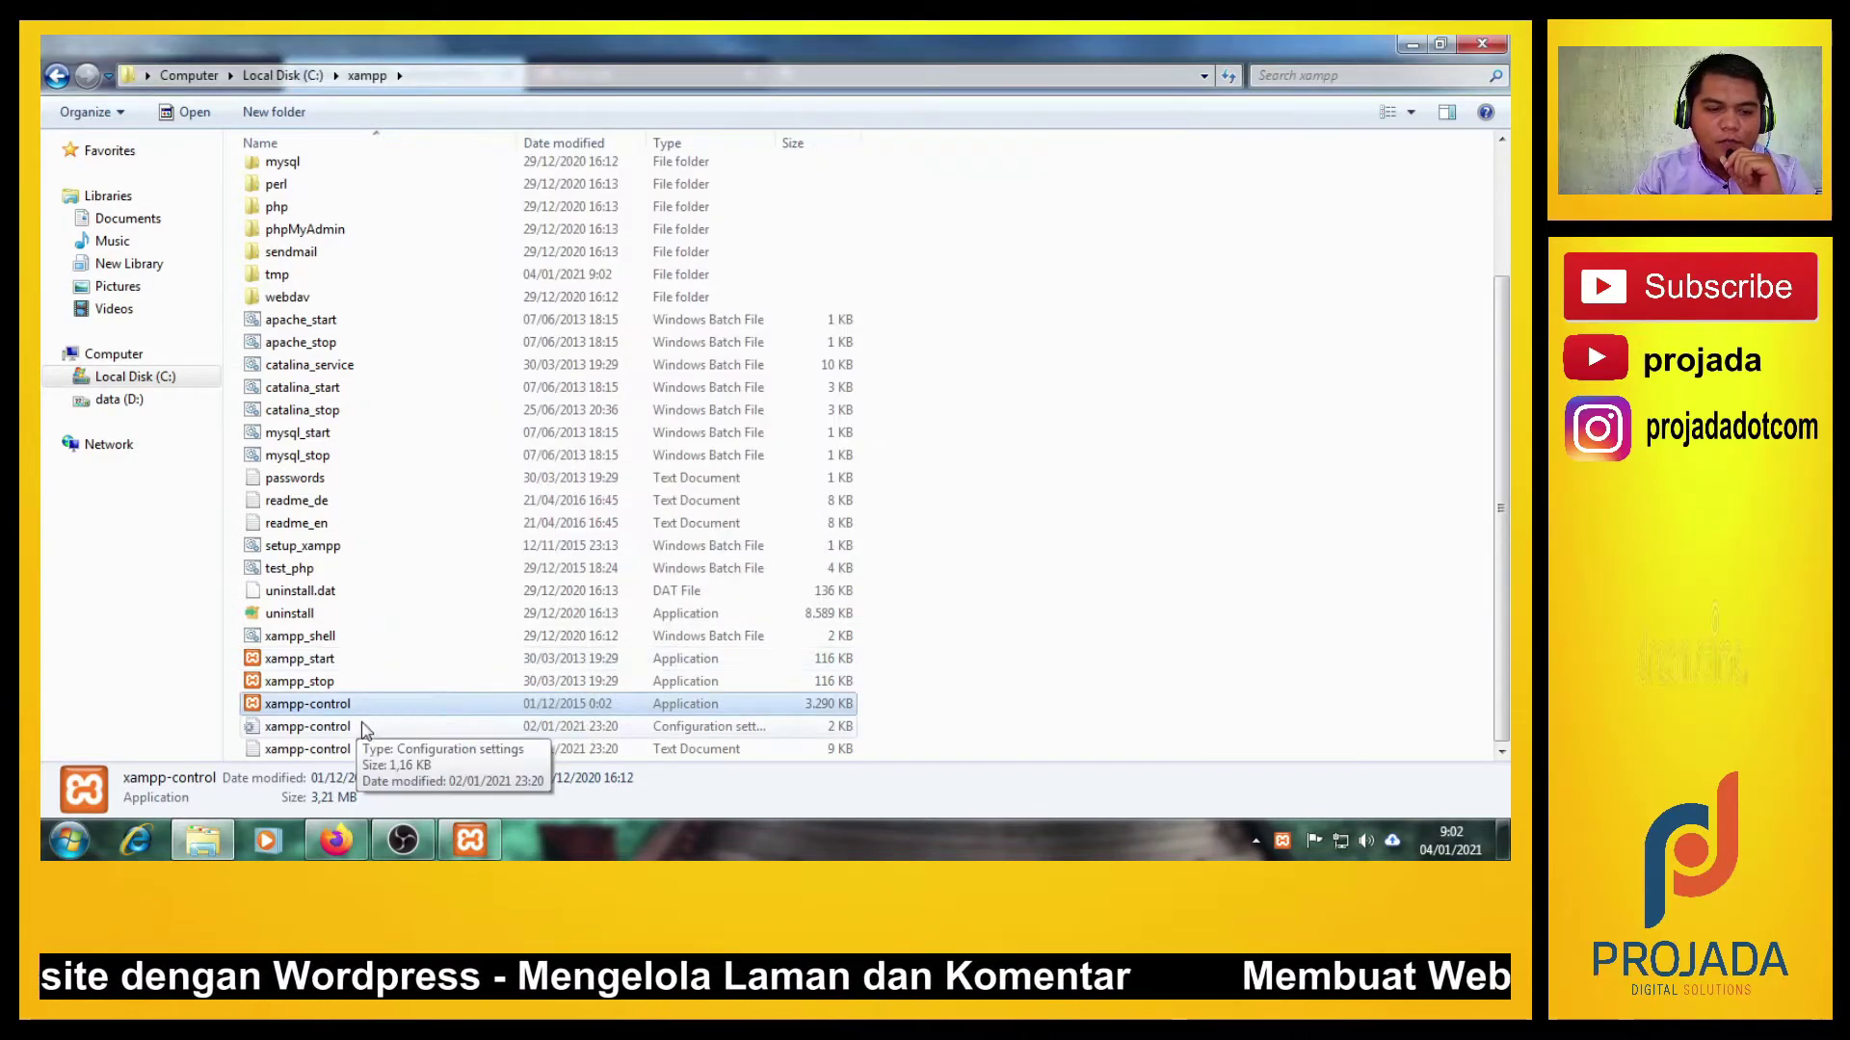
click(338, 838)
Load localhost/wordpress/admin in the empty new Firefox tab.
click(626, 77)
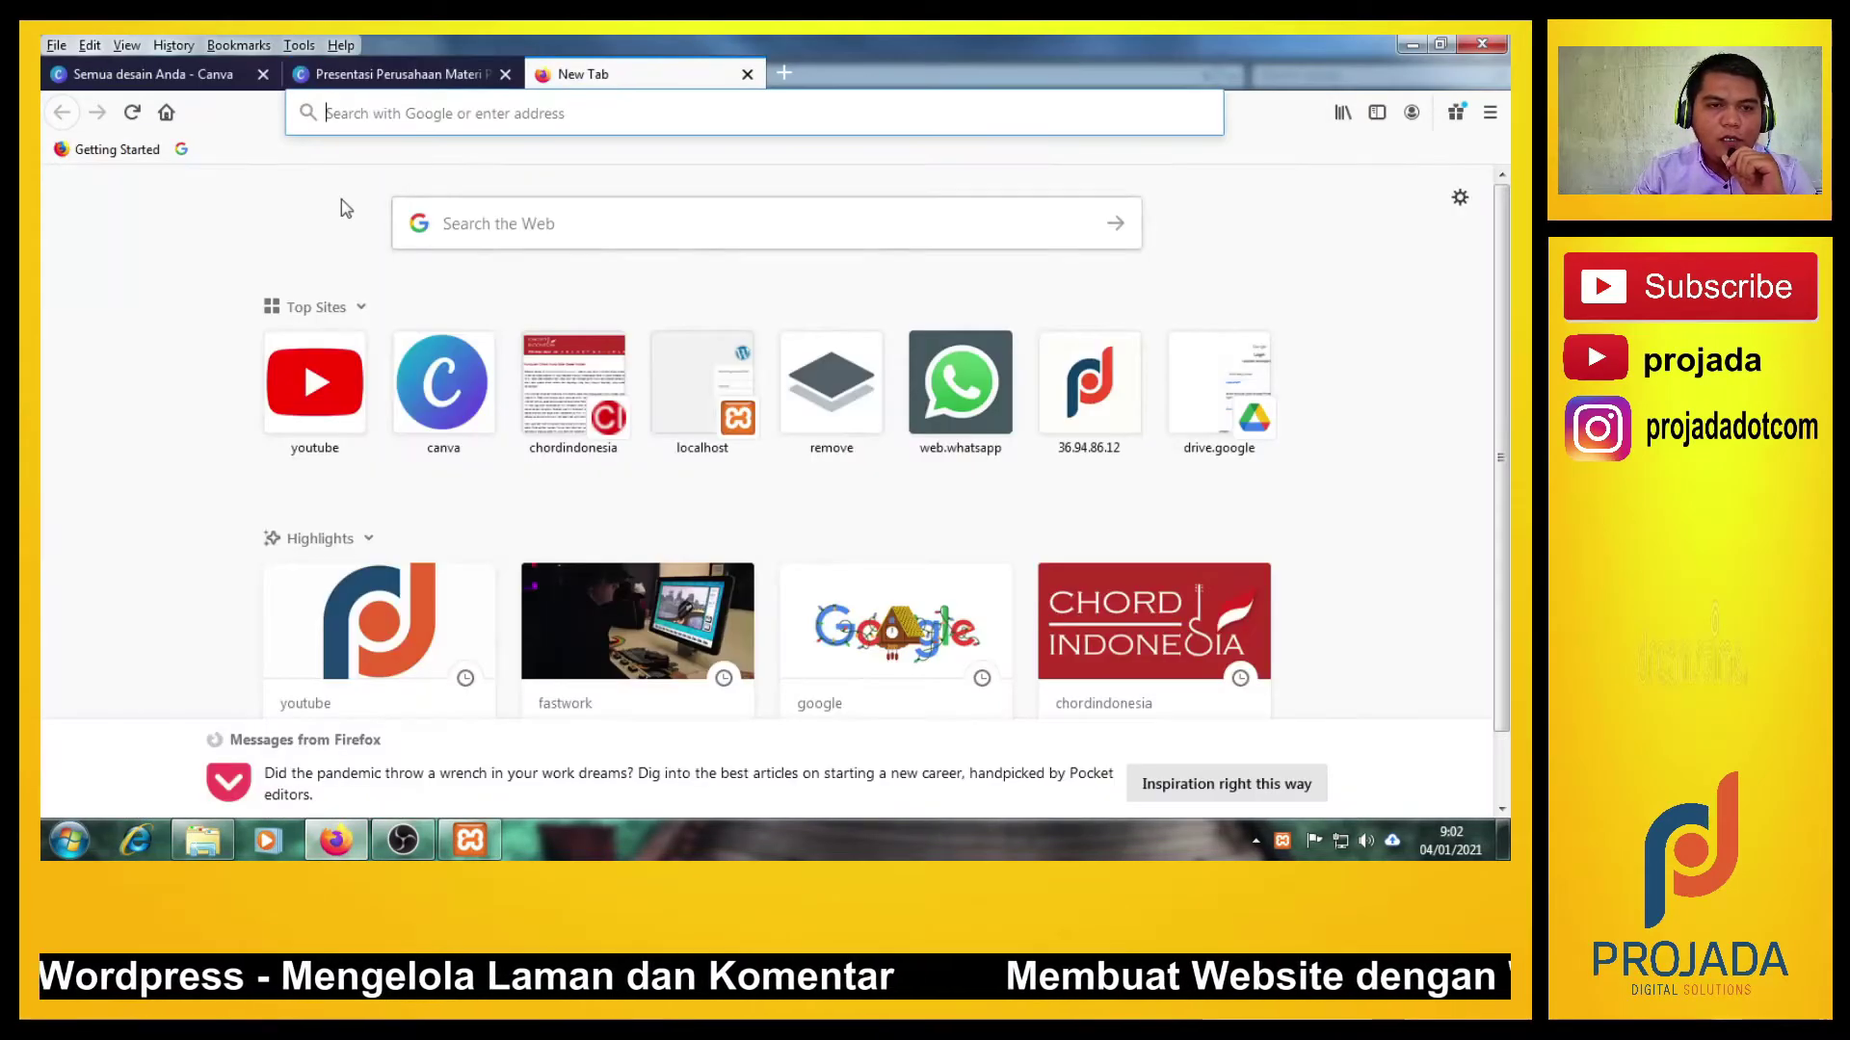
click(357, 112)
text(localhost/)
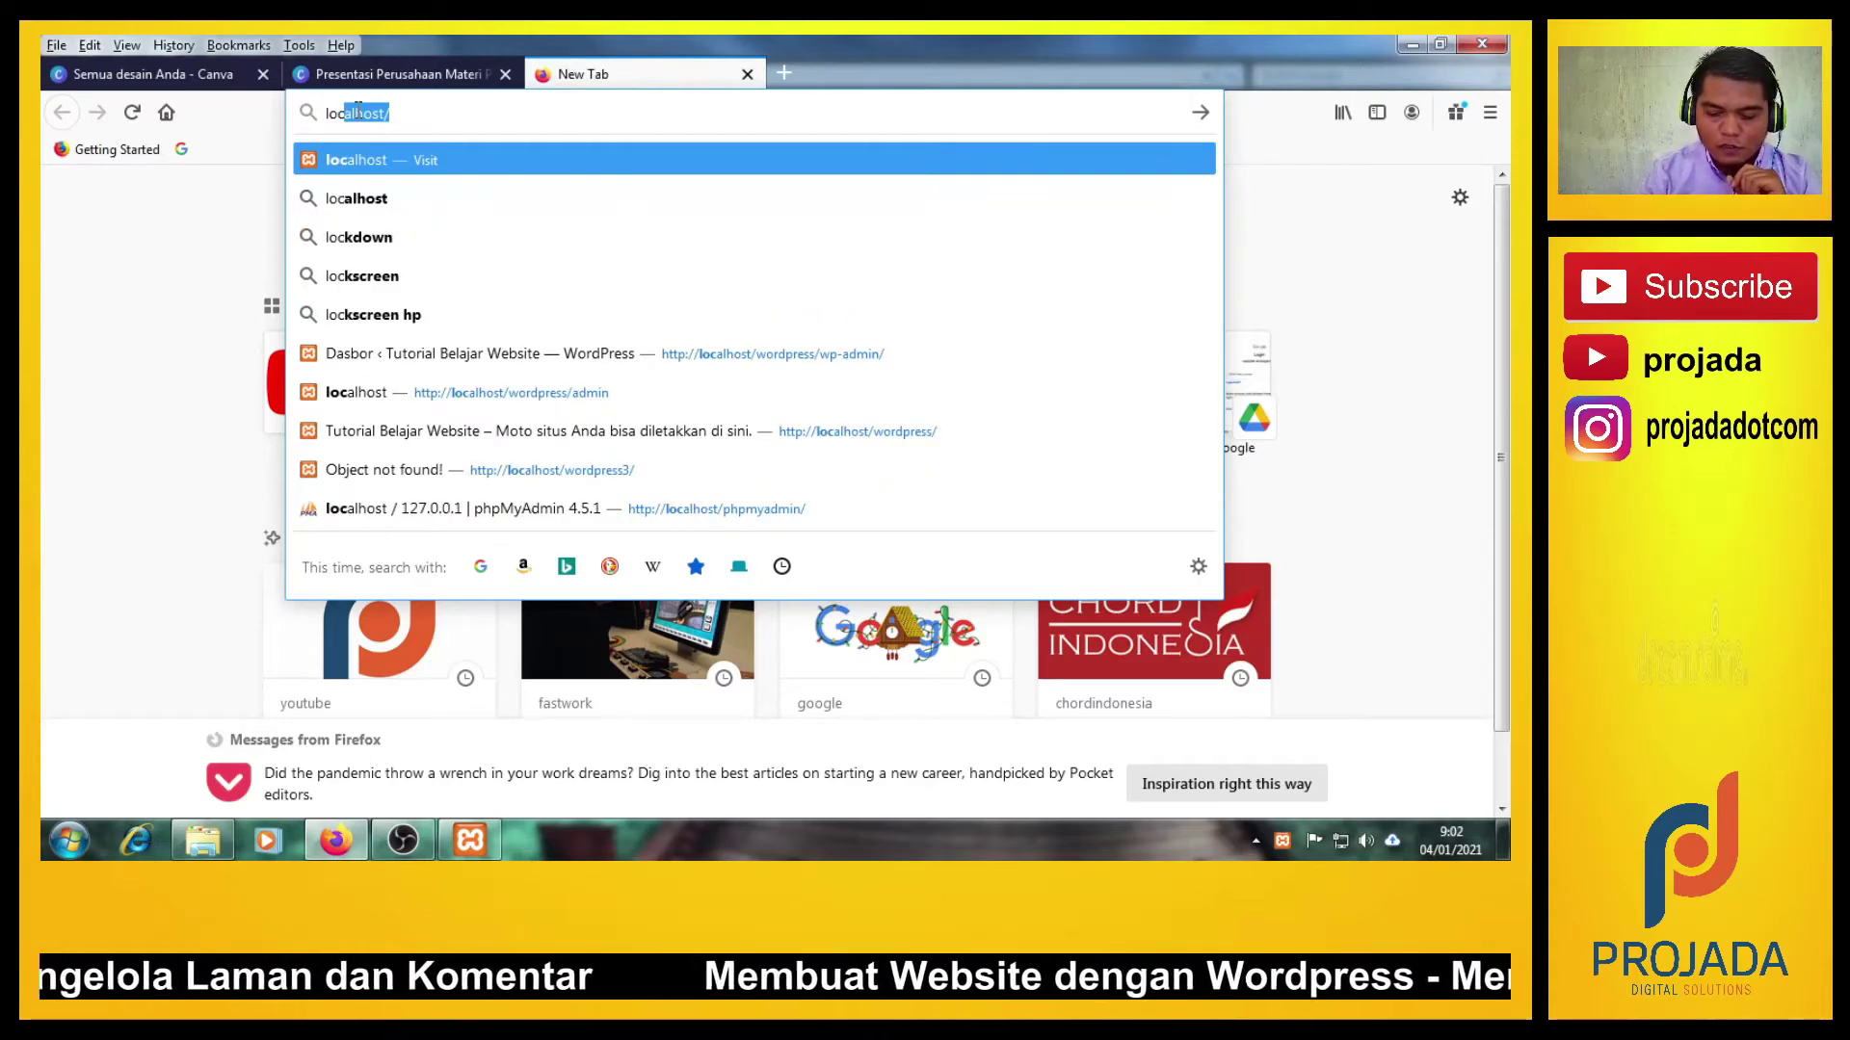
click(357, 111)
text(wordpr)
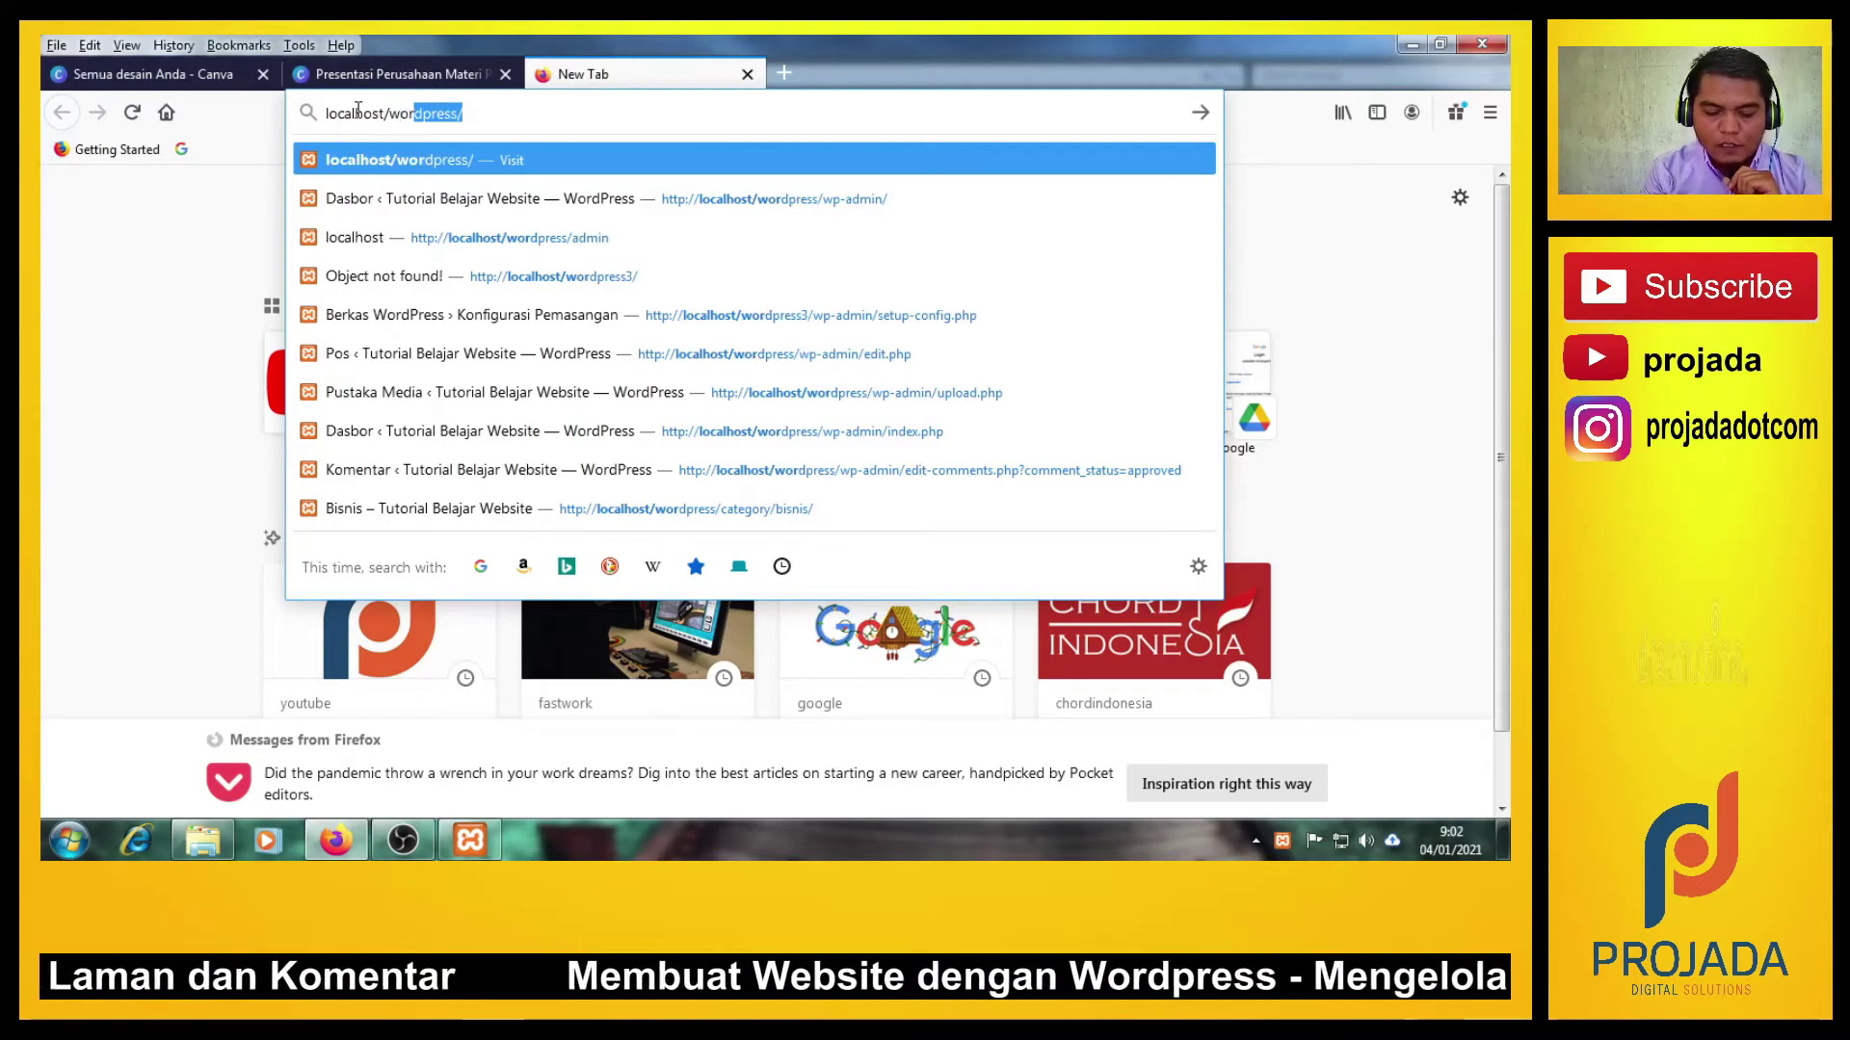
text(ees)
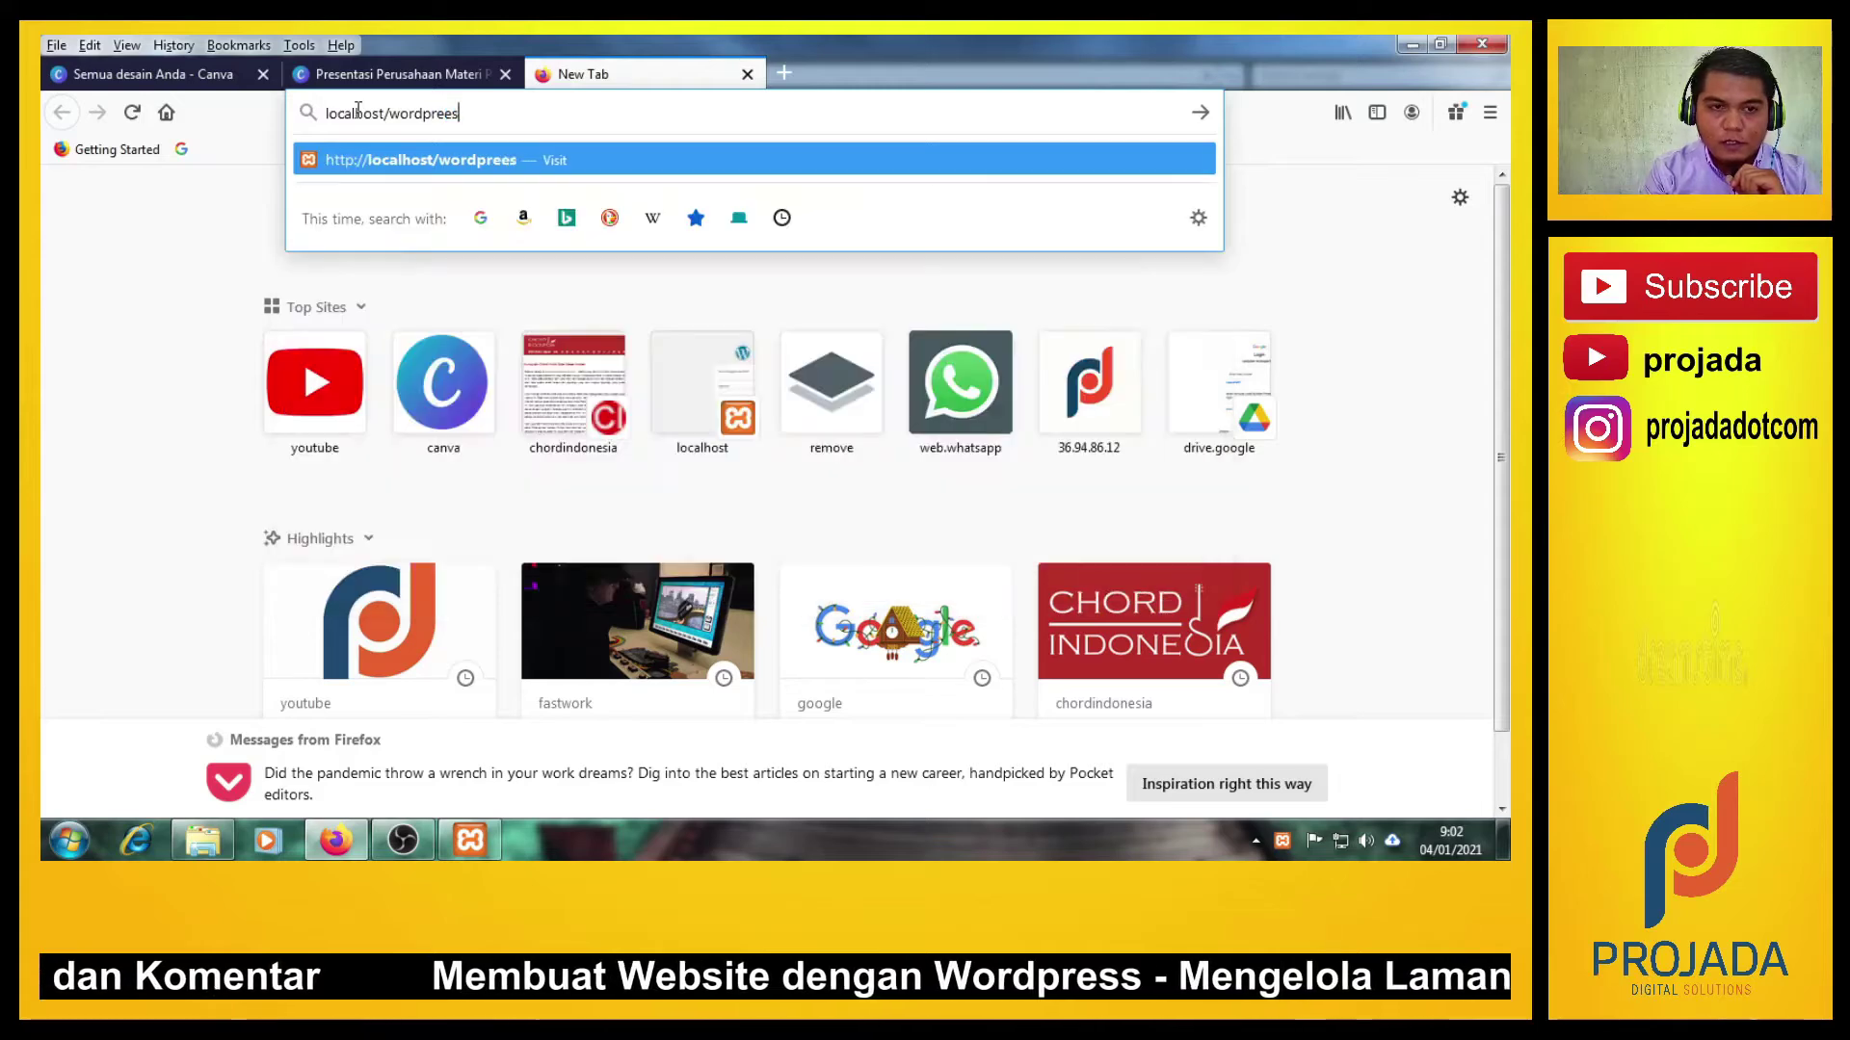
key(BackSpace)
text(ss)
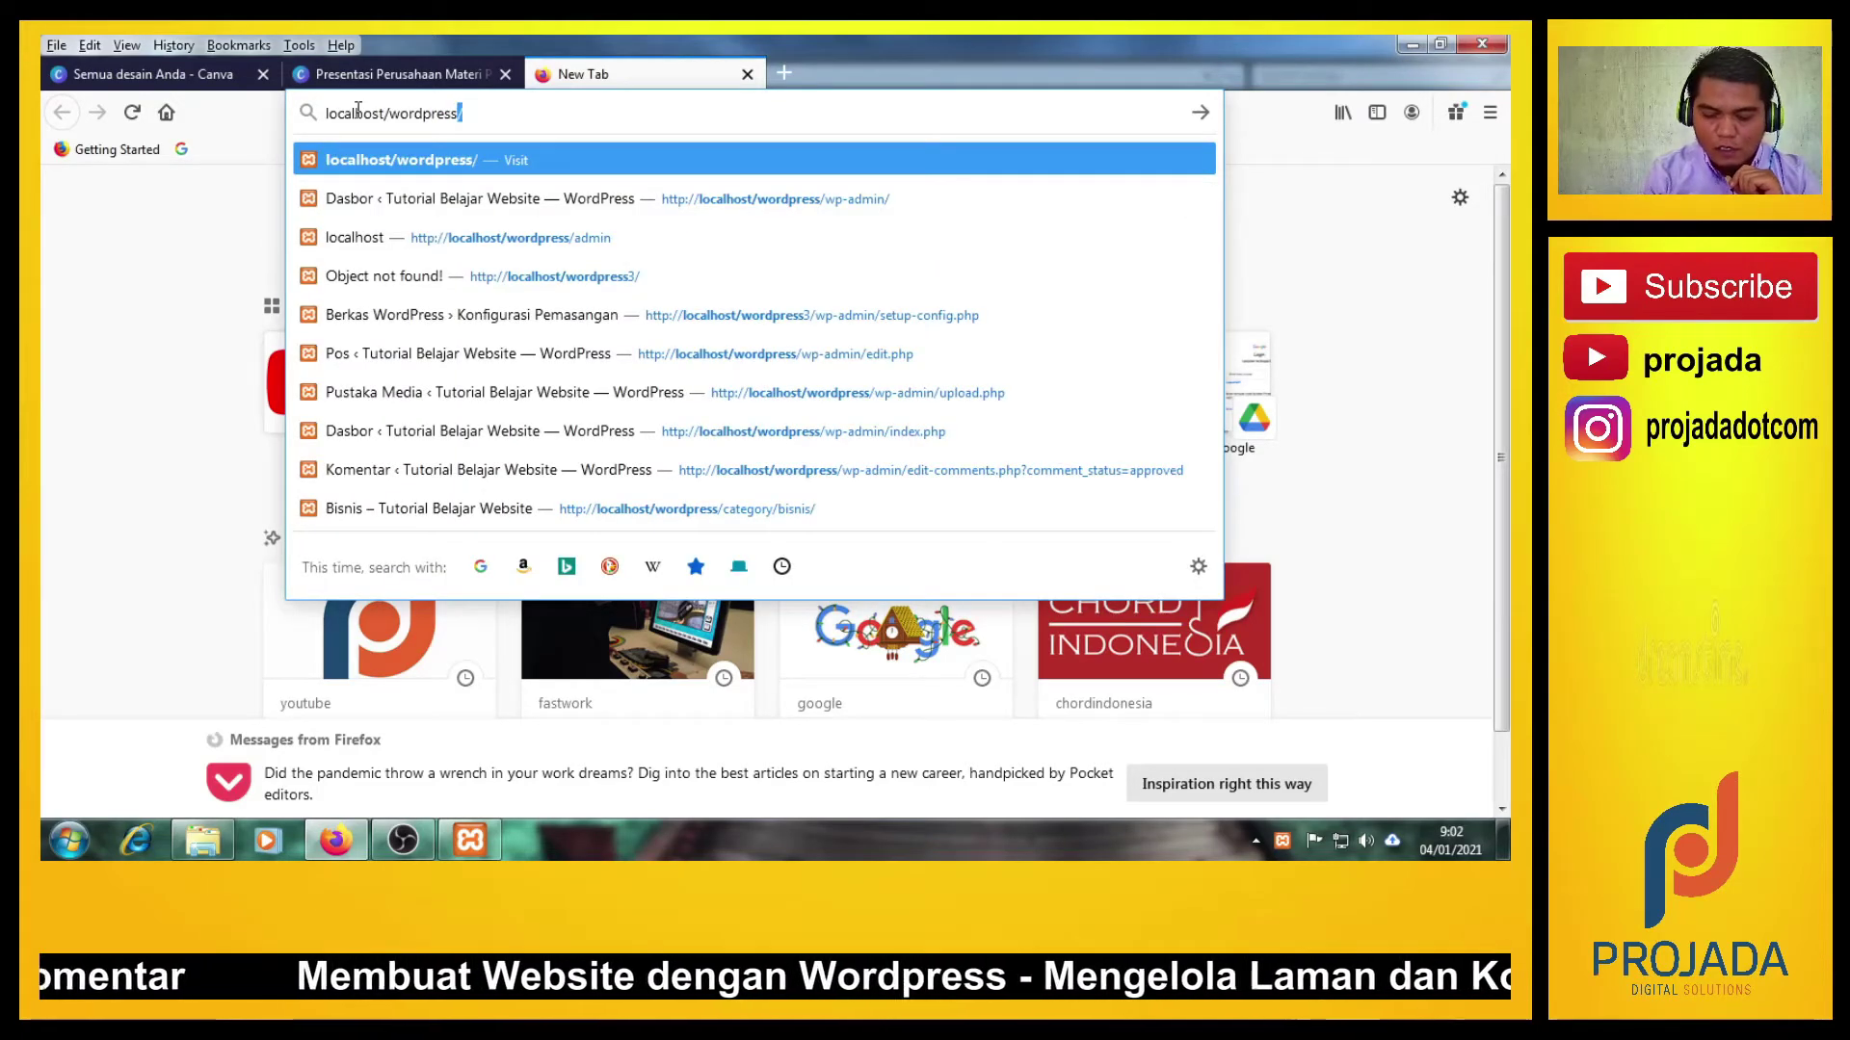
text(/admin)
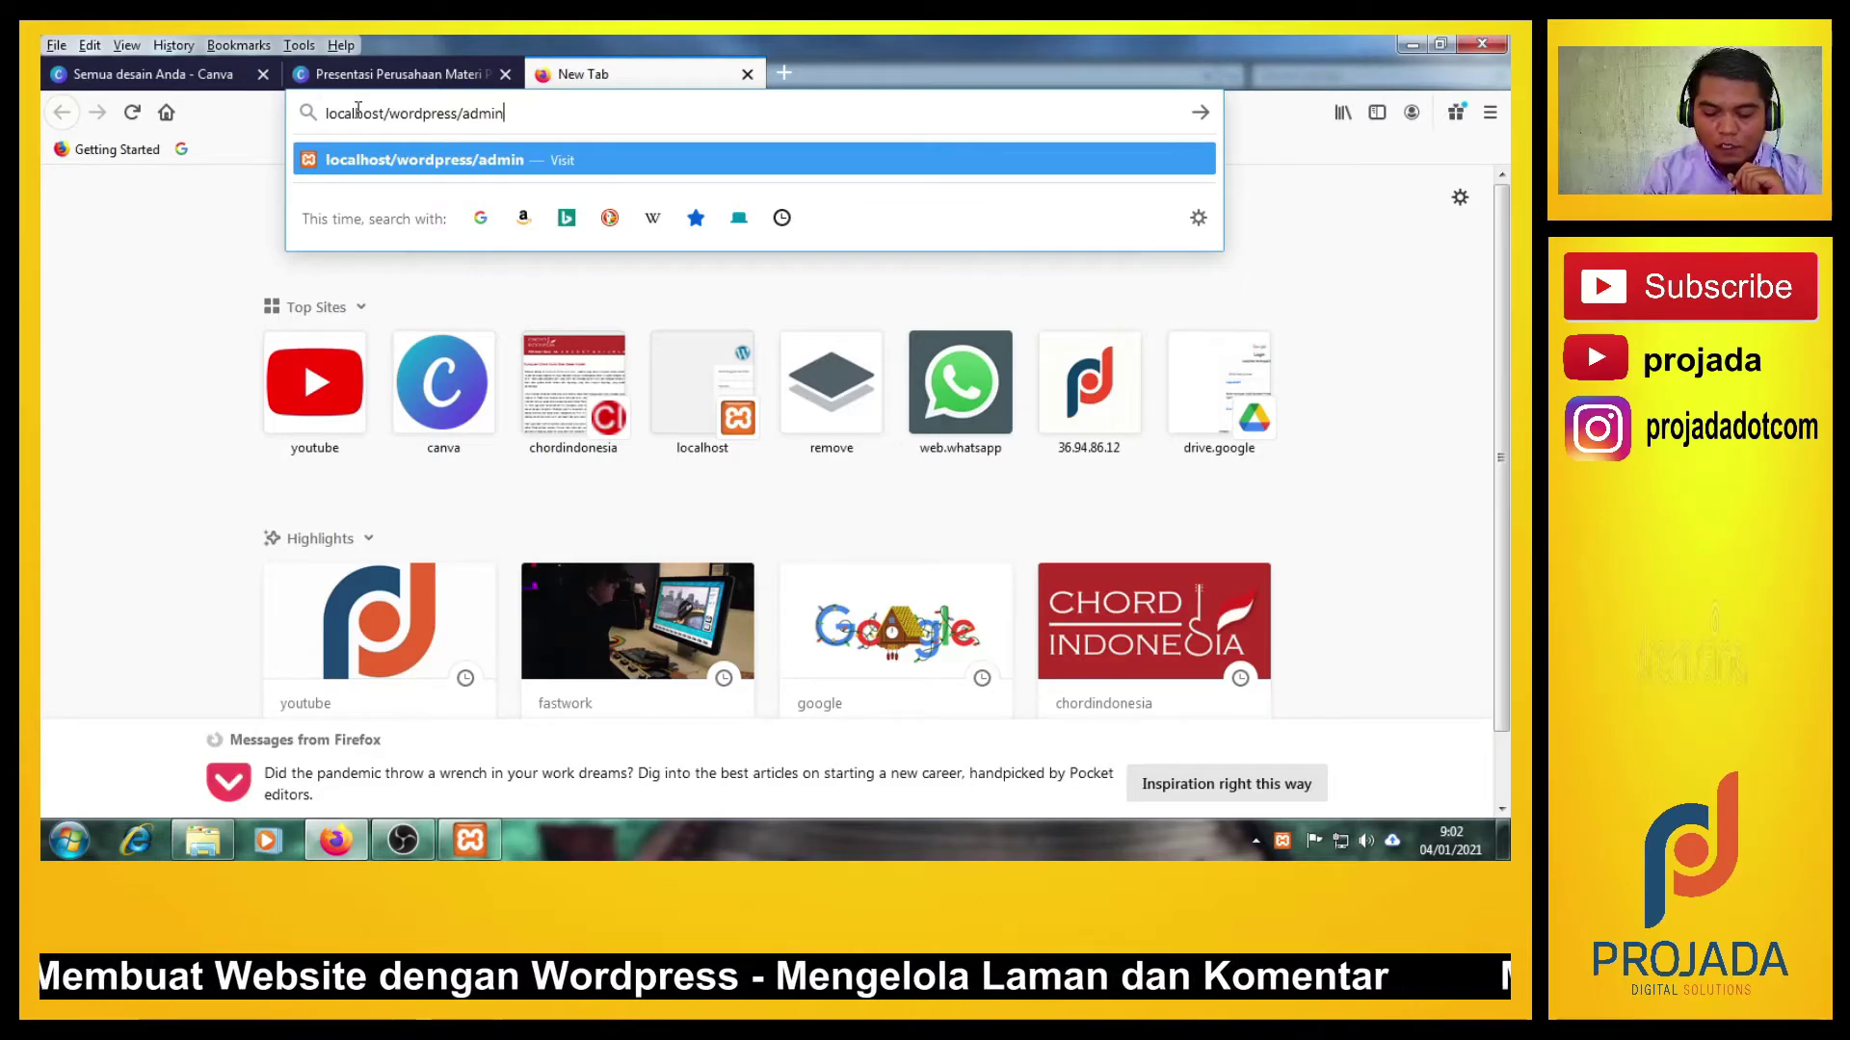
key(Return)
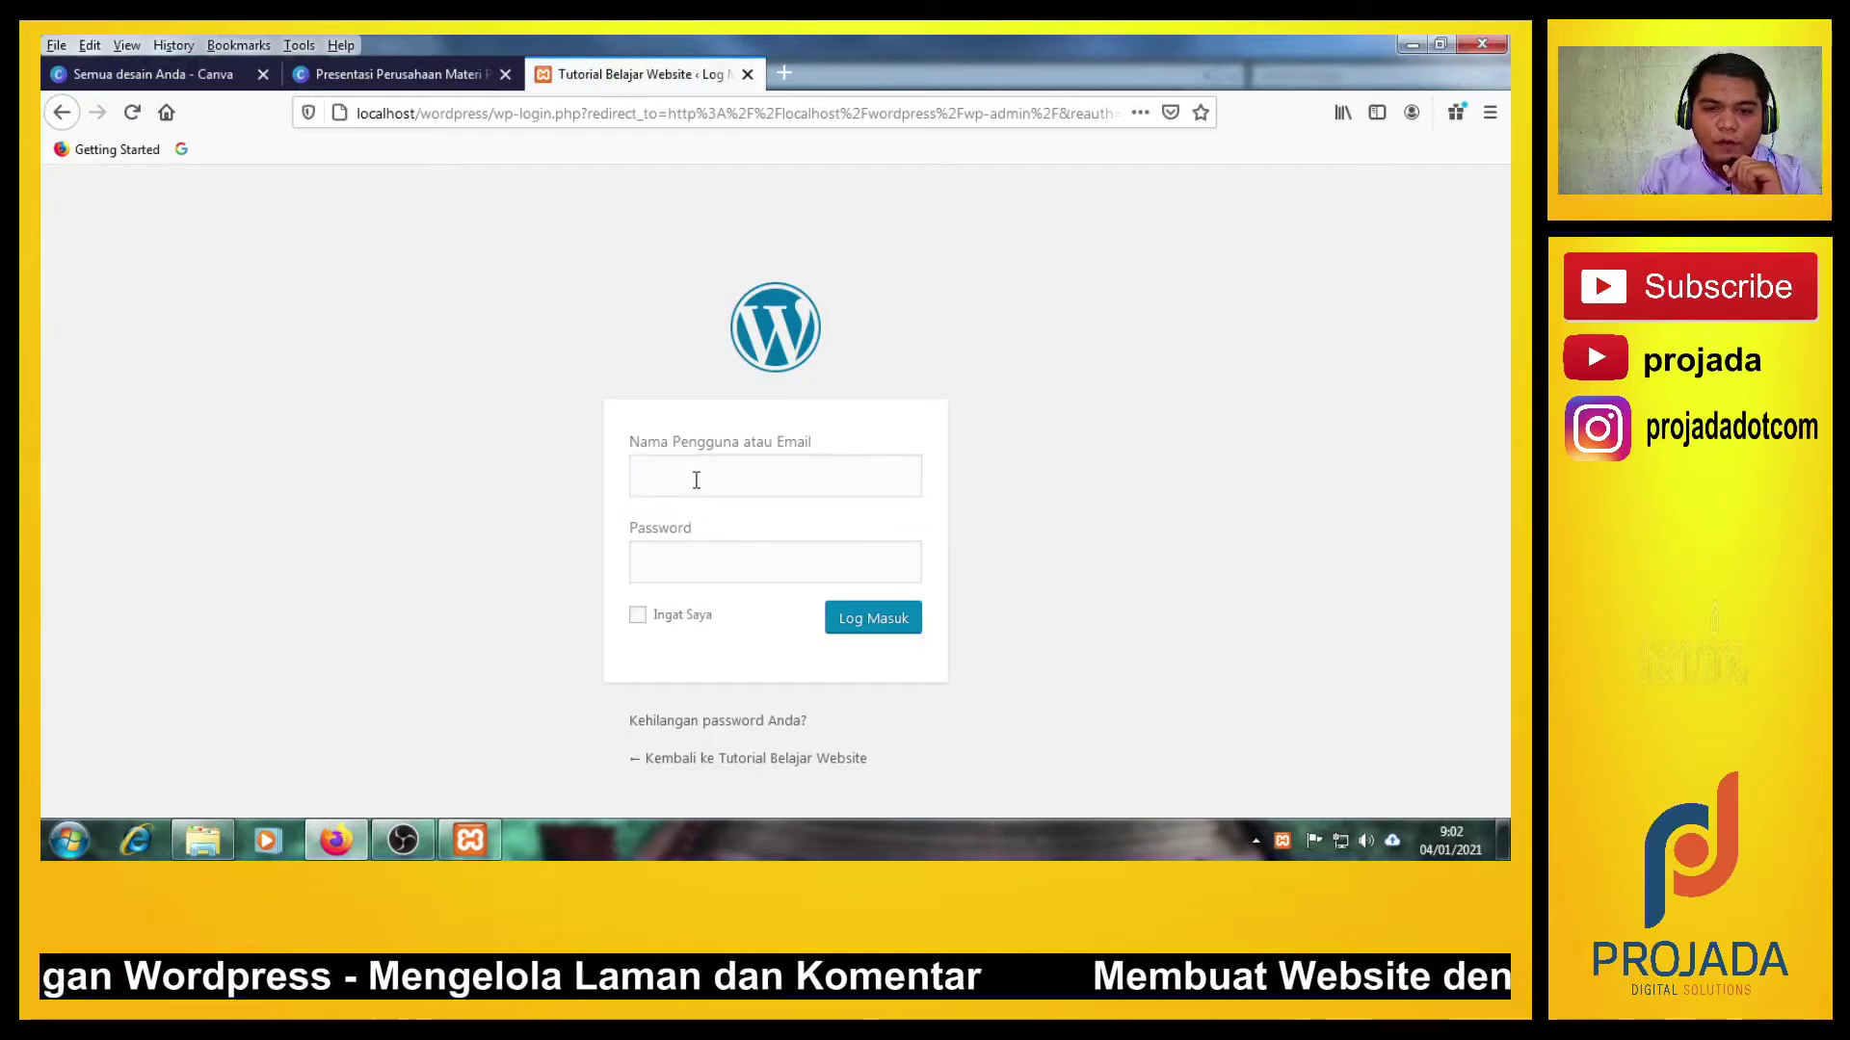
Log in with the admin username and the account password.
click(696, 480)
text(admin)
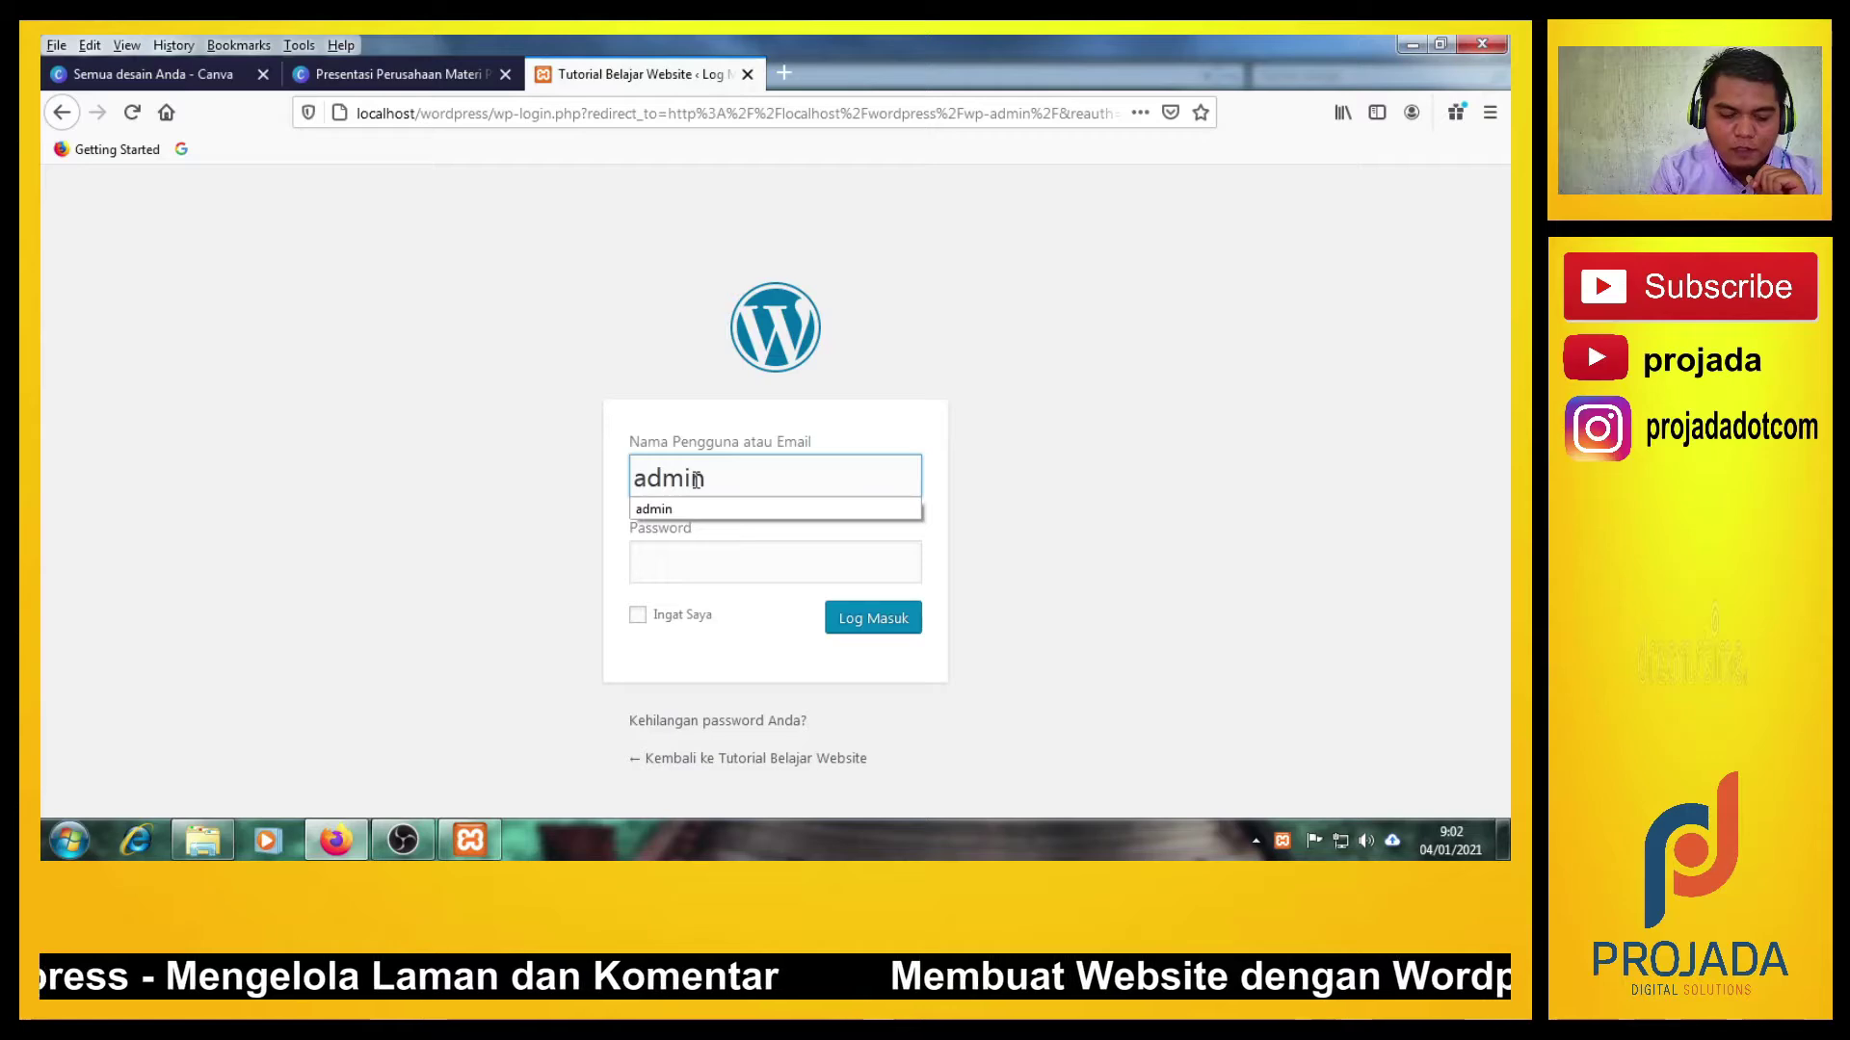
key(Tab)
text(ad)
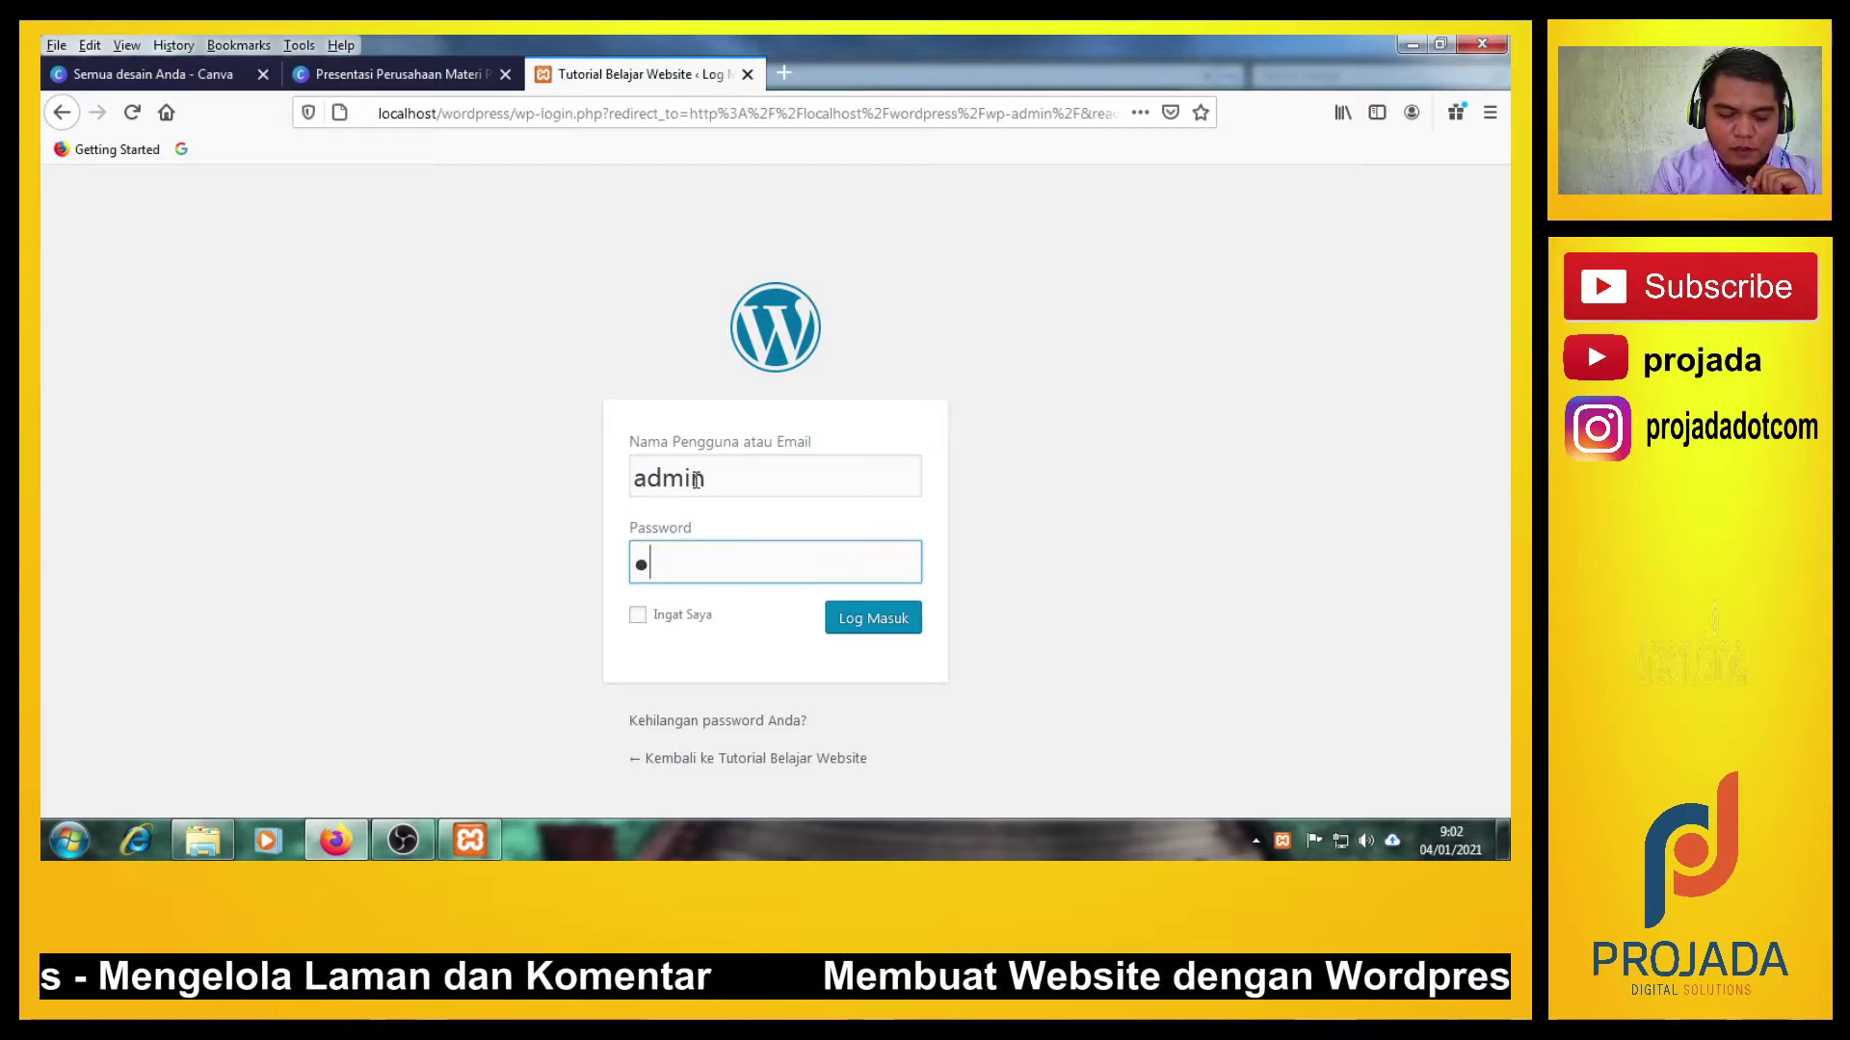
text(min)
key(Return)
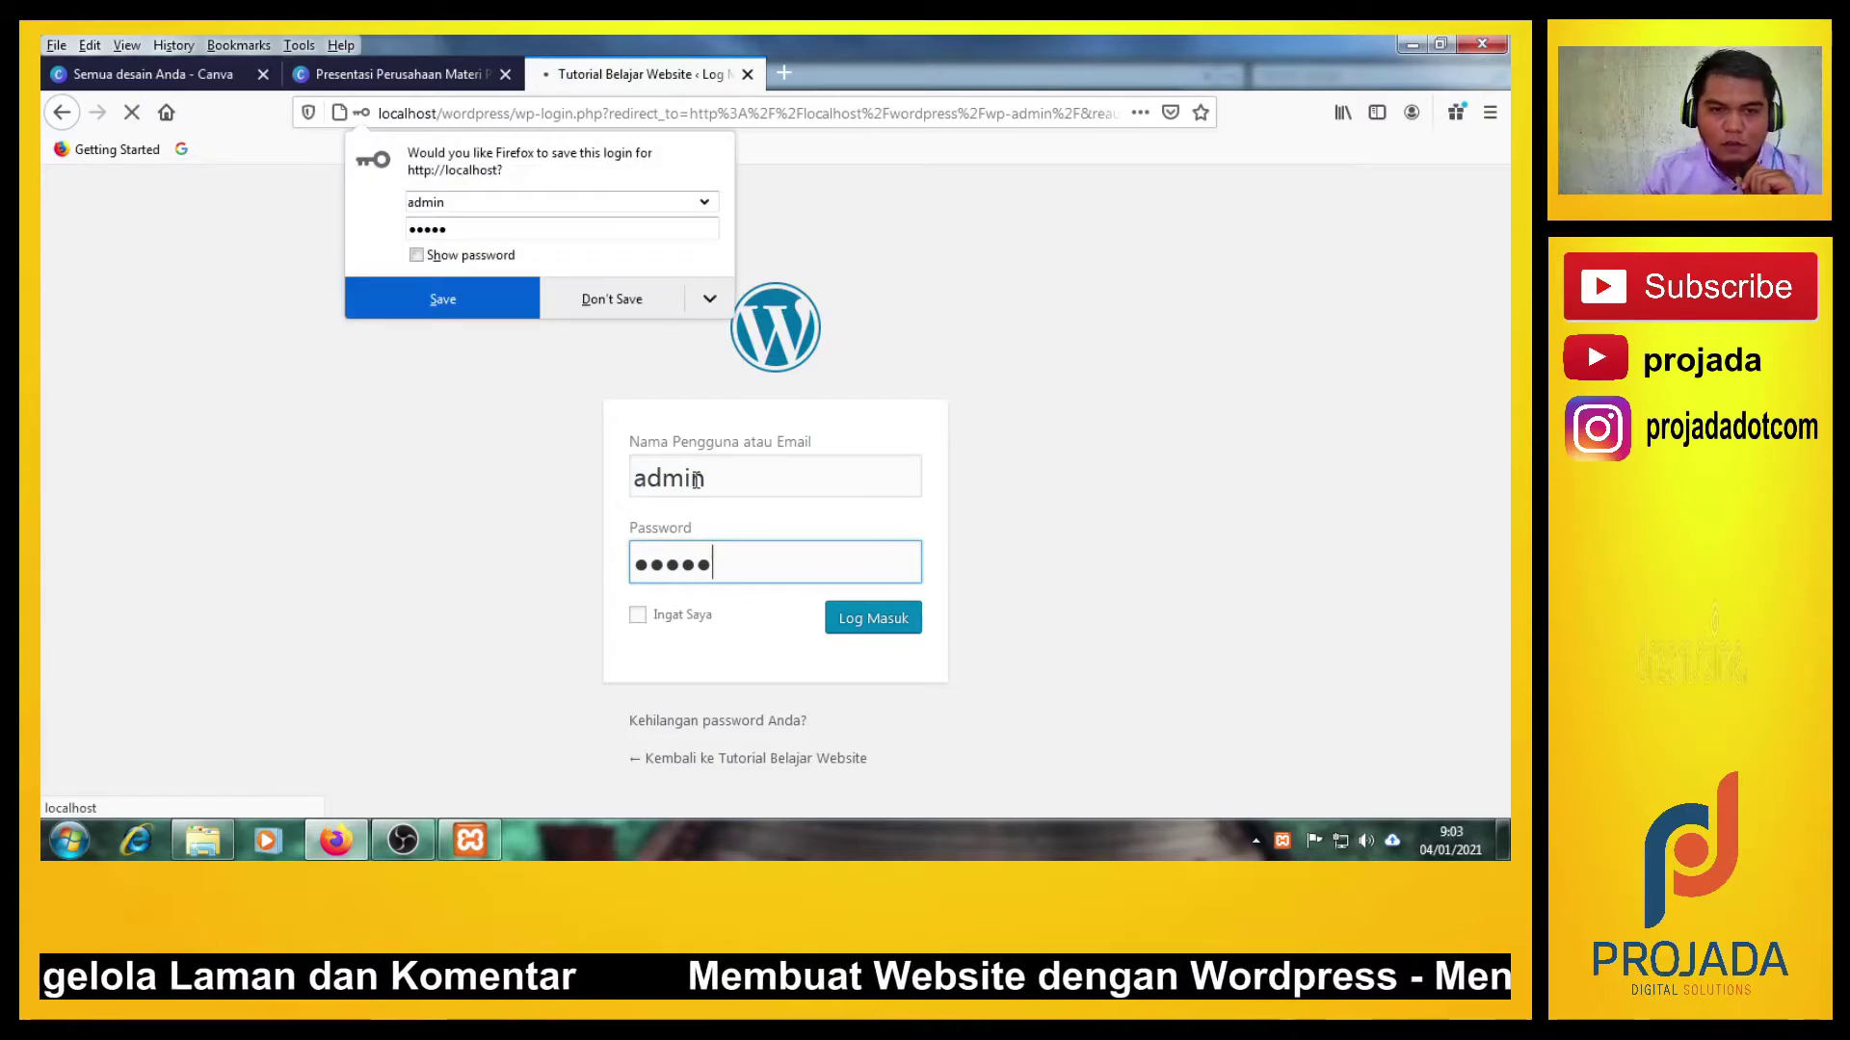
Decline Firefox's save-login prompt and look over the Dasbor.
click(633, 306)
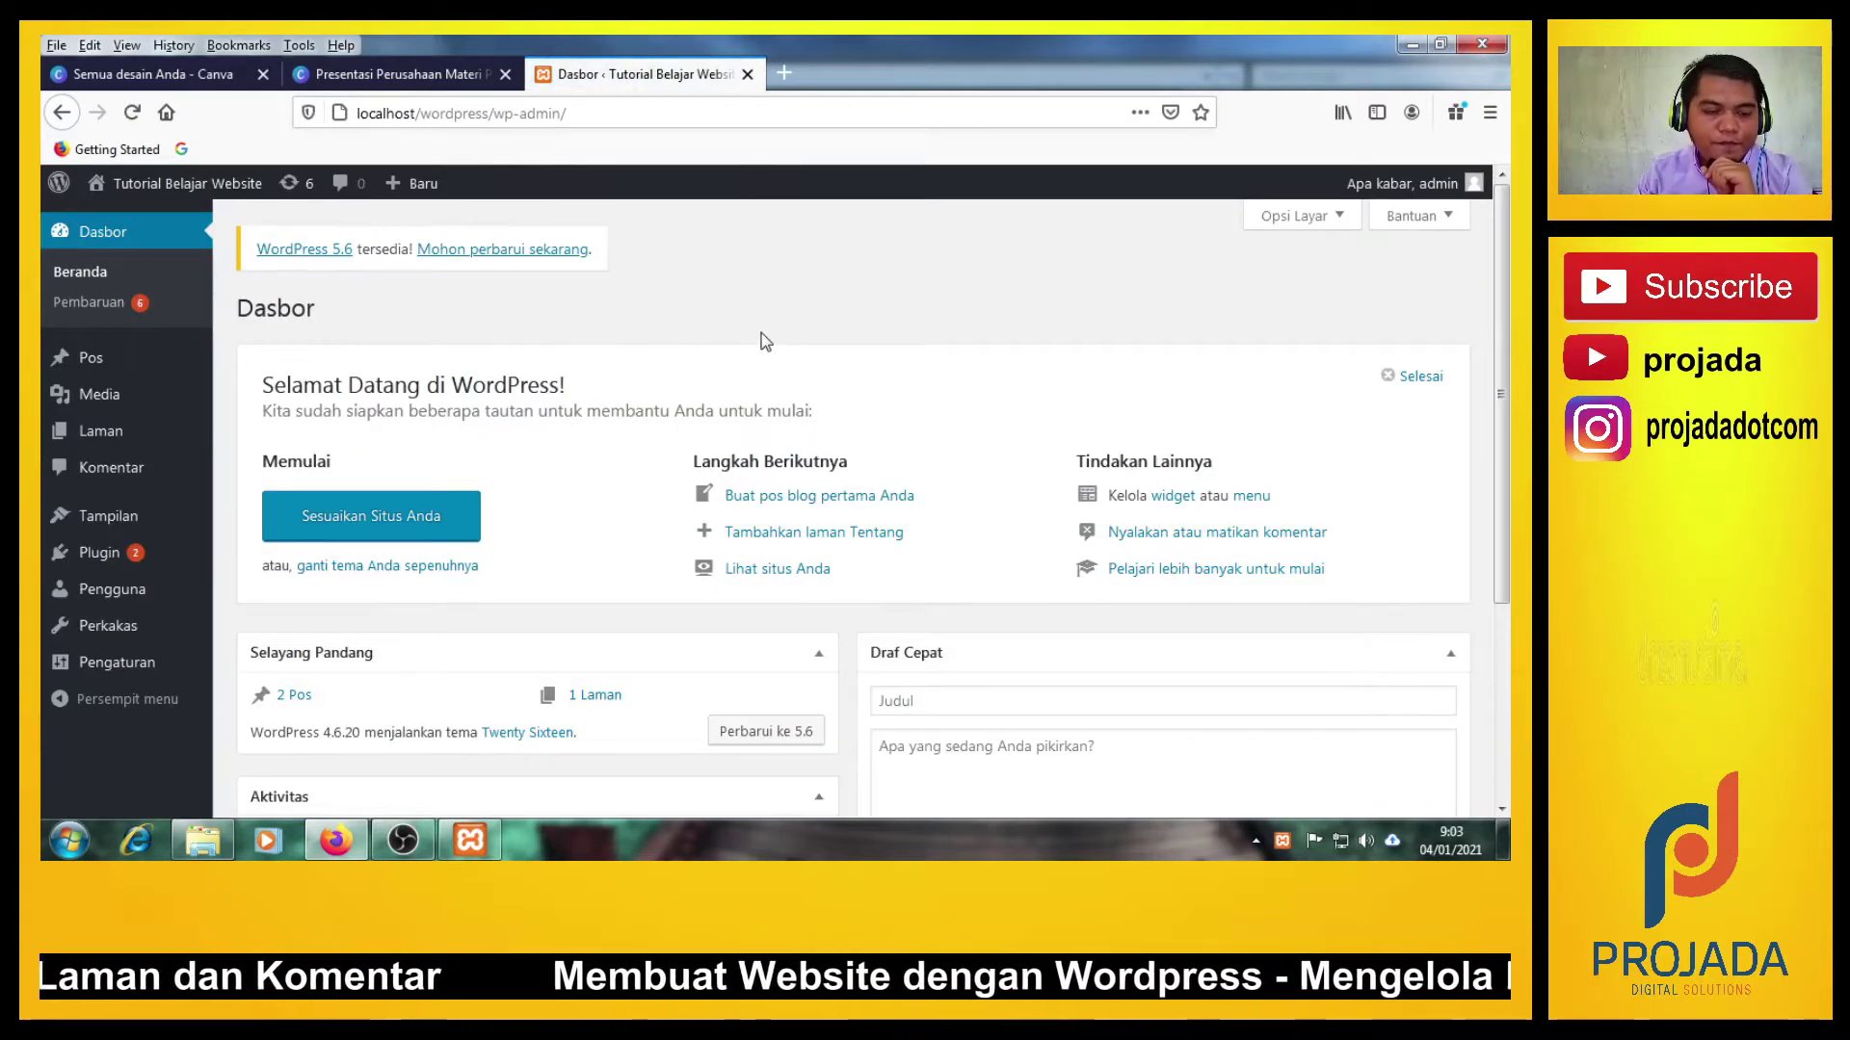
scroll(508, 500, down, 4)
scroll(520, 512, up, 4)
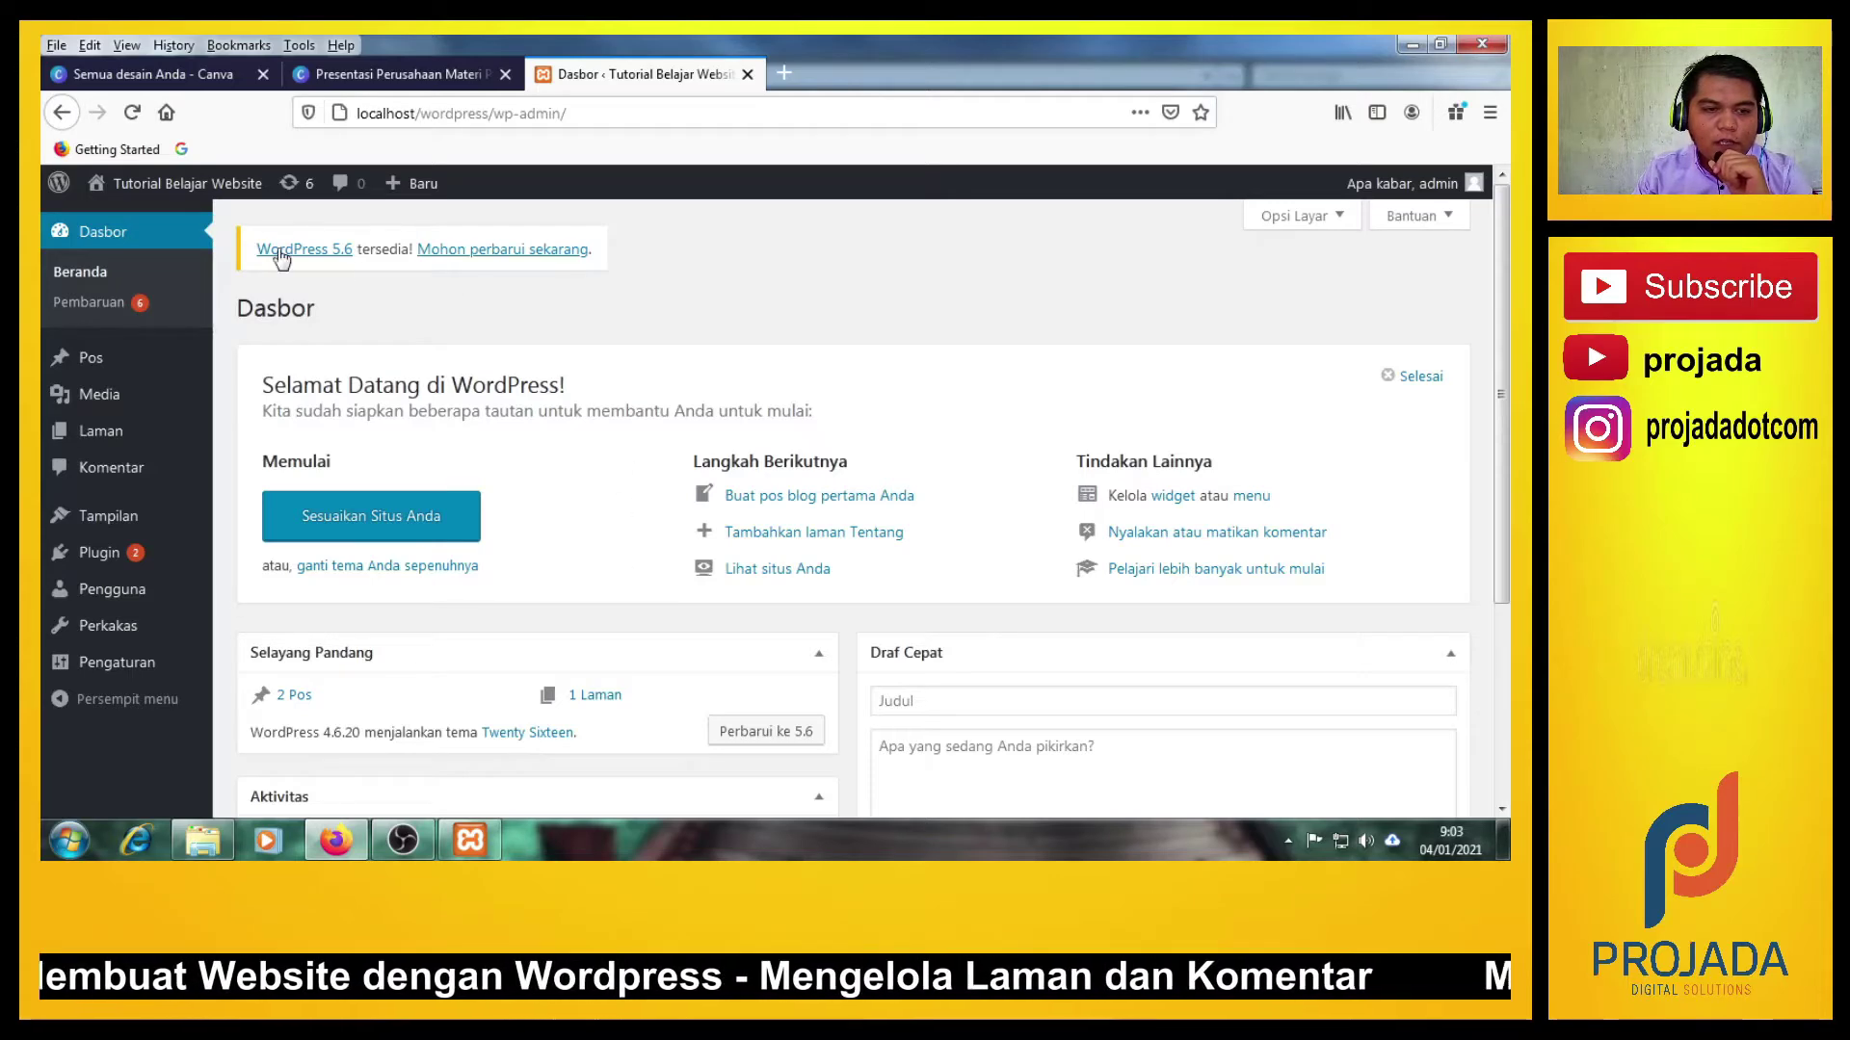
mouse_move(114, 458)
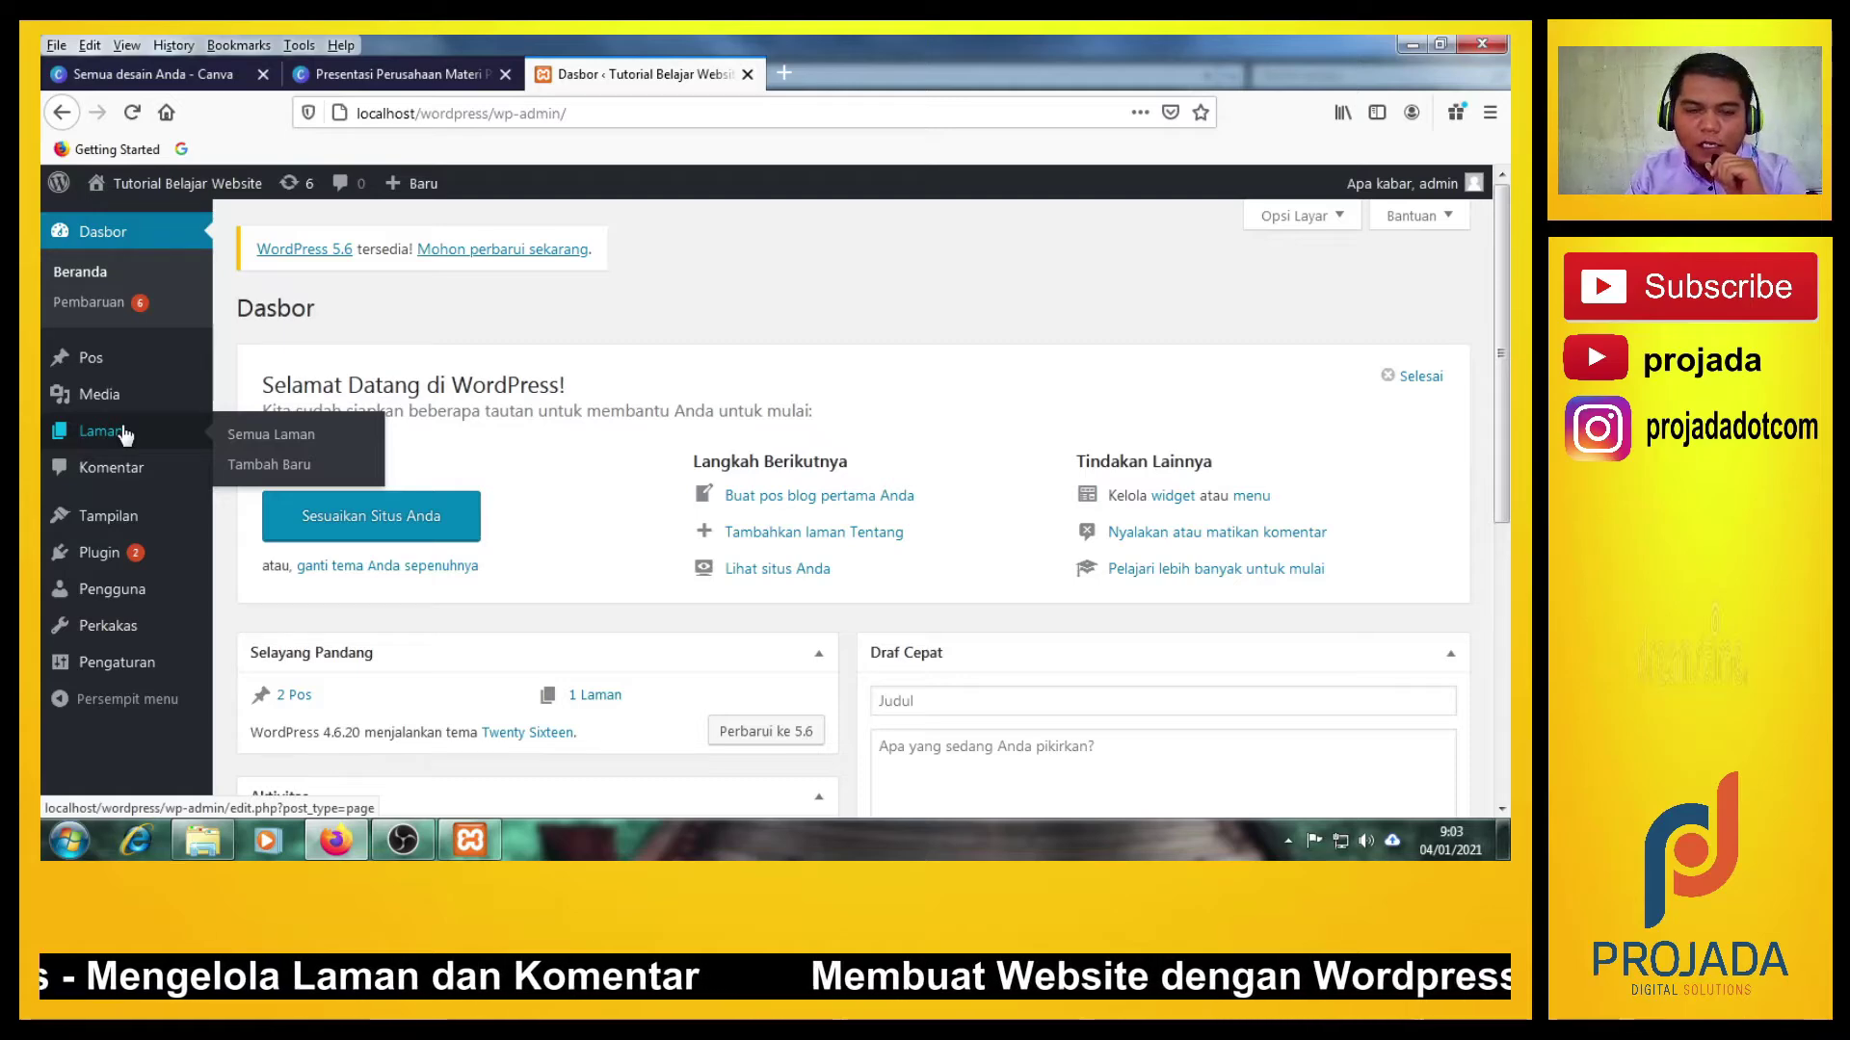
Open Laman > Semua Laman to see the single page, Laman Contoh.
click(239, 441)
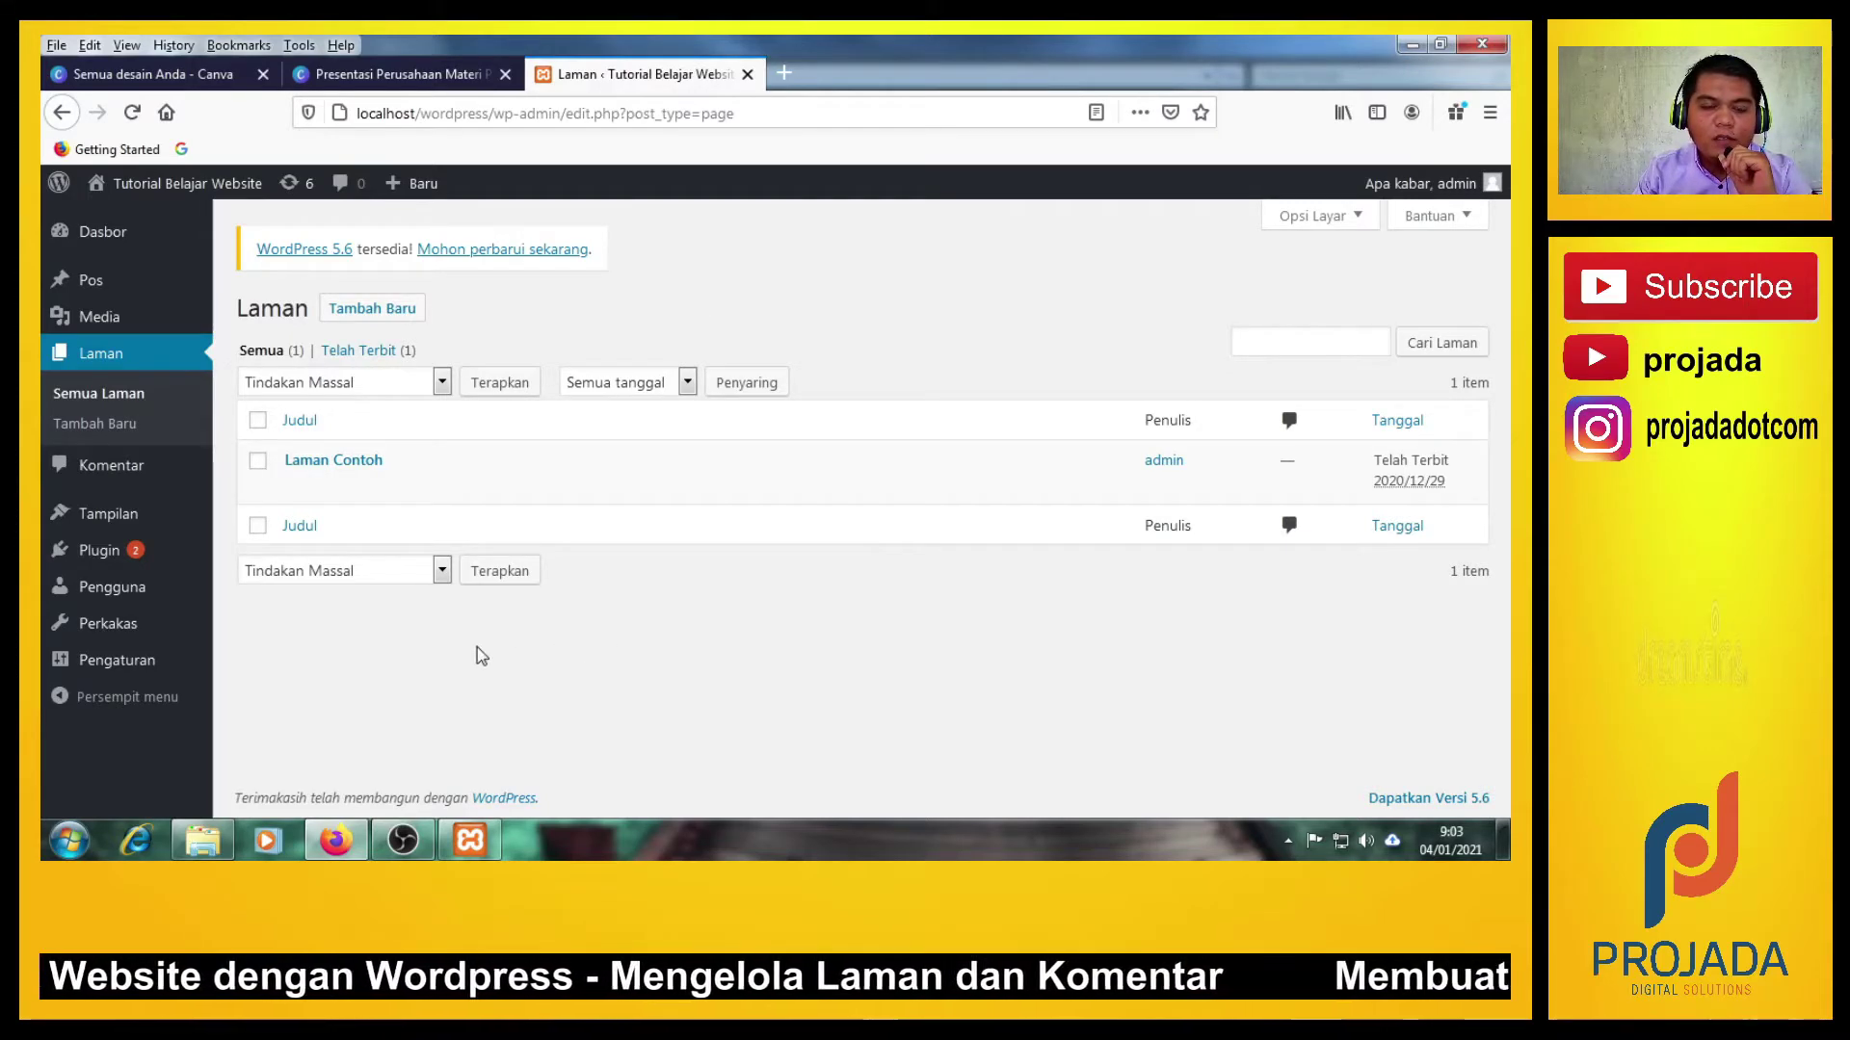
mouse_move(364, 486)
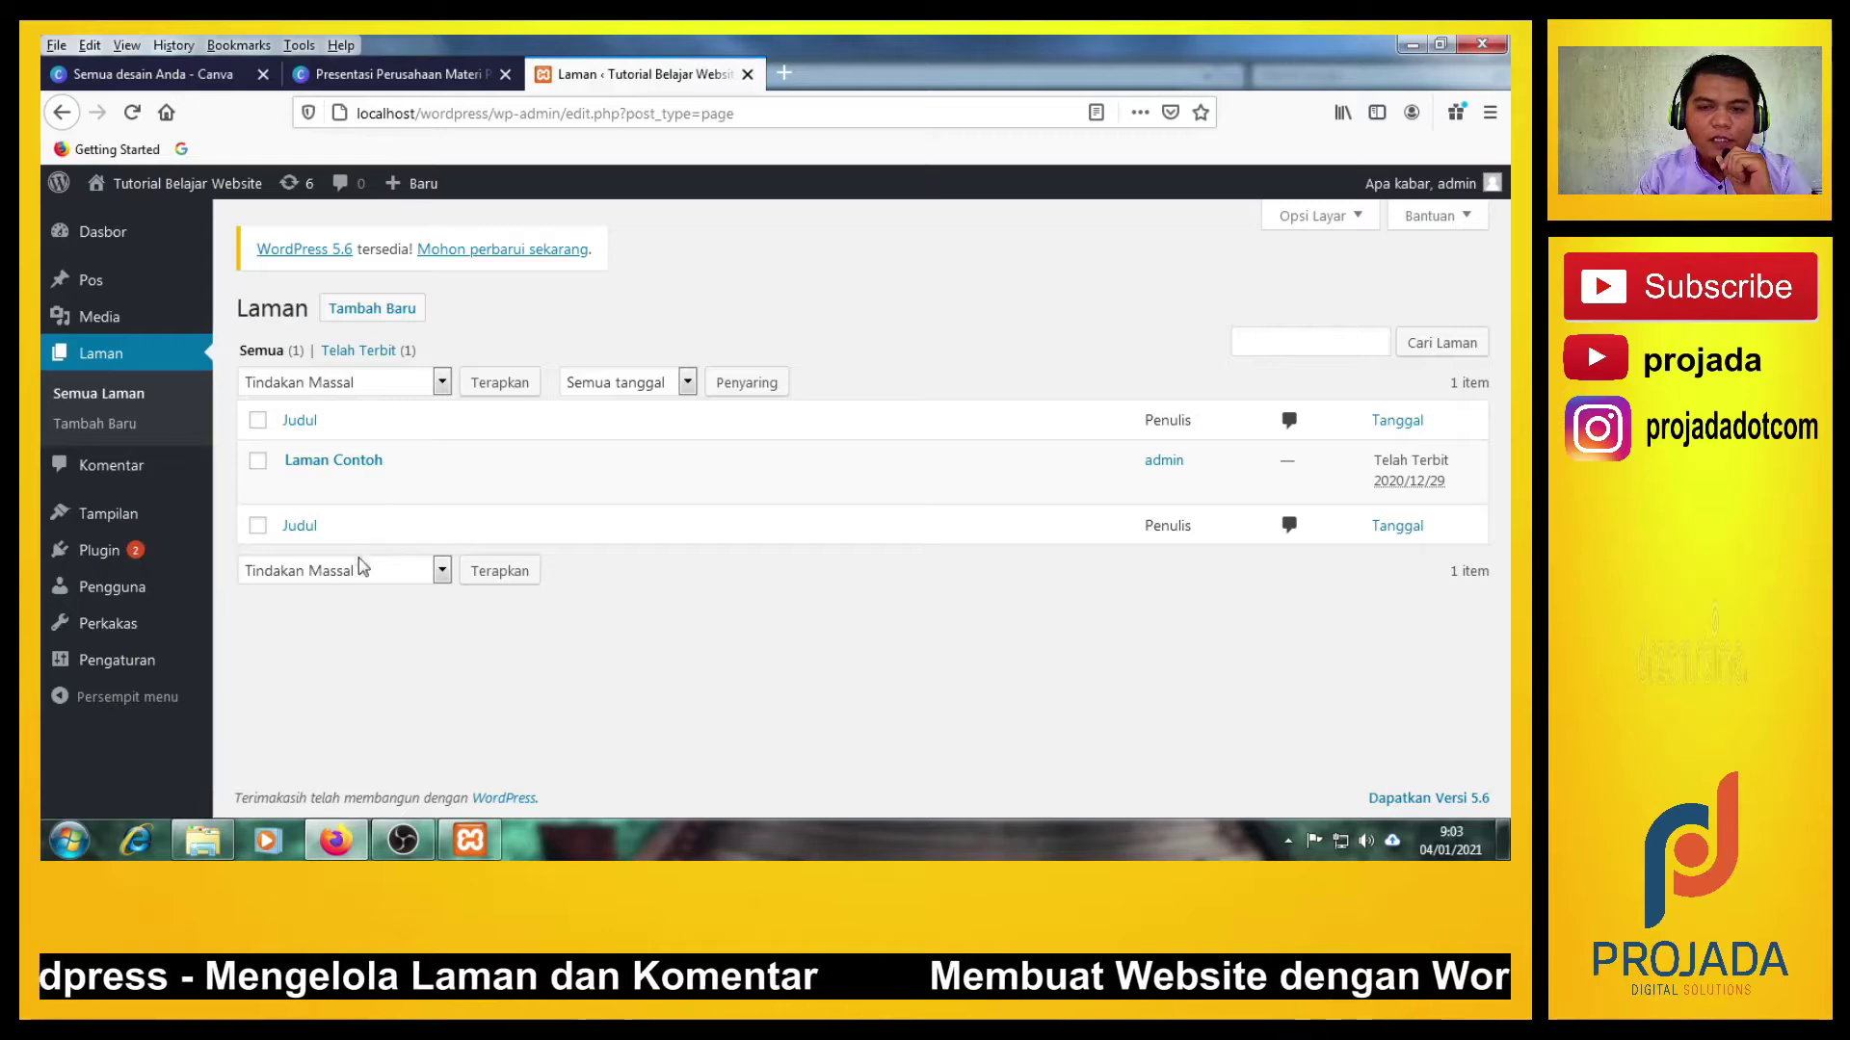
Open Laman Contoh in the Sunting Laman editor and read through its sample text.
click(366, 470)
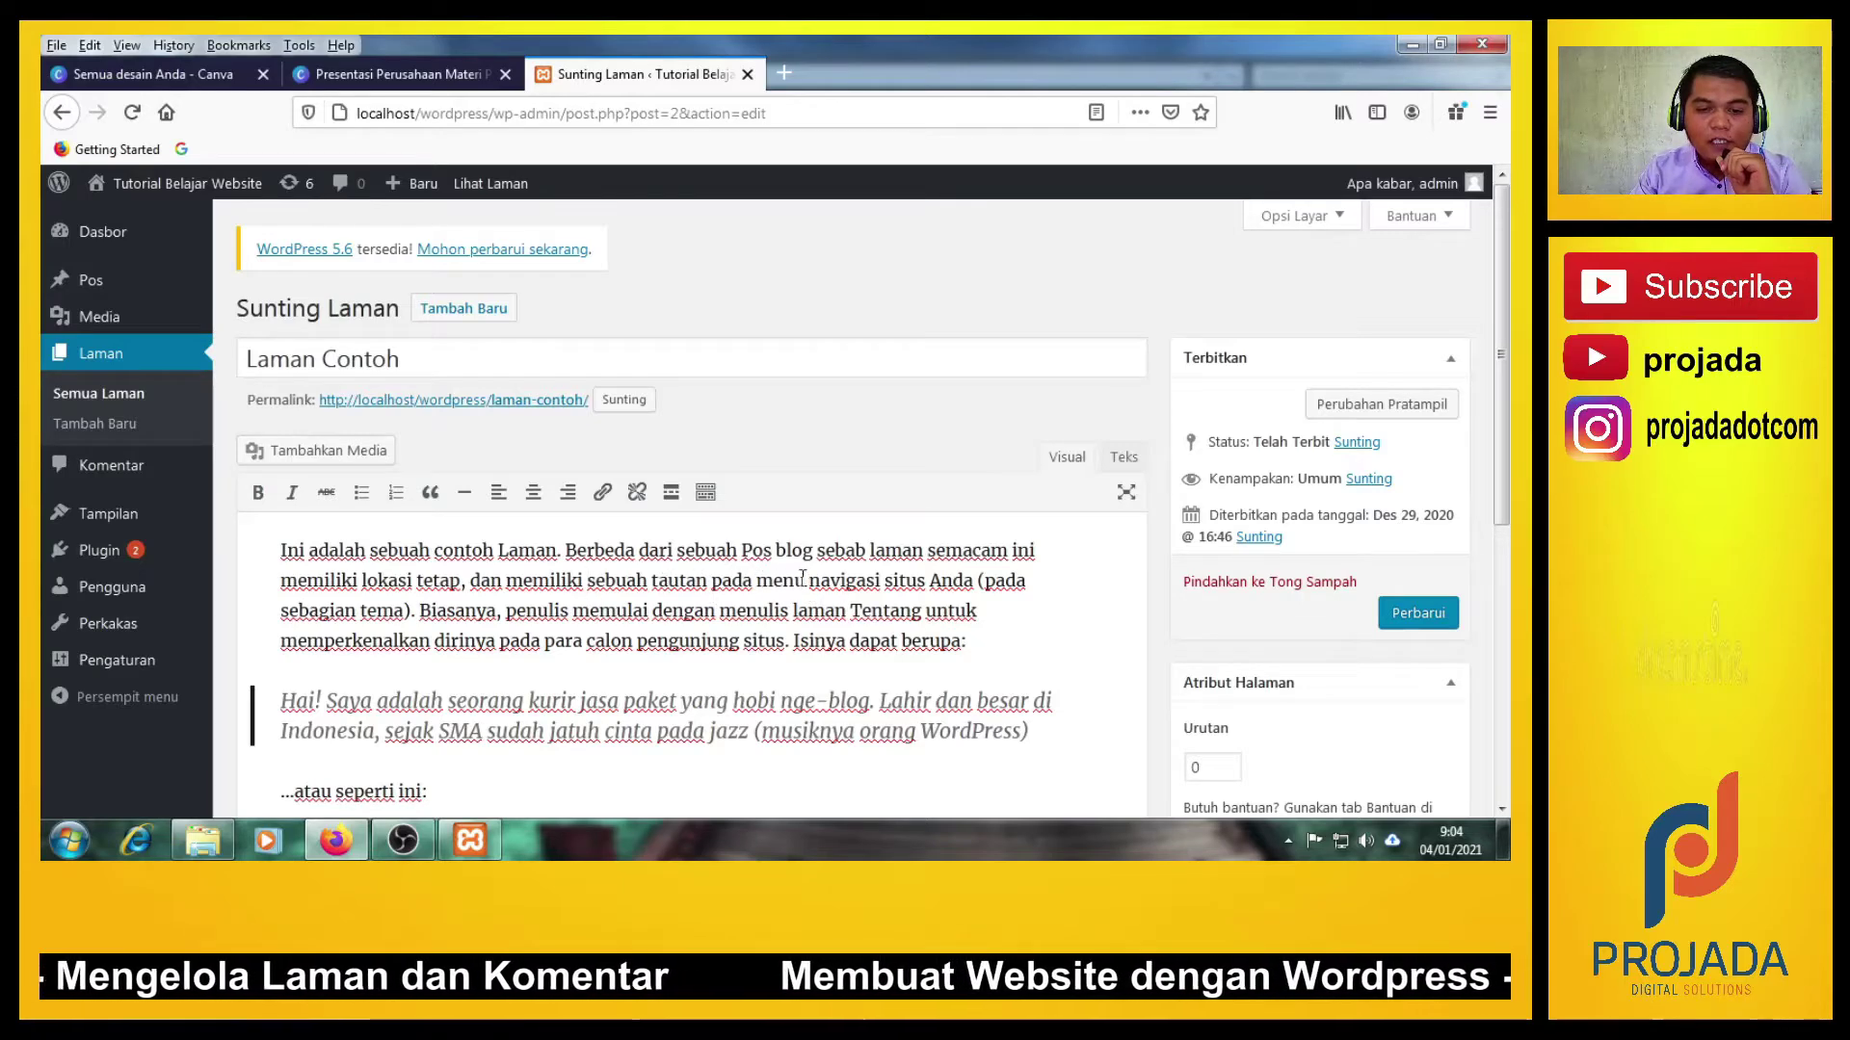
drag(767, 586, 879, 583)
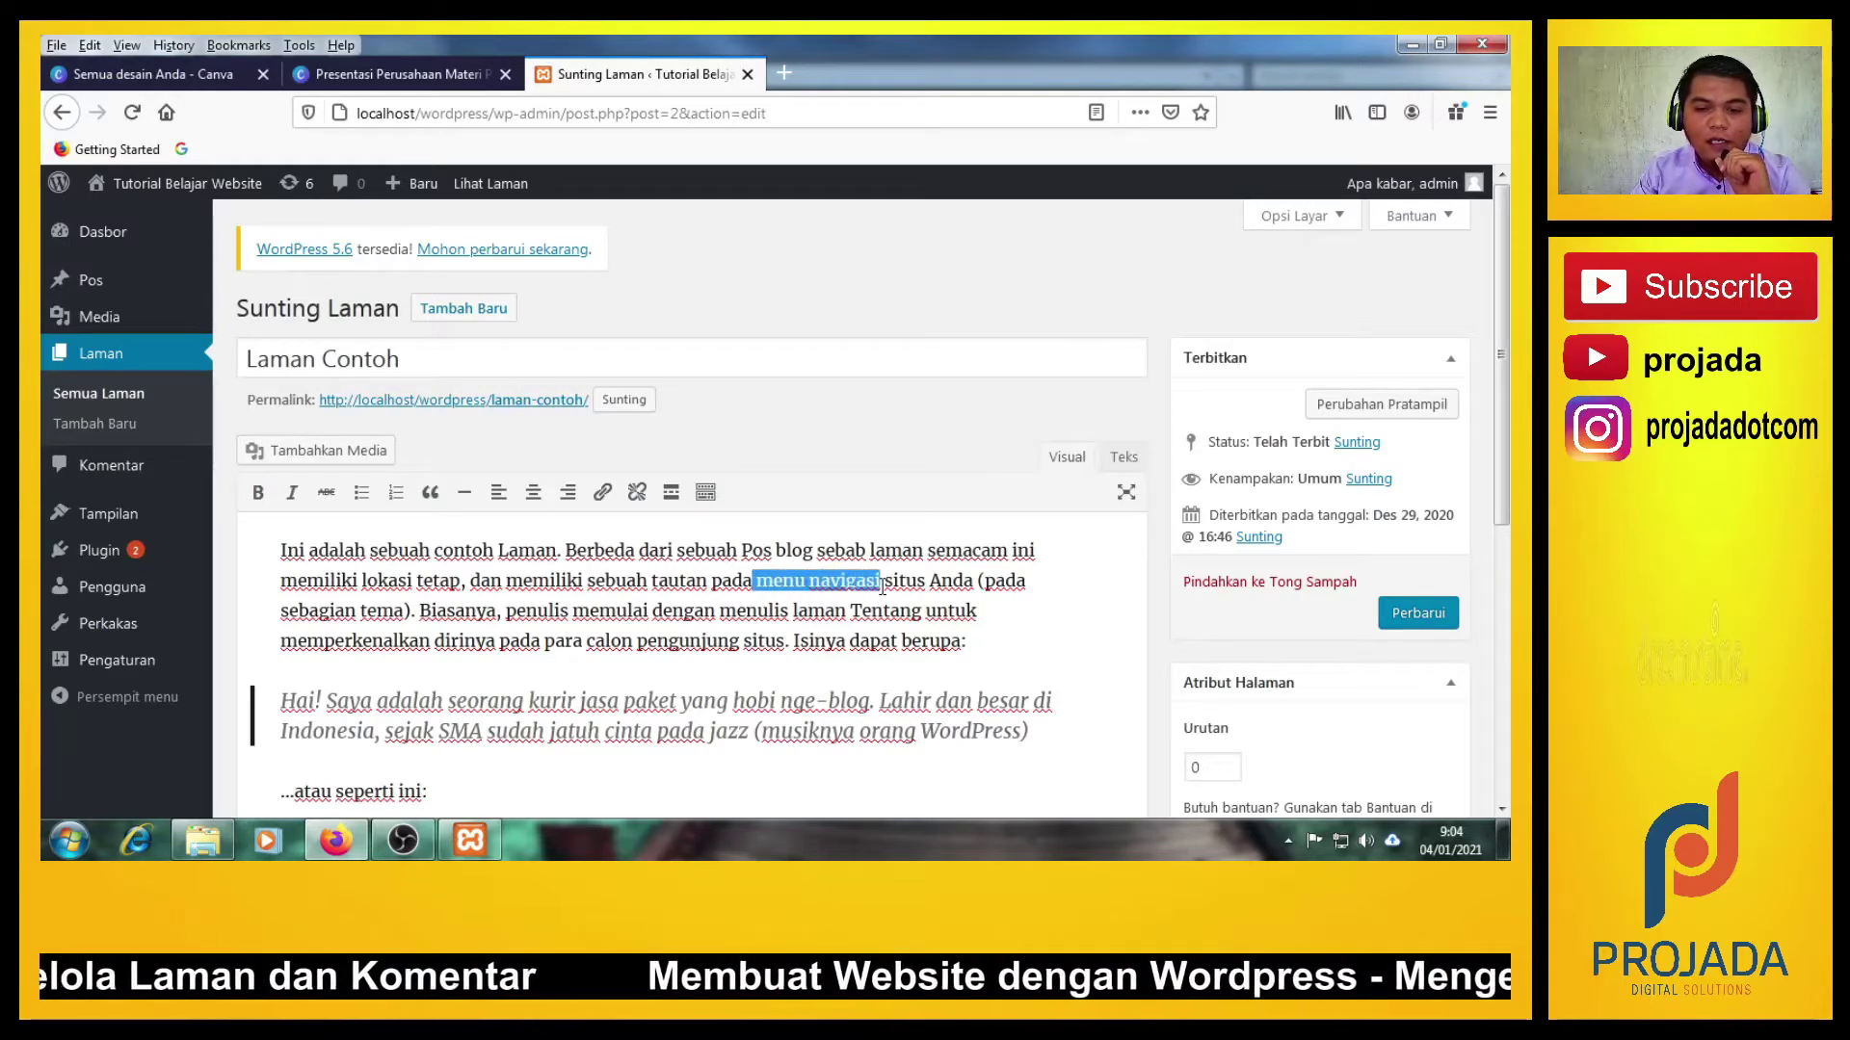
click(714, 636)
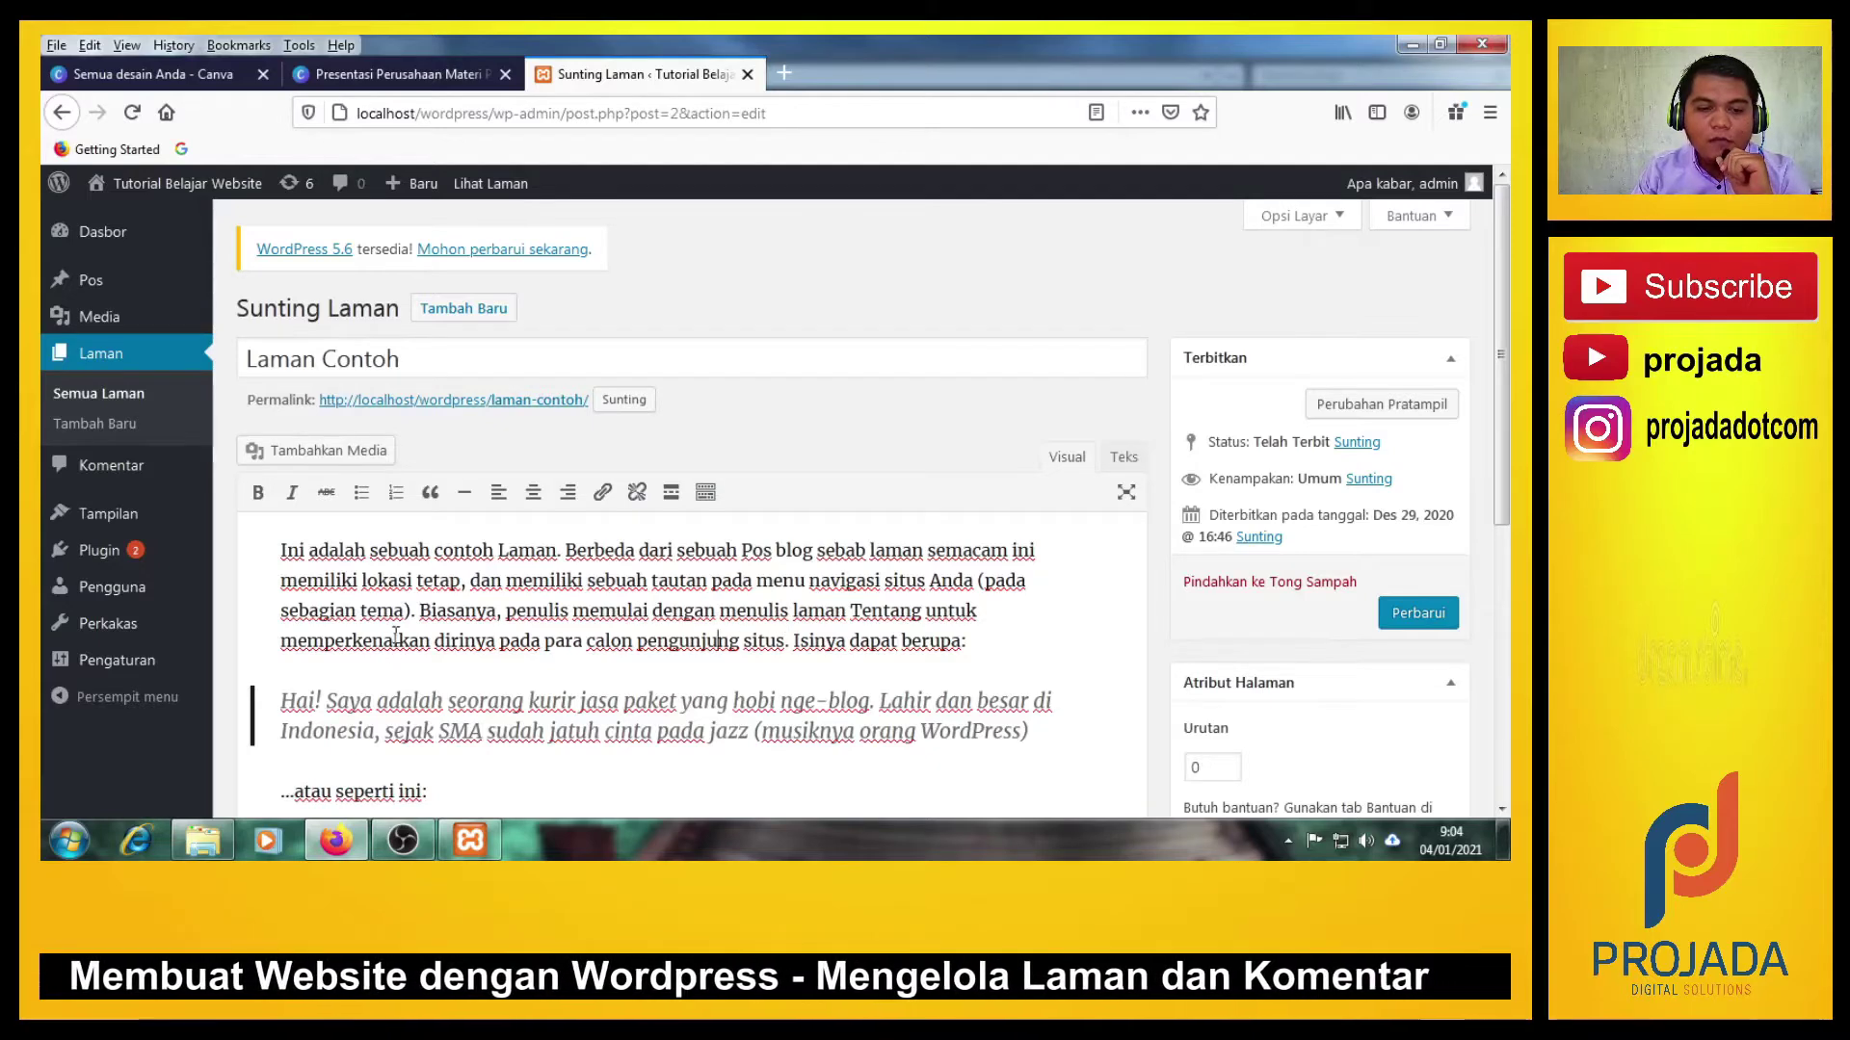
scroll(484, 667, down, 2)
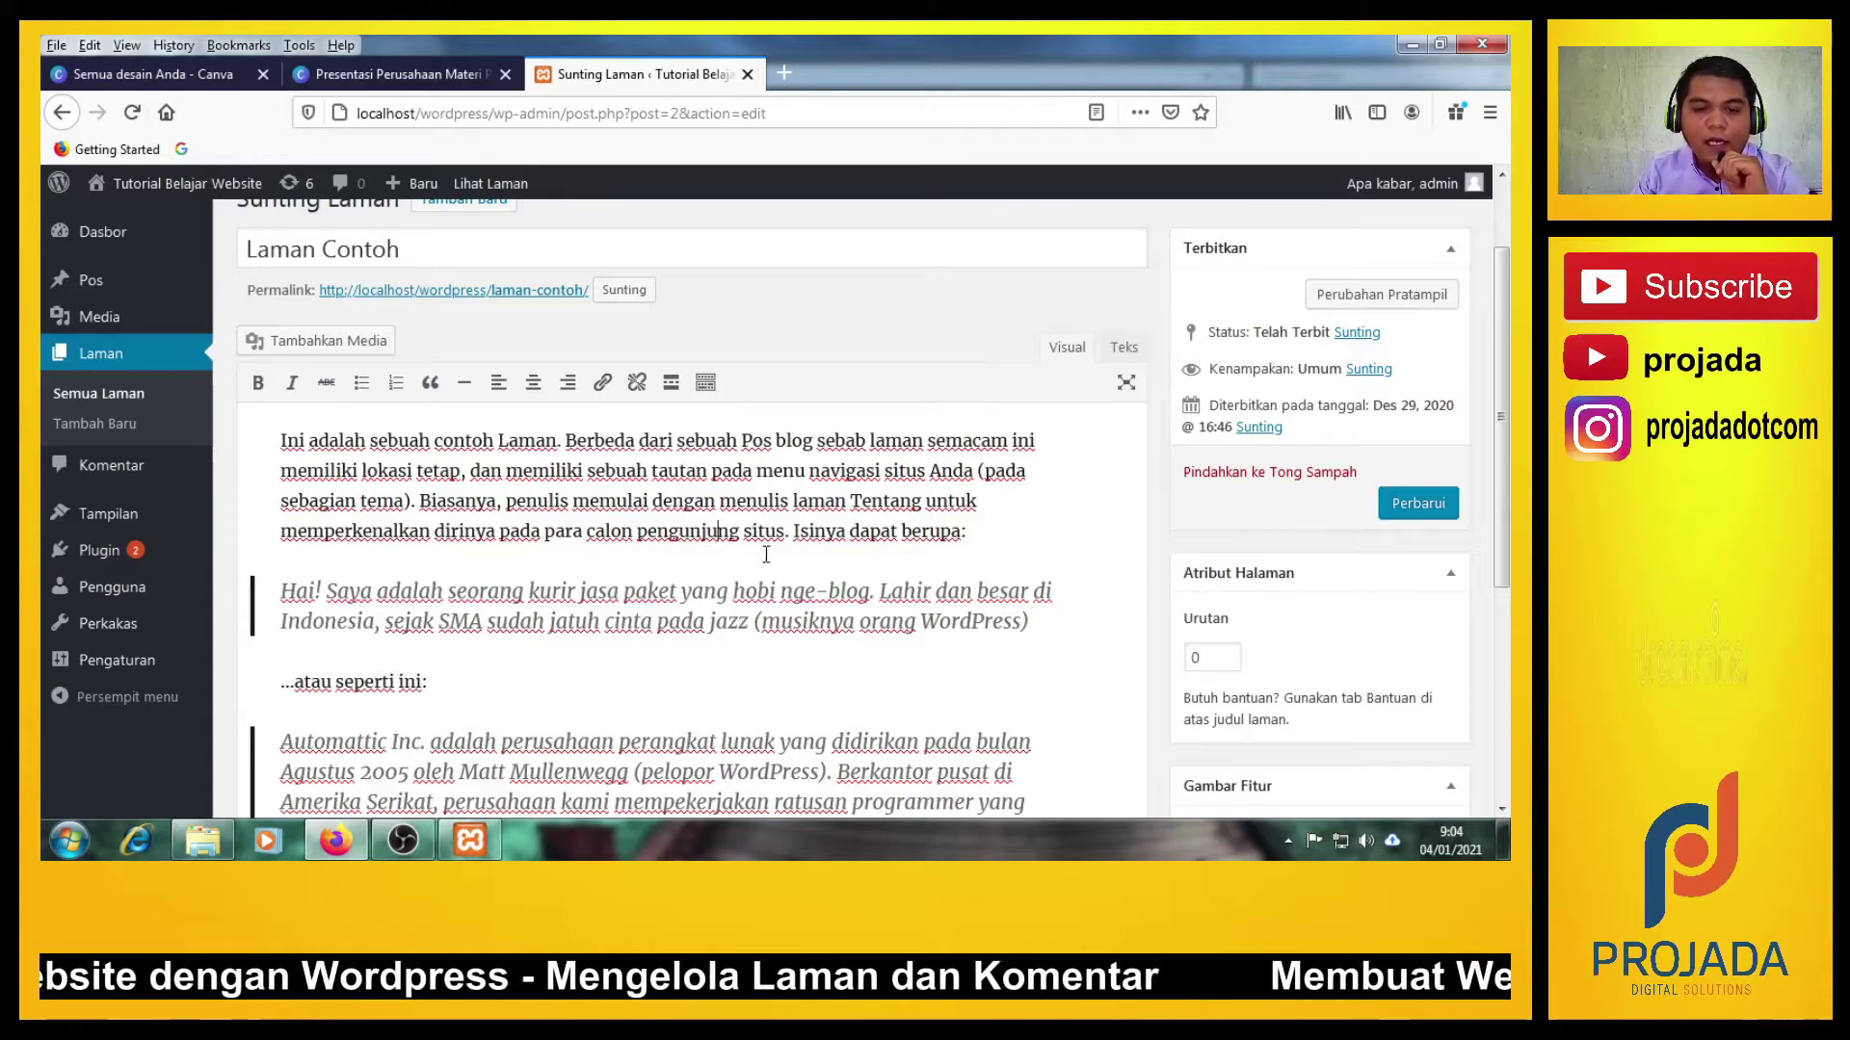
scroll(765, 554, up, 2)
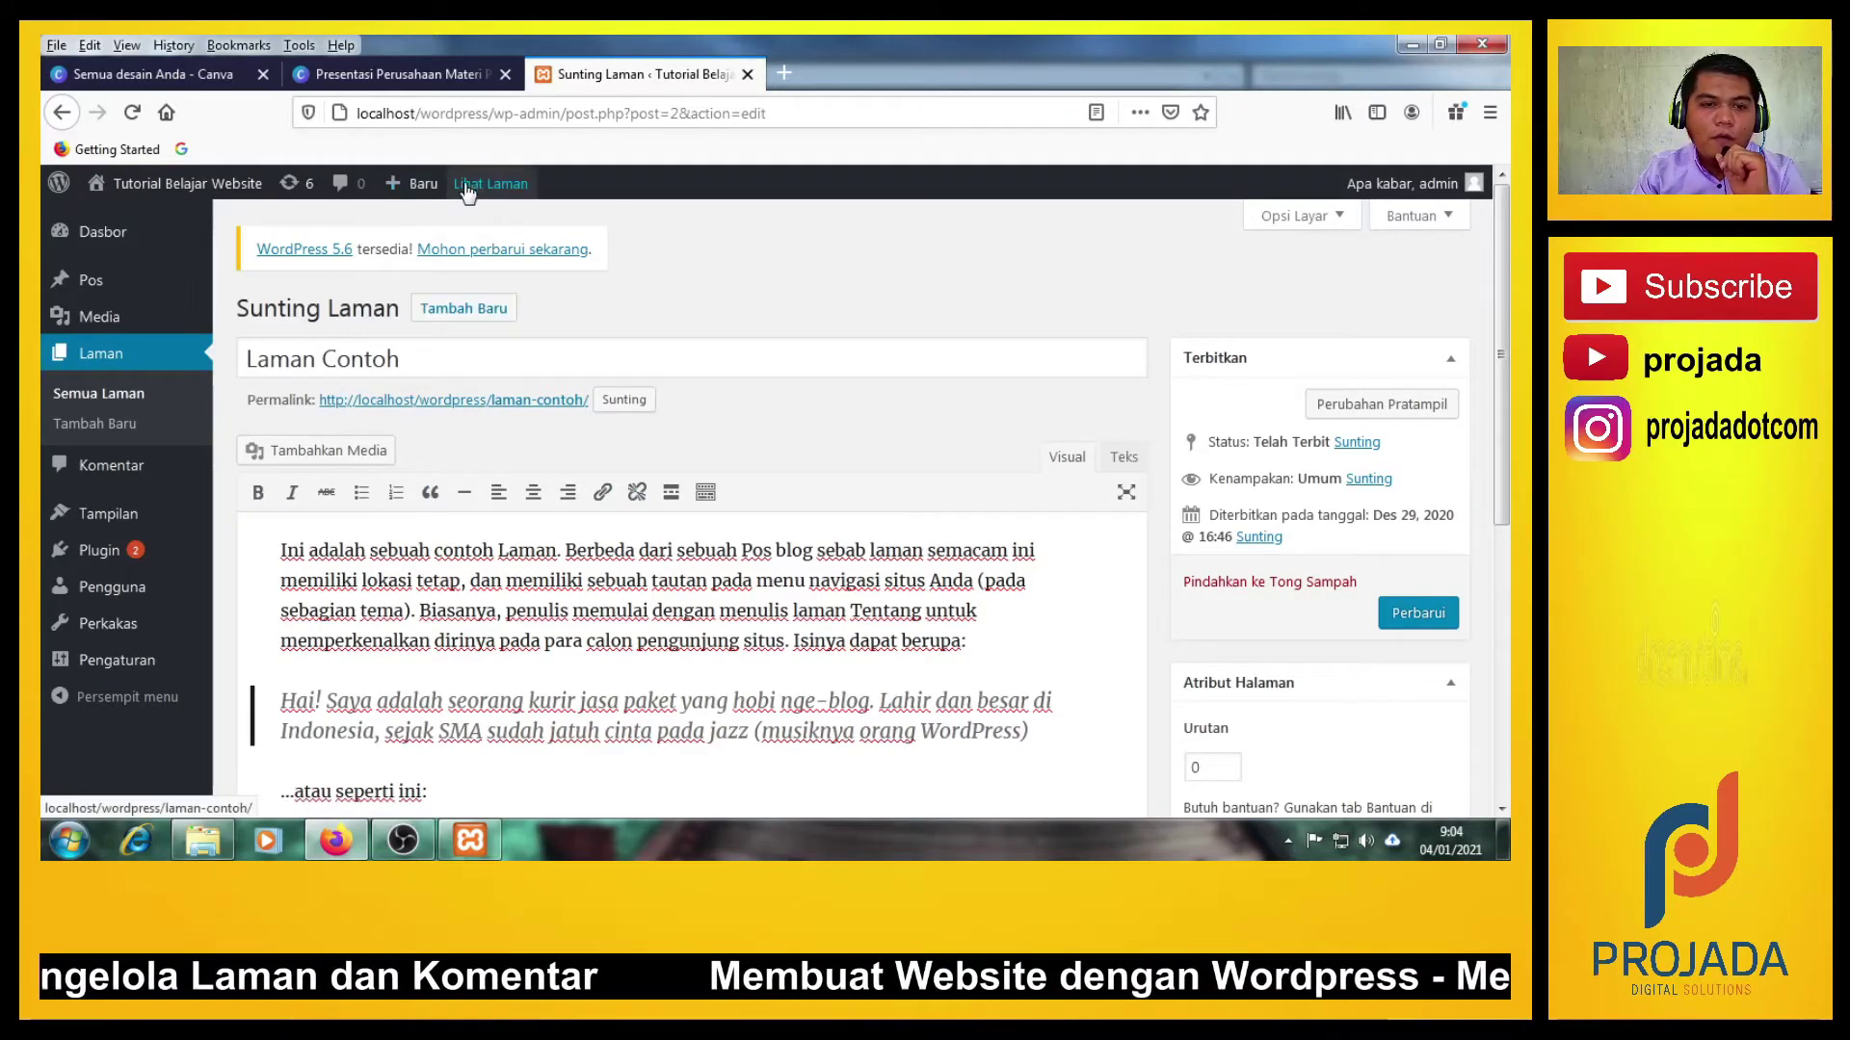
Open the live Laman Contoh page in a background tab and scroll through it.
mouse_move(427, 200)
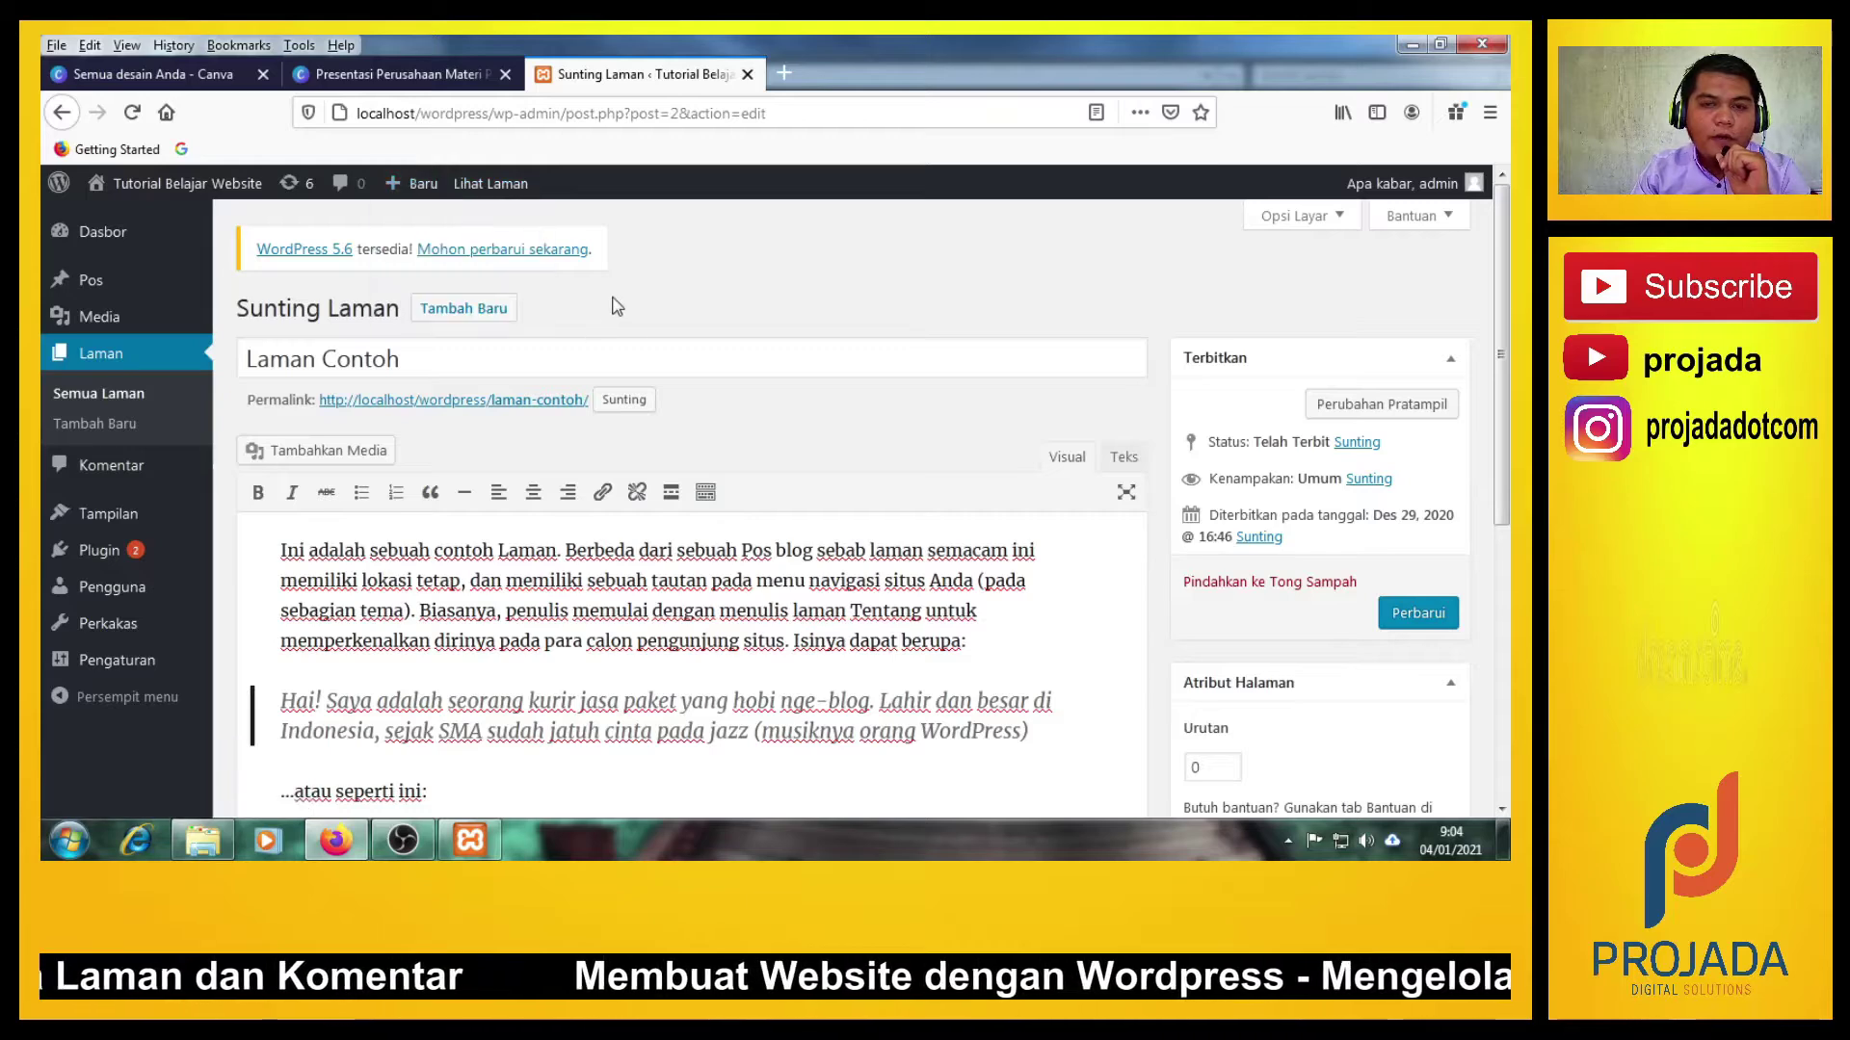
middle_click(490, 185)
click(870, 79)
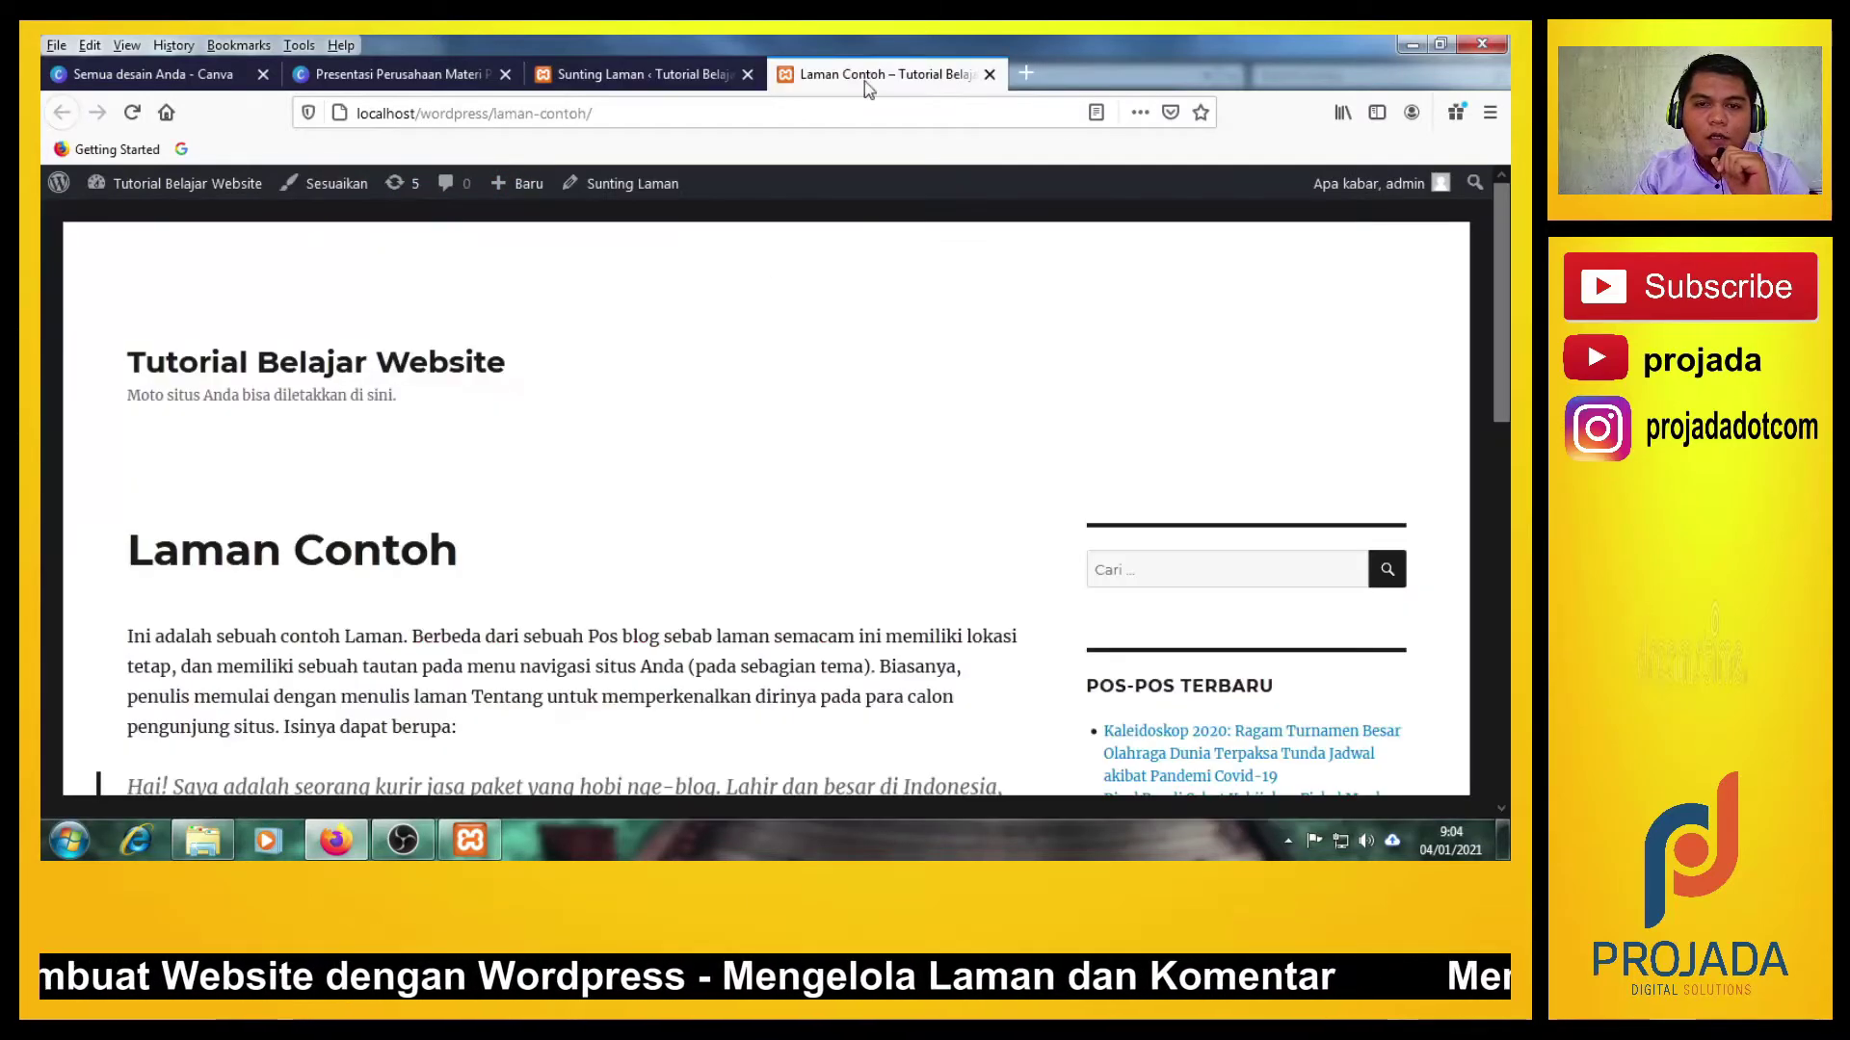
click(656, 79)
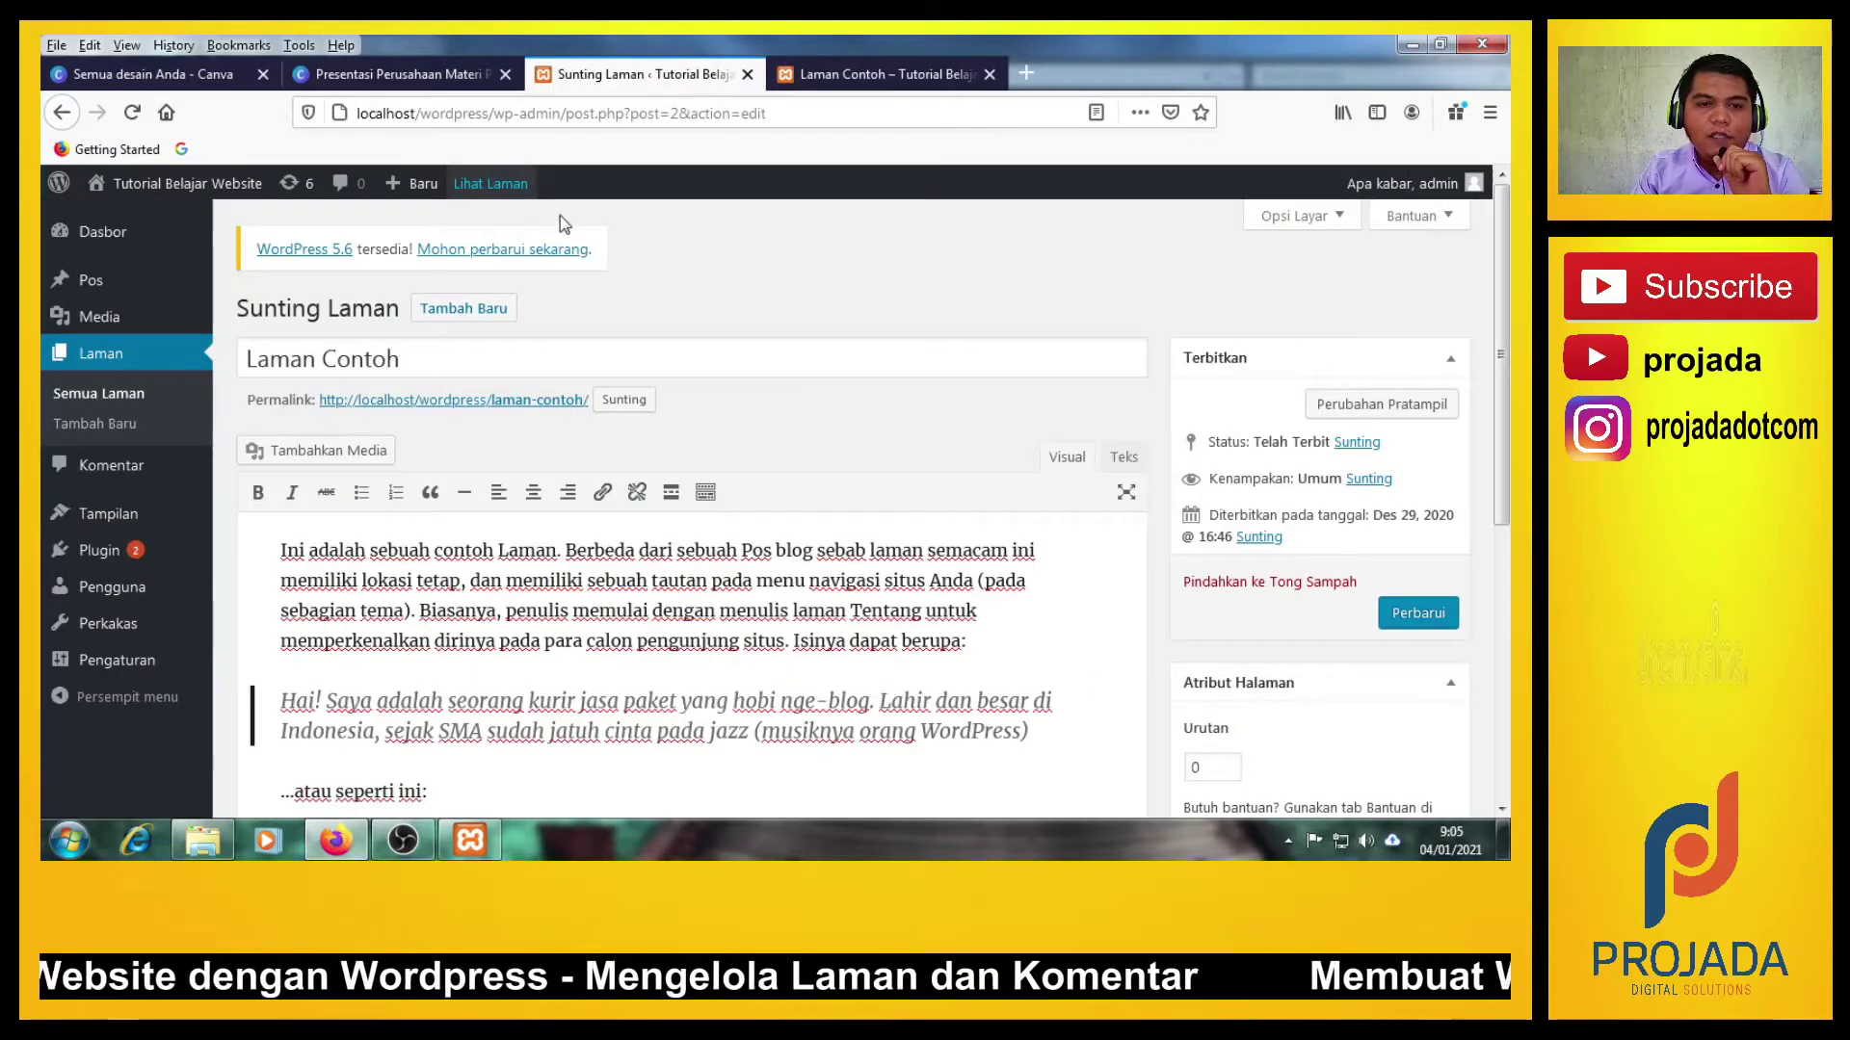
click(834, 69)
scroll(585, 324, down, 3)
scroll(632, 467, up, 3)
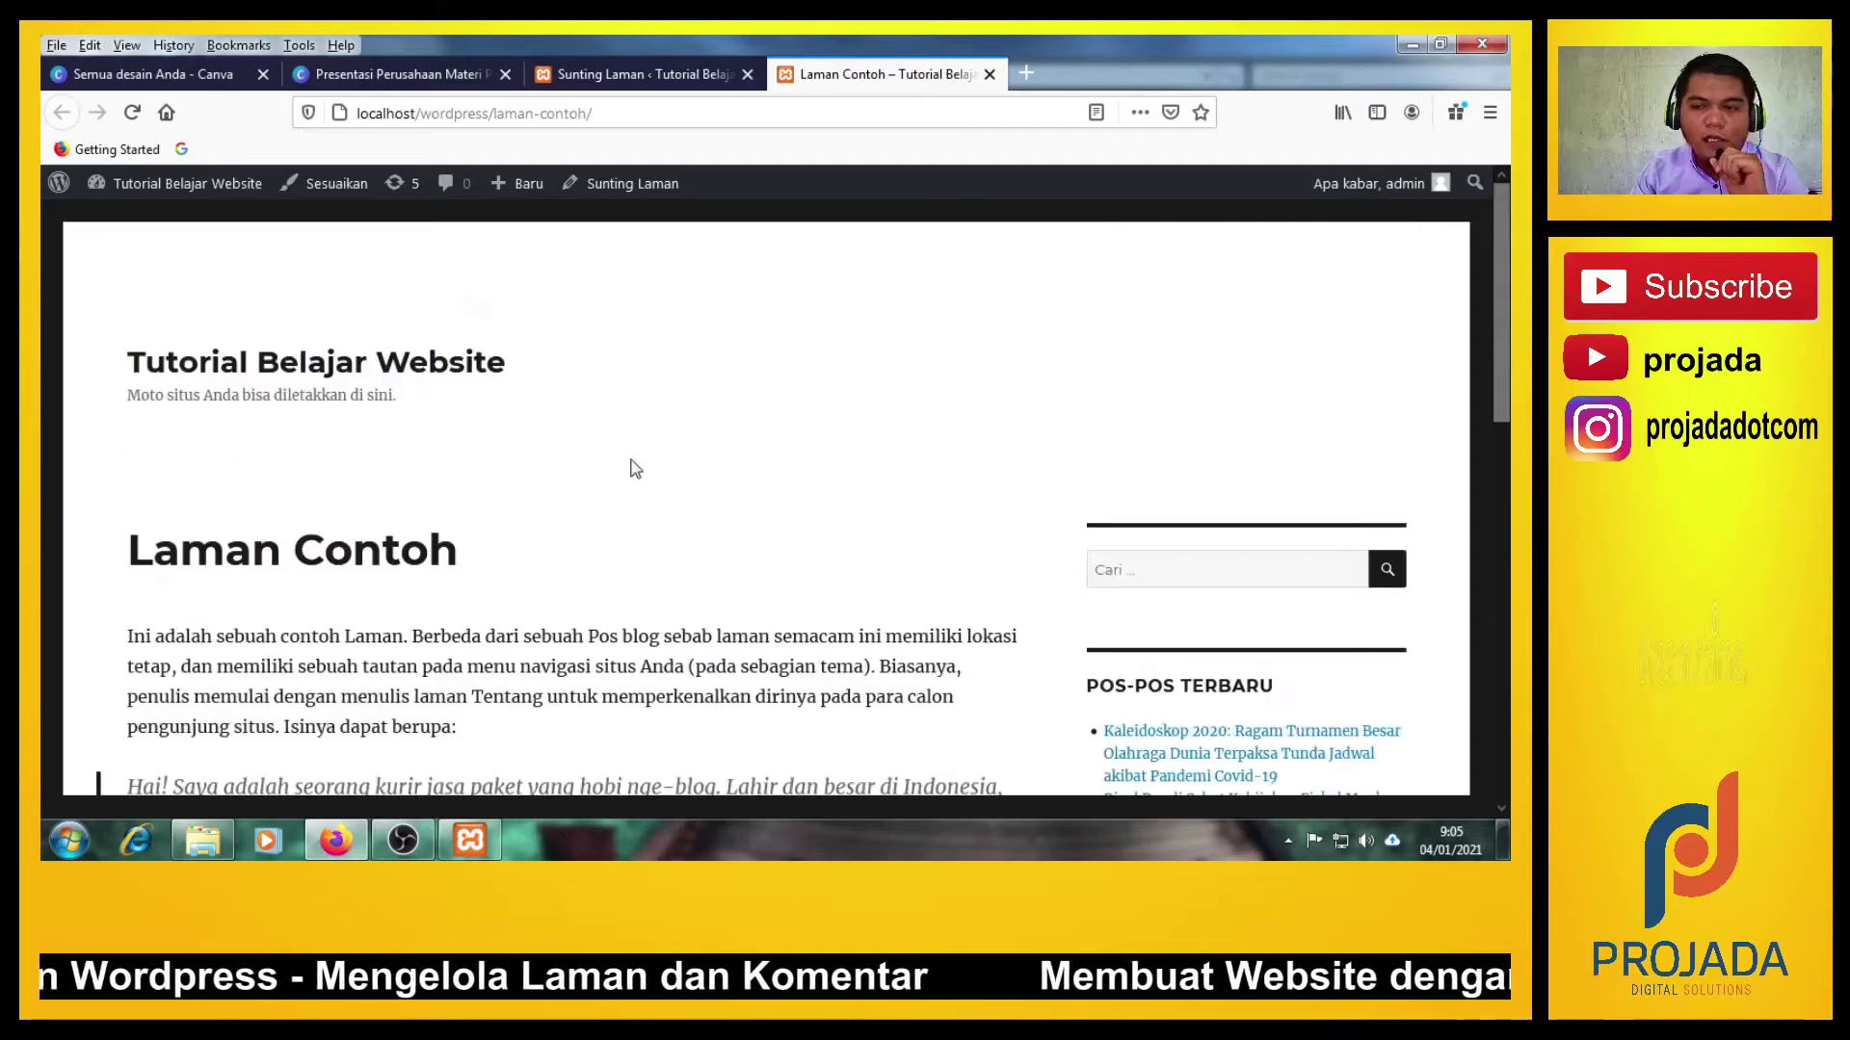
scroll(875, 446, down, 3)
scroll(876, 446, down, 5)
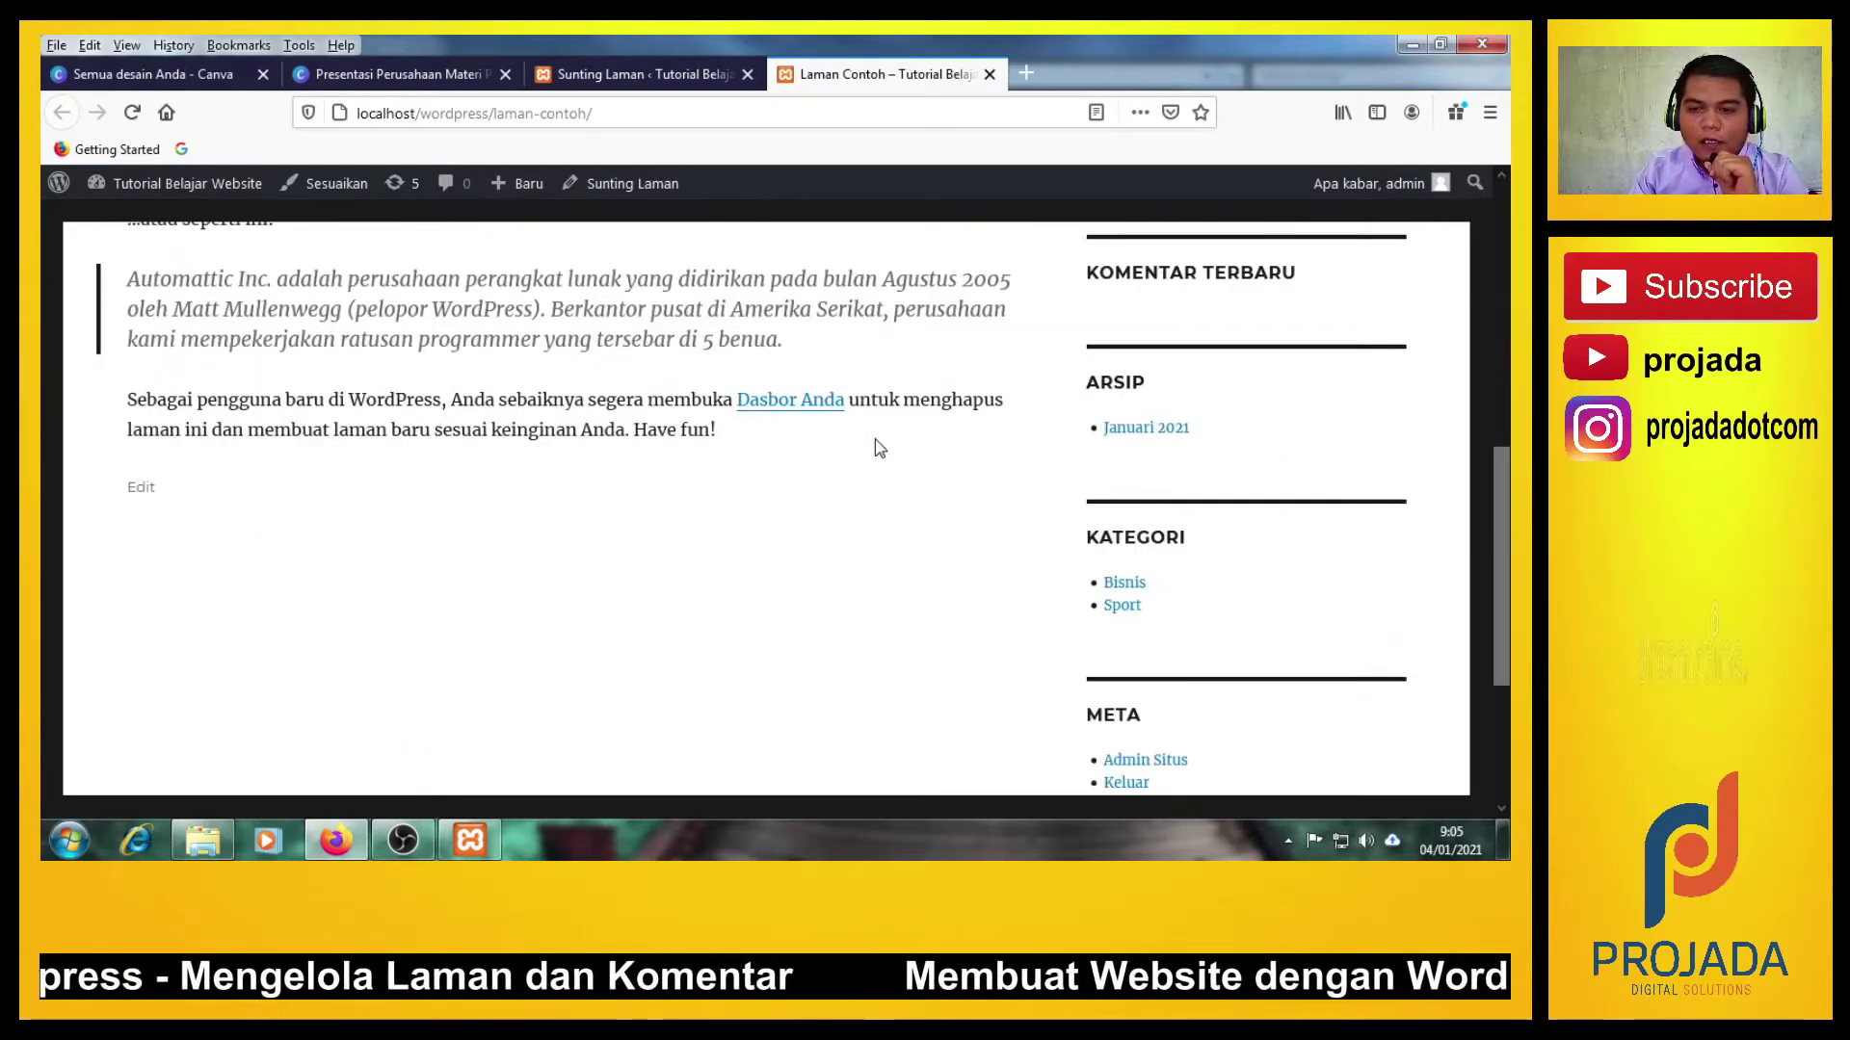
scroll(966, 574, up, 10)
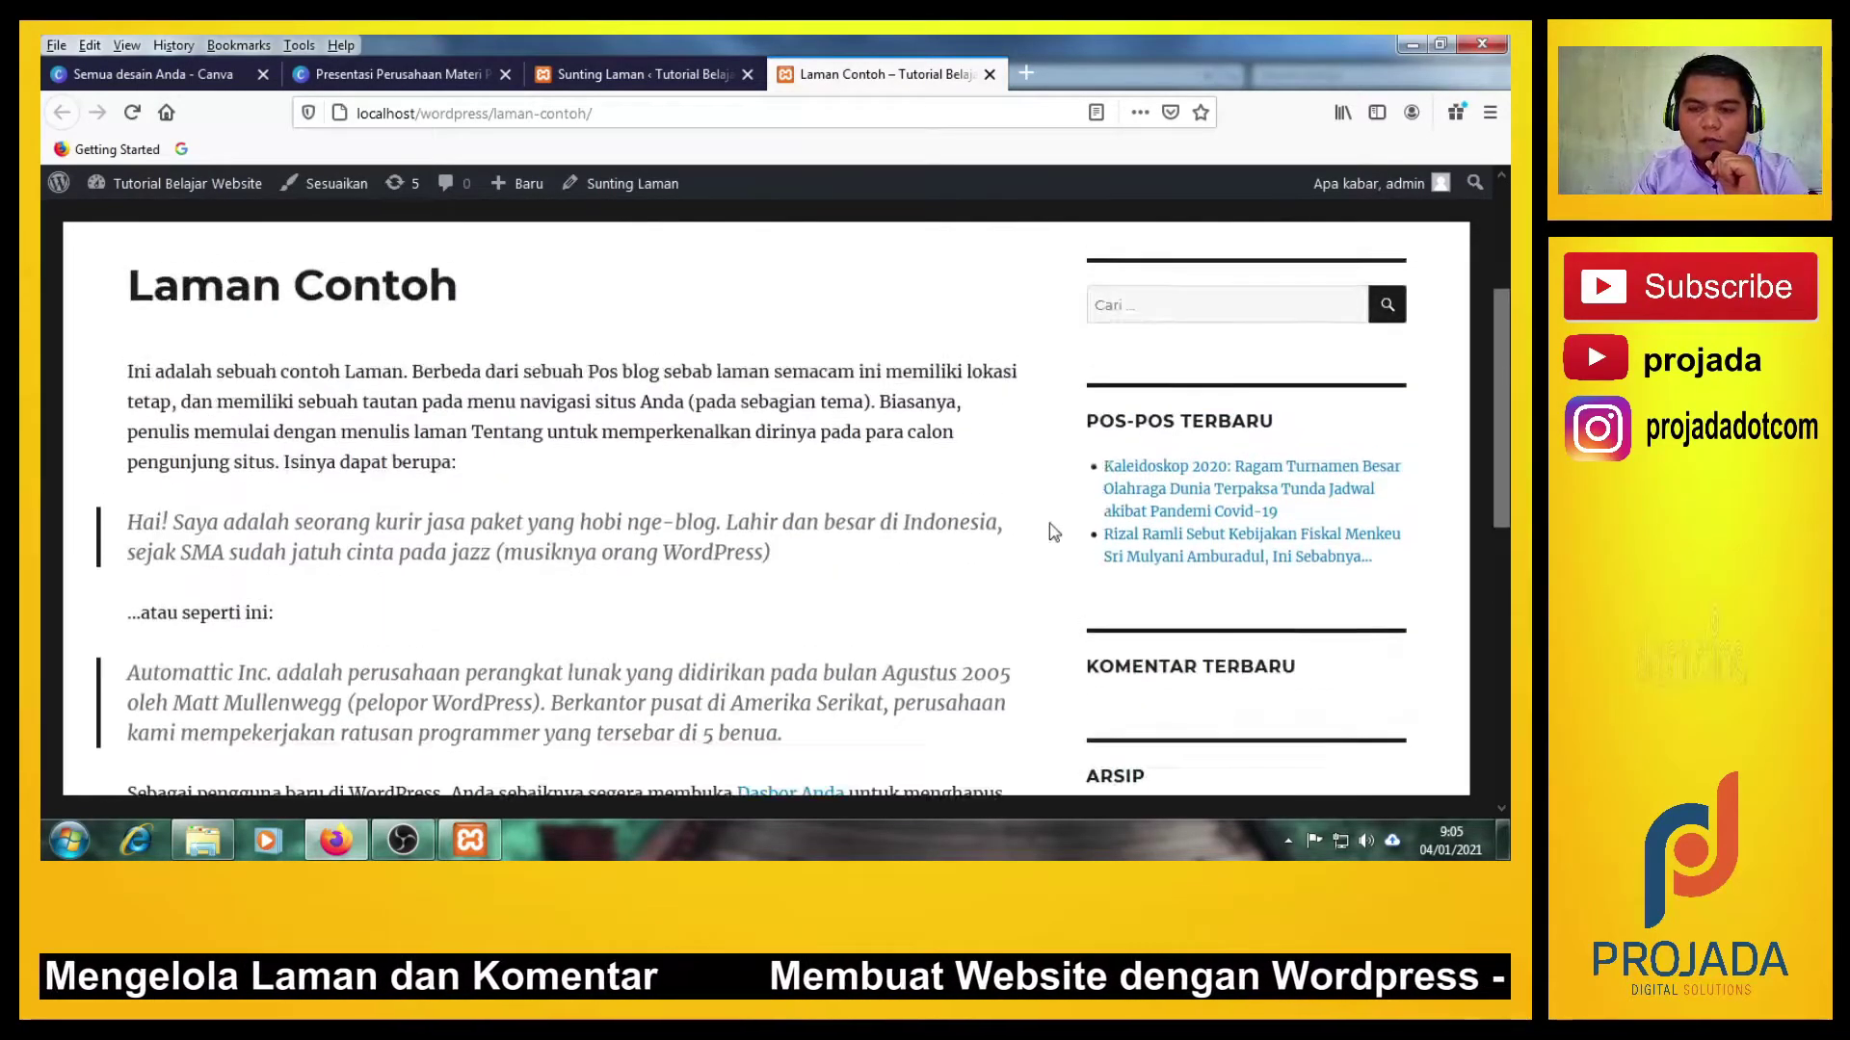
scroll(1077, 453, down, 10)
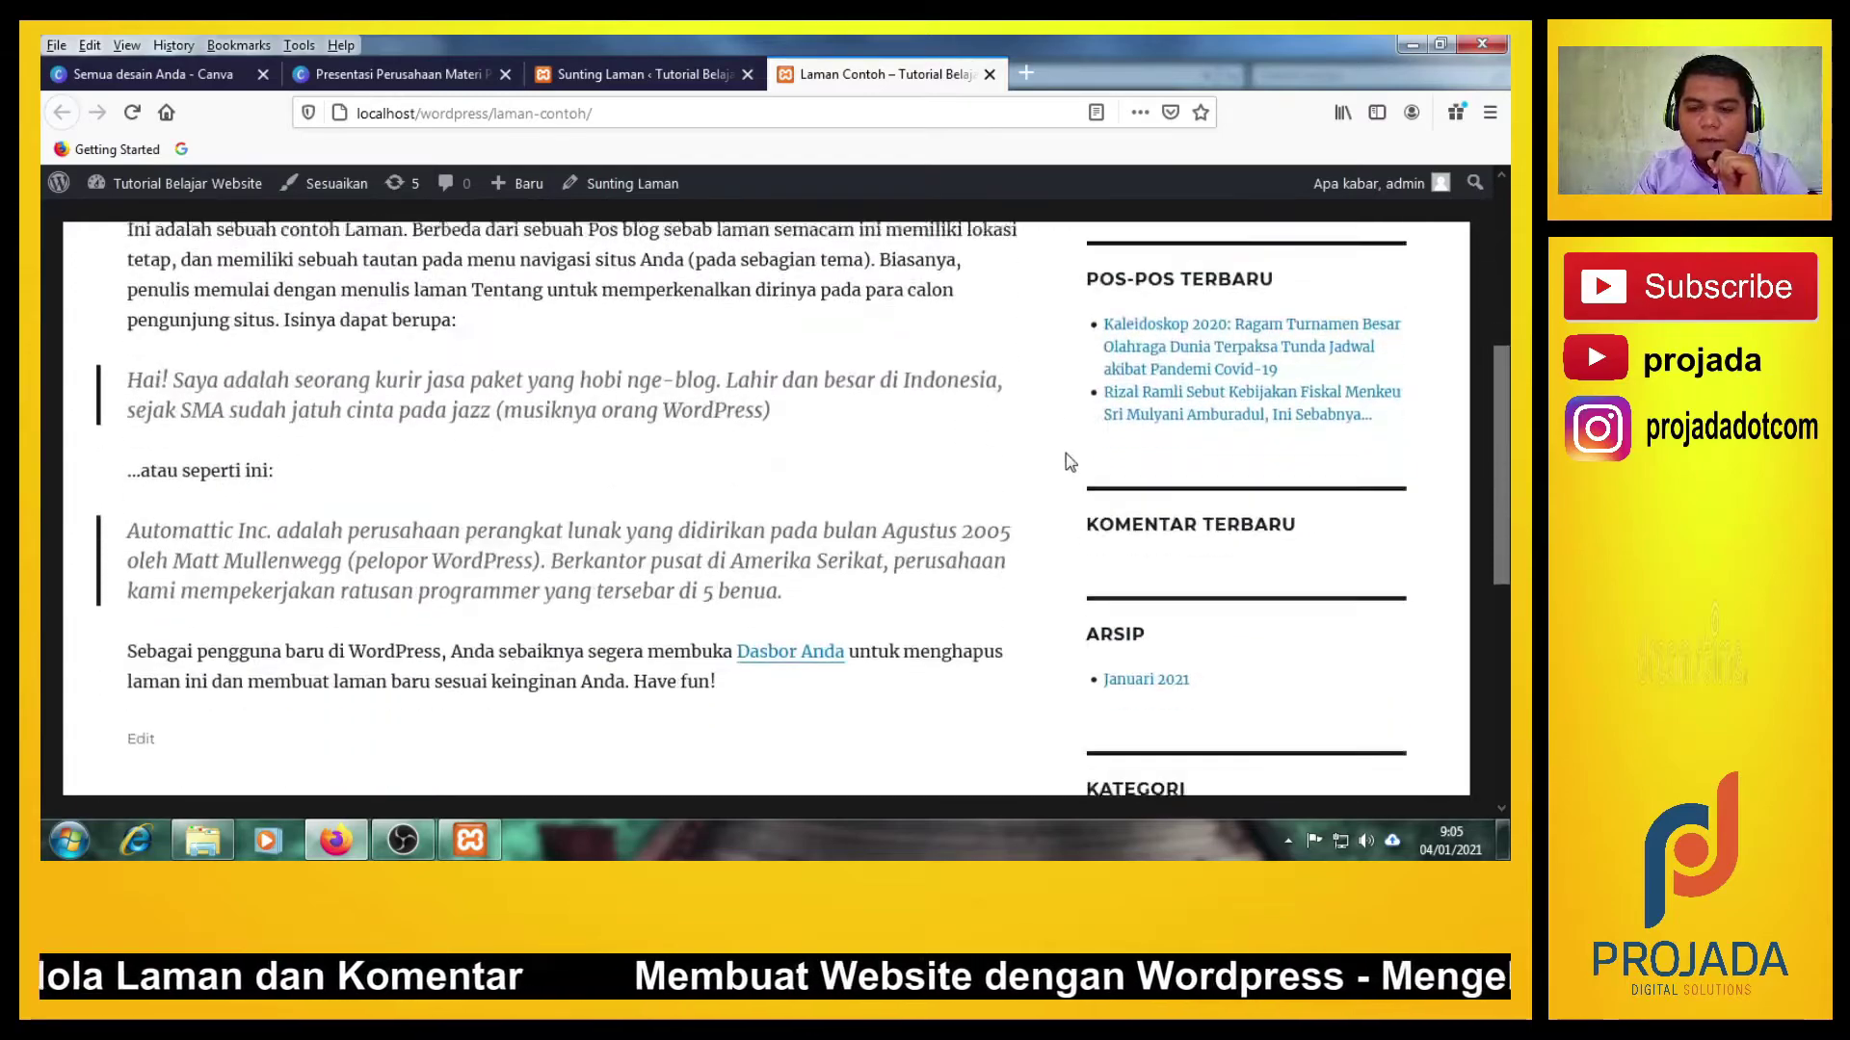
scroll(1022, 502, up, 2)
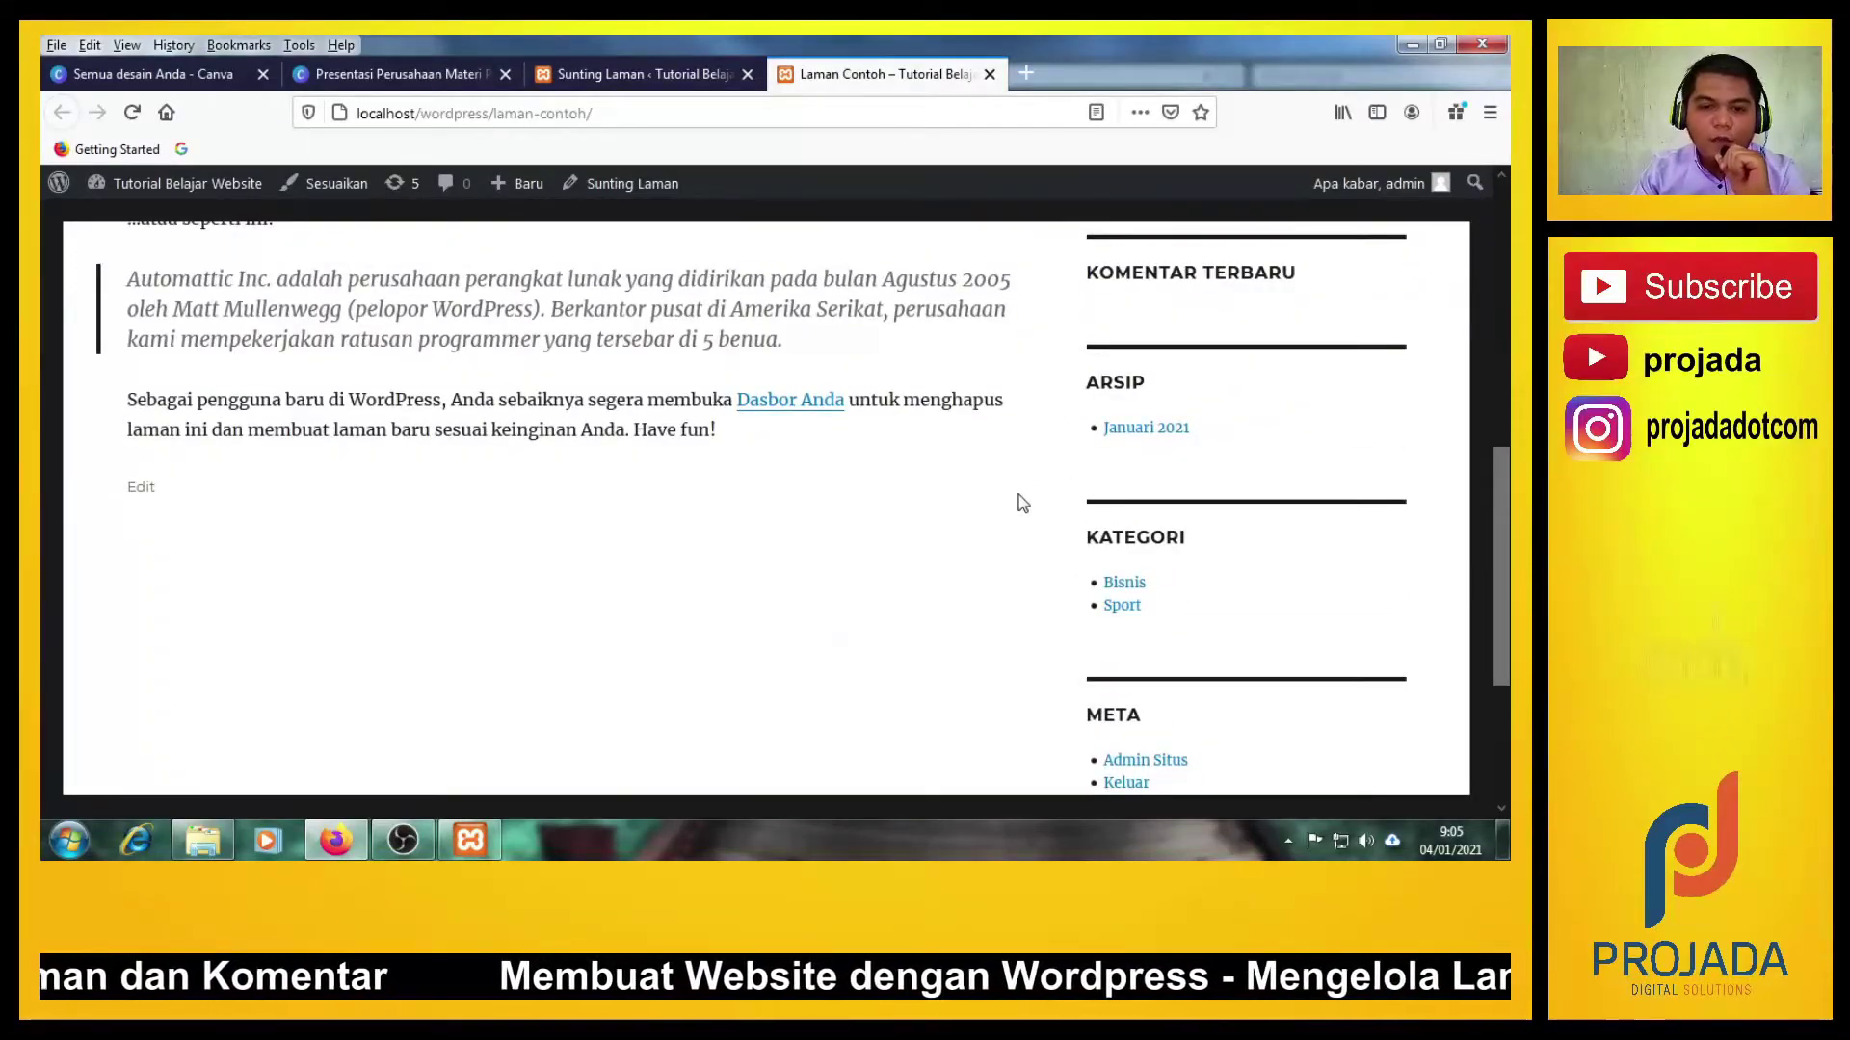
scroll(1022, 502, down, 2)
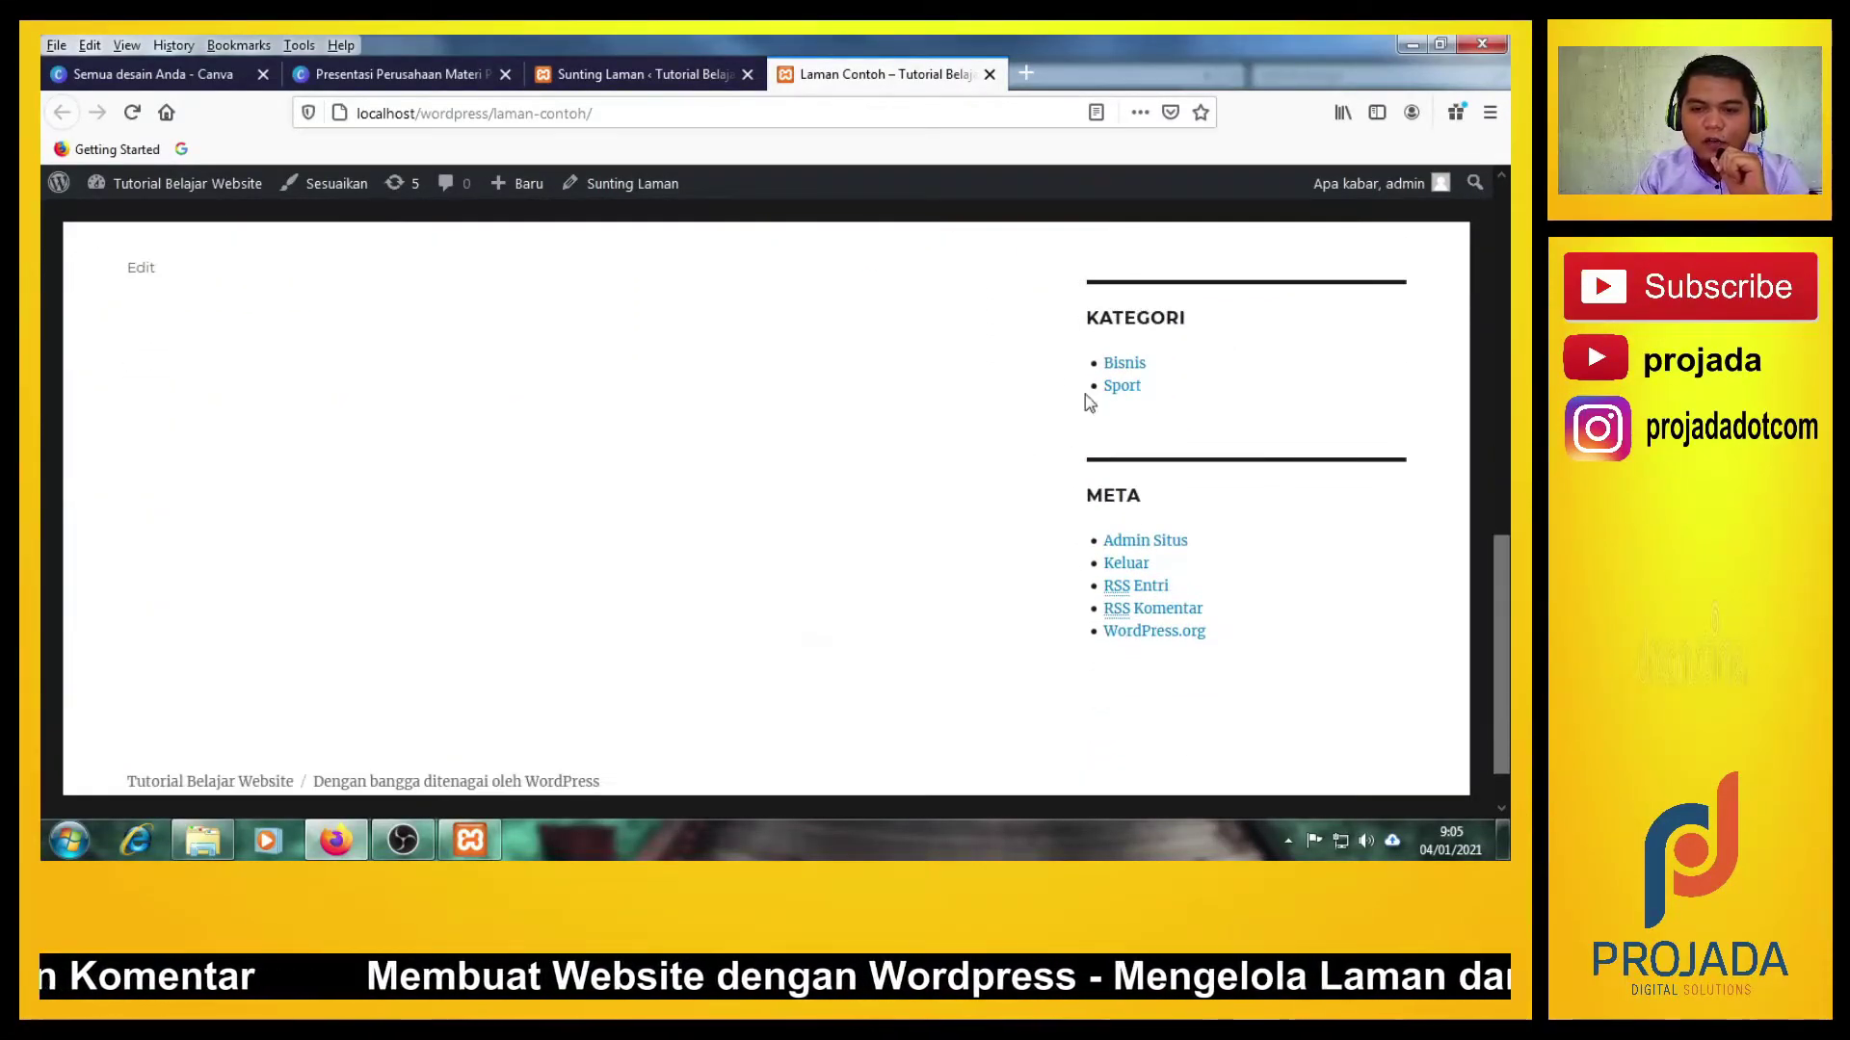
scroll(1089, 403, up, 8)
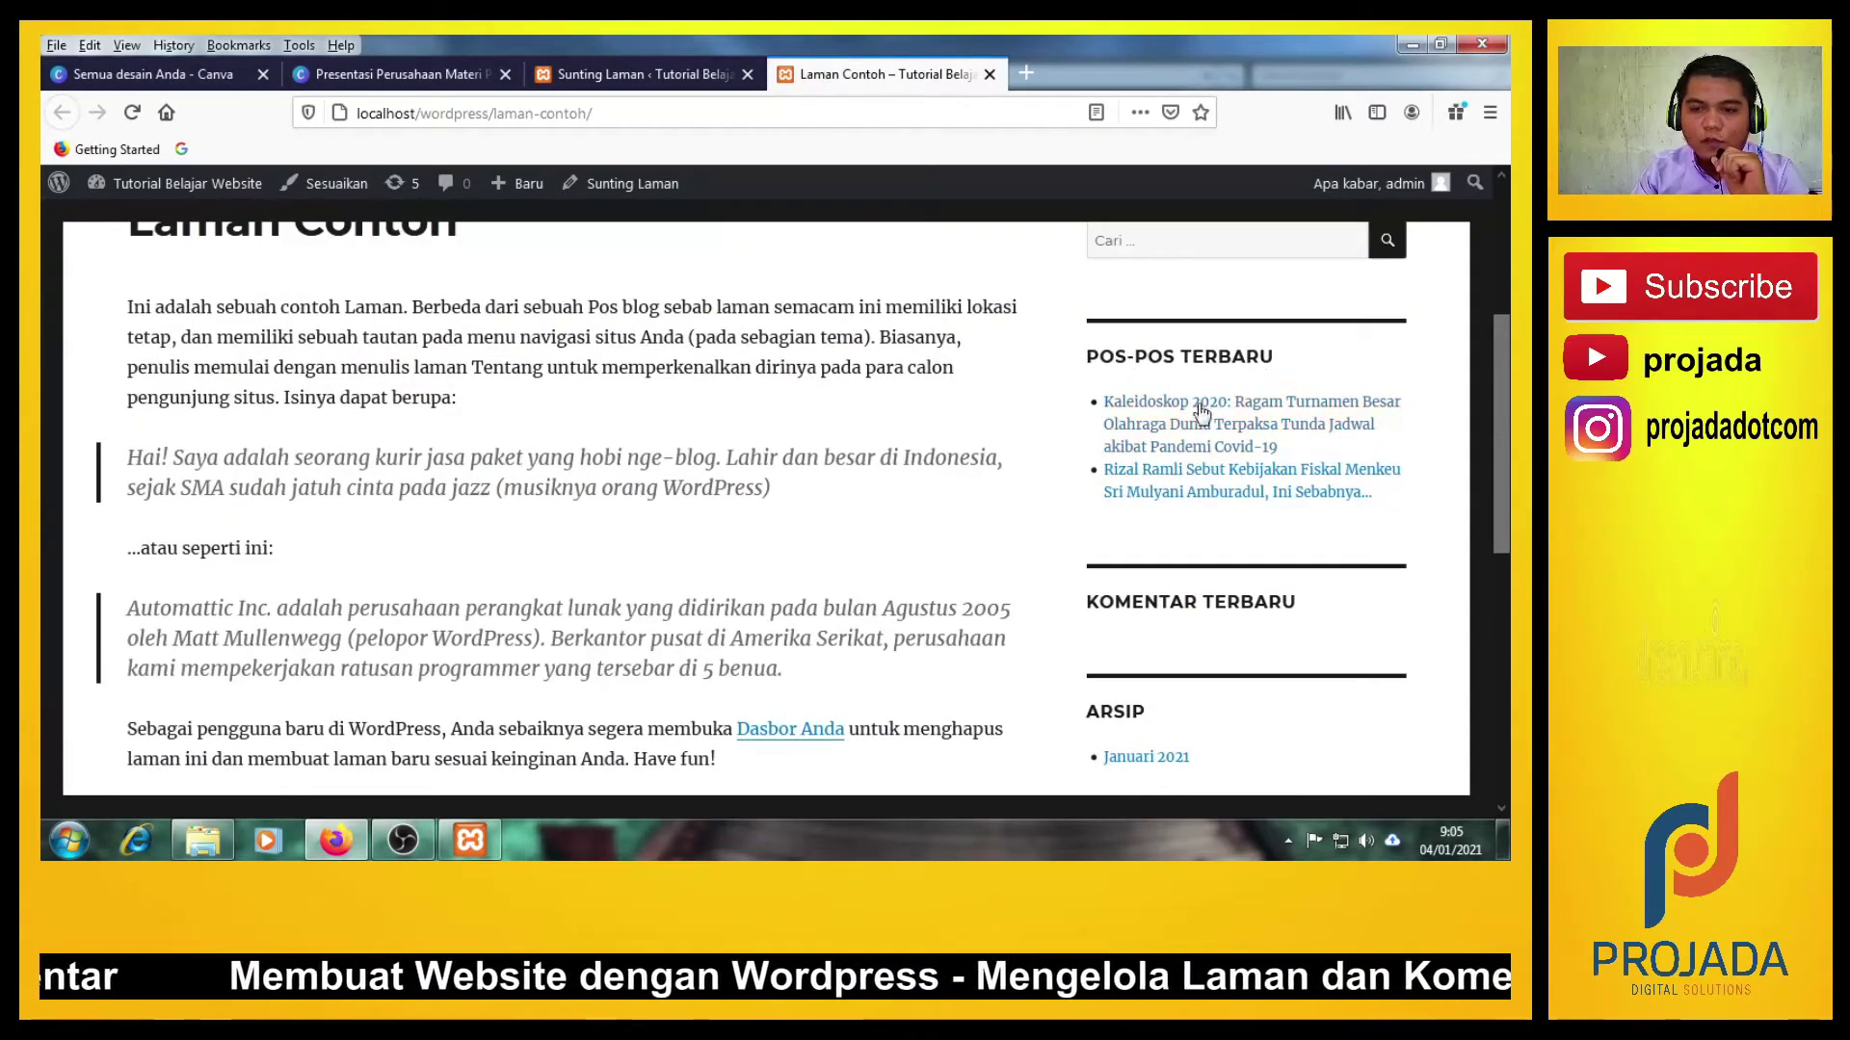
scroll(684, 441, up, 3)
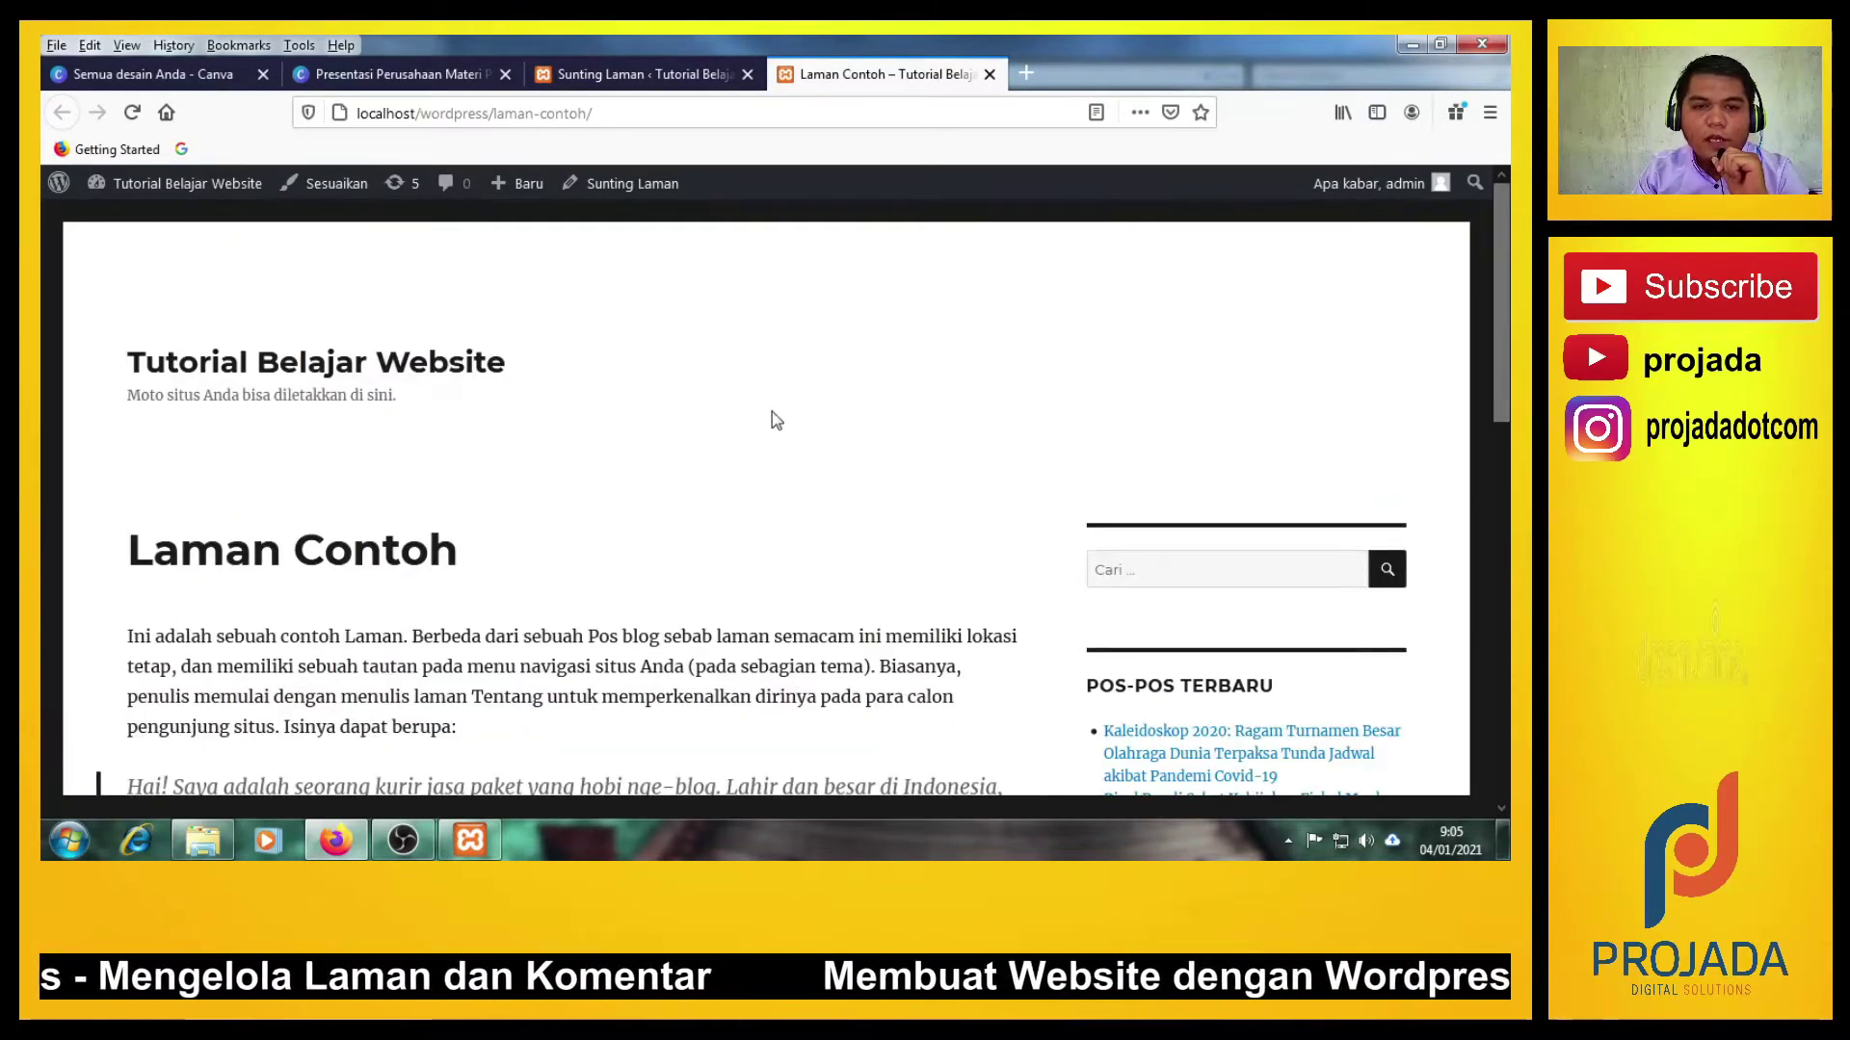
Go back to the Laman Contoh editor, then revisit its published view once more.
click(611, 66)
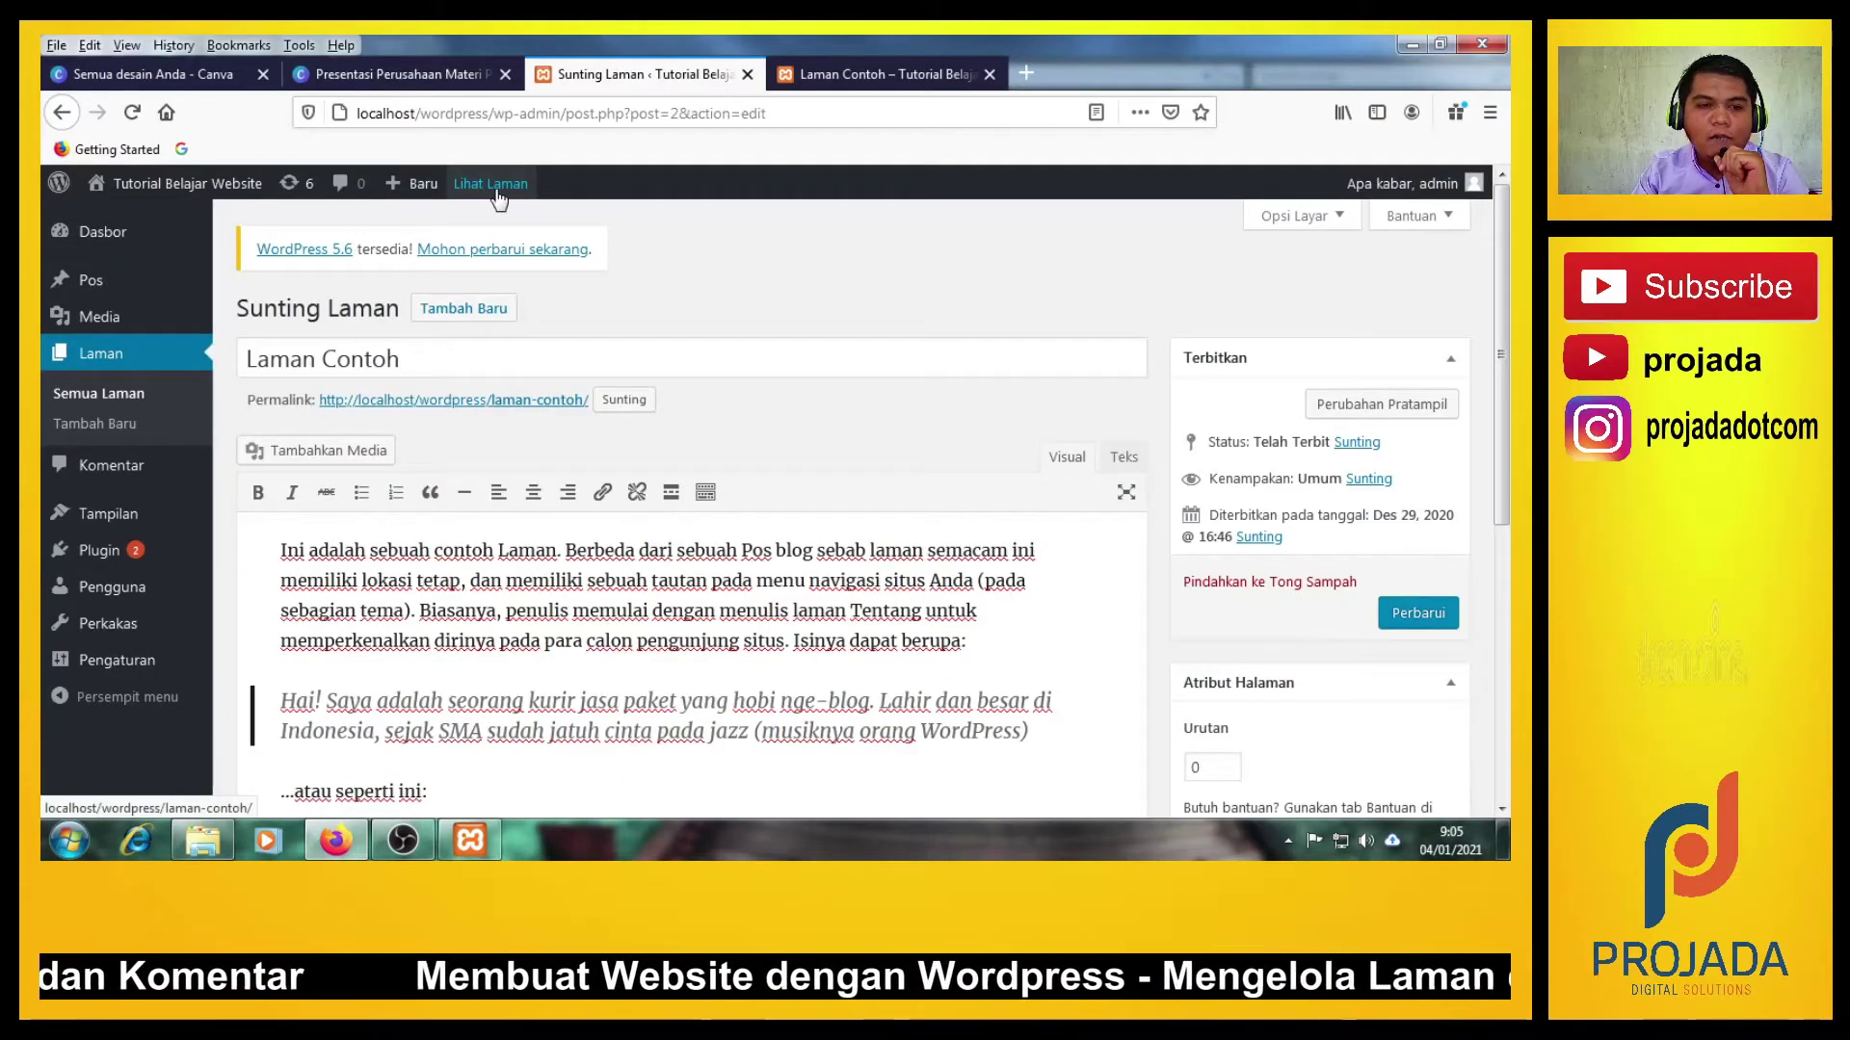
click(411, 403)
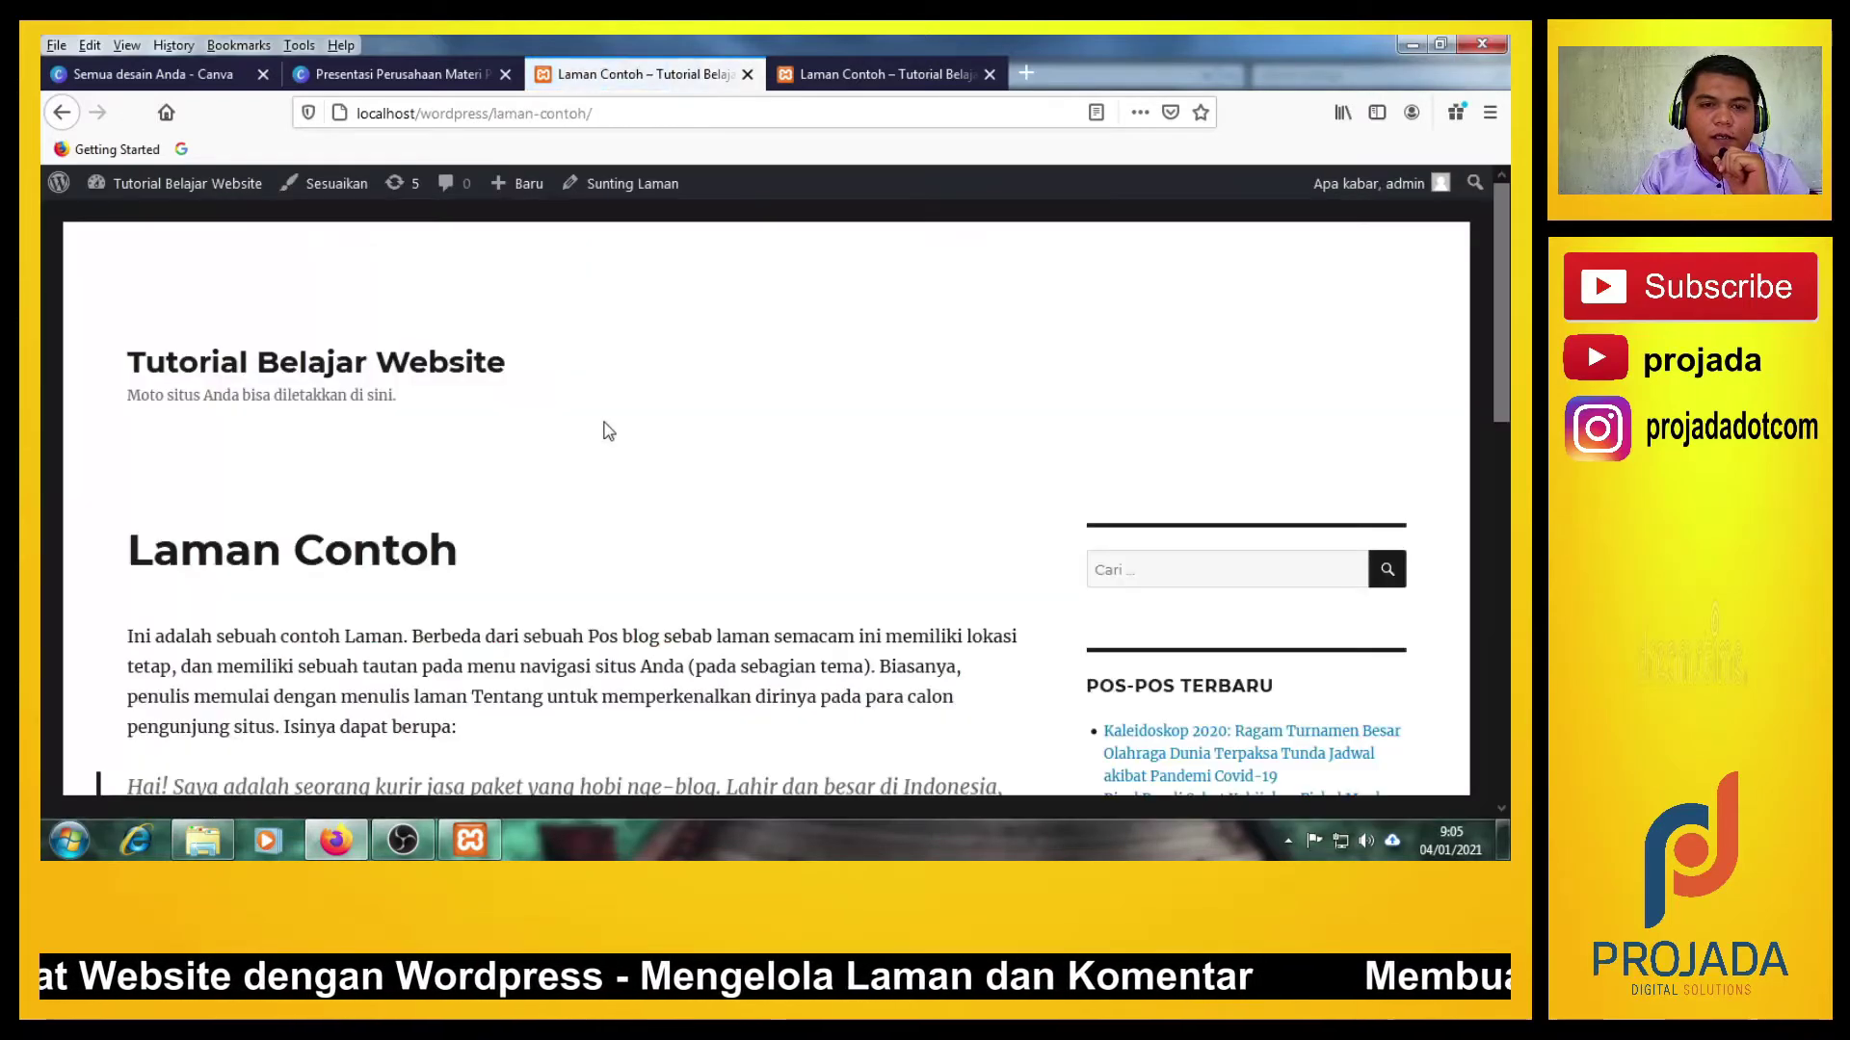
click(62, 113)
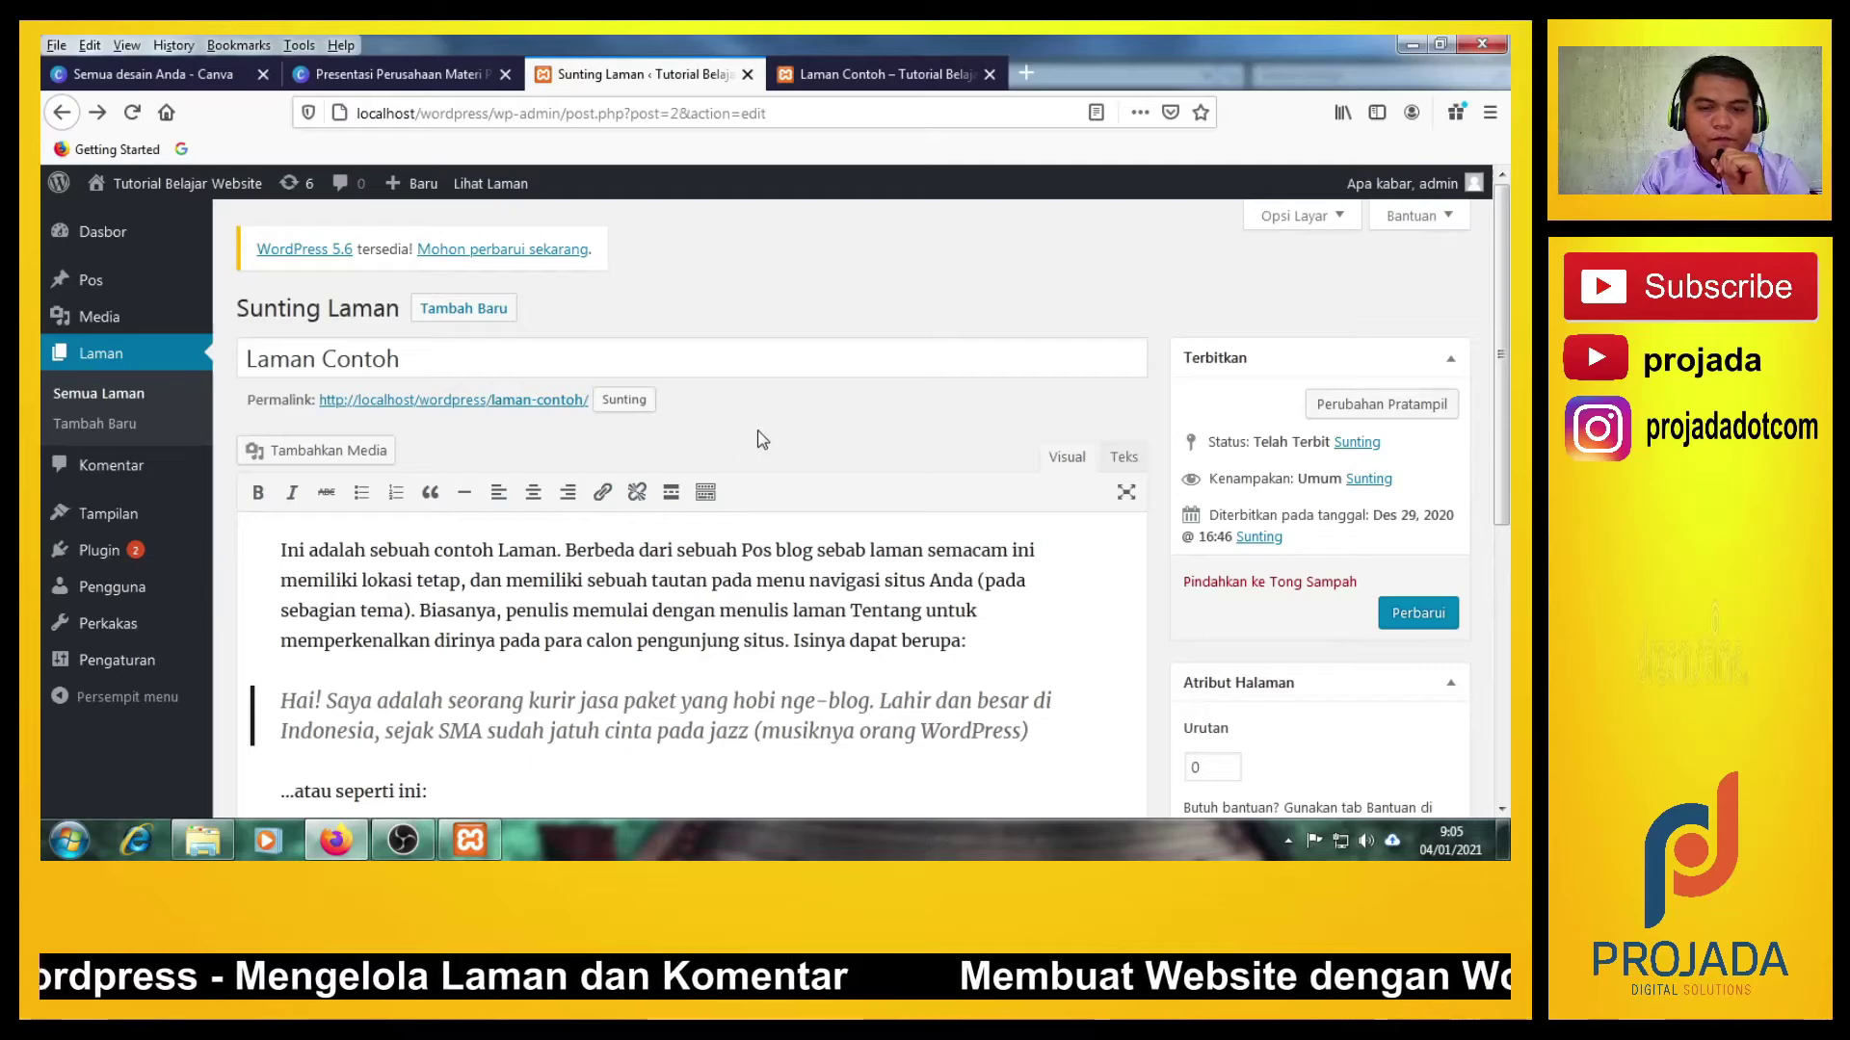
click(829, 87)
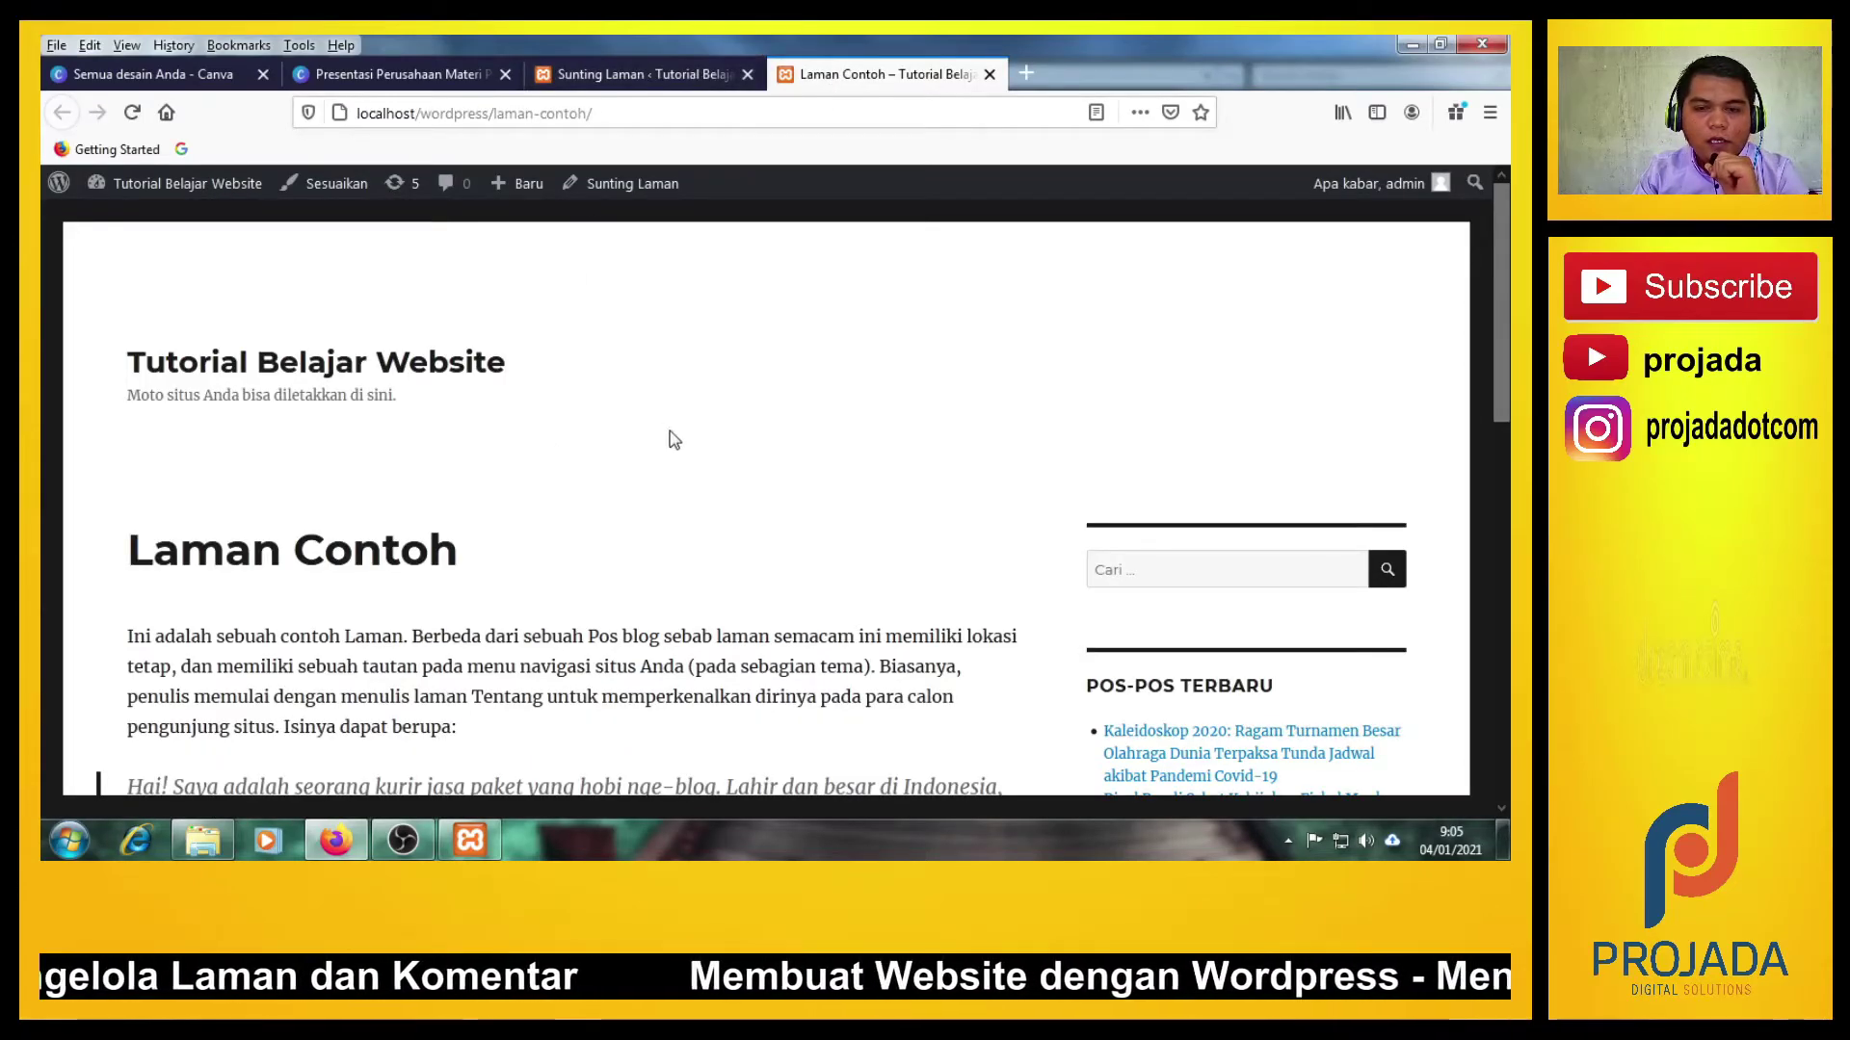
scroll(237, 503, down, 5)
scroll(237, 503, up, 3)
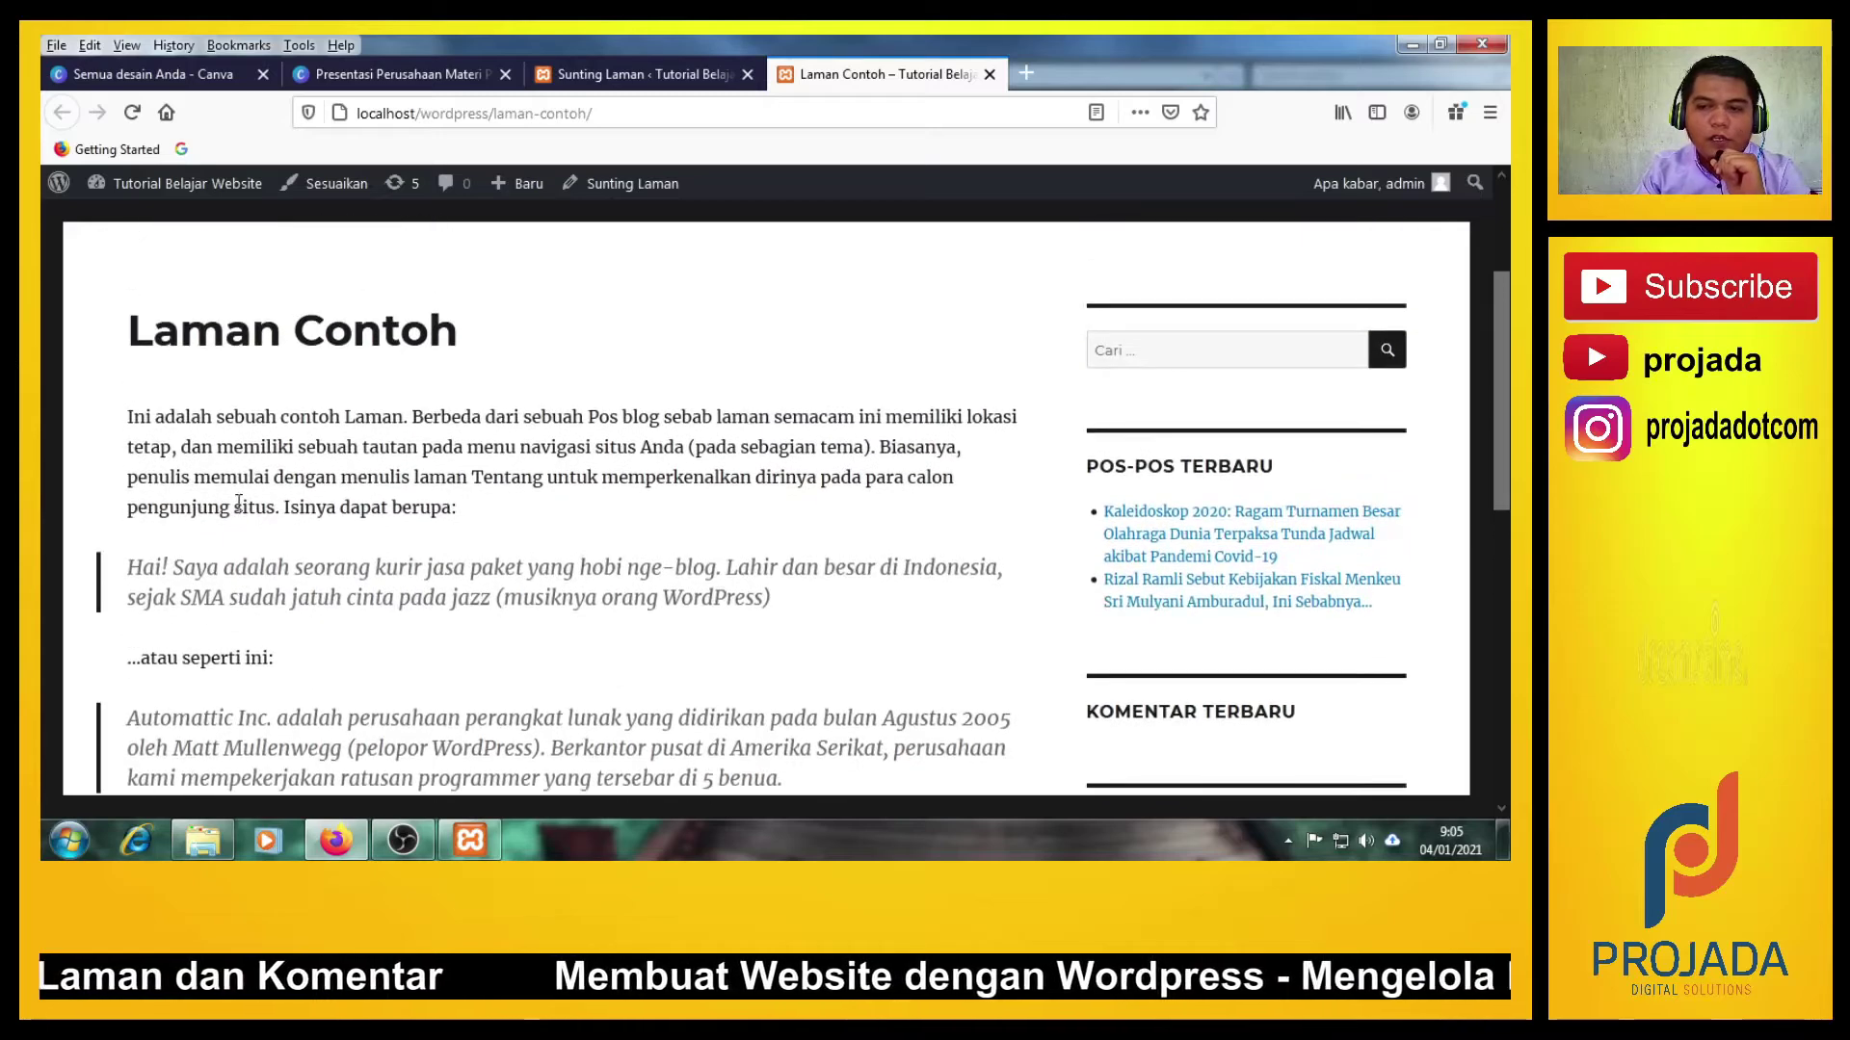
scroll(237, 503, up, 3)
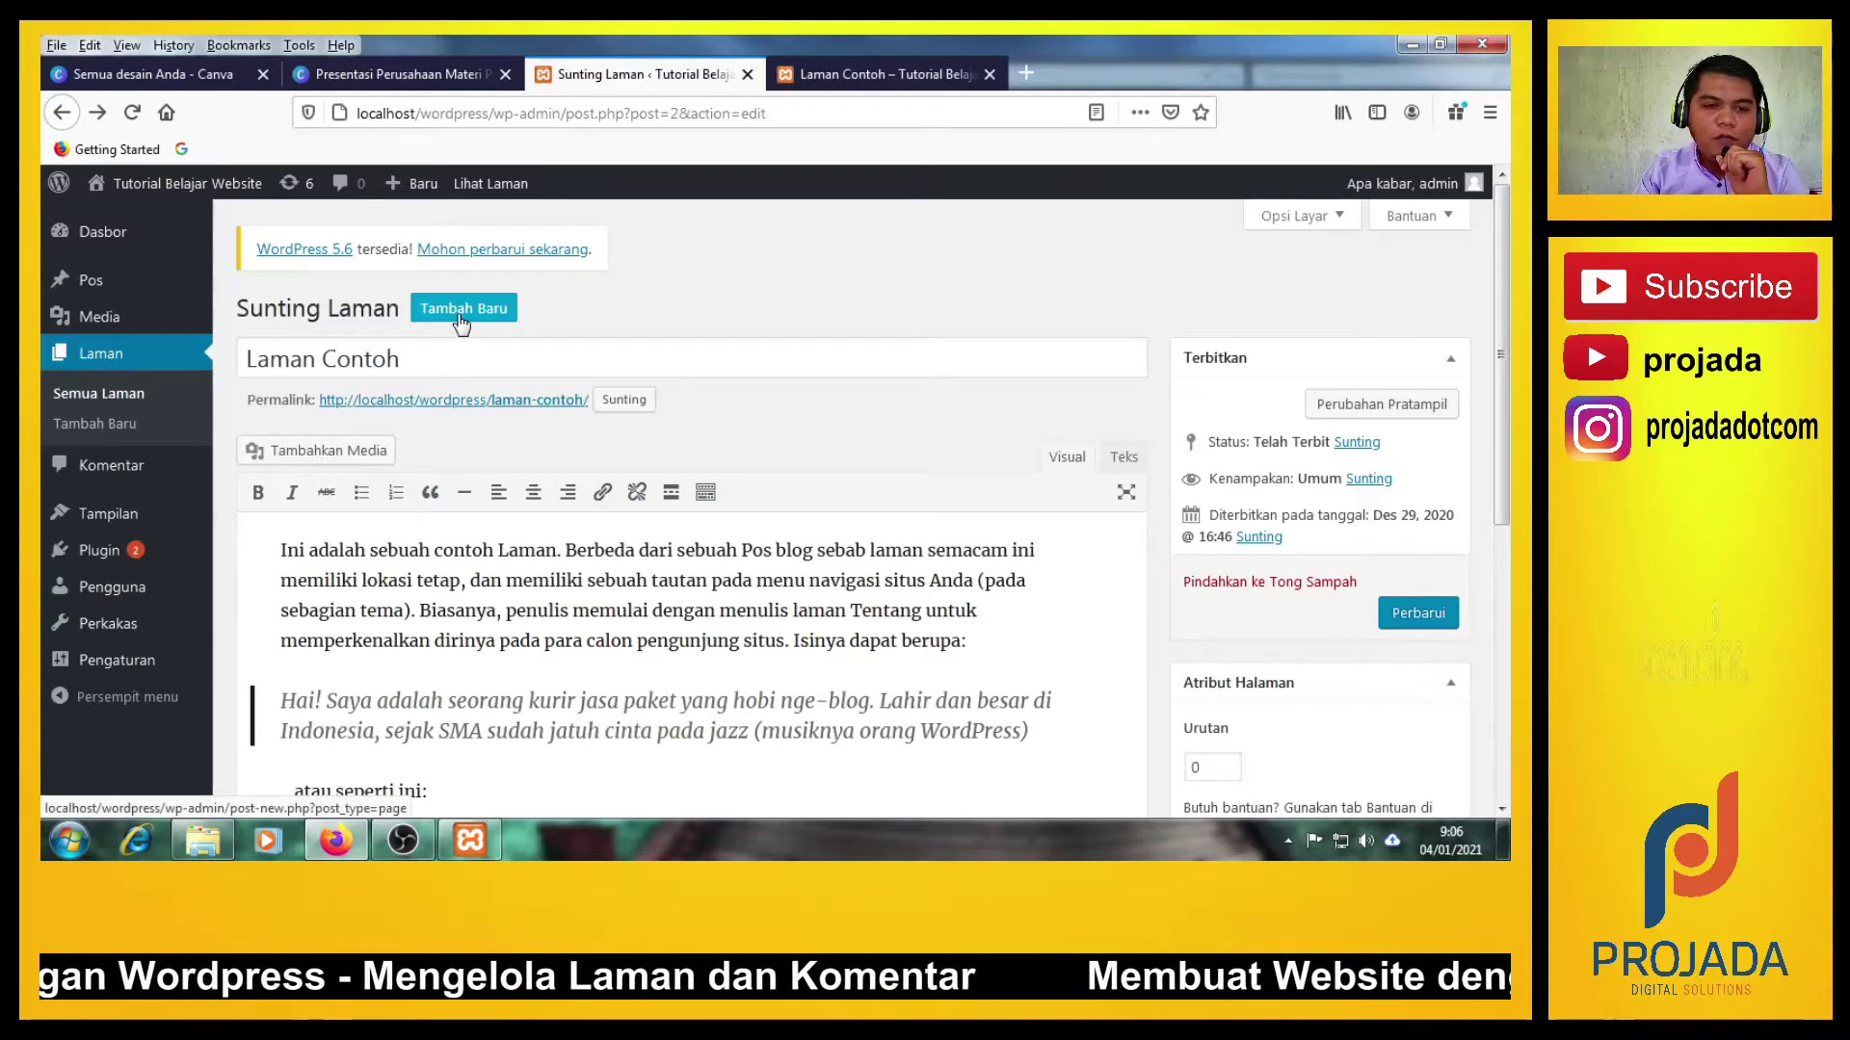
Add a new page via Tambah Baru titled 'Selamat Datang di Tutorial Belajar membuat Waebsite'.
mouse_move(428, 194)
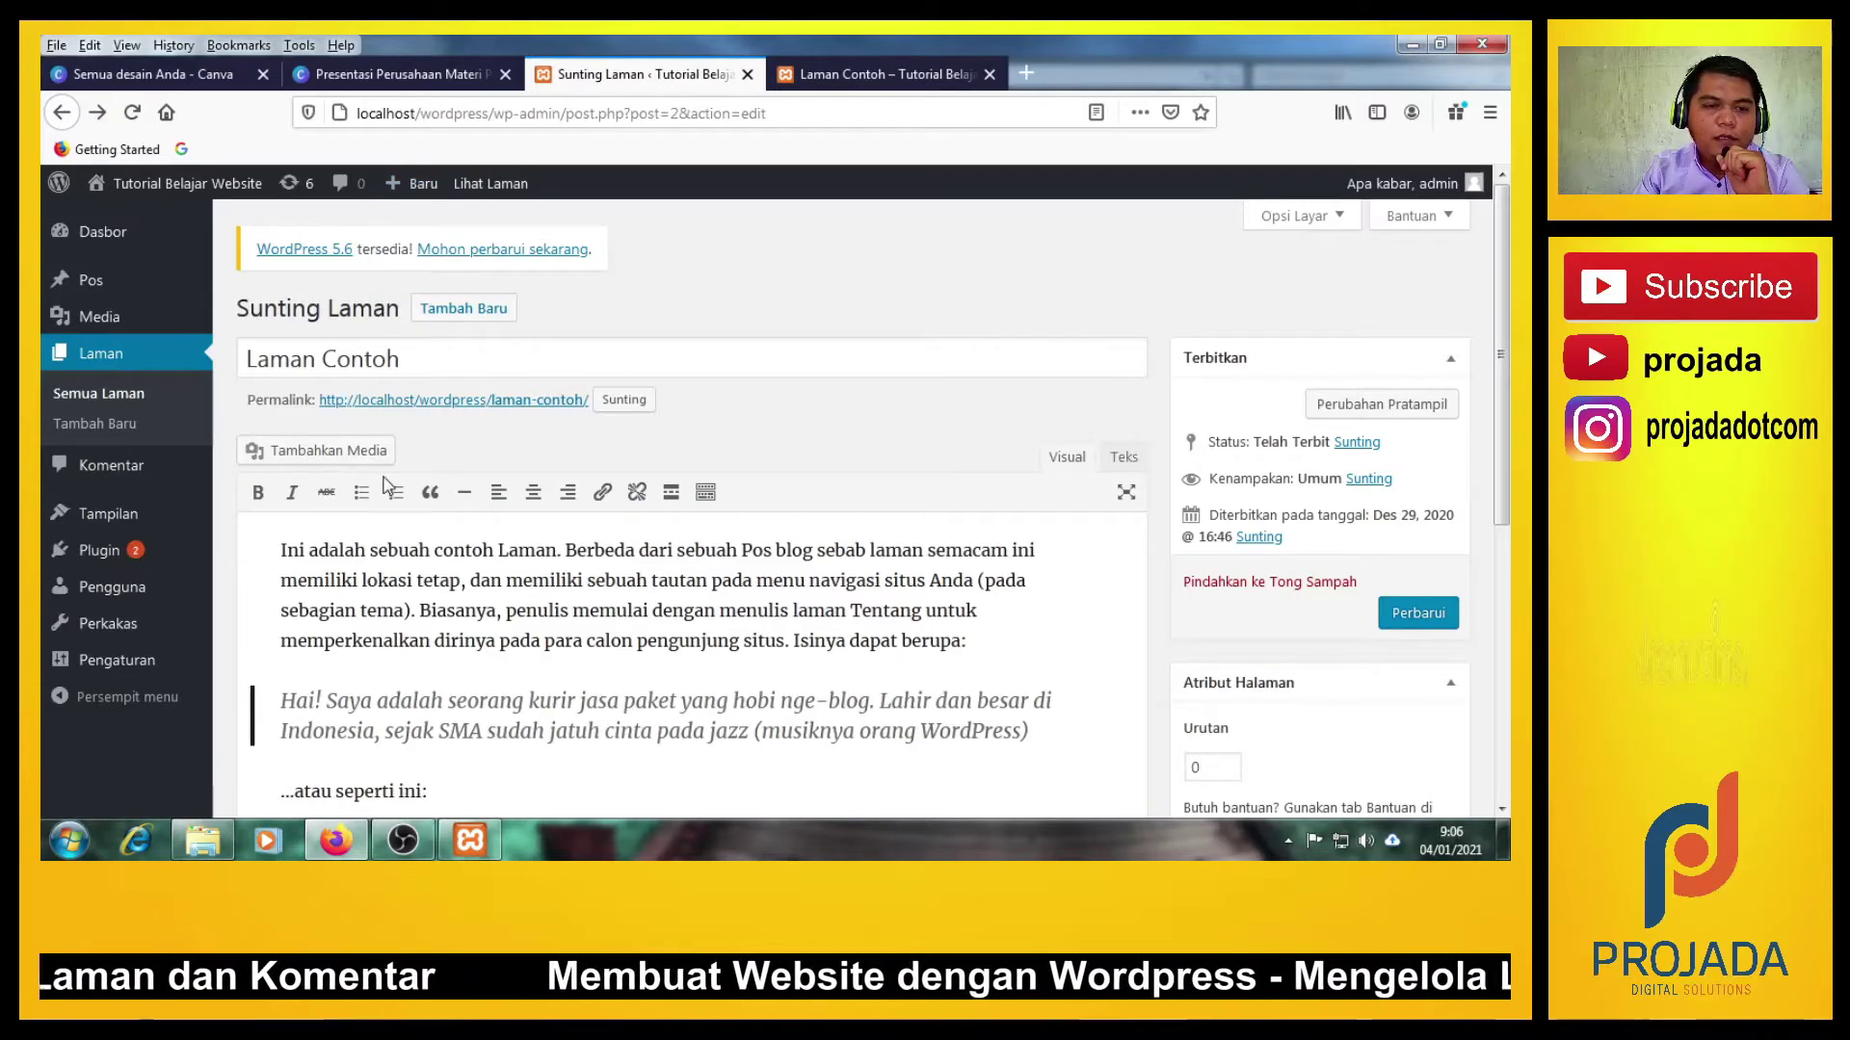
click(451, 310)
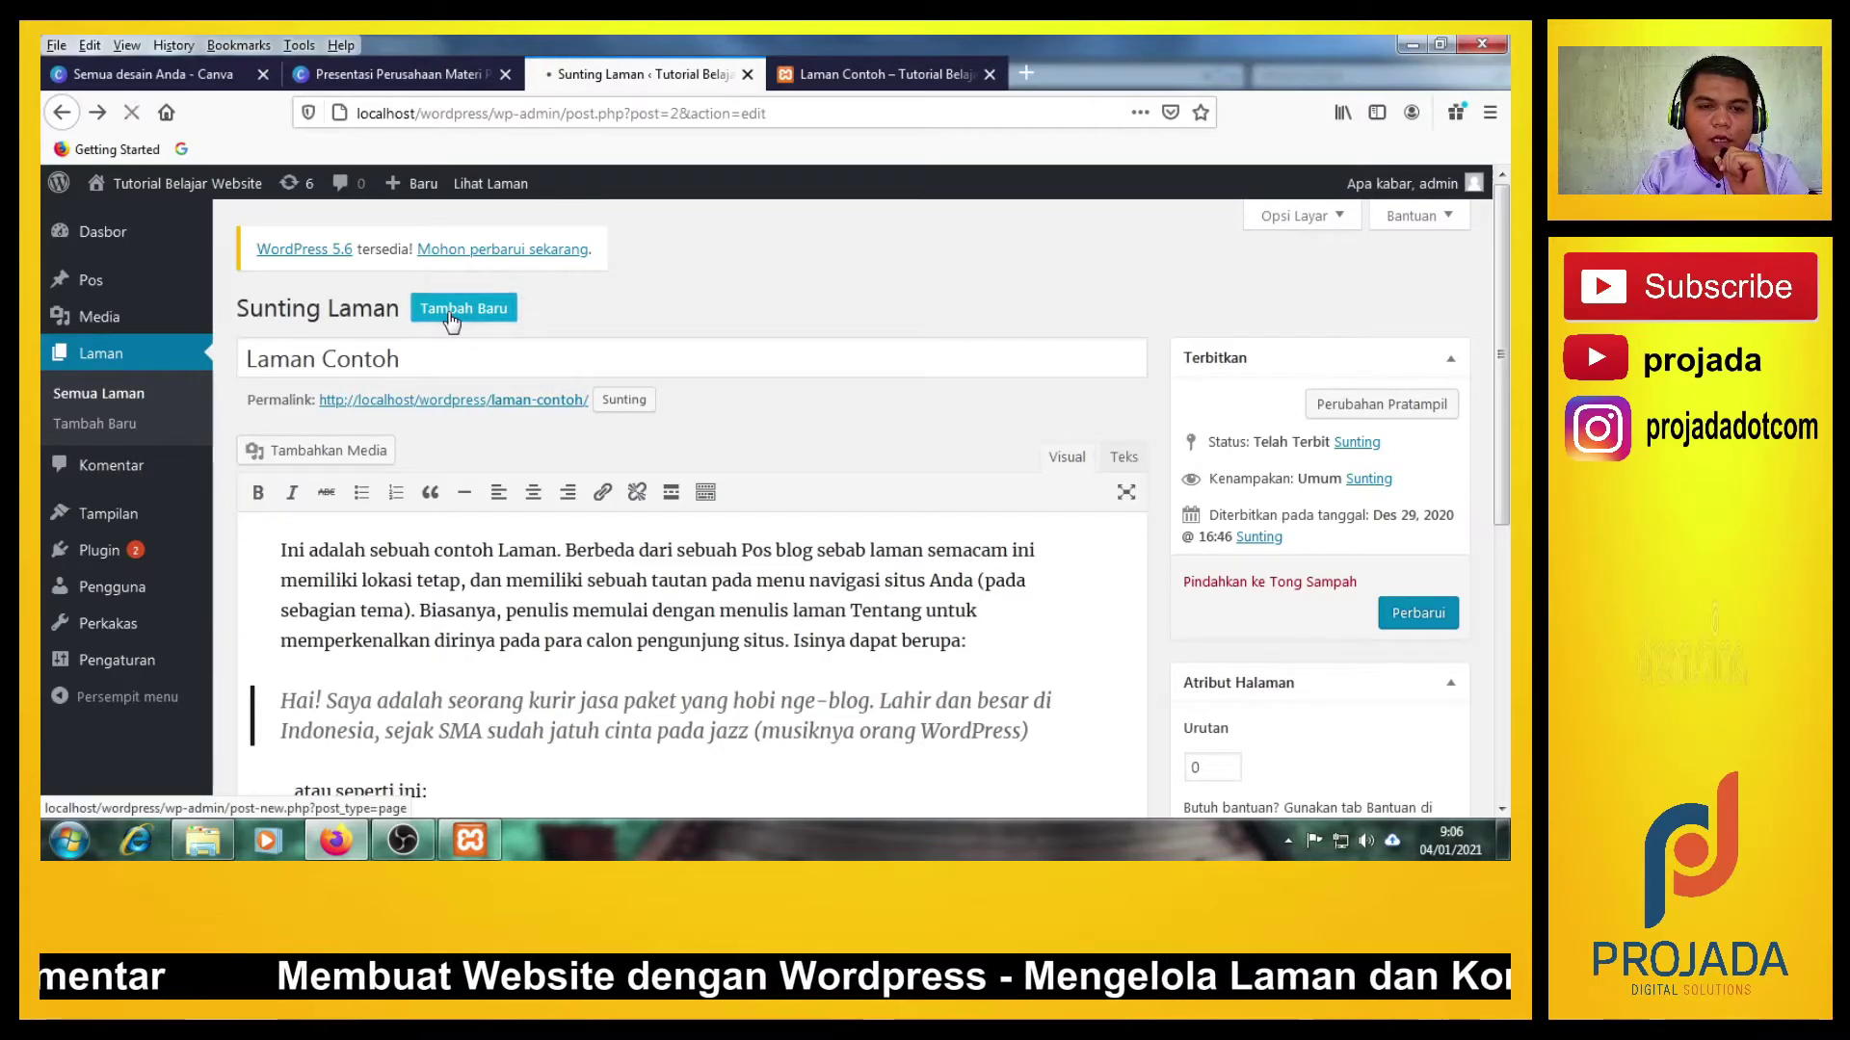
click(416, 577)
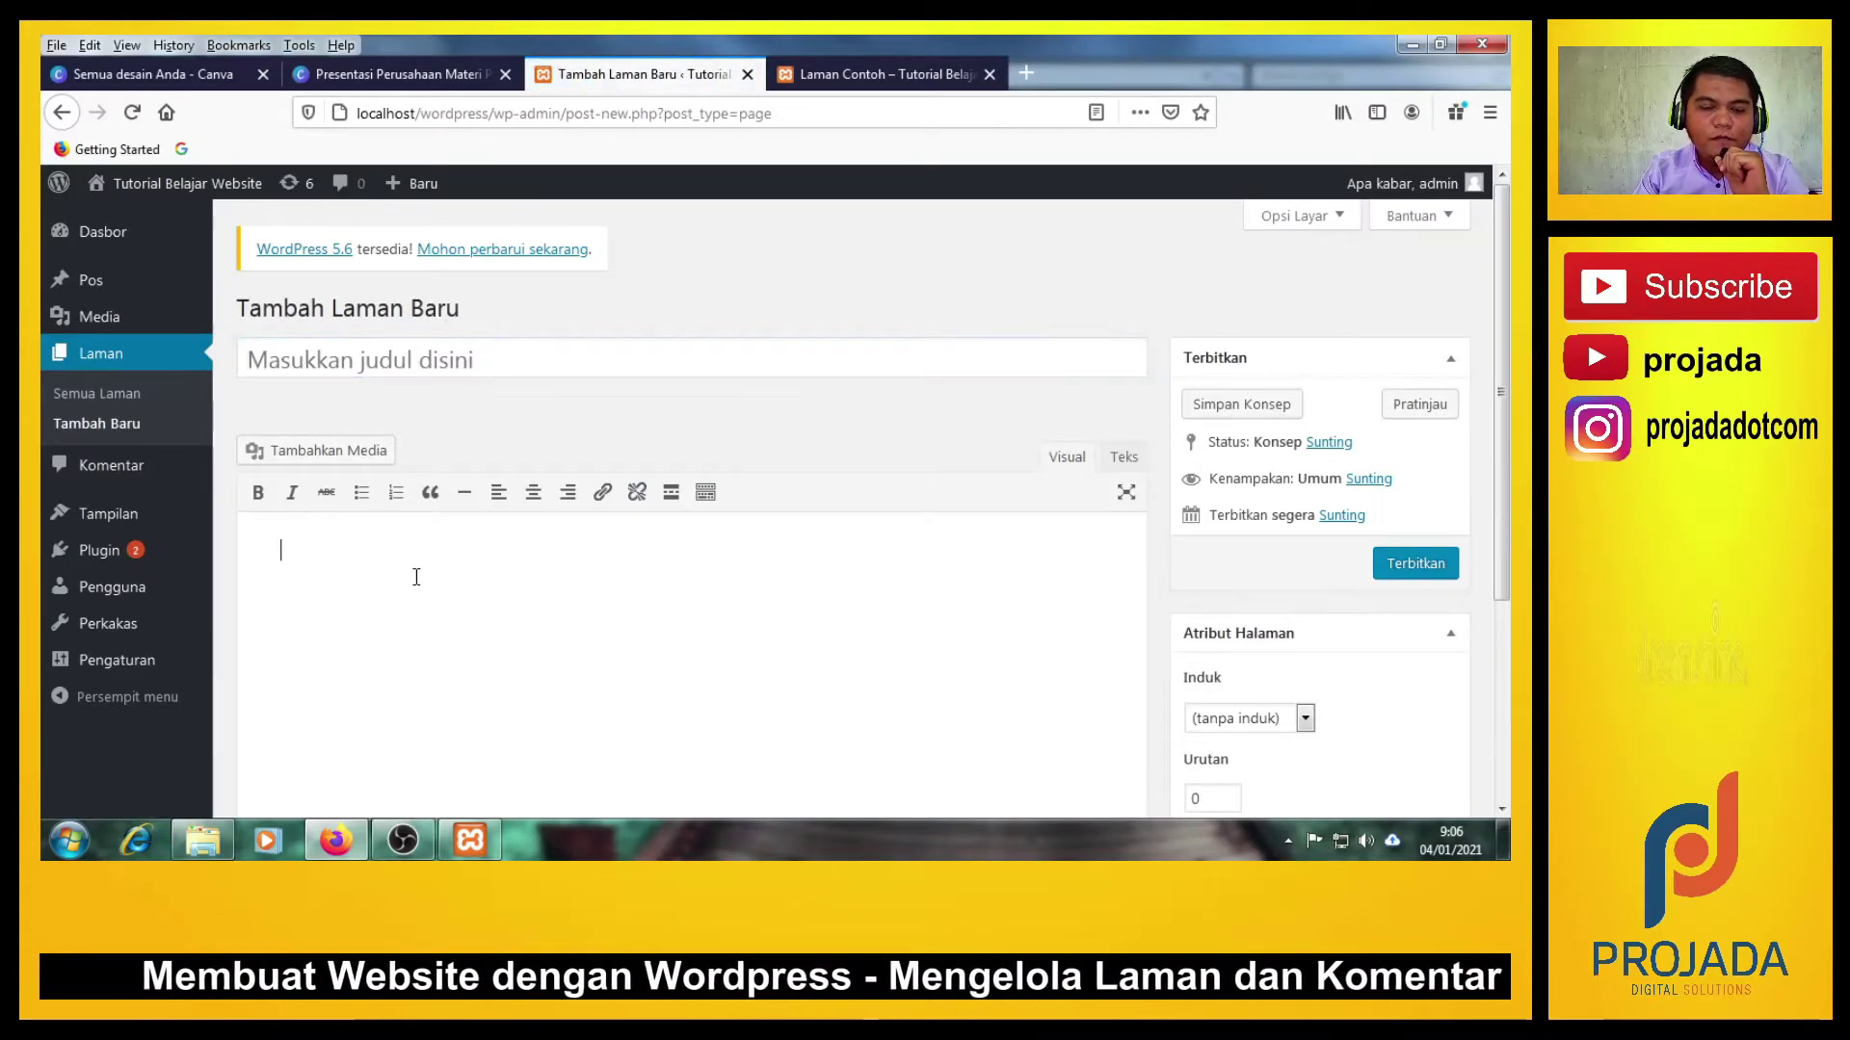
click(361, 355)
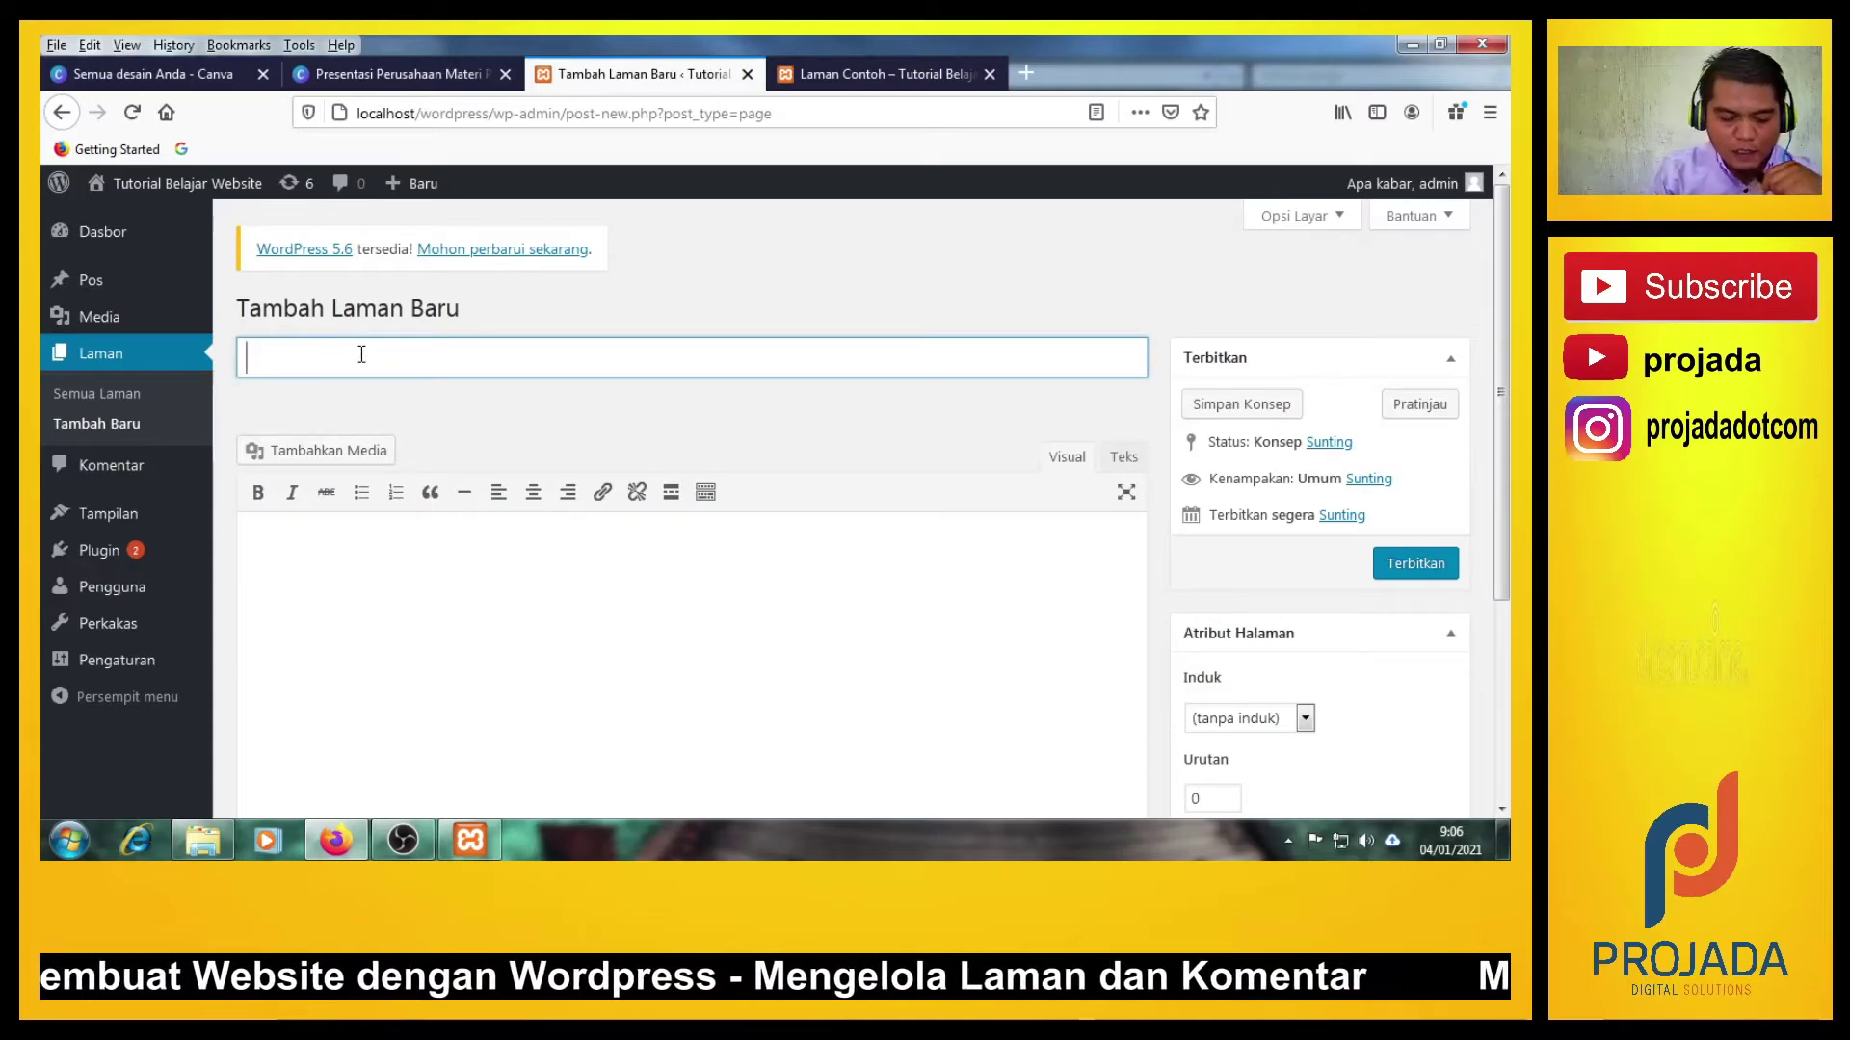
text(Sela)
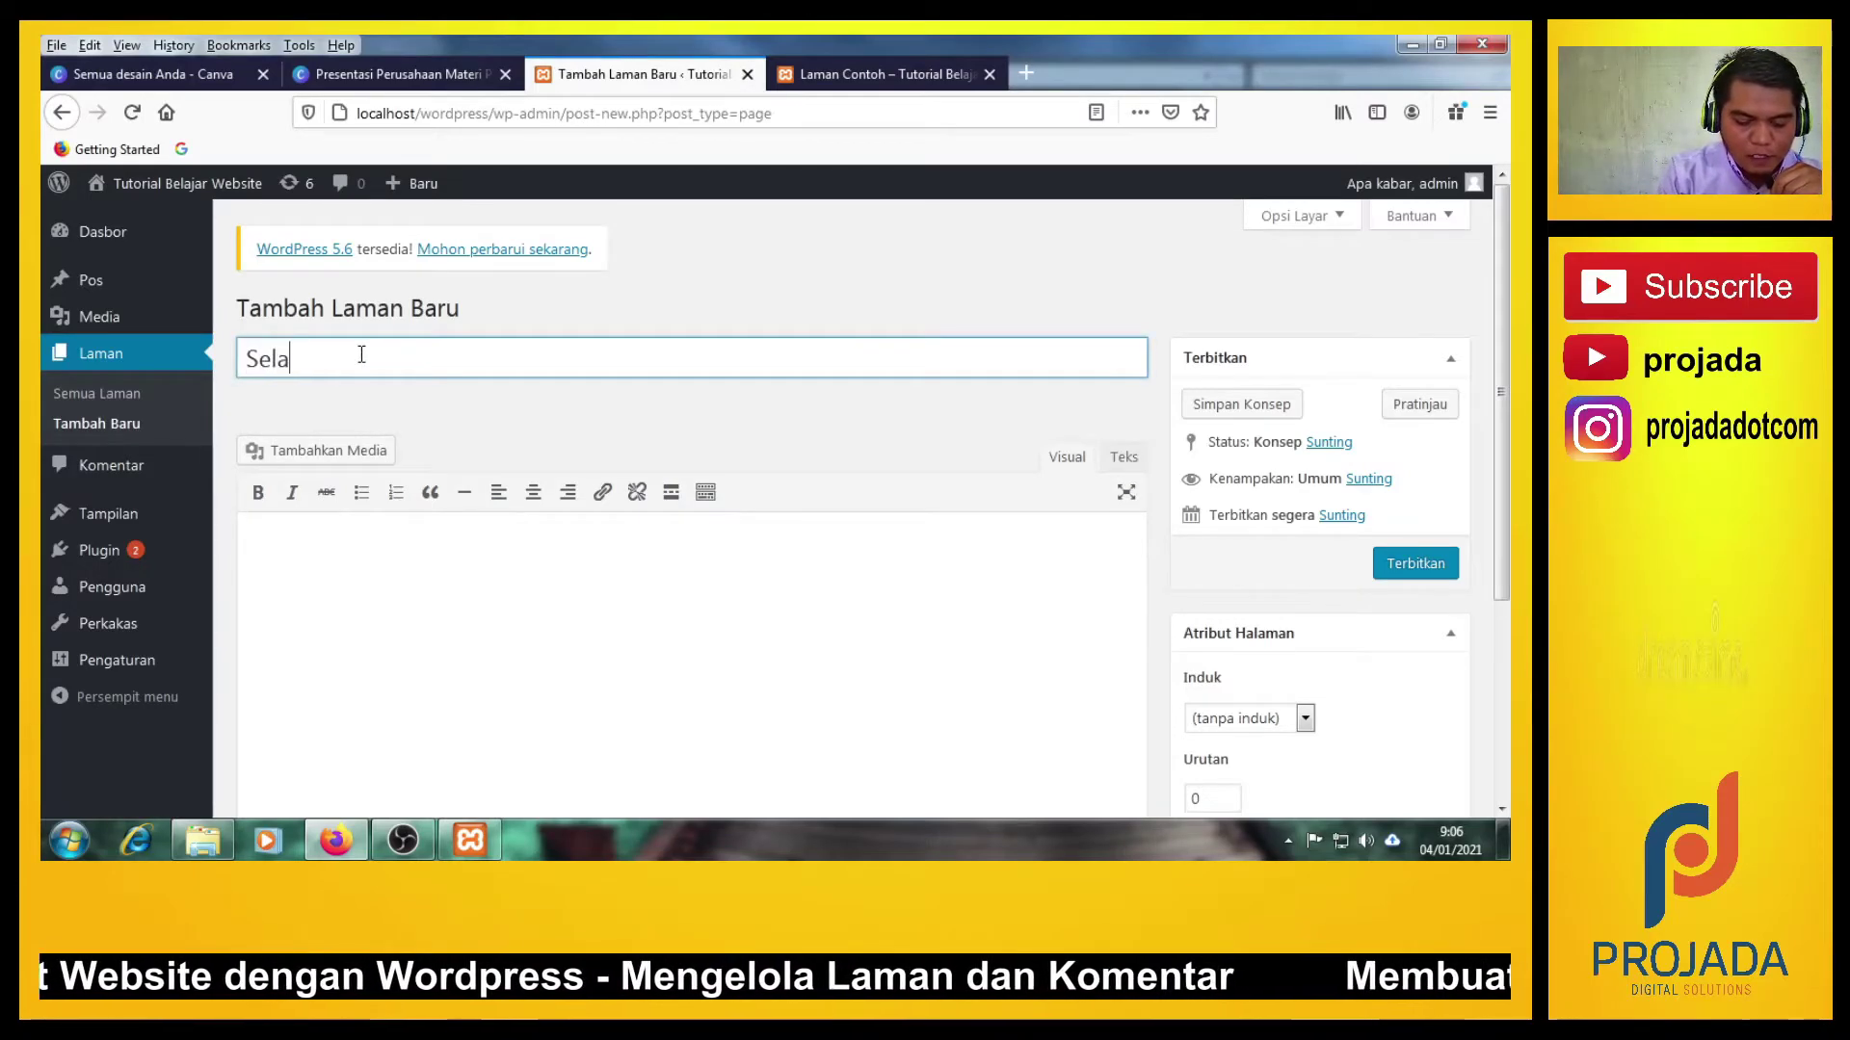
text(mat Datang Di)
key(BackSpace)
key(BackSpace)
text(di)
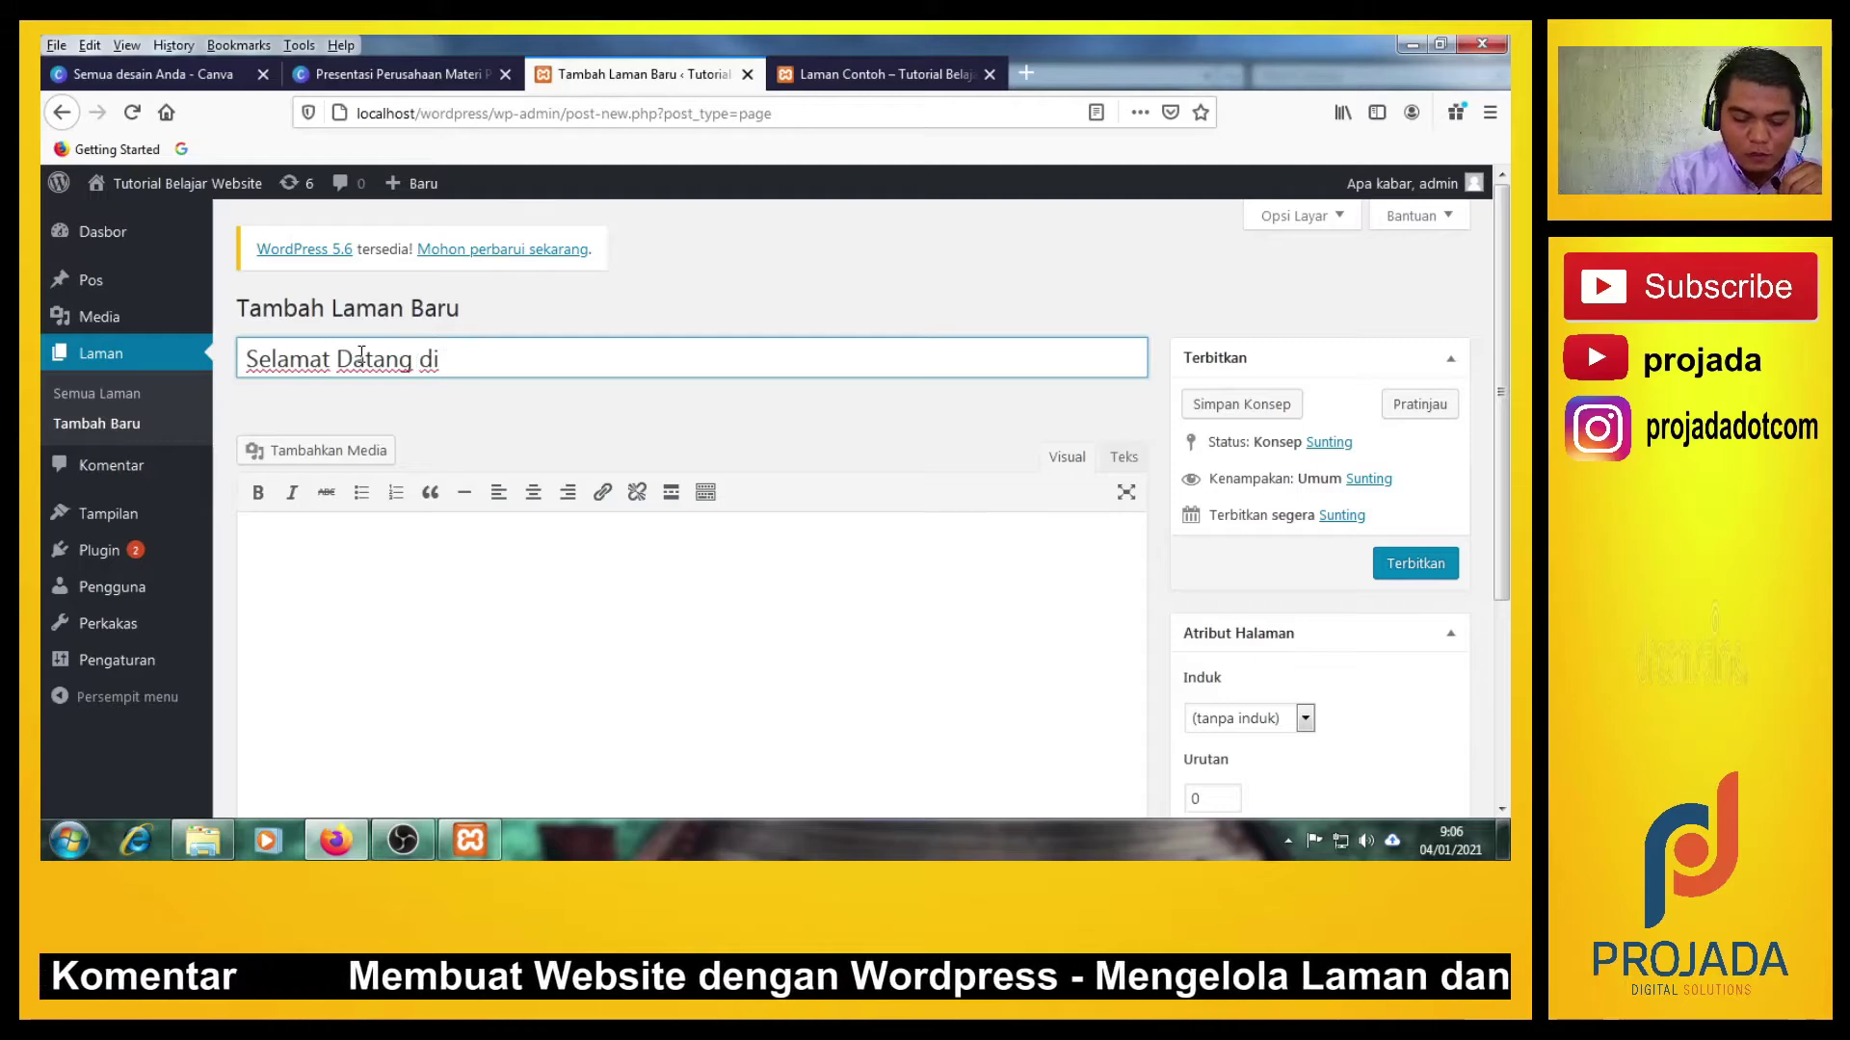
text( Tutorial Belajar membuat Waebsite)
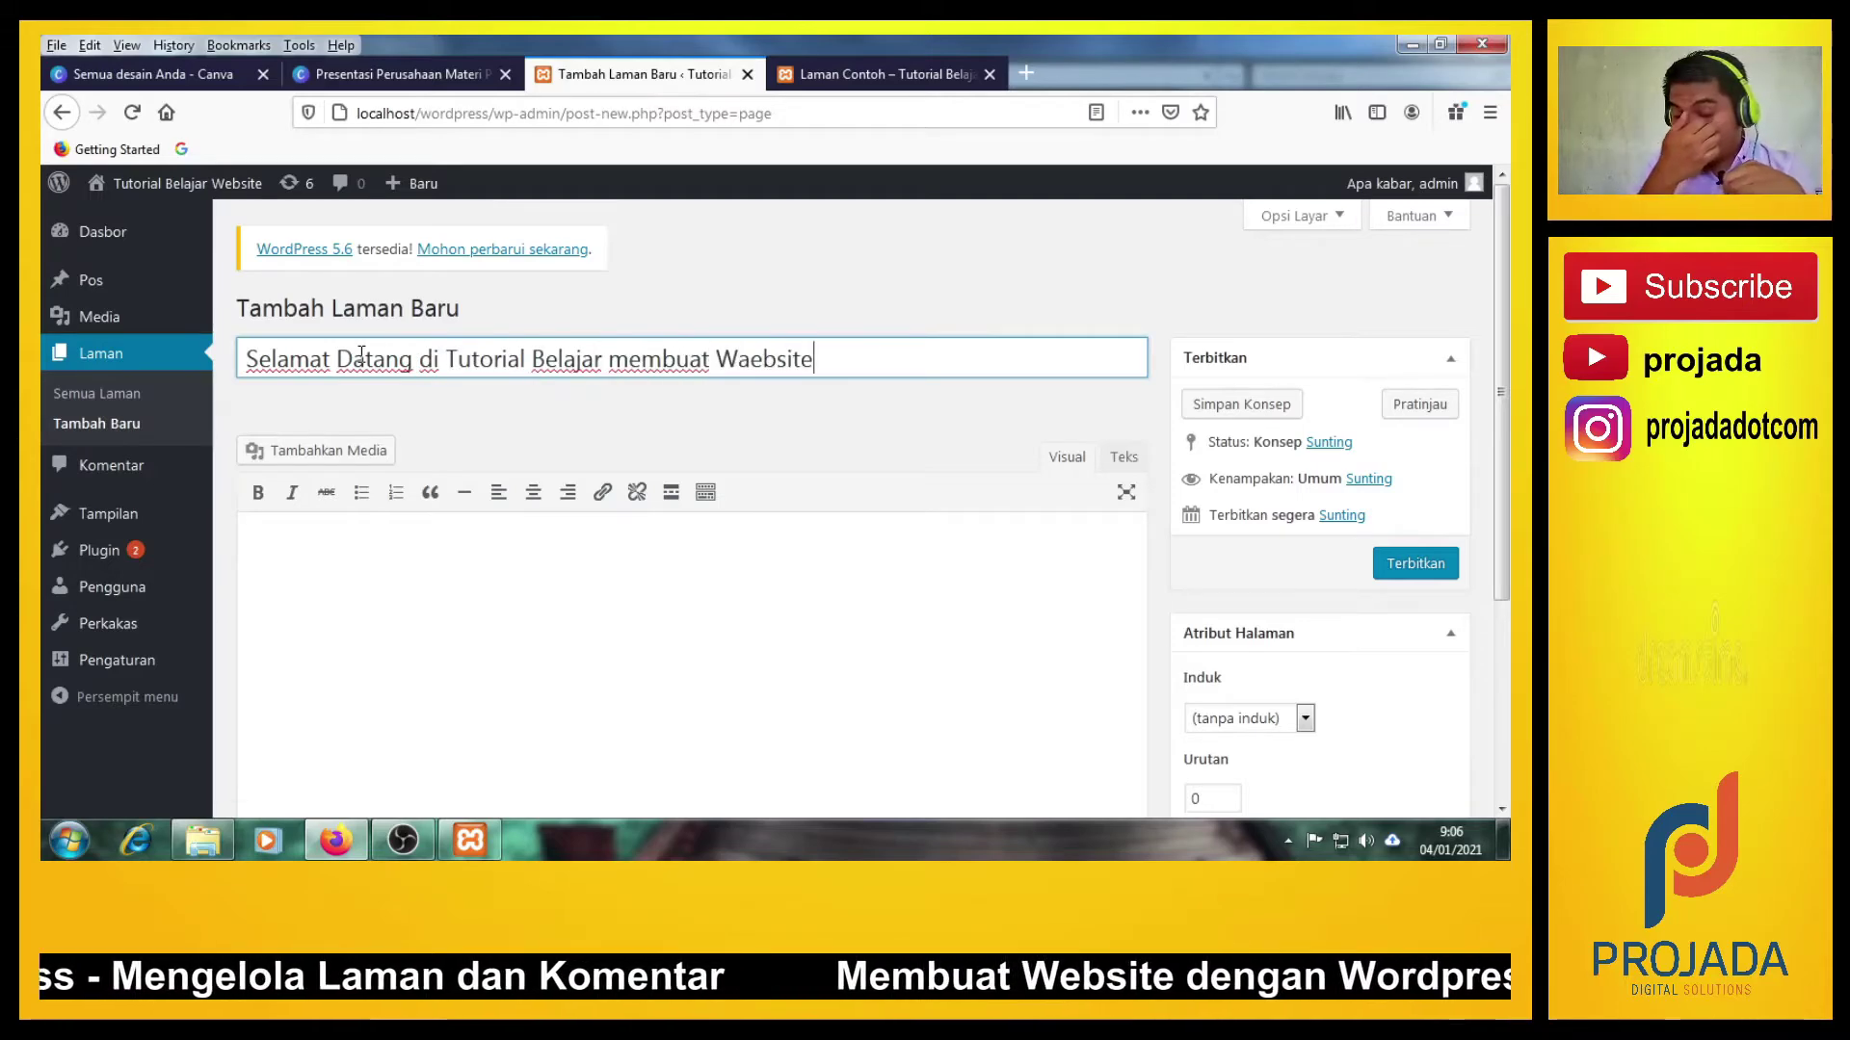
Type 'ini adalah contoh laman/page.' as the welcome page's body text.
click(429, 569)
scroll(432, 578, down, 1)
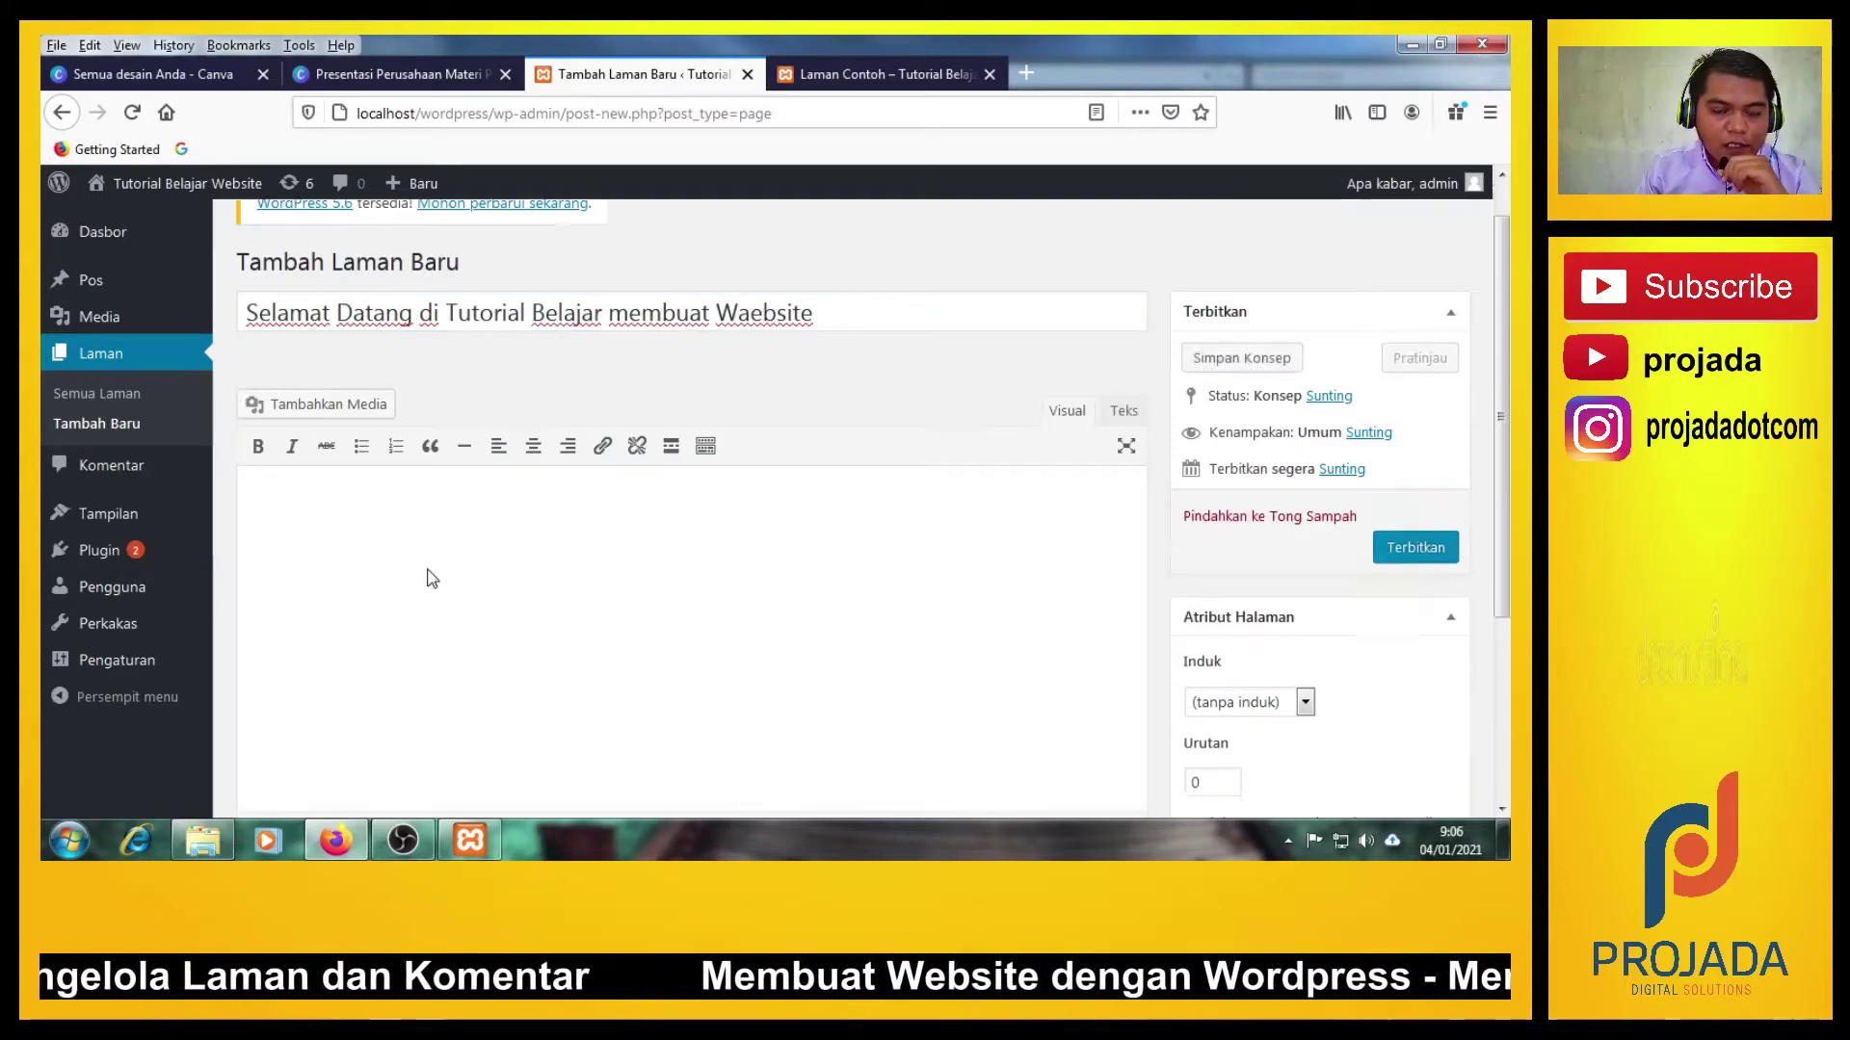
scroll(432, 578, up, 3)
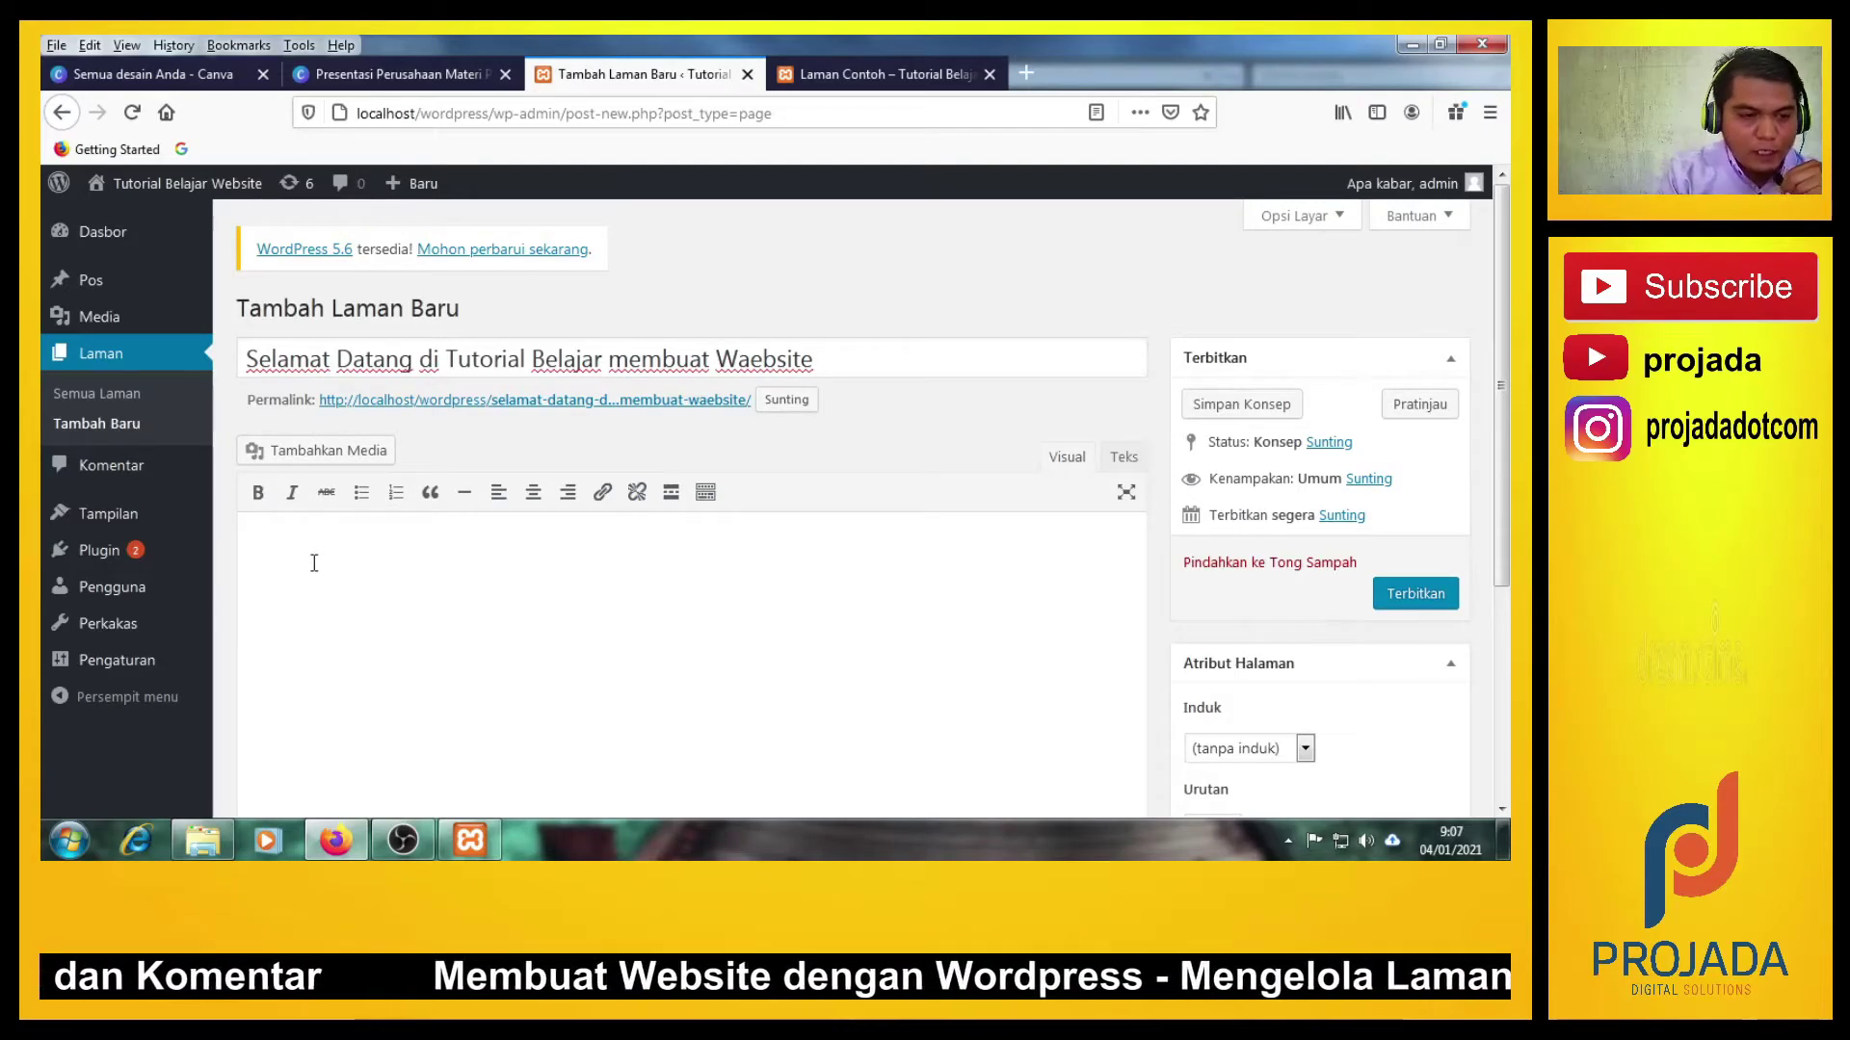
text(ini adalah contoh laman/page..)
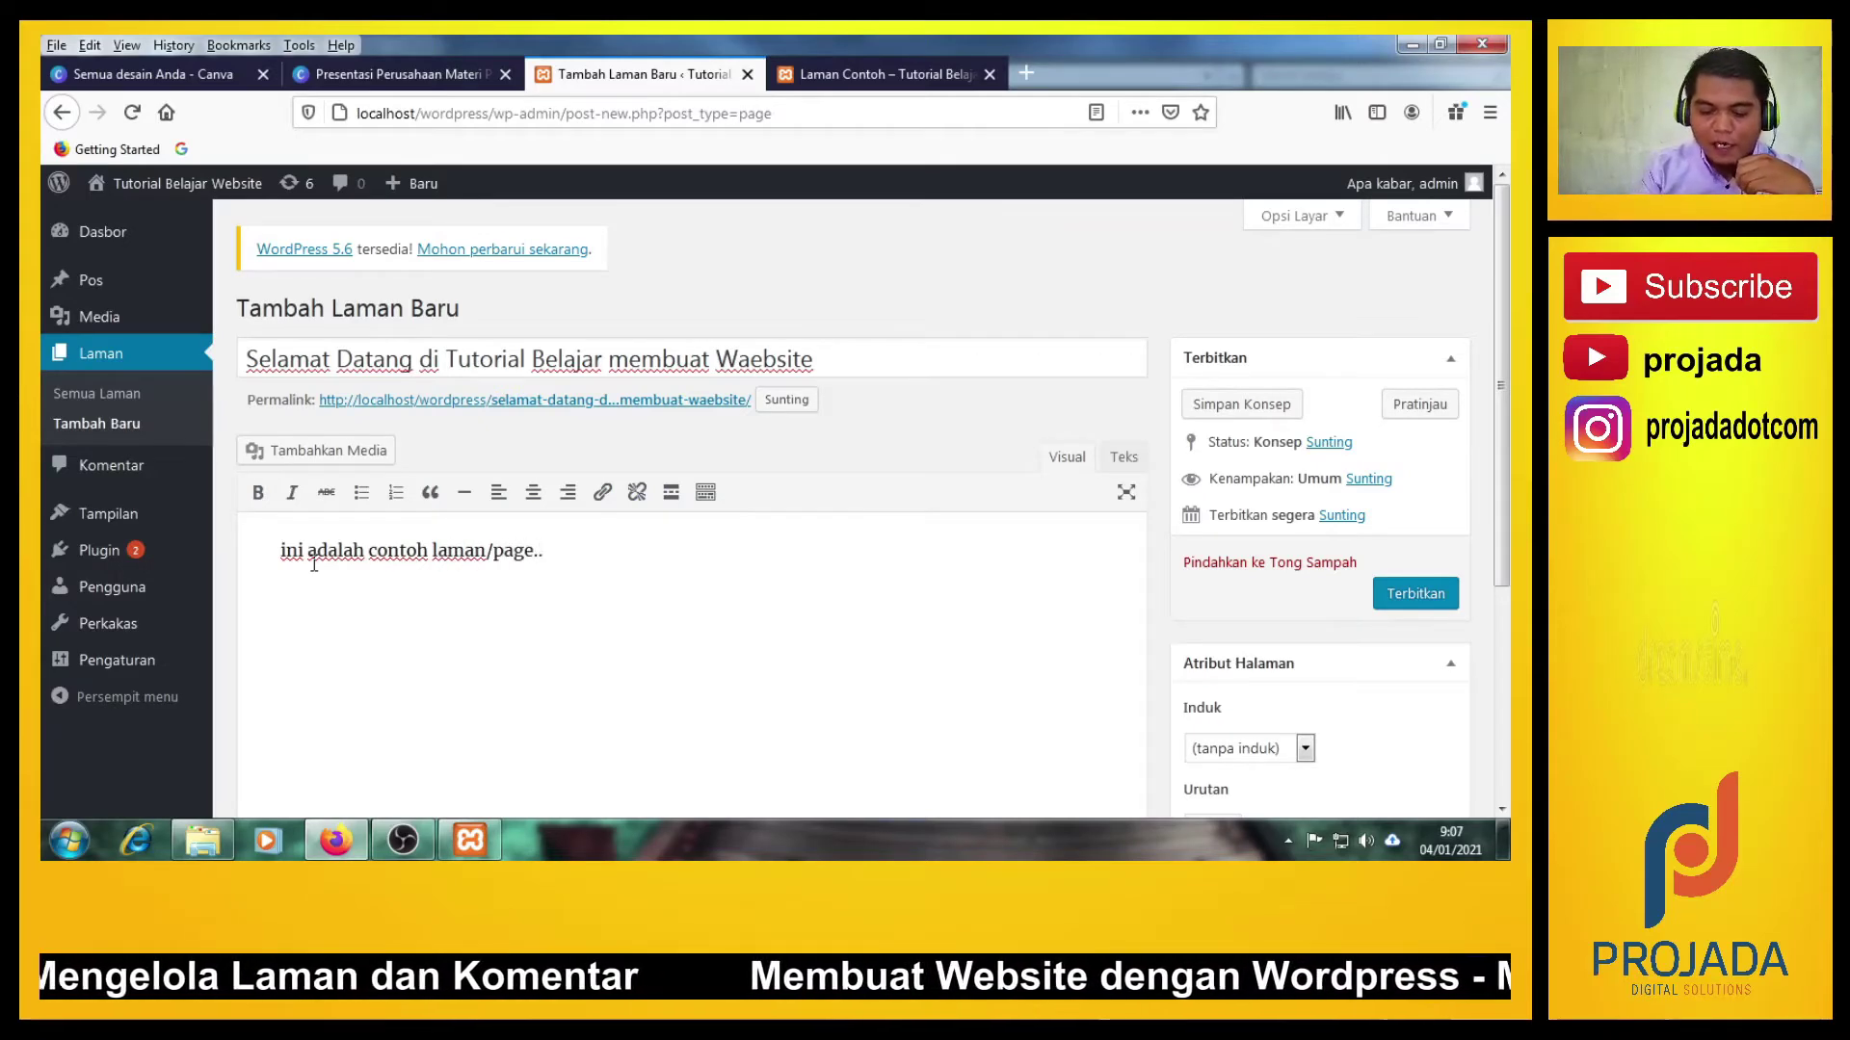
key(BackSpace)
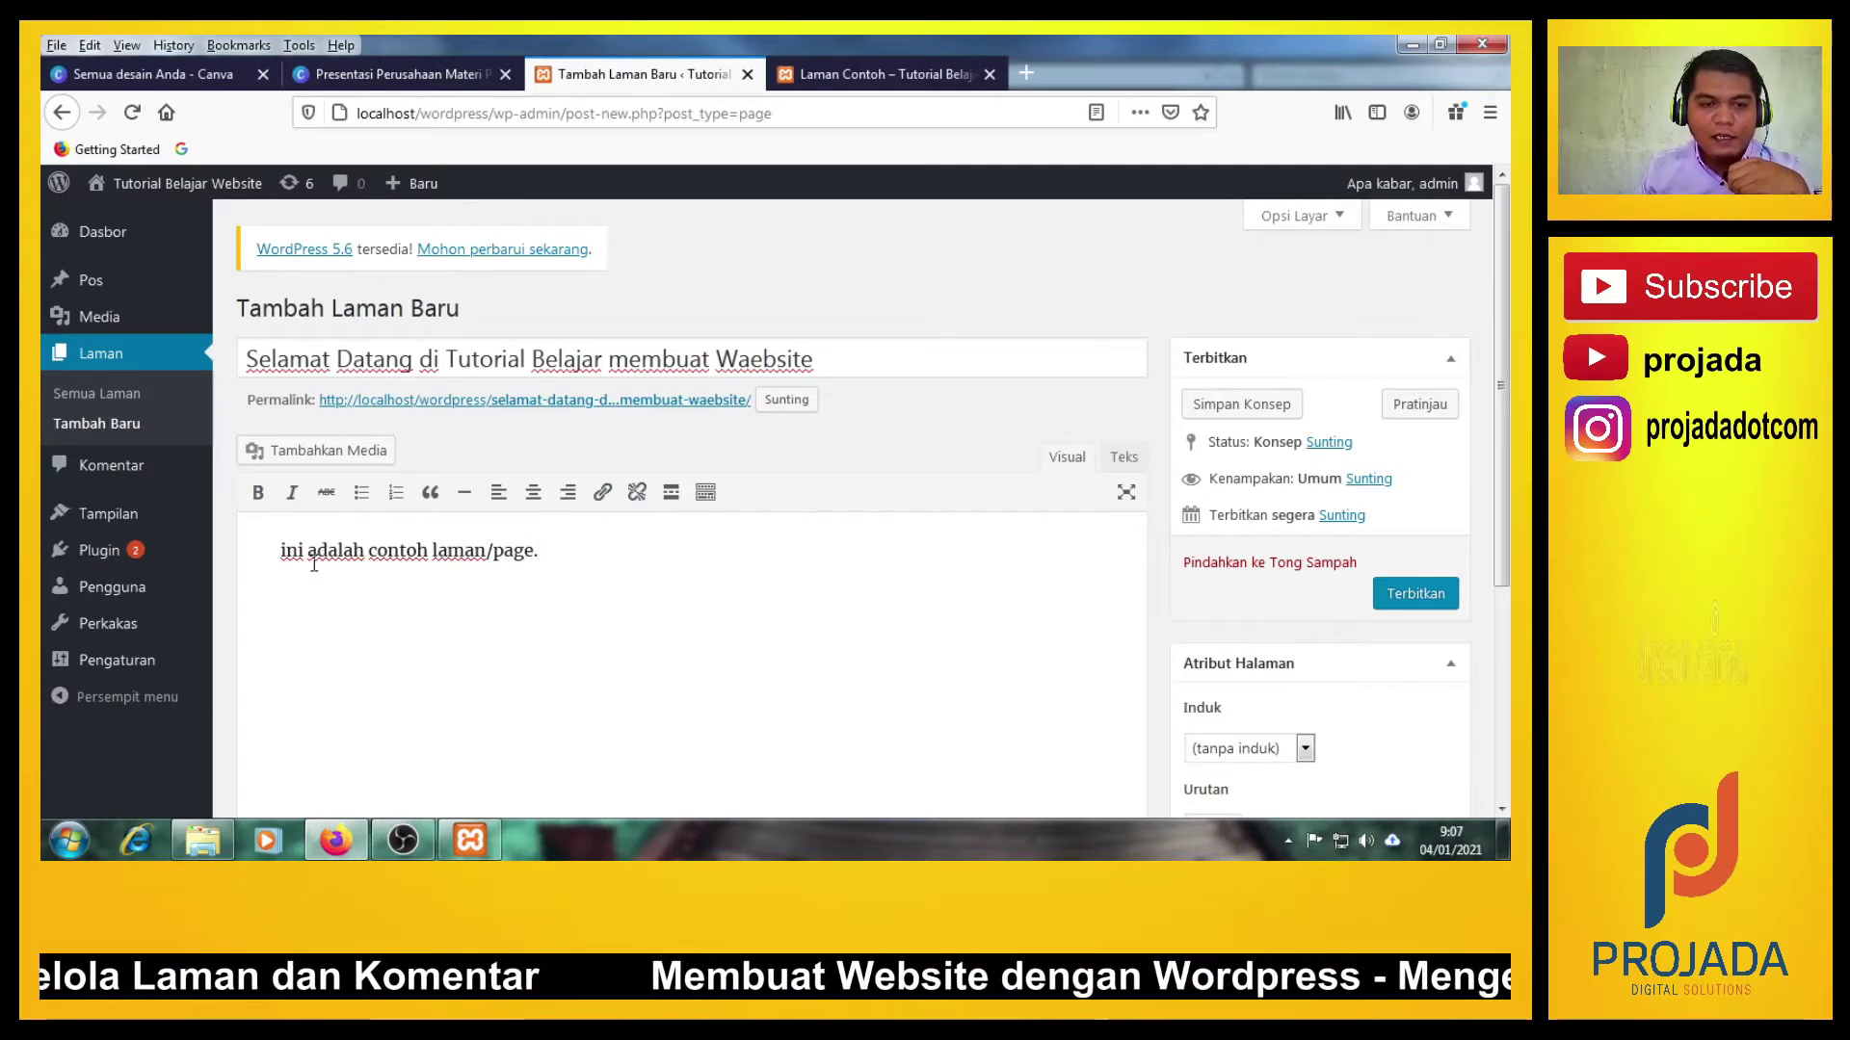
triple_click(583, 359)
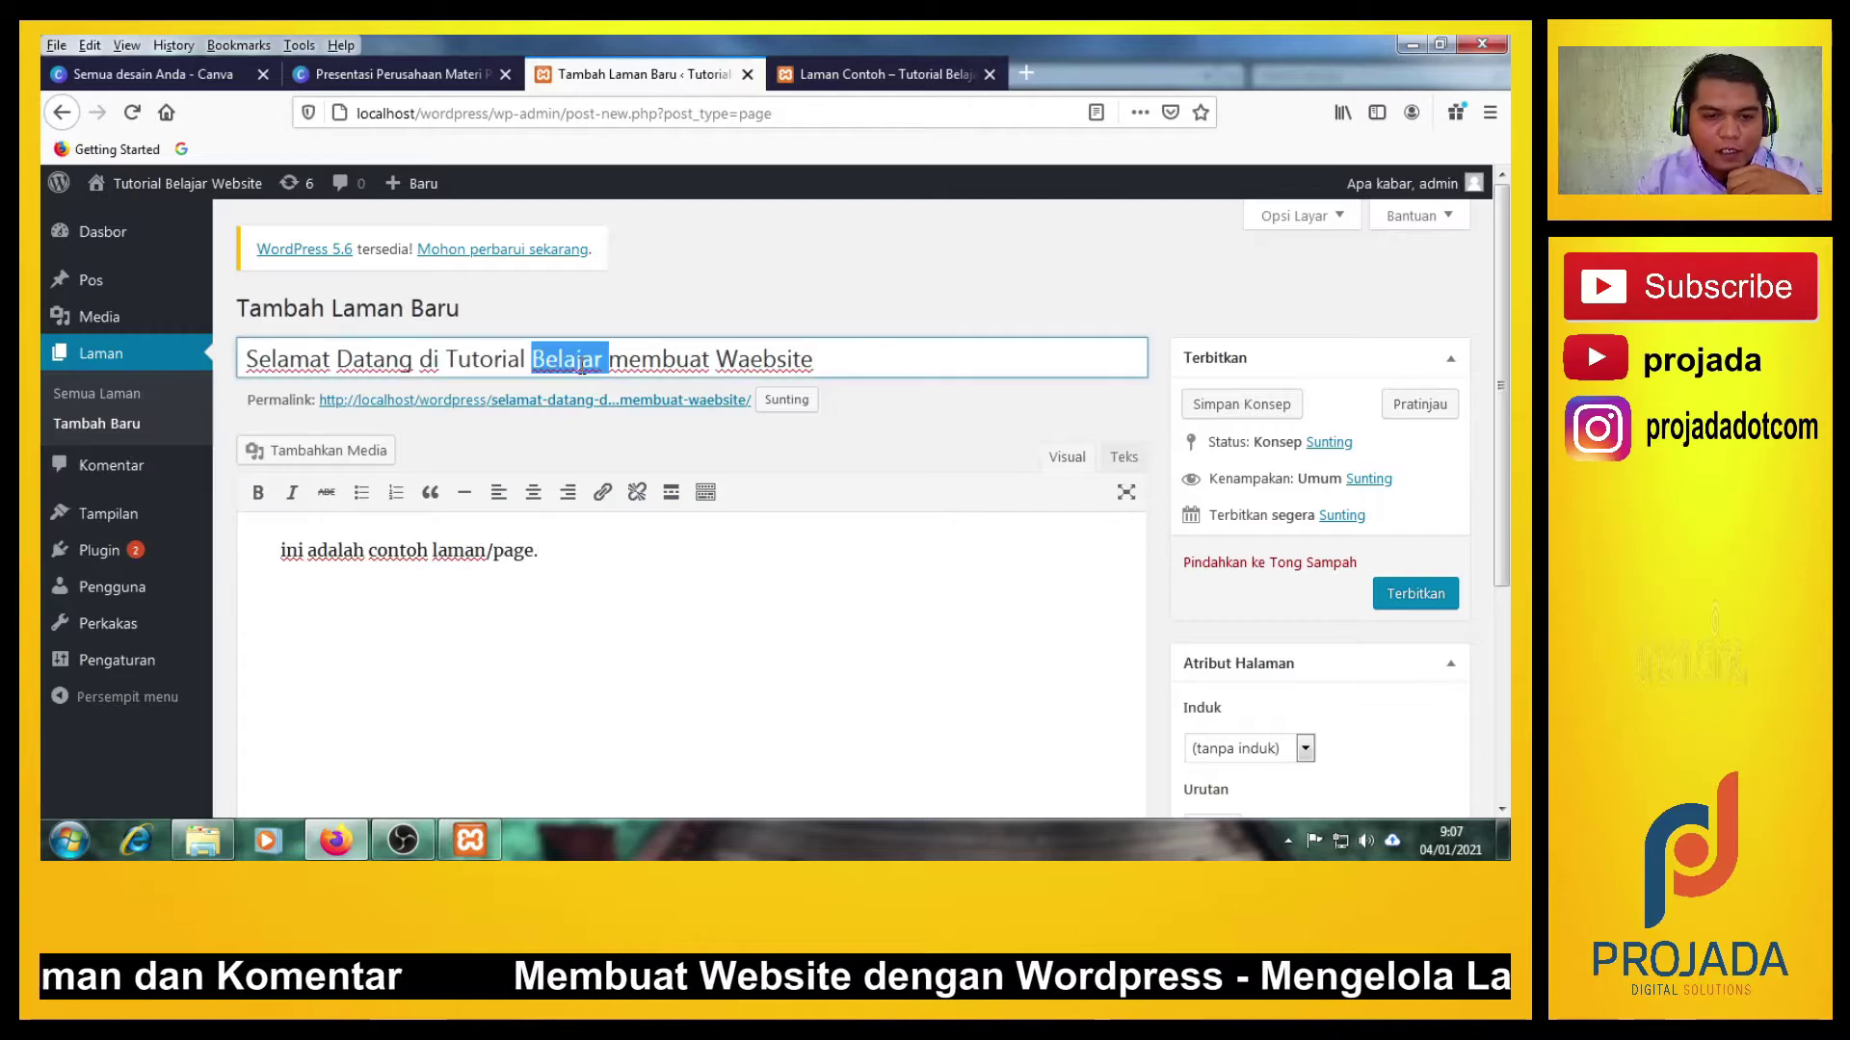
click(576, 355)
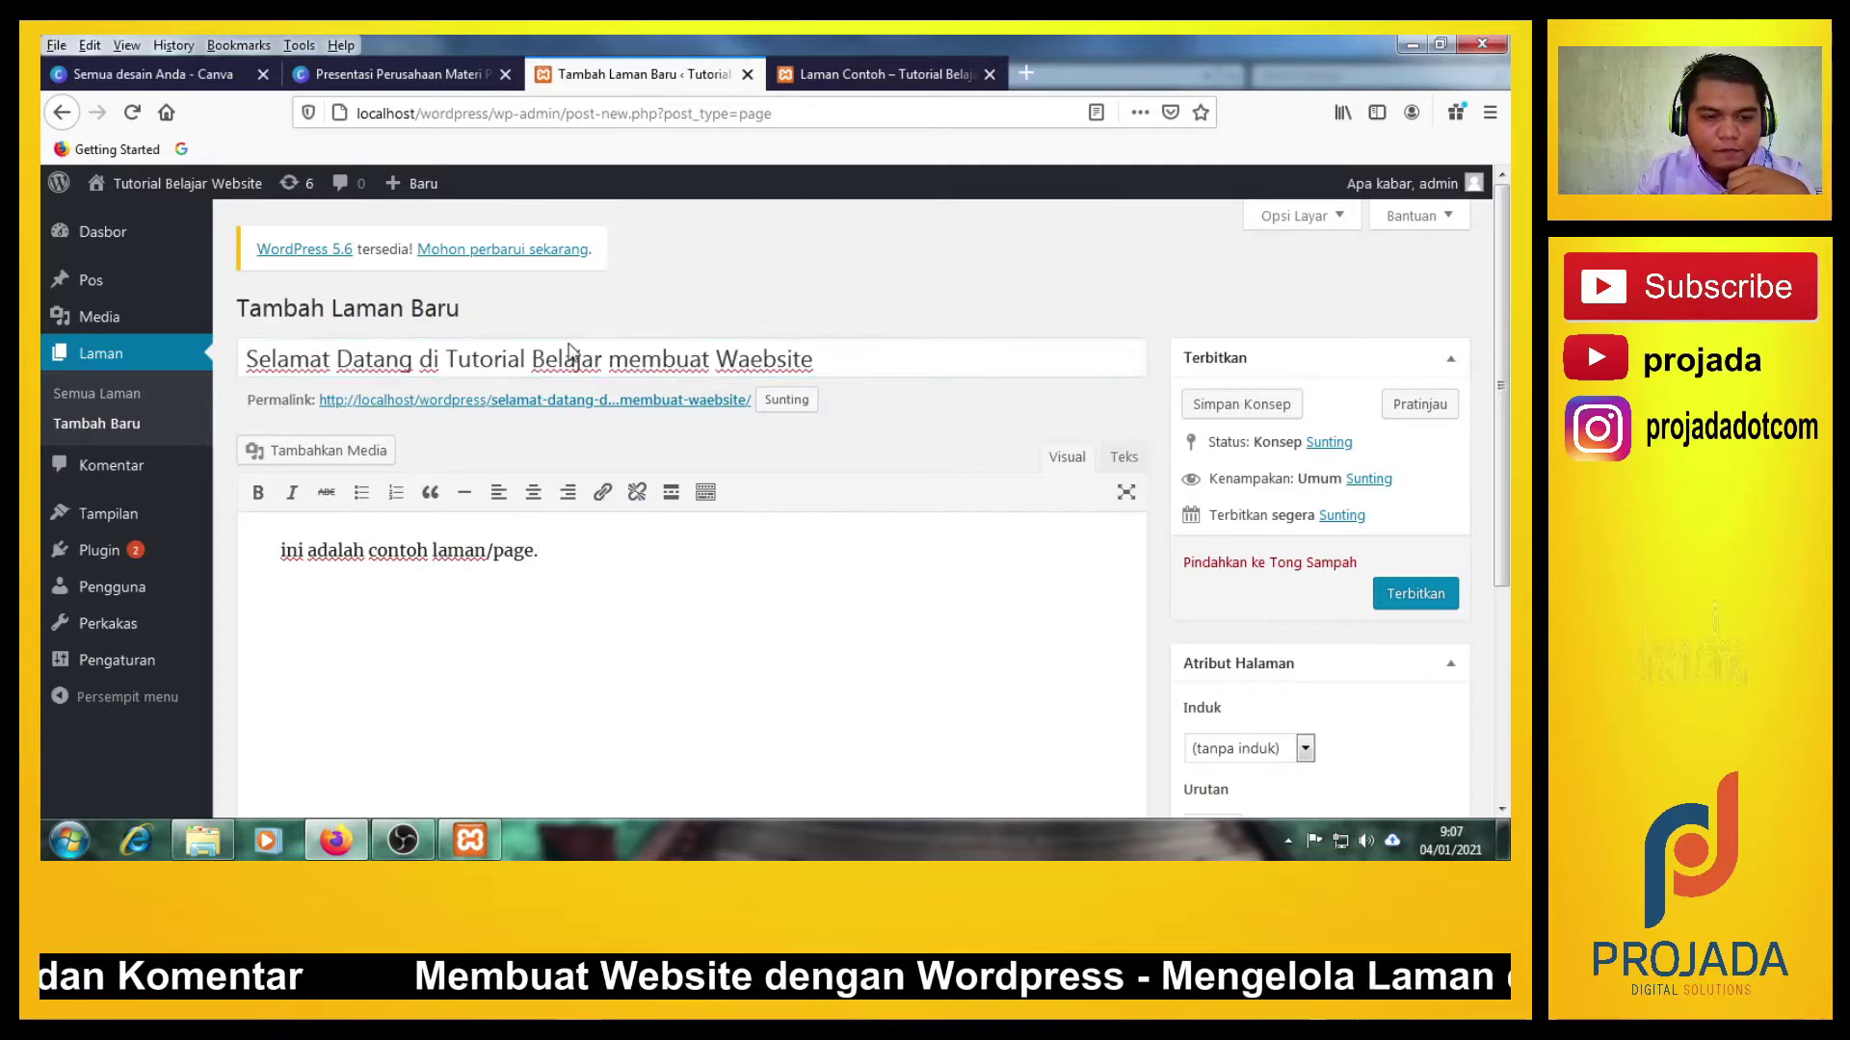
click(413, 637)
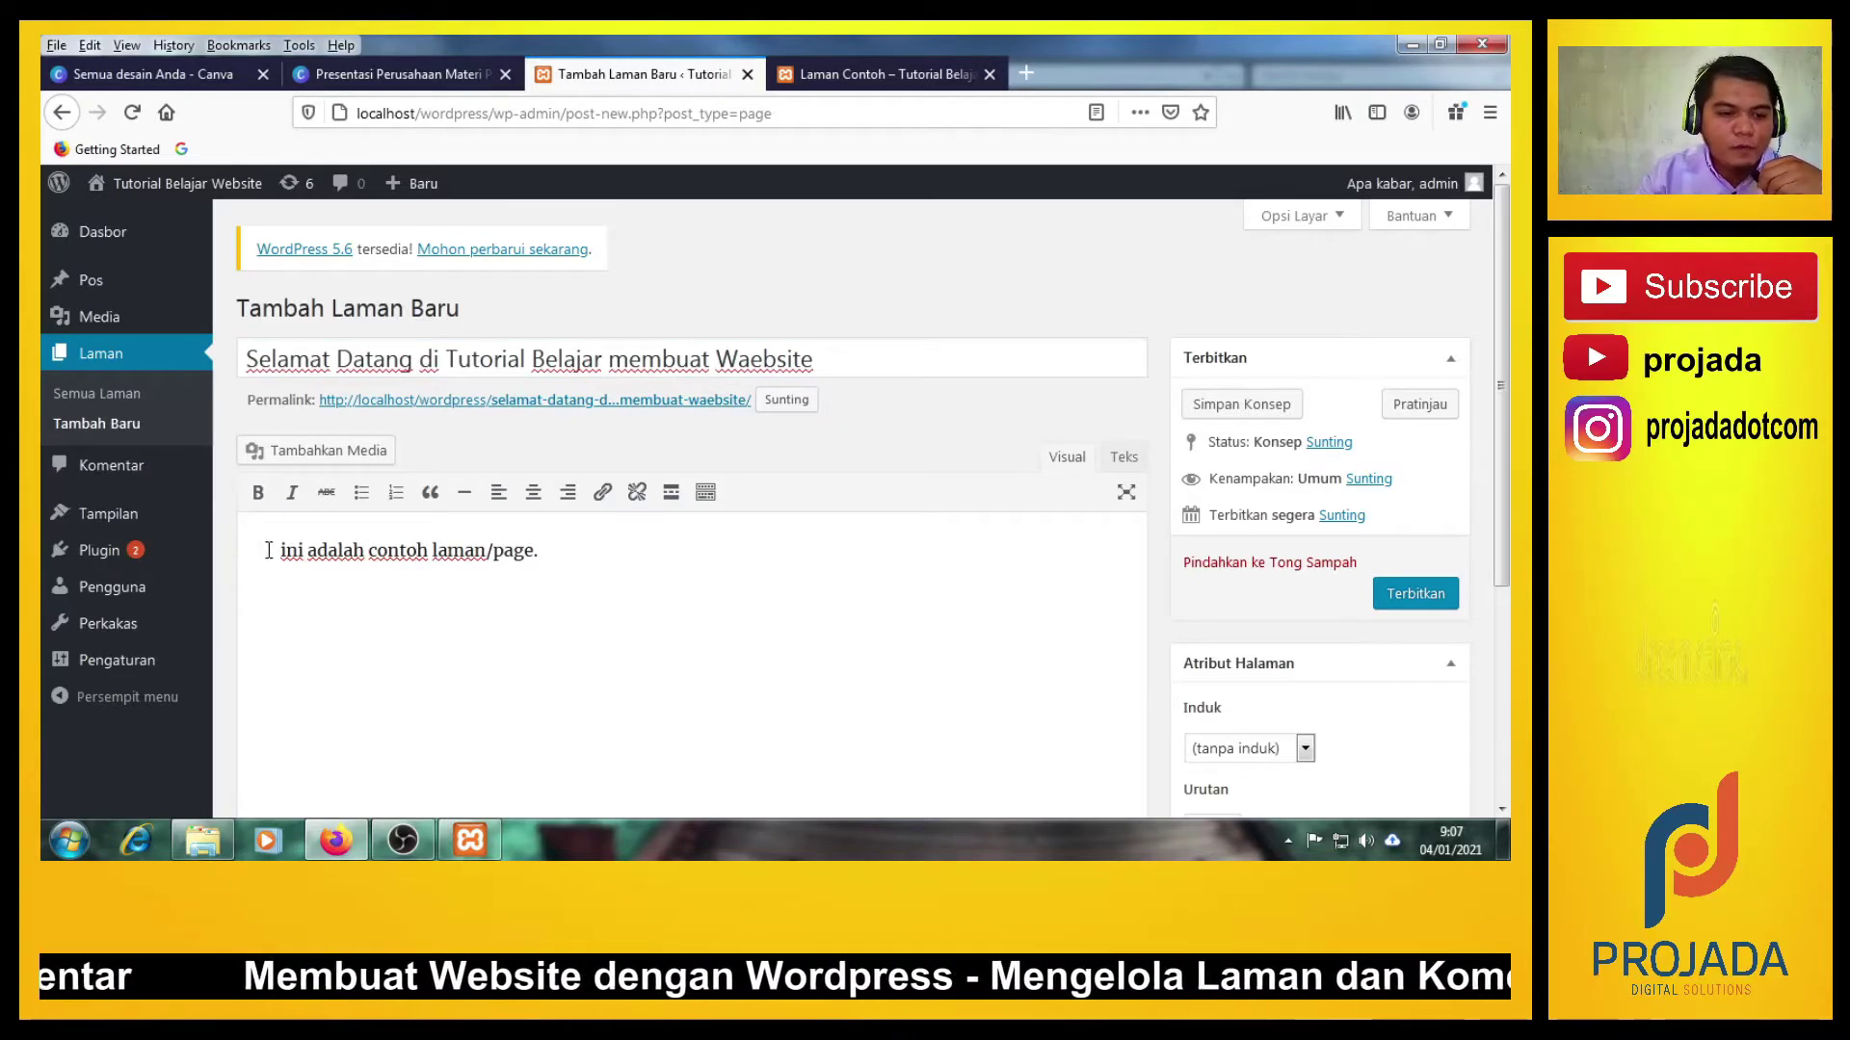
Insert the Google image from the media library and centre it above the text.
click(279, 468)
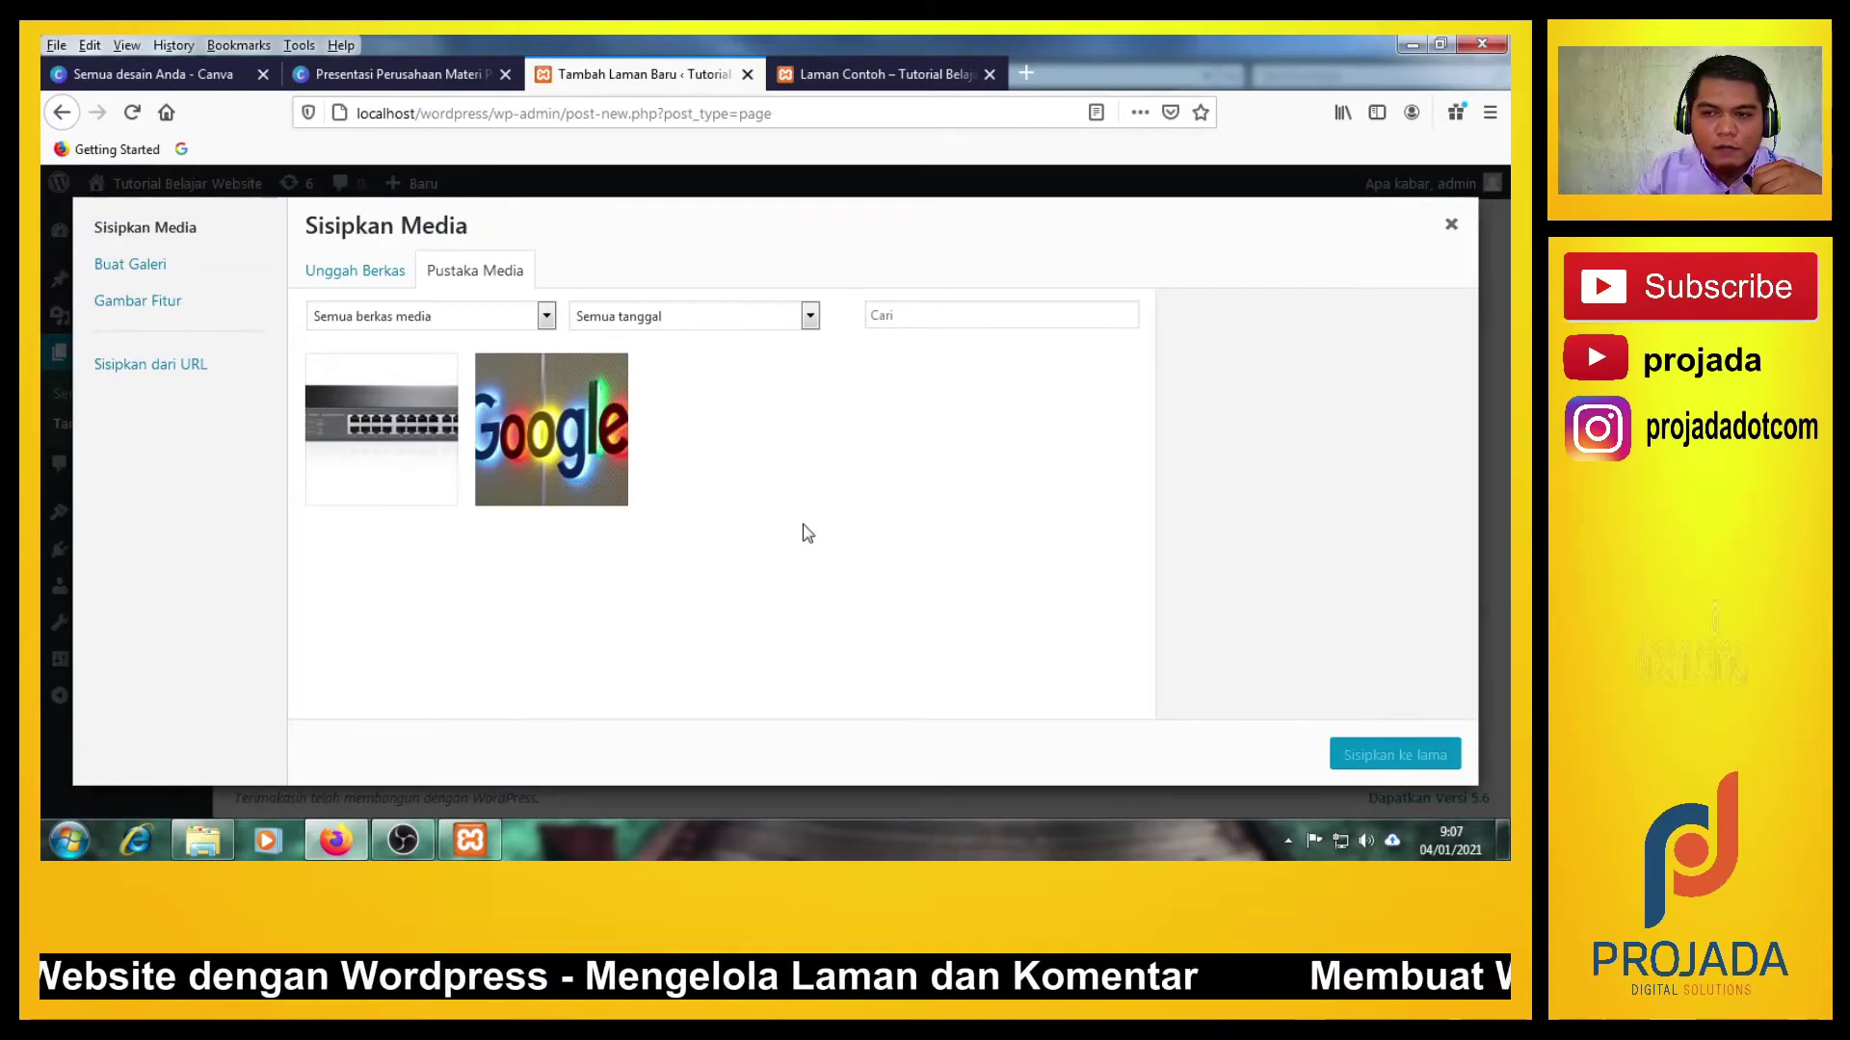
click(551, 453)
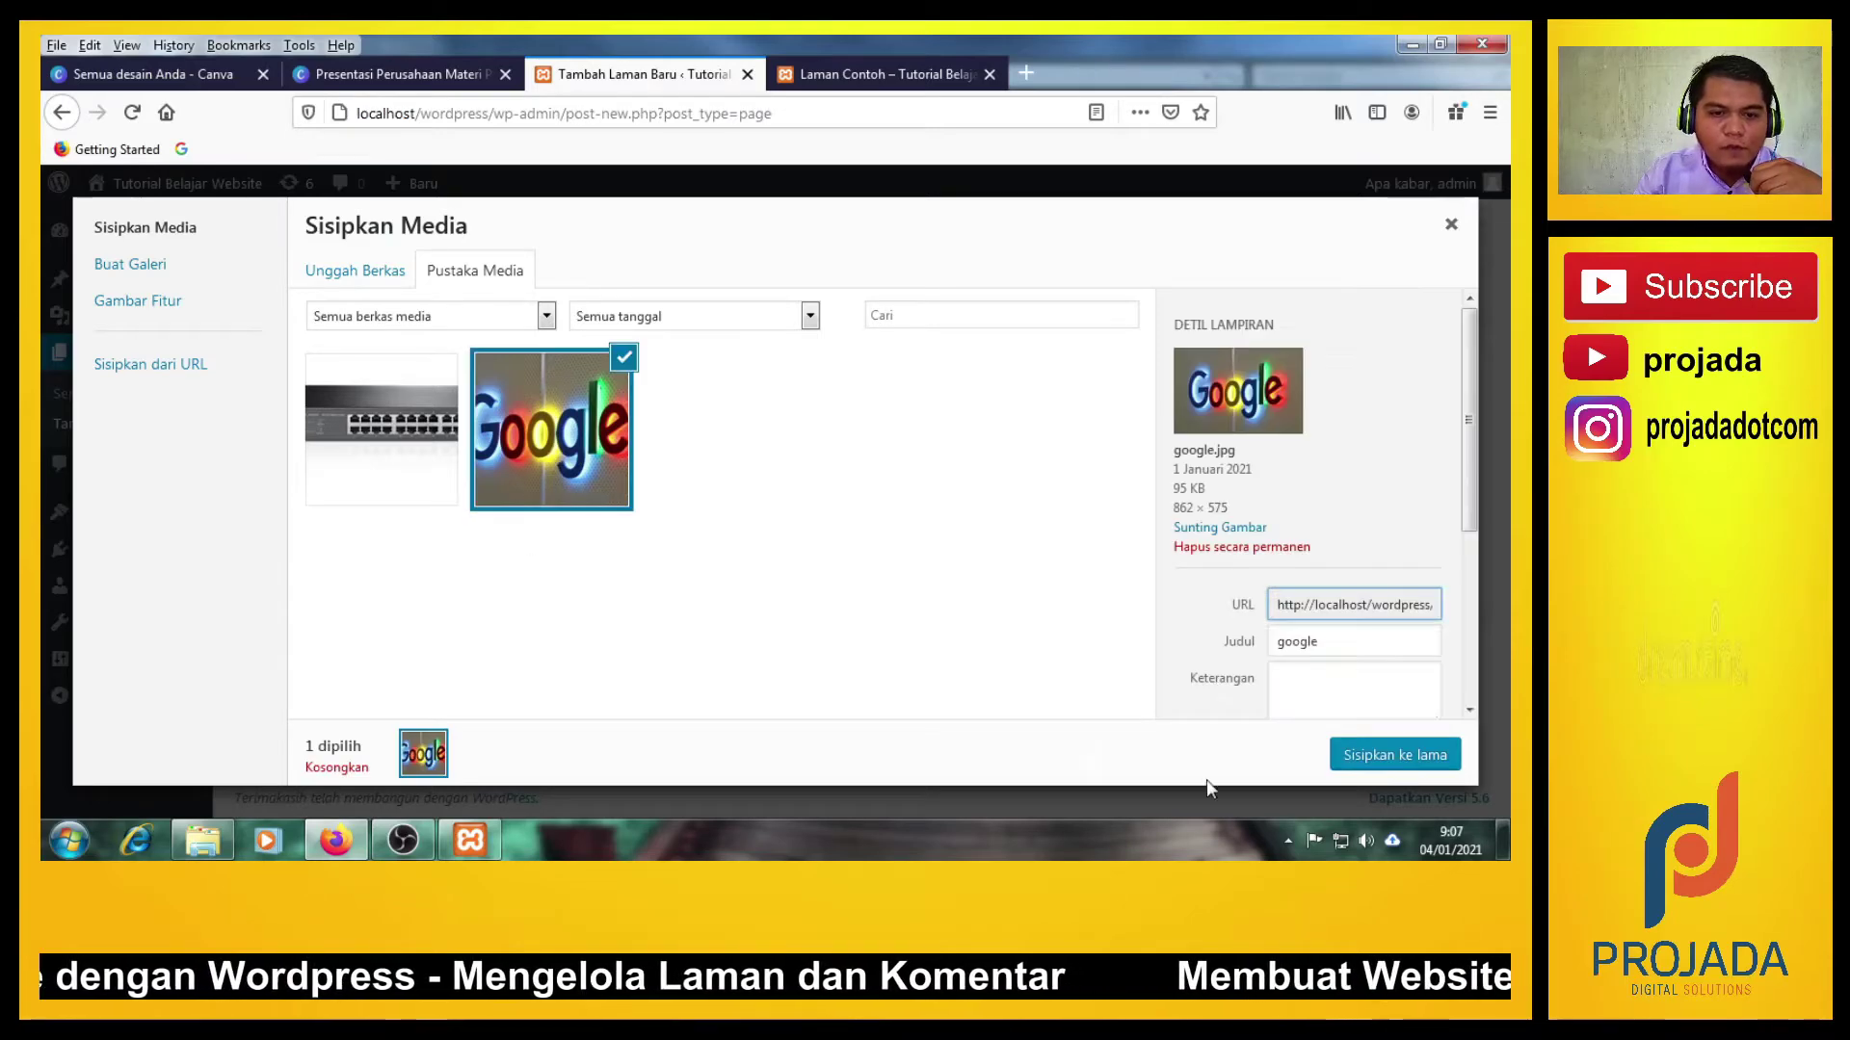
click(1395, 756)
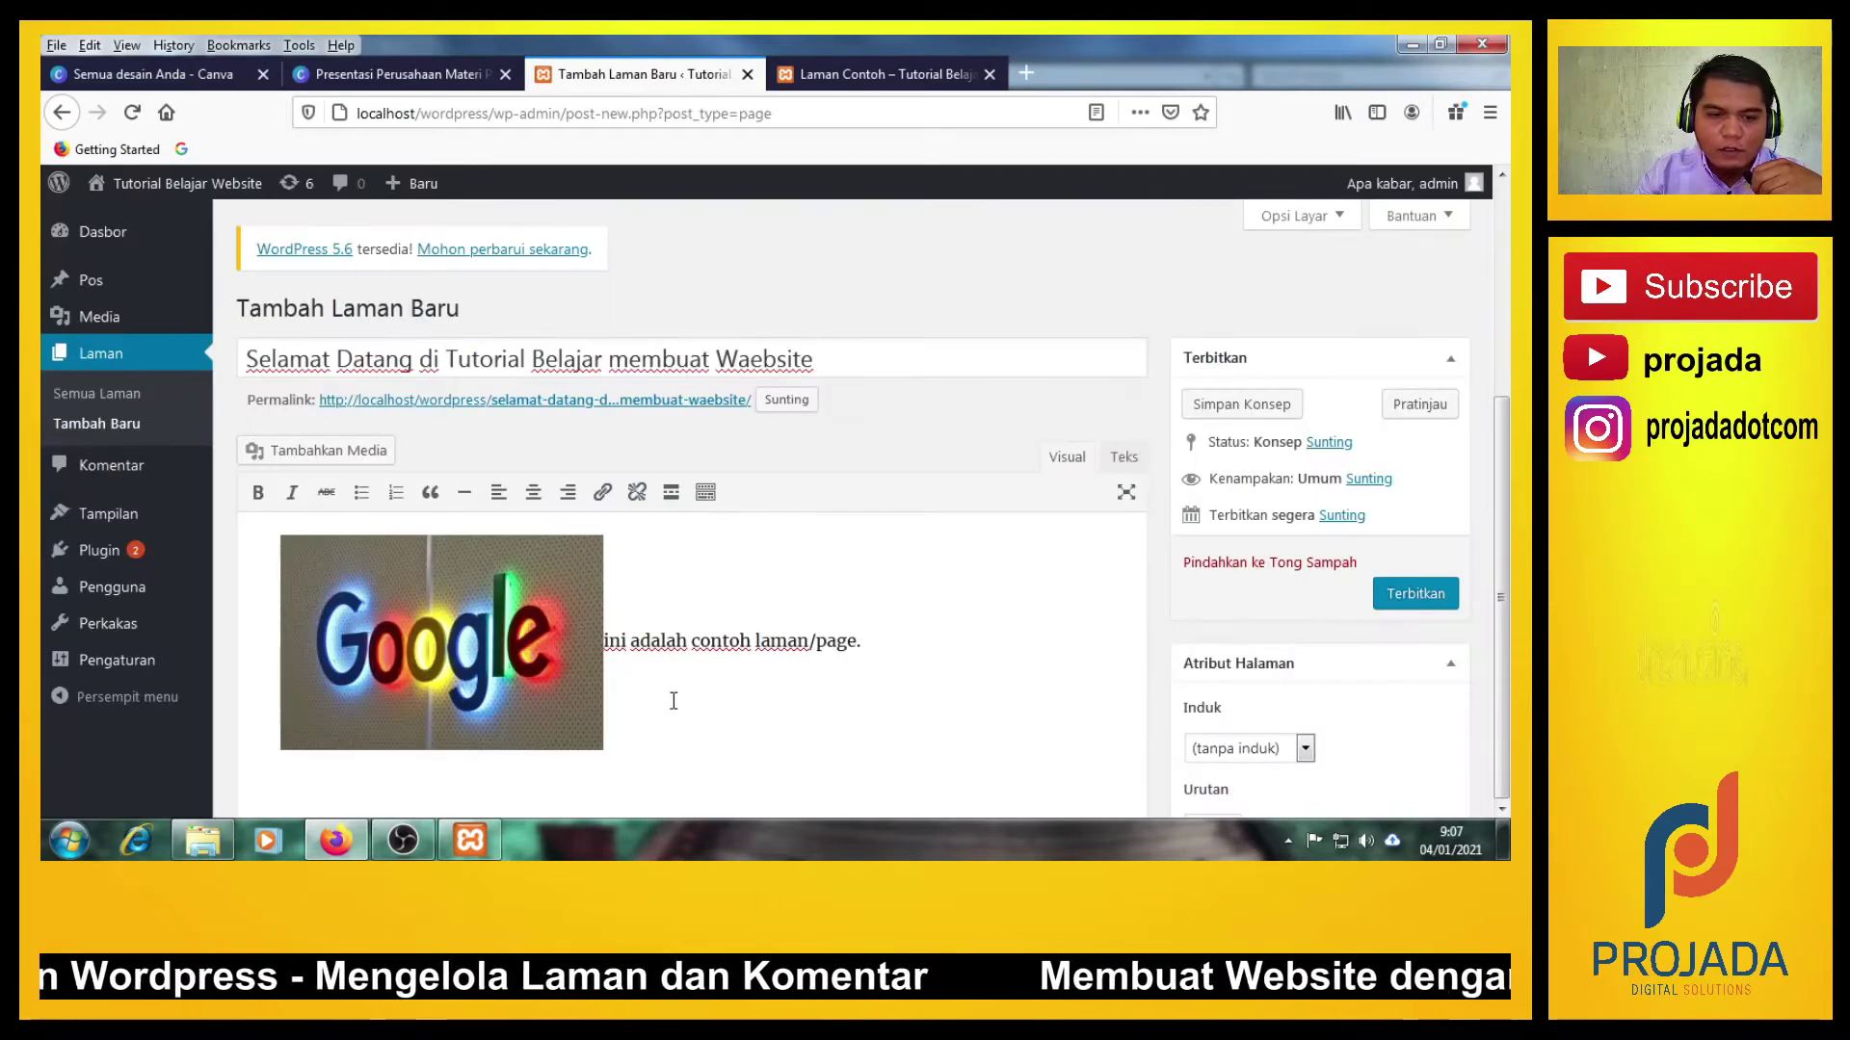
click(535, 624)
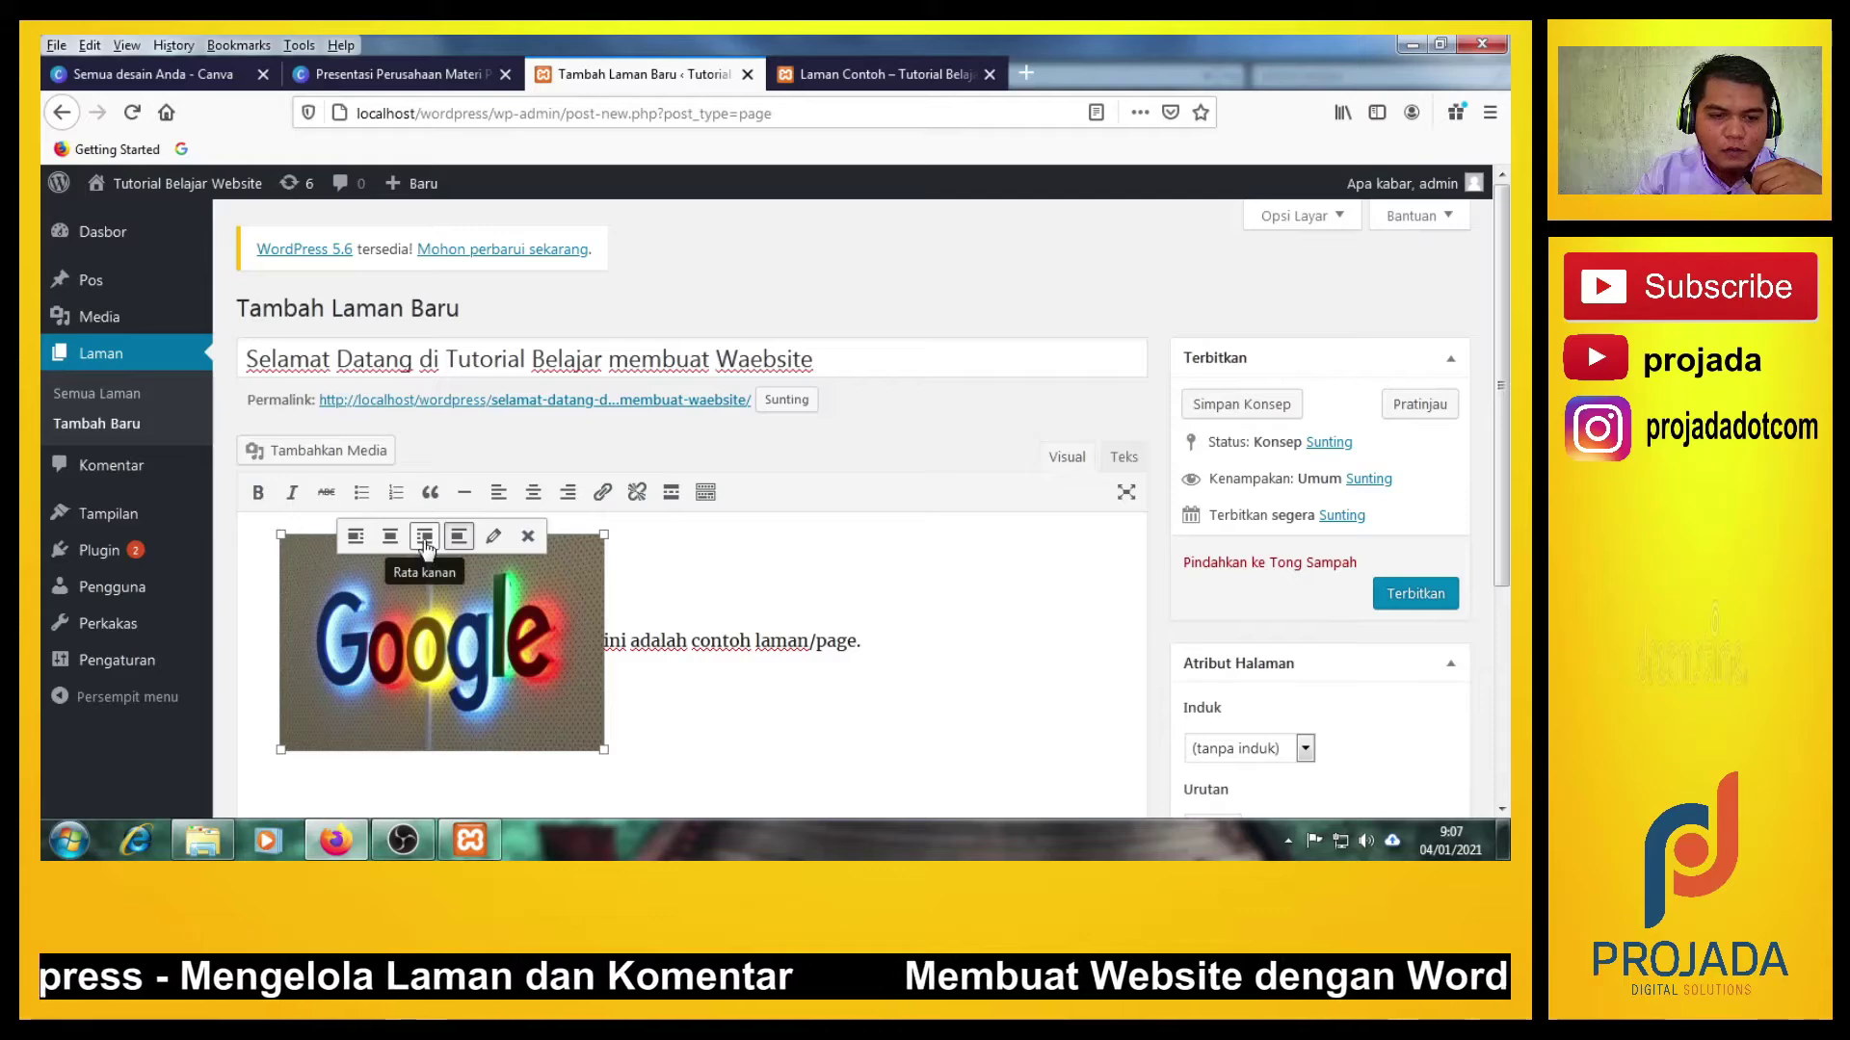
click(391, 536)
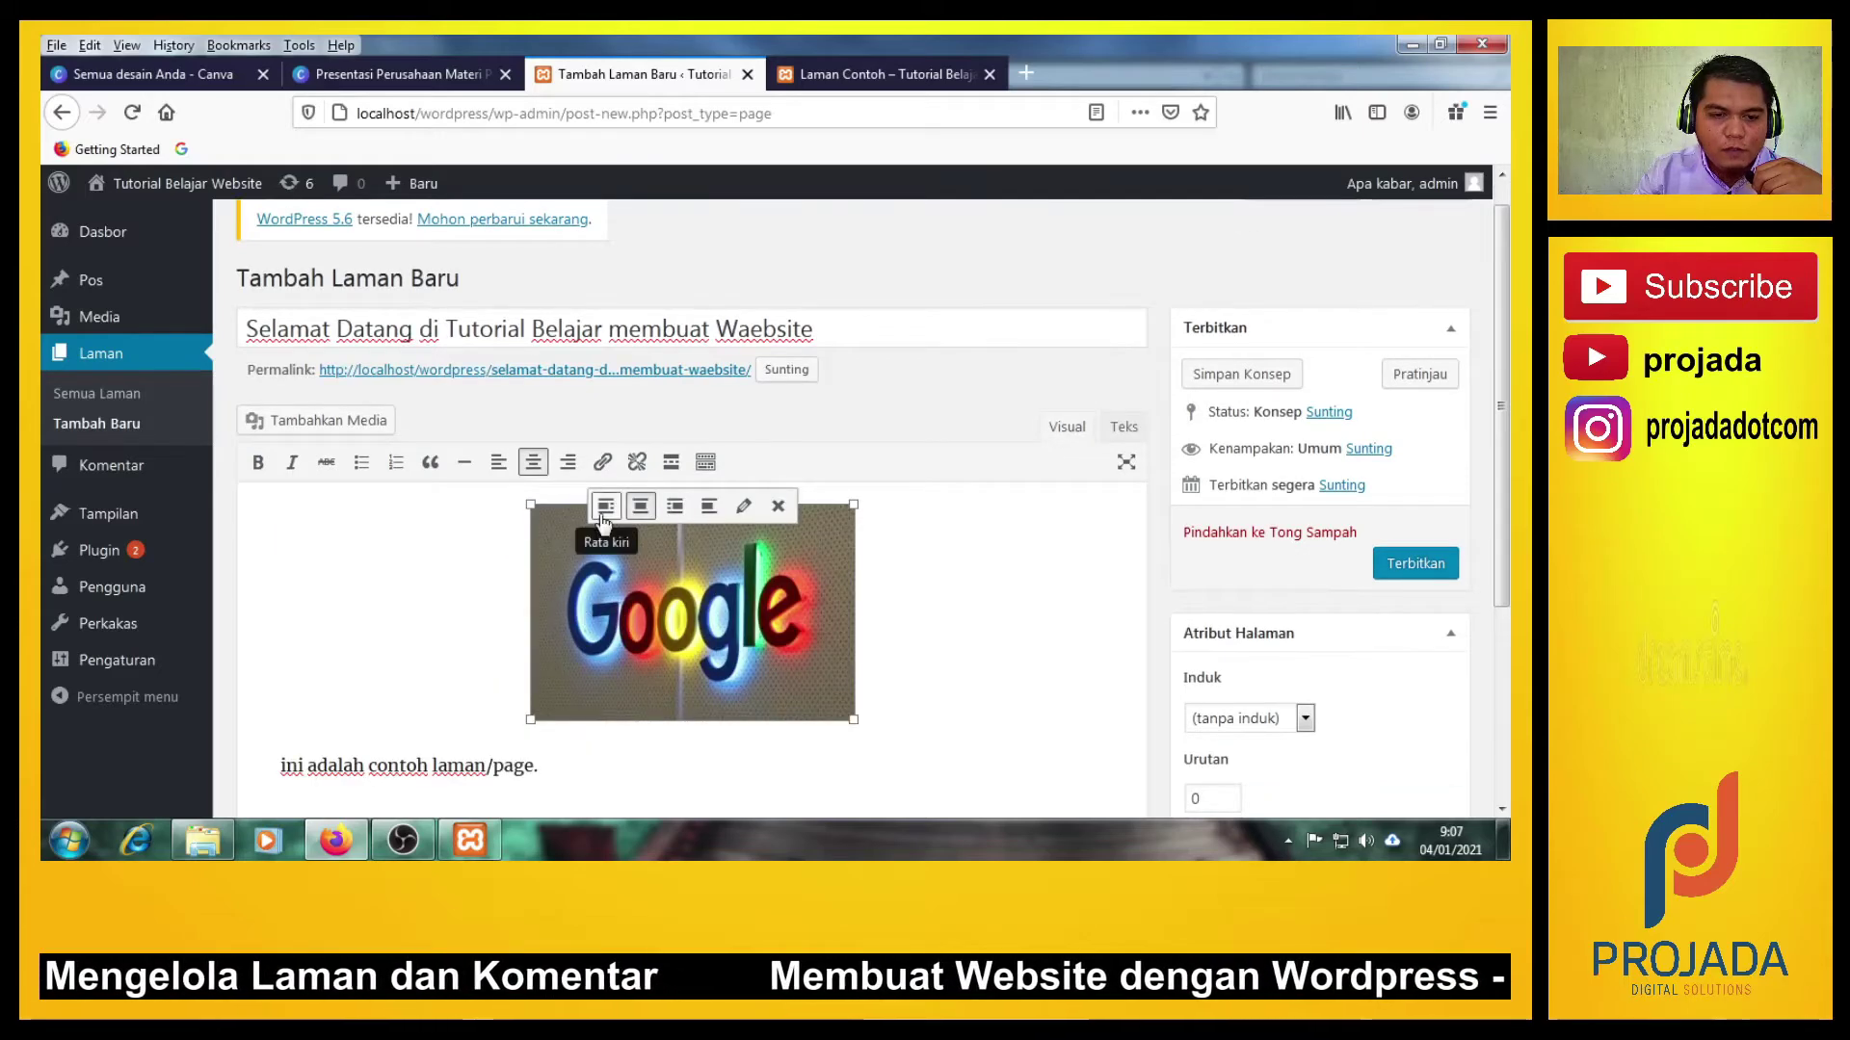
click(604, 506)
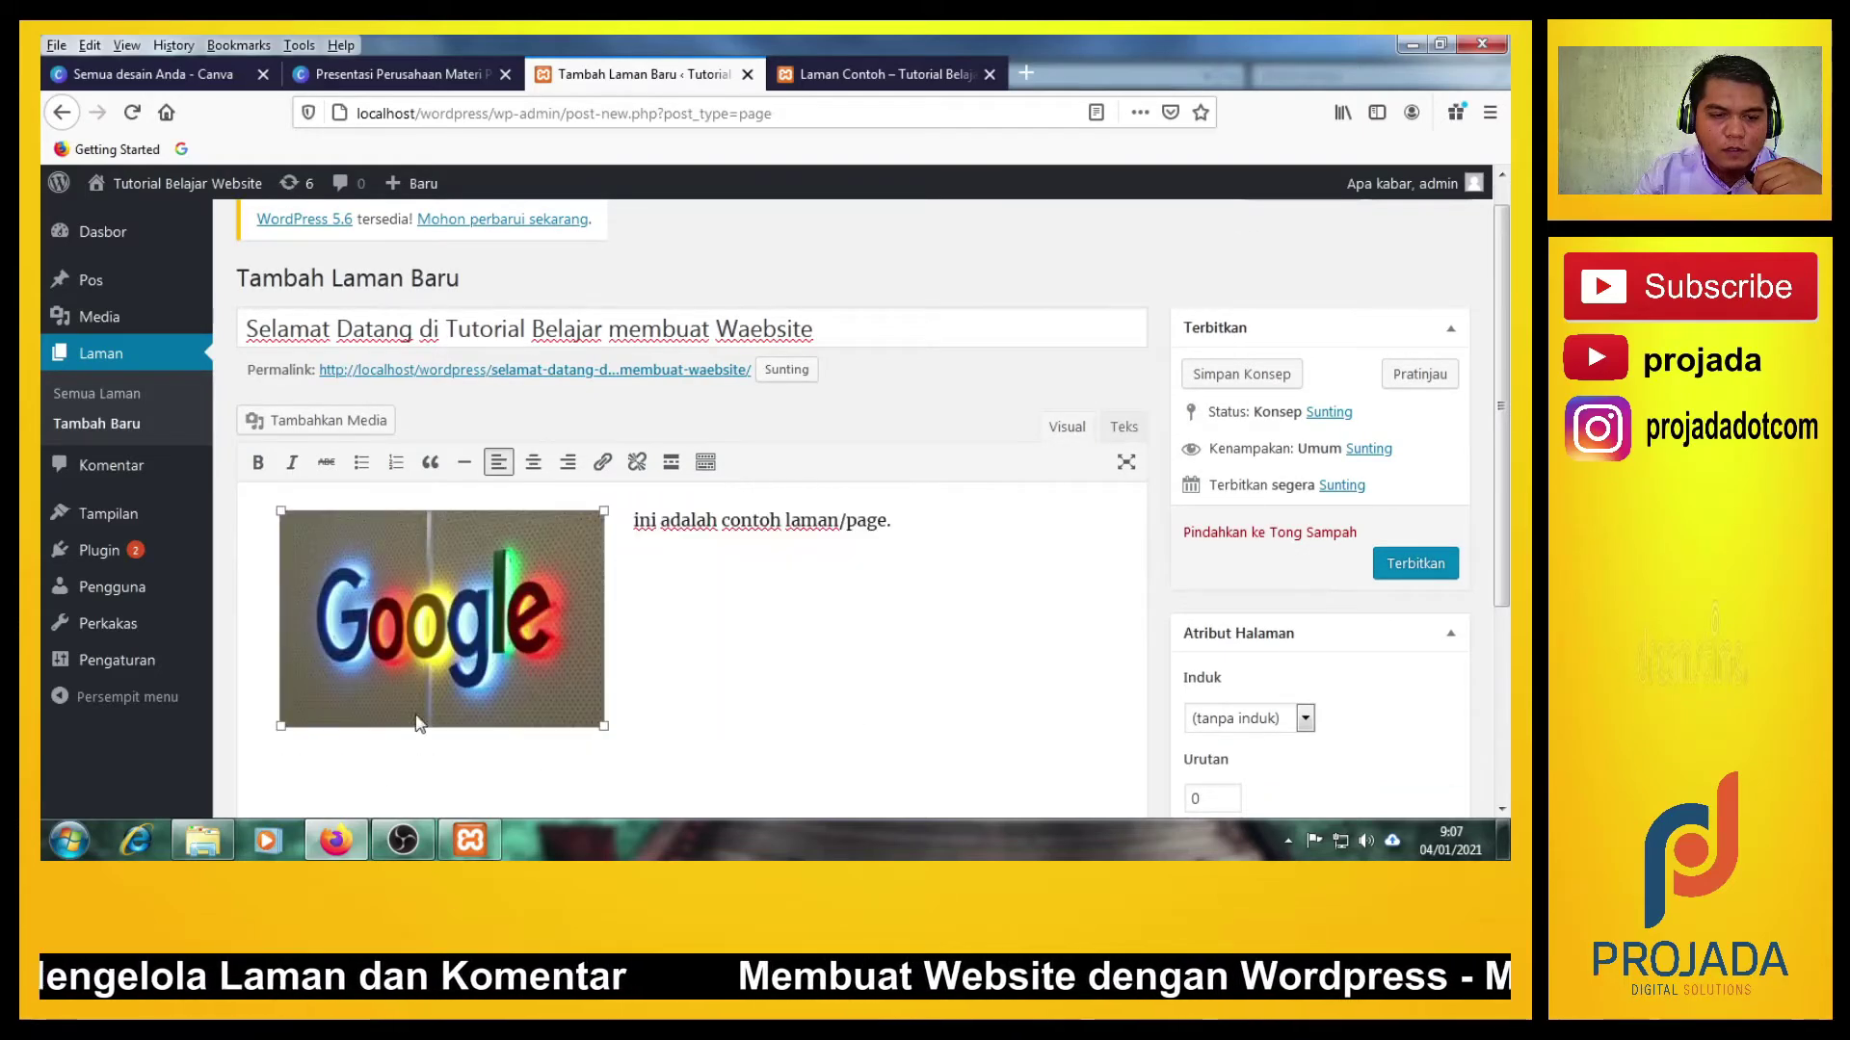
click(747, 662)
click(445, 621)
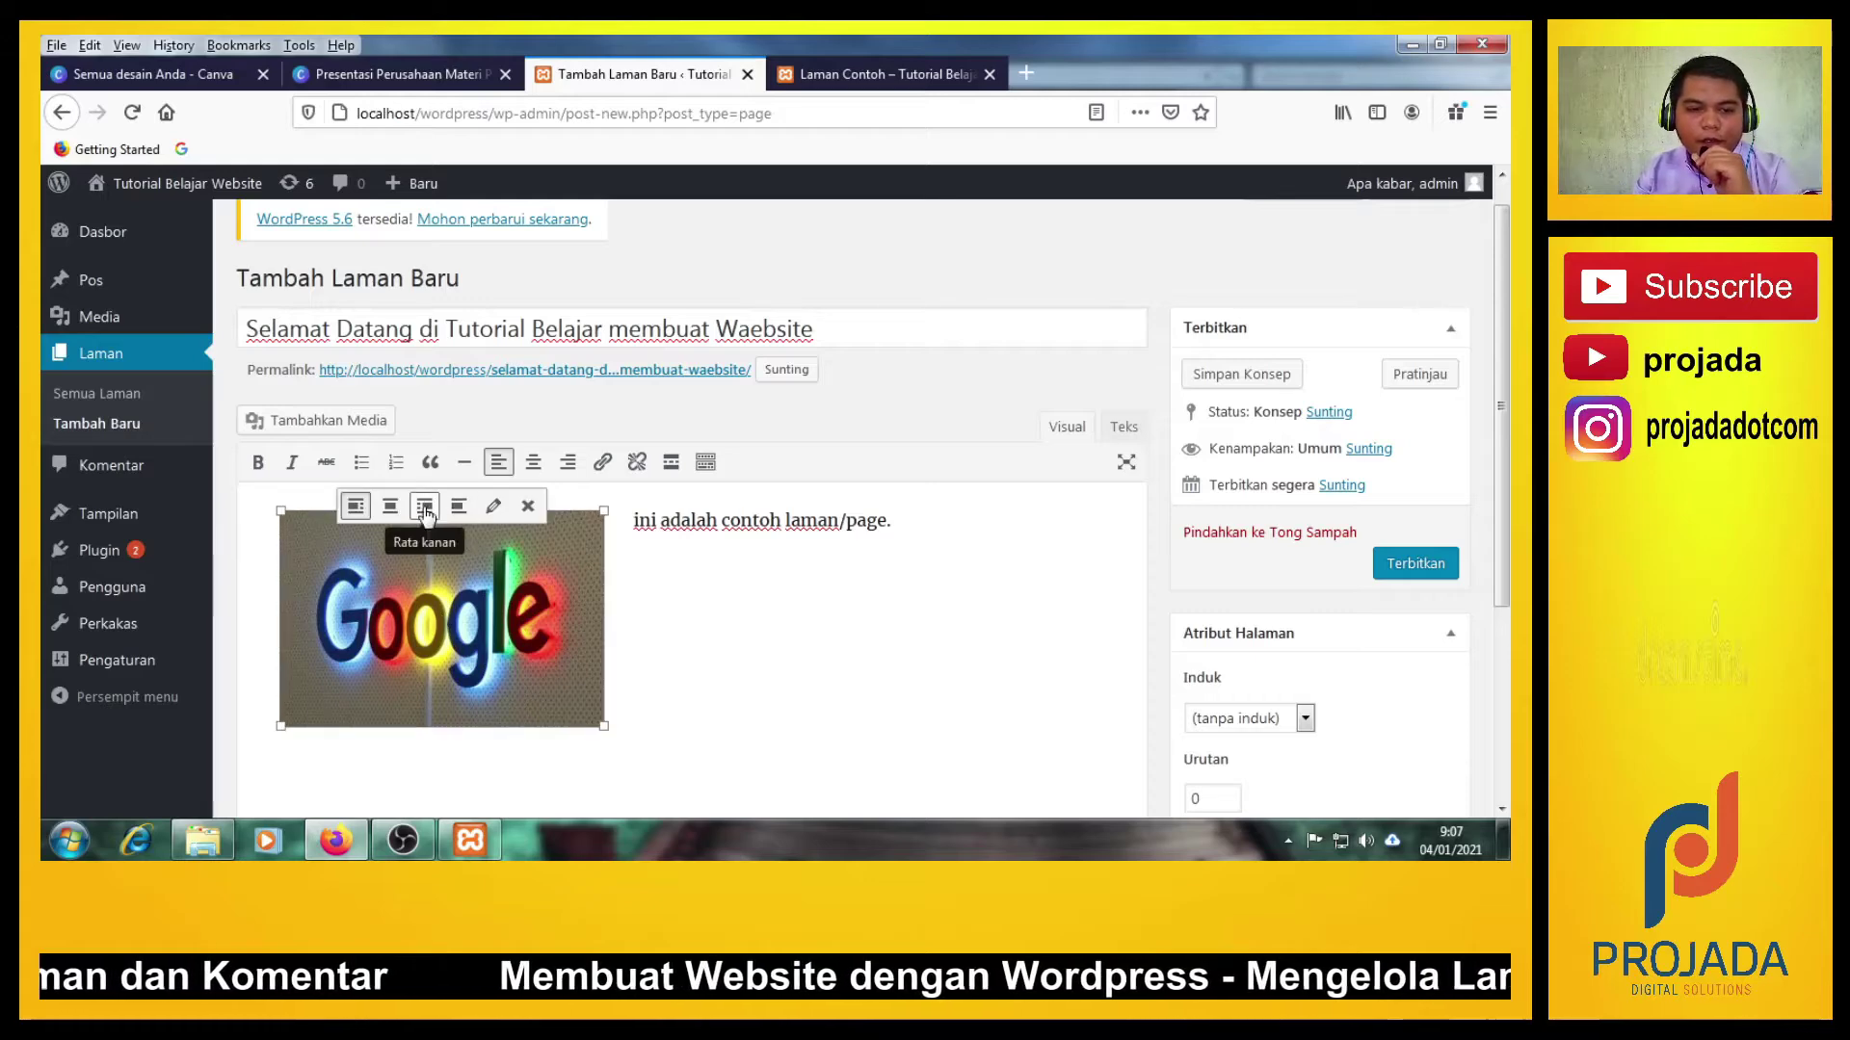
click(389, 510)
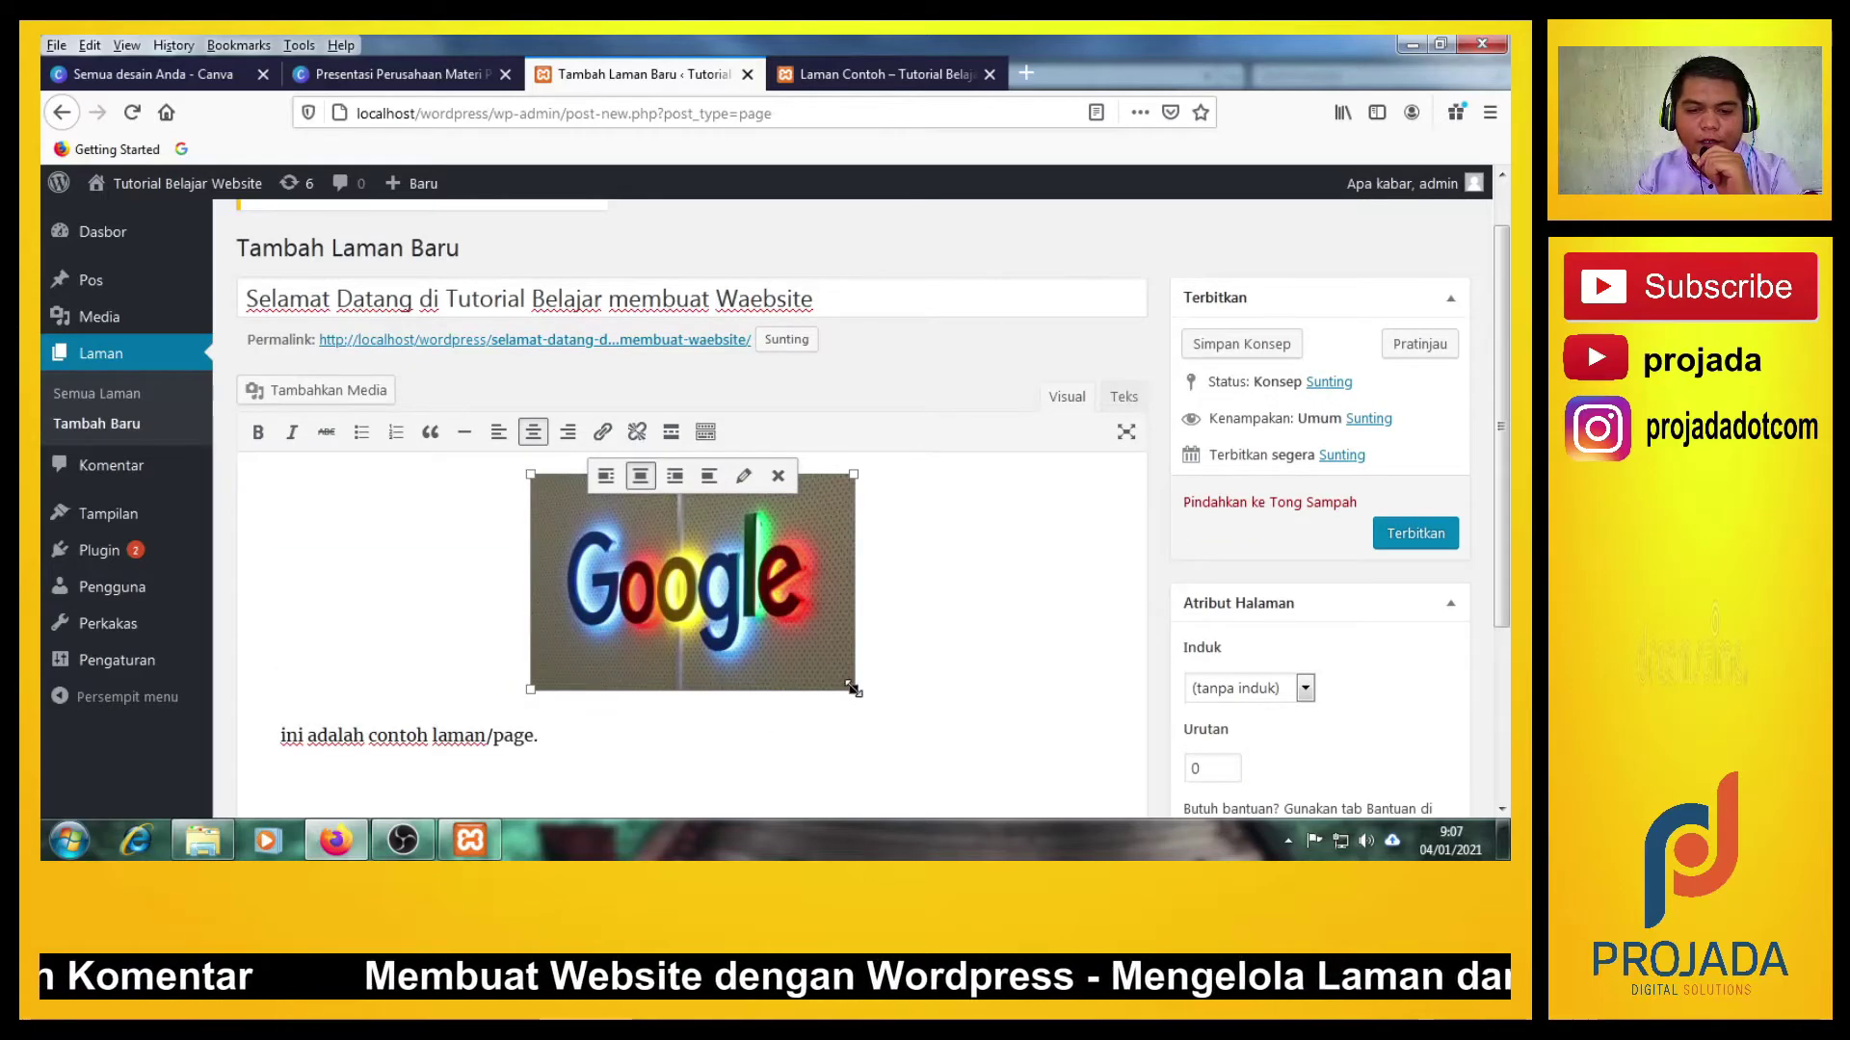
Enlarge the image to nearly the editor's full width and publish the page with Terbitkan.
drag(854, 687, 1094, 785)
scroll(854, 731, down, 5)
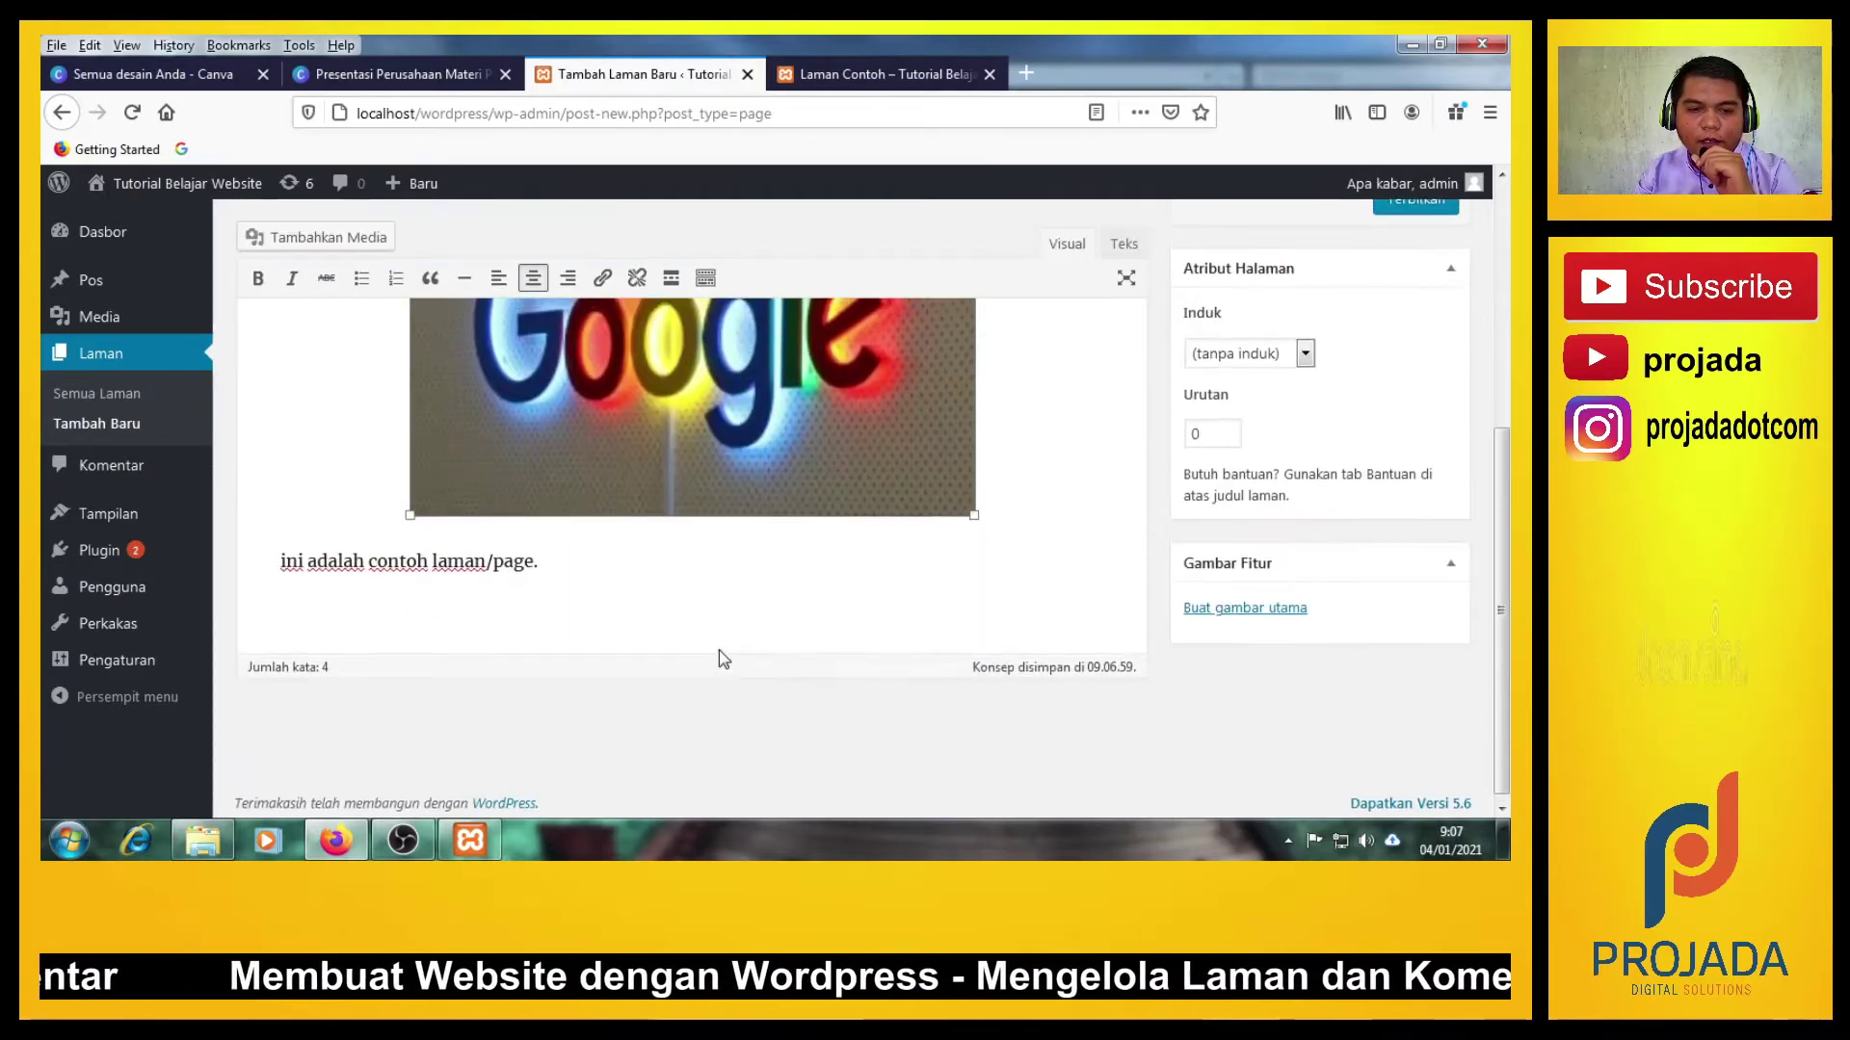
scroll(723, 659, up, 3)
drag(973, 728, 1024, 742)
scroll(792, 679, up, 3)
scroll(792, 679, down, 5)
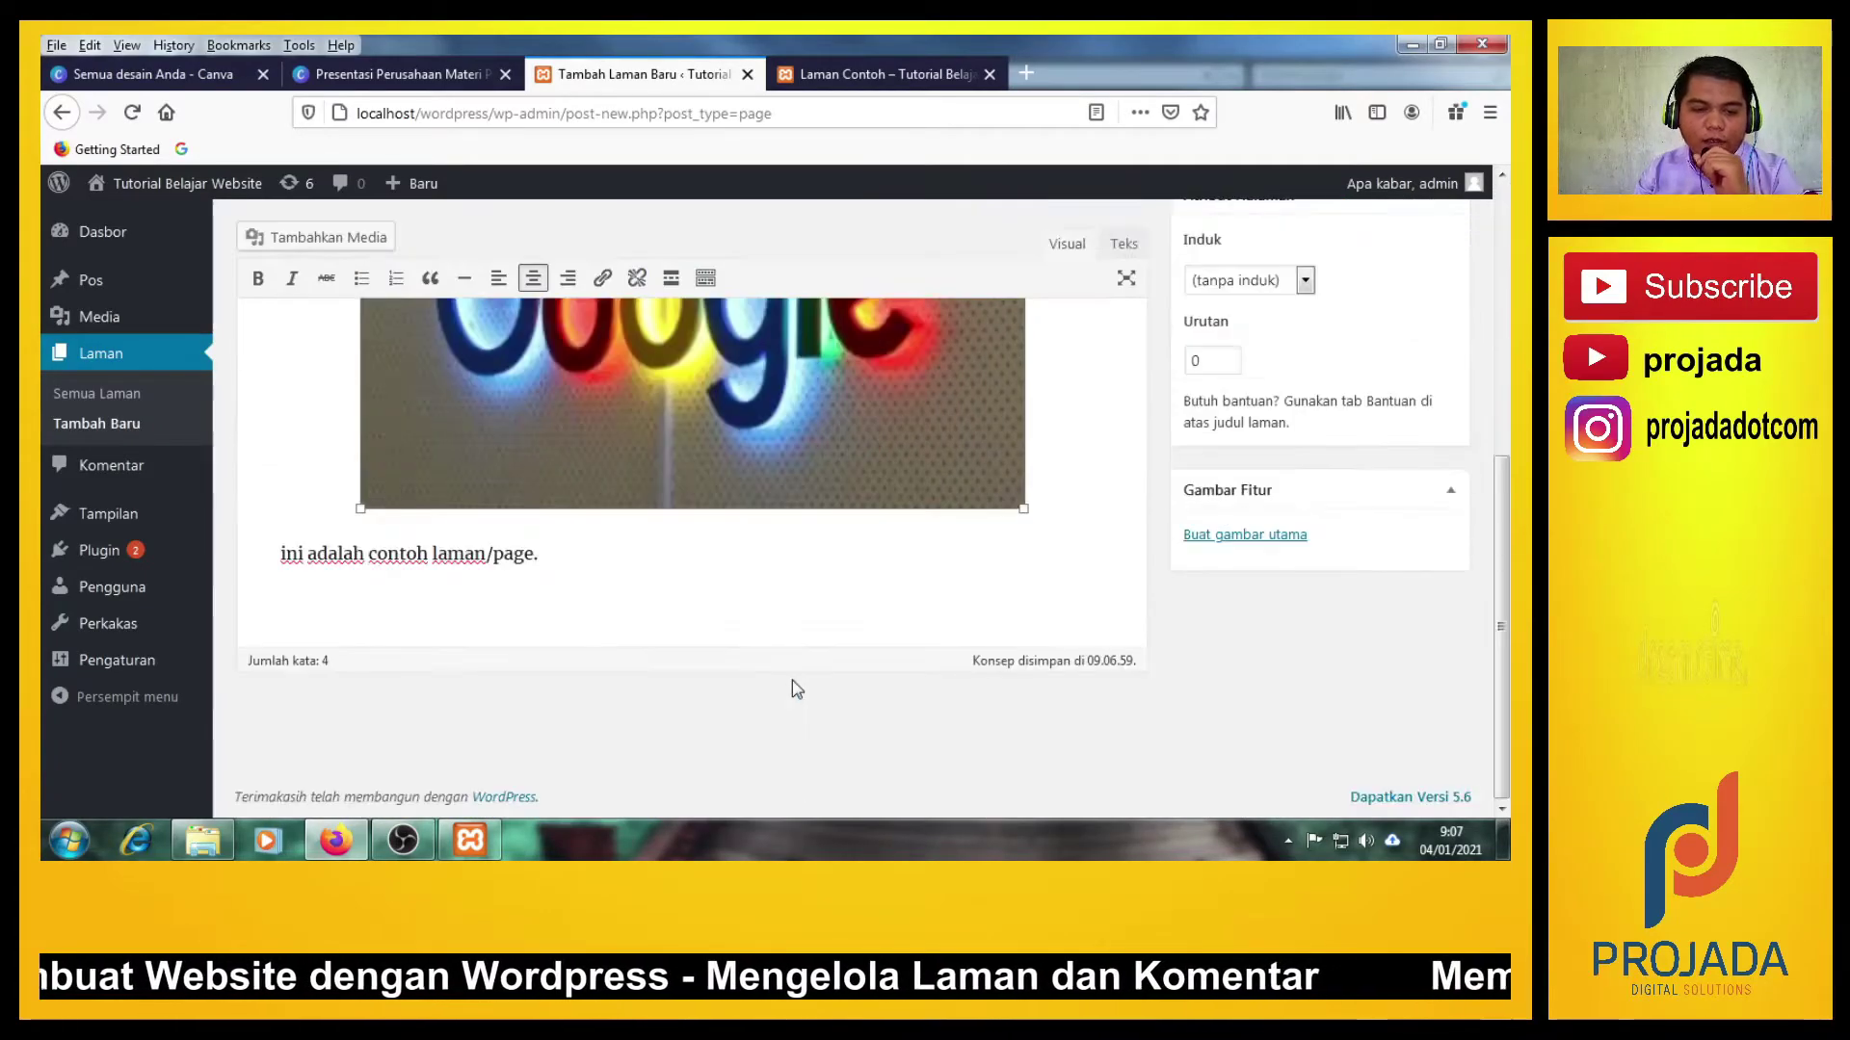
scroll(792, 679, up, 5)
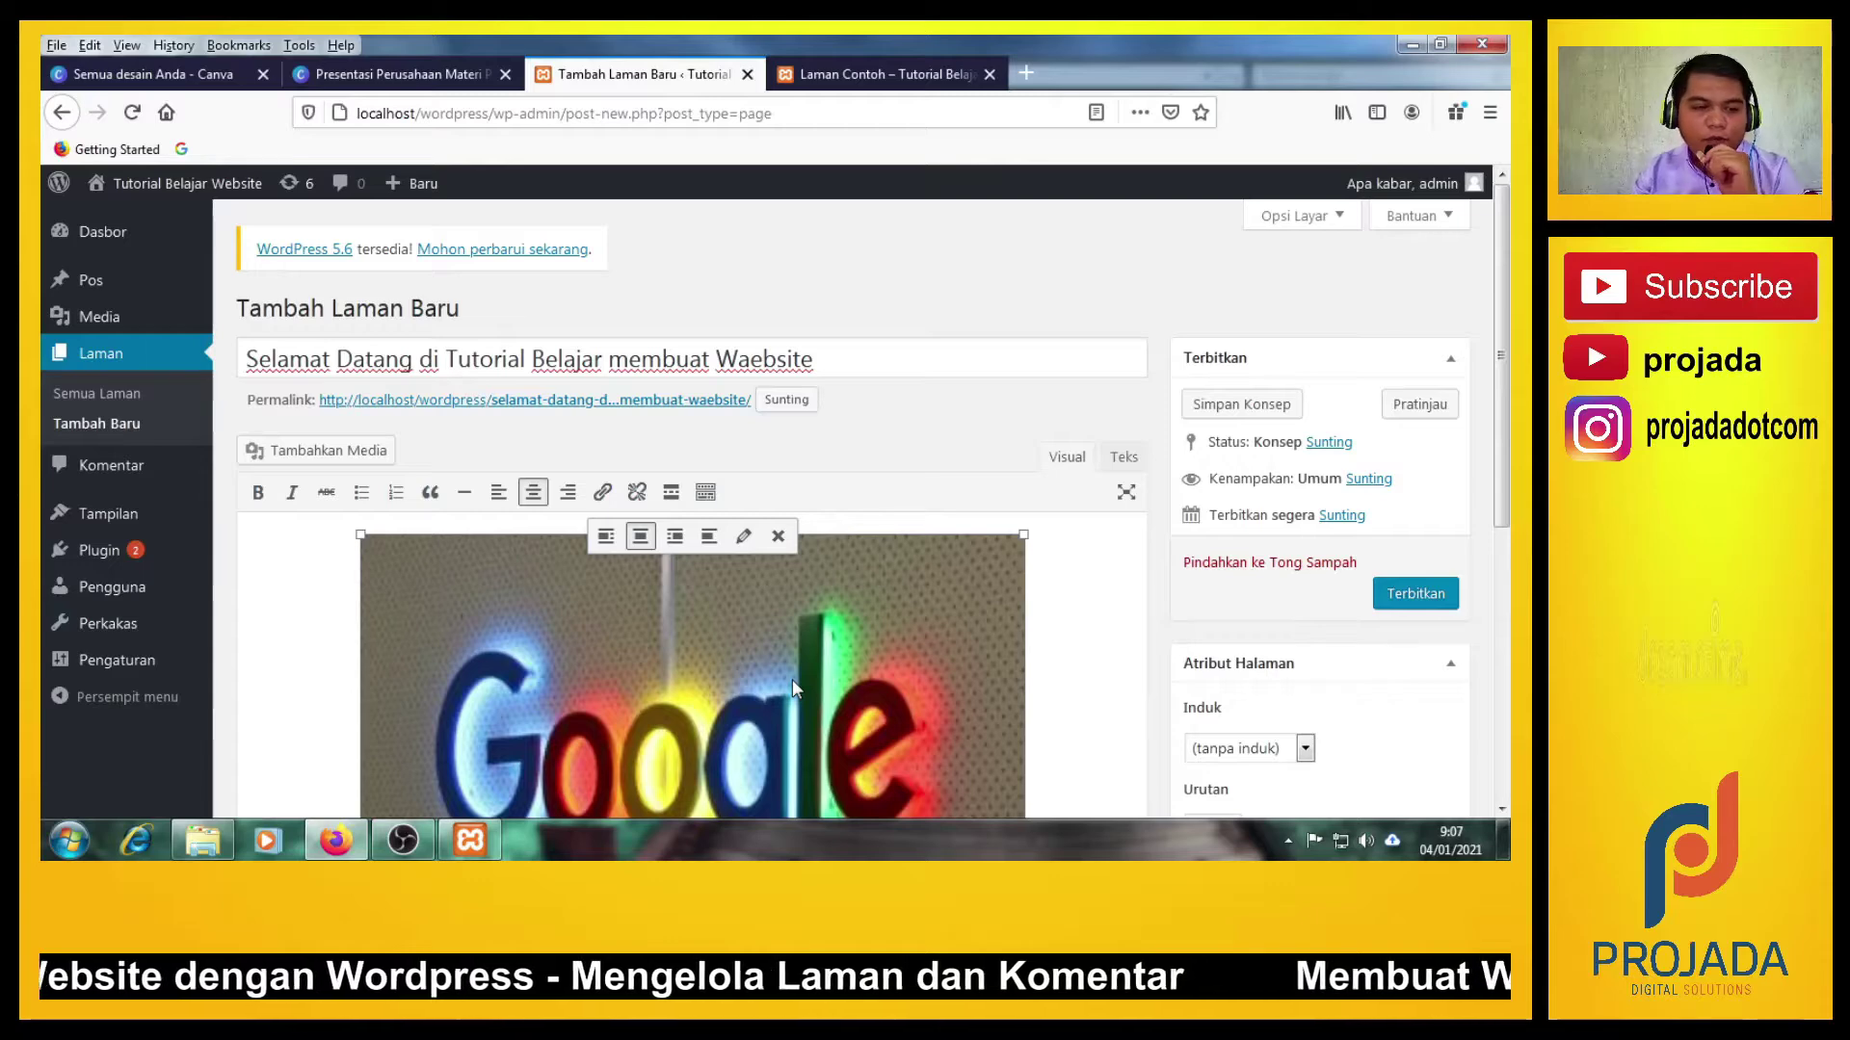
click(1214, 607)
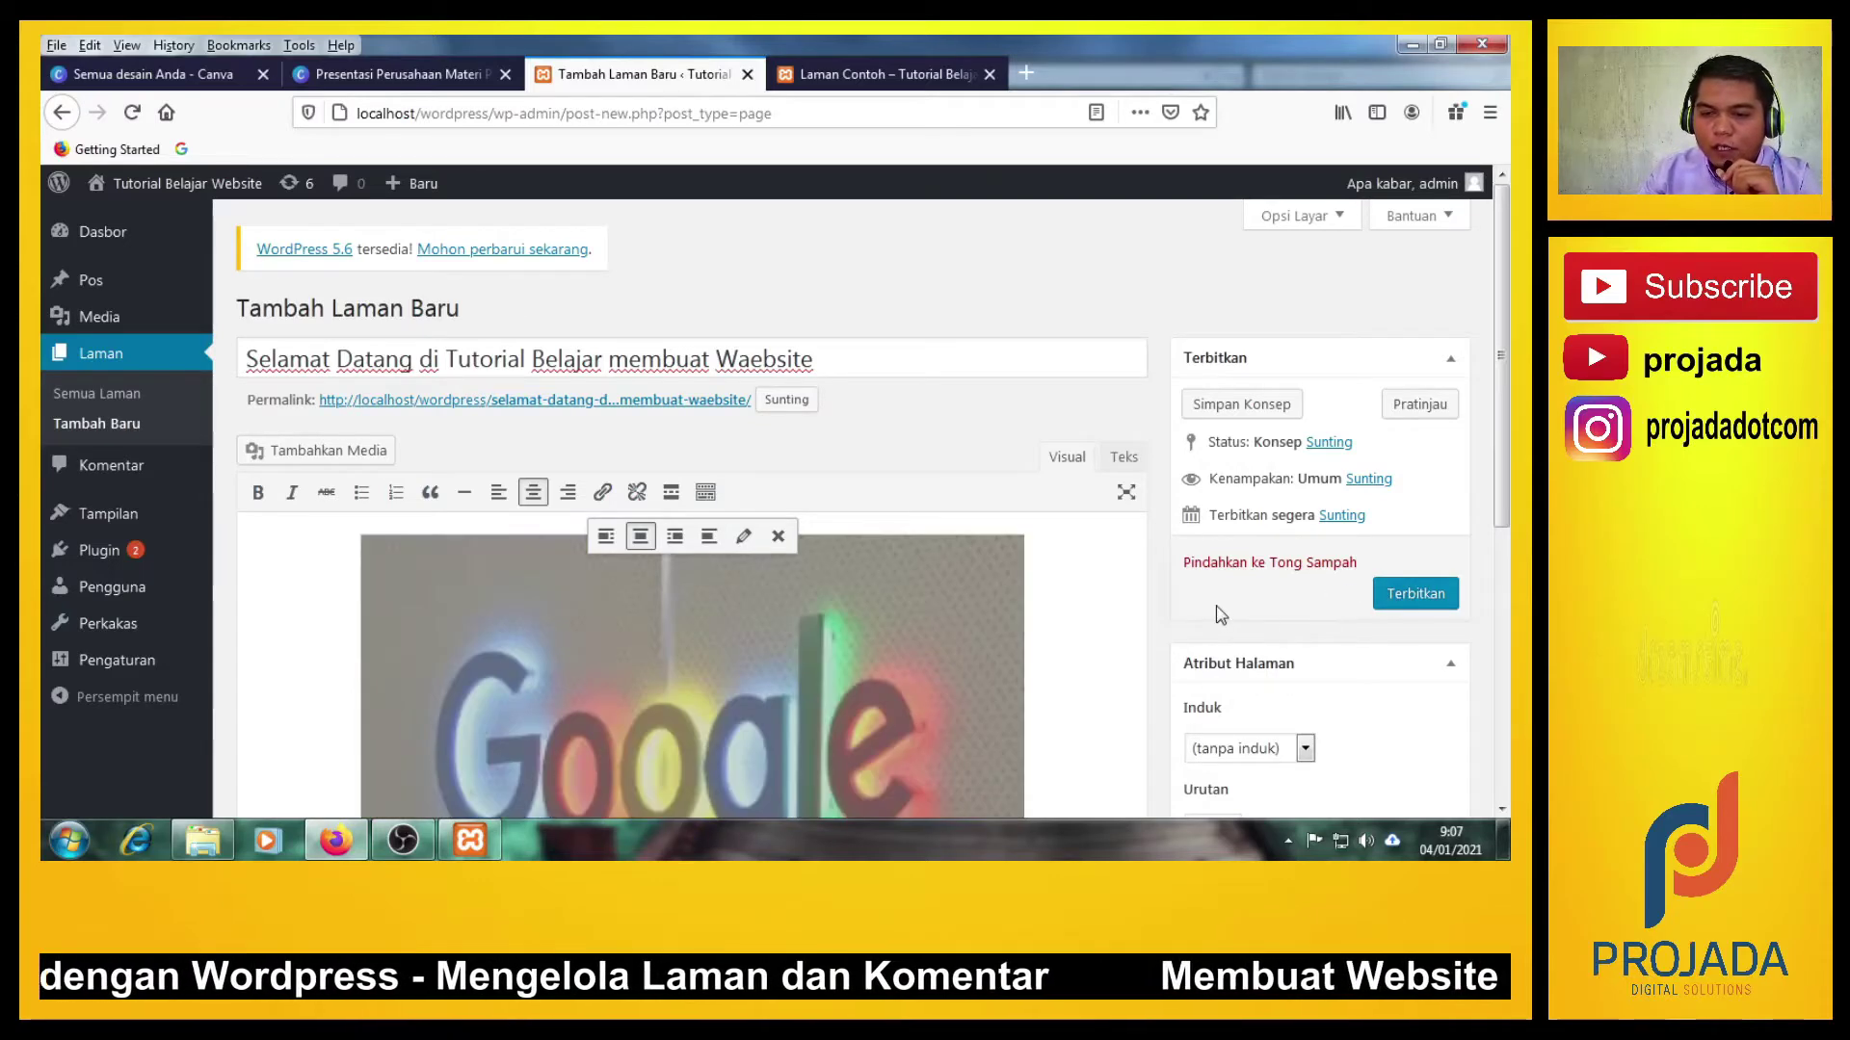
click(1407, 595)
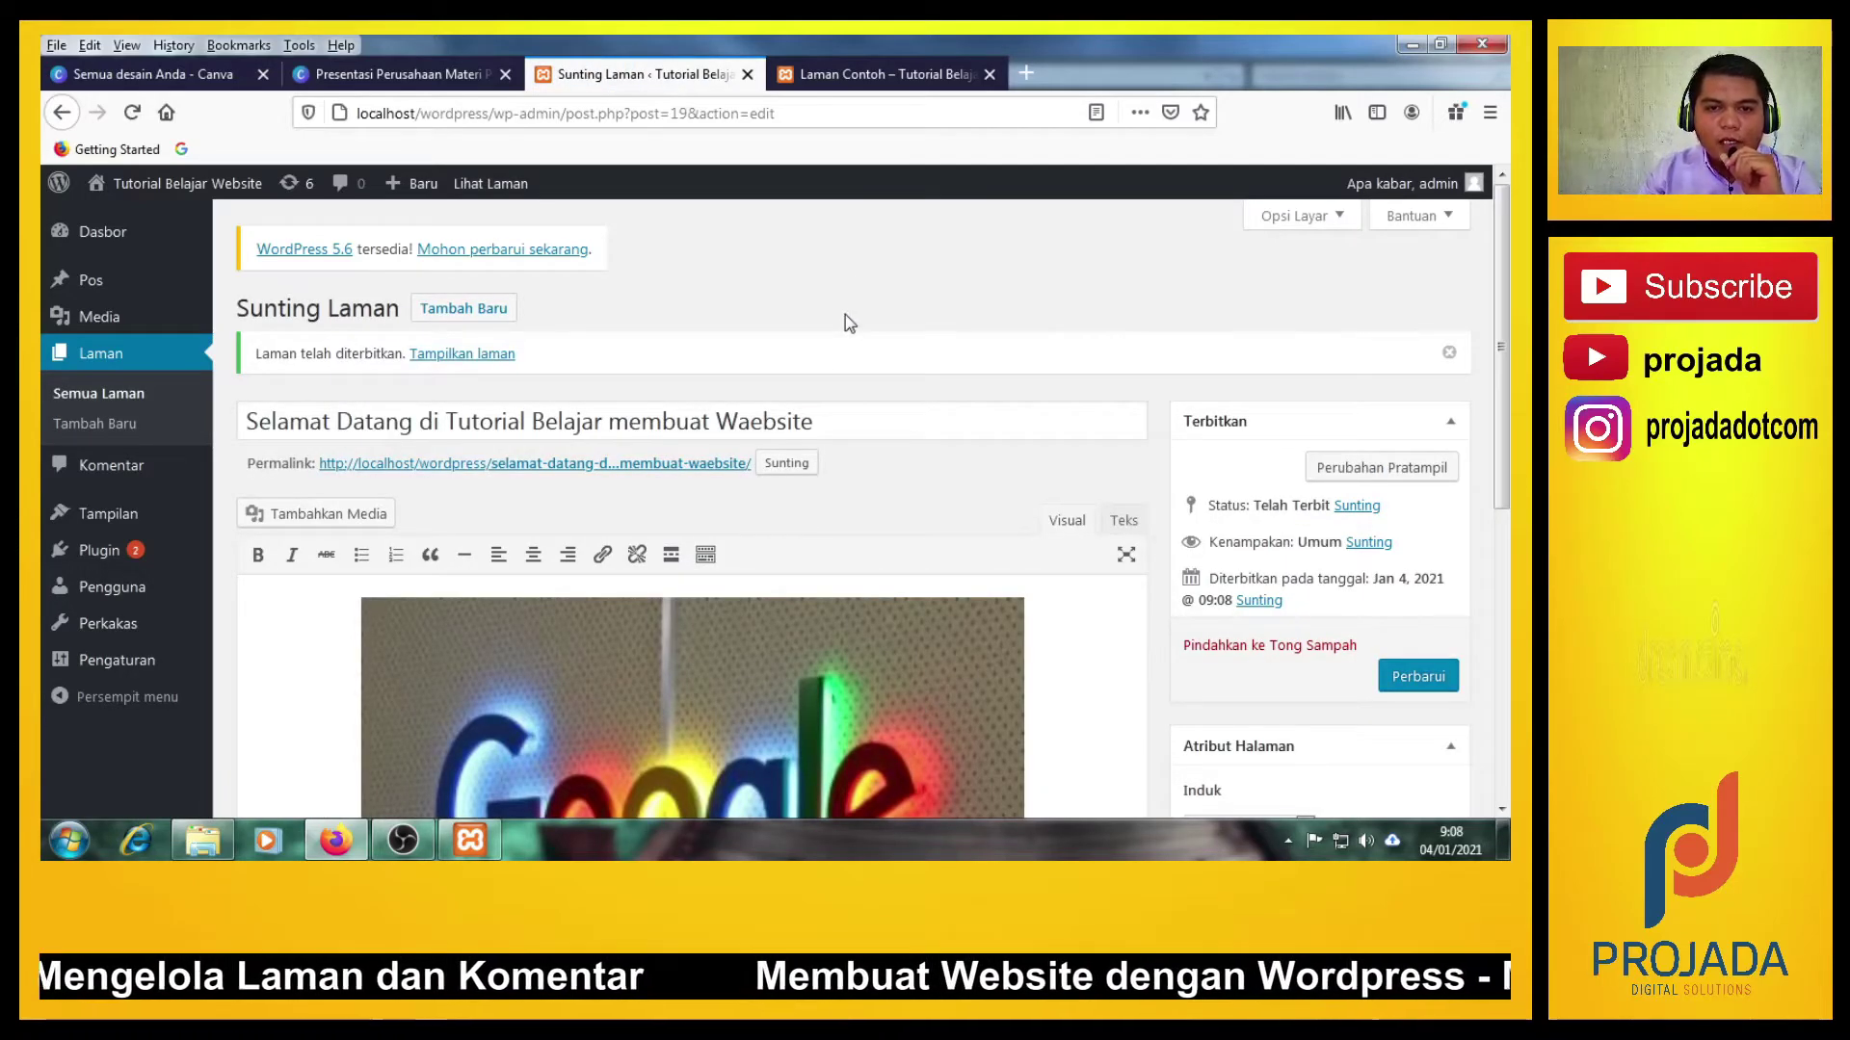
Open Lihat Laman in a new tab and close the old Laman Contoh tab.
right_click(495, 196)
click(532, 202)
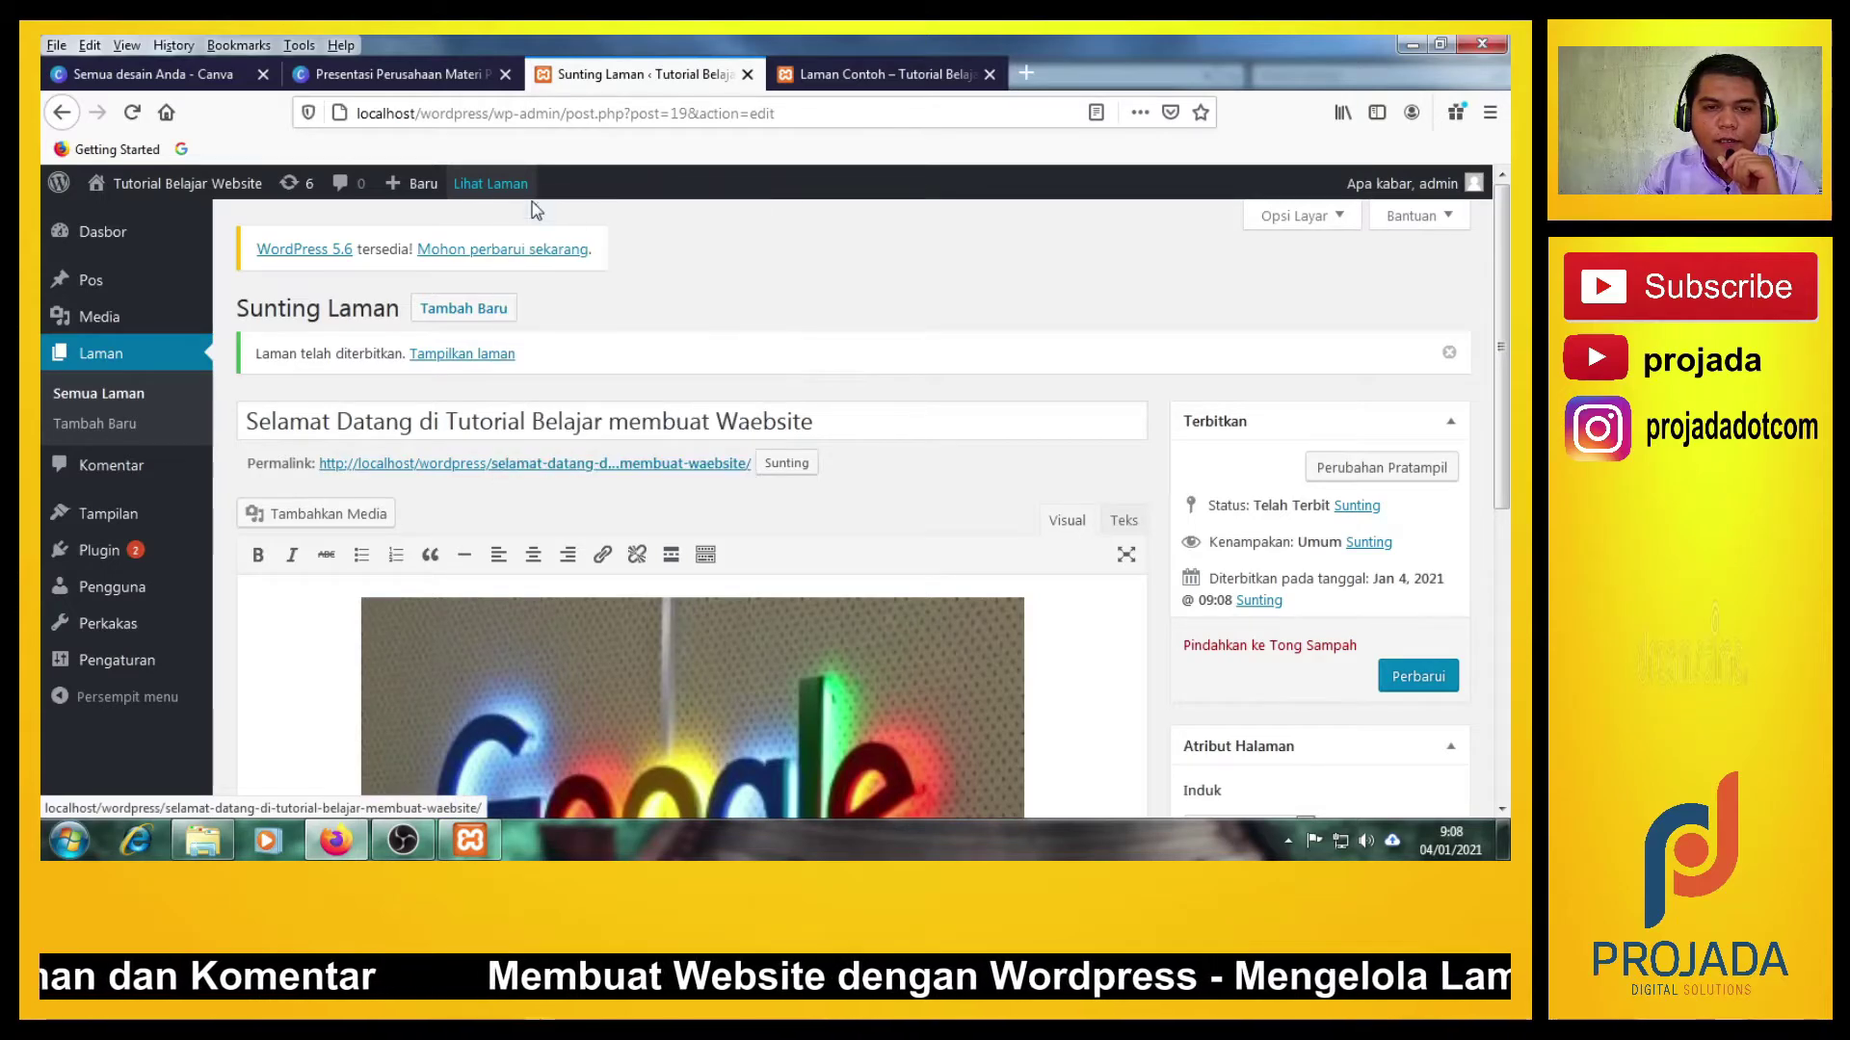
click(1233, 71)
click(882, 75)
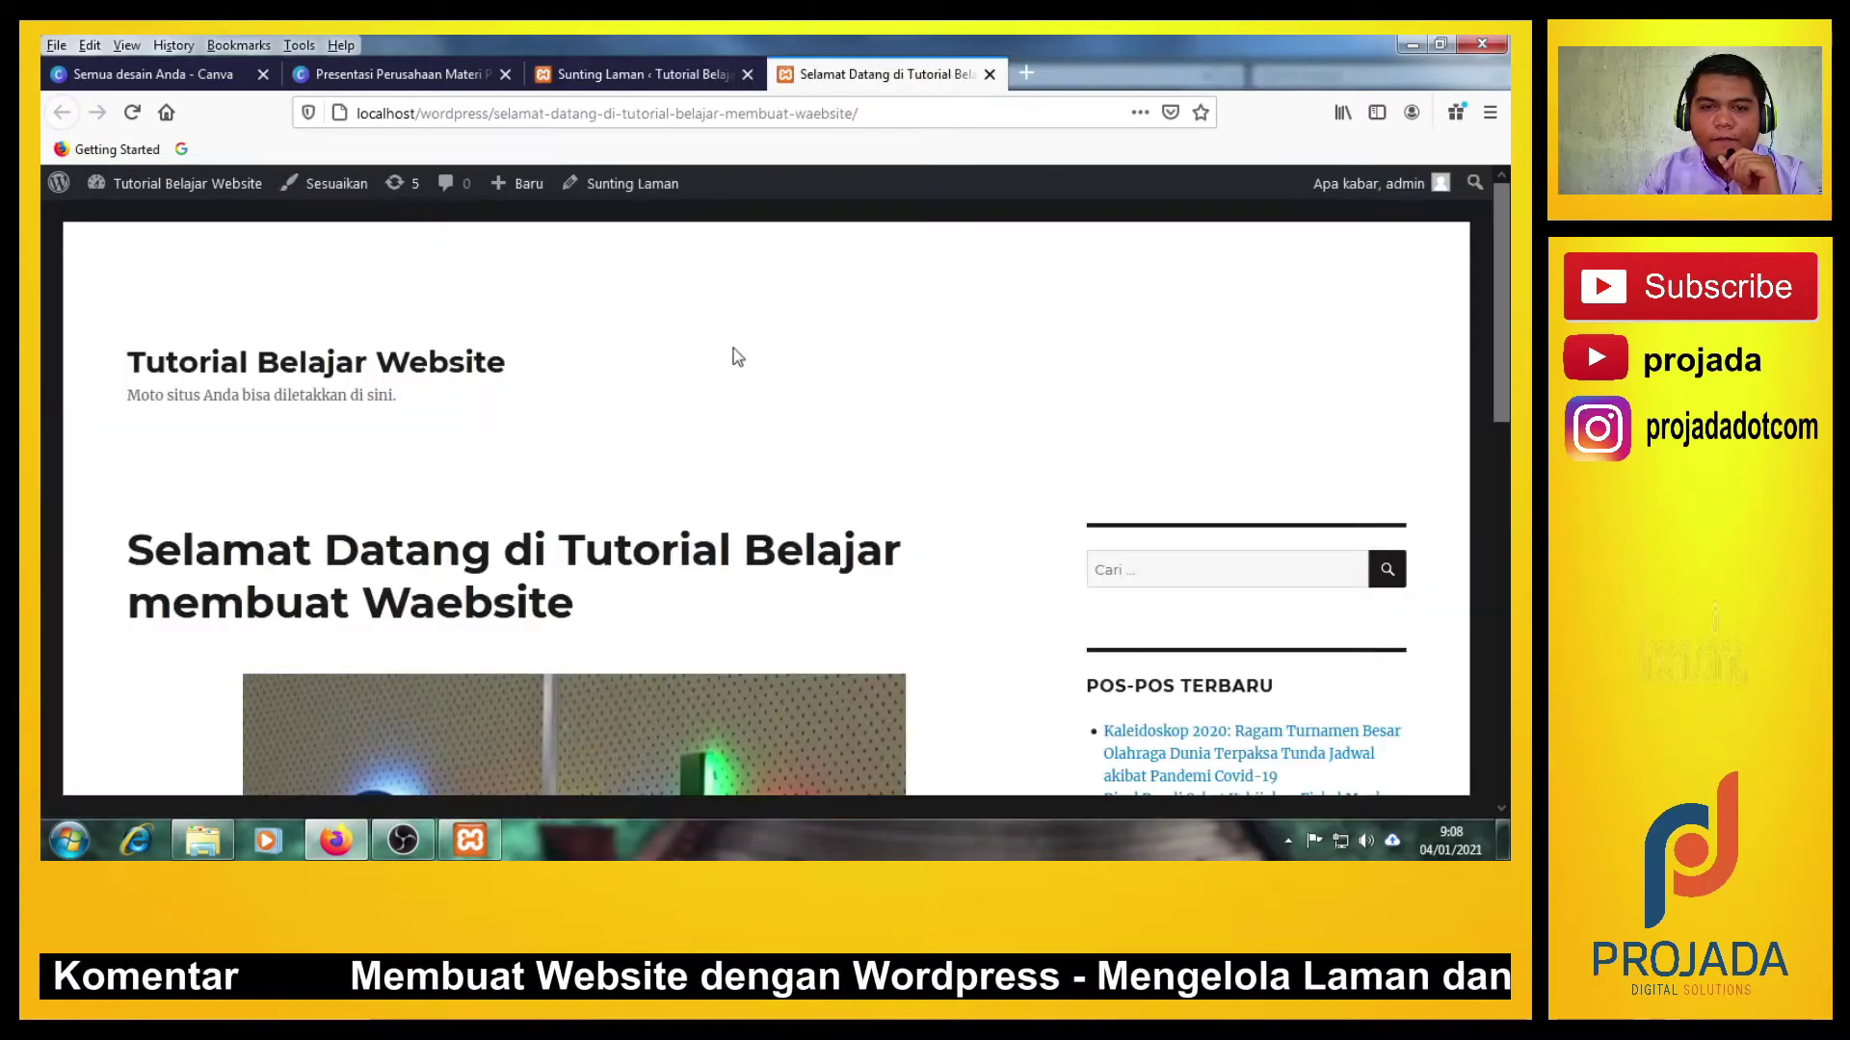
Scroll the live welcome page and highlight its sentence 'ini adalah contoh laman/page.'.
scroll(481, 486, down, 3)
scroll(483, 495, up, 1)
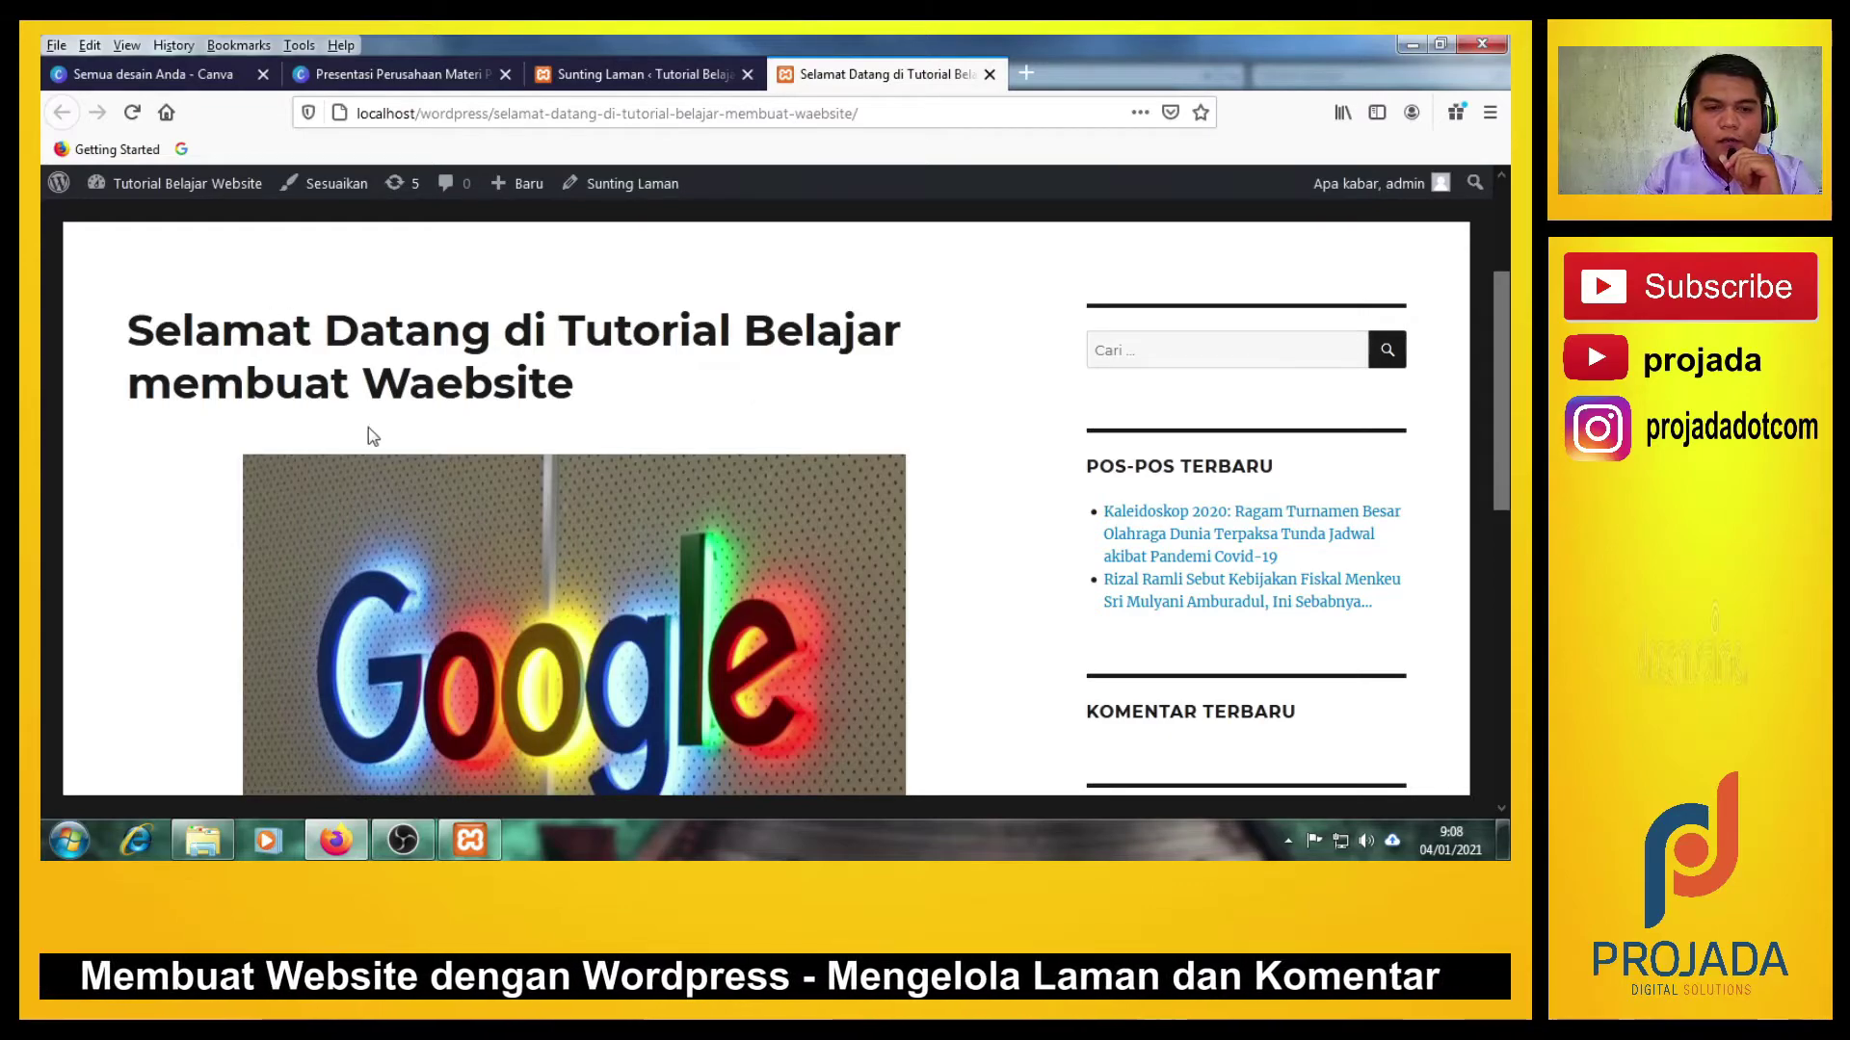
scroll(305, 414, down, 3)
scroll(305, 407, up, 3)
scroll(470, 437, down, 3)
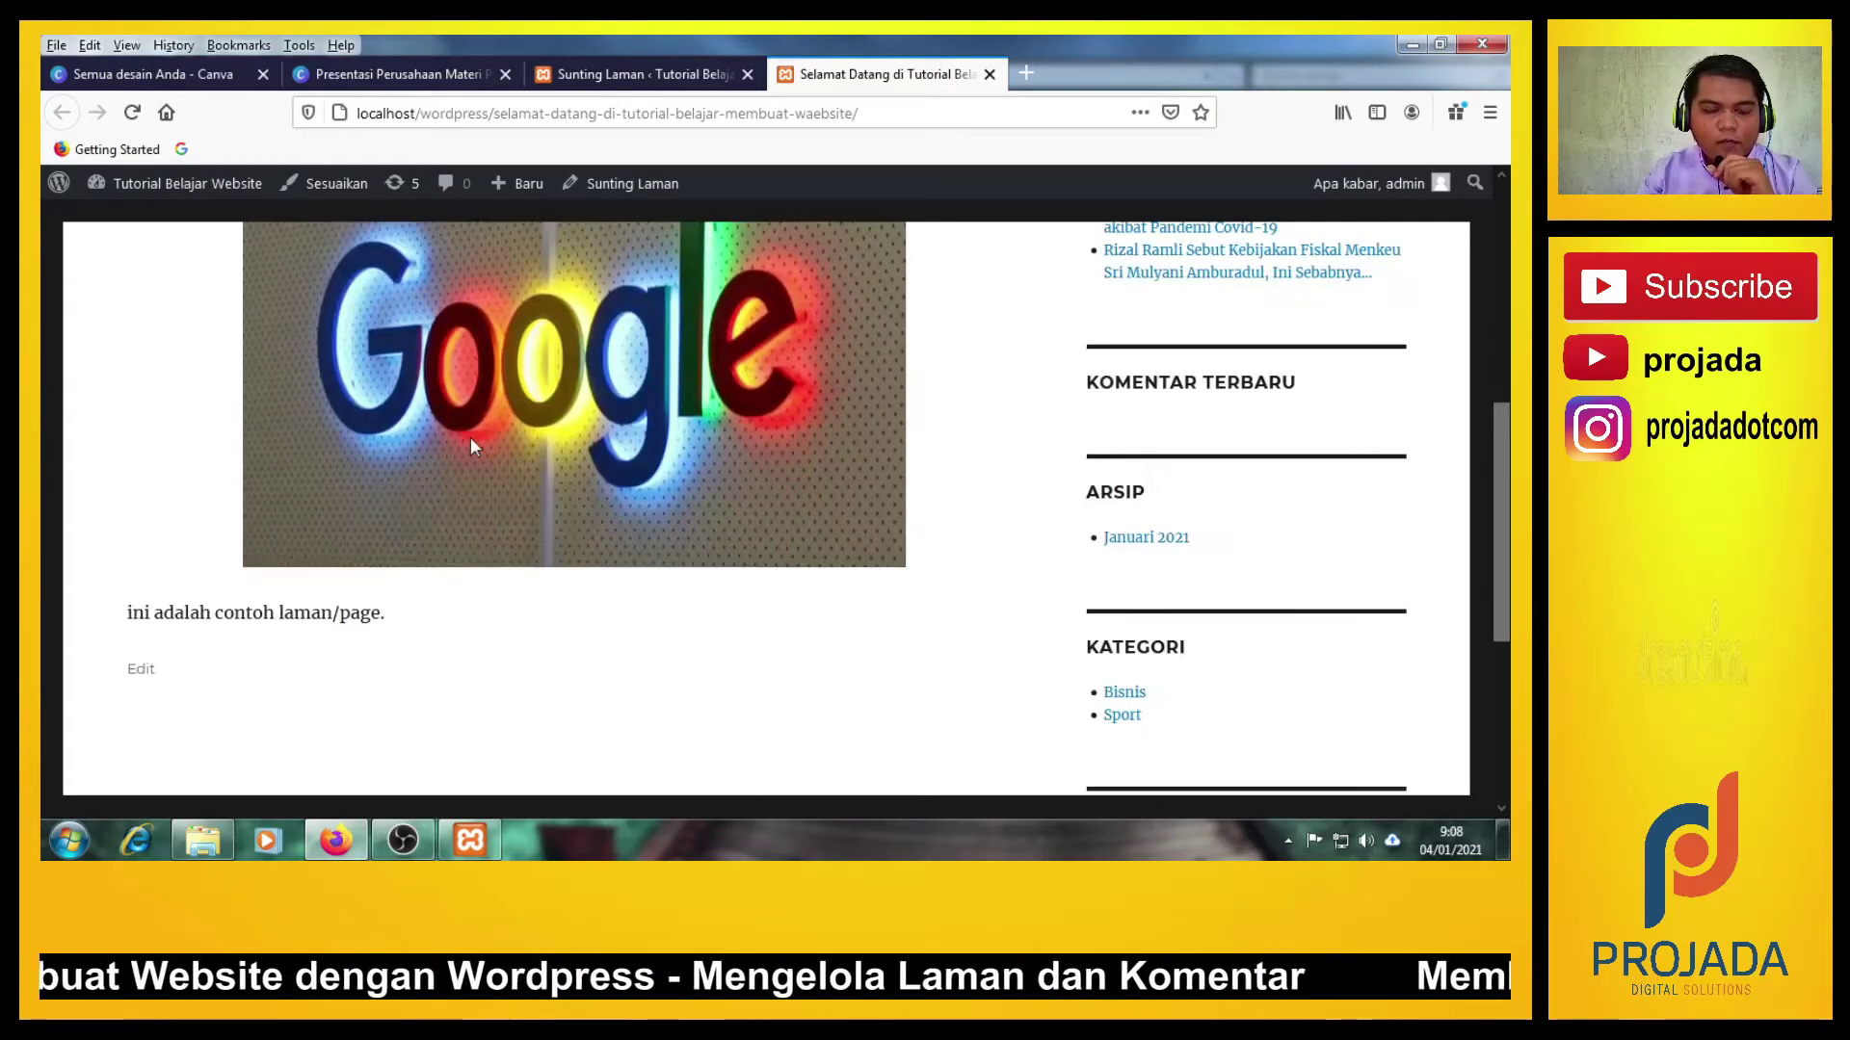
scroll(470, 437, up, 4)
scroll(472, 442, down, 2)
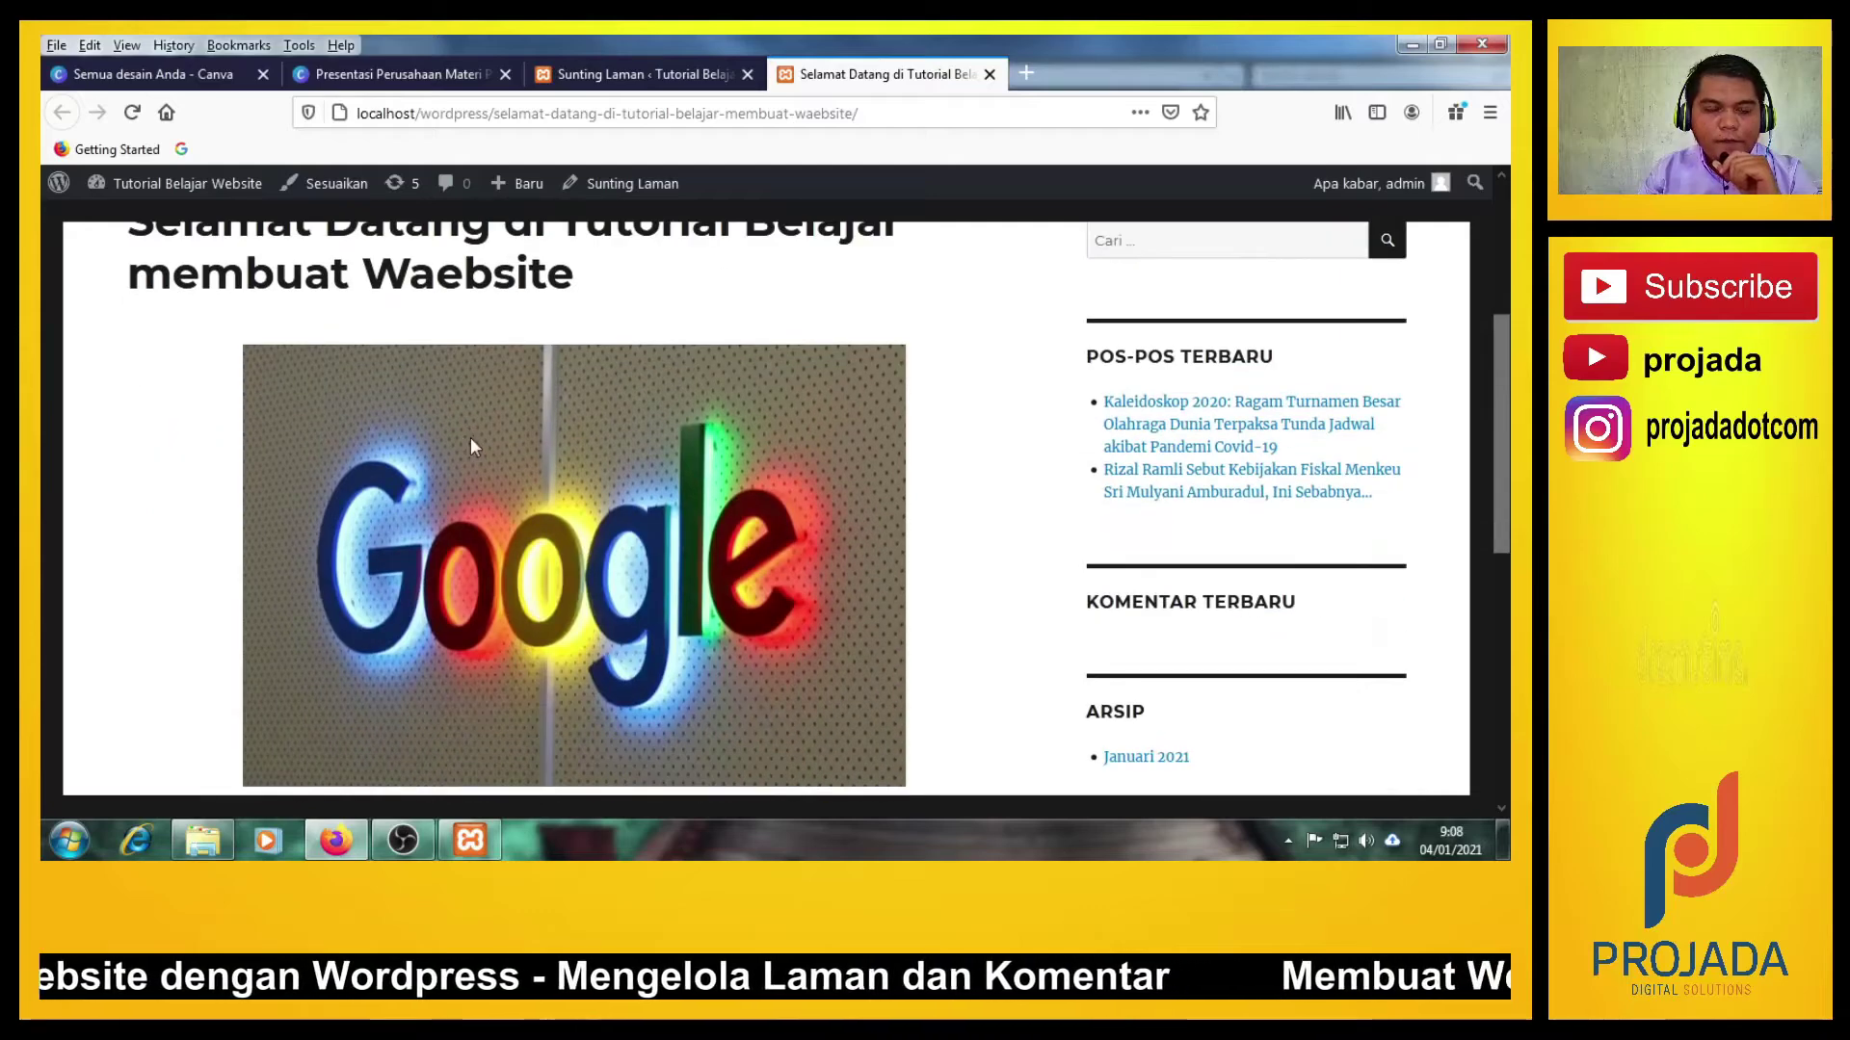
scroll(470, 437, down, 3)
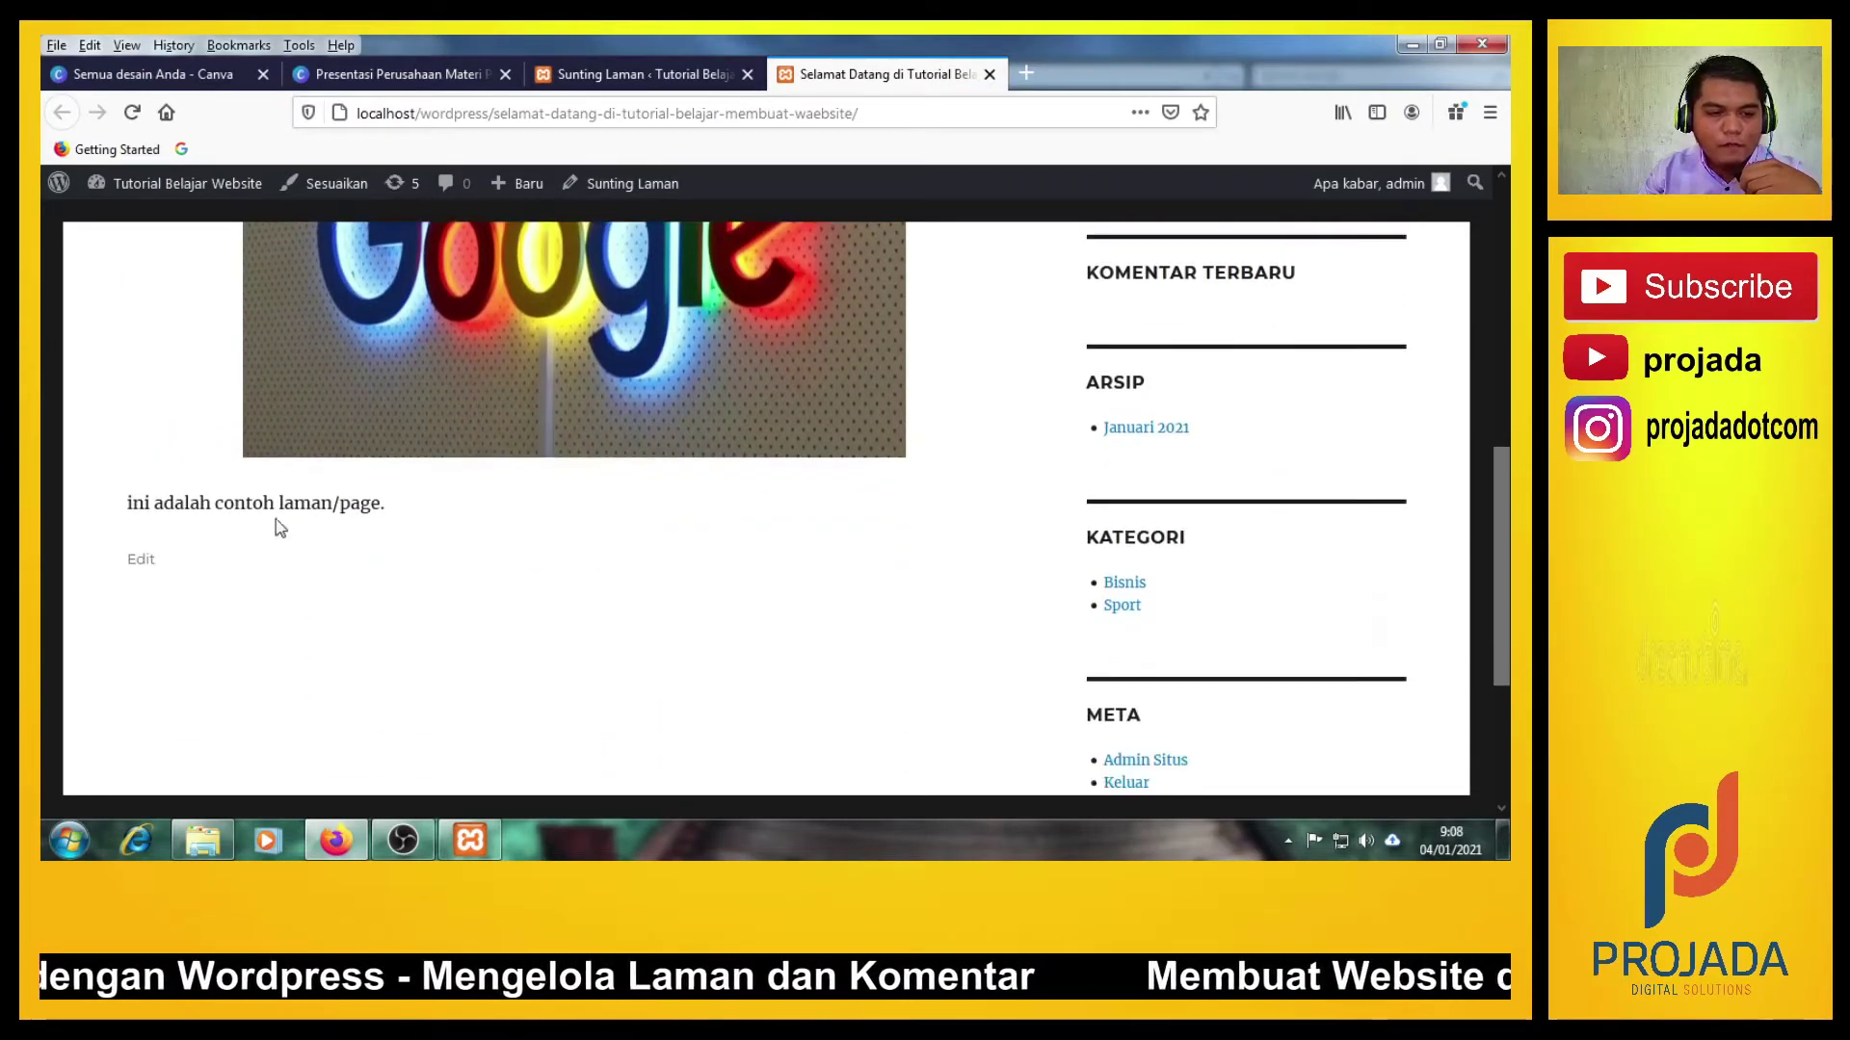
drag(132, 510, 248, 540)
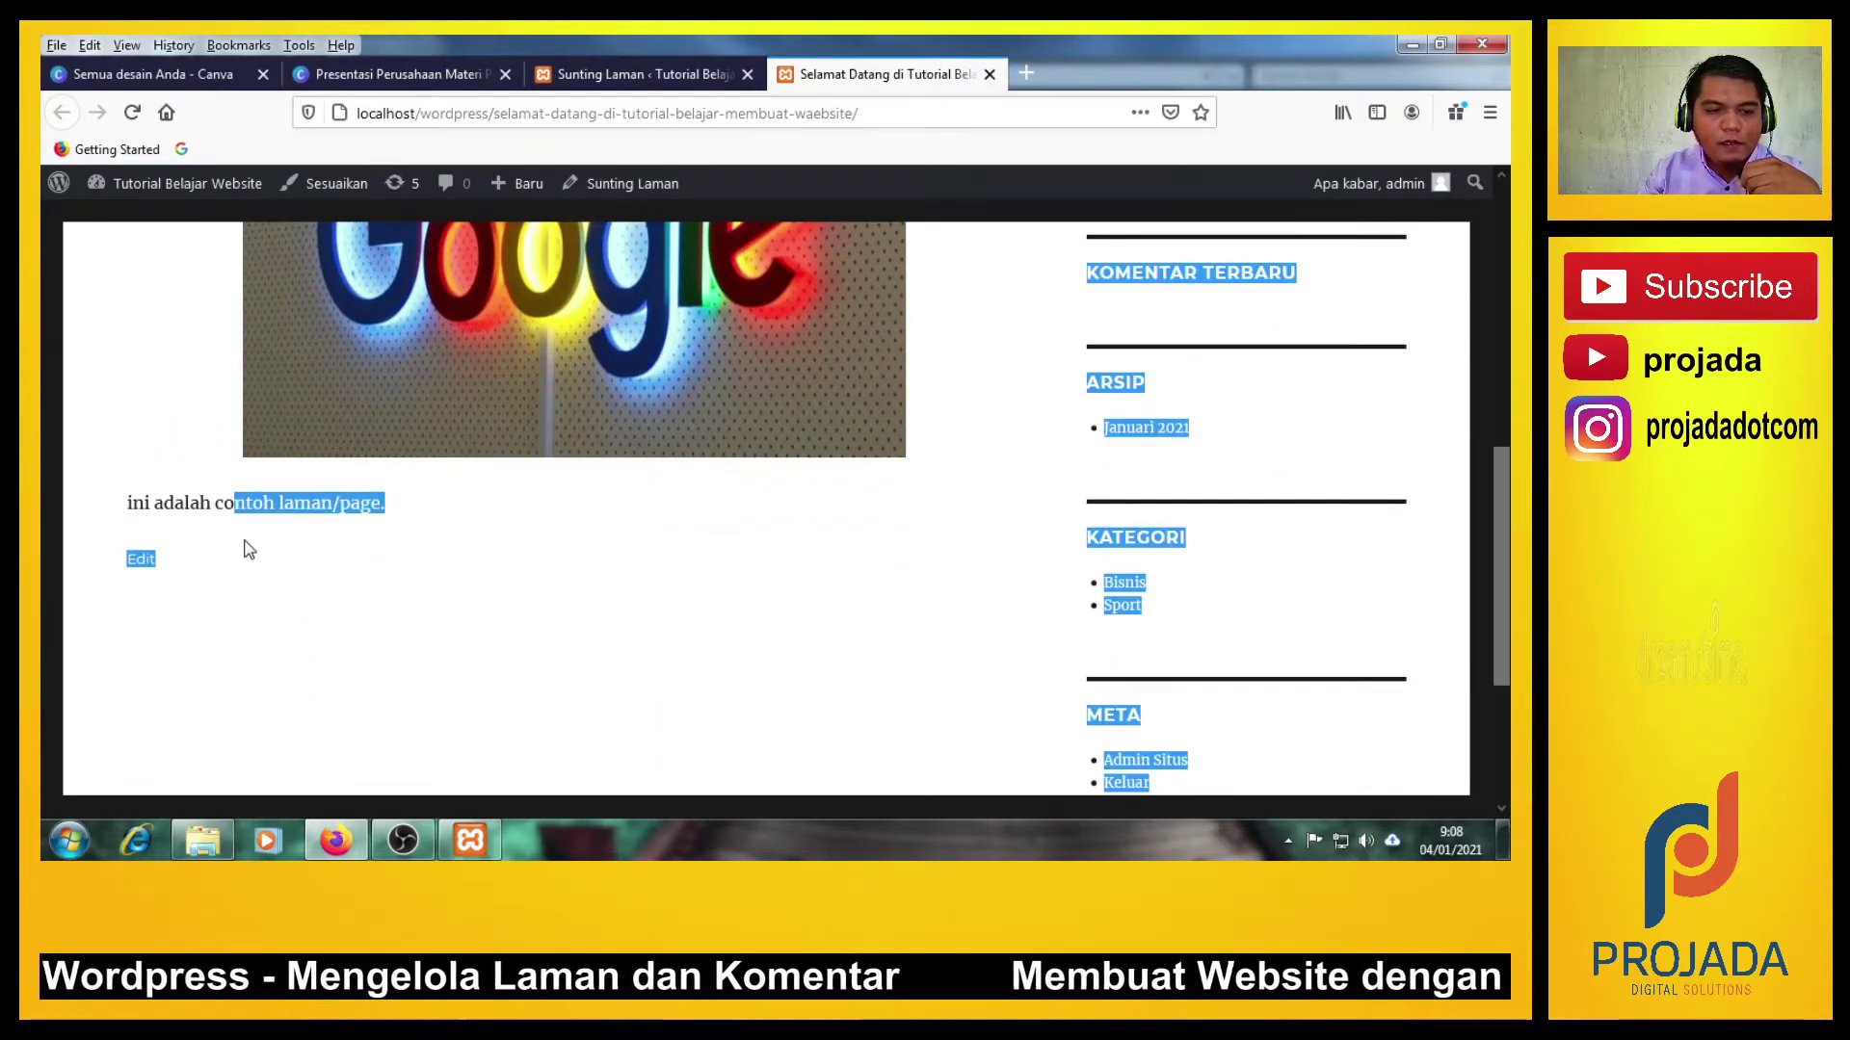
click(134, 507)
drag(131, 505, 408, 520)
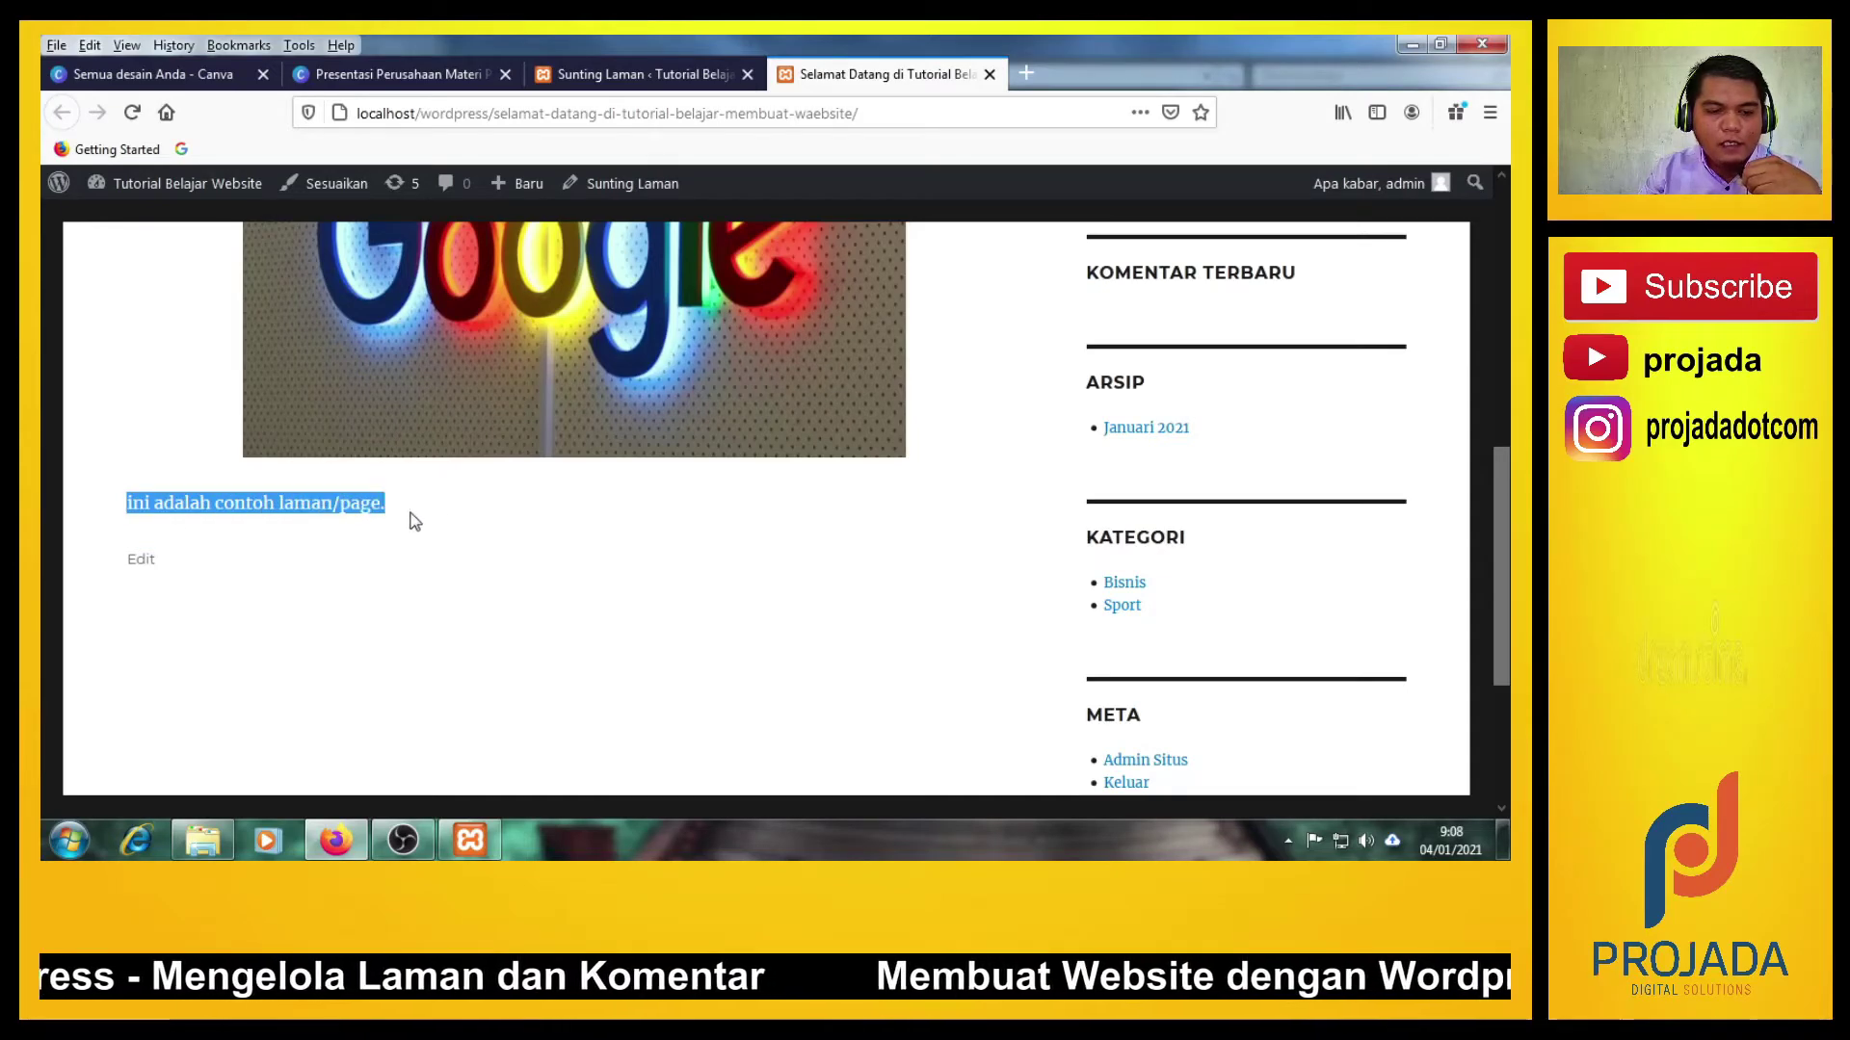
click(443, 515)
scroll(418, 523, up, 1)
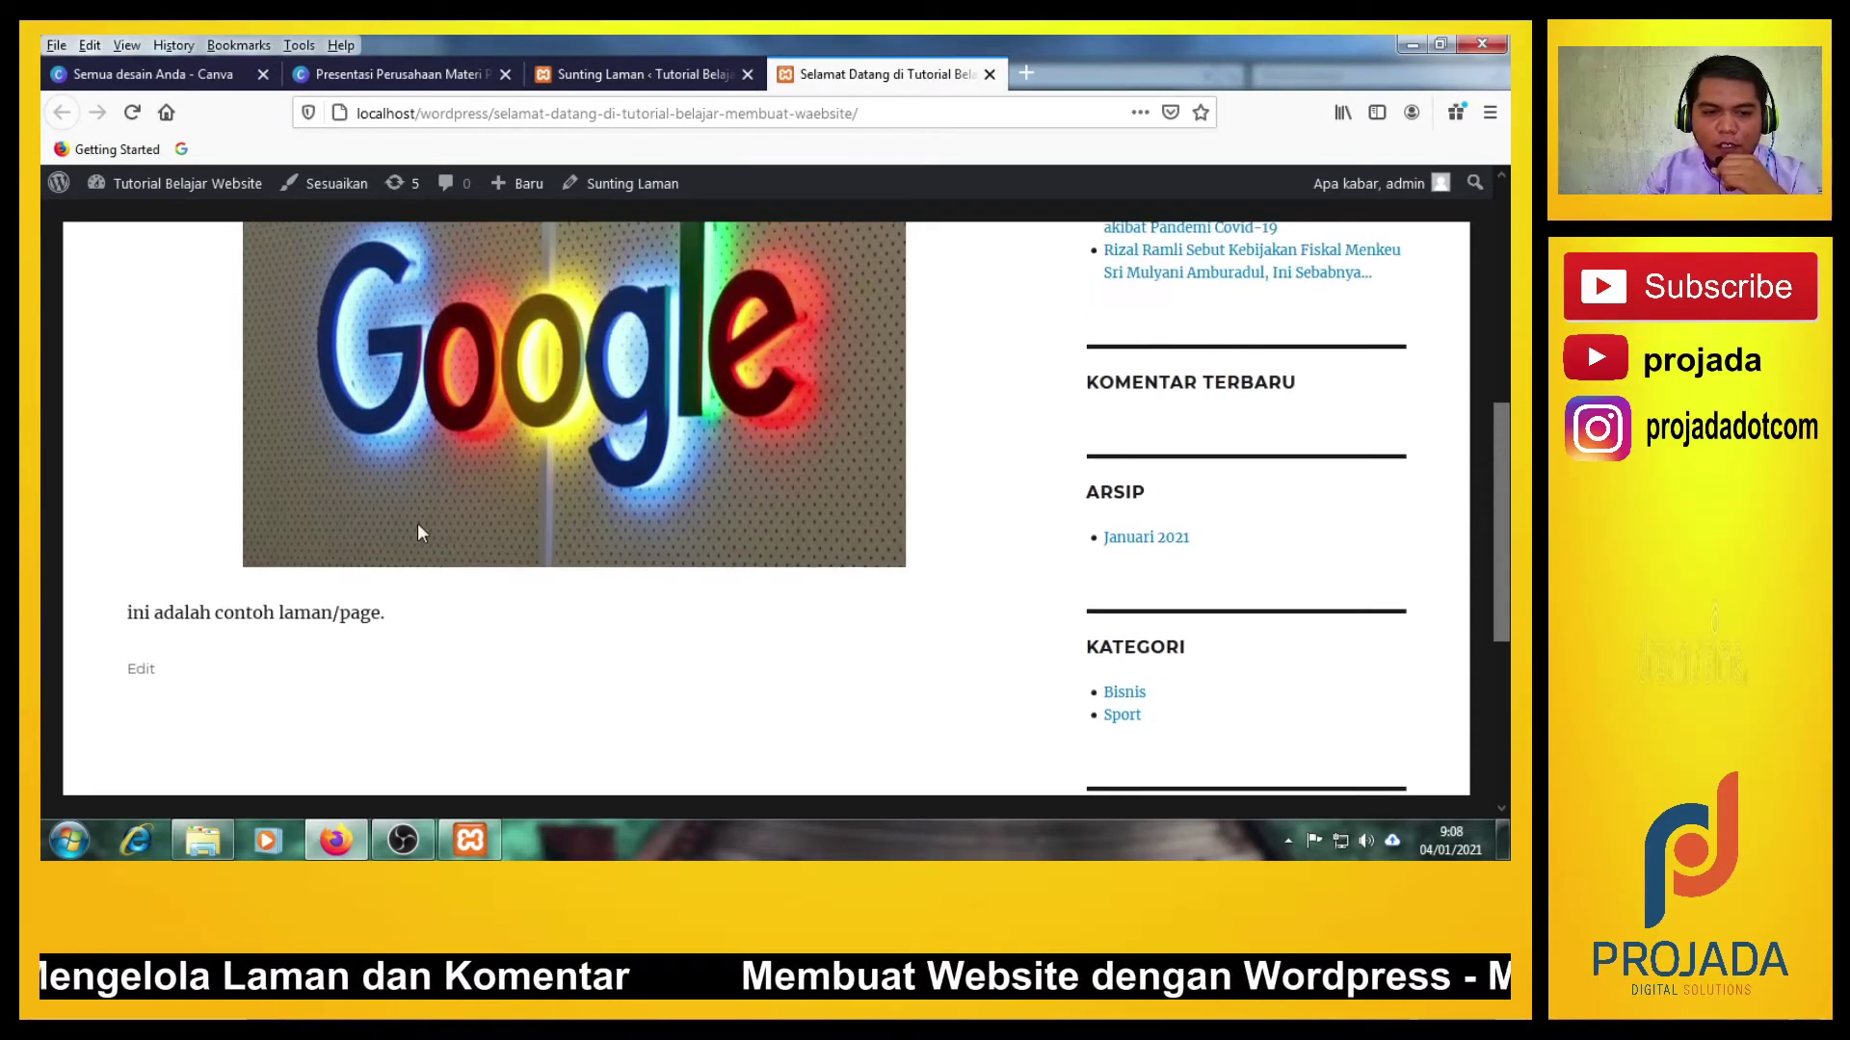
scroll(418, 523, up, 2)
scroll(418, 523, up, 2)
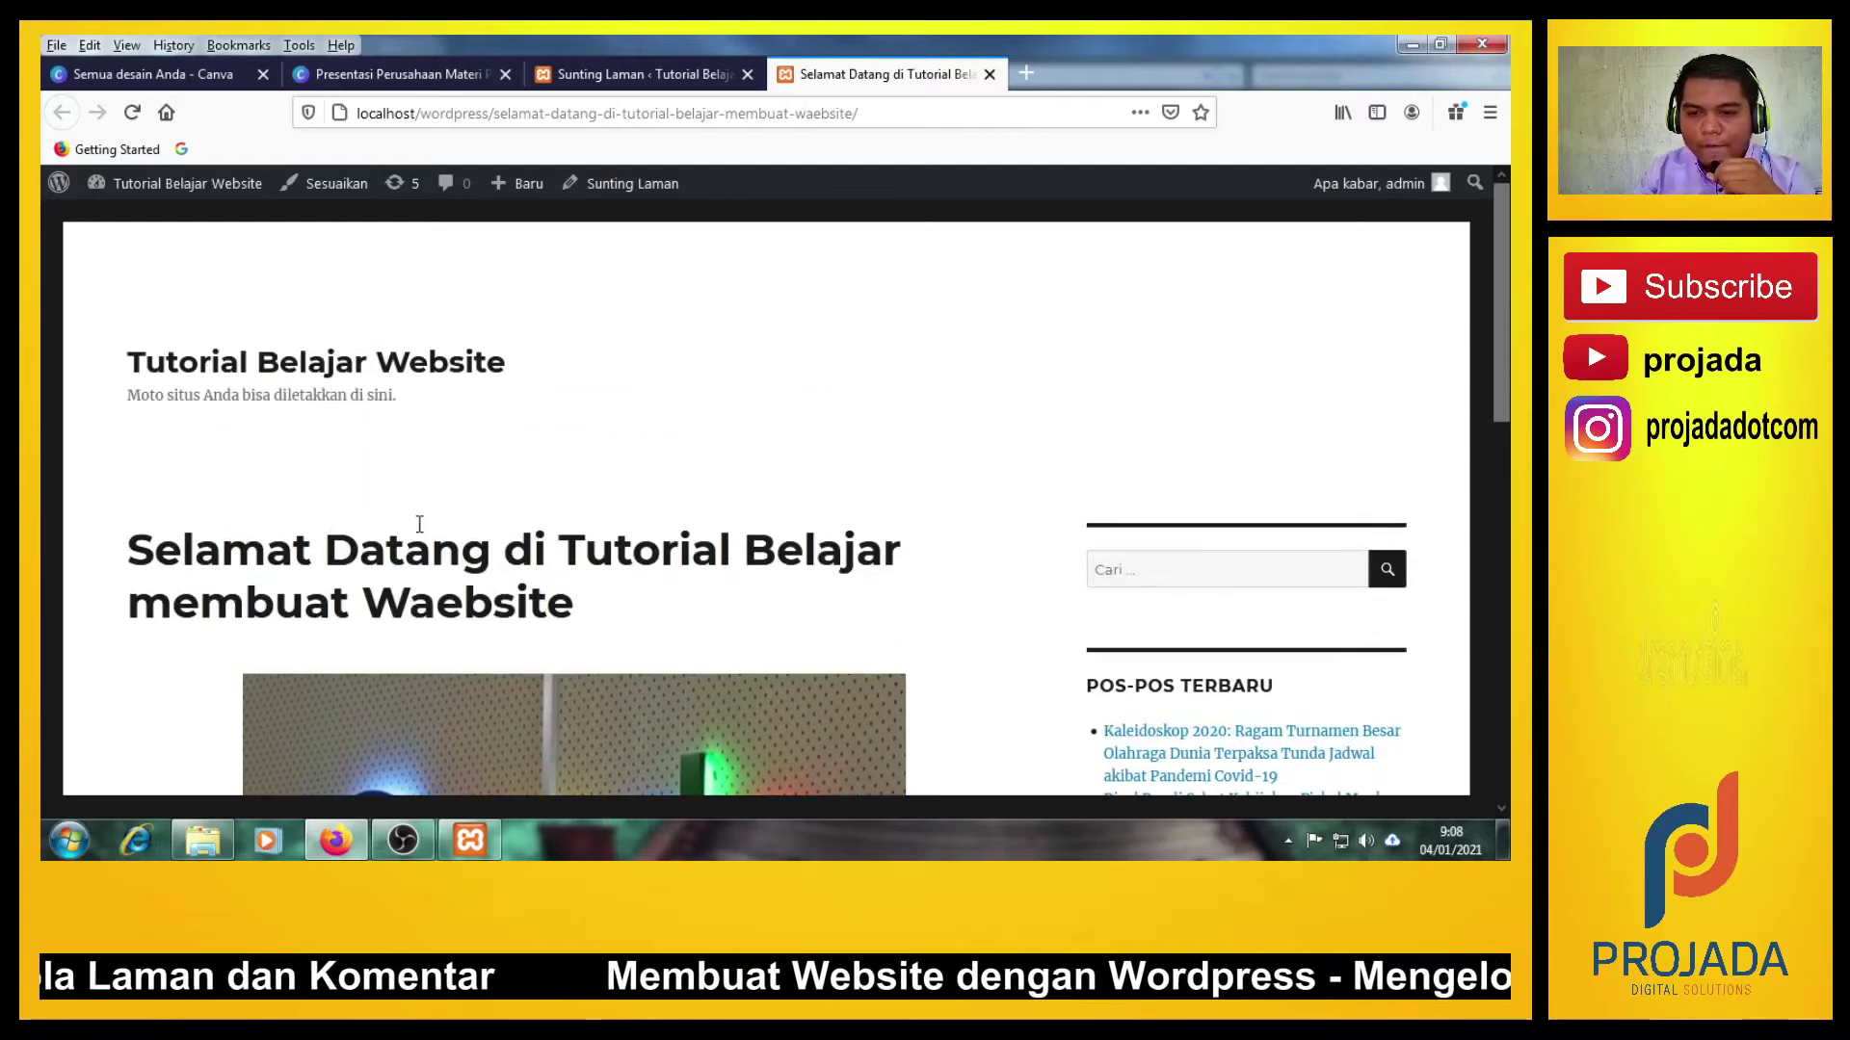
Select the caption 'ini adalah contoh laman/page.' below the Google image and make it bold.
click(604, 82)
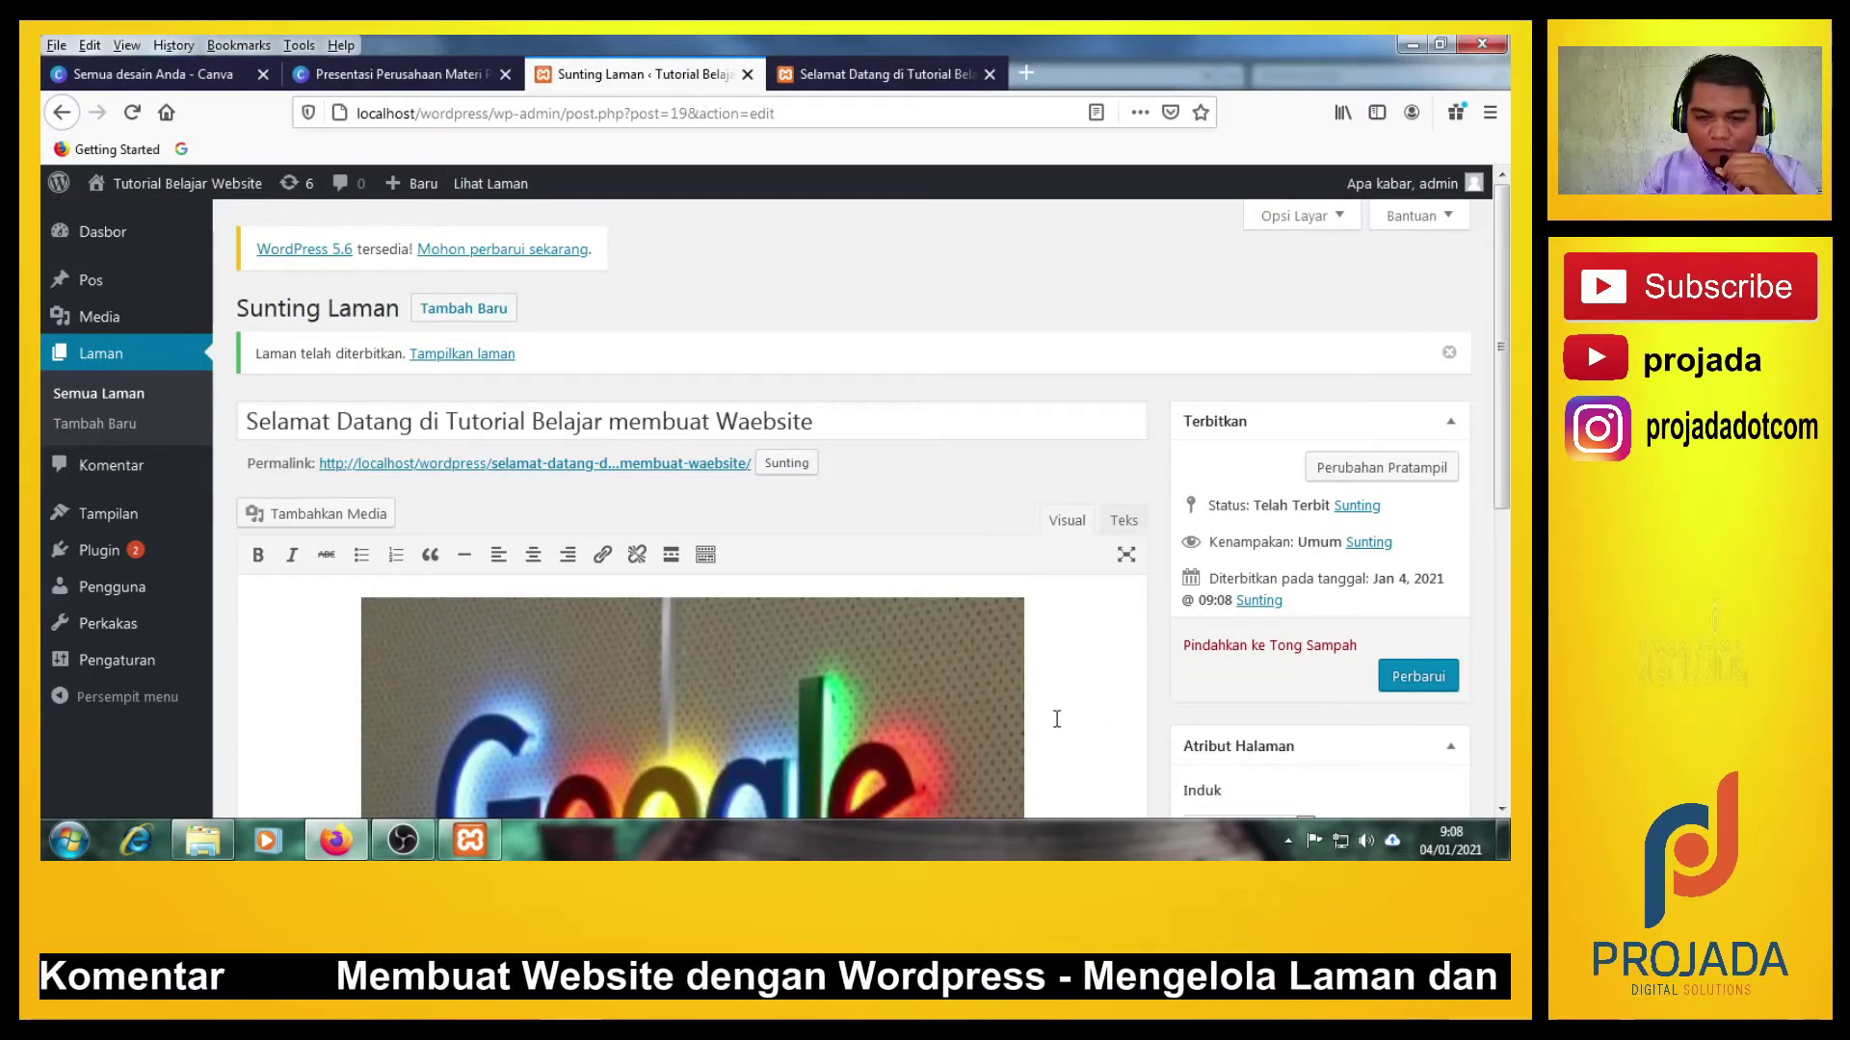
scroll(1059, 713, down, 1)
scroll(1068, 701, down, 3)
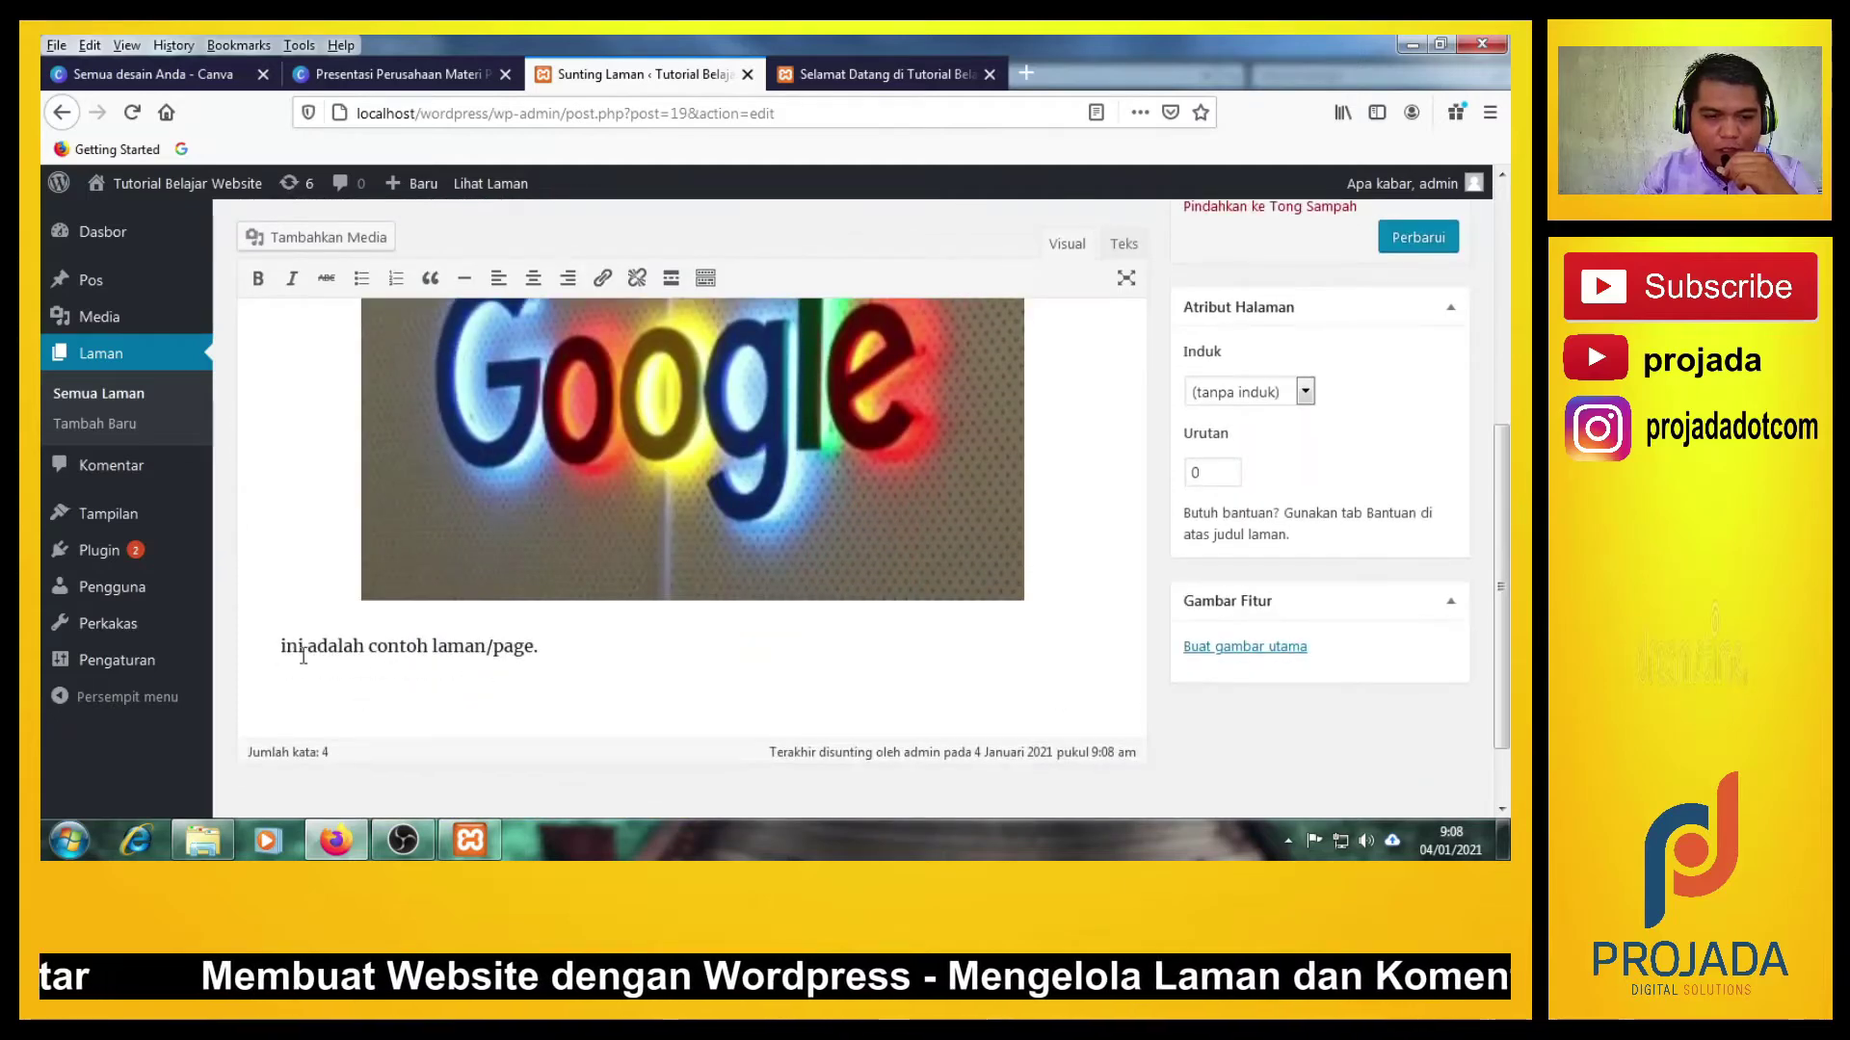
drag(279, 646, 552, 651)
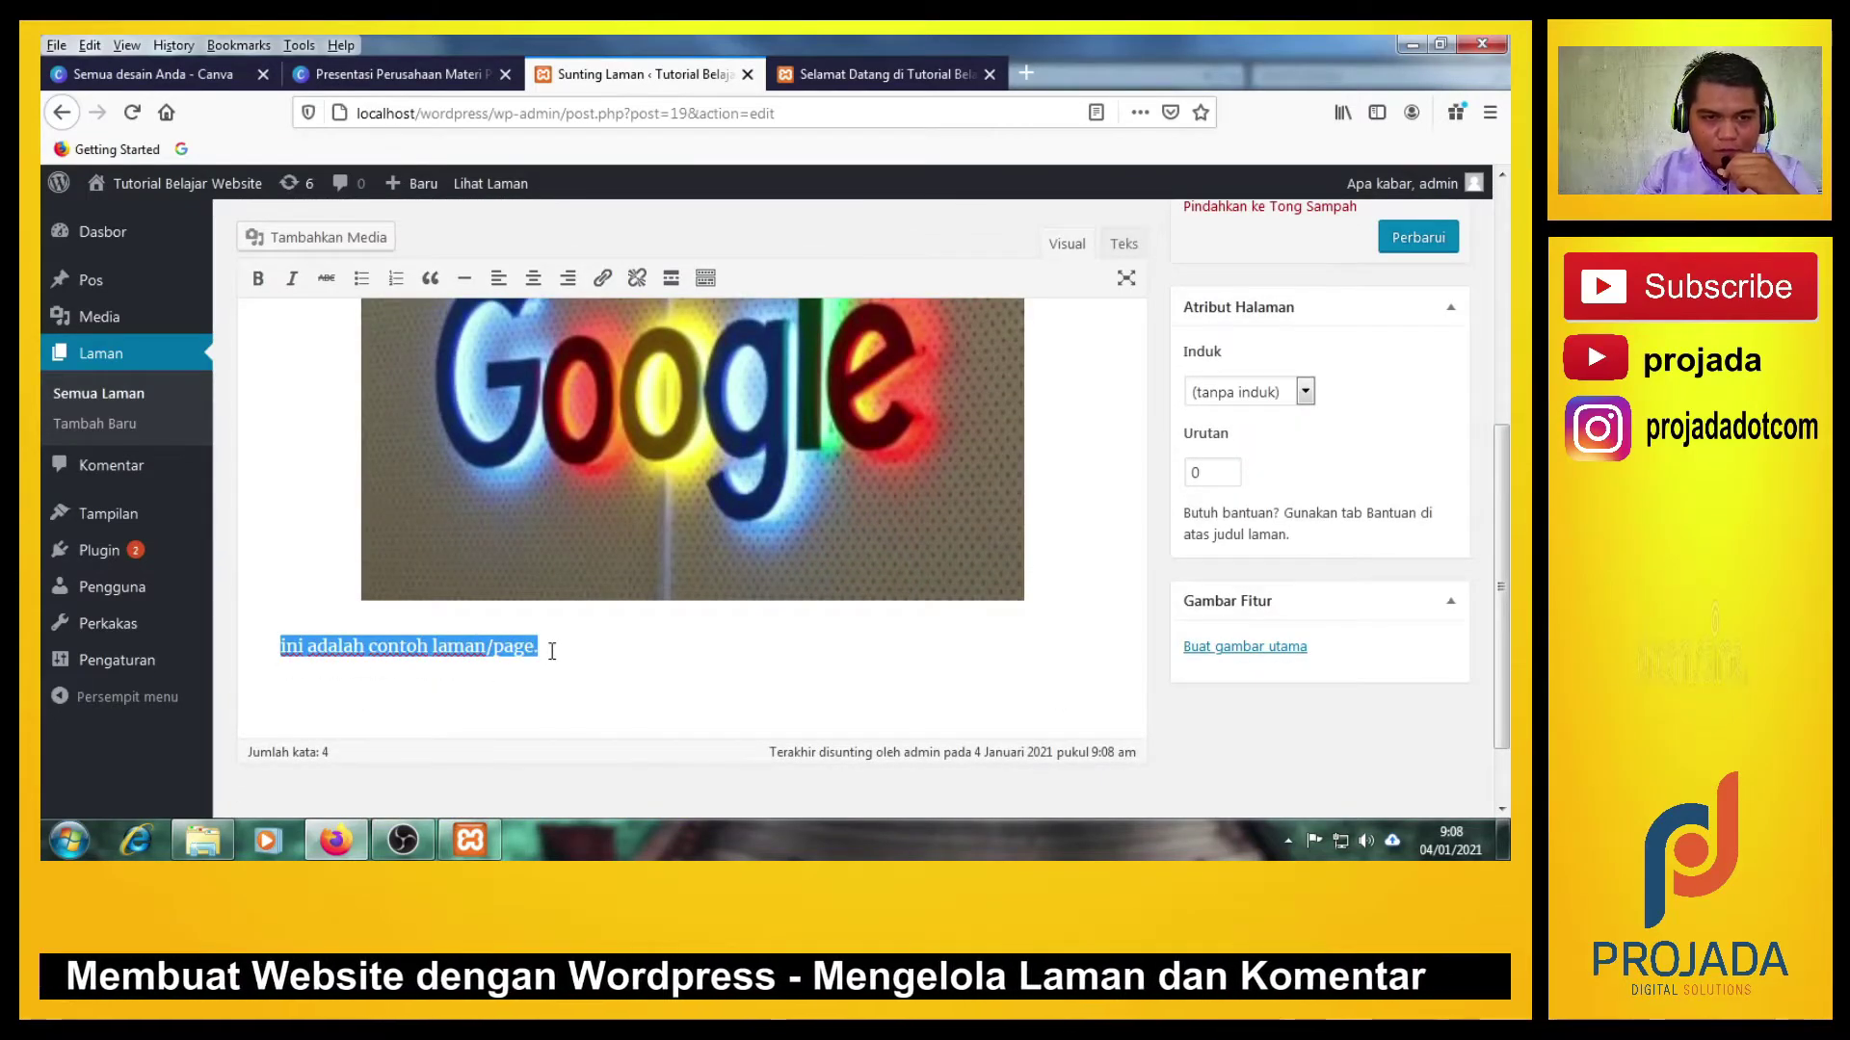
click(259, 279)
click(327, 279)
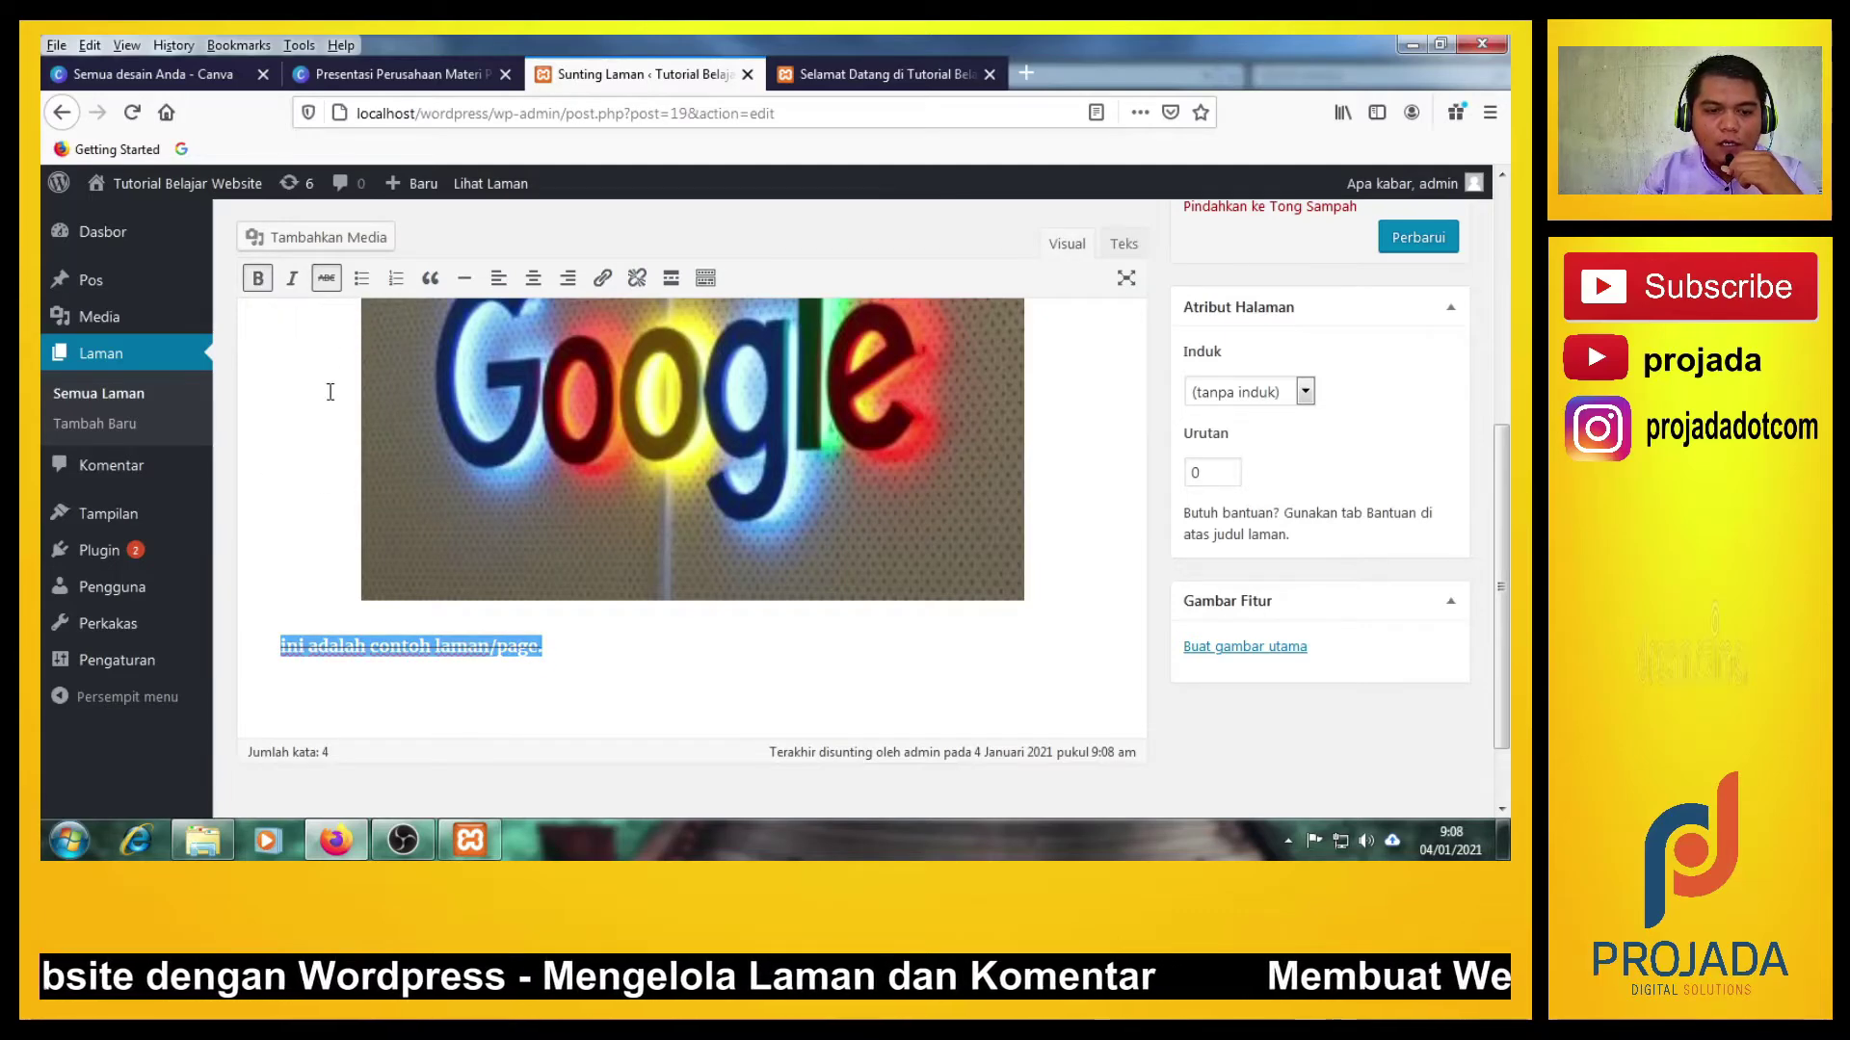
click(683, 651)
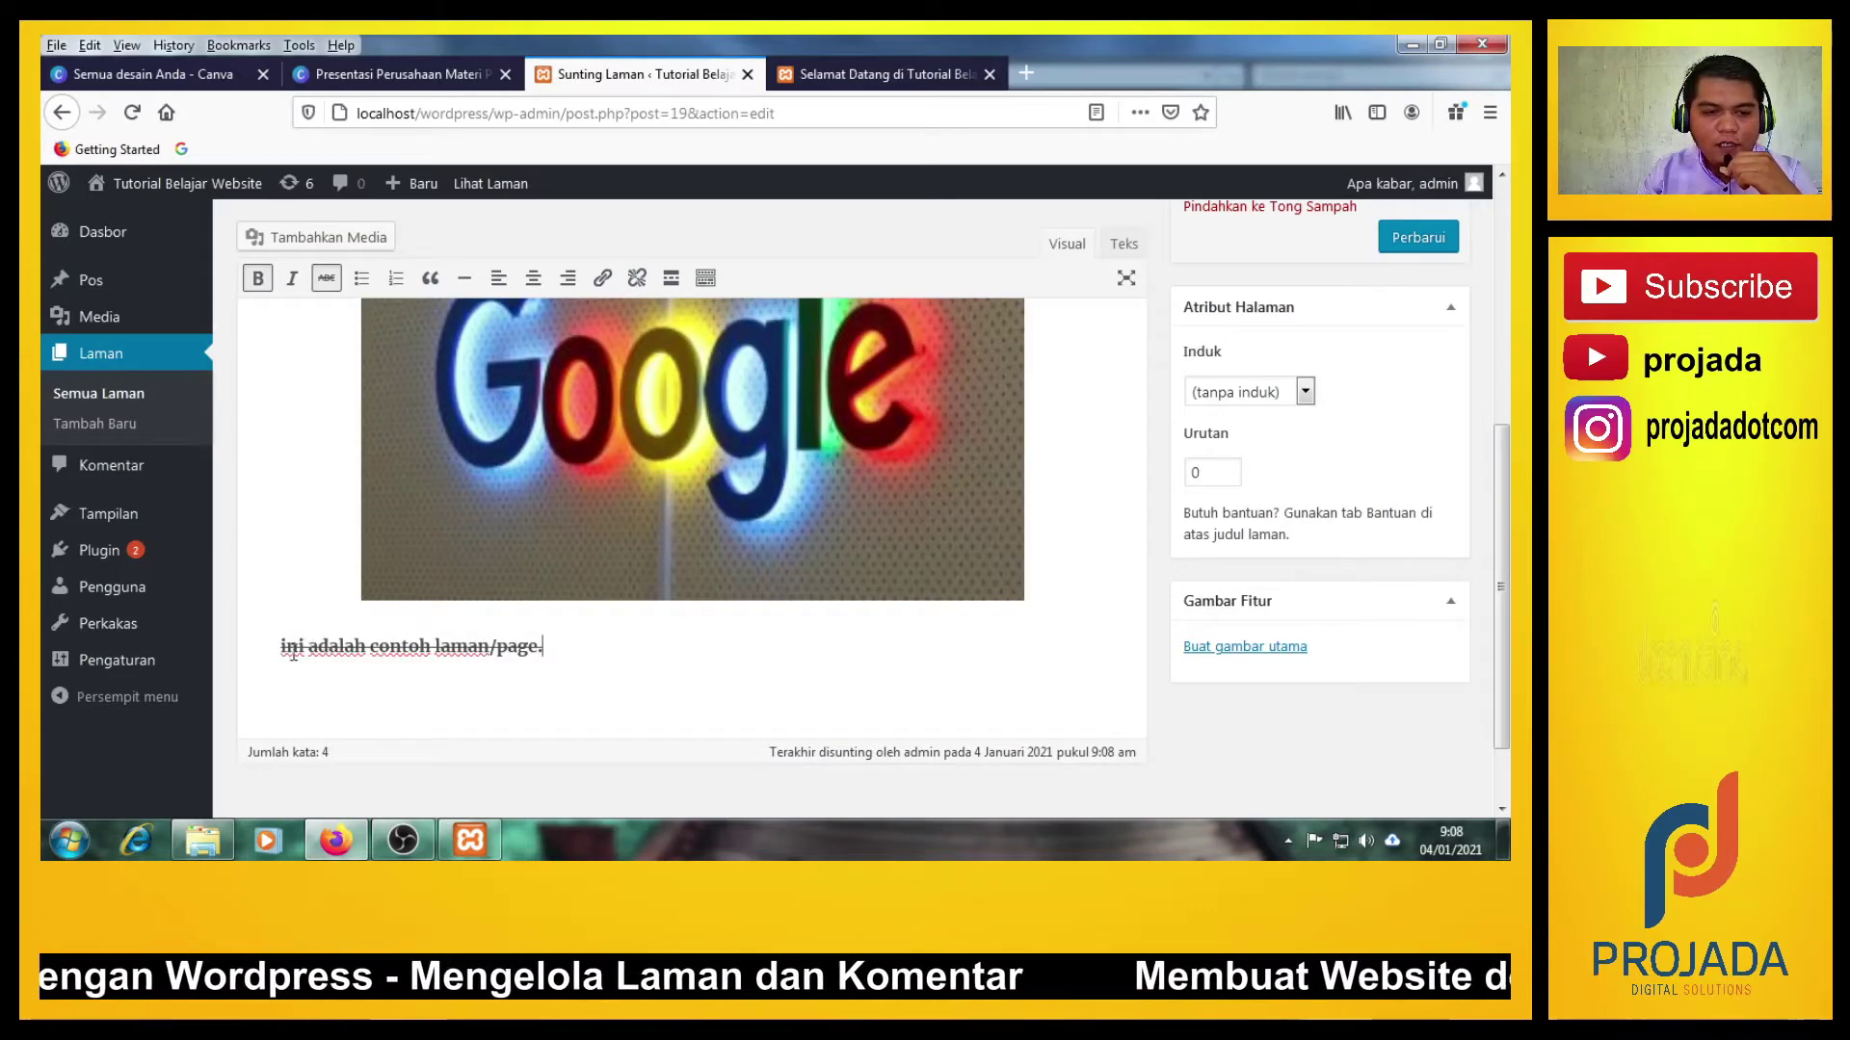
Remove the trial italic and strikethrough, leaving the caption bold, and centre it.
drag(282, 652, 589, 660)
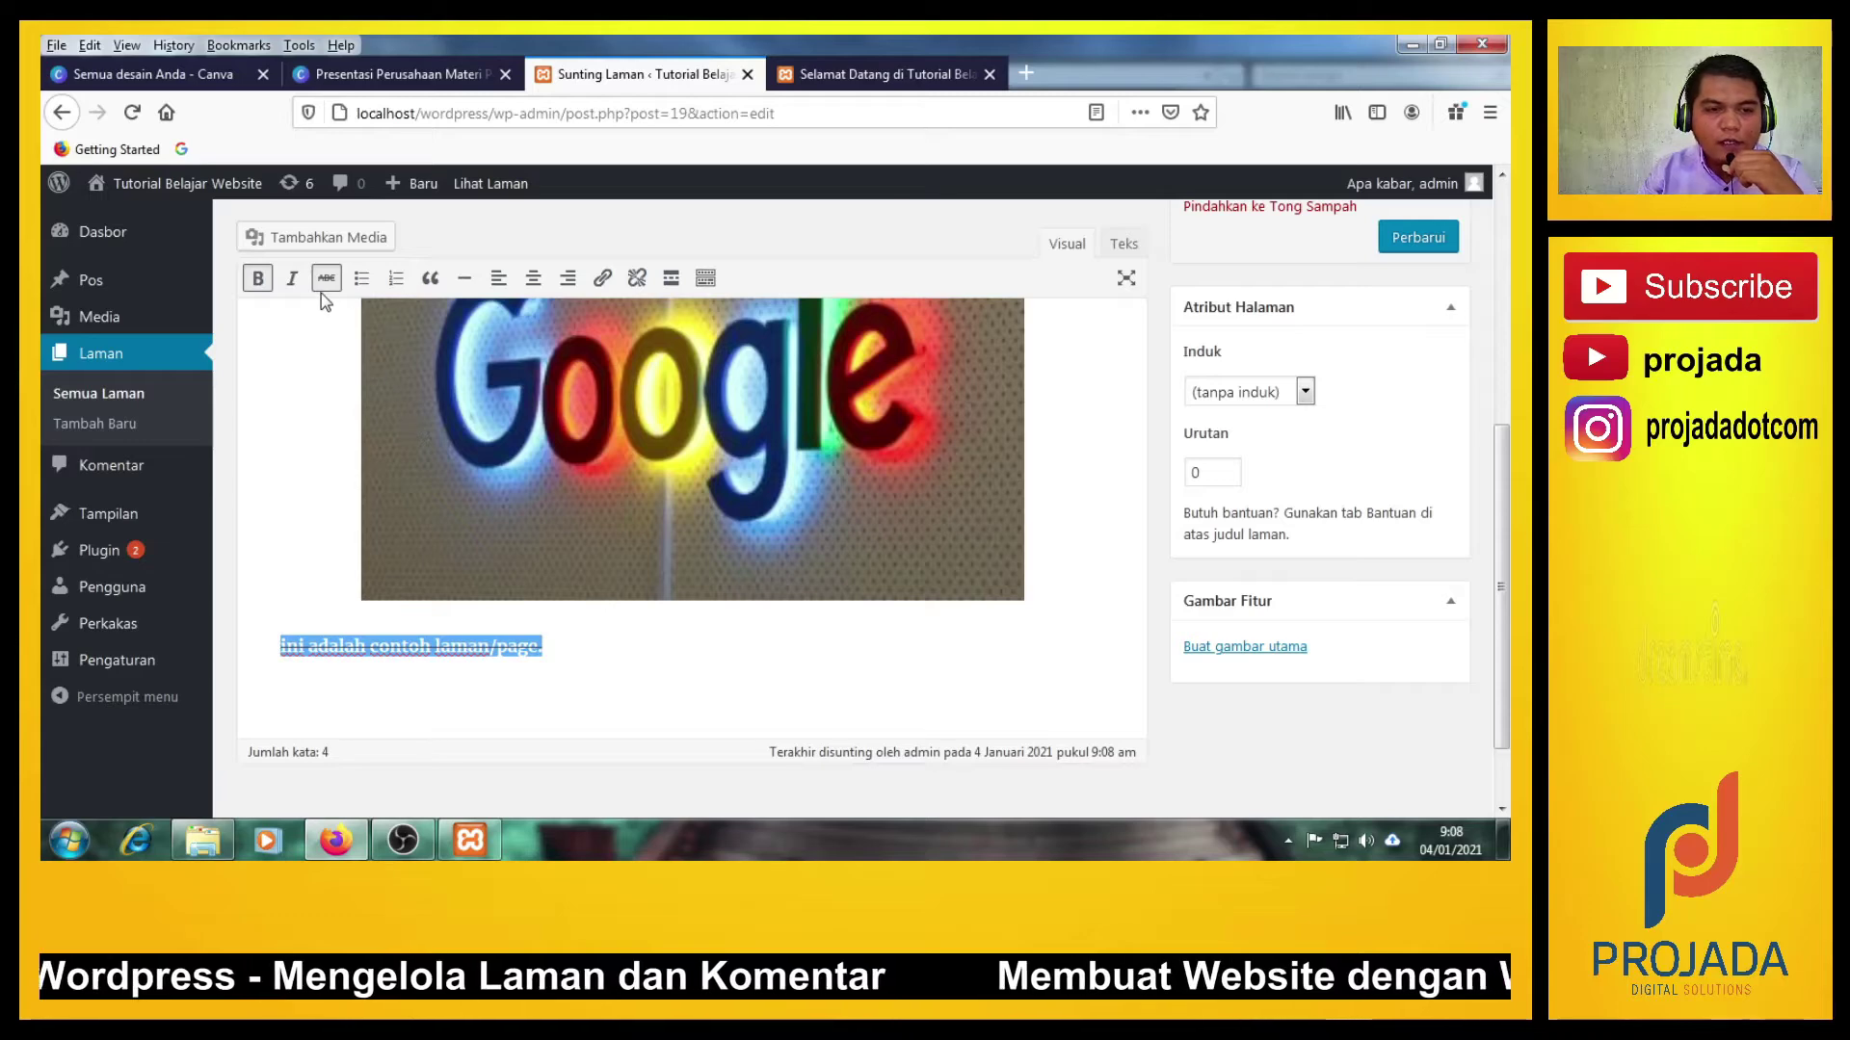
click(294, 280)
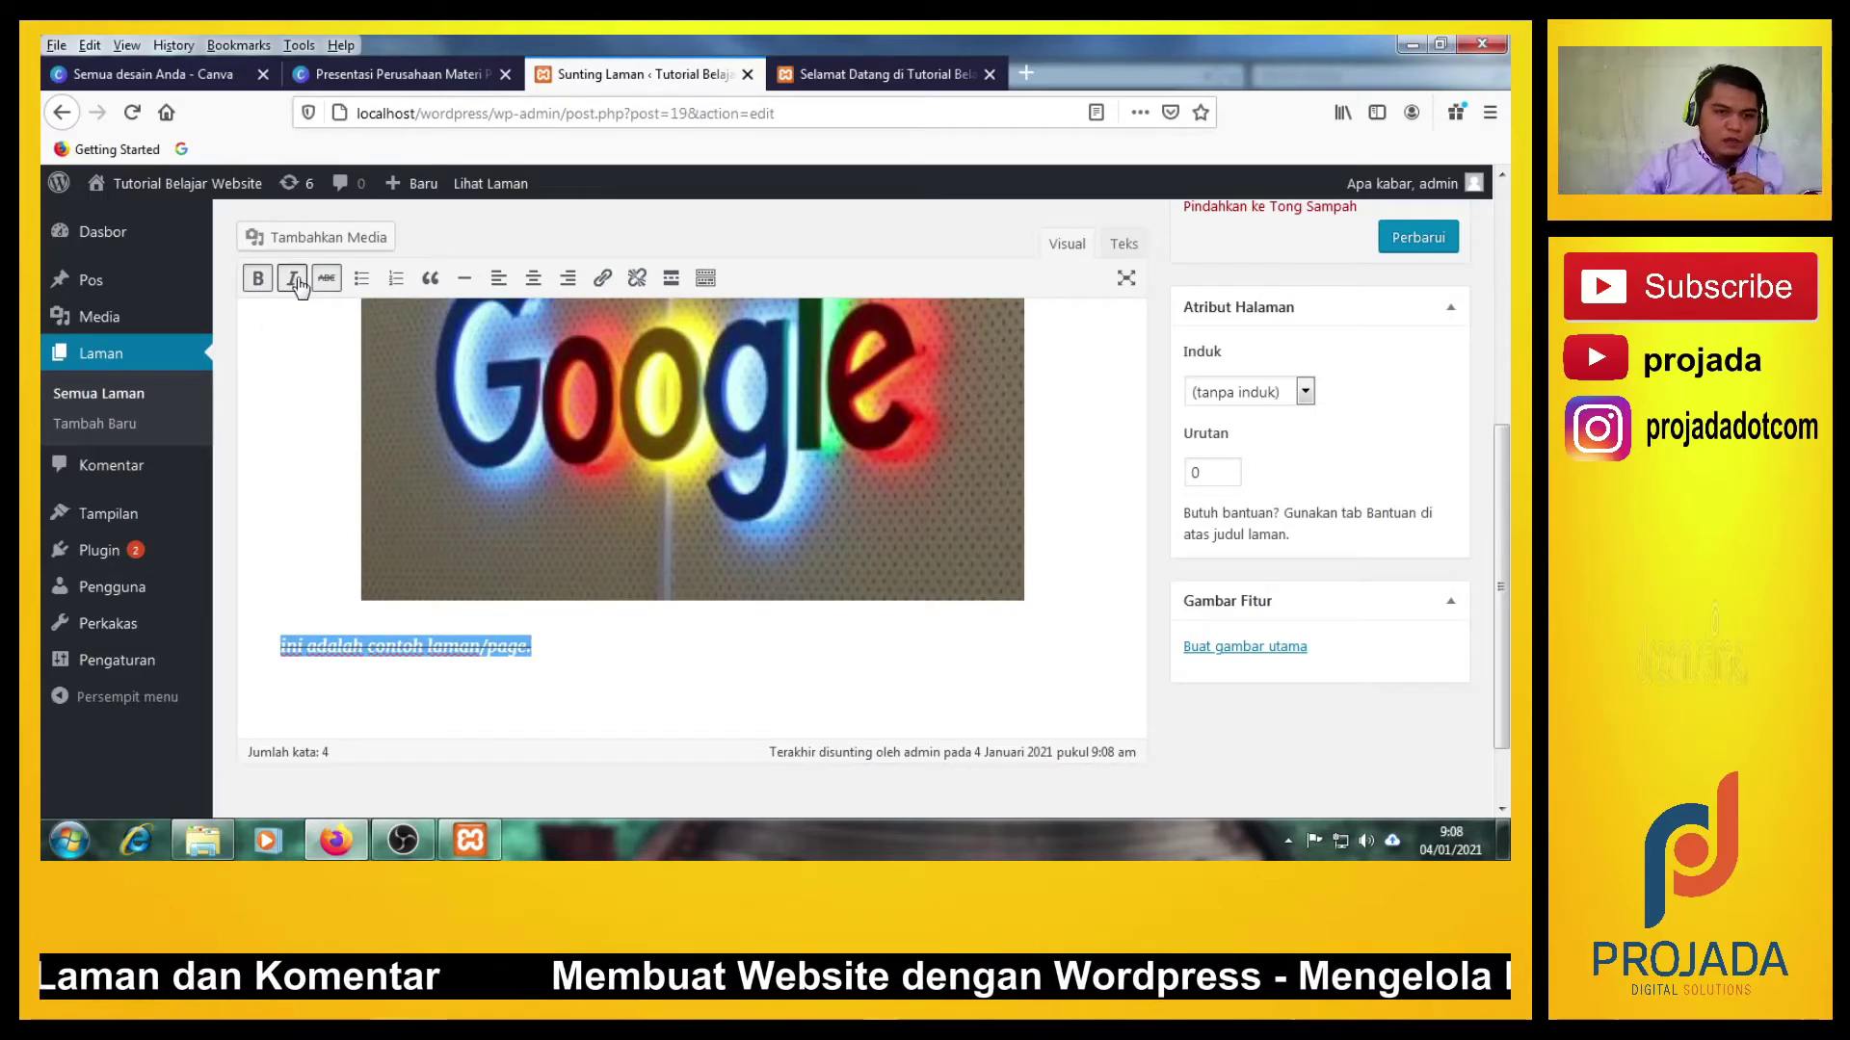
click(295, 279)
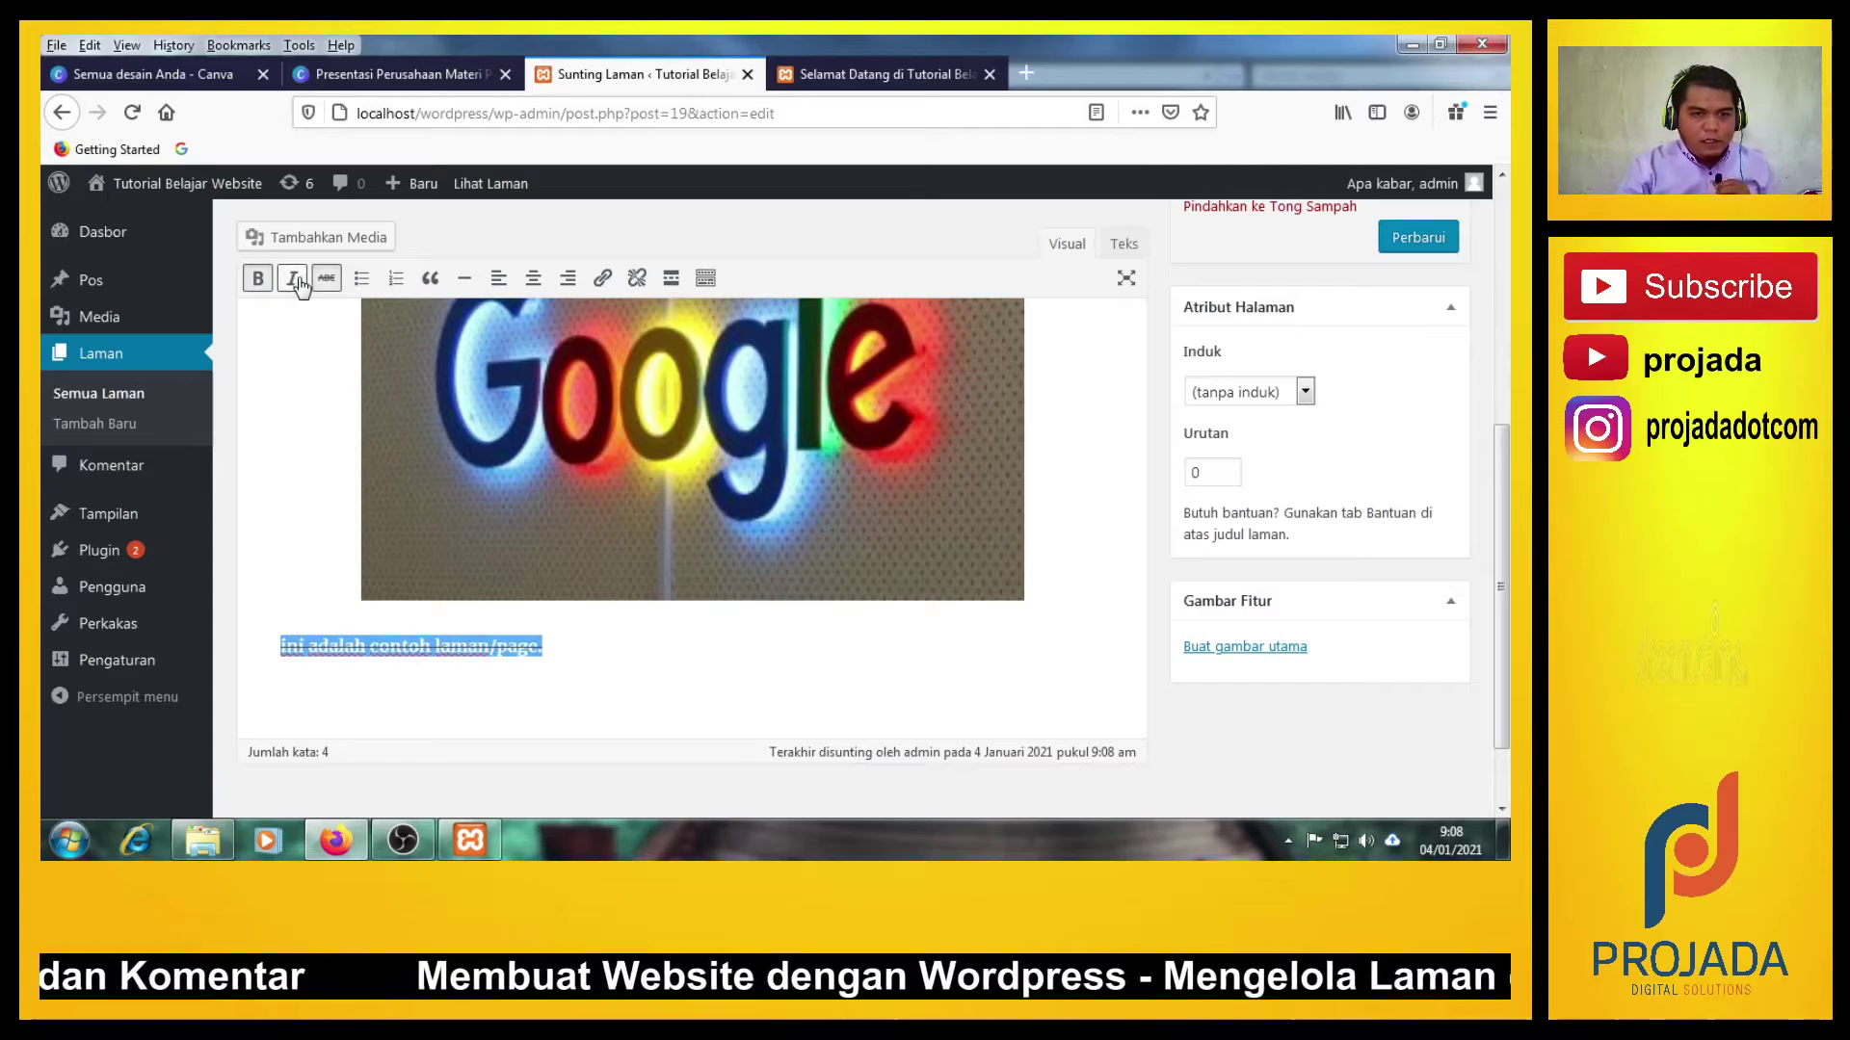
click(326, 278)
key(Up)
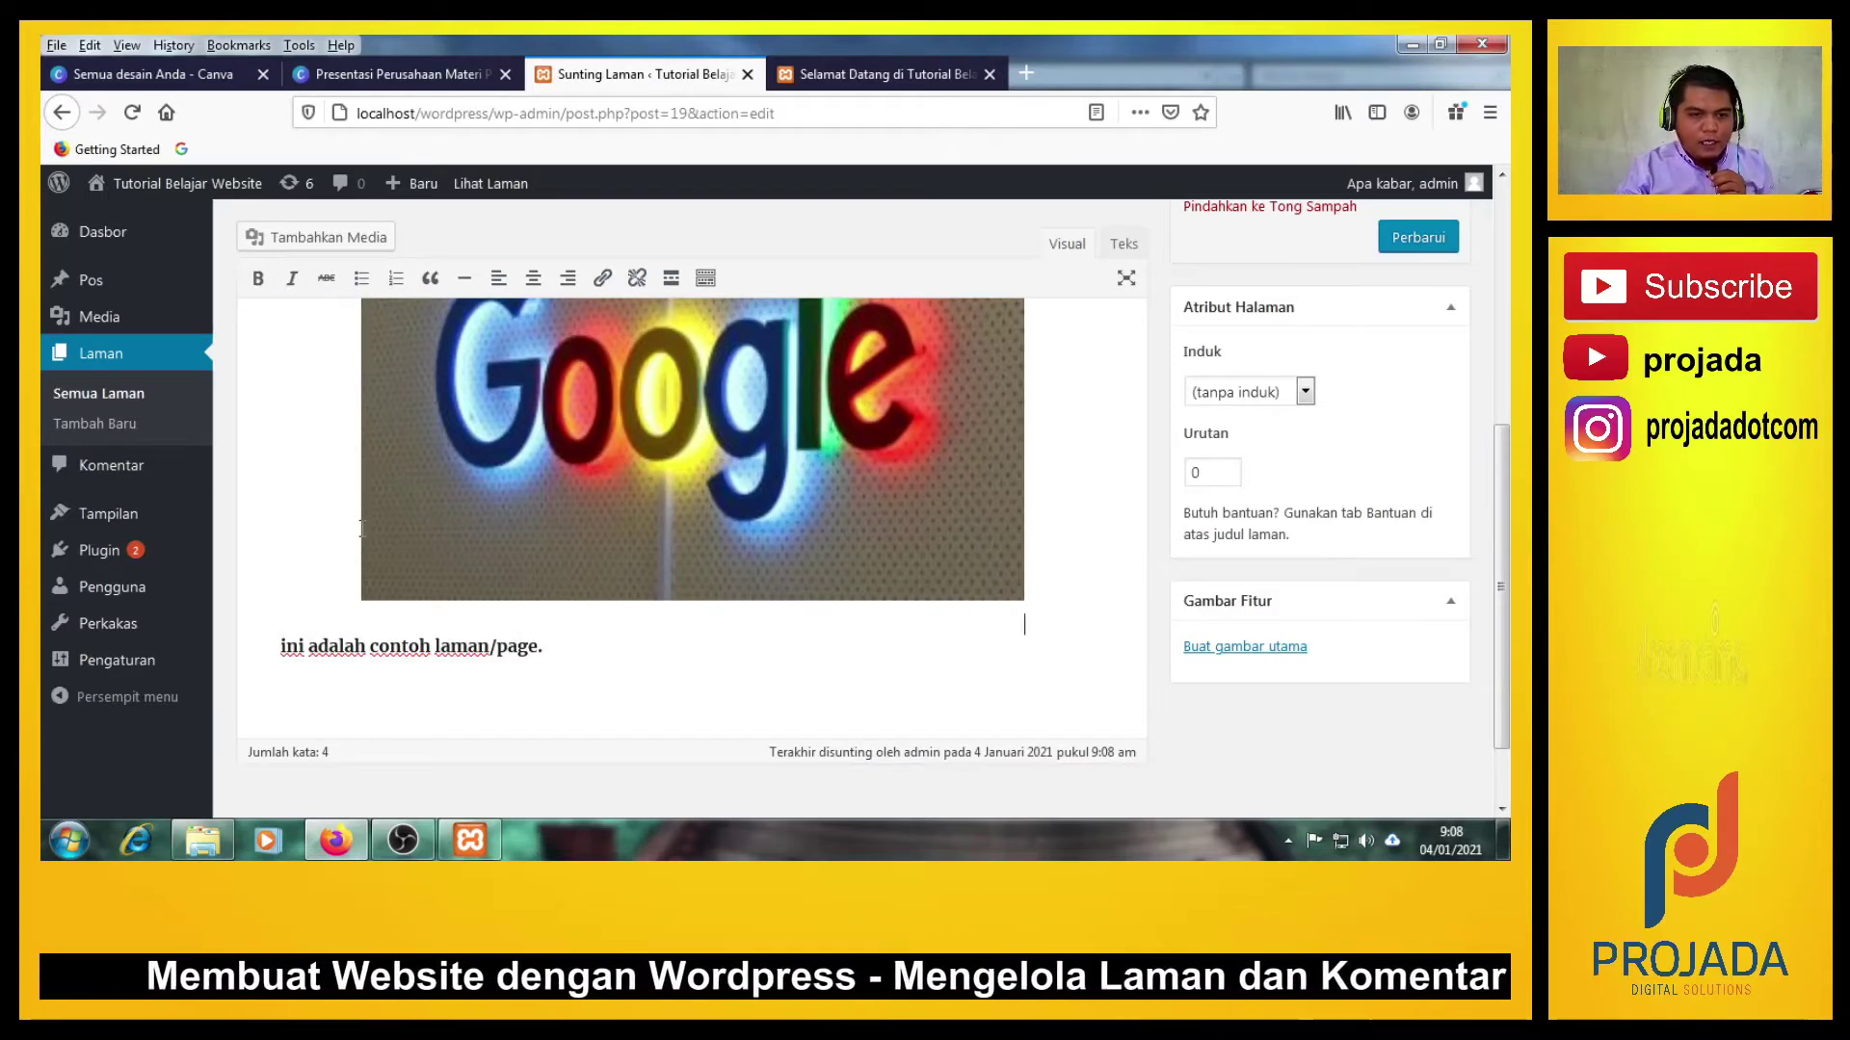
click(292, 662)
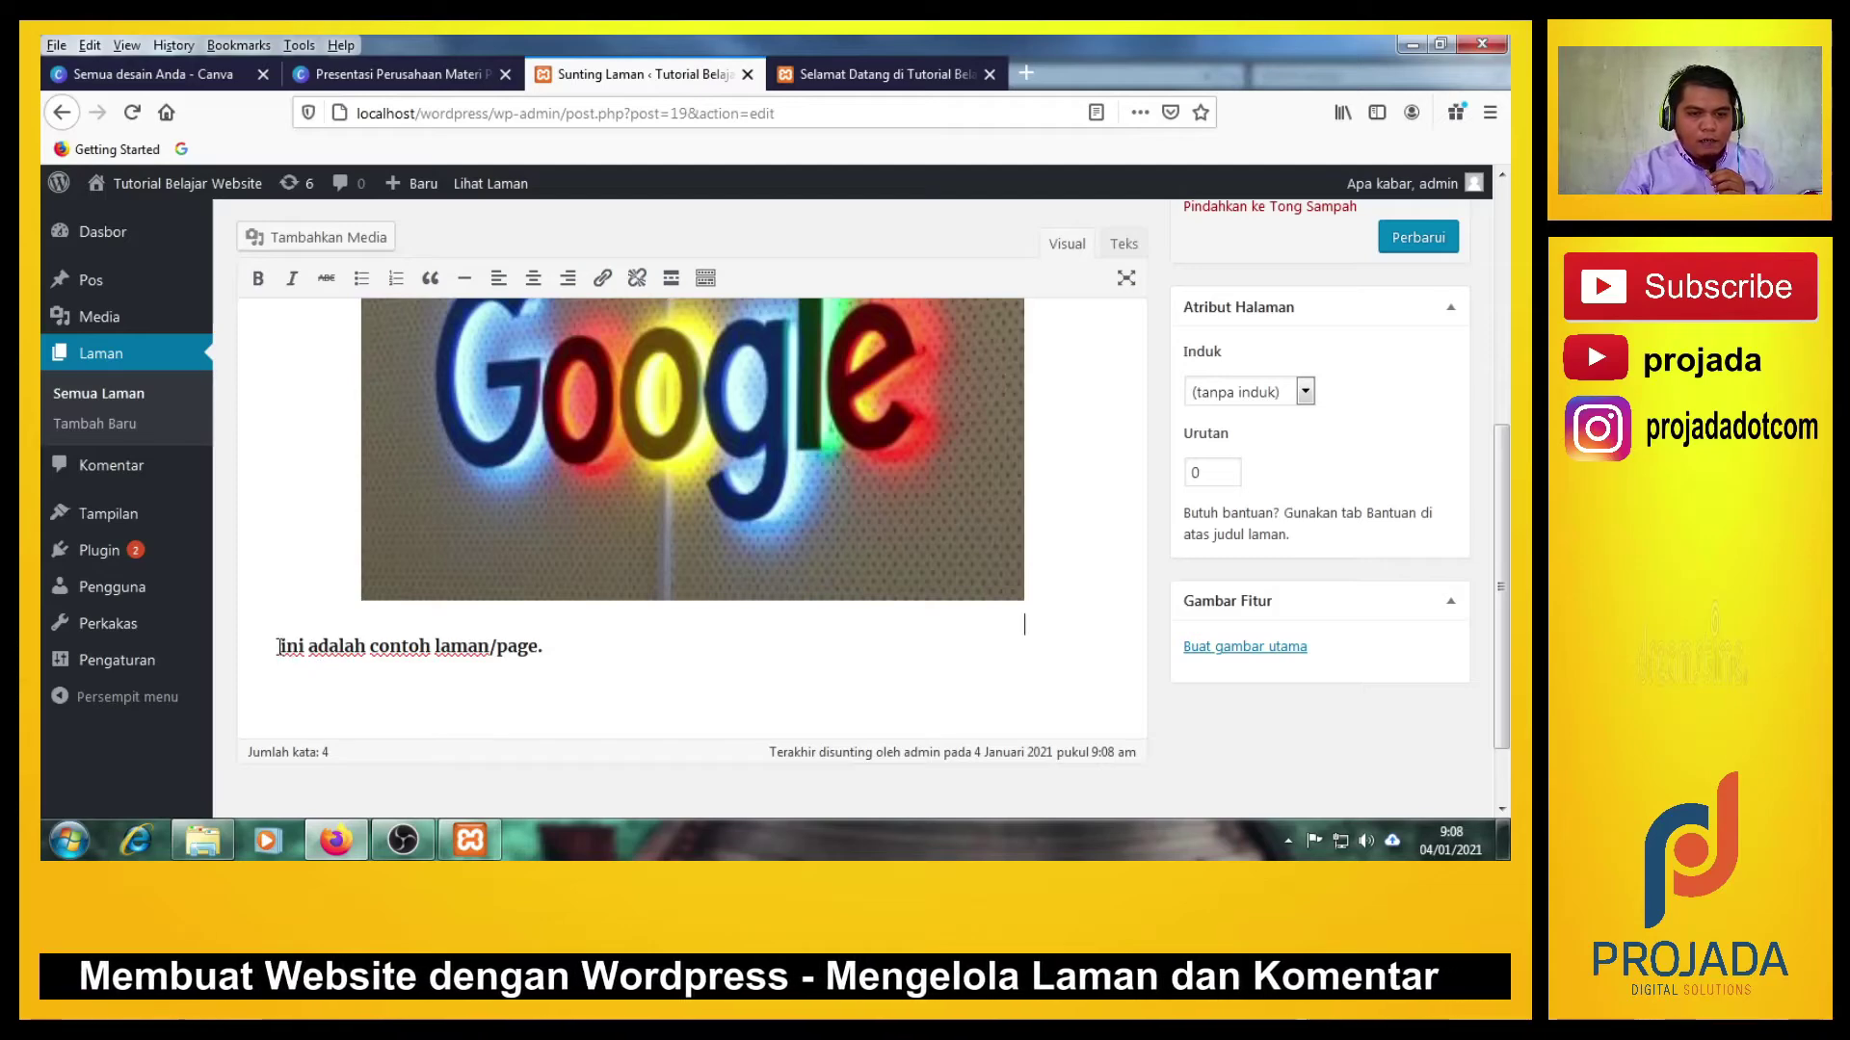
click(536, 281)
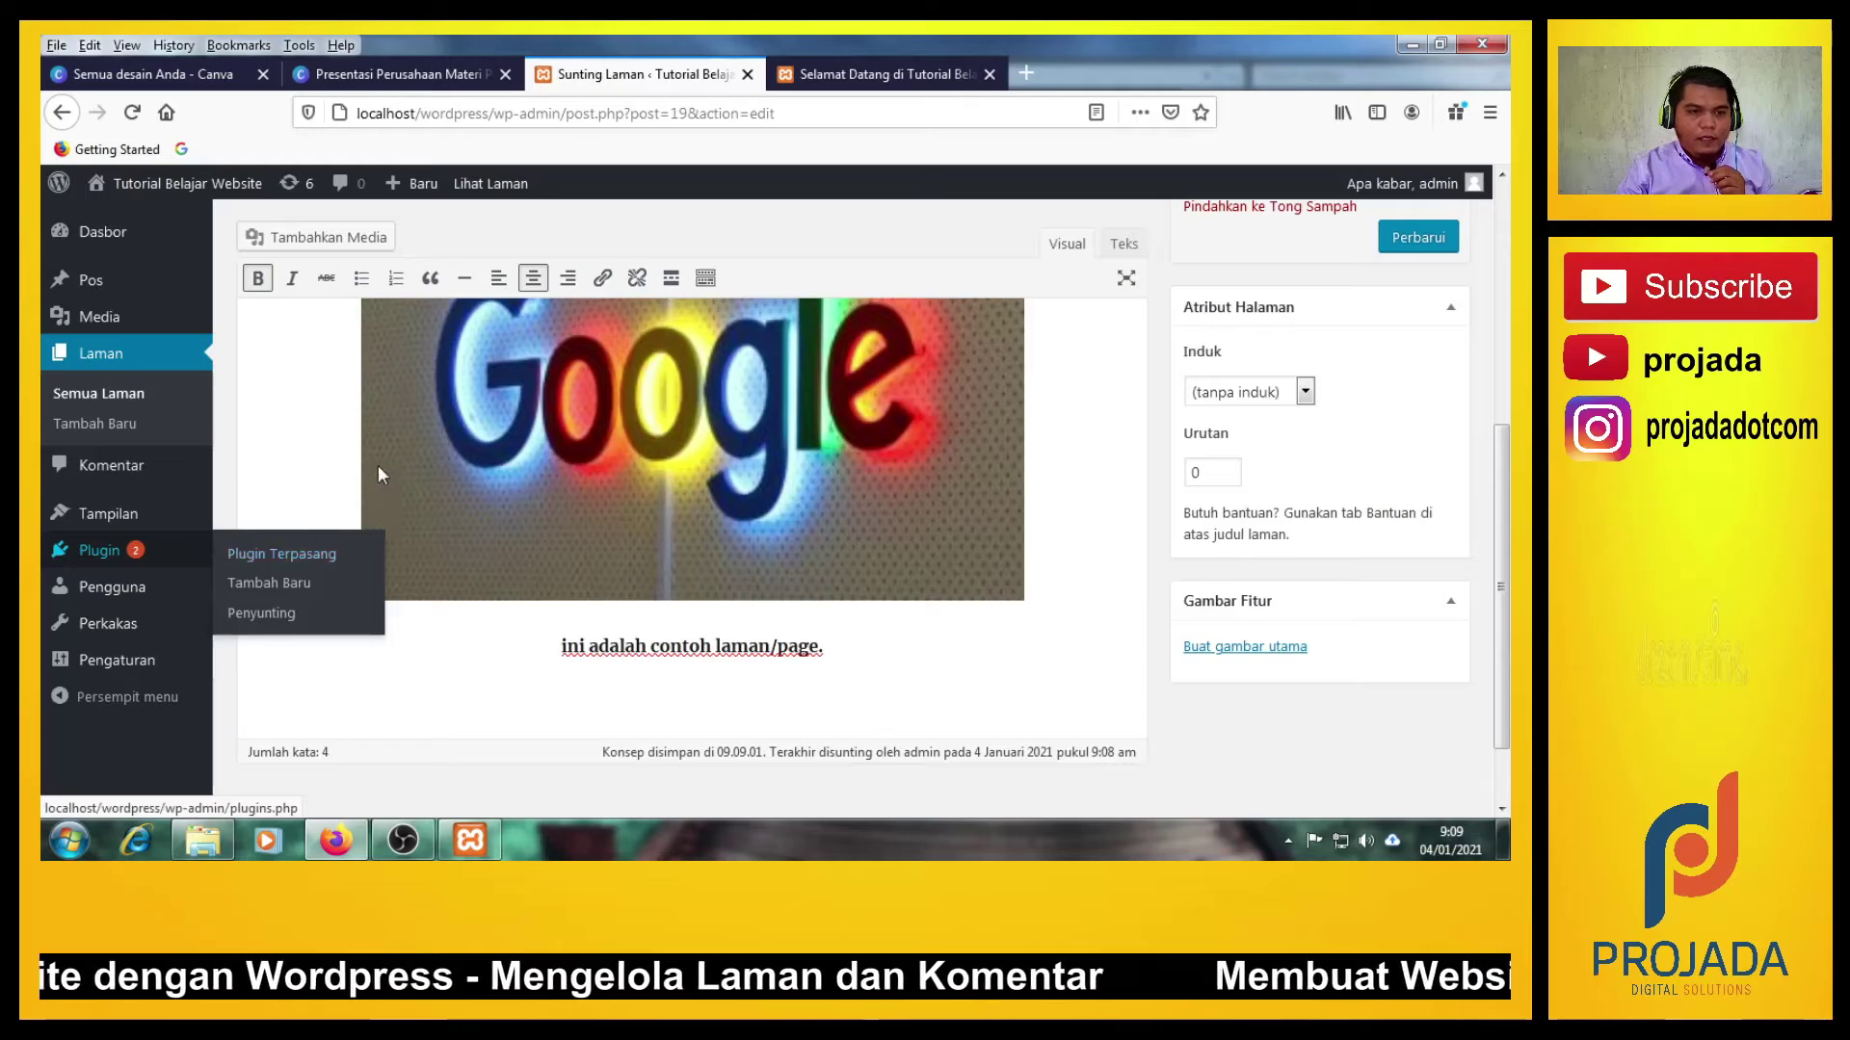
Turn bold off and switch to the live 'Selamat Datang di Tutorial Belajar' page tab.
key(ctrl+b)
scroll(330, 463, up, 5)
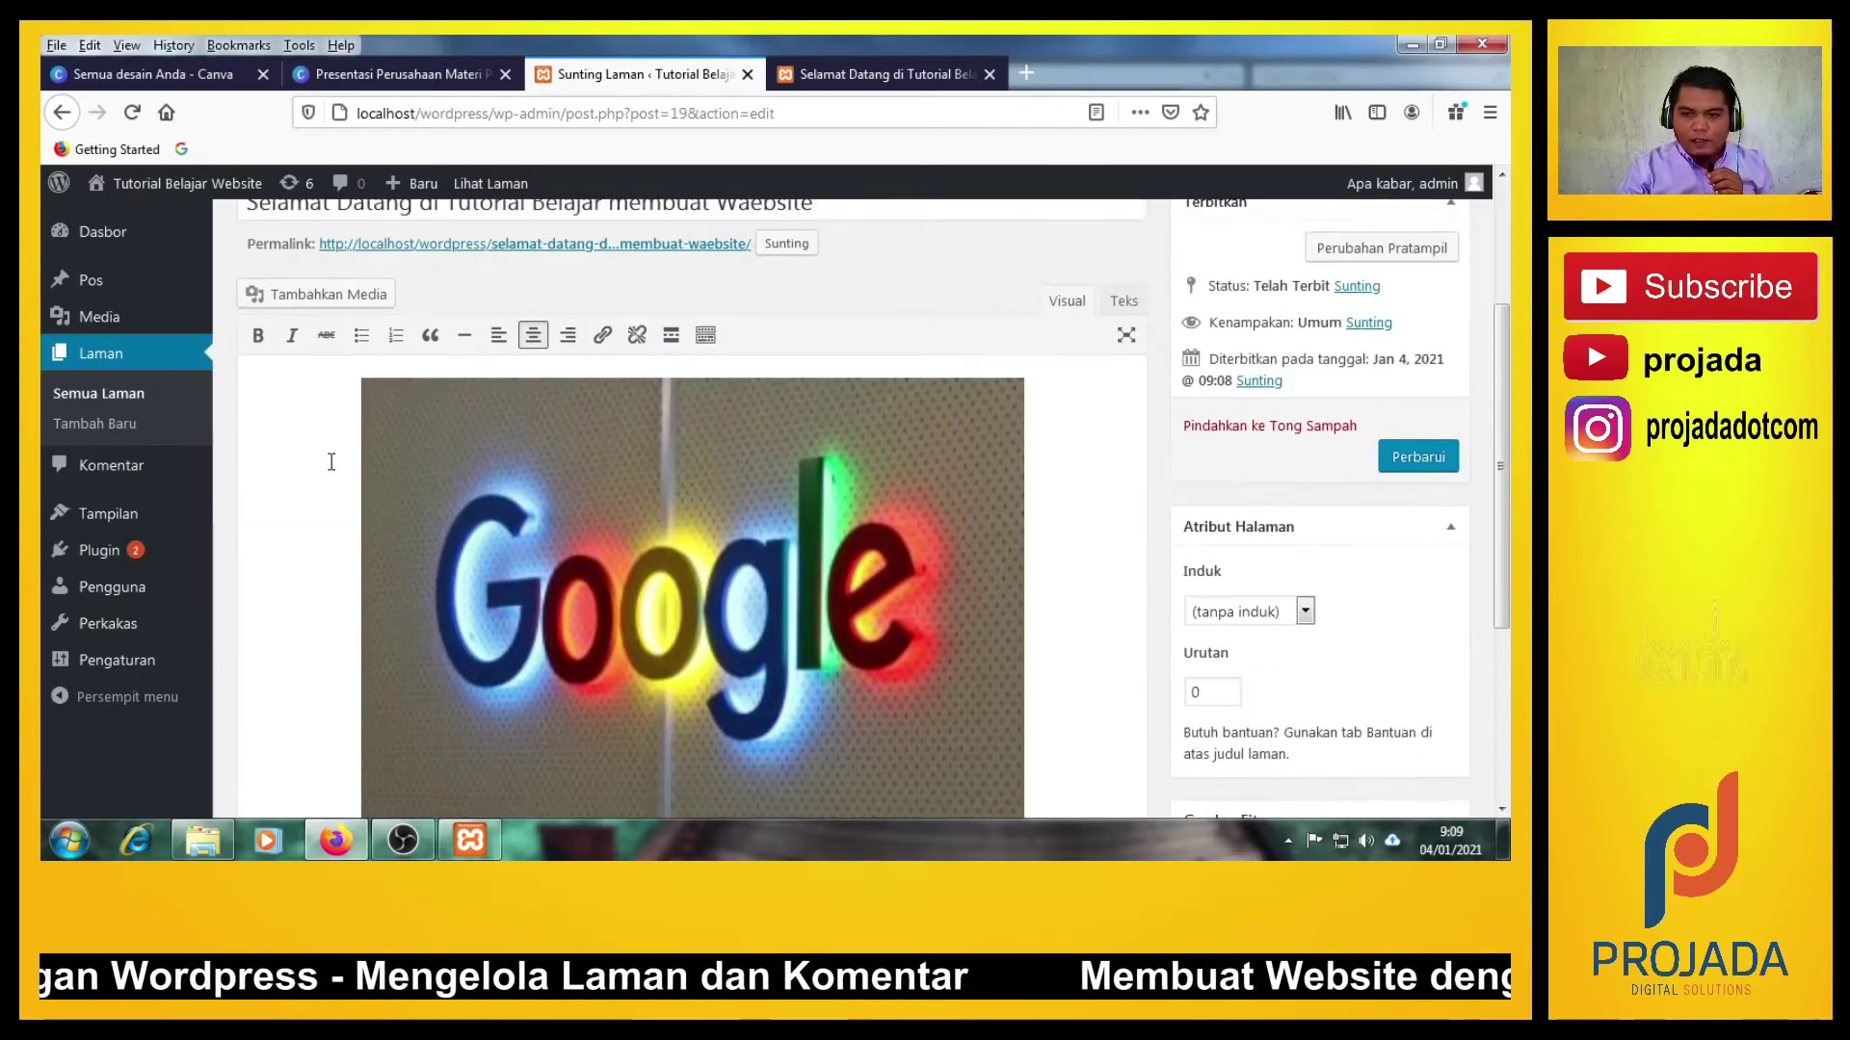
scroll(330, 463, down, 3)
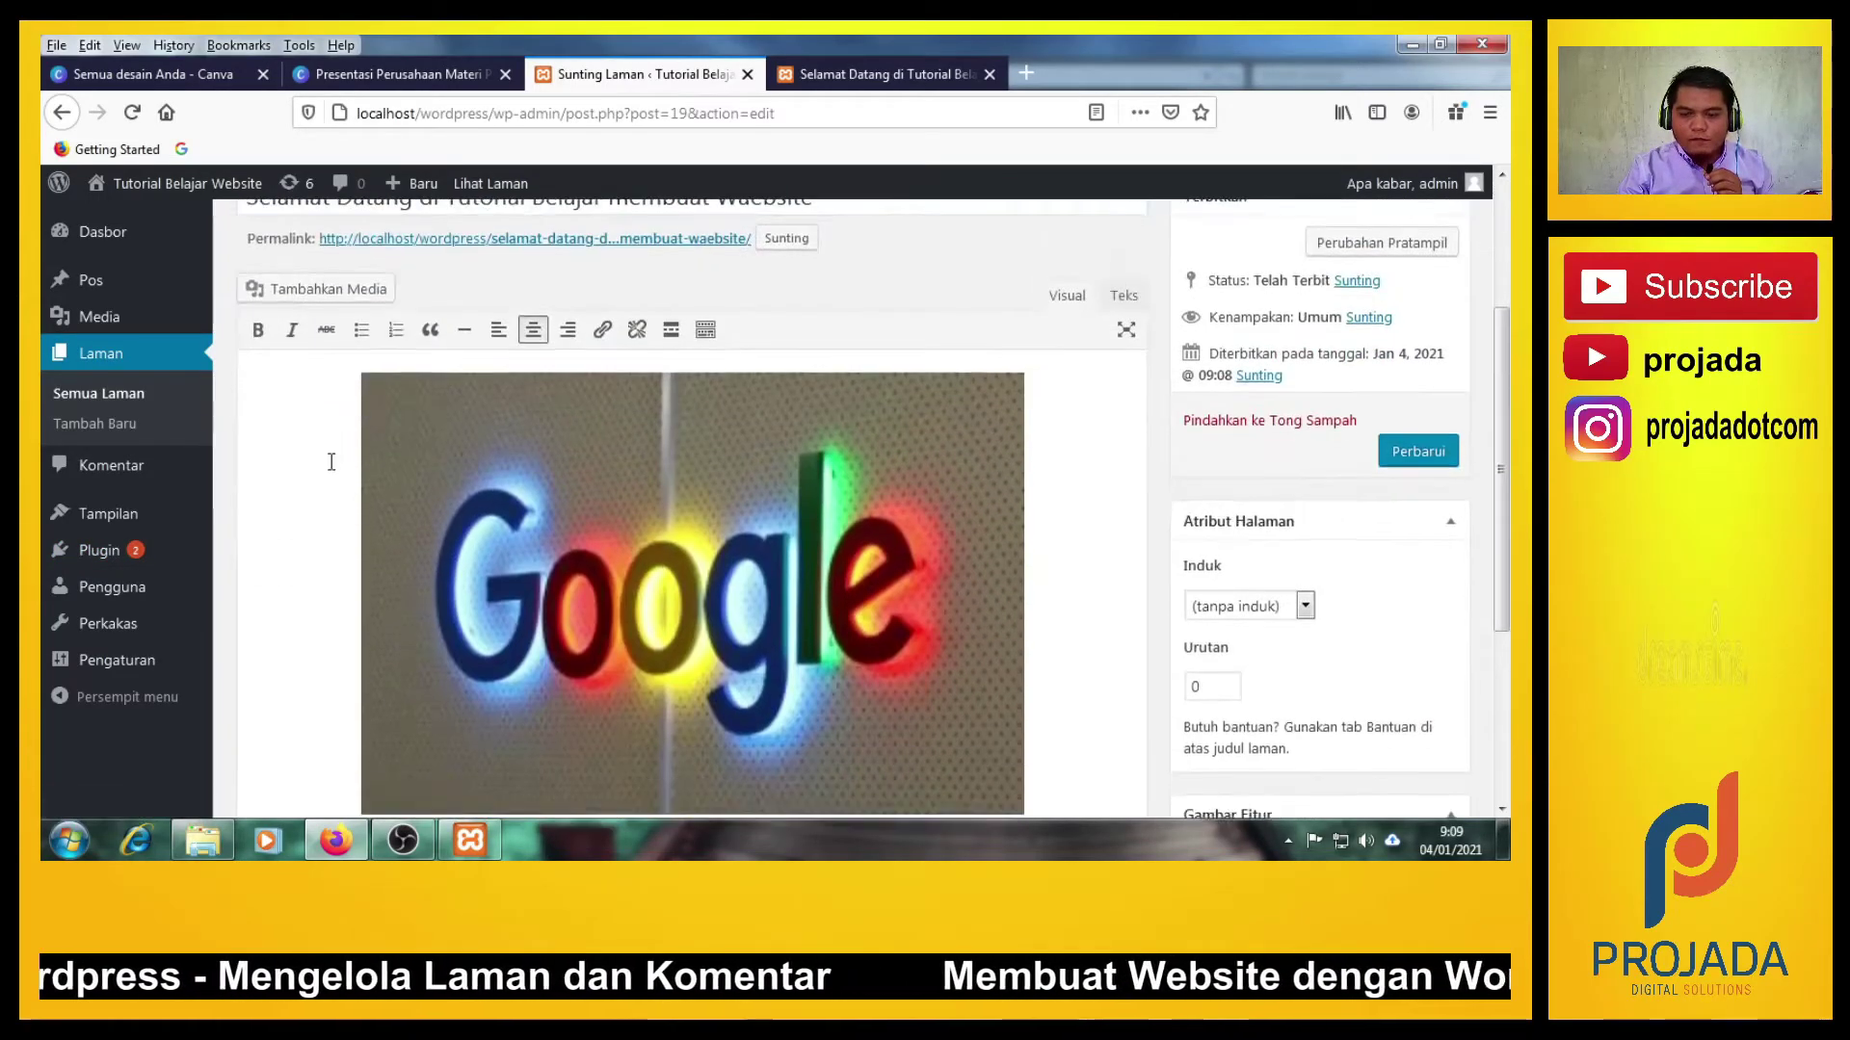
scroll(330, 463, up, 4)
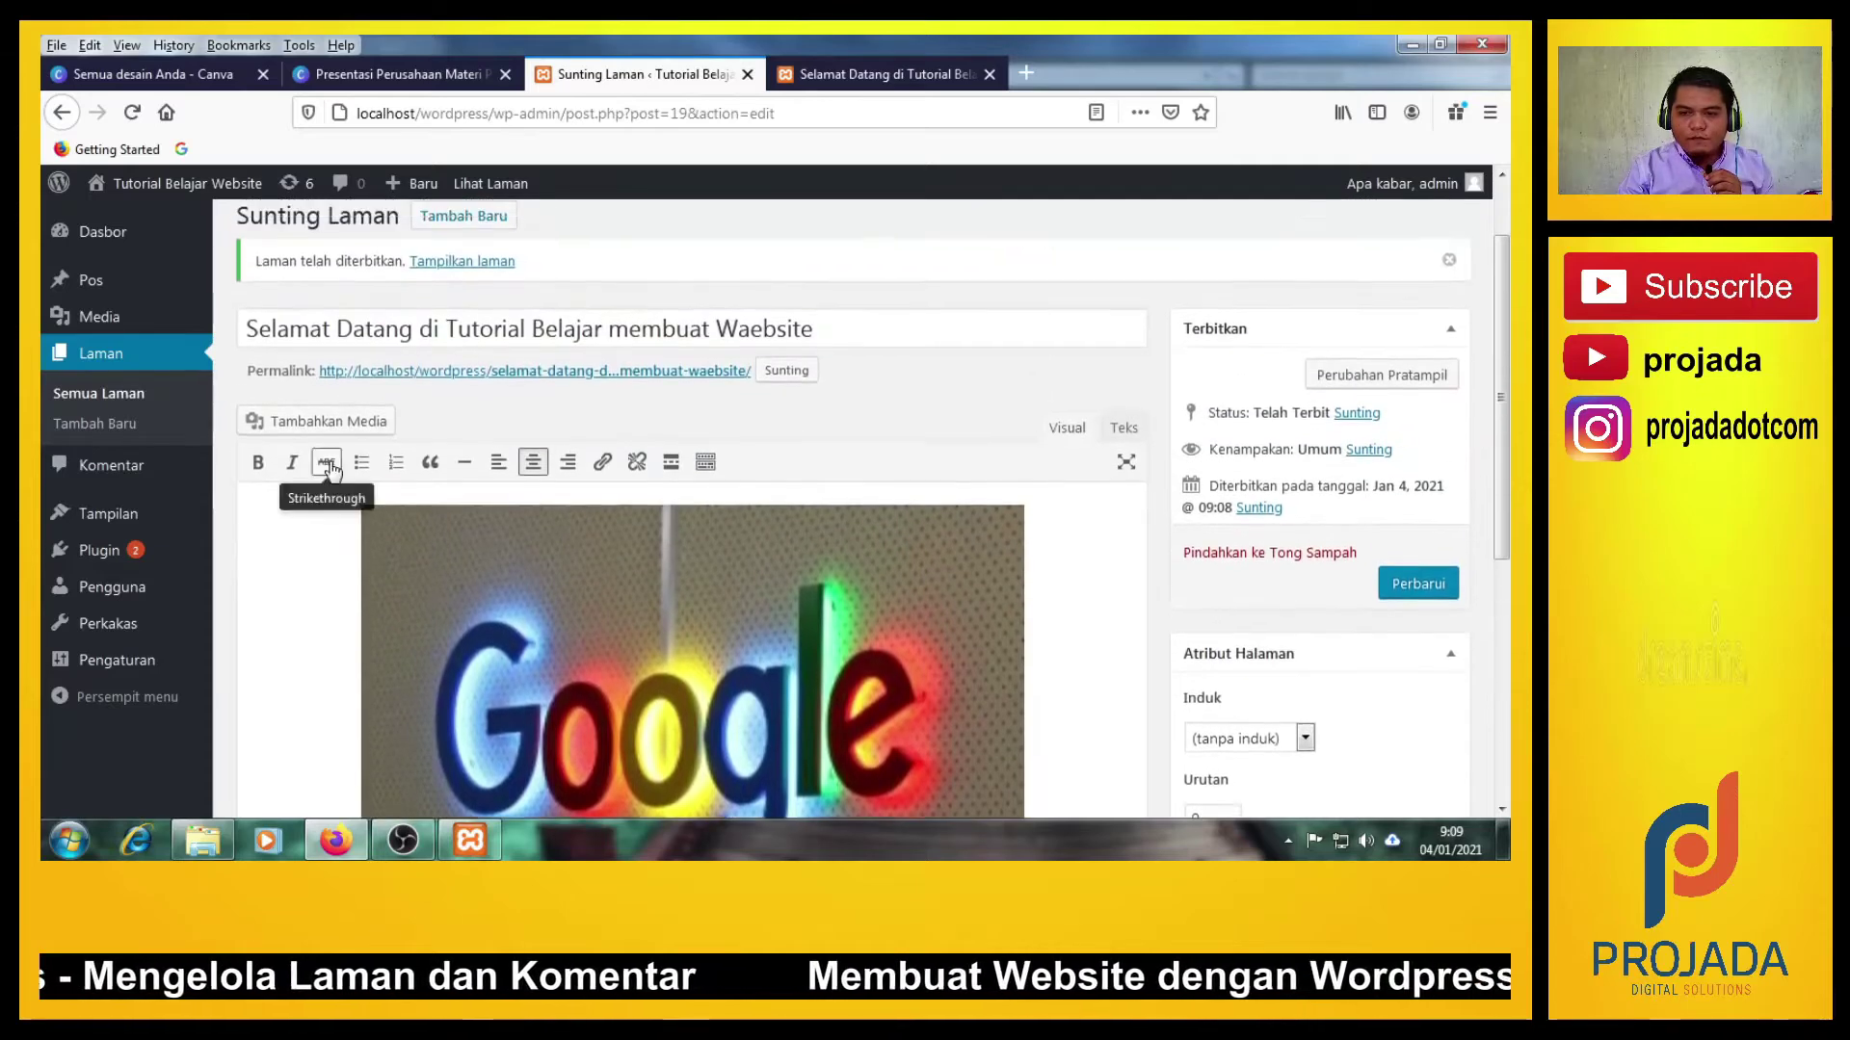
click(879, 73)
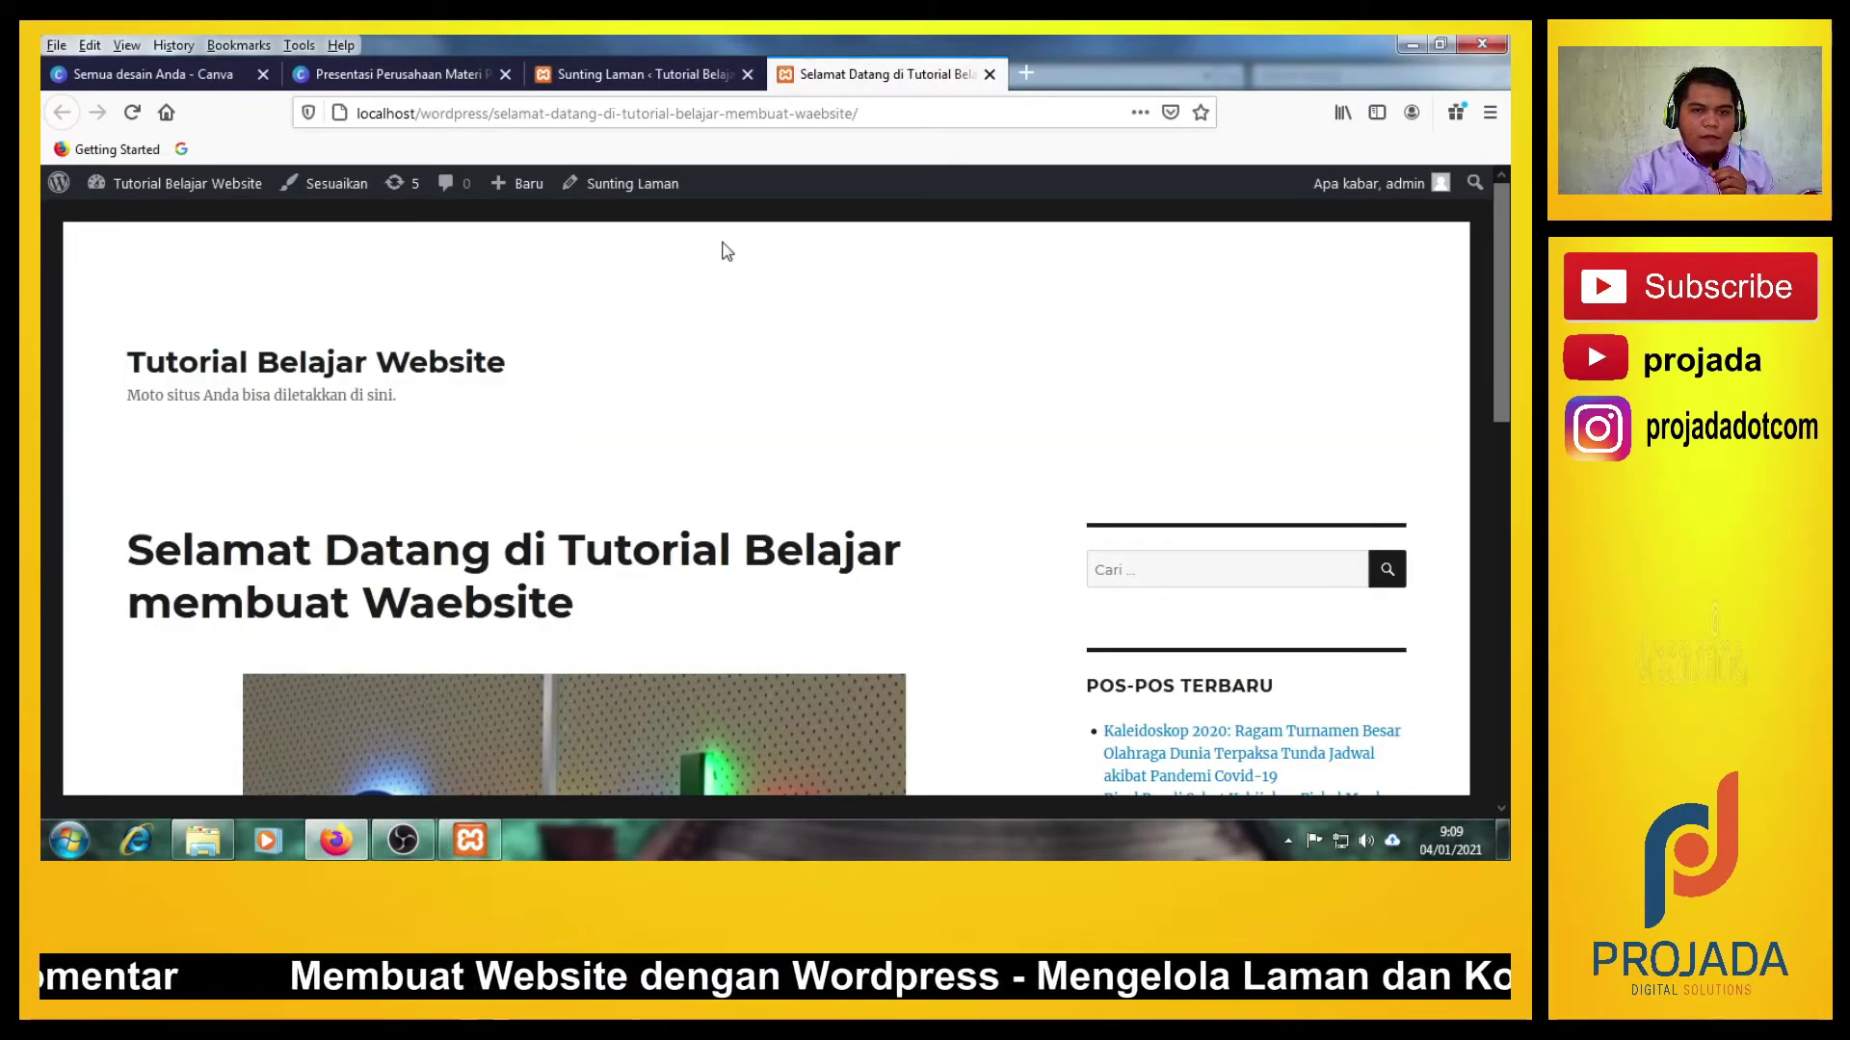
Trim the address back to localhost/wordpress/ and load the site's home page.
mouse_move(213, 195)
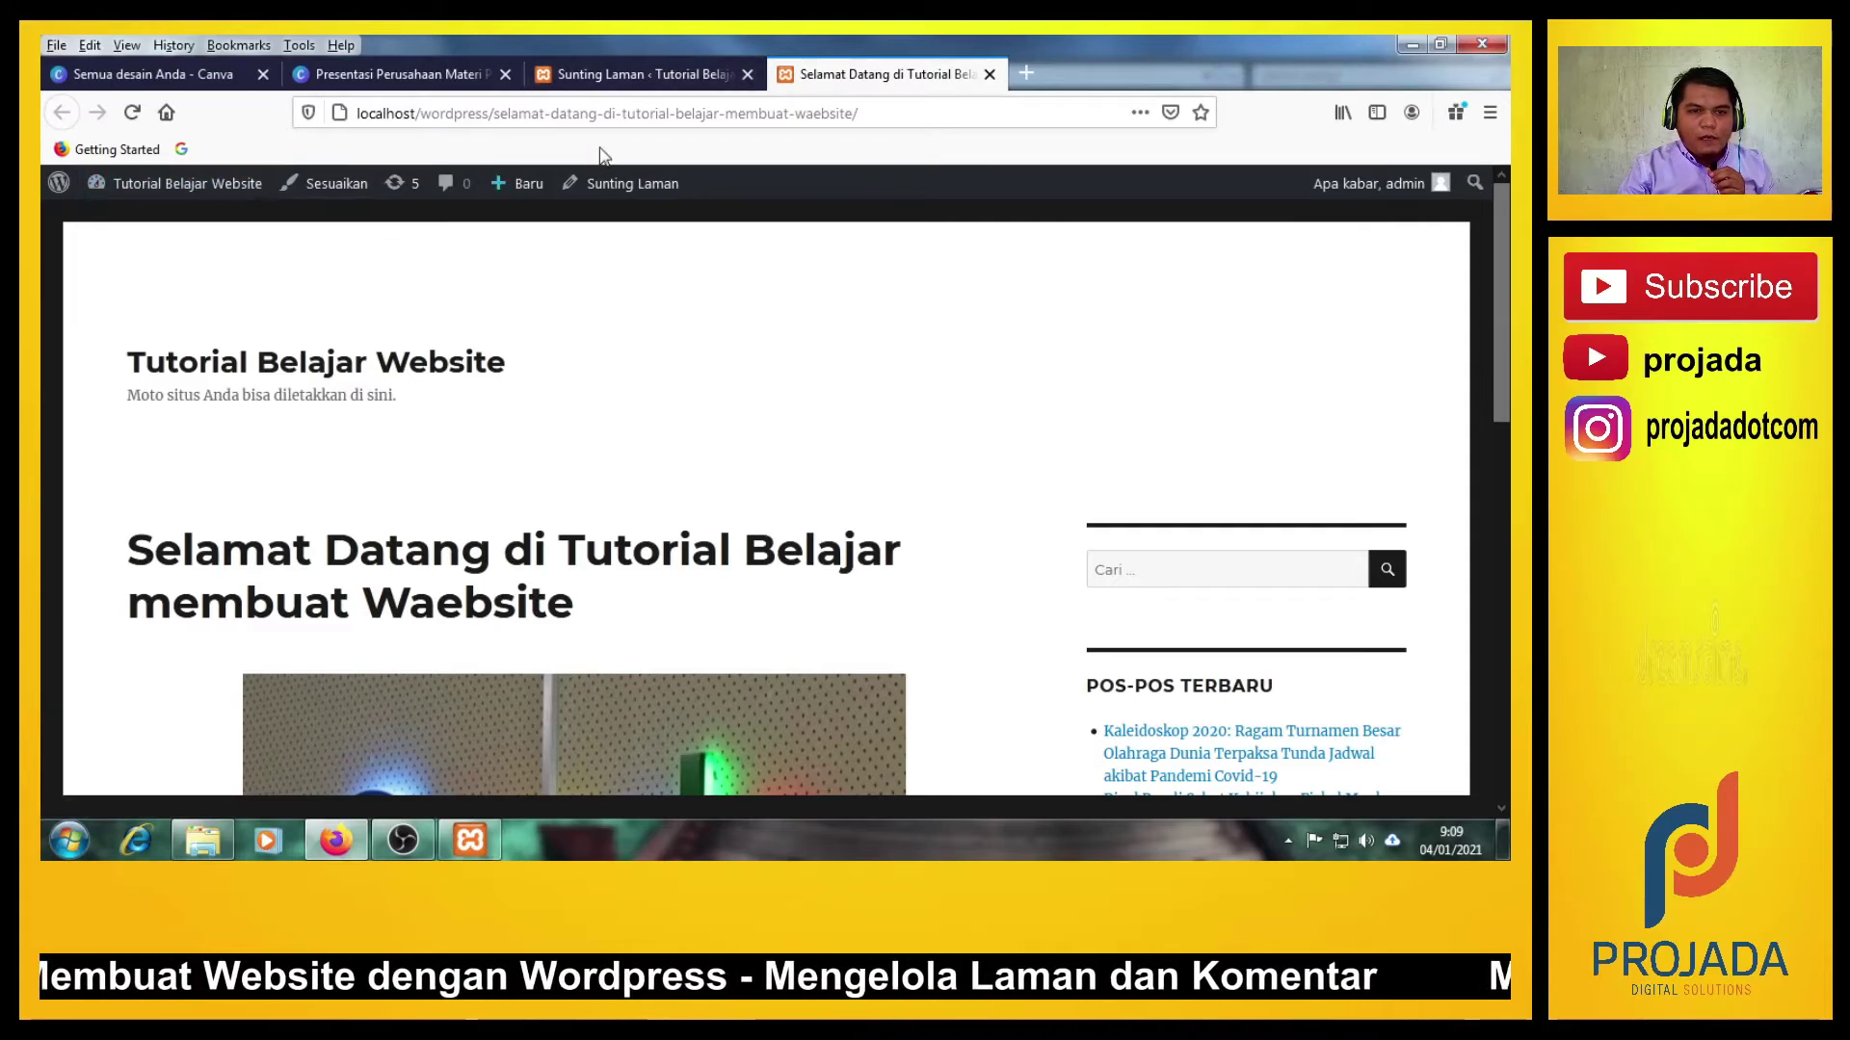
drag(497, 114, 950, 126)
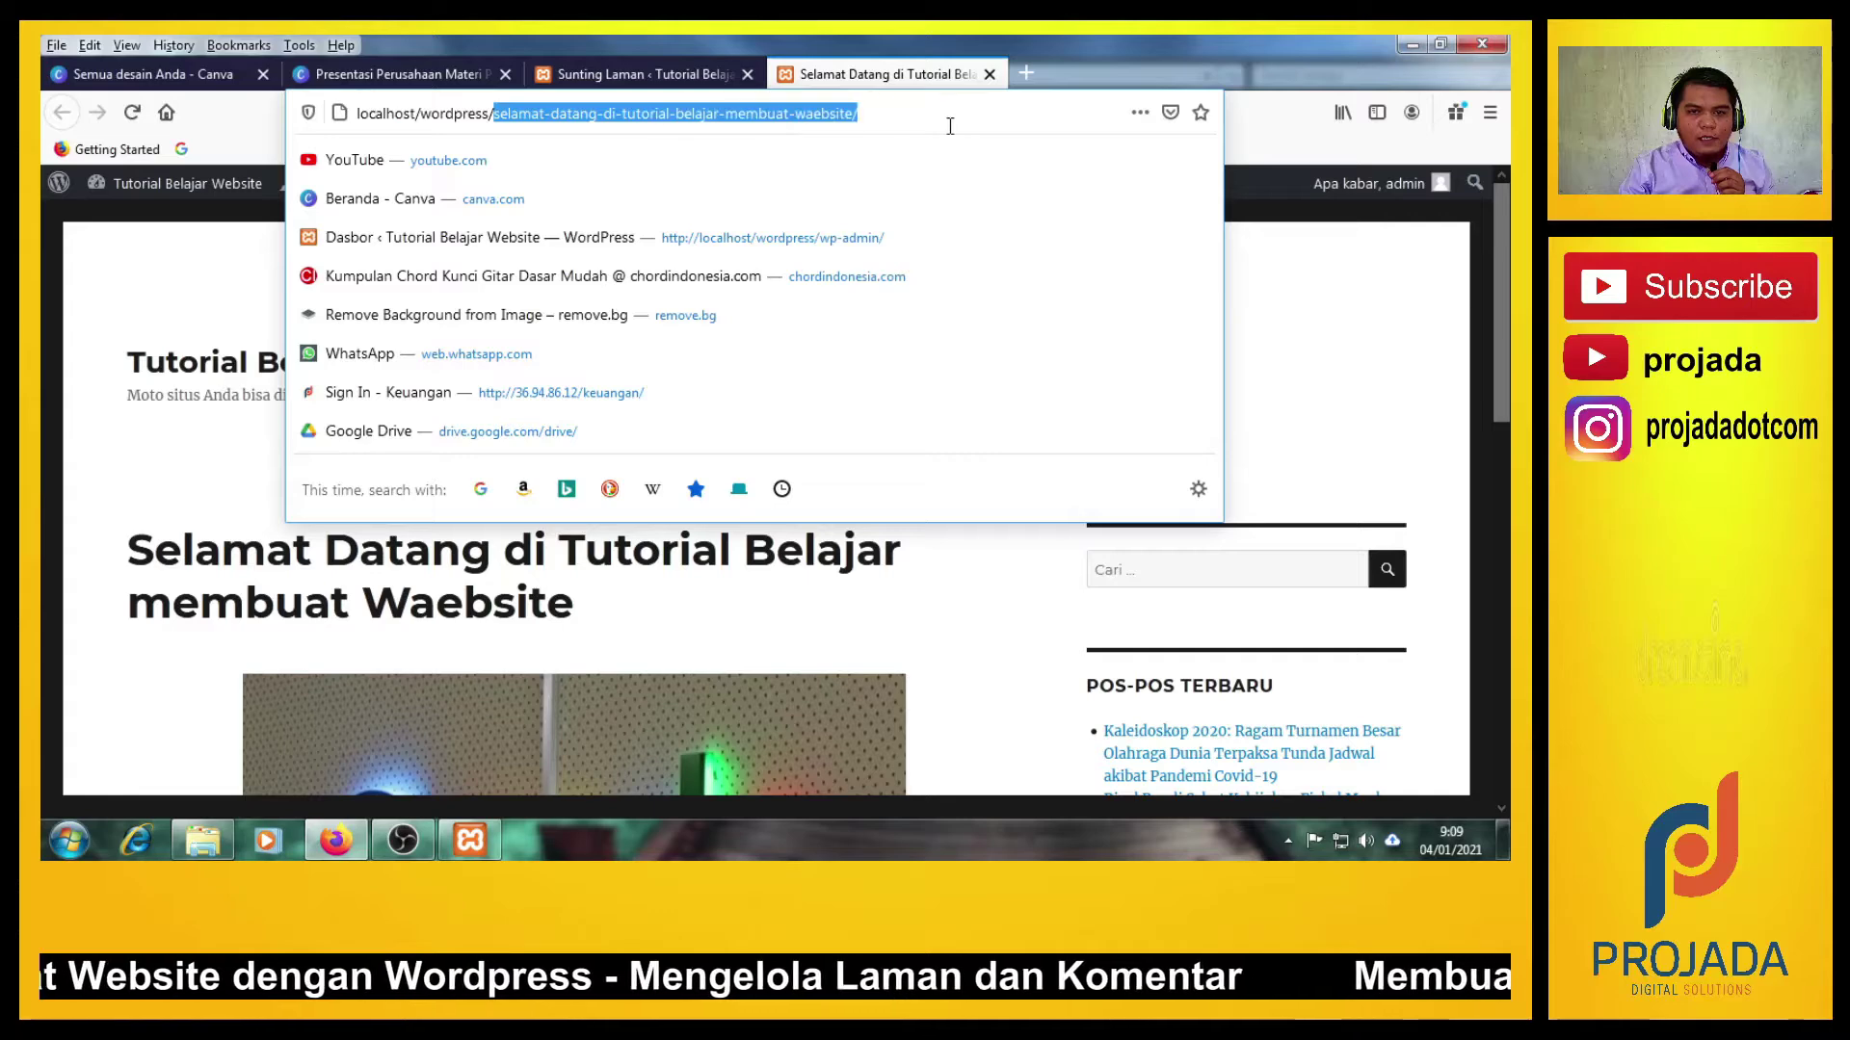
key(BackSpace)
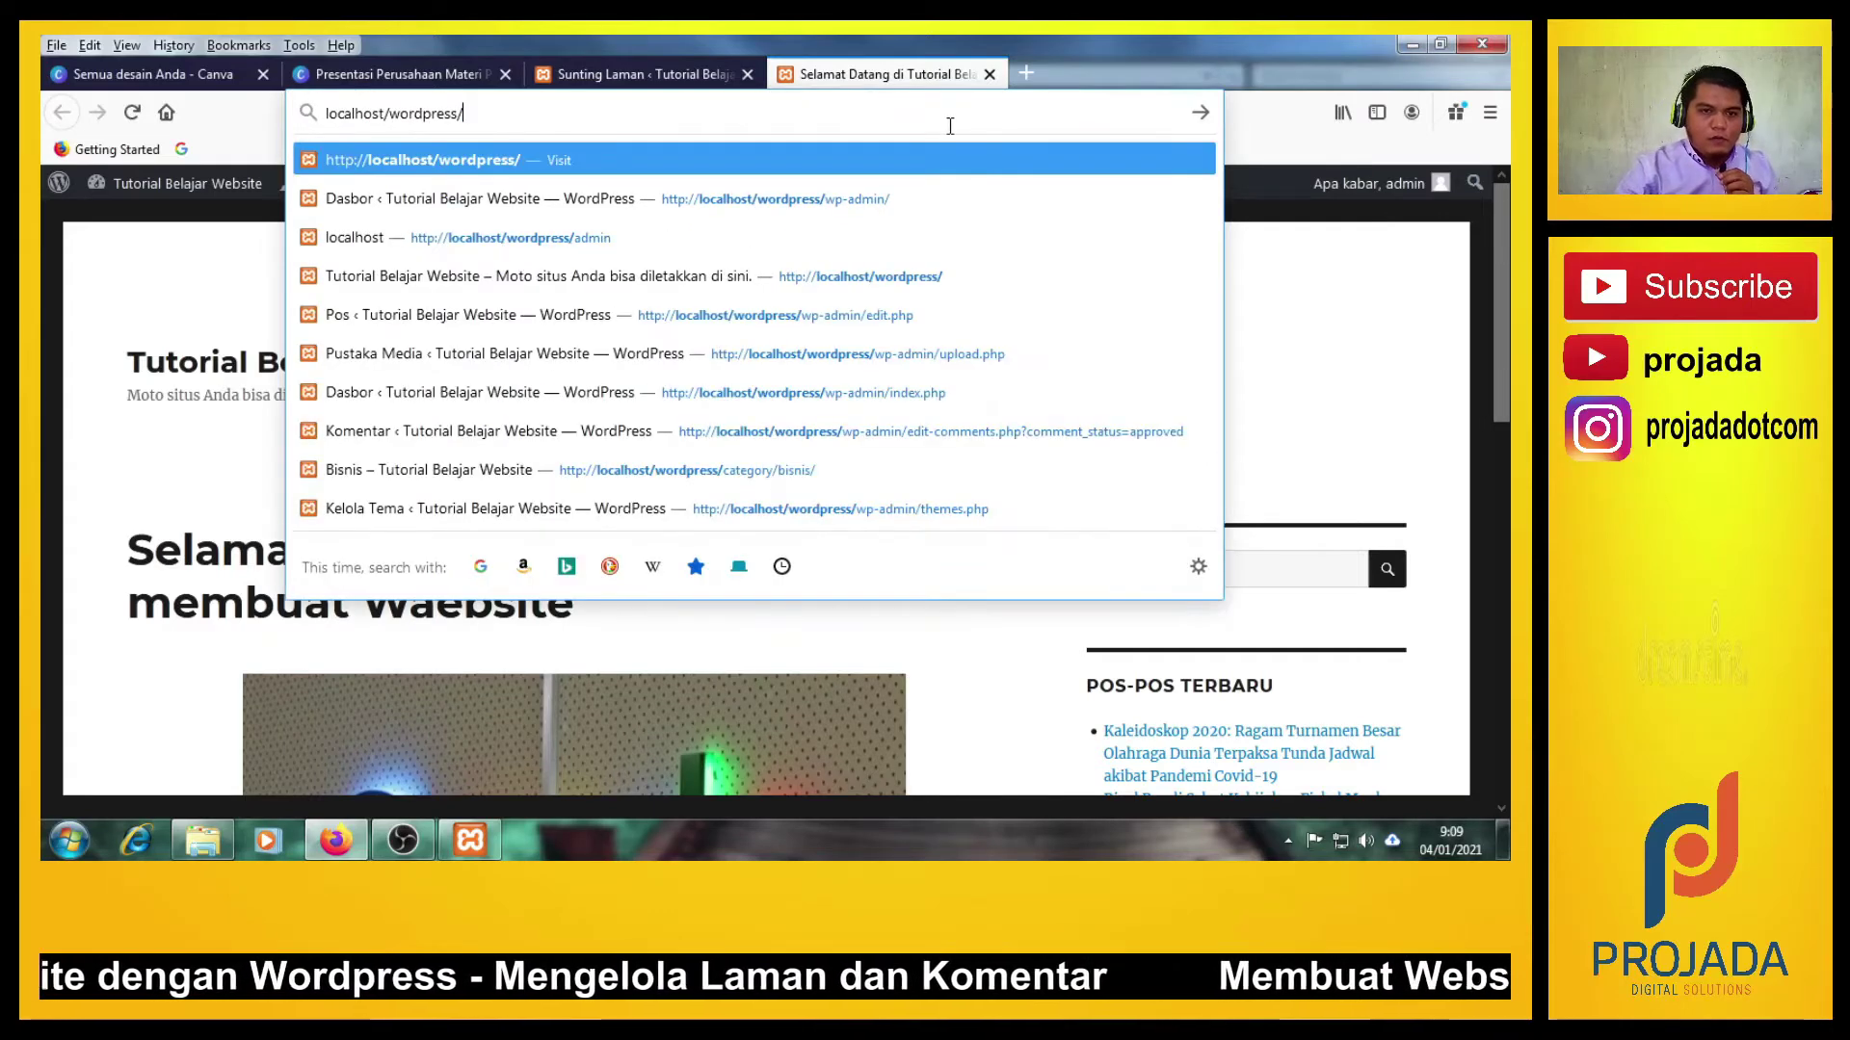
key(Return)
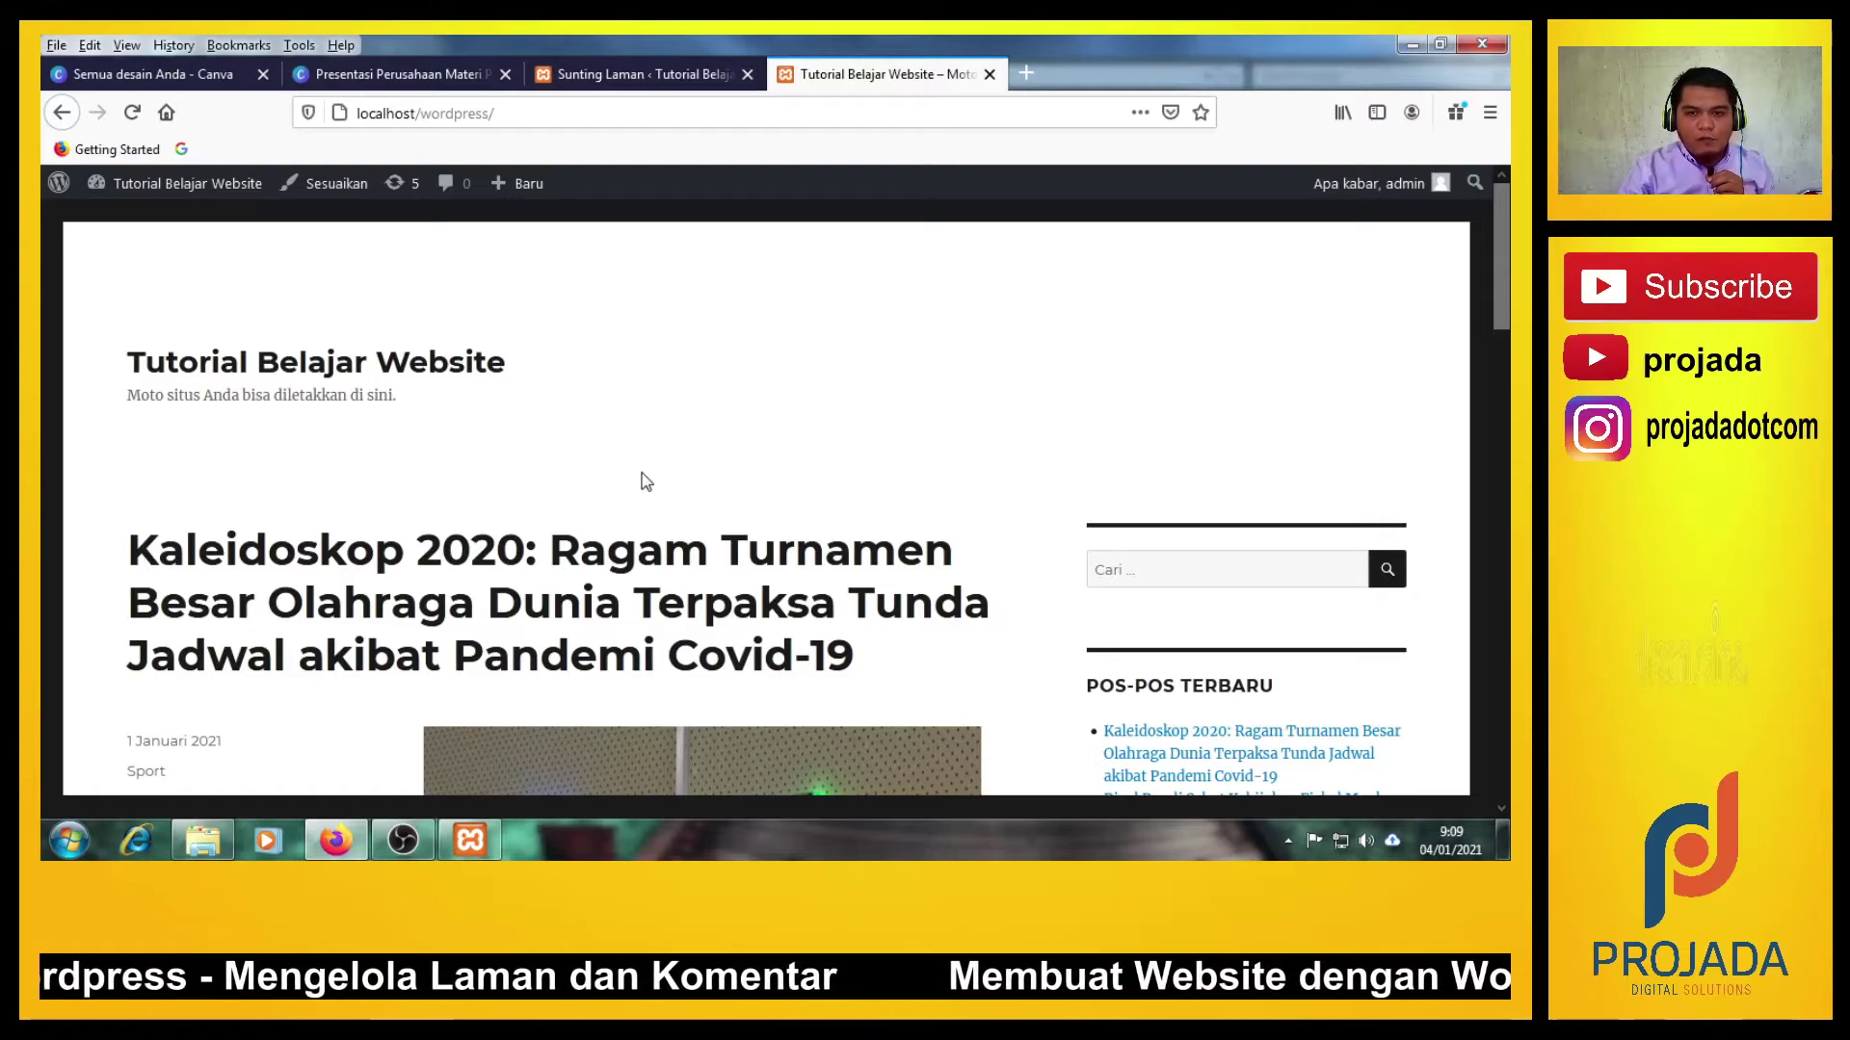
Scroll through the home page's posts, including Kaleidoskop 2020 and the Rizal Ramli post.
scroll(641, 473, down, 15)
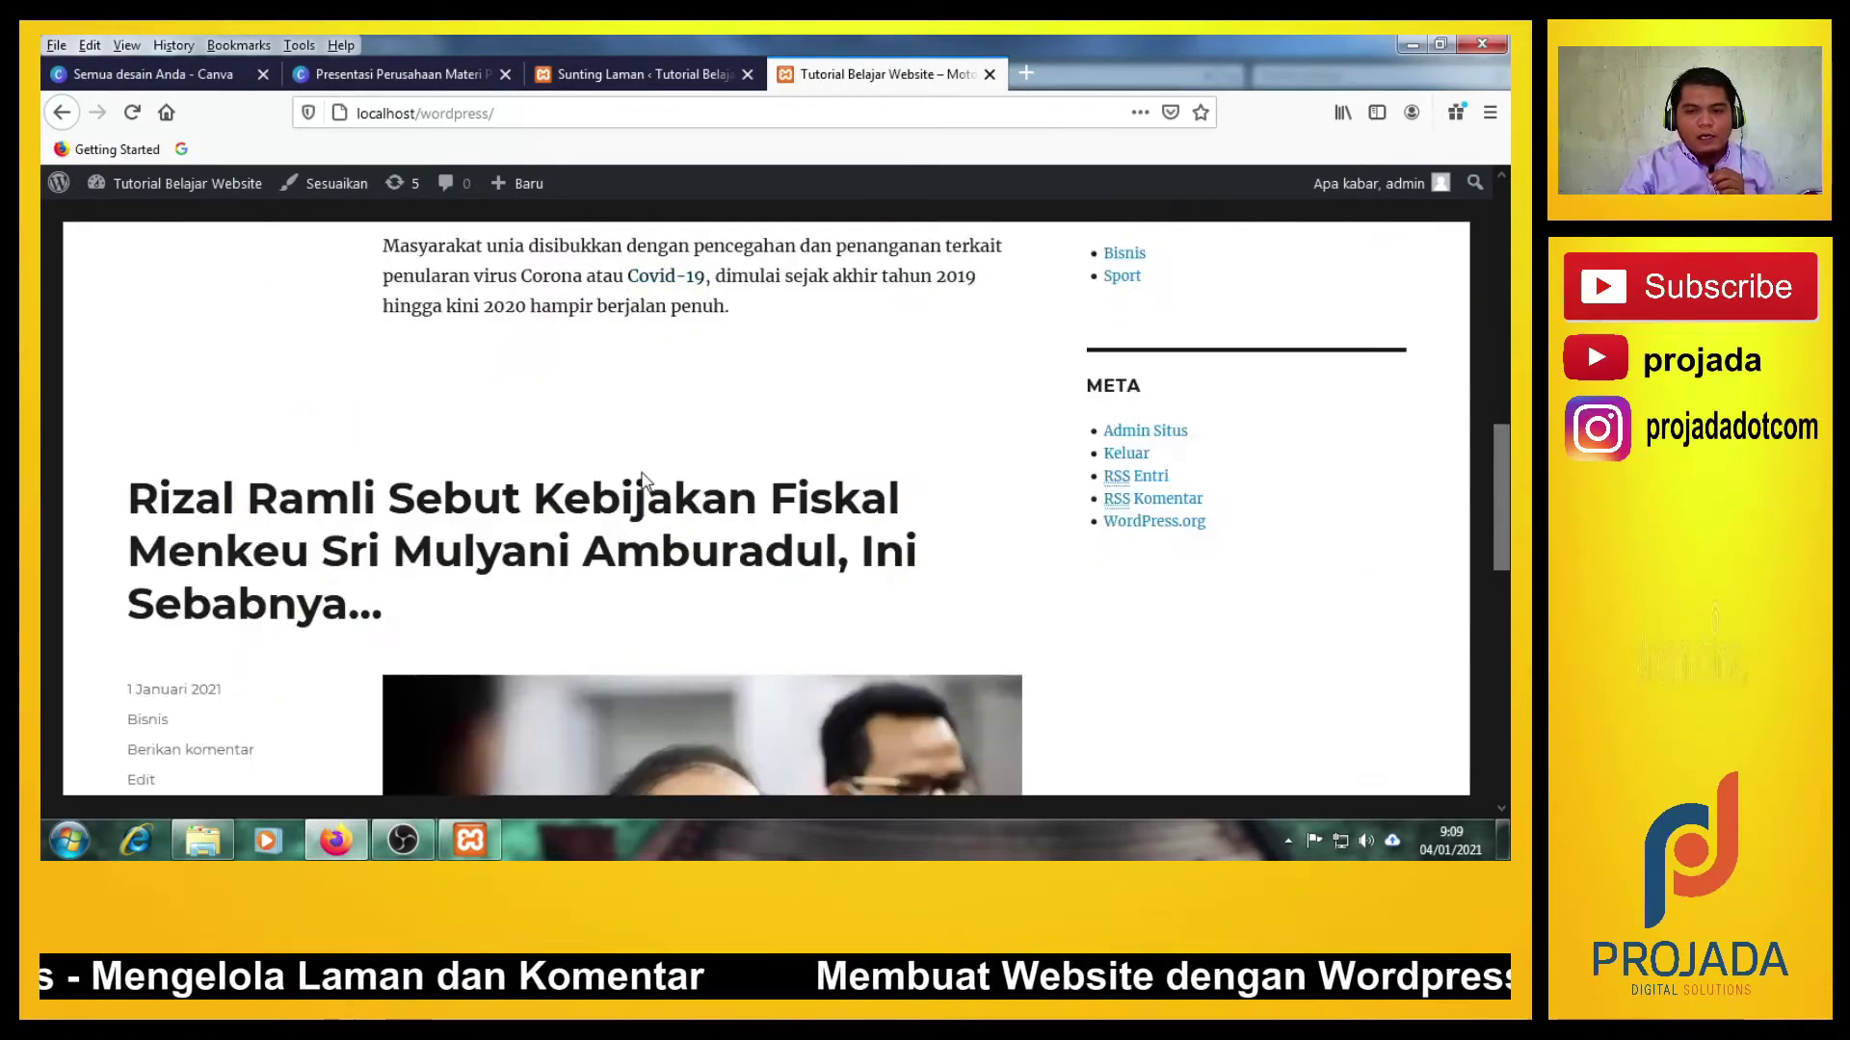
scroll(640, 471, down, 5)
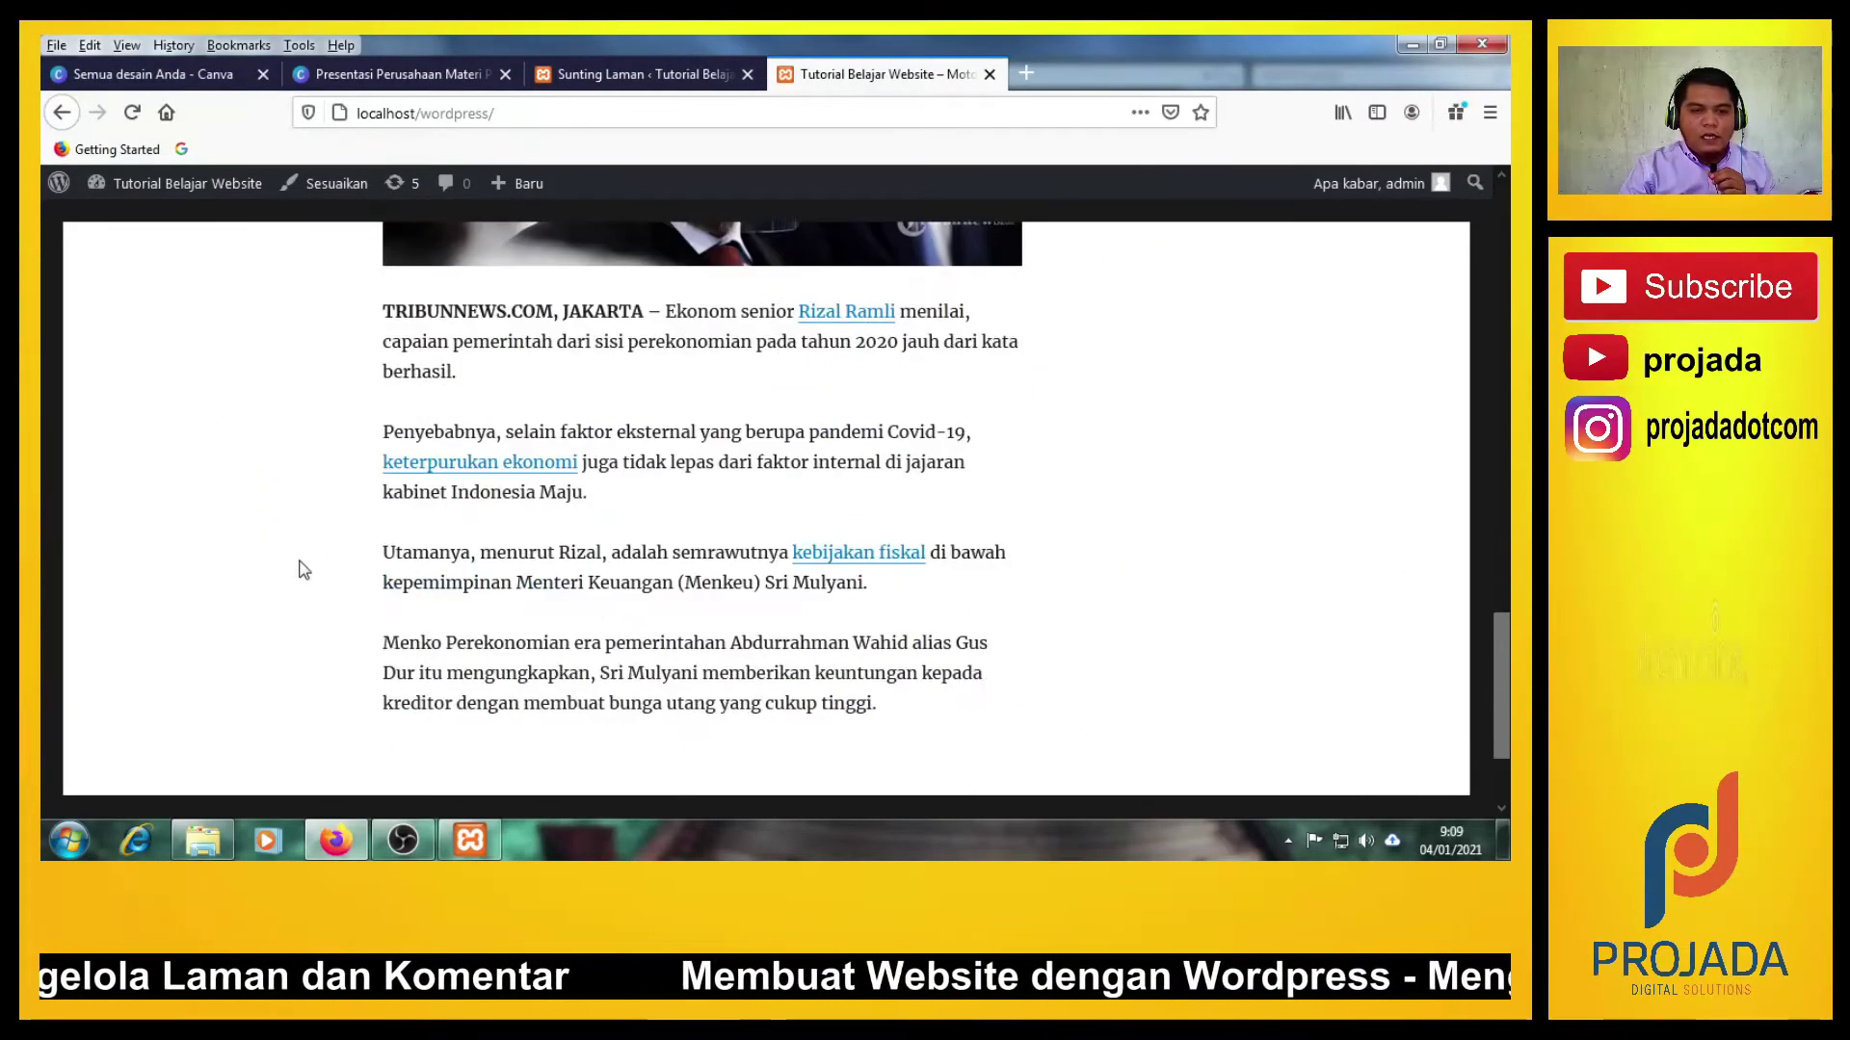
scroll(303, 570, down, 3)
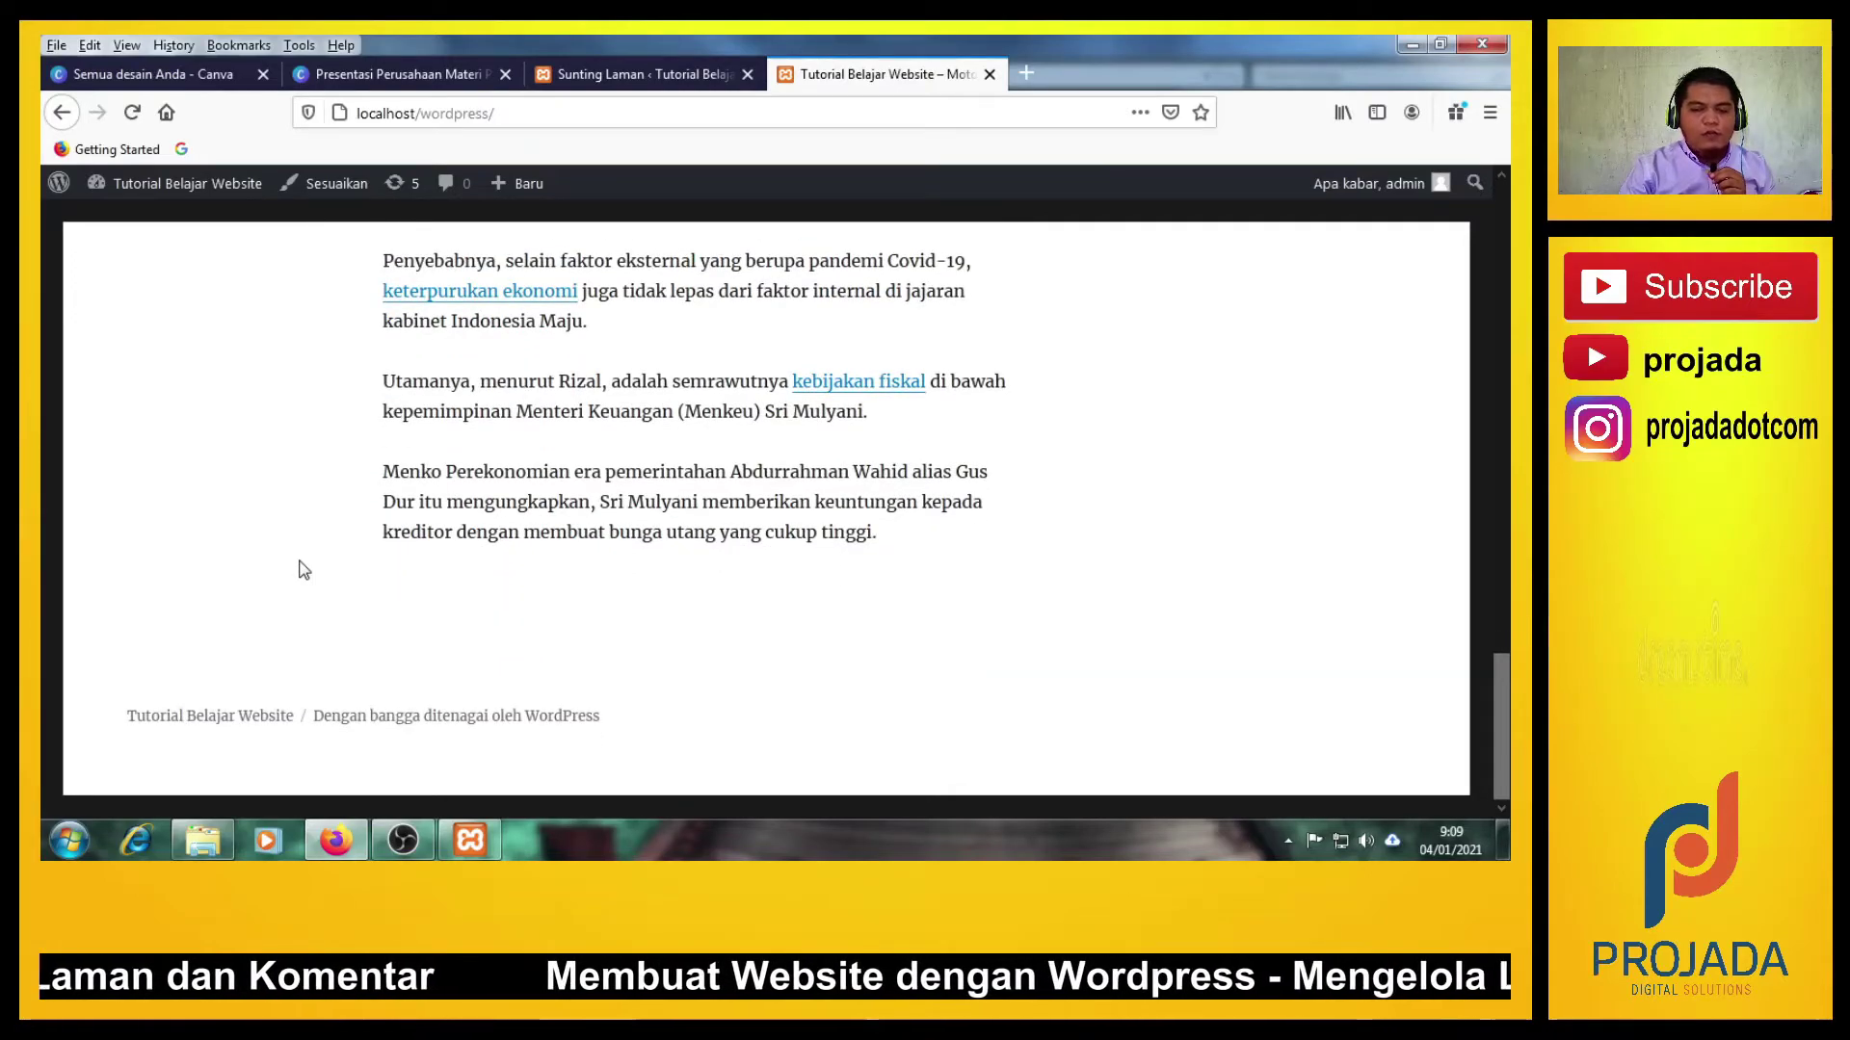
scroll(303, 570, up, 20)
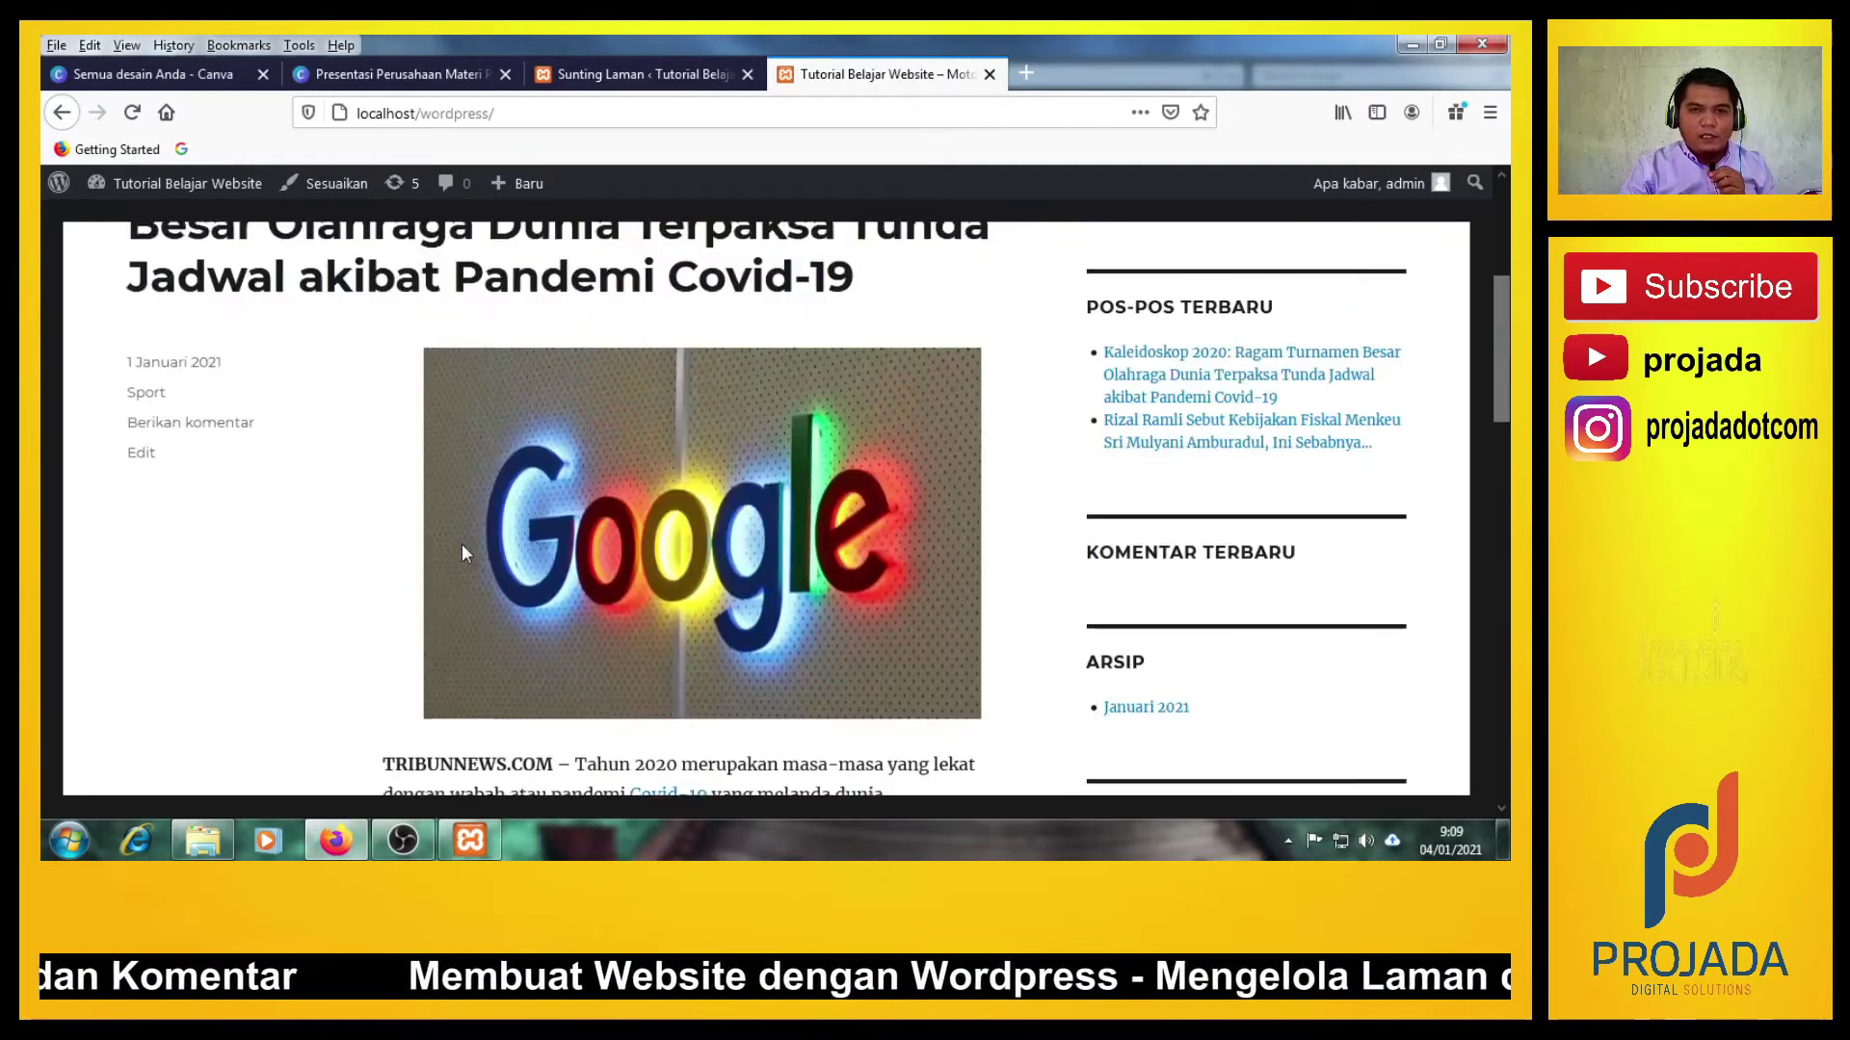
scroll(460, 543, up, 3)
scroll(1349, 529, down, 3)
scroll(1250, 533, up, 3)
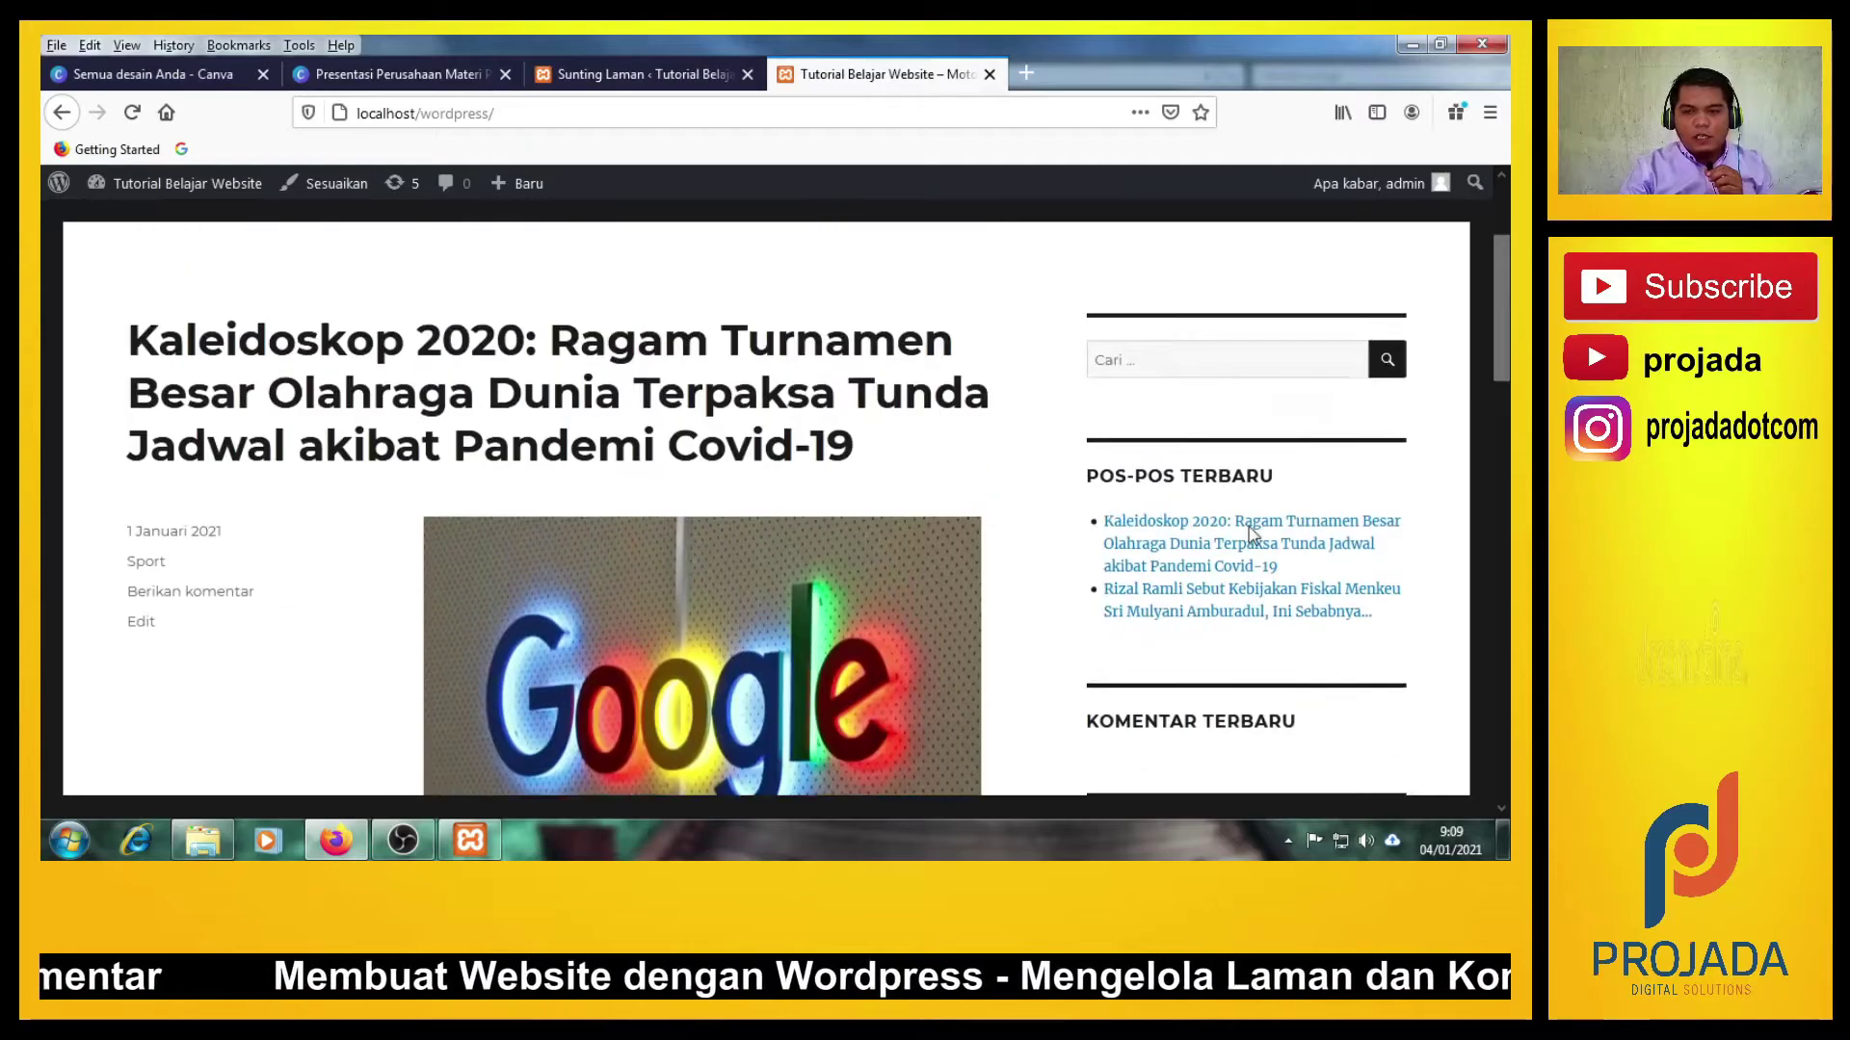
scroll(1247, 501, up, 1)
scroll(1242, 536, down, 8)
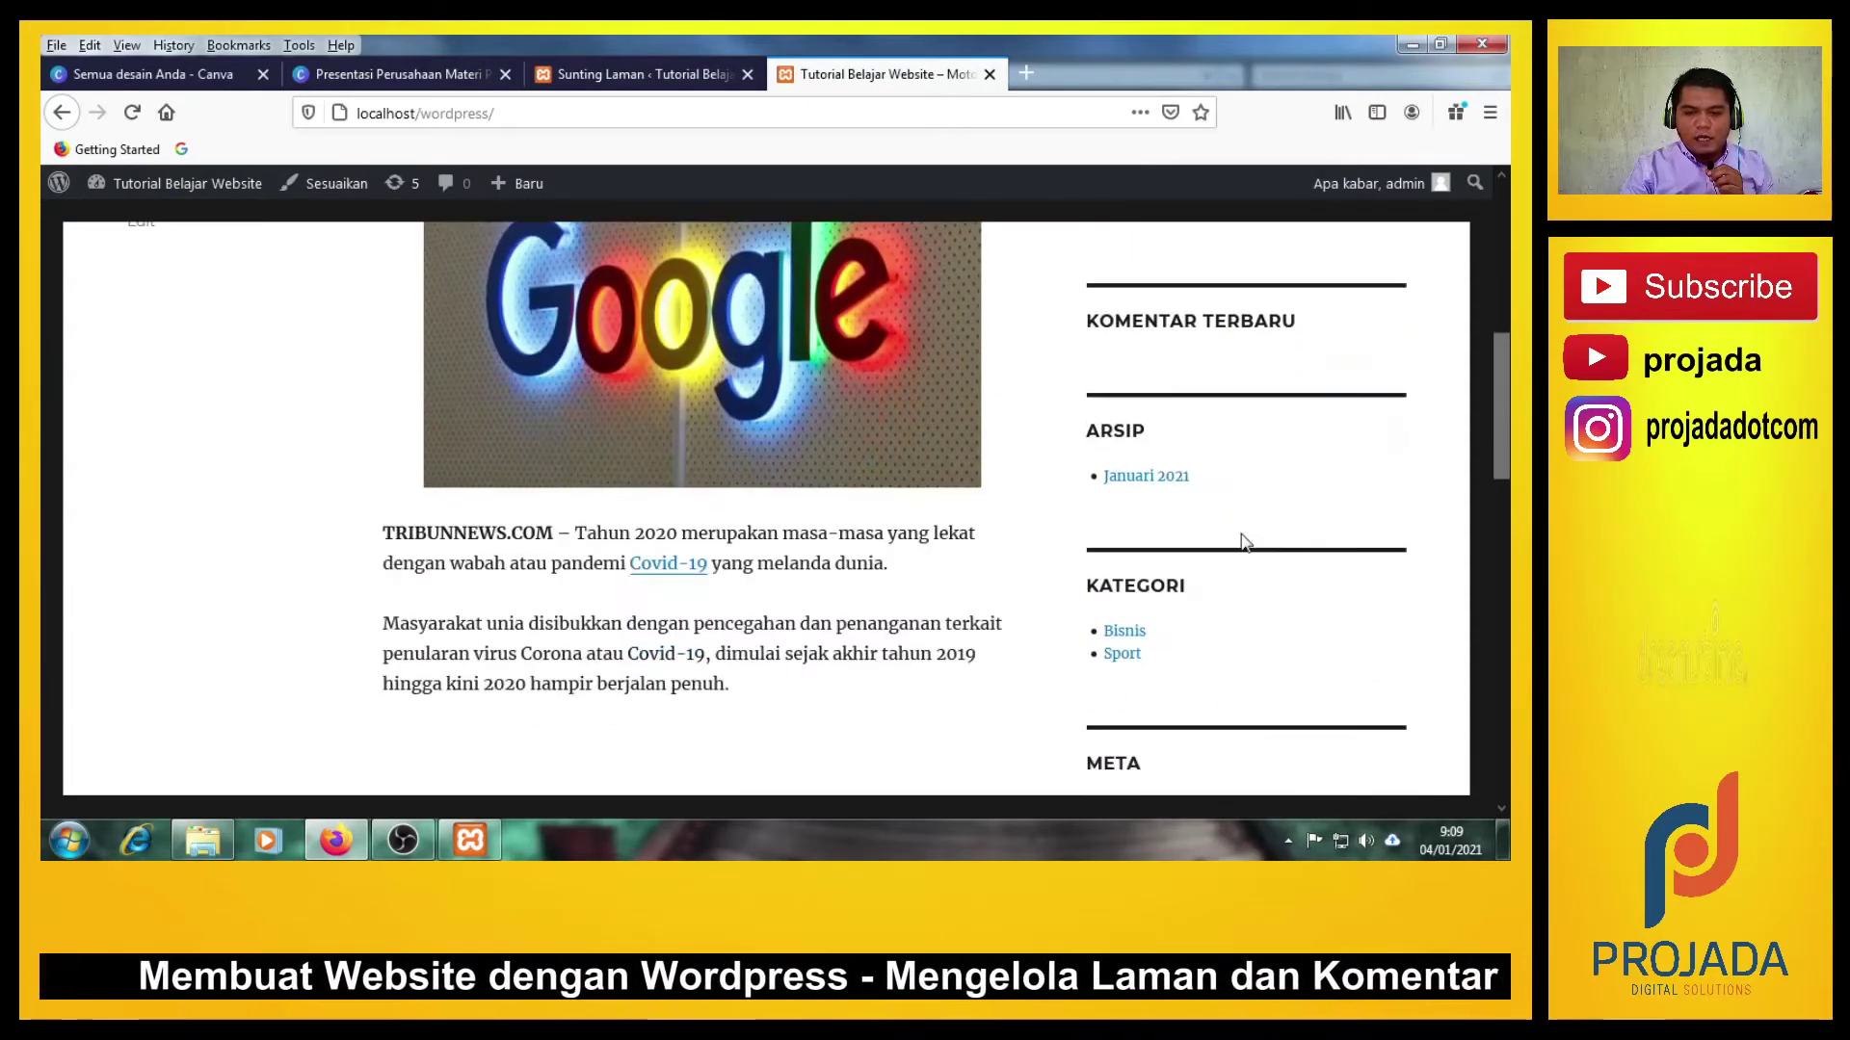
scroll(598, 583, up, 10)
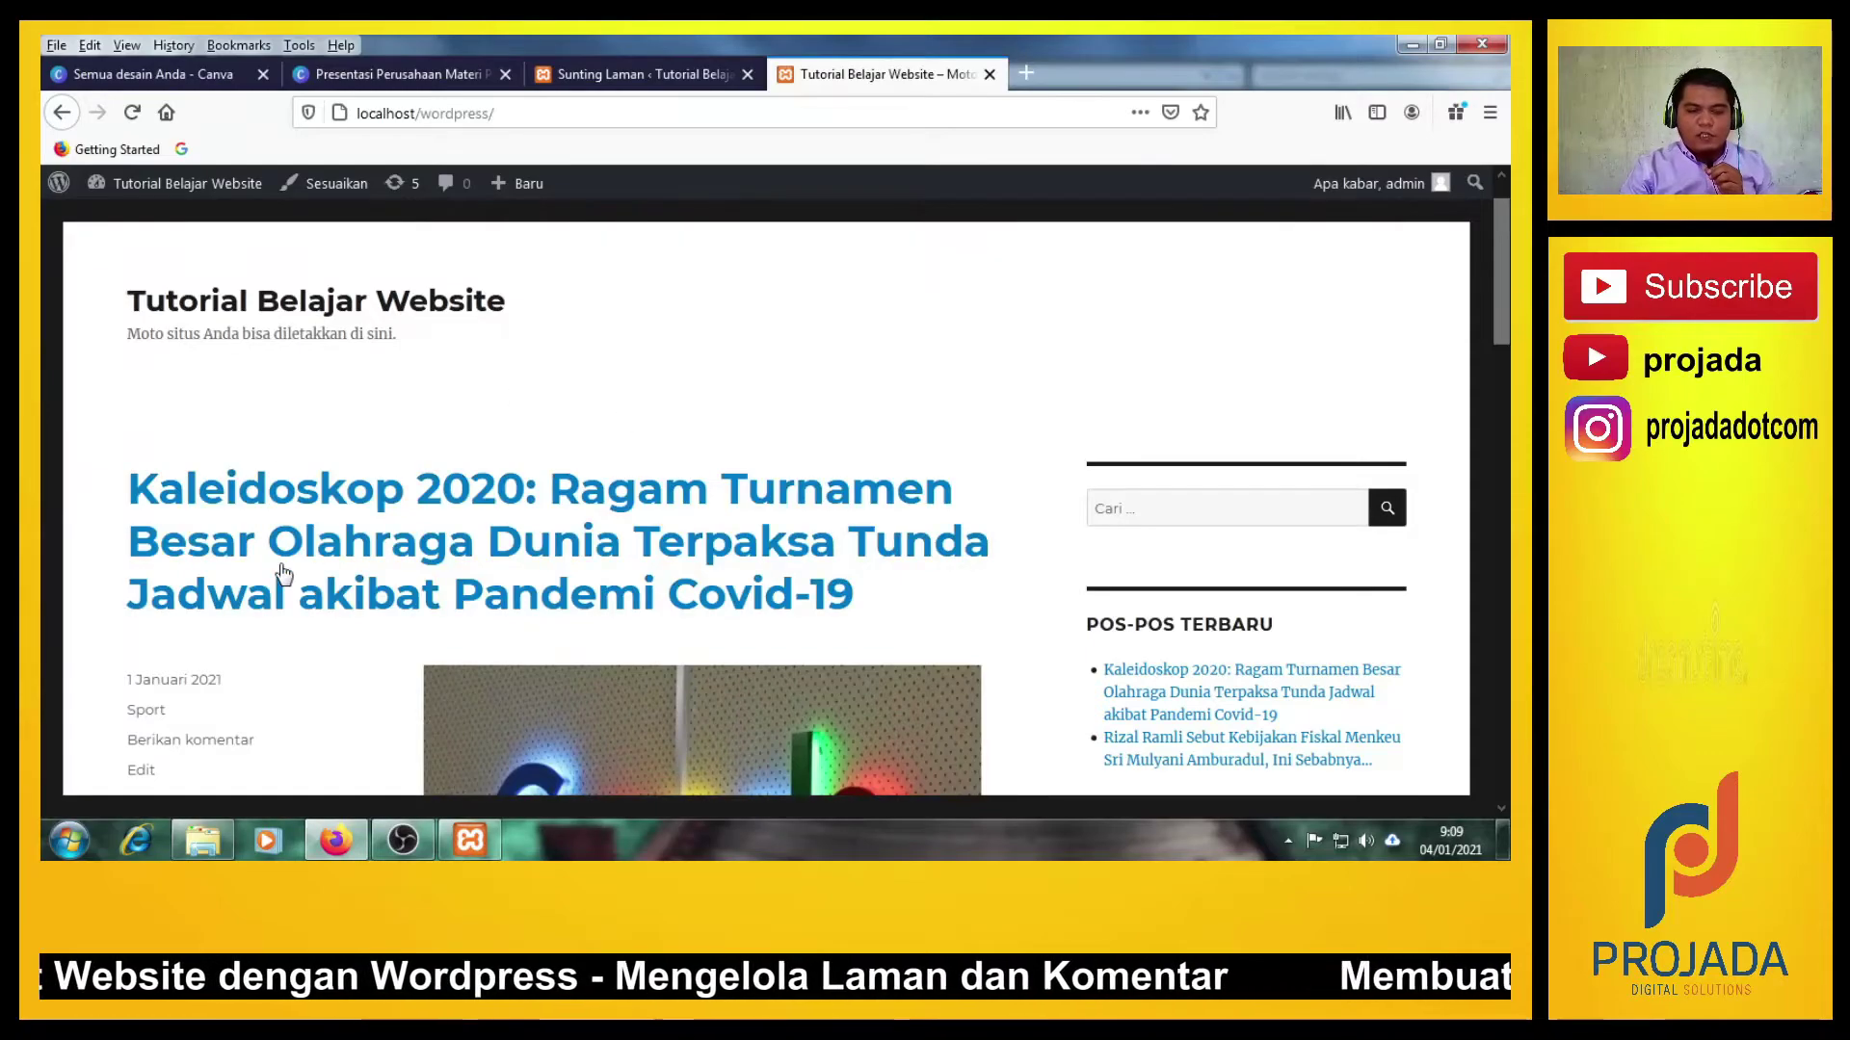
scroll(404, 621, down, 4)
scroll(294, 591, down, 13)
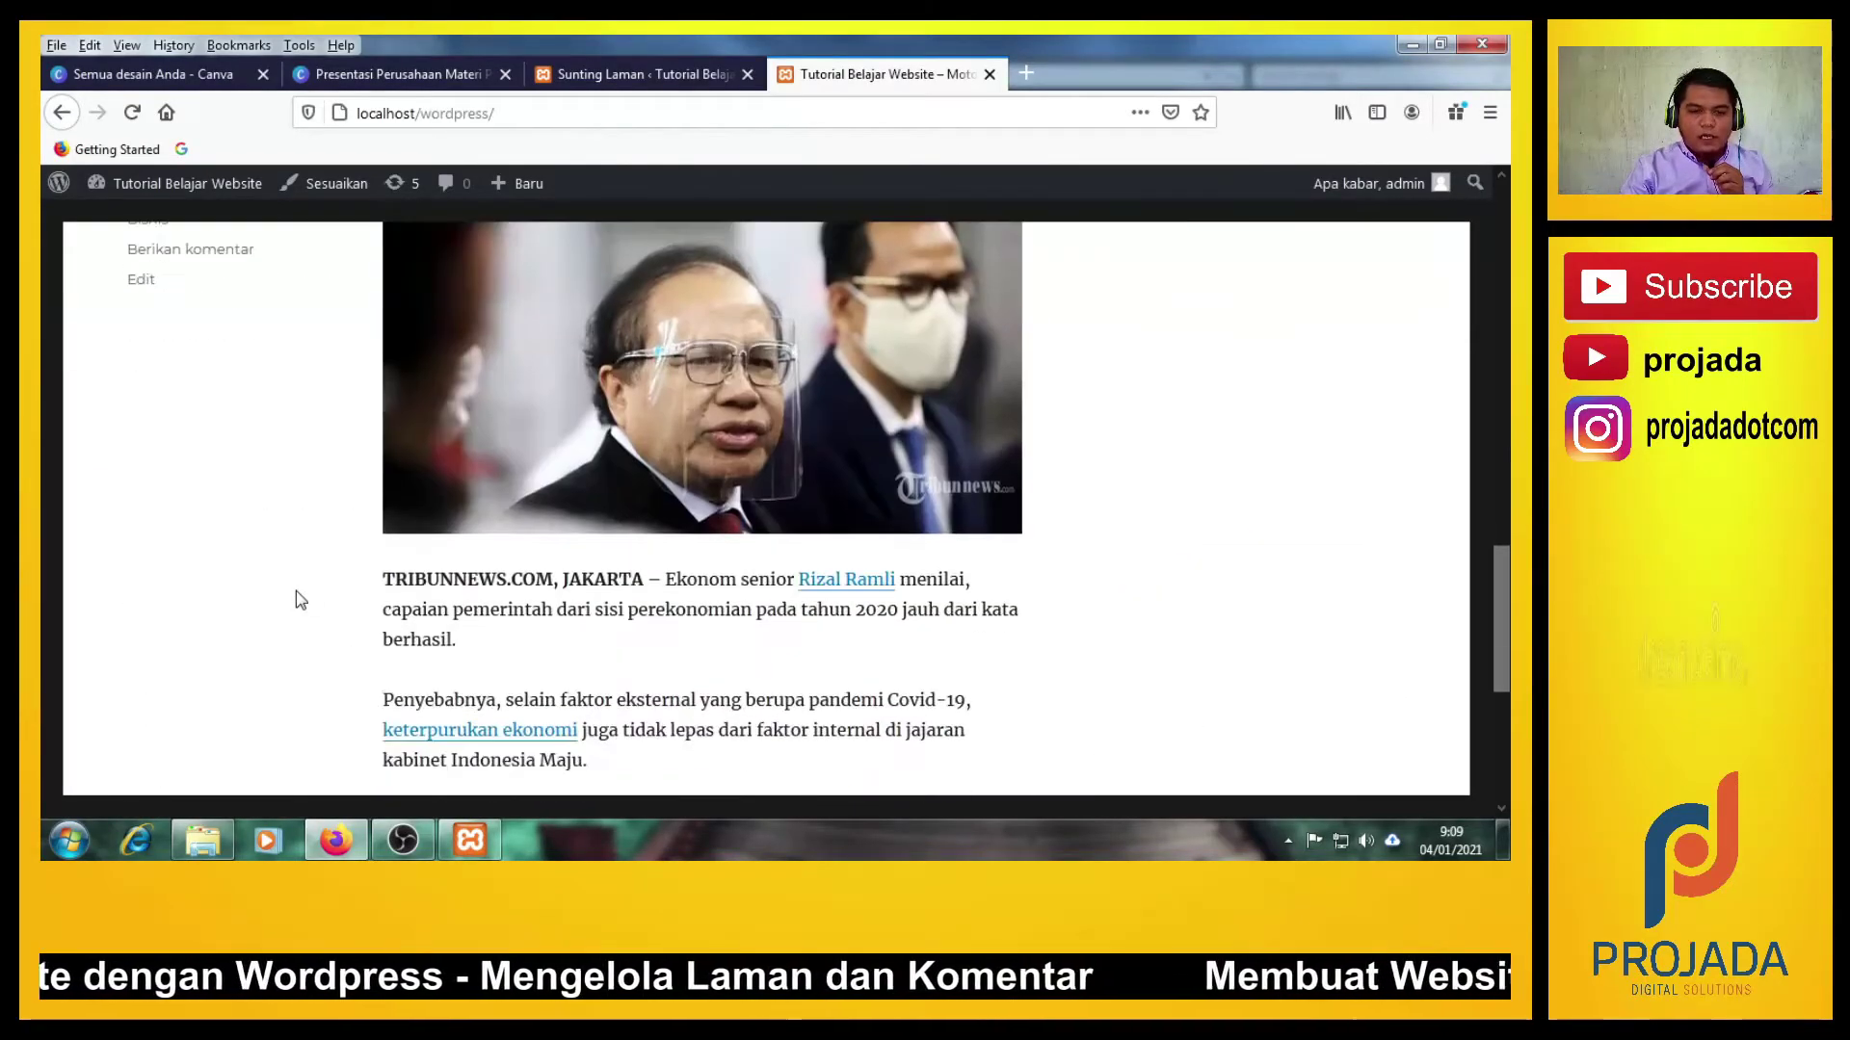
scroll(296, 591, up, 7)
scroll(296, 592, up, 10)
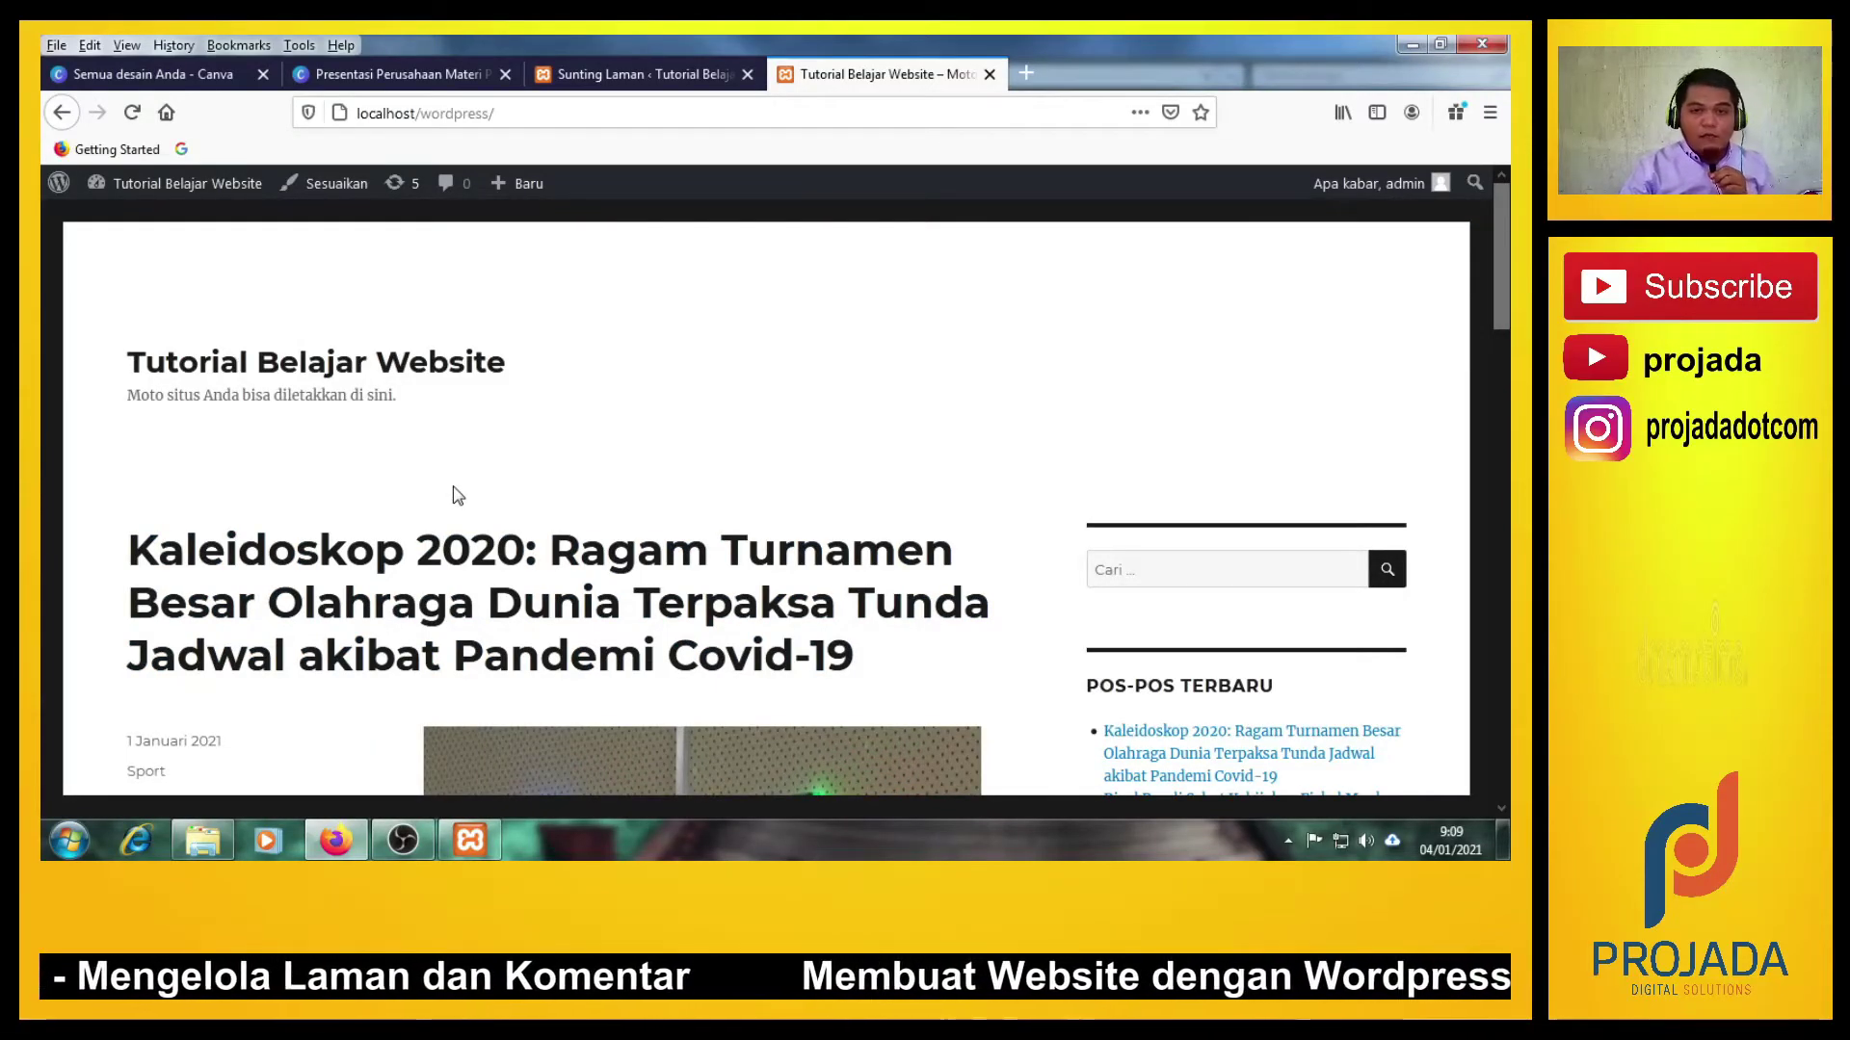
Back in Sunting Laman, choose Stay on Page and update the welcome page with Perbarui.
click(631, 77)
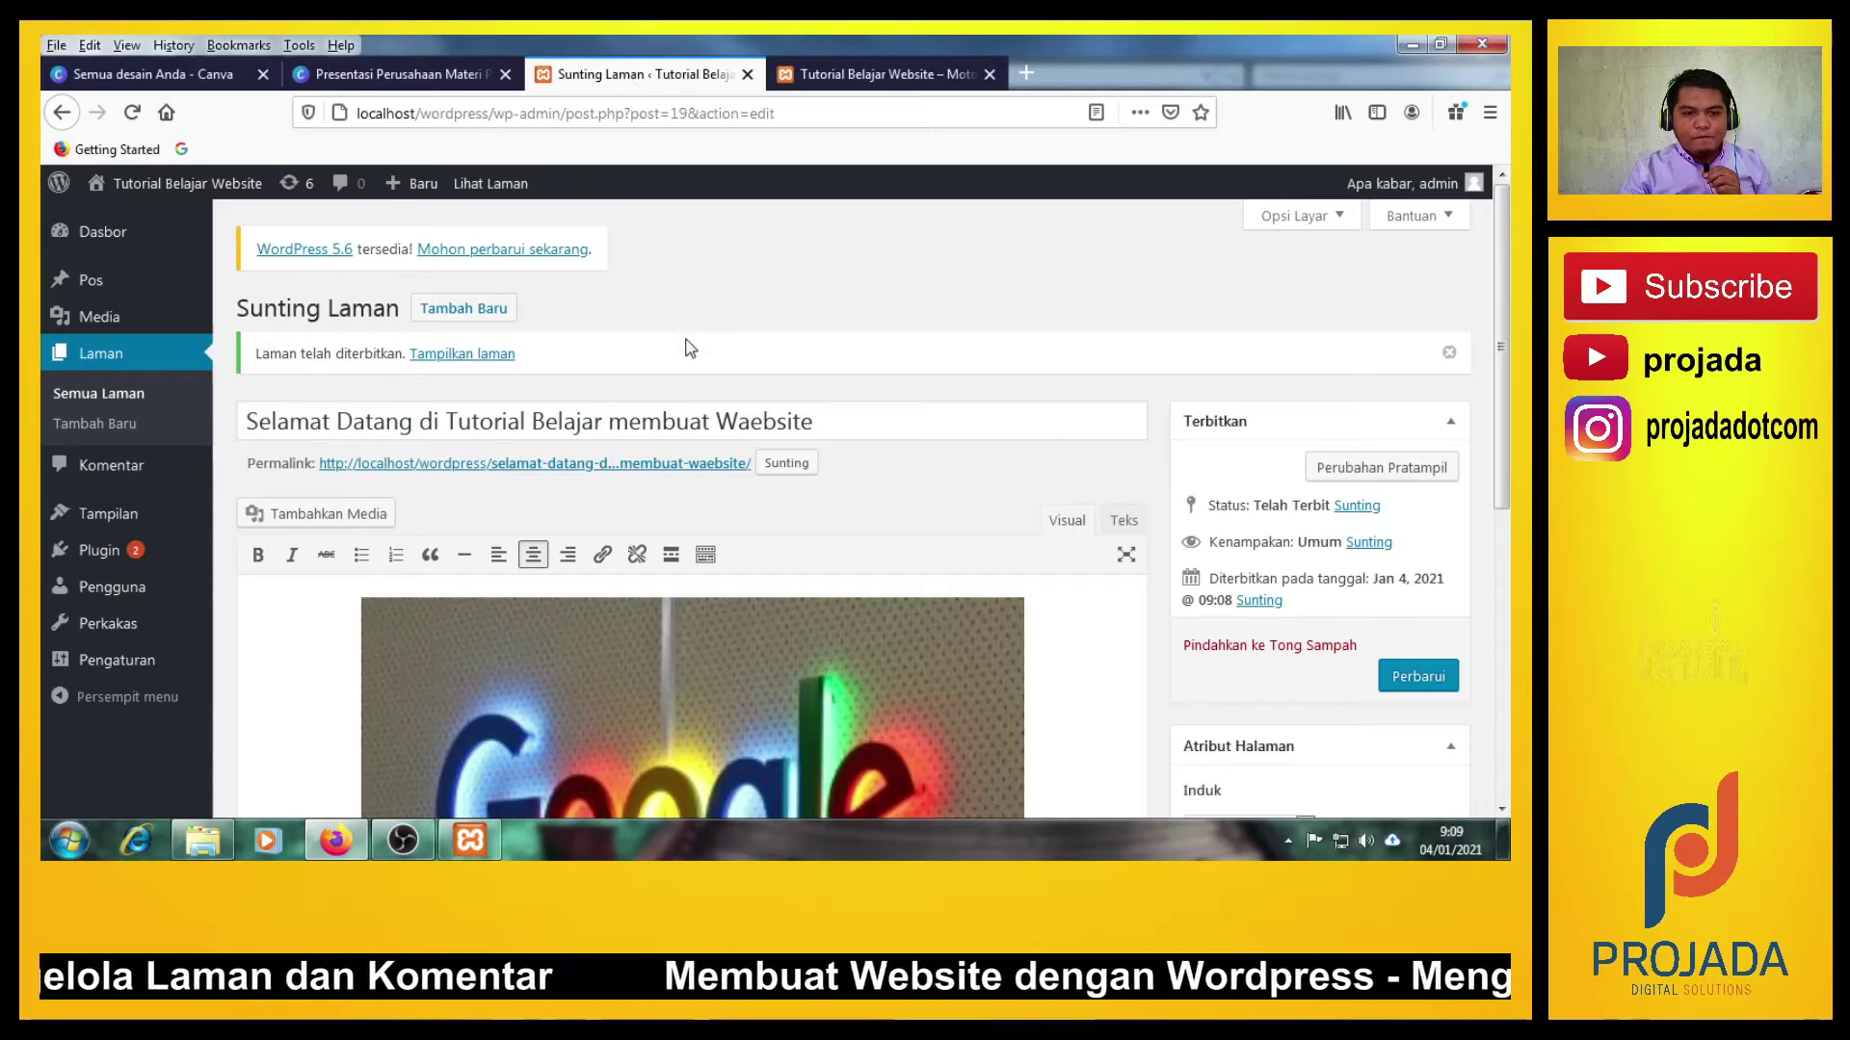
key(ctrl+Tab)
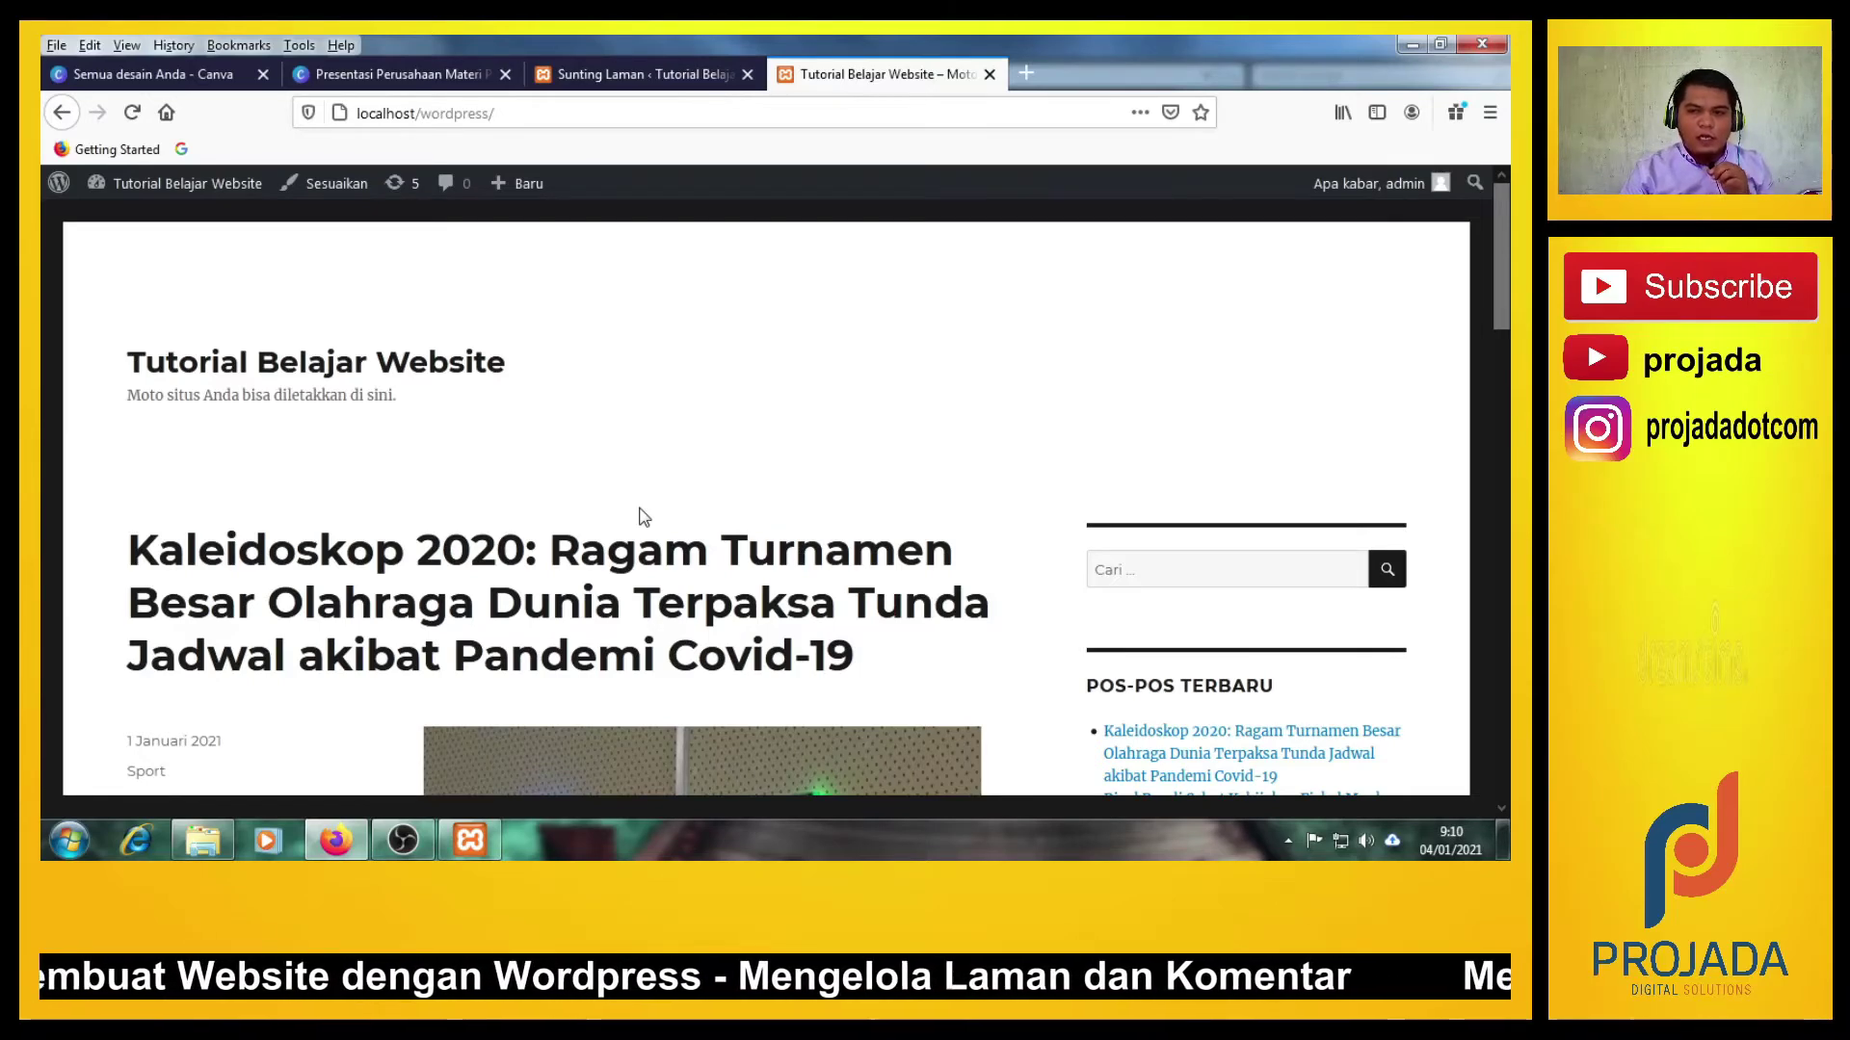
click(672, 67)
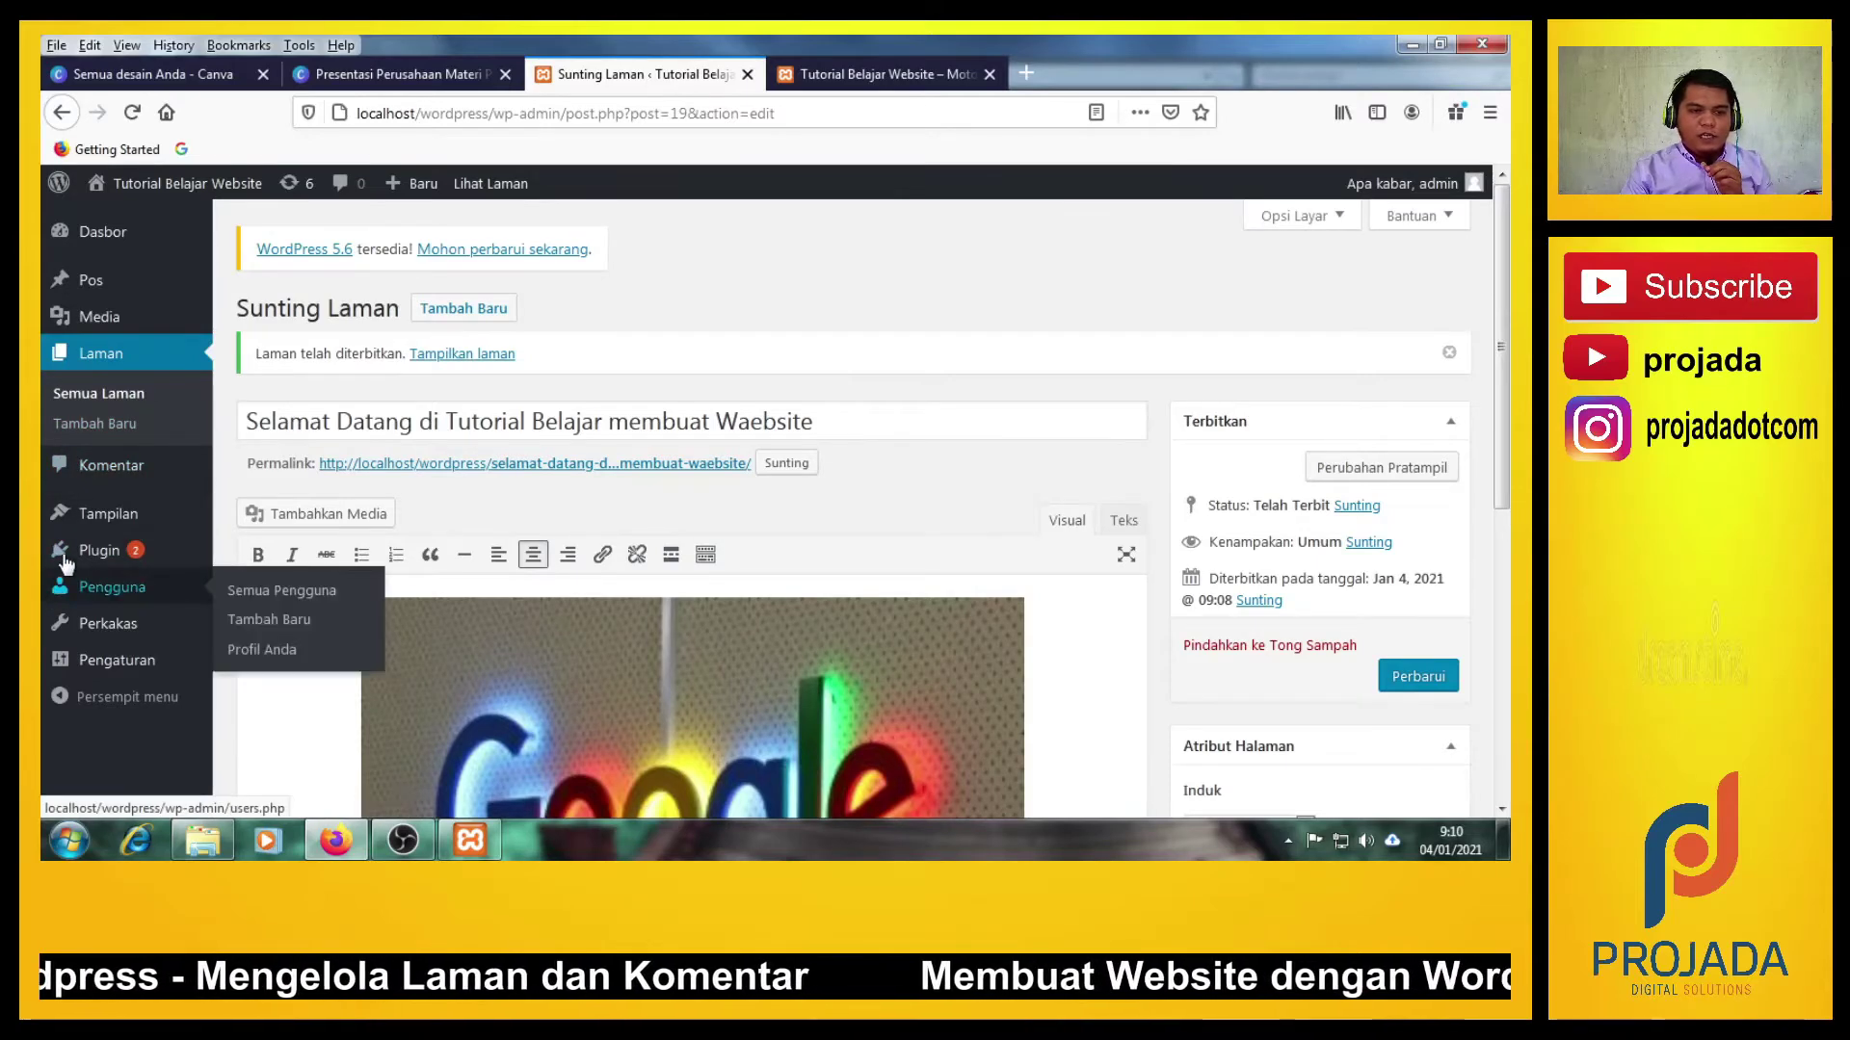
mouse_move(99, 521)
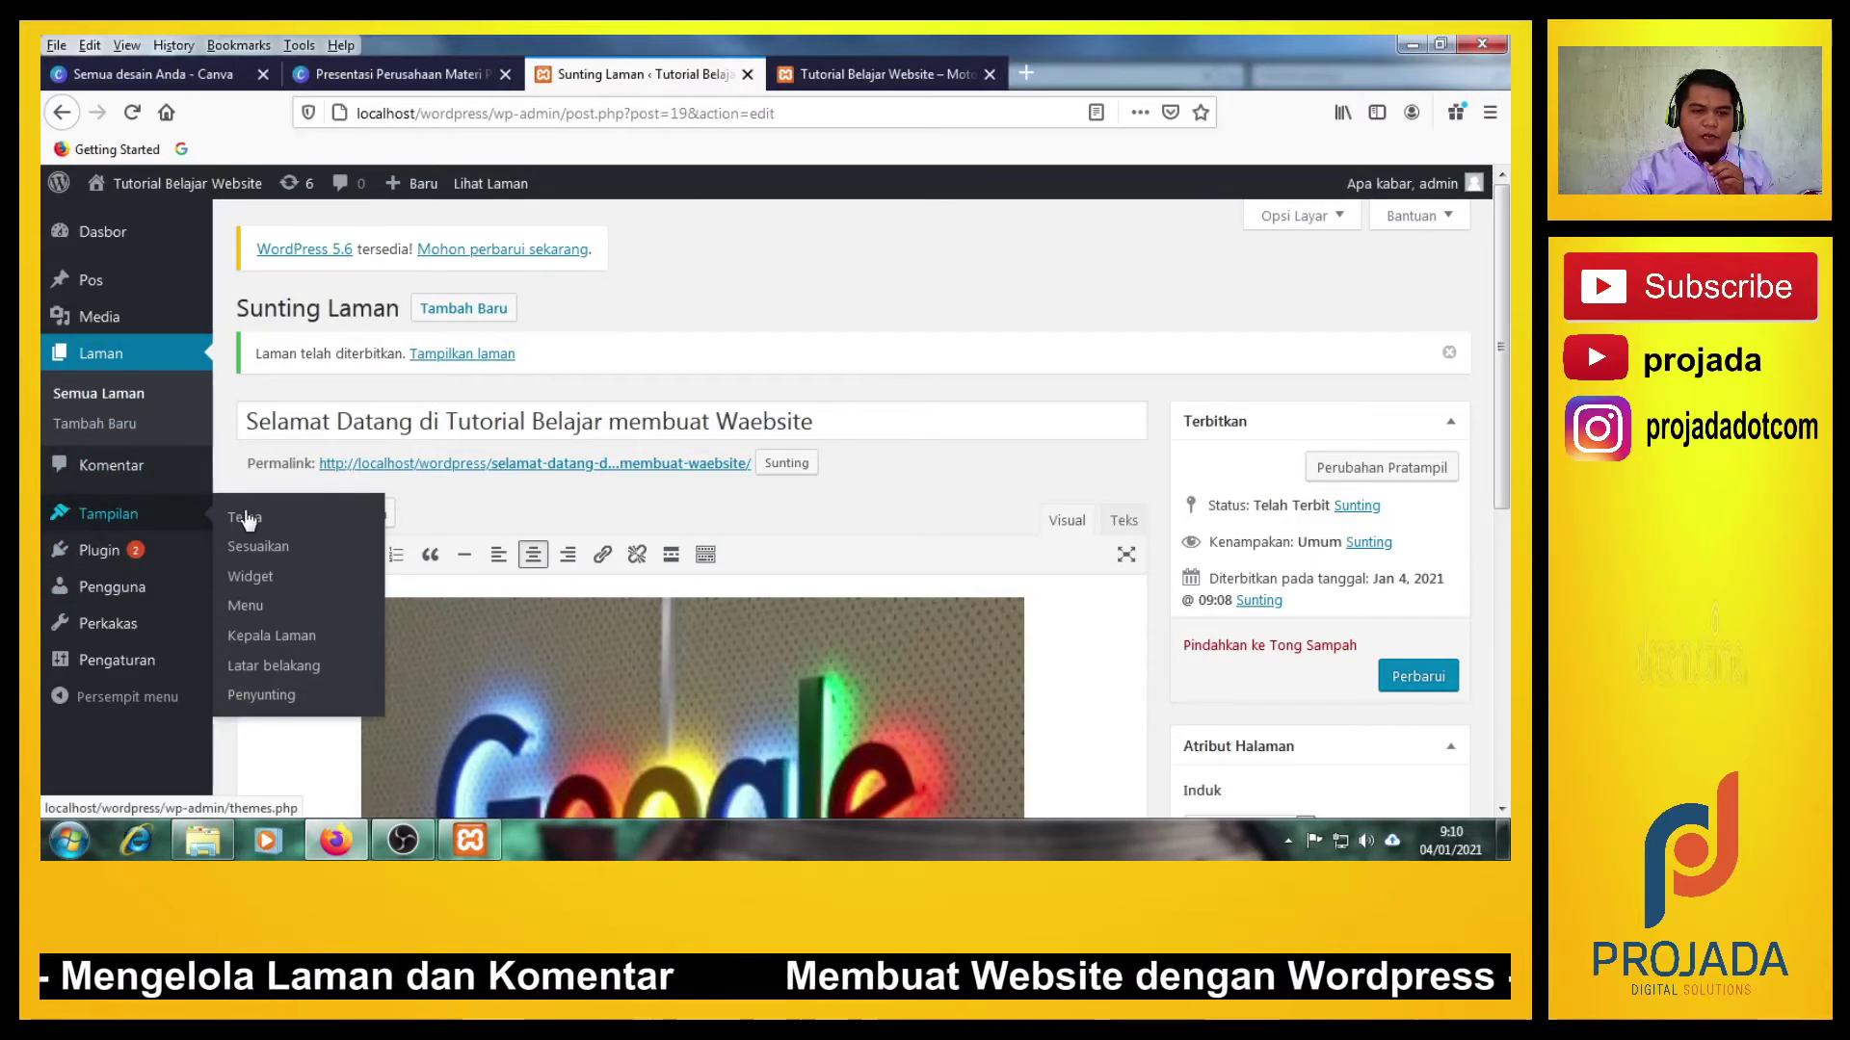
click(258, 547)
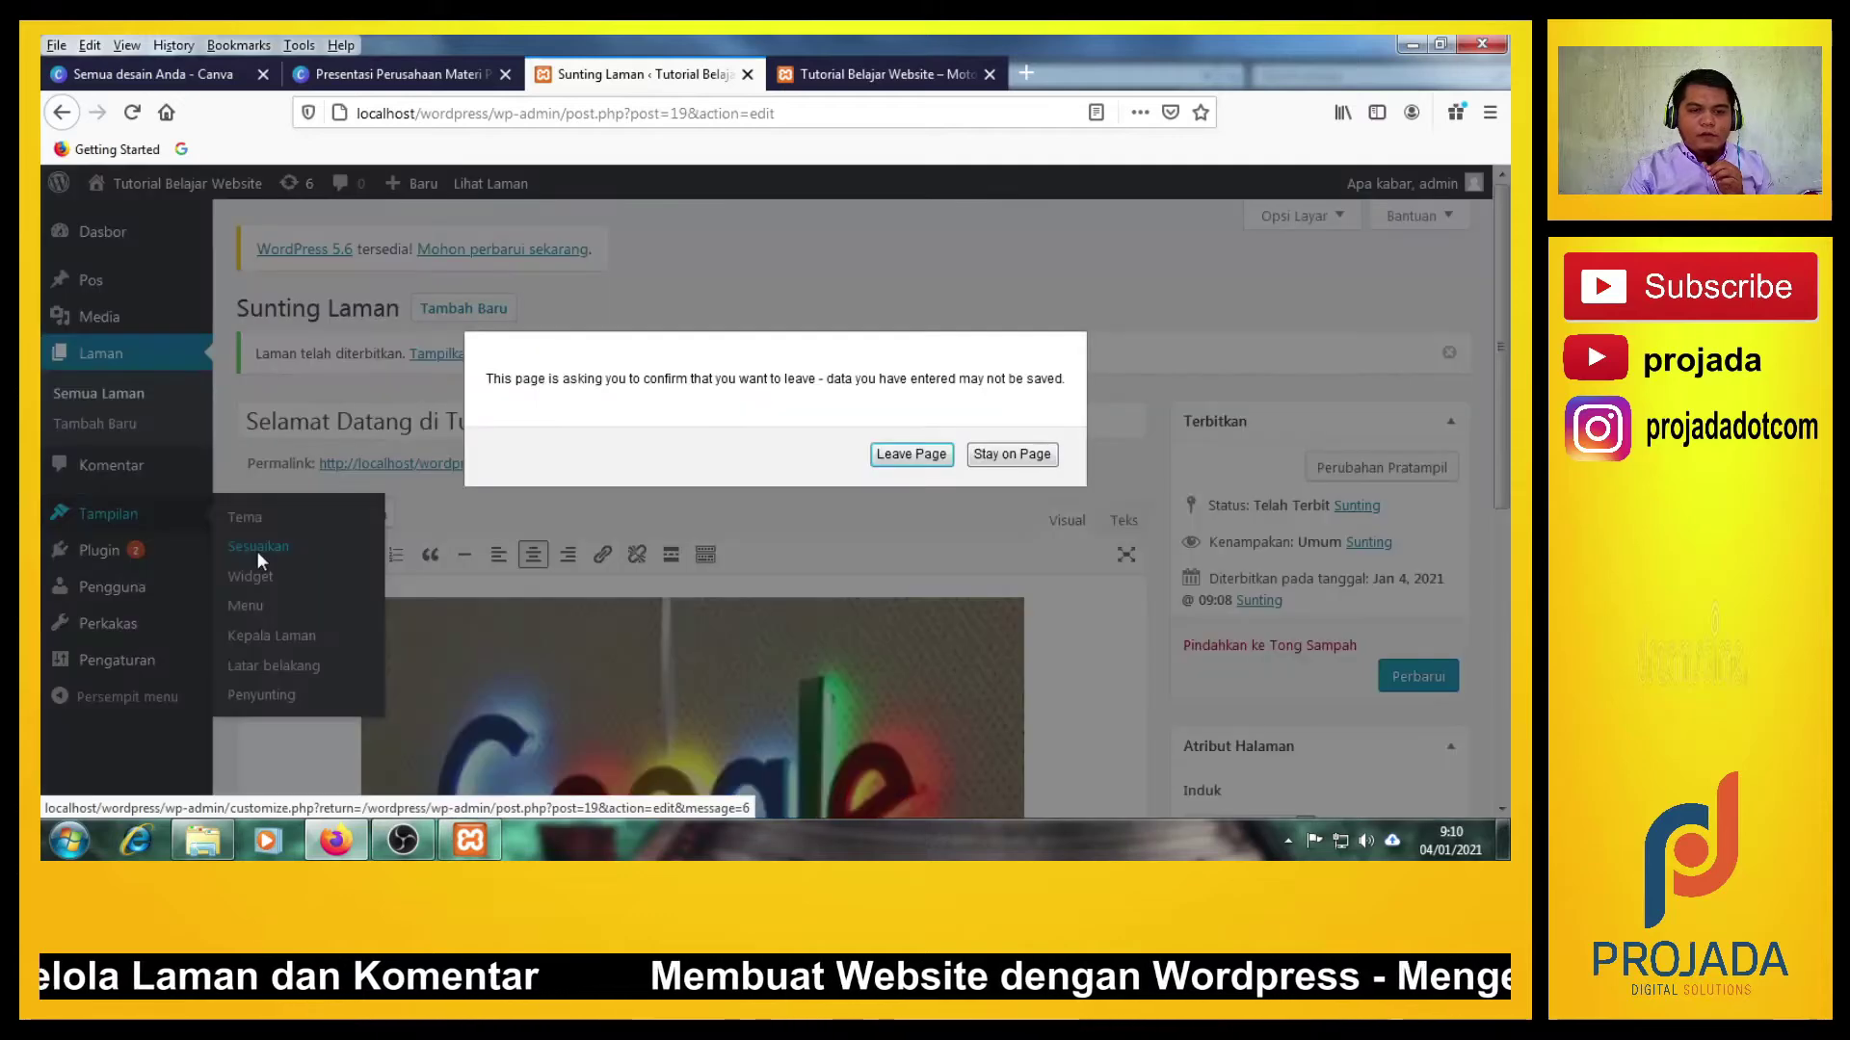
click(1026, 464)
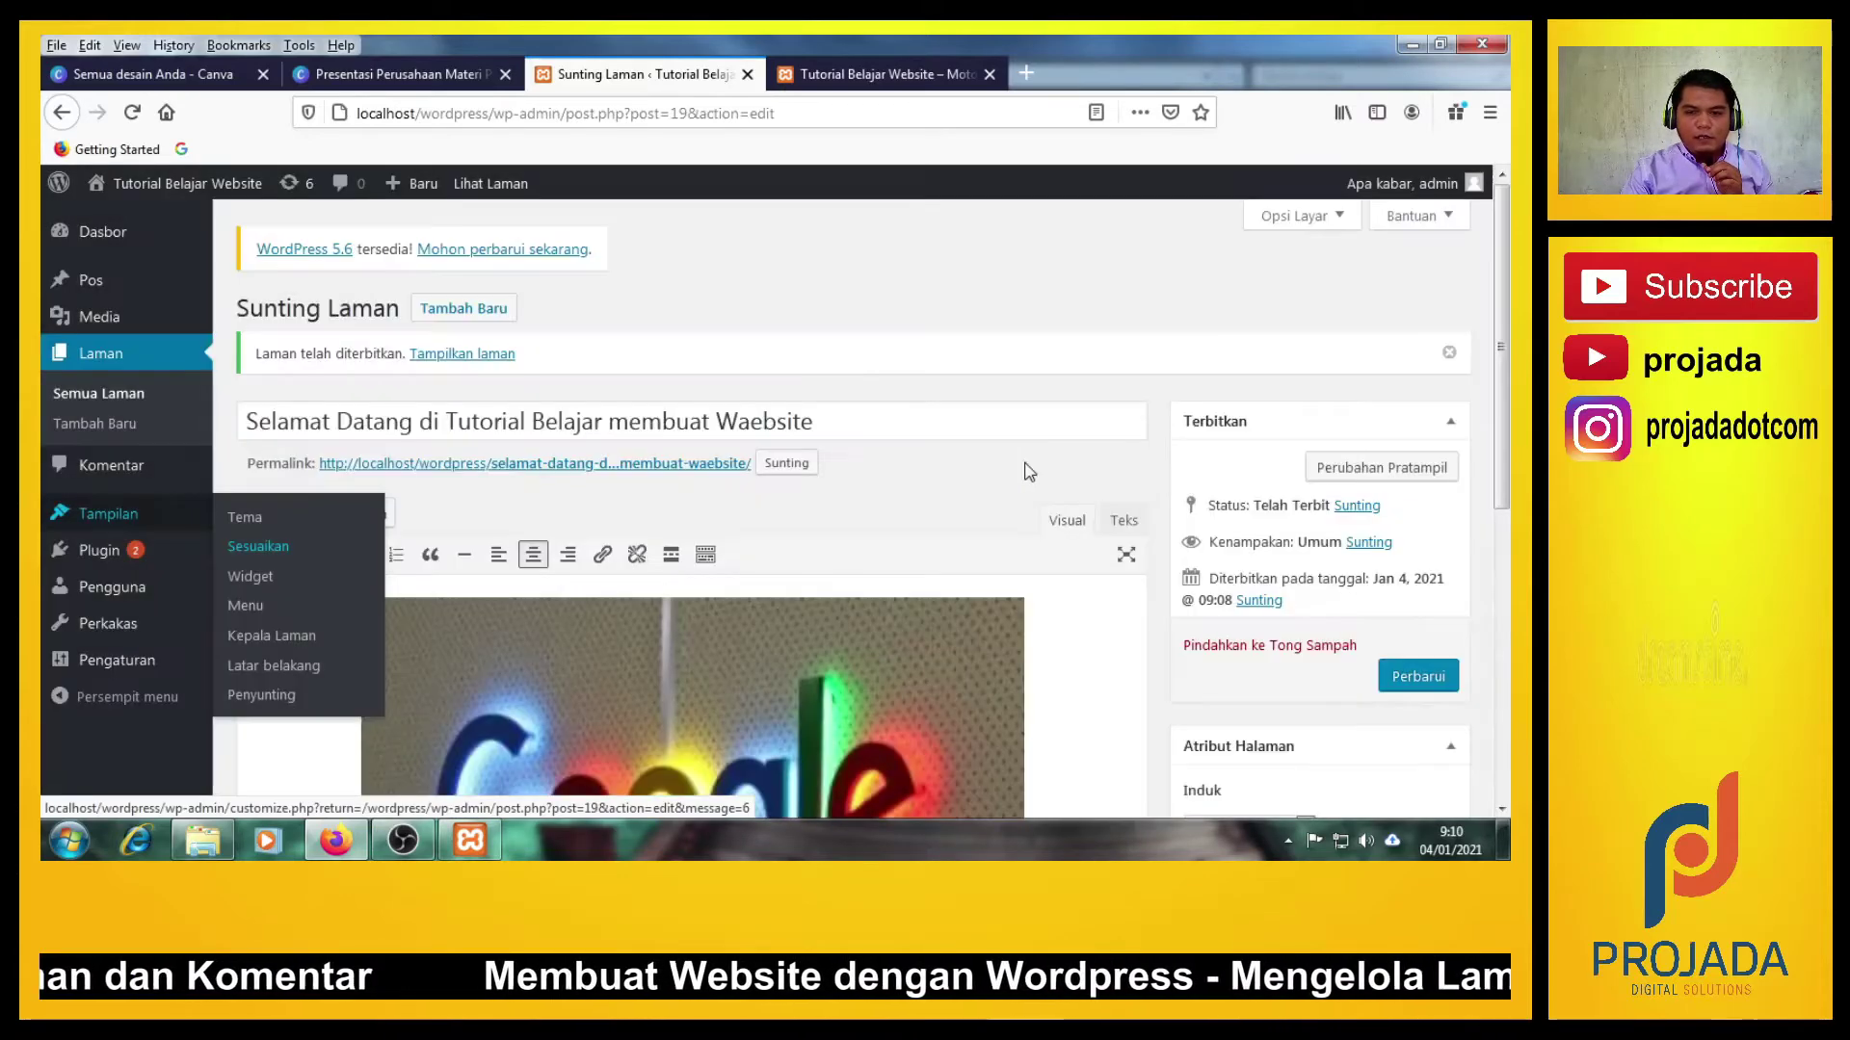
click(1413, 678)
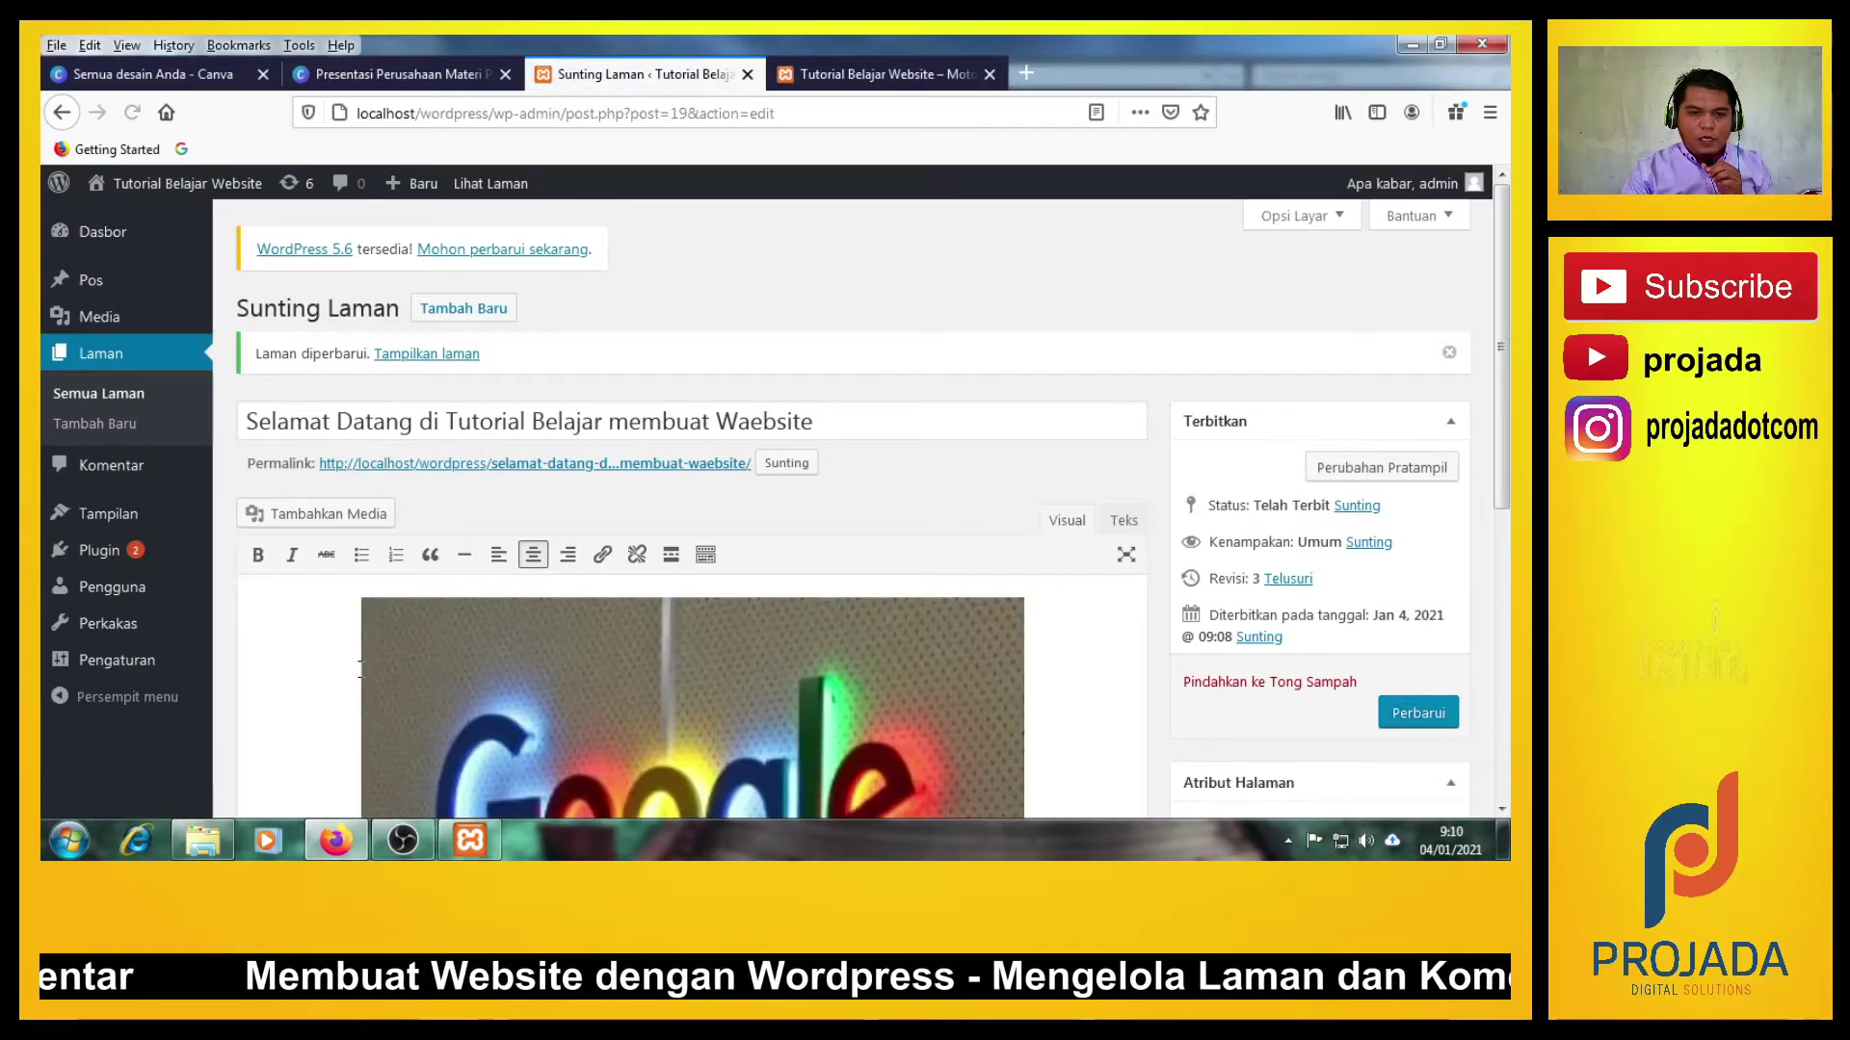
mouse_move(115, 513)
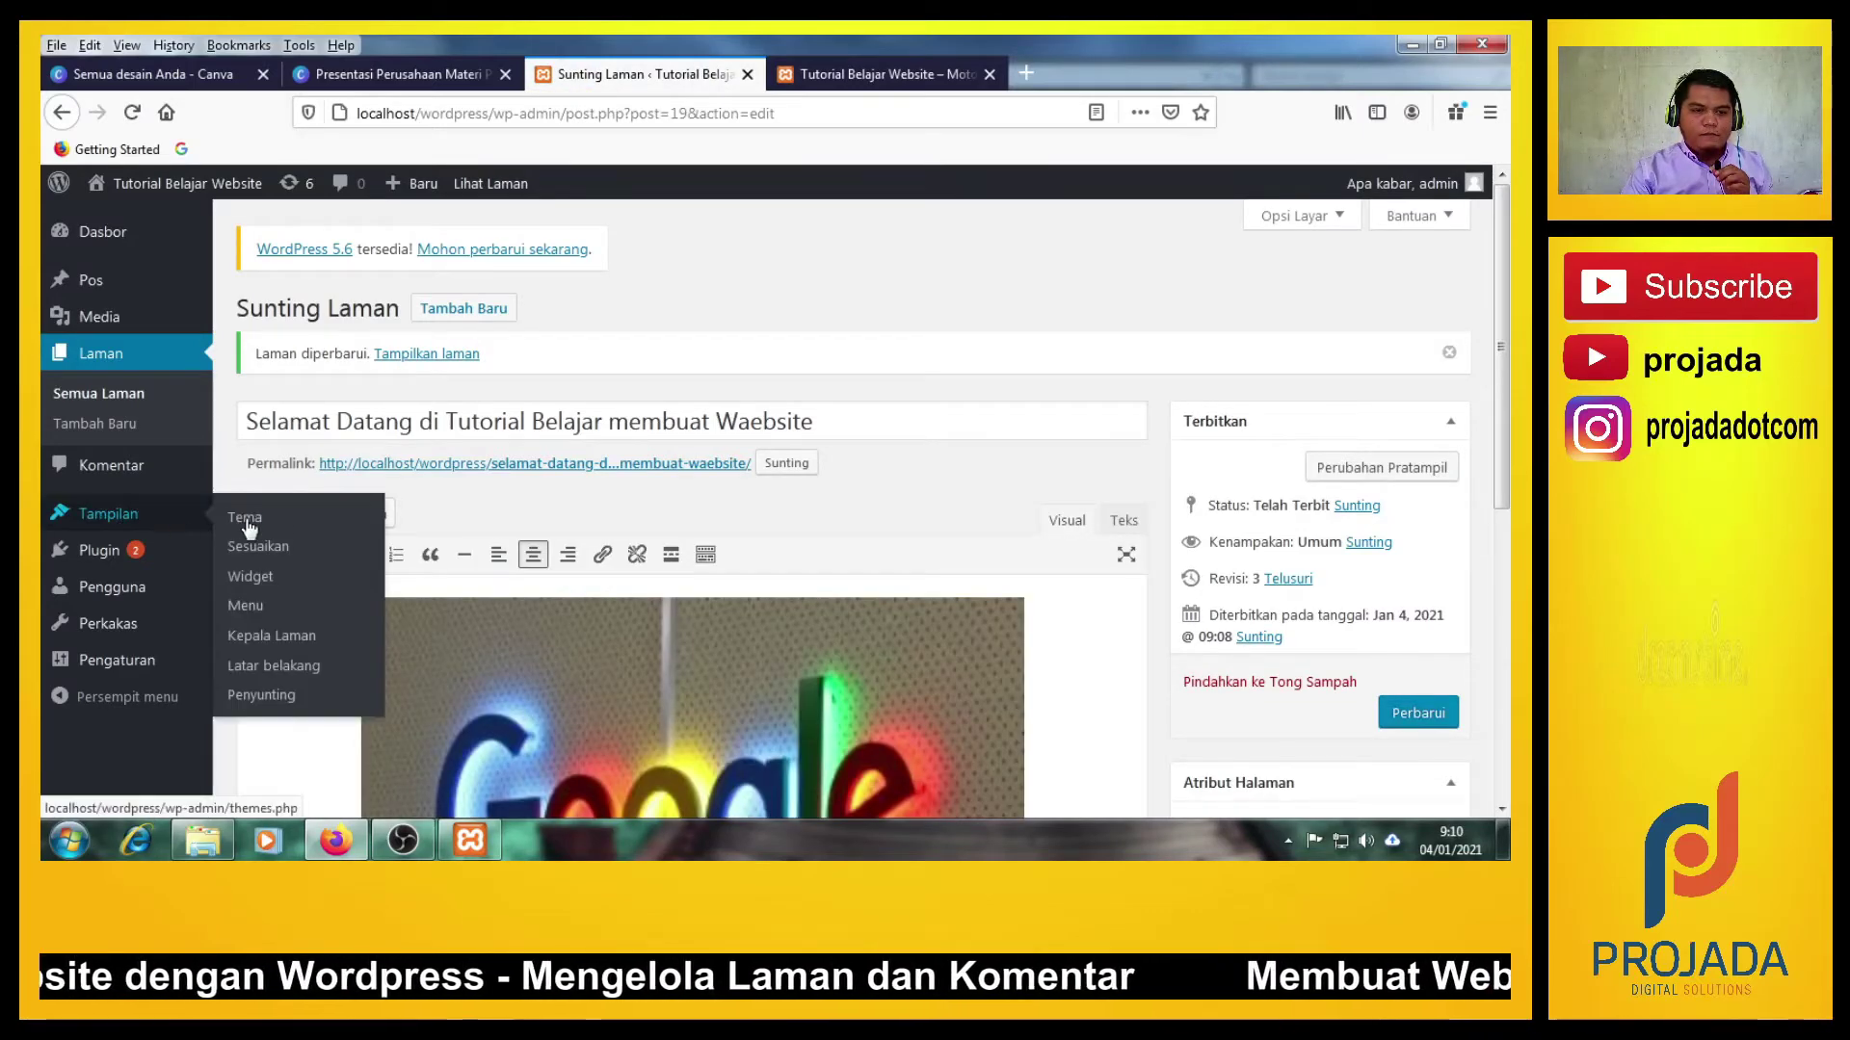
Open the Customizer's Laman Depan Statis (Static Front Page) section.
click(286, 639)
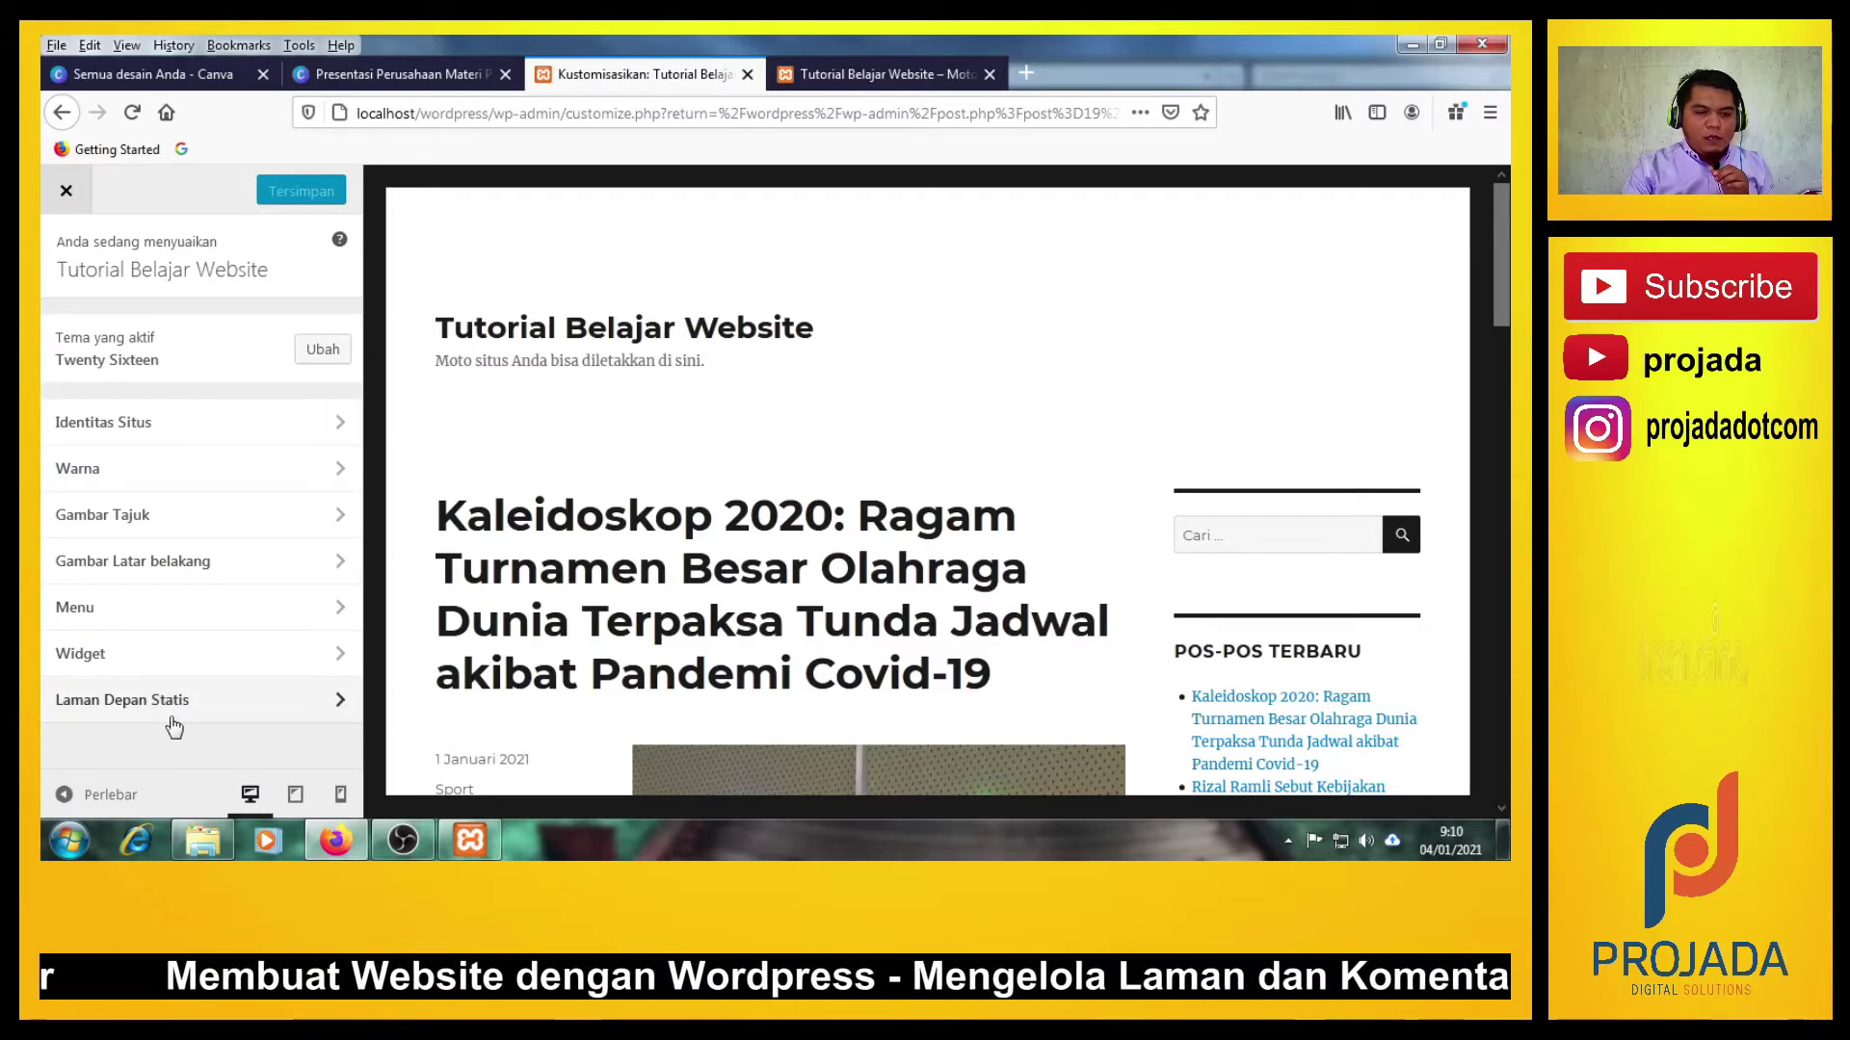
click(209, 720)
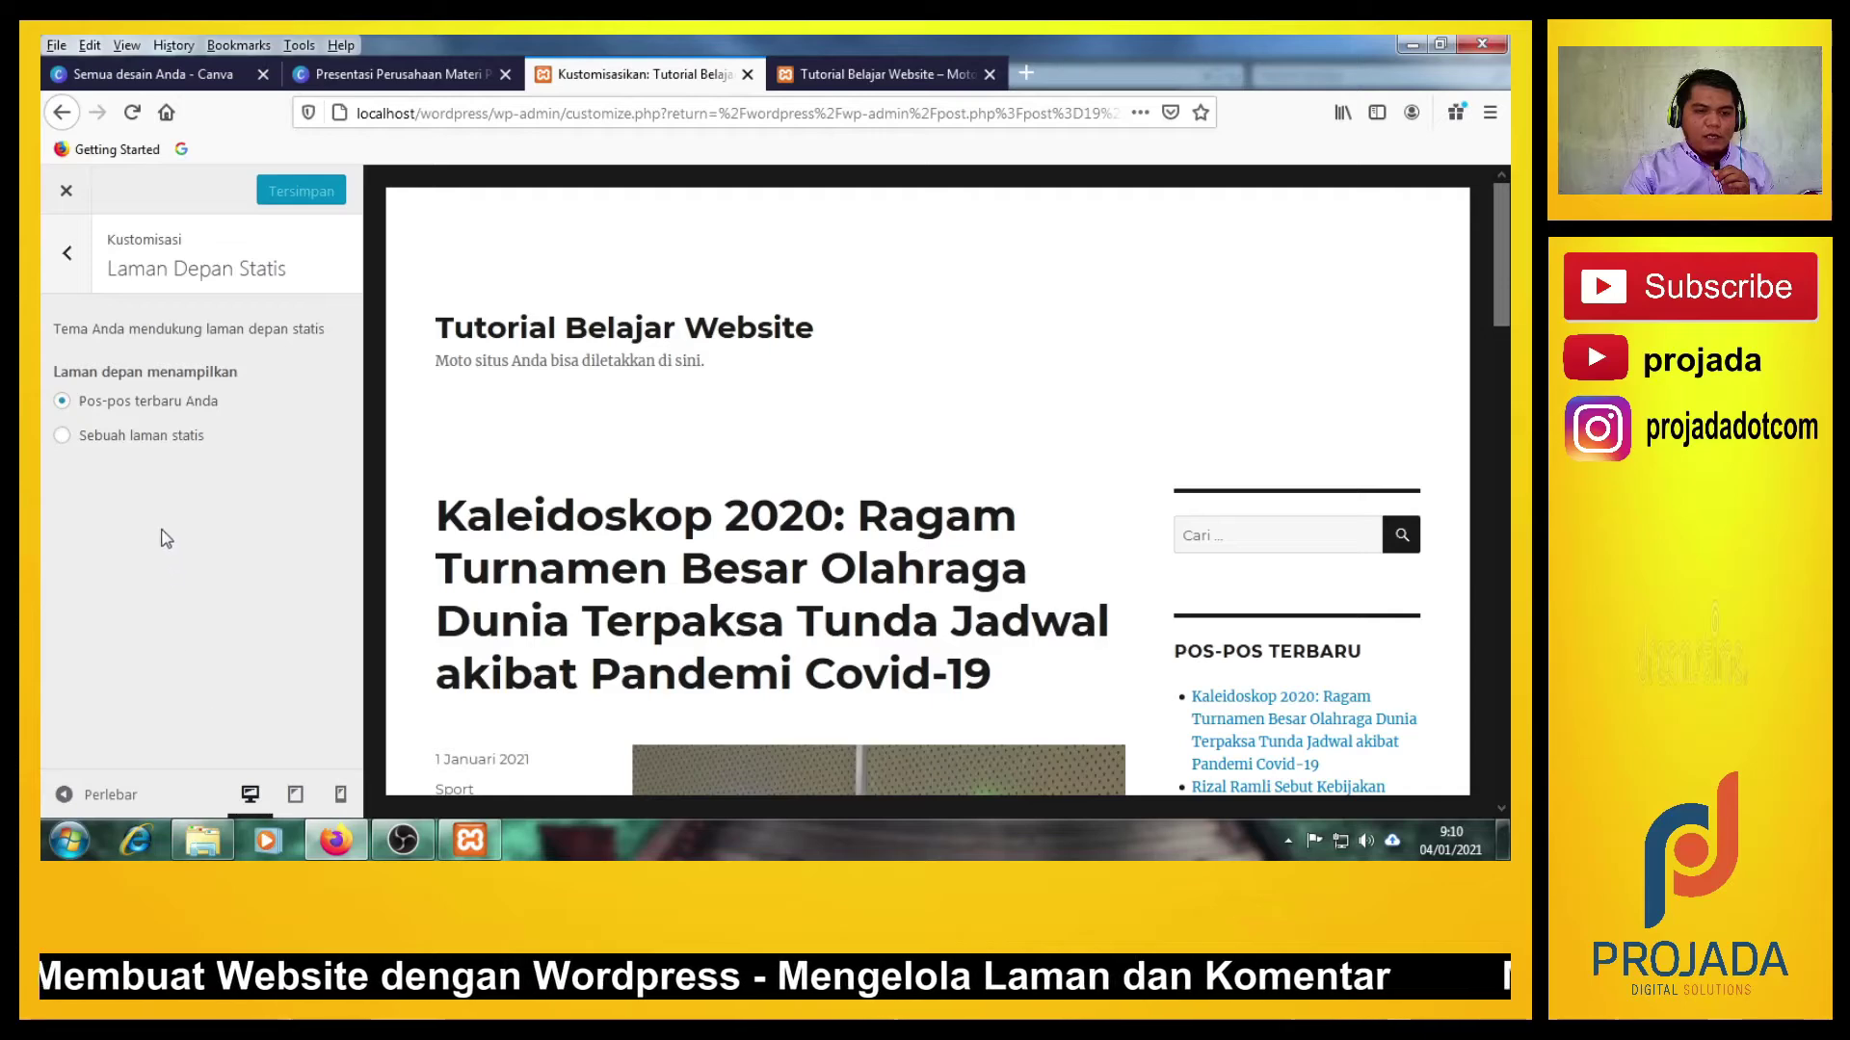
click(82, 254)
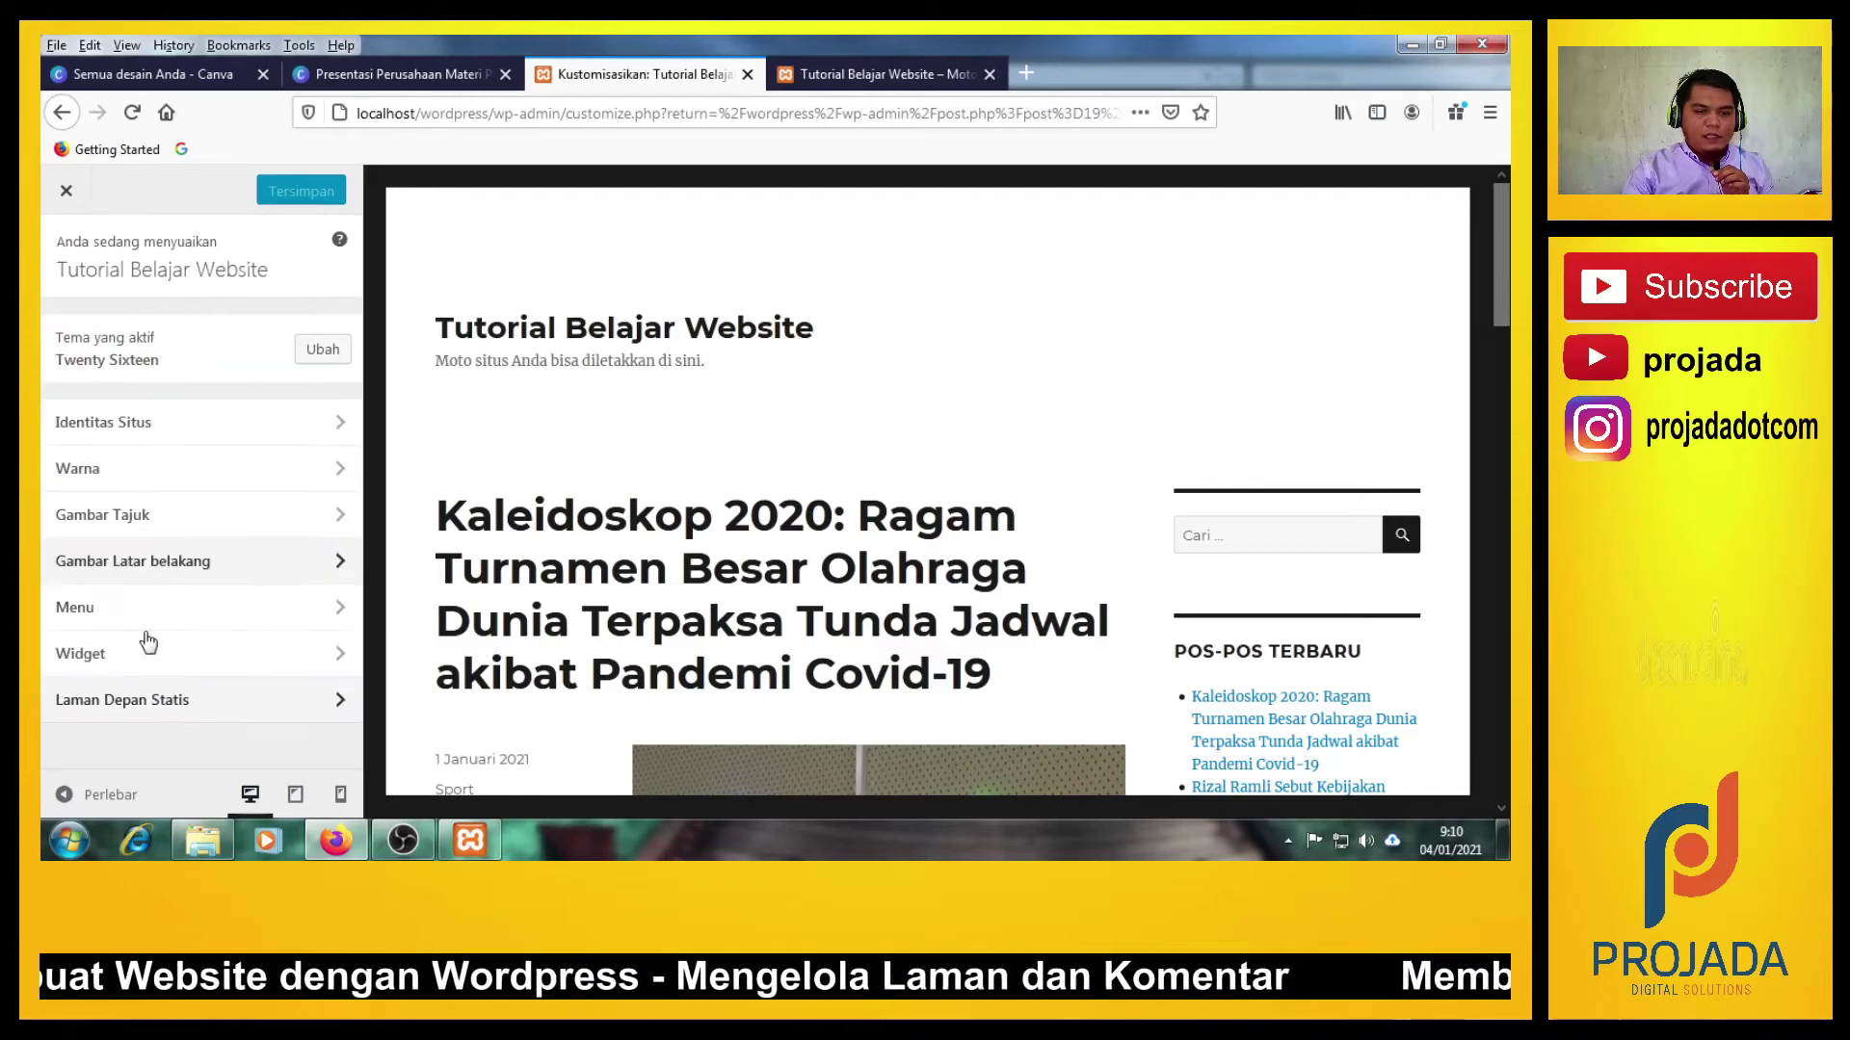
click(168, 704)
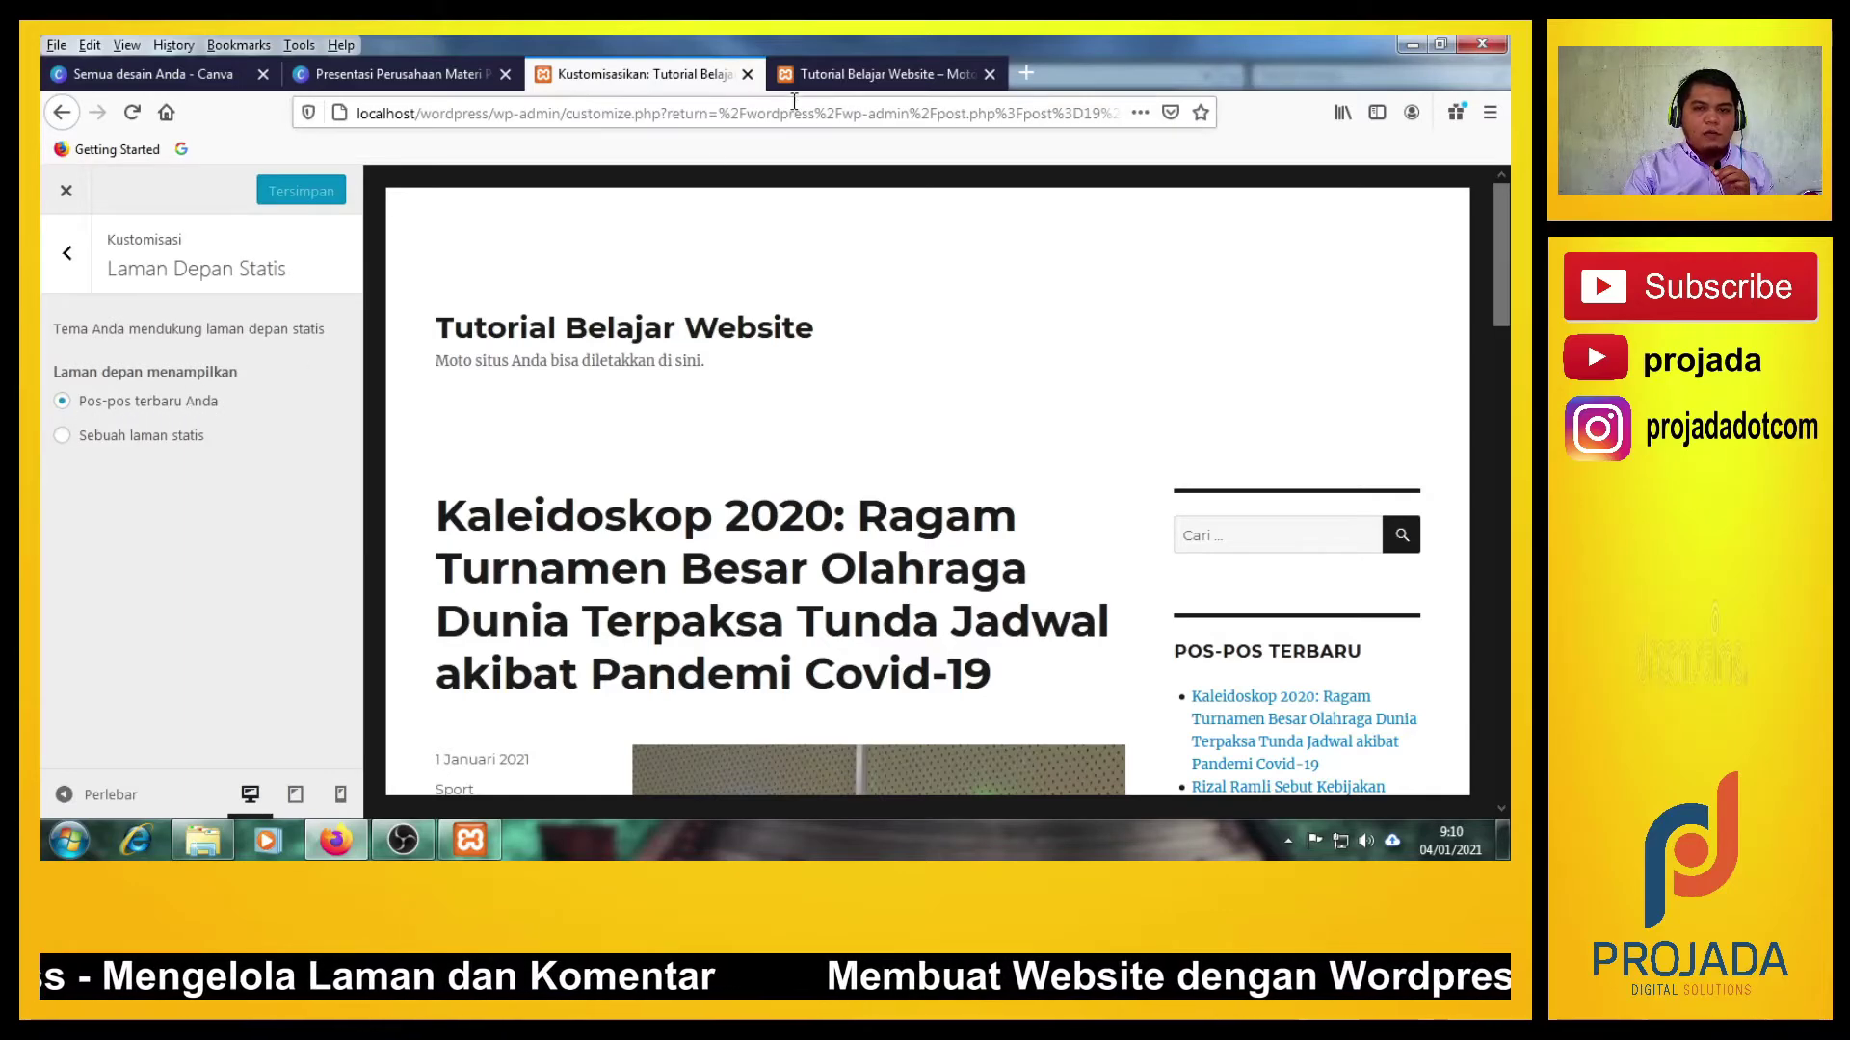
Scroll the live home page's latest posts, then return to the Customizer tab.
click(827, 77)
scroll(740, 504, down, 5)
scroll(742, 503, up, 4)
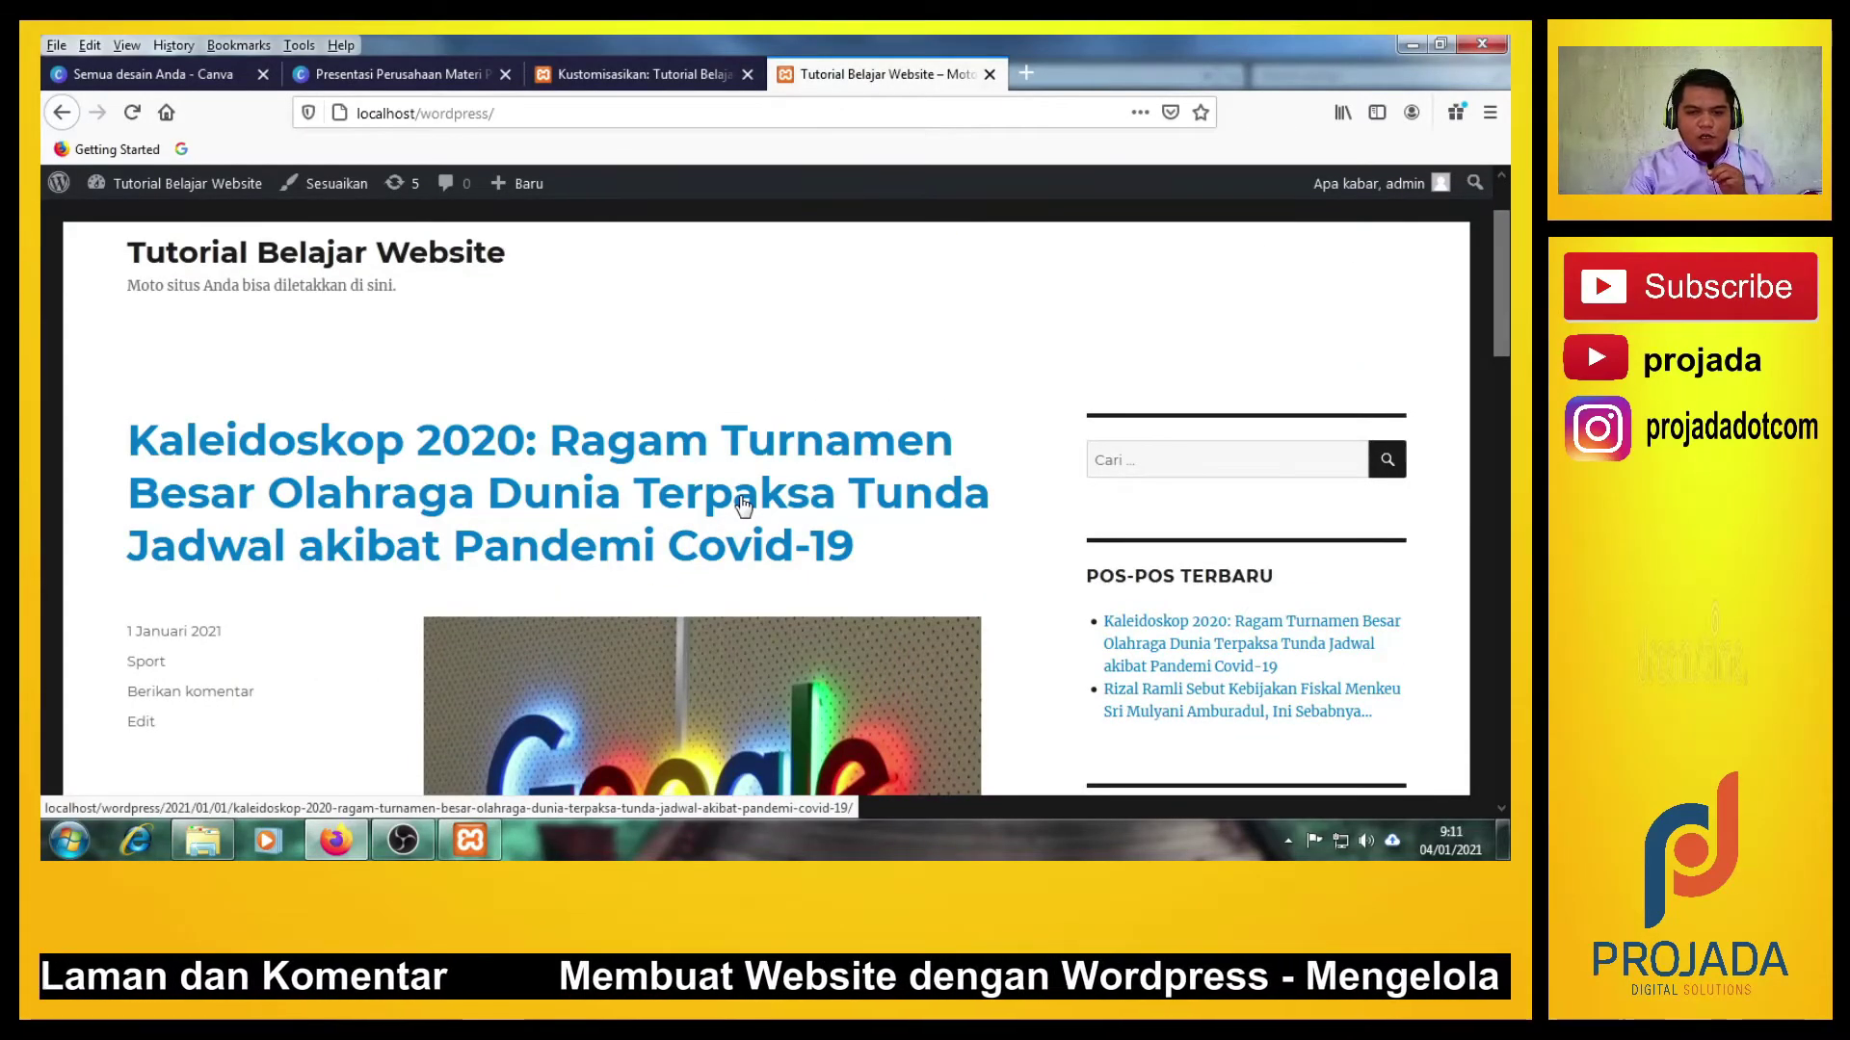
scroll(743, 504, down, 10)
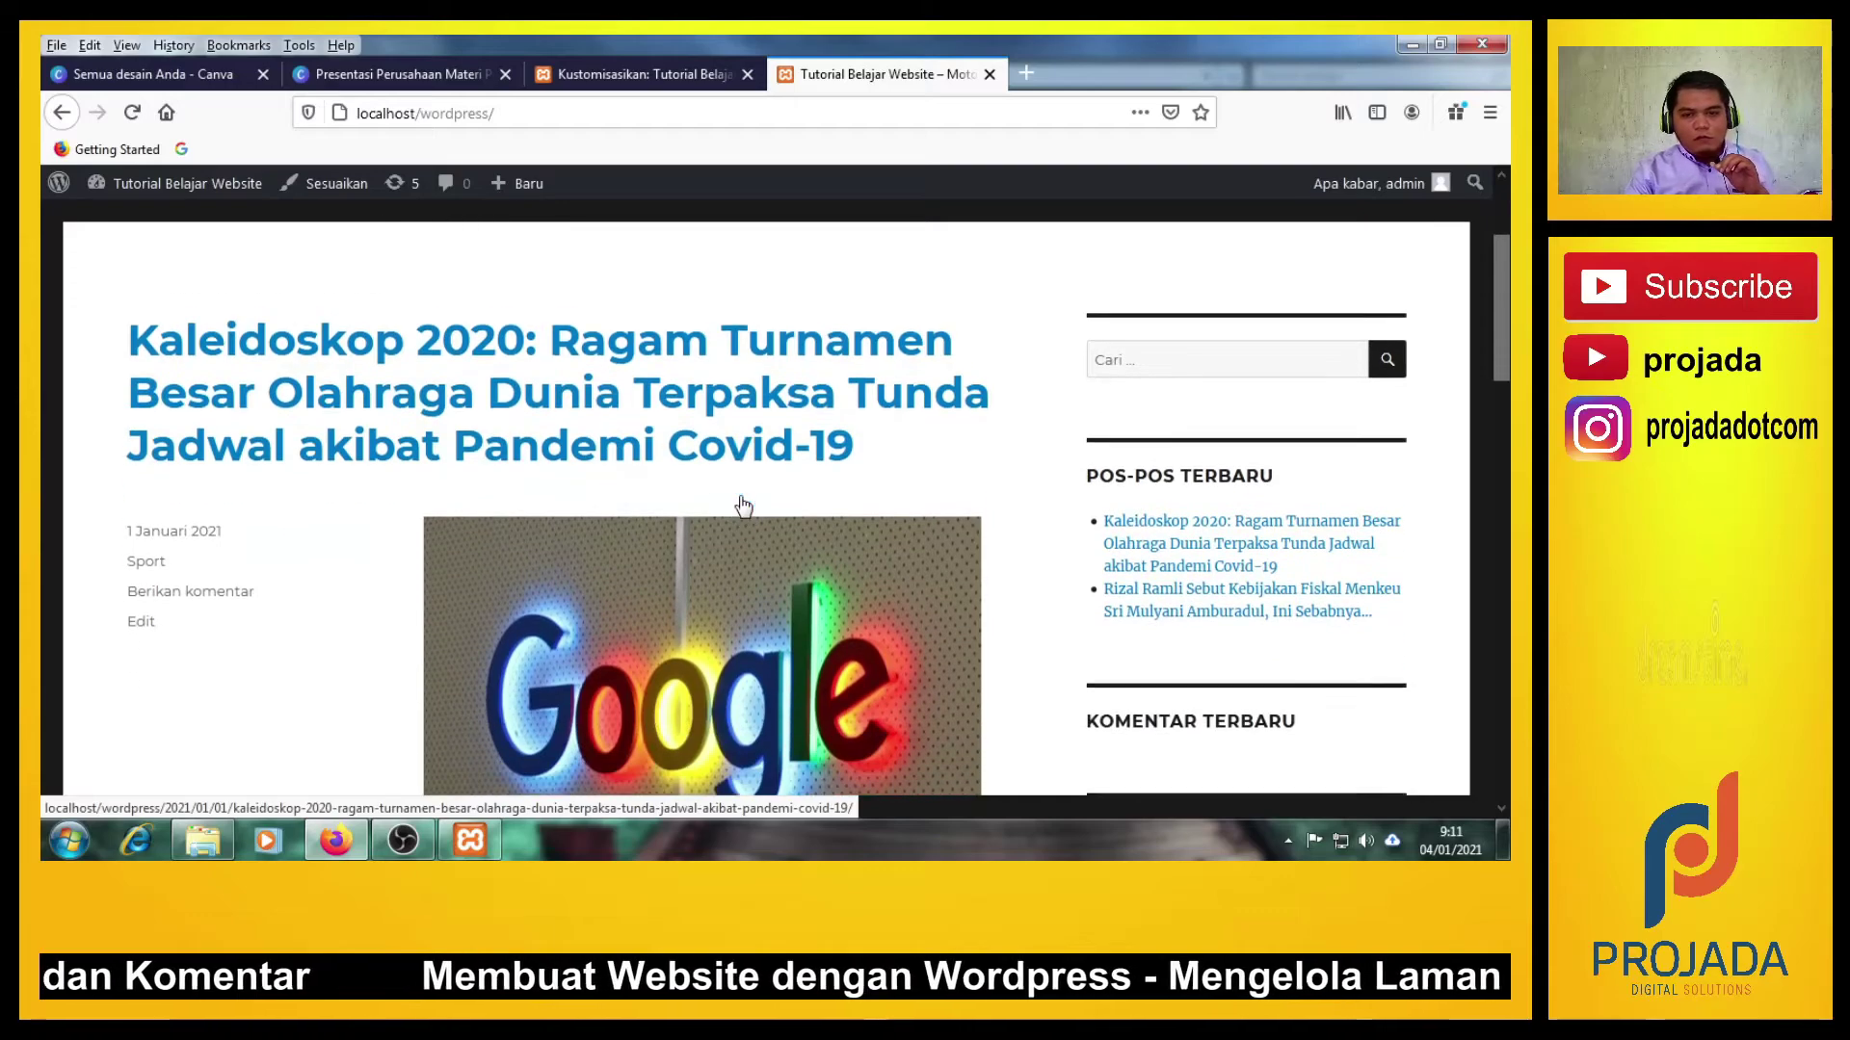
scroll(449, 530, down, 8)
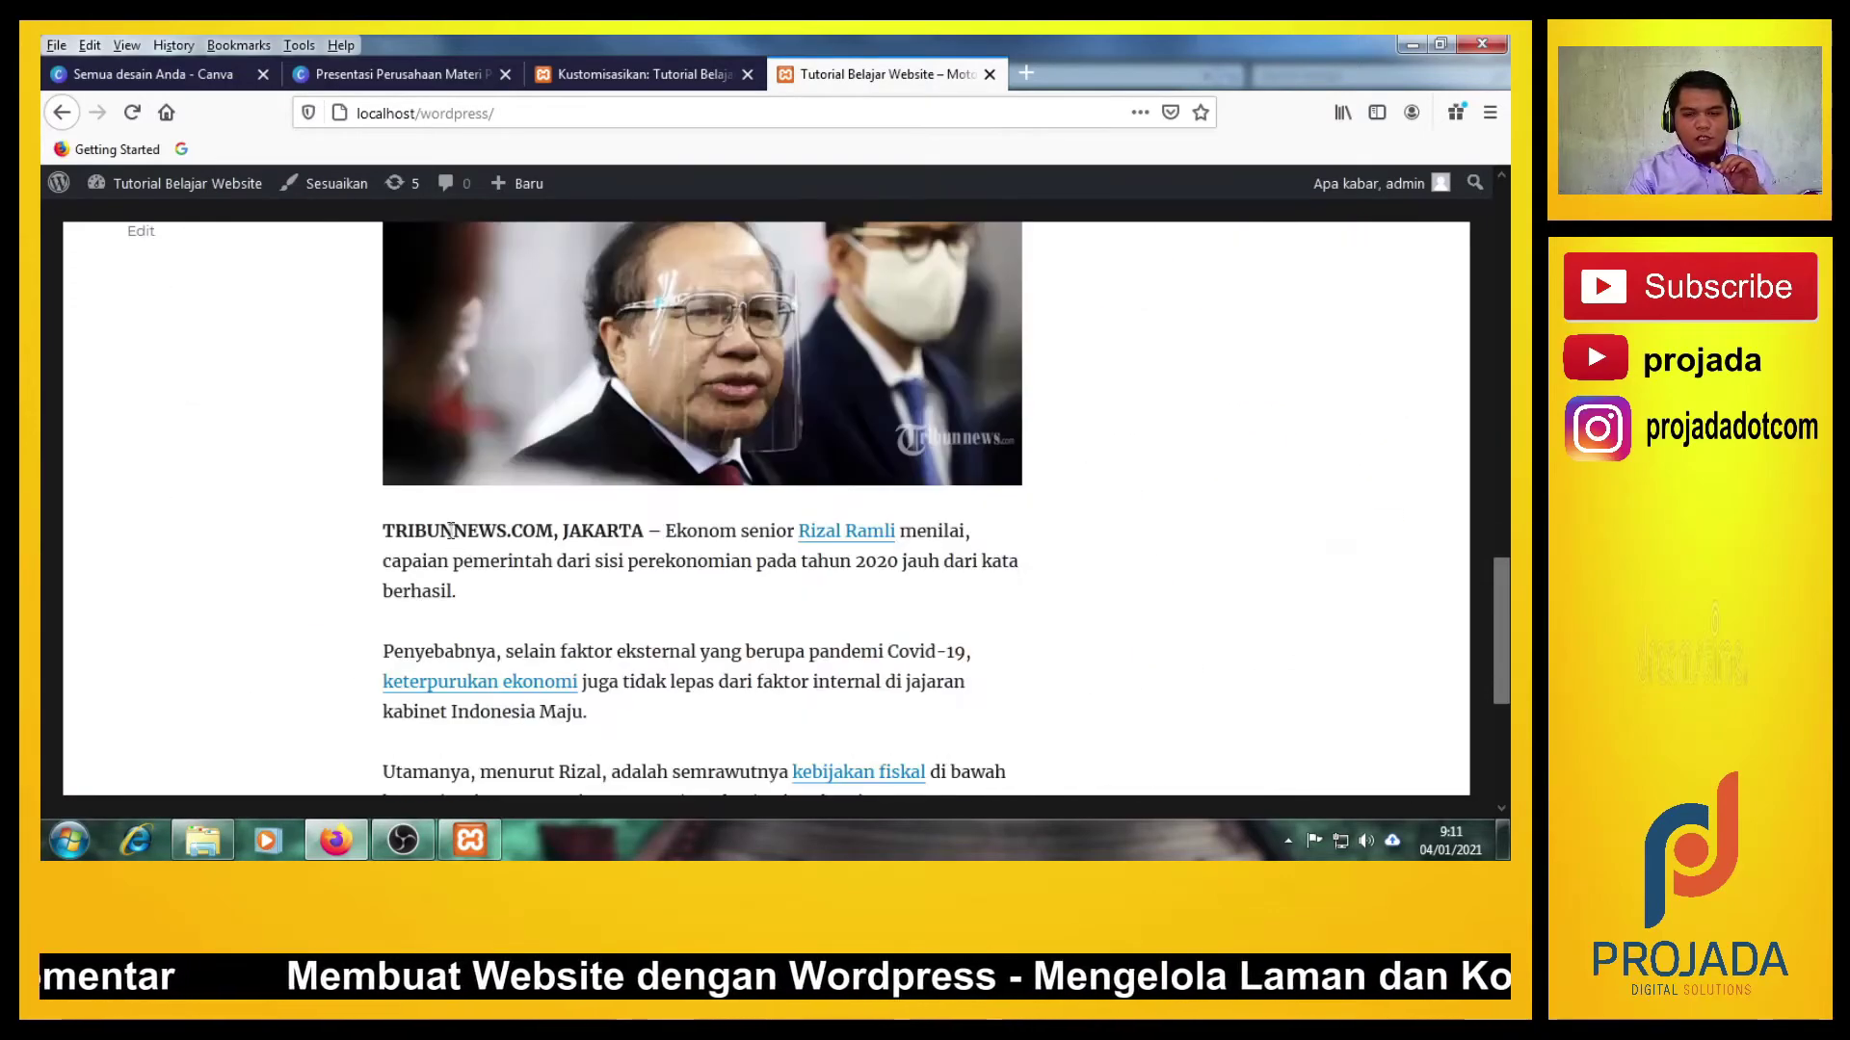
scroll(448, 530, up, 15)
scroll(448, 539, up, 4)
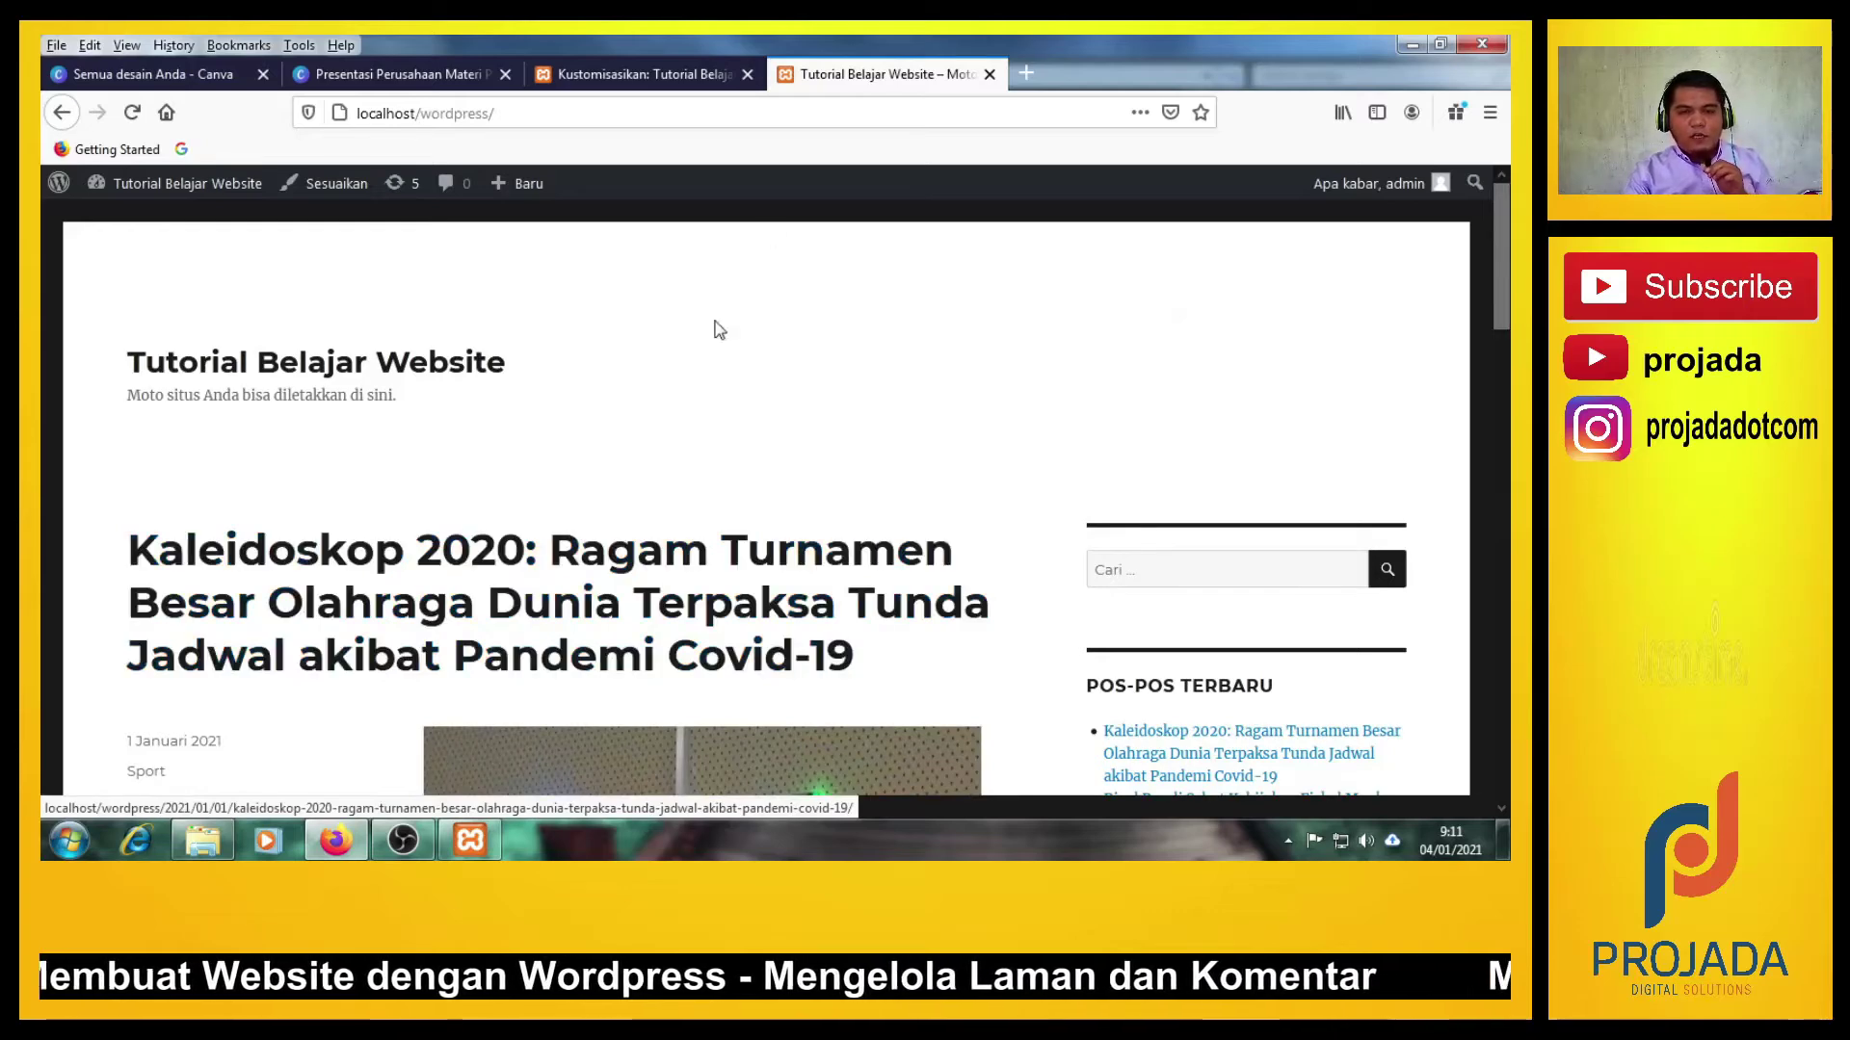
click(636, 74)
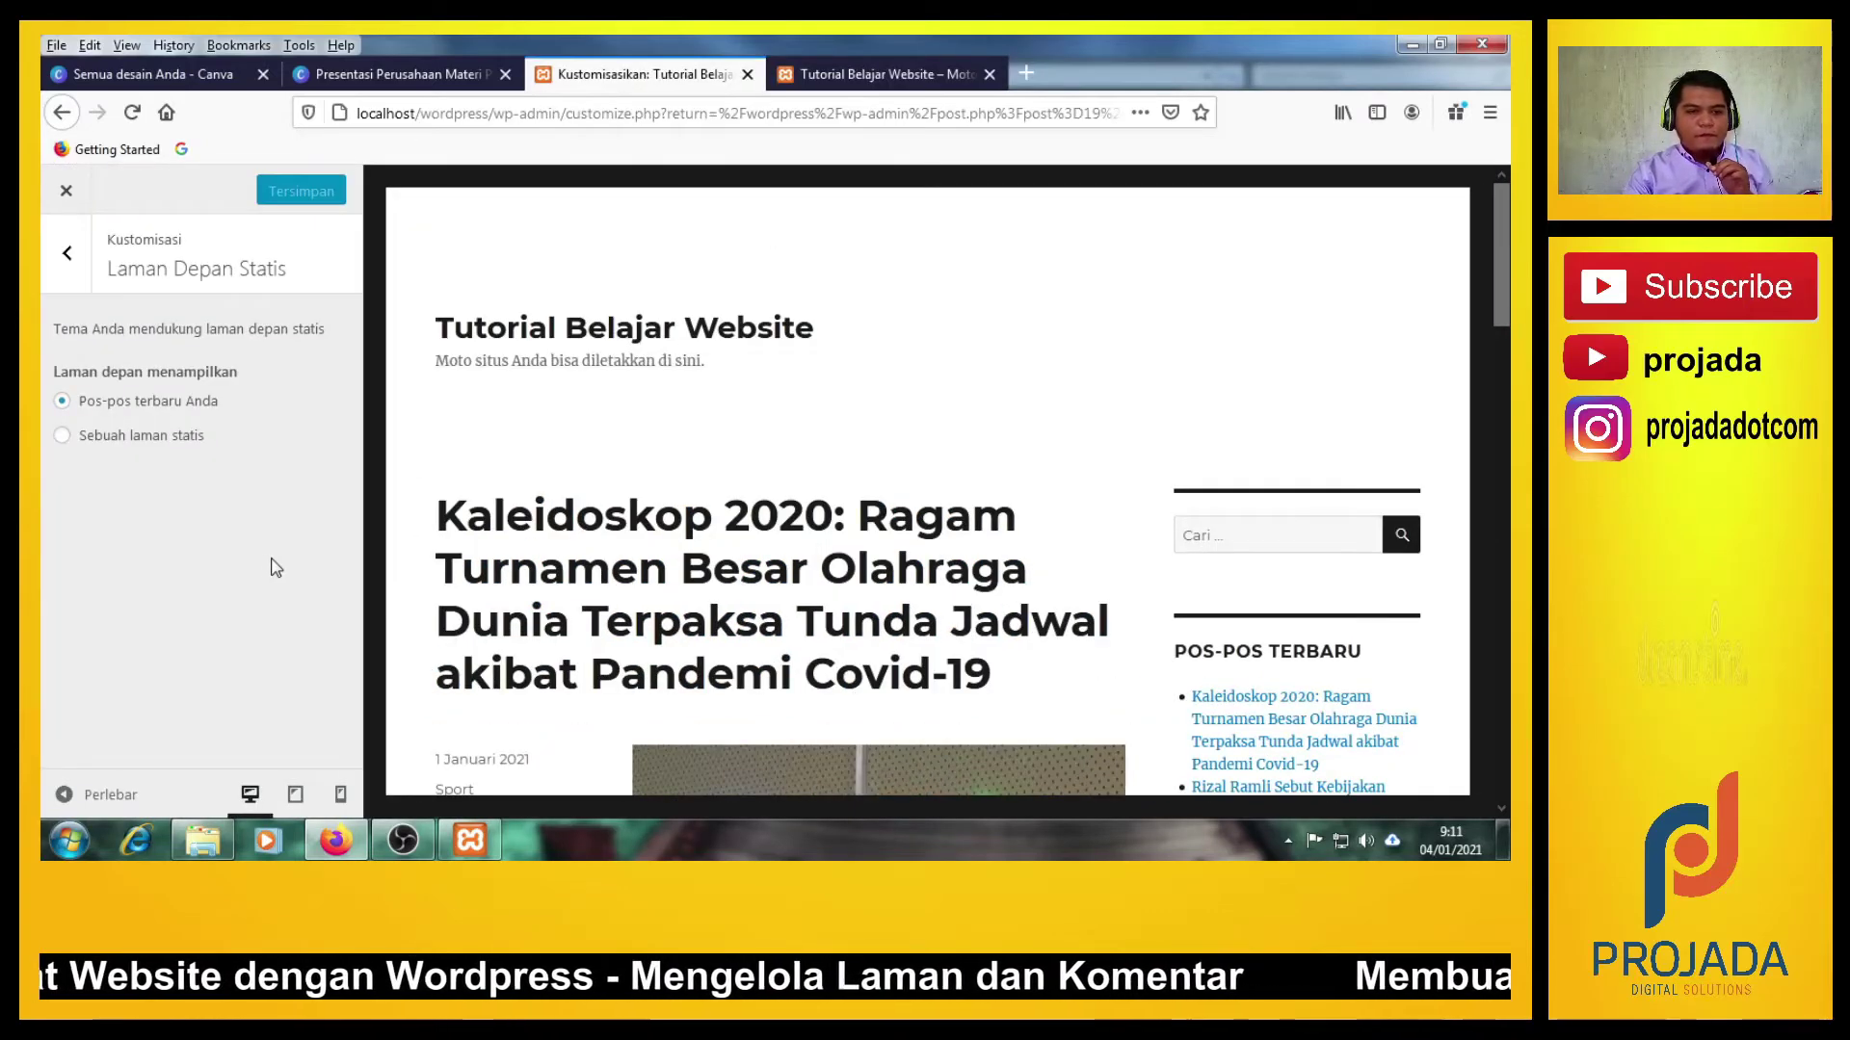
Choose 'A static page' with 'Selamat Datang di Tutorial Belajar membuat Waebsite' as the front page.
click(62, 435)
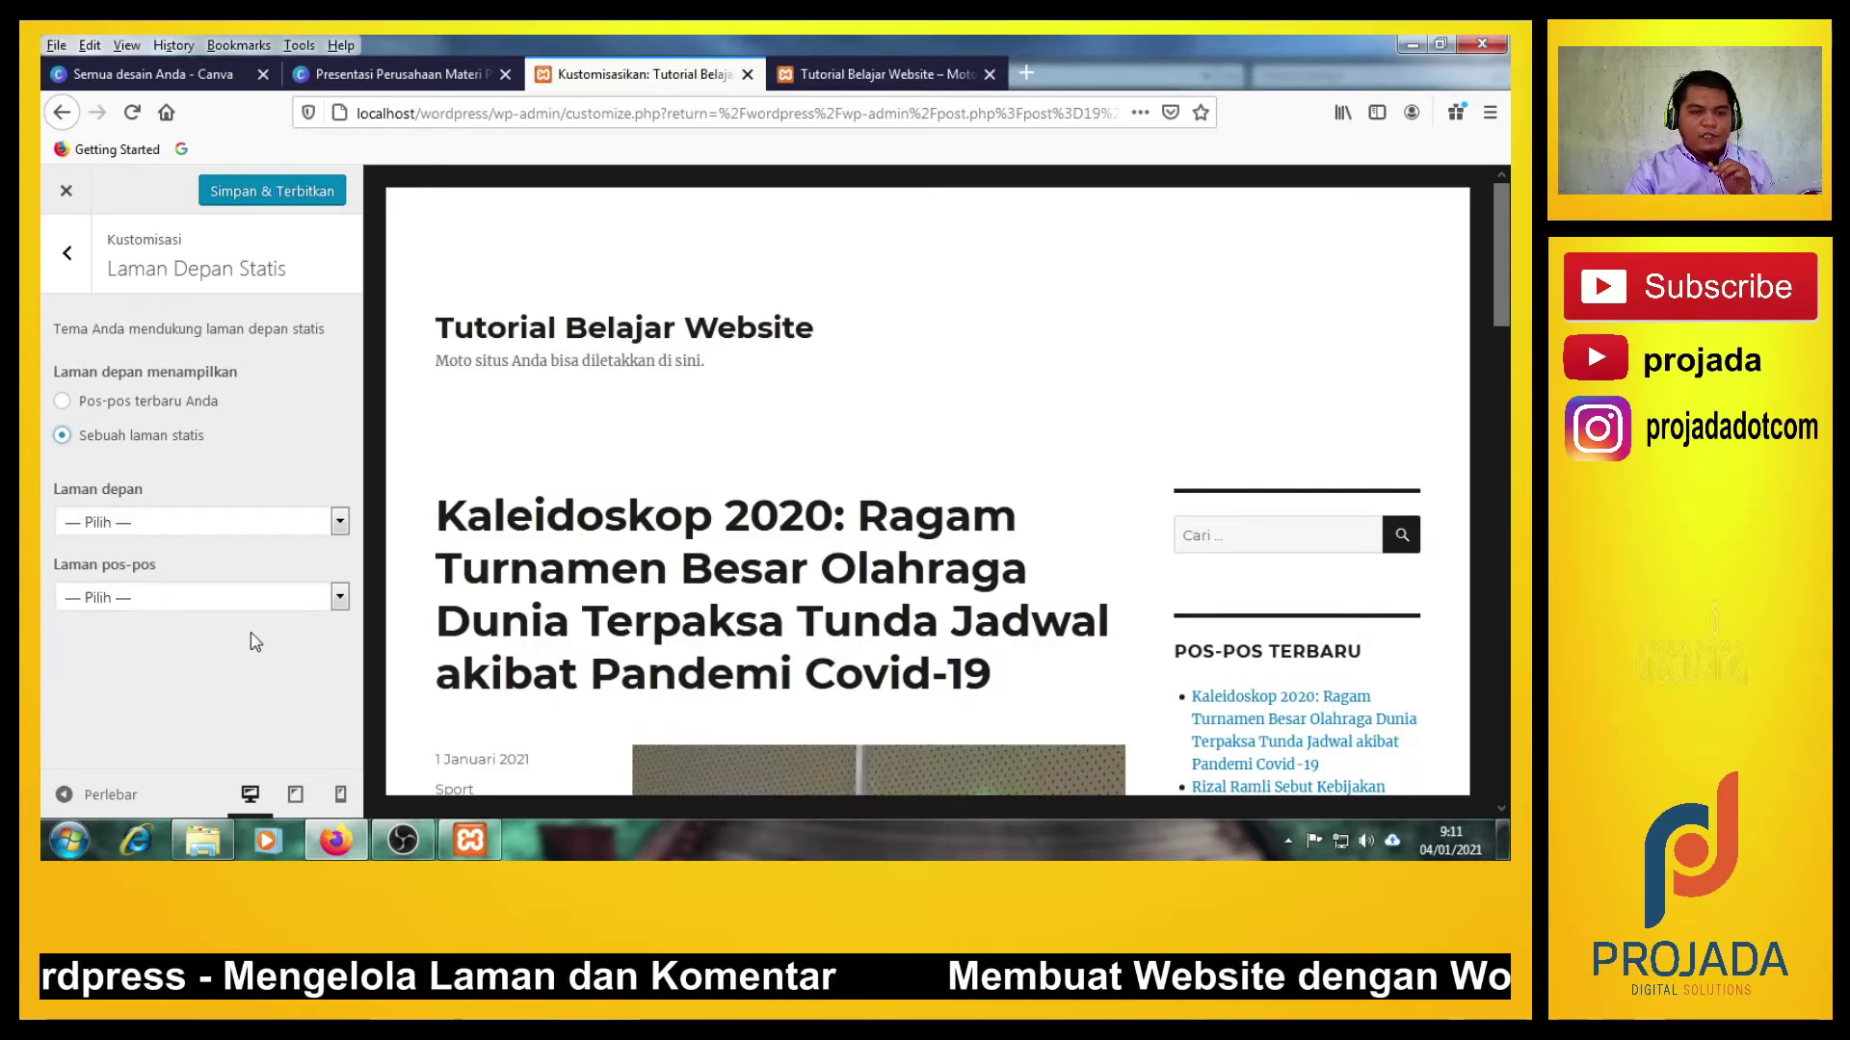
click(175, 522)
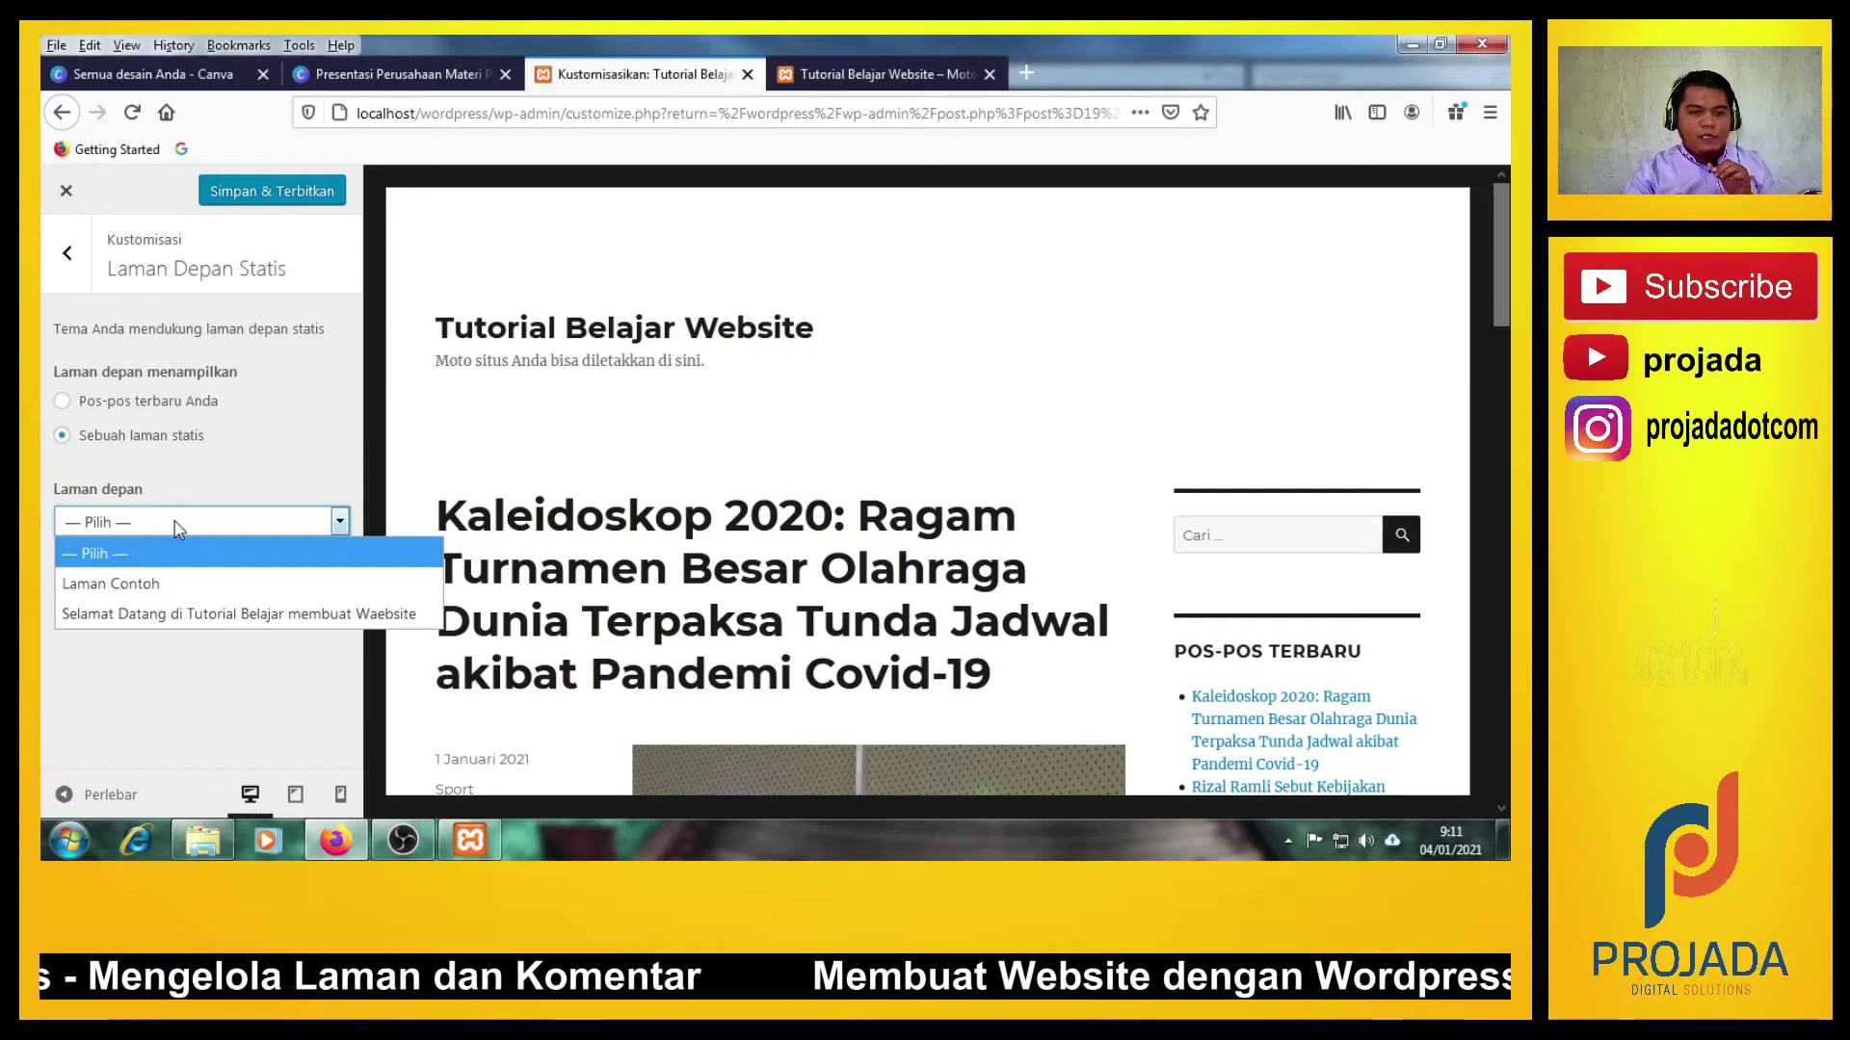
click(174, 669)
click(174, 524)
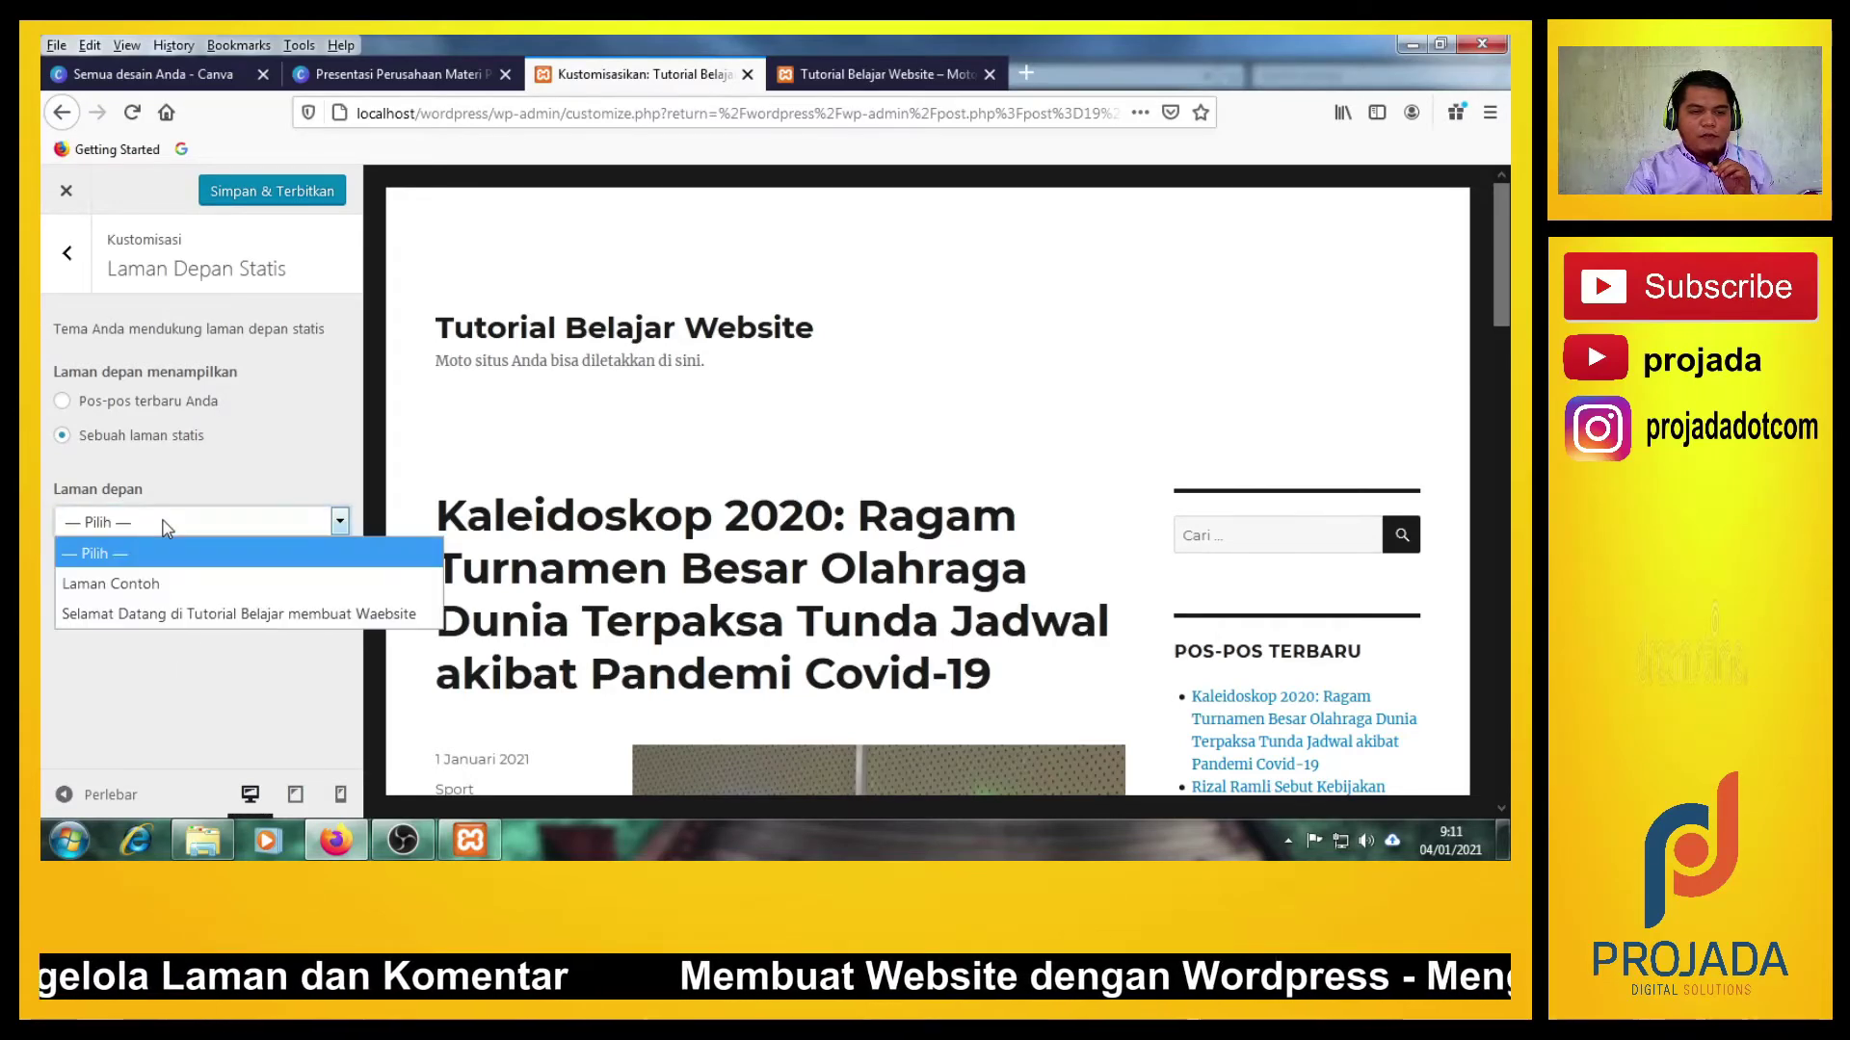
click(165, 725)
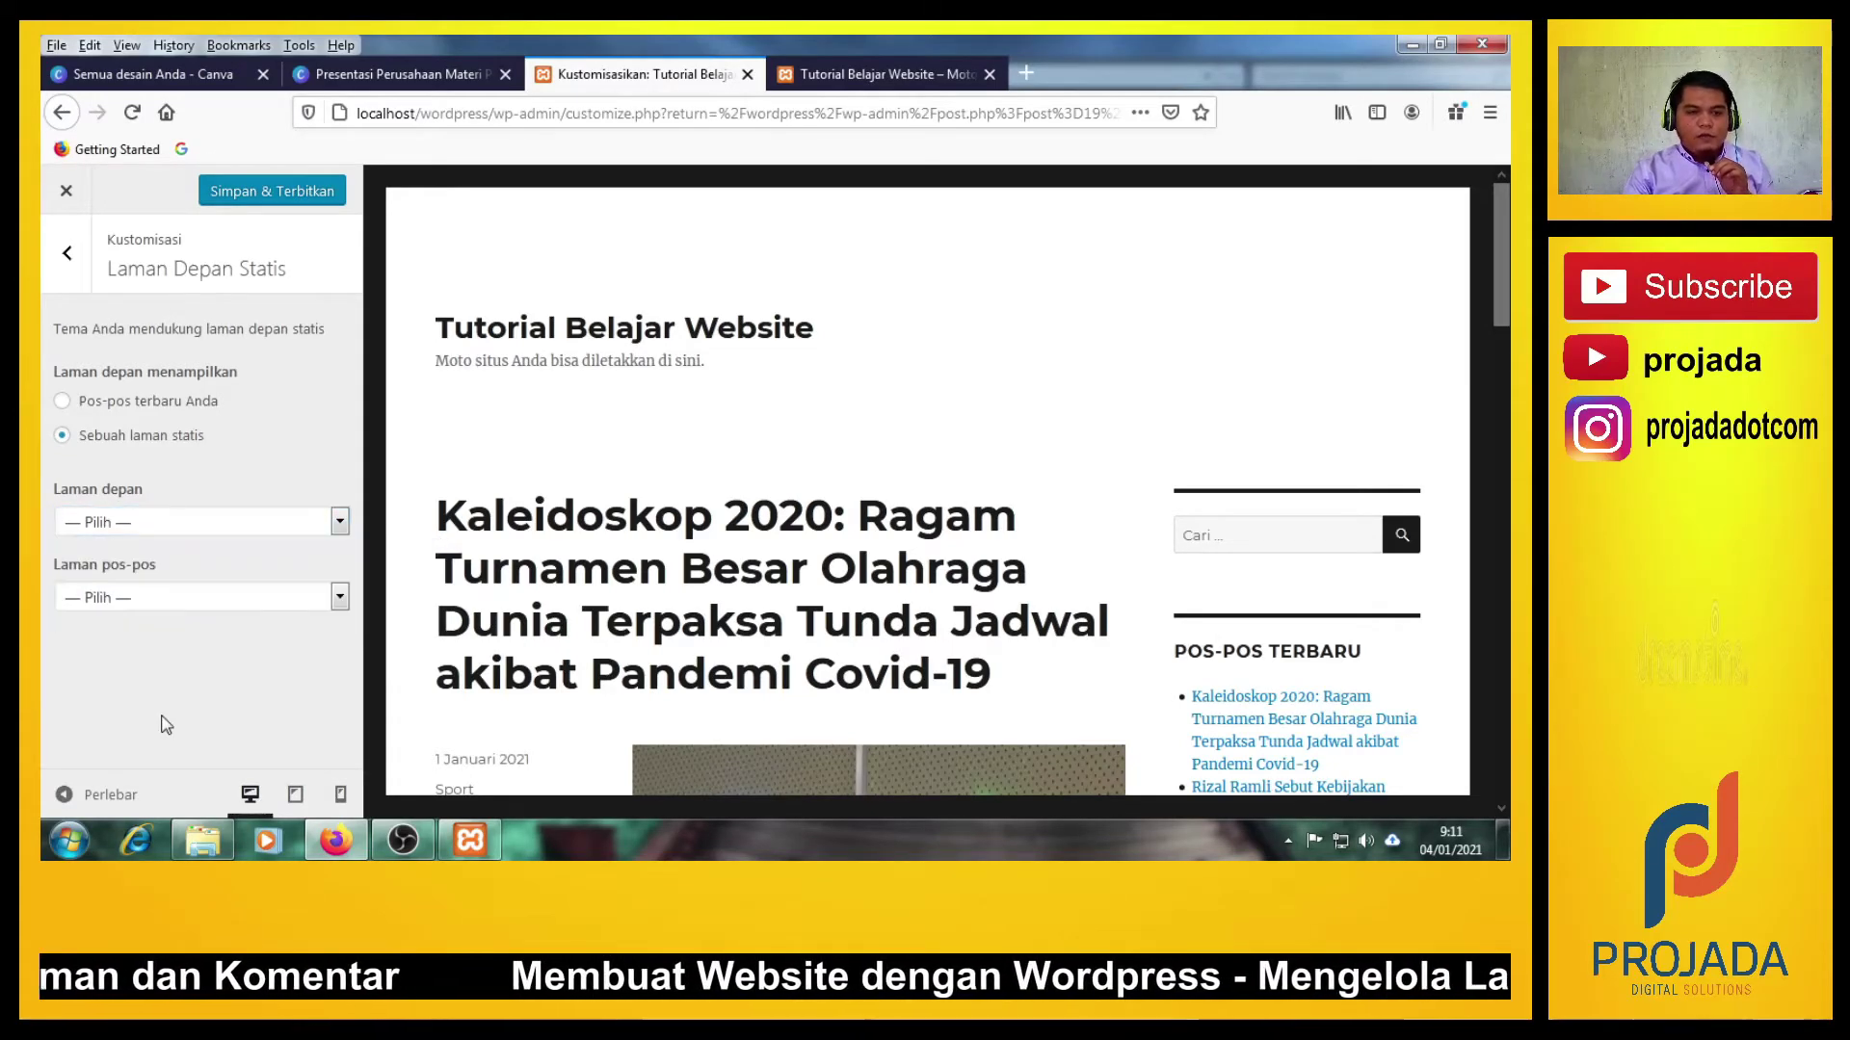
click(165, 524)
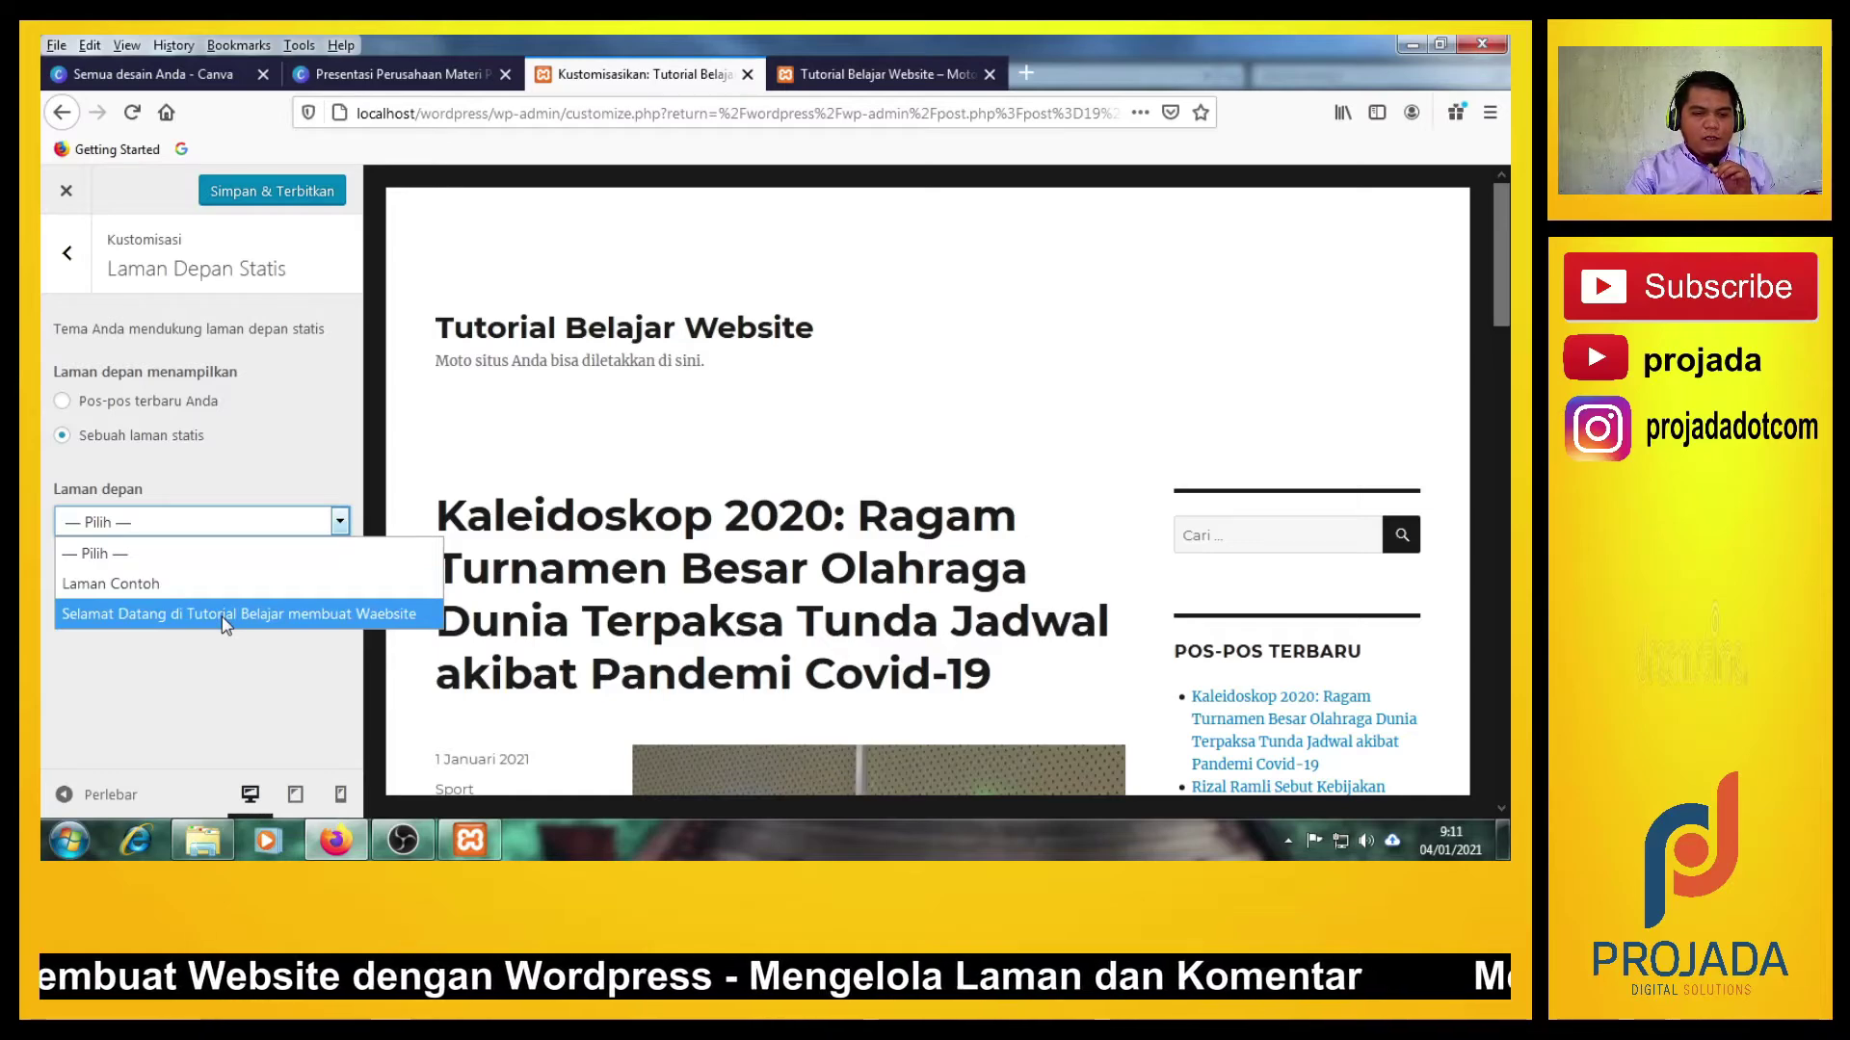
click(198, 669)
click(177, 525)
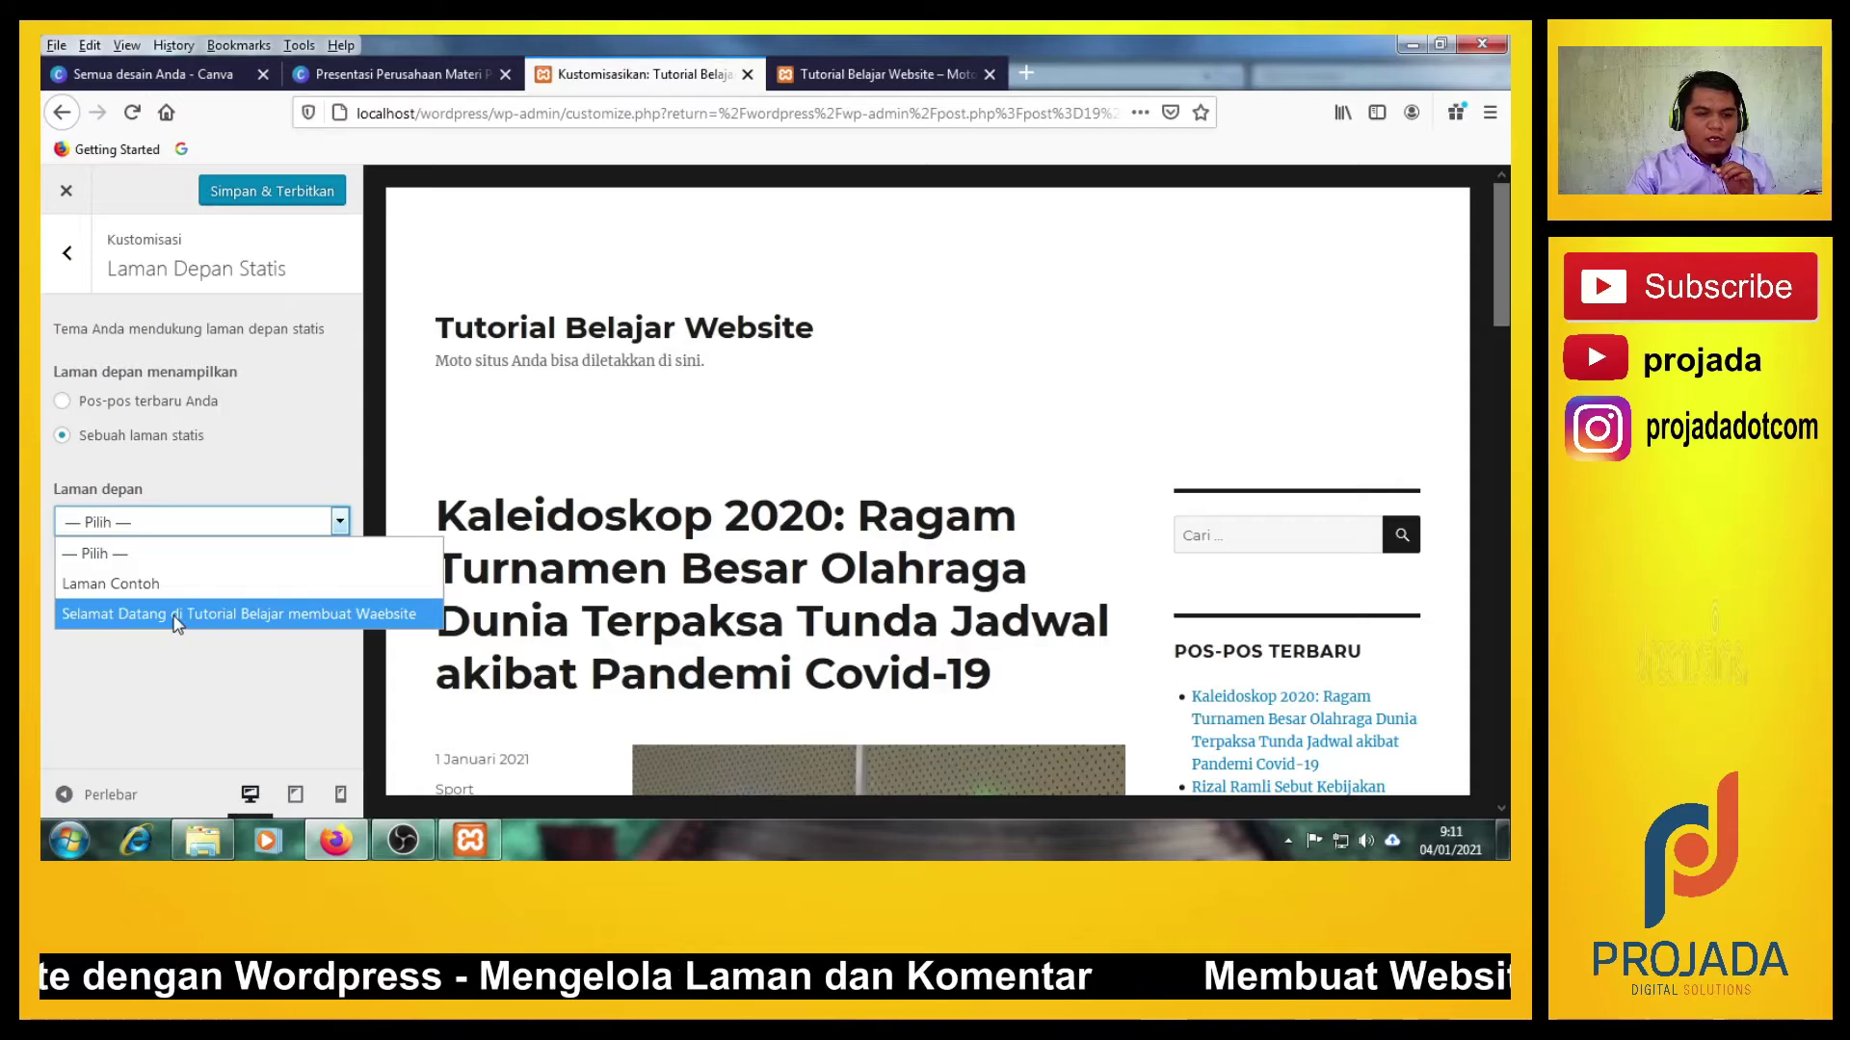
click(176, 619)
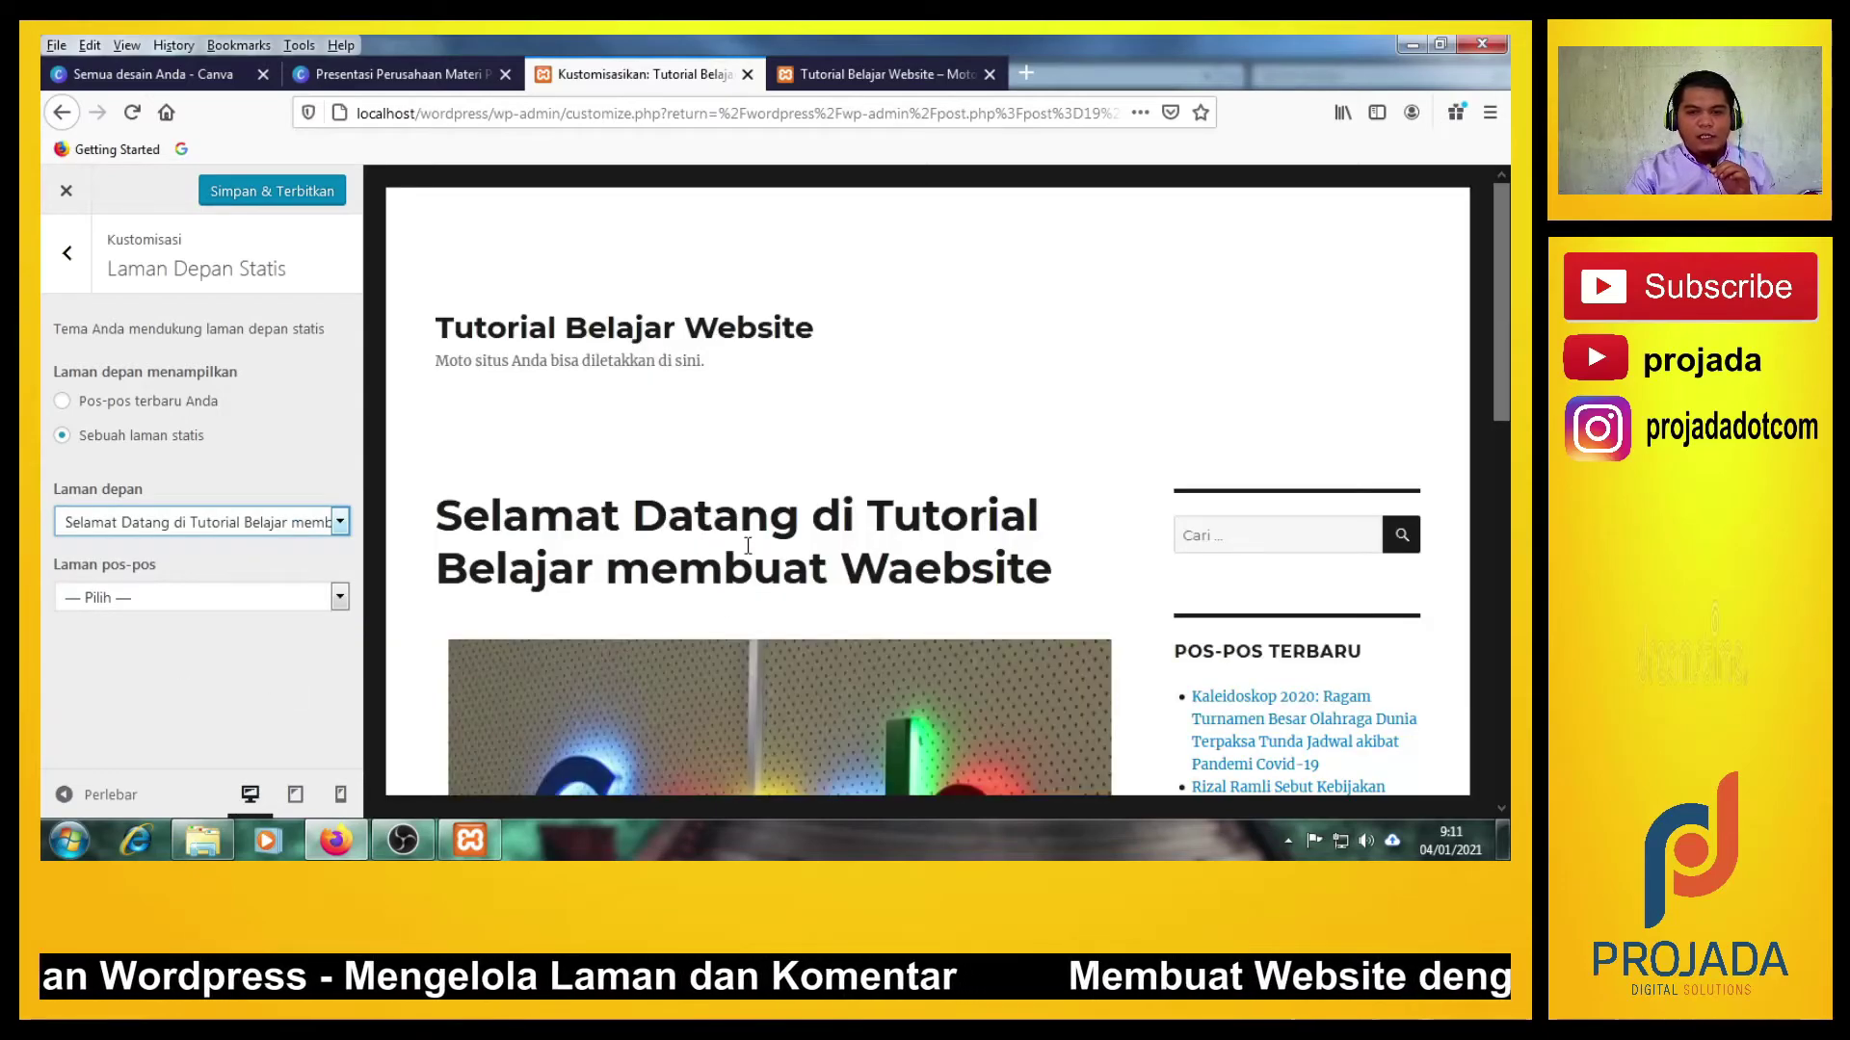
Save & Publish the new static front page setting.
scroll(754, 546, down, 10)
scroll(754, 546, up, 10)
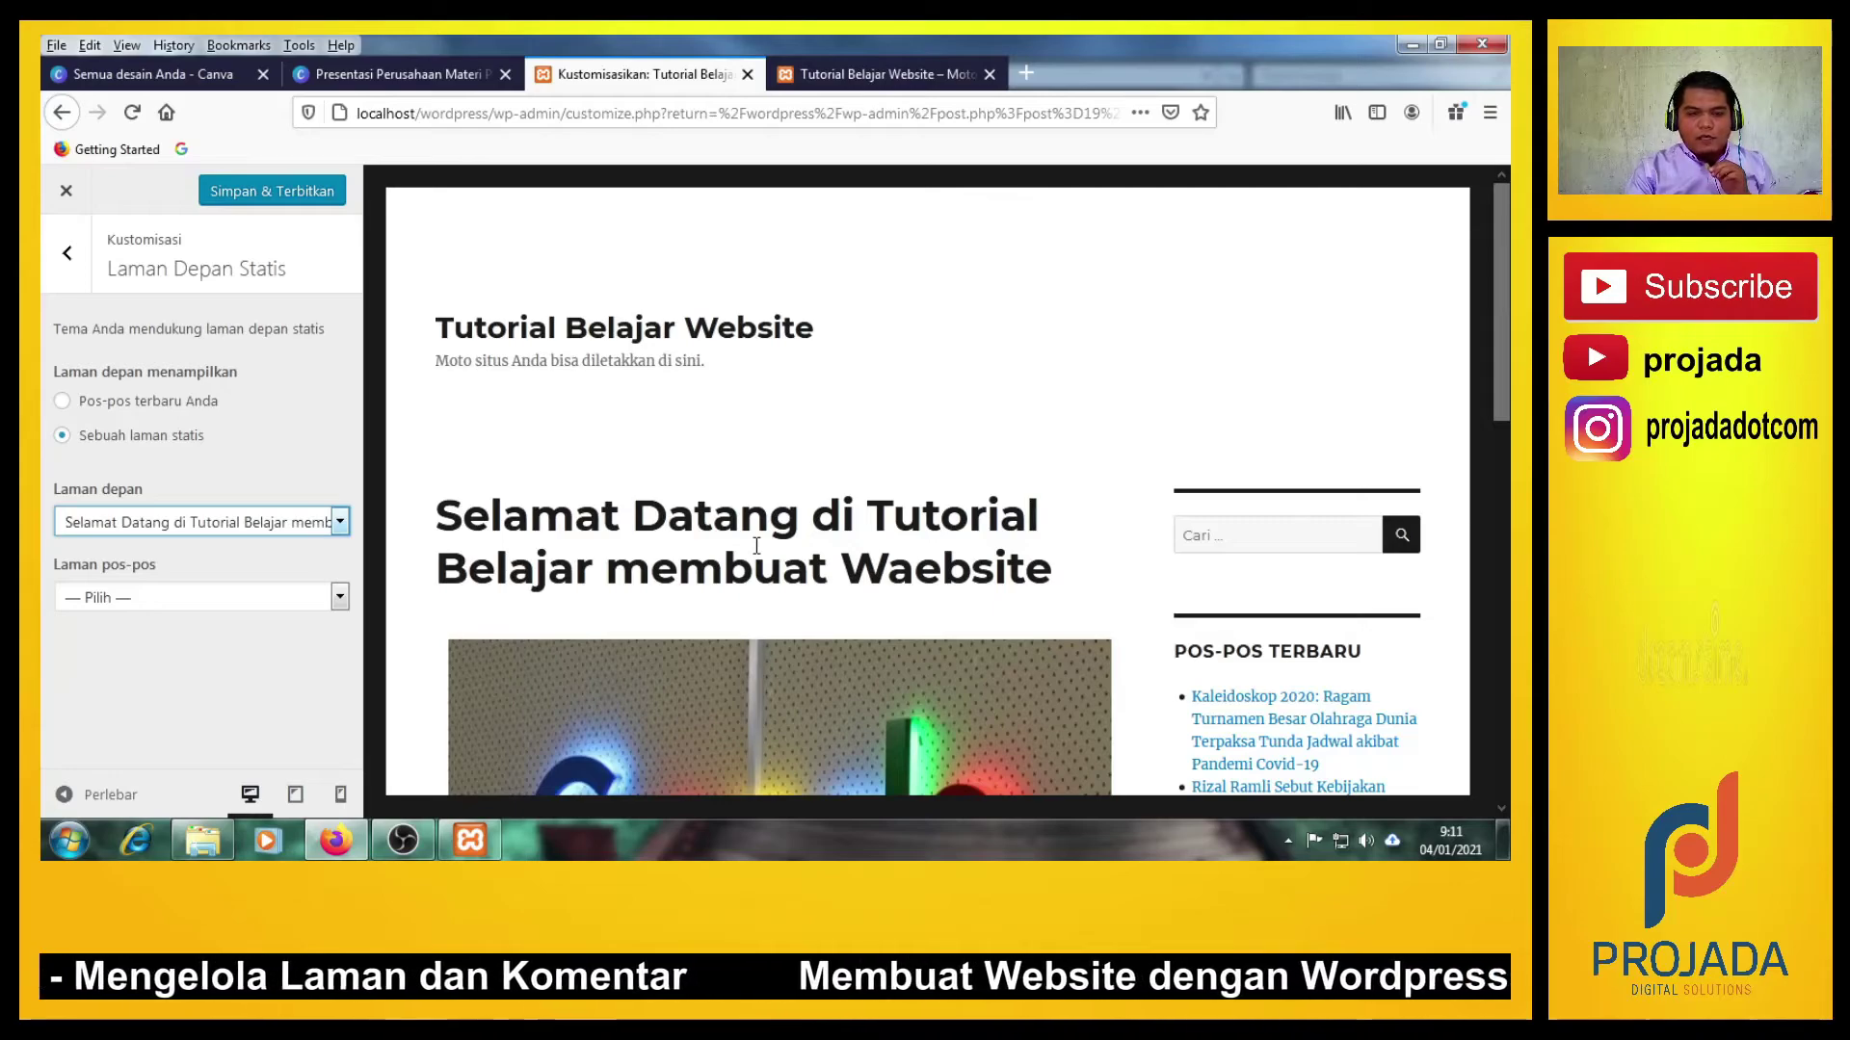
scroll(757, 545, down, 3)
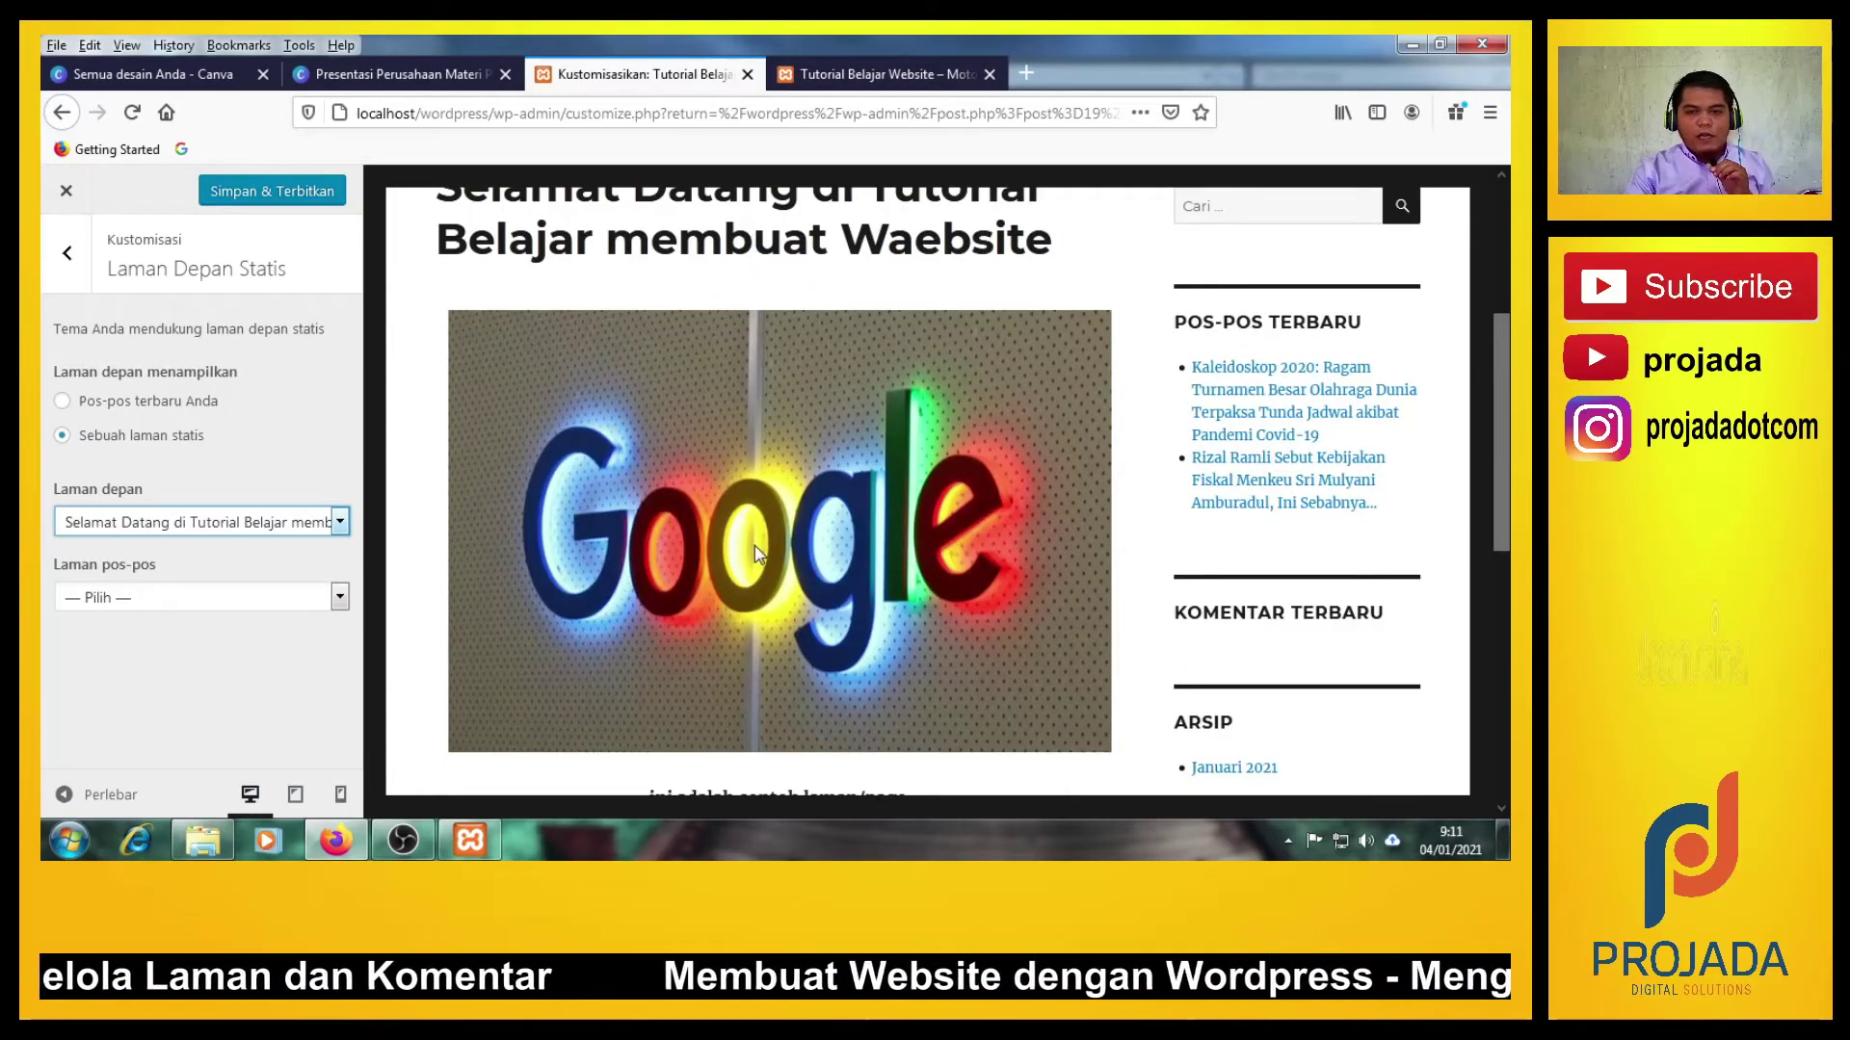
scroll(754, 545, up, 3)
scroll(756, 549, down, 10)
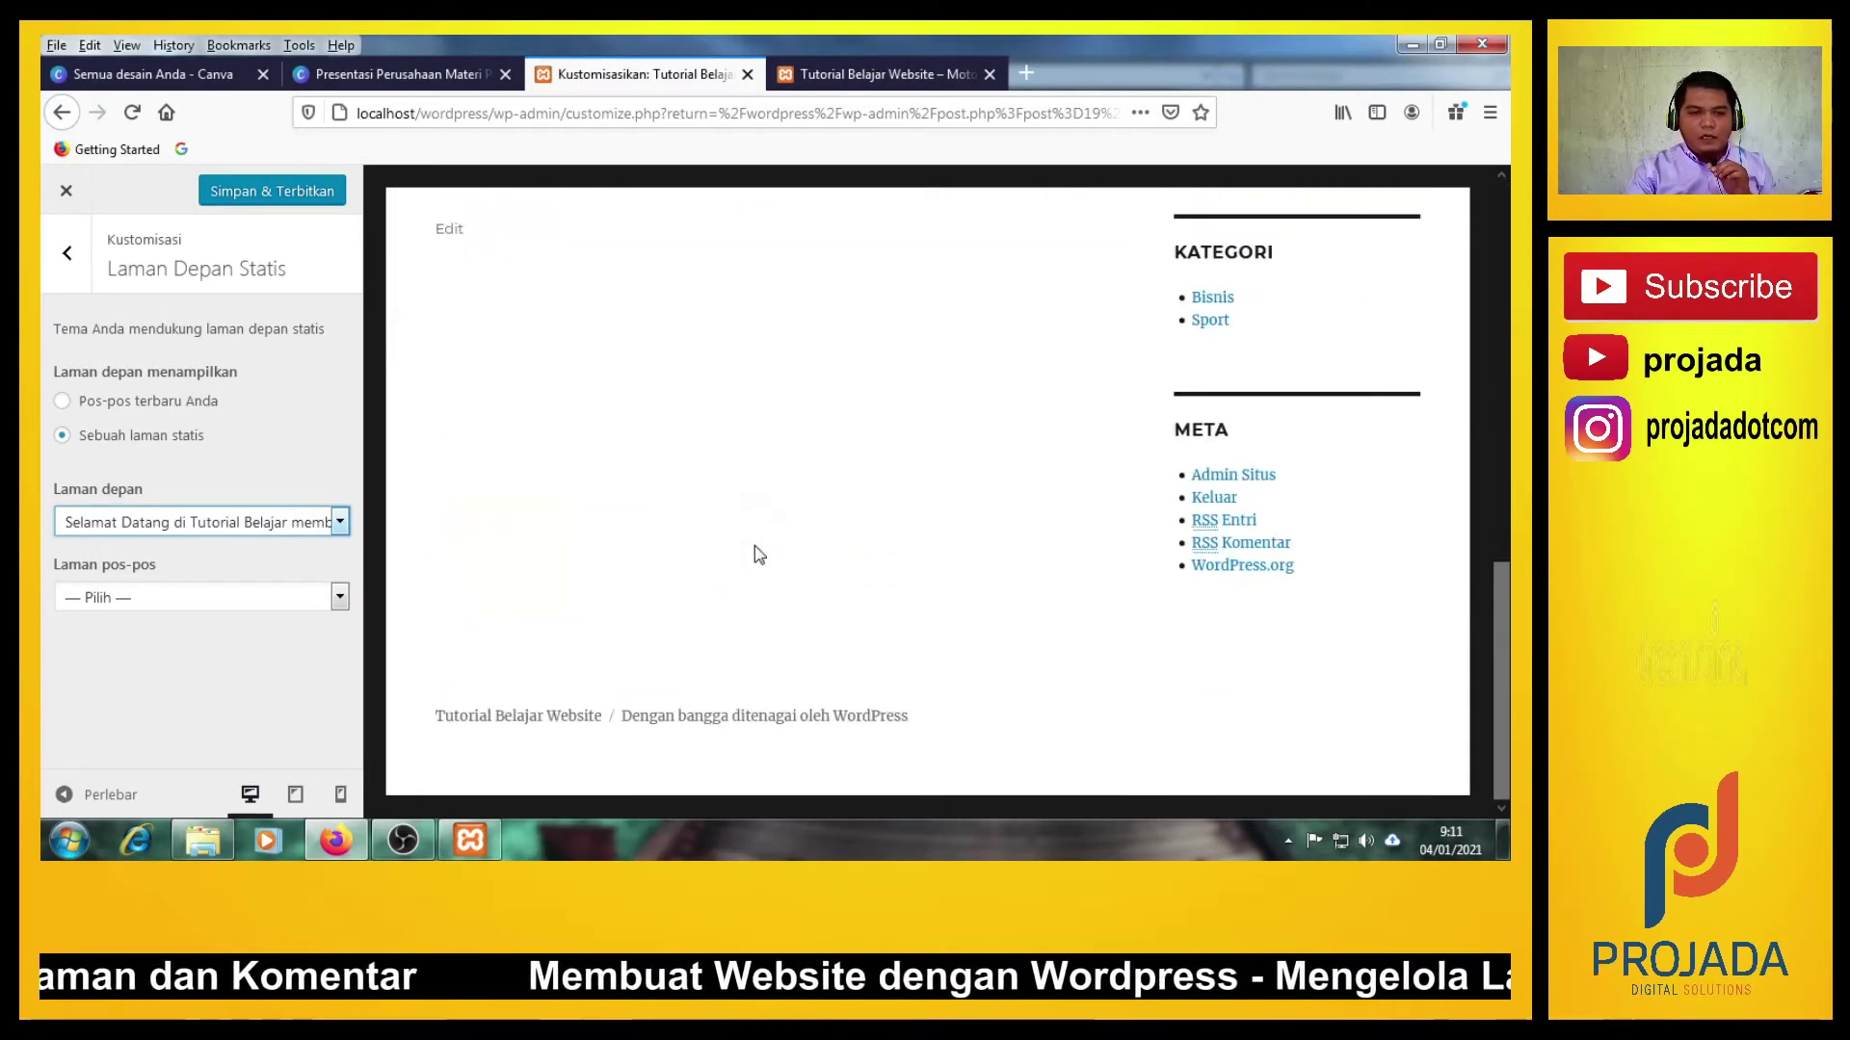
scroll(754, 545, up, 10)
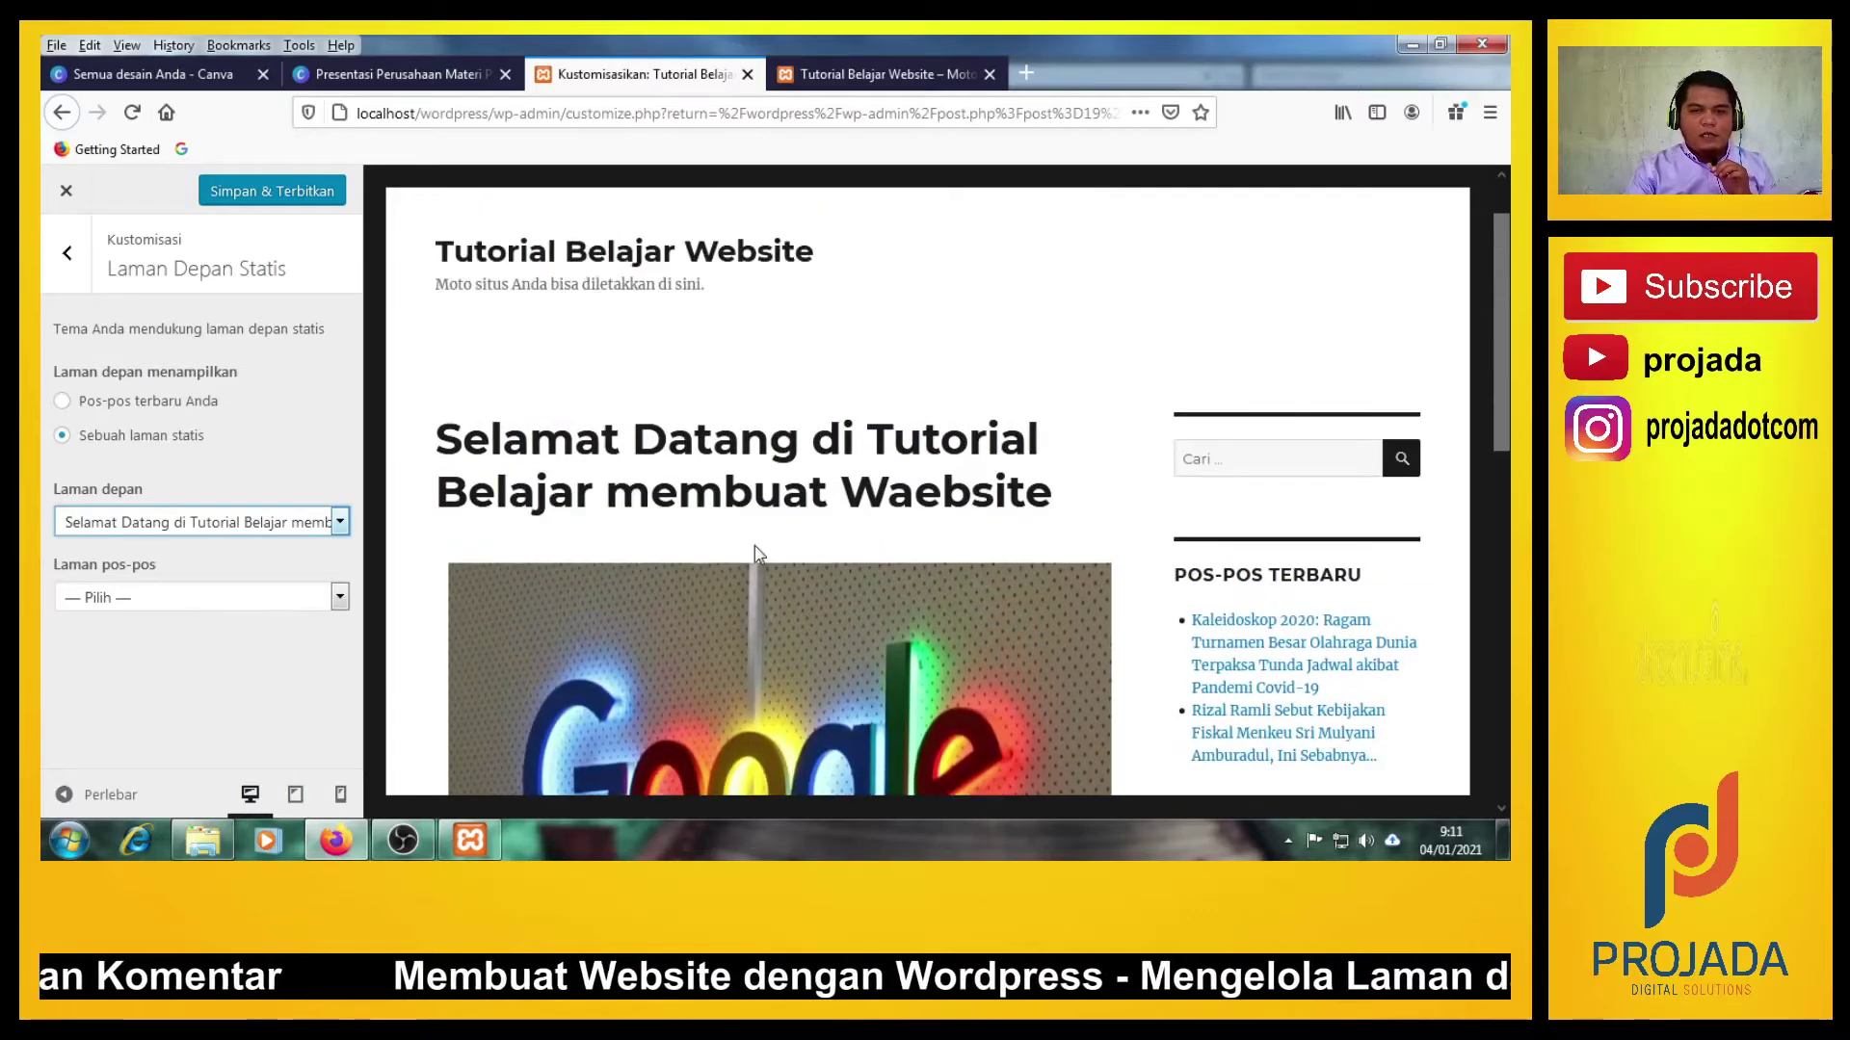
click(285, 197)
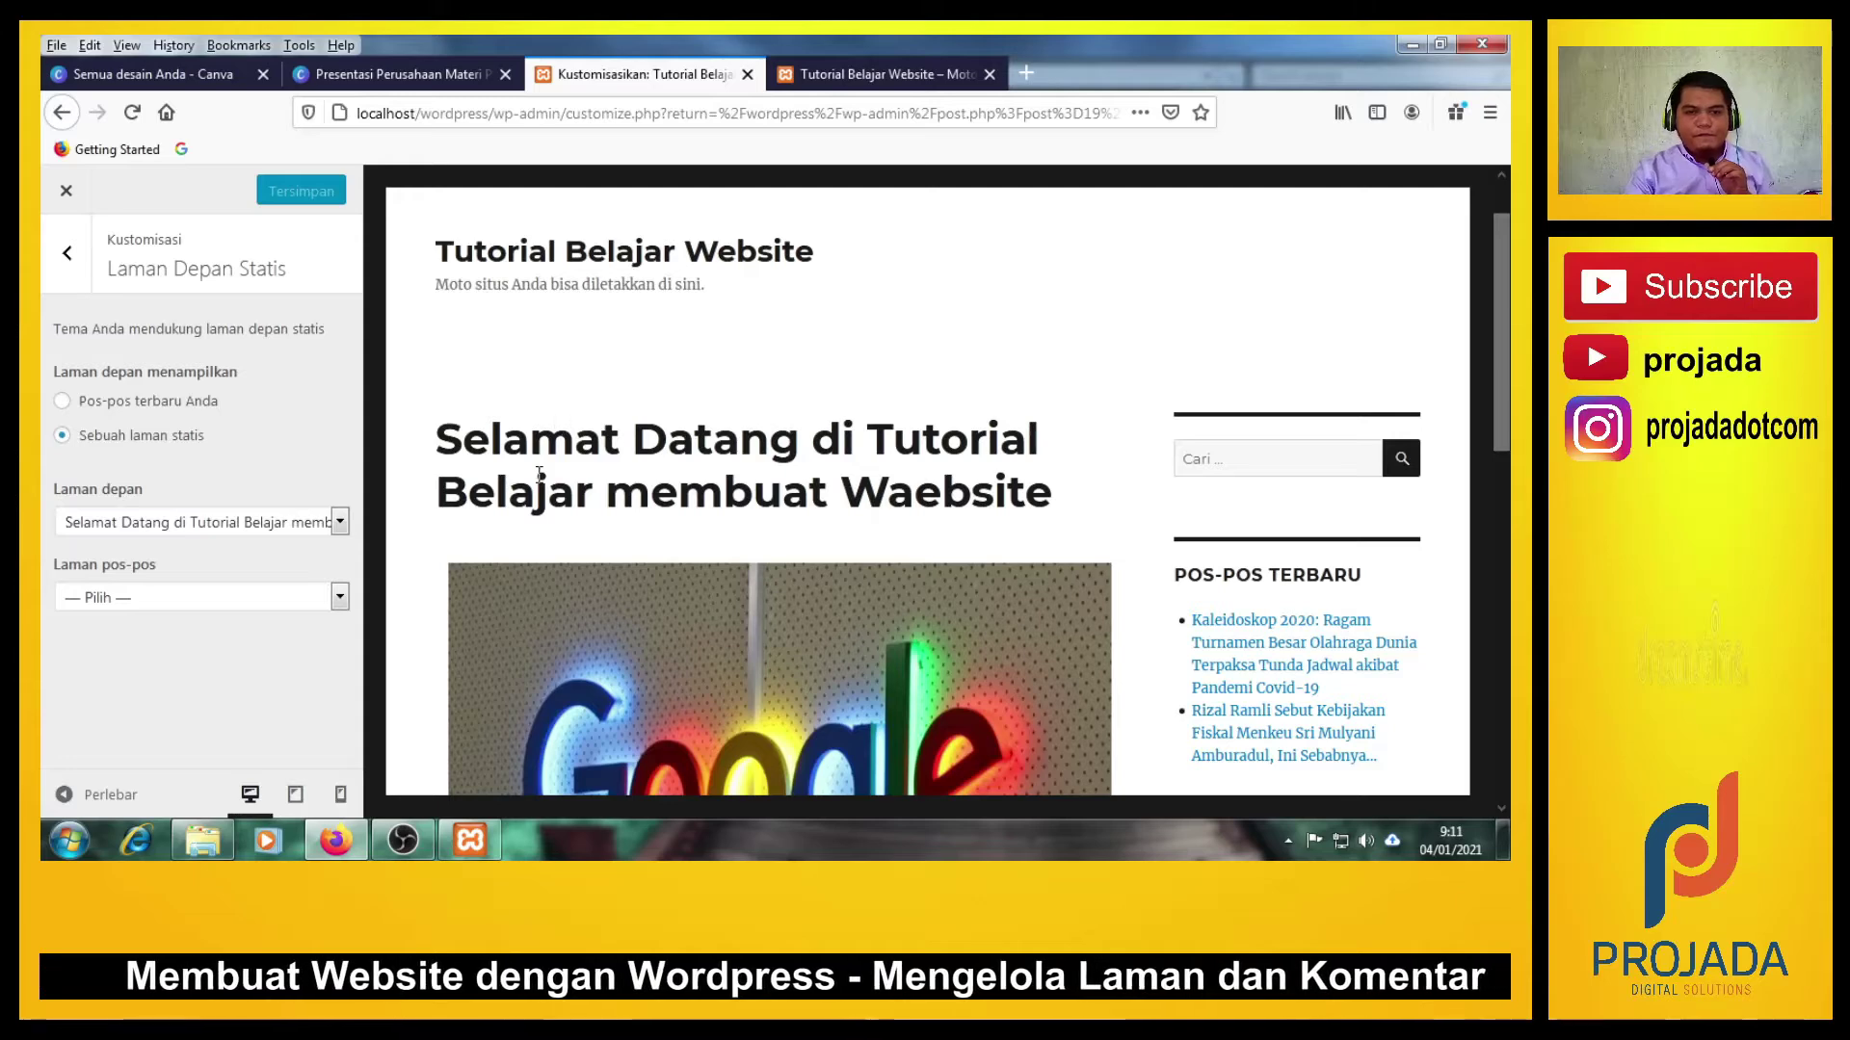
Reload localhost/wordpress in the live site's tab.
scroll(549, 477, up, 1)
click(947, 70)
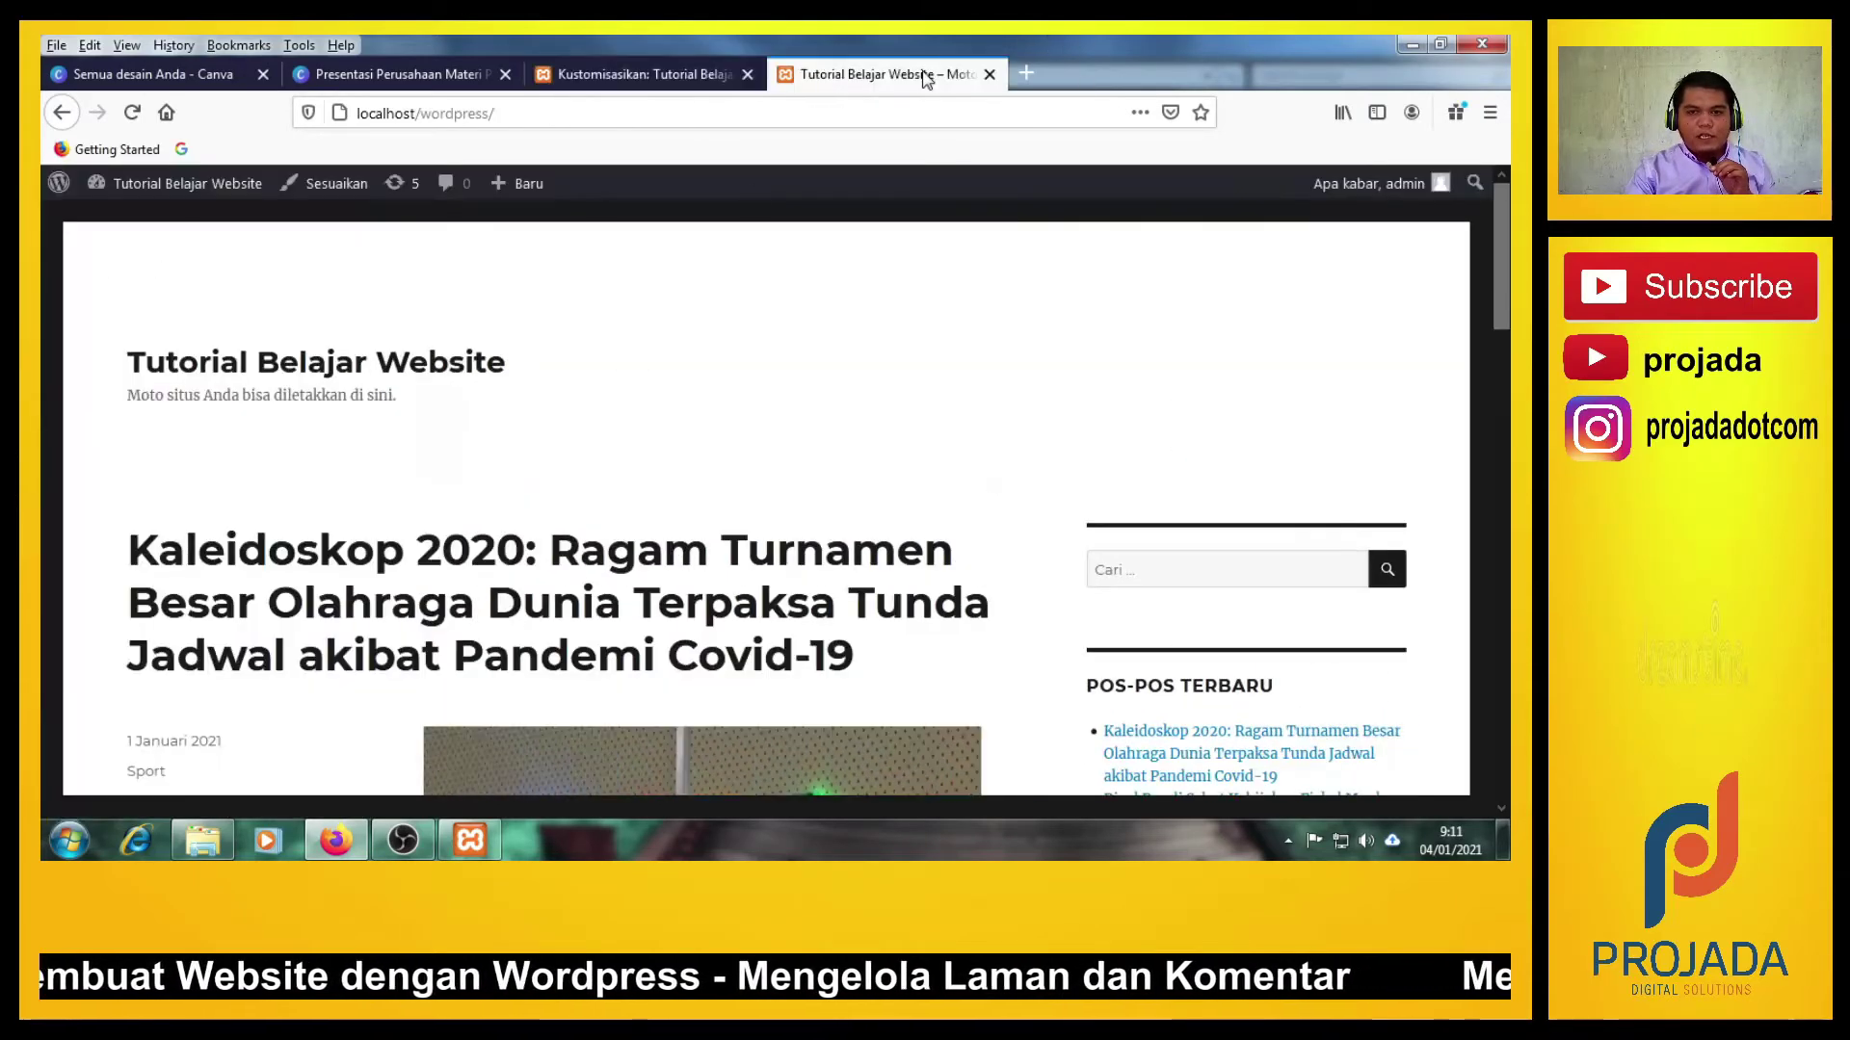
click(543, 112)
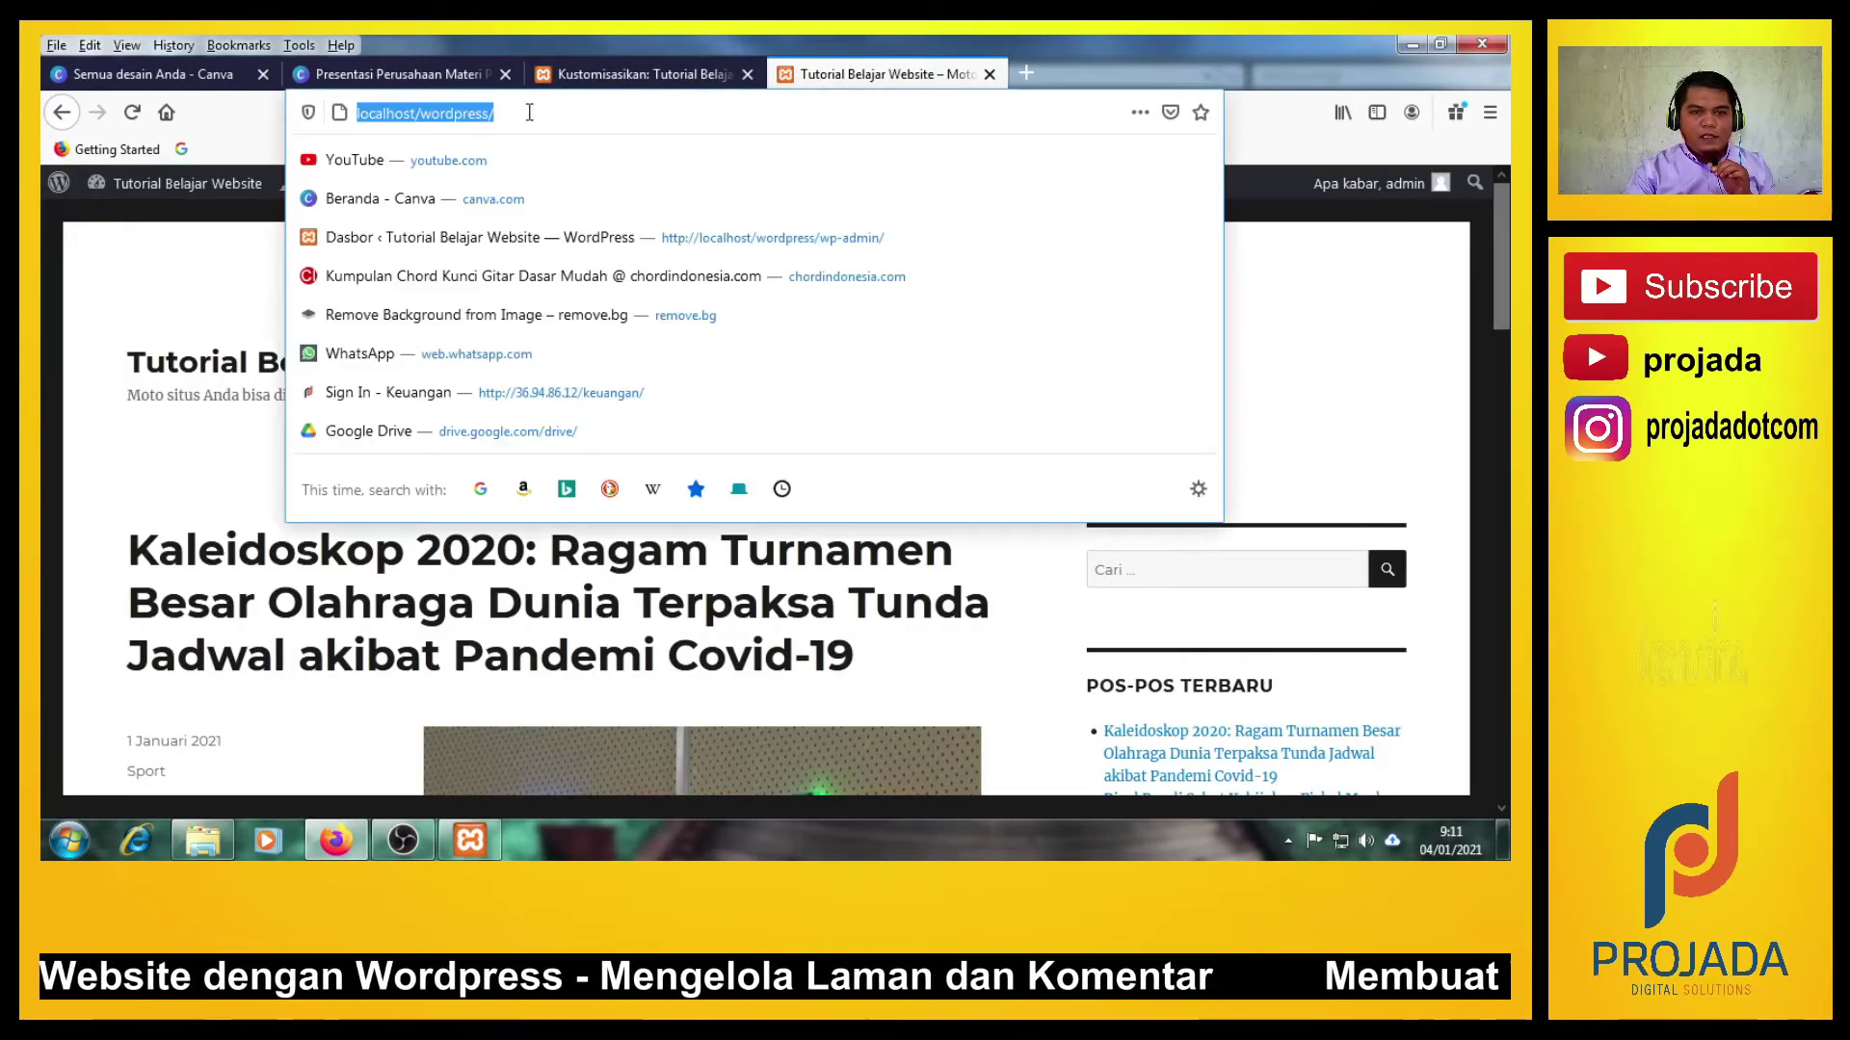
click(527, 113)
key(Return)
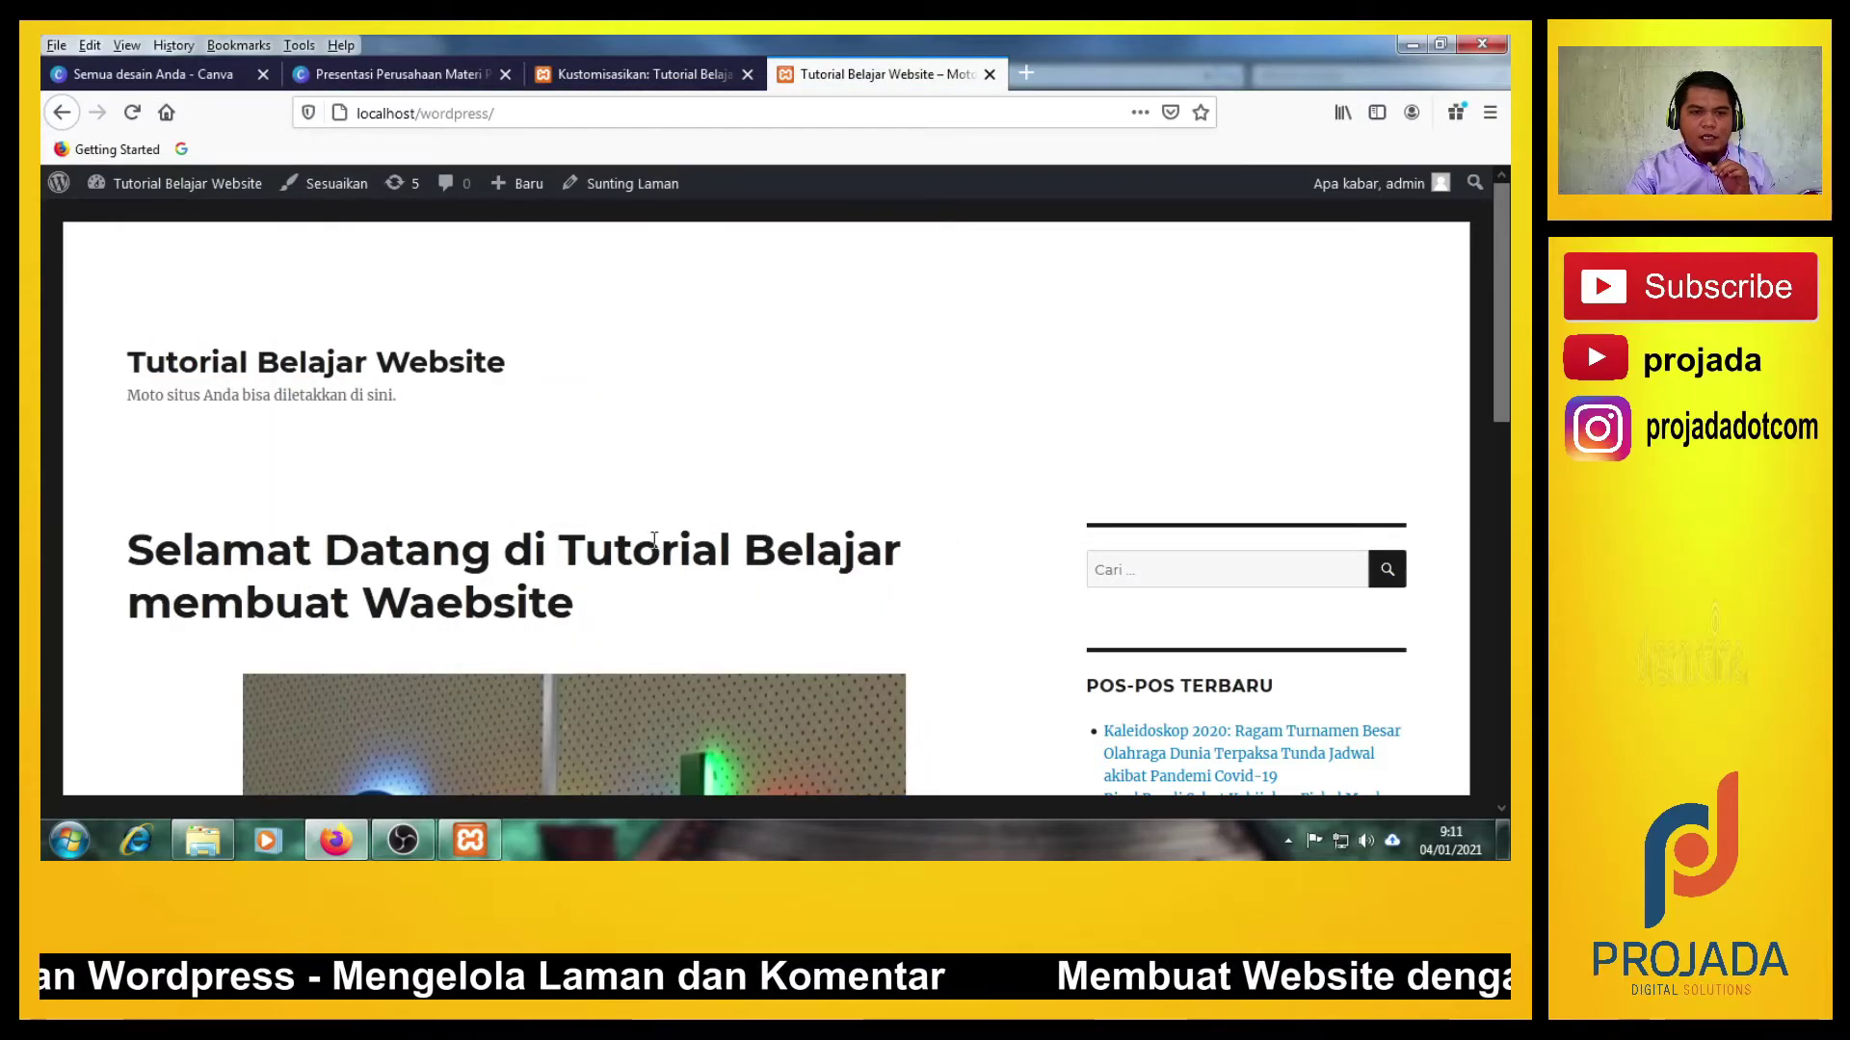
Scroll the home page to confirm the welcome page, Google image and bold caption appear.
scroll(651, 540, down, 10)
scroll(651, 540, up, 10)
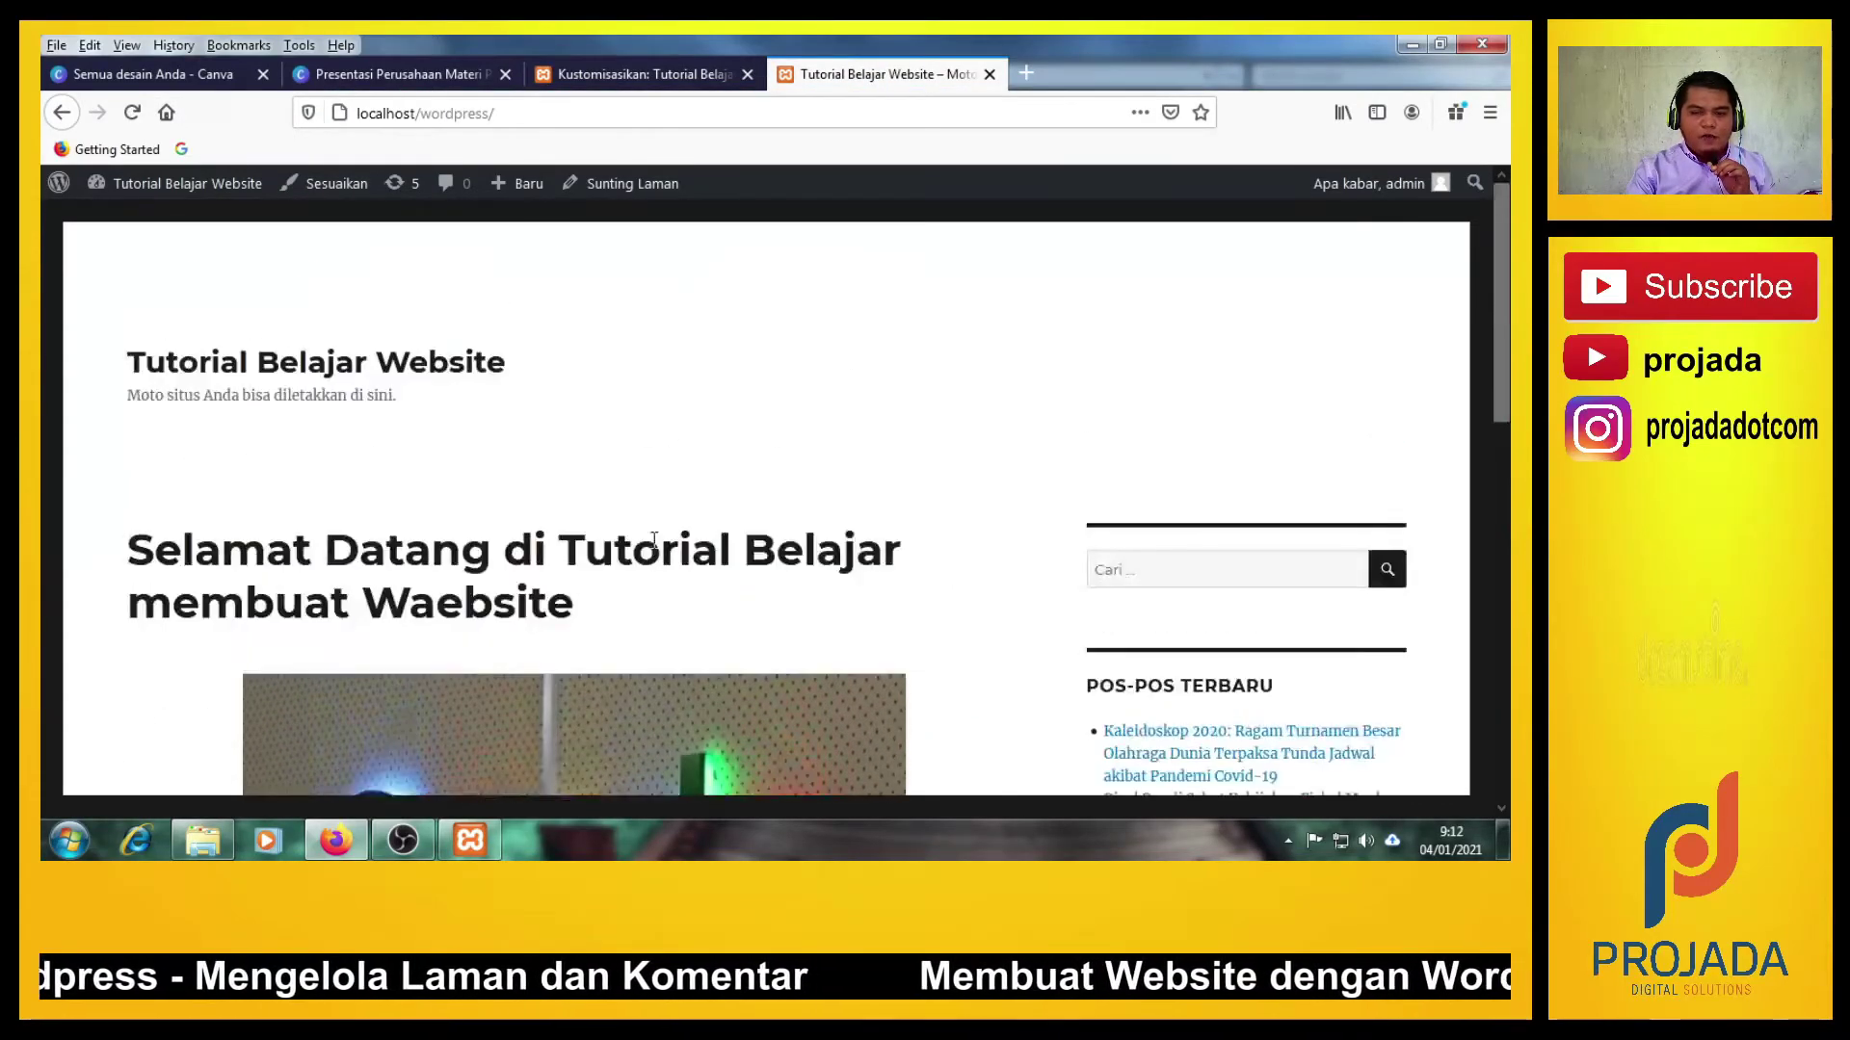
scroll(652, 539, down, 5)
scroll(650, 538, up, 4)
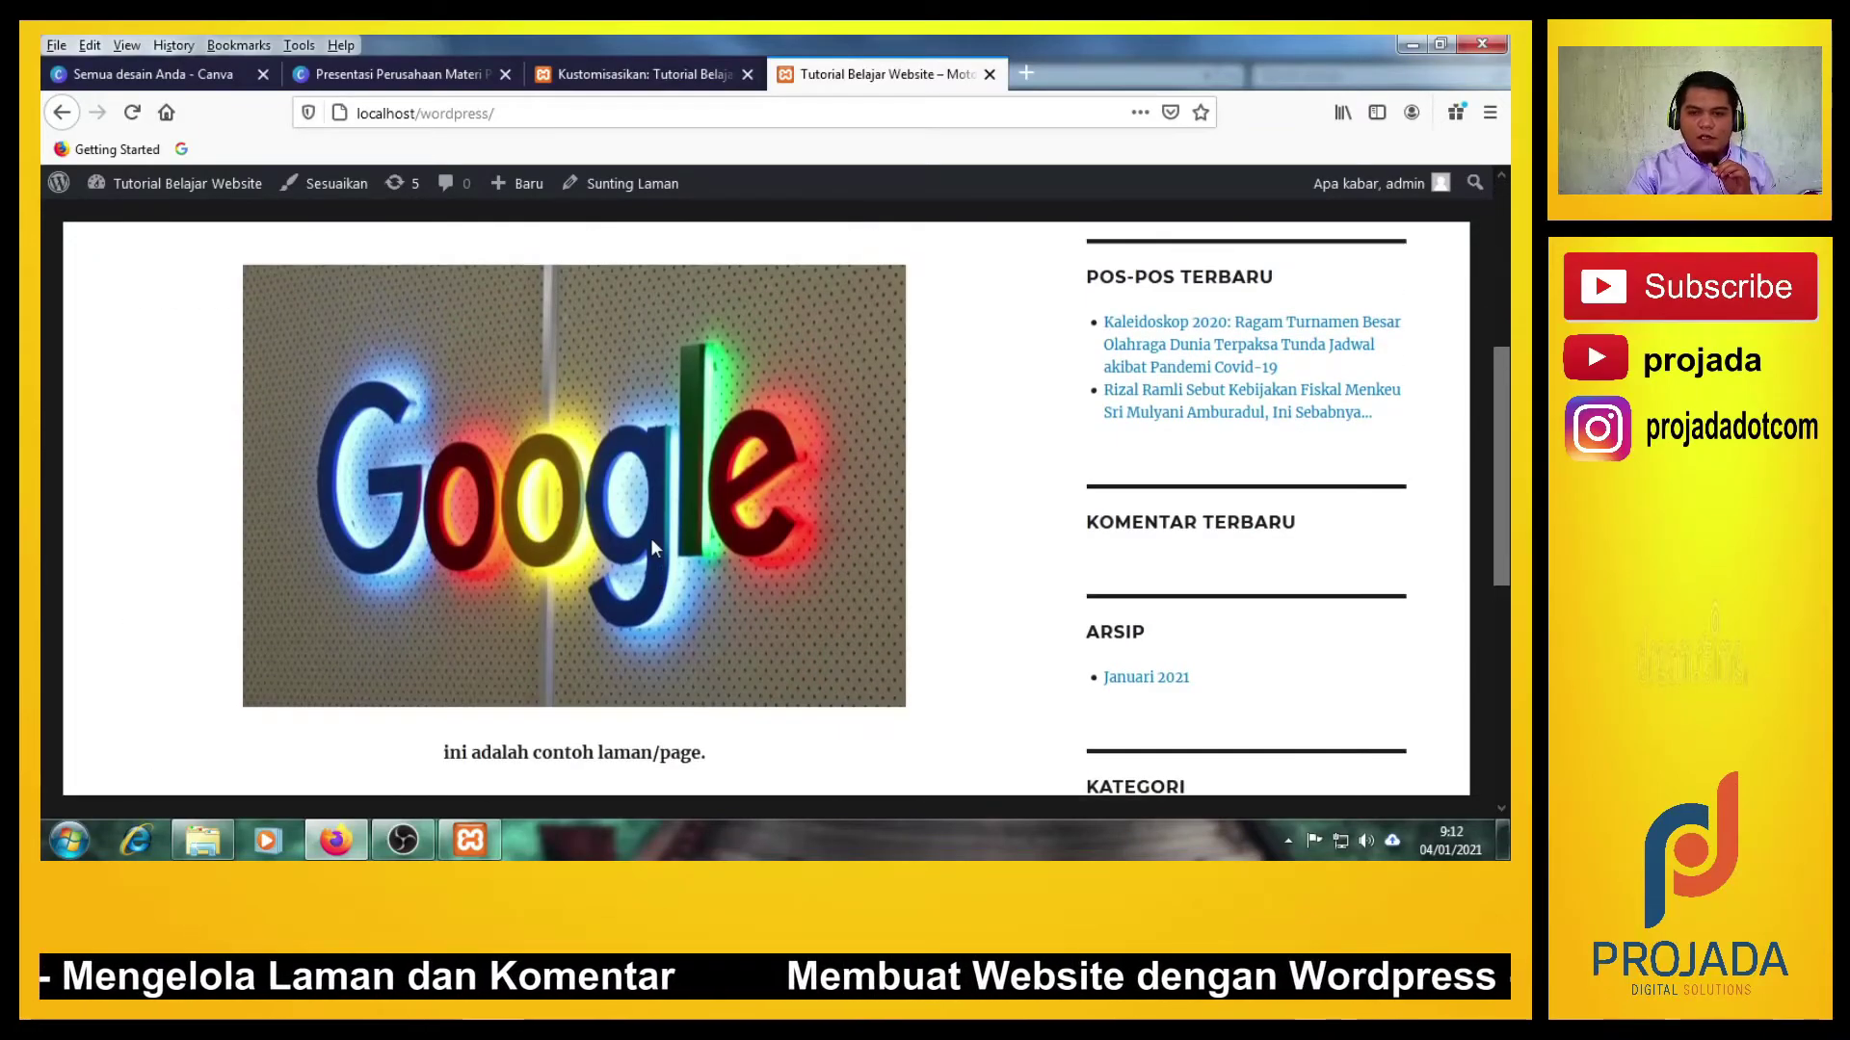
scroll(651, 539, down, 3)
scroll(650, 538, up, 3)
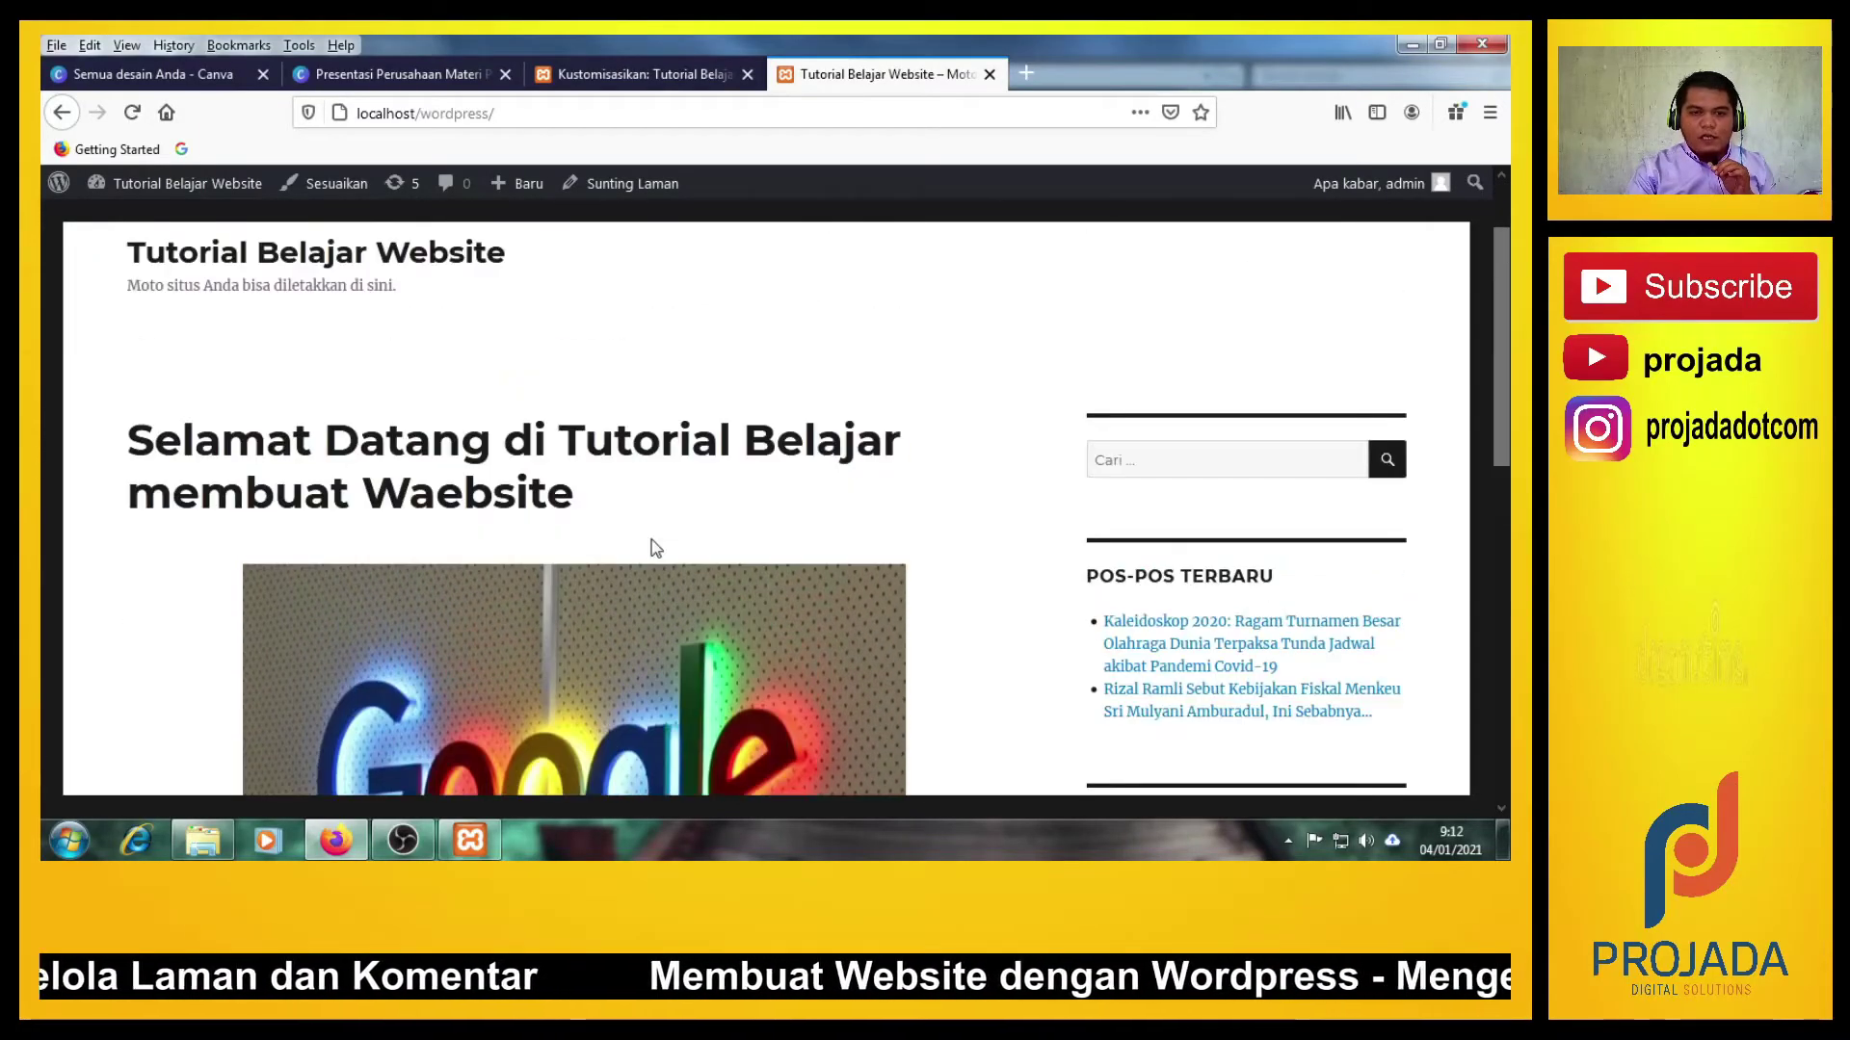
scroll(651, 540, down, 2)
scroll(650, 537, down, 1)
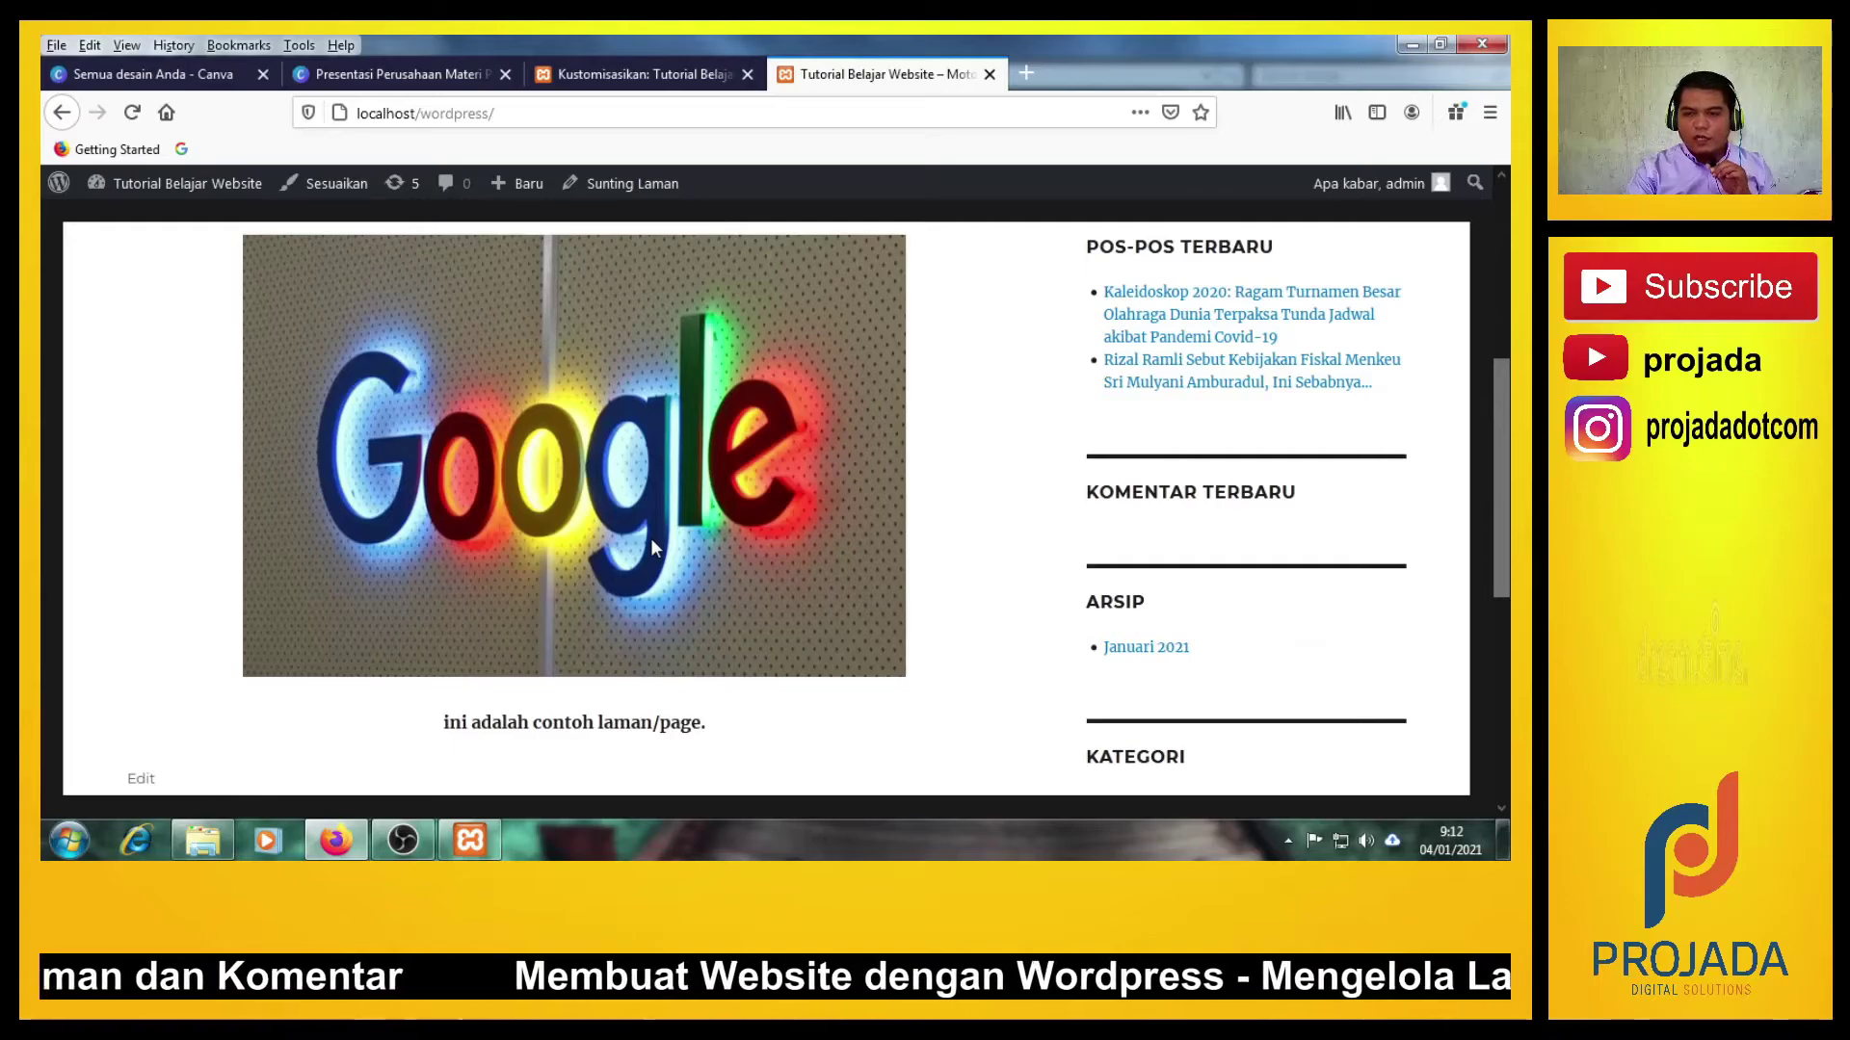
scroll(651, 538, up, 4)
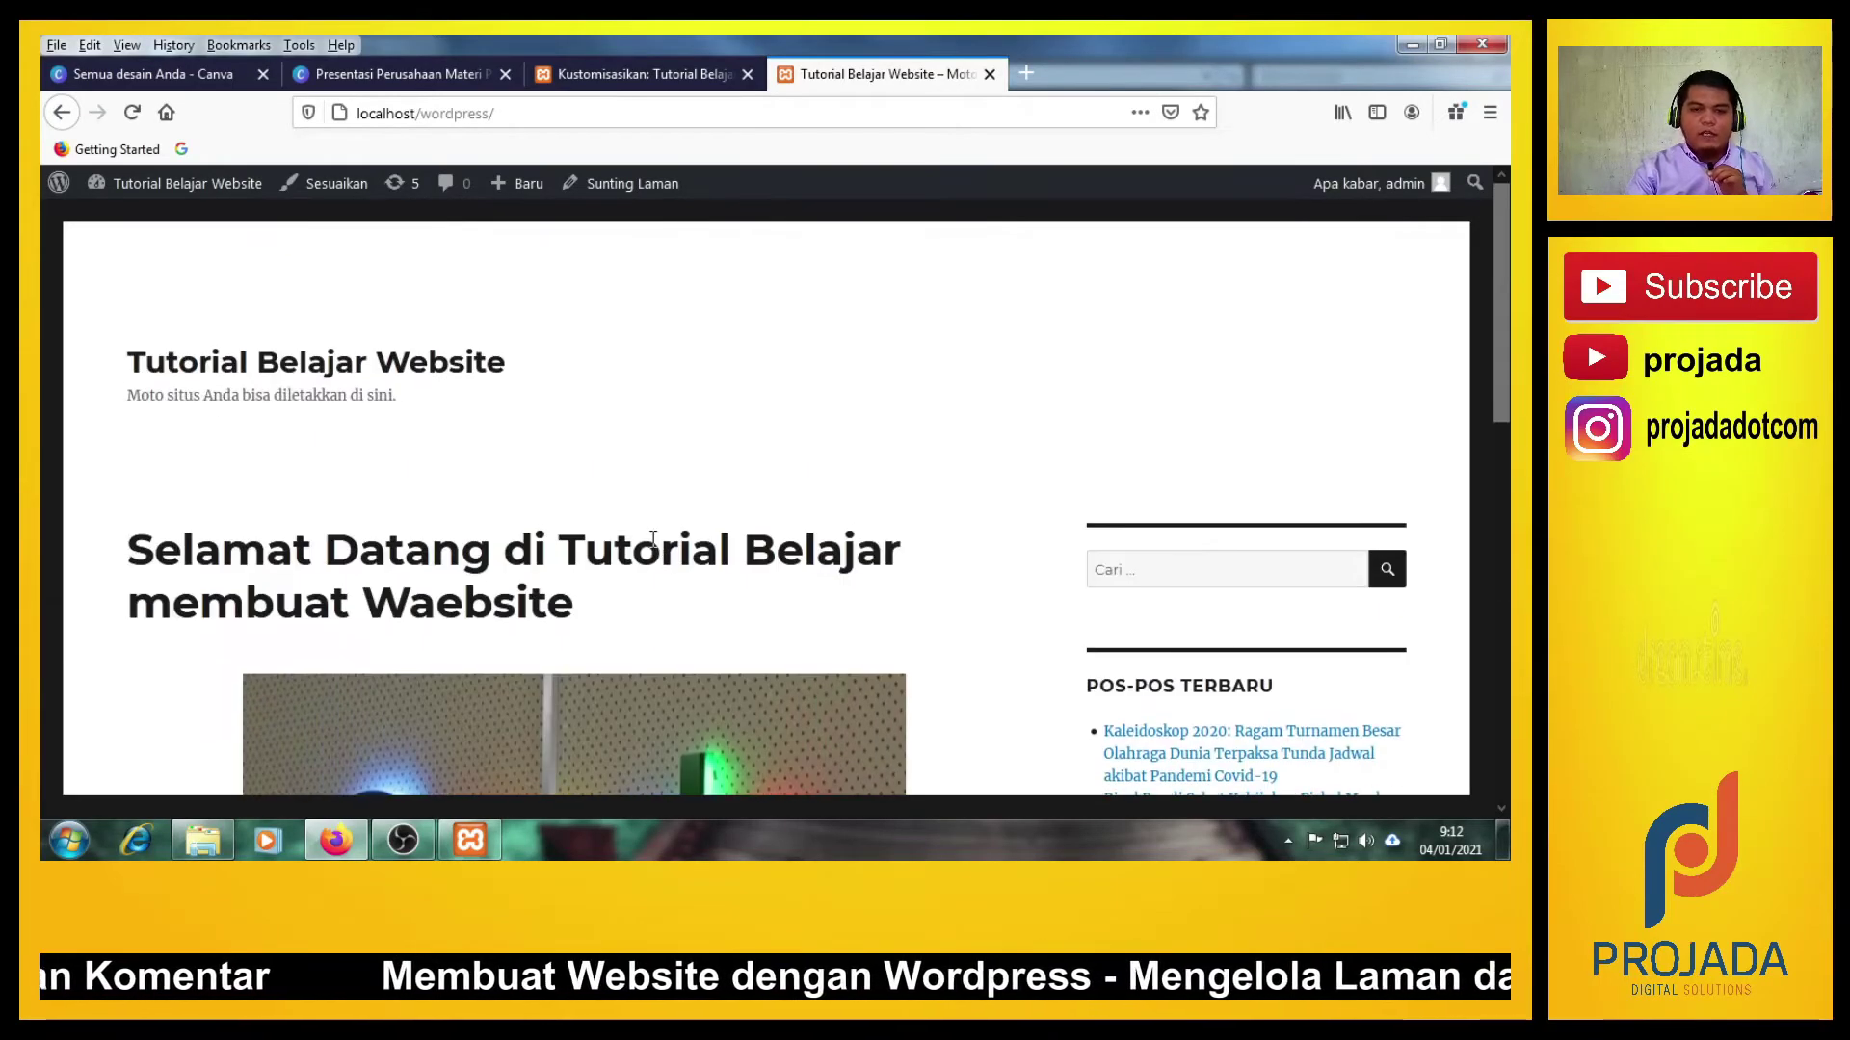
scroll(650, 537, down, 3)
scroll(650, 537, down, 4)
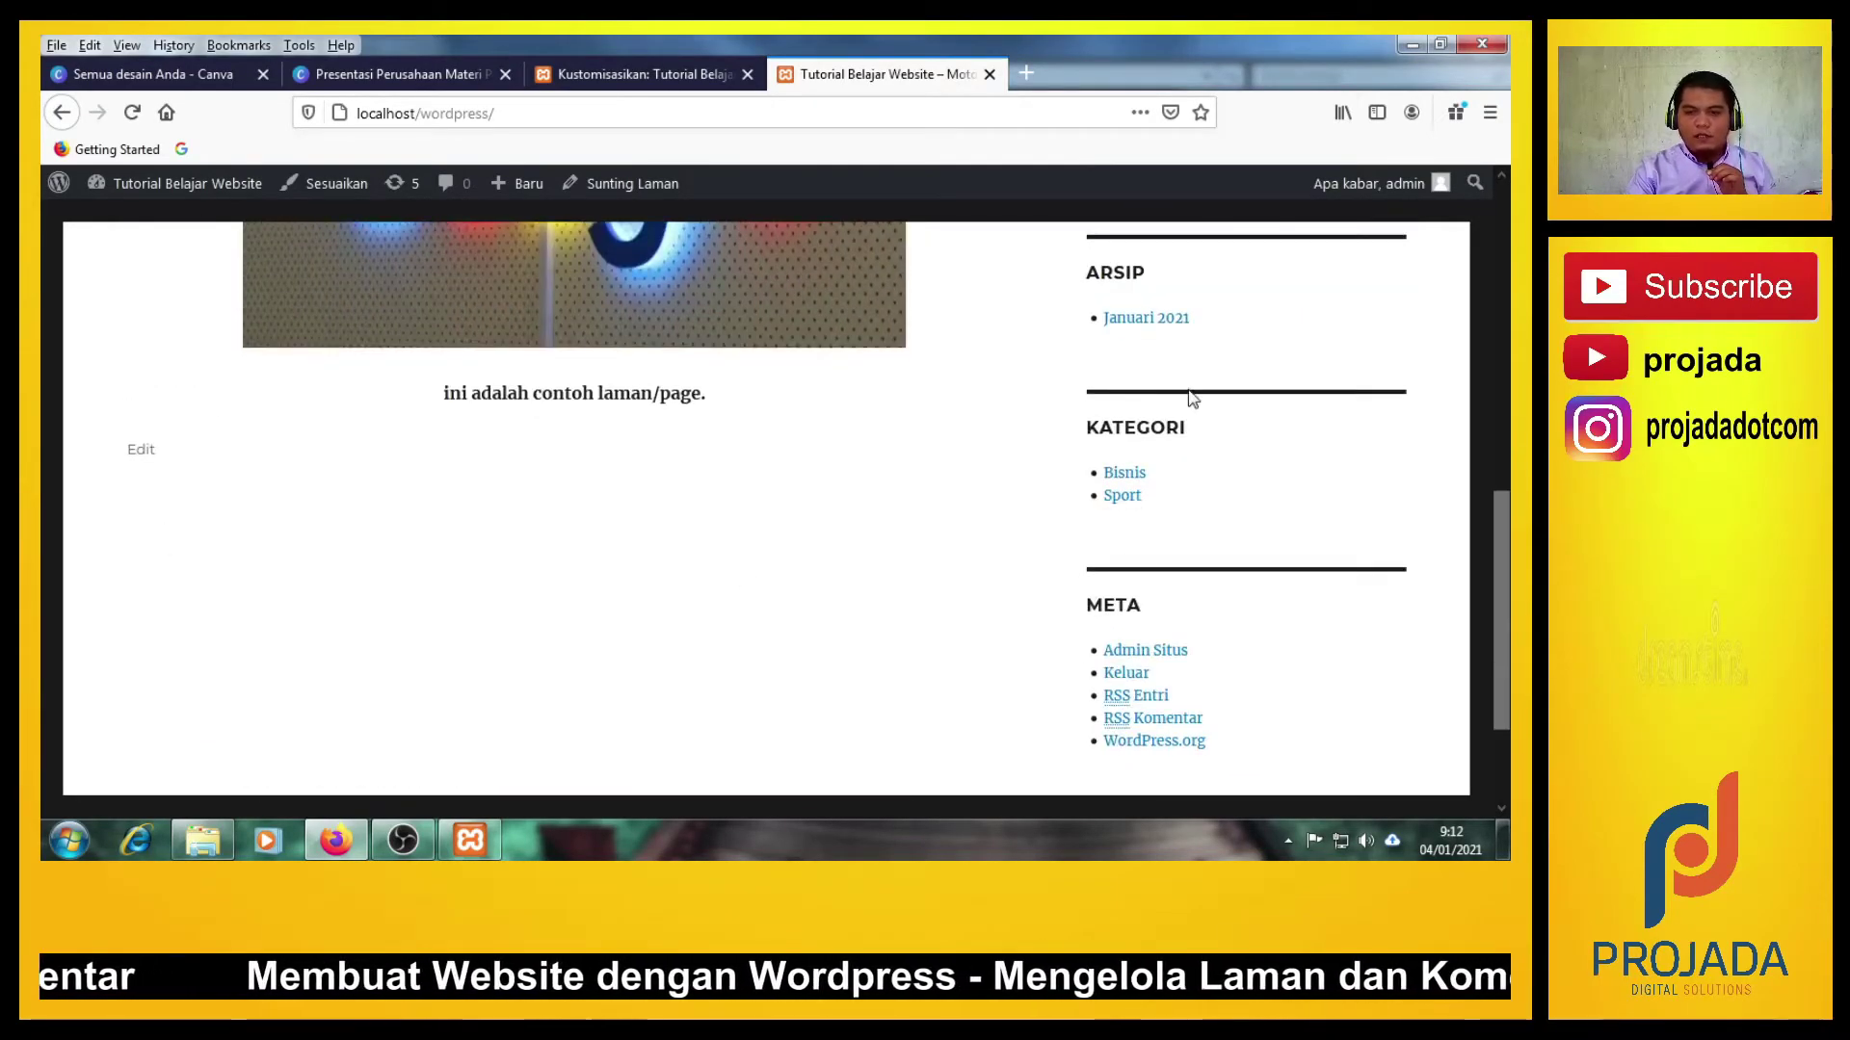
scroll(1144, 566, up, 4)
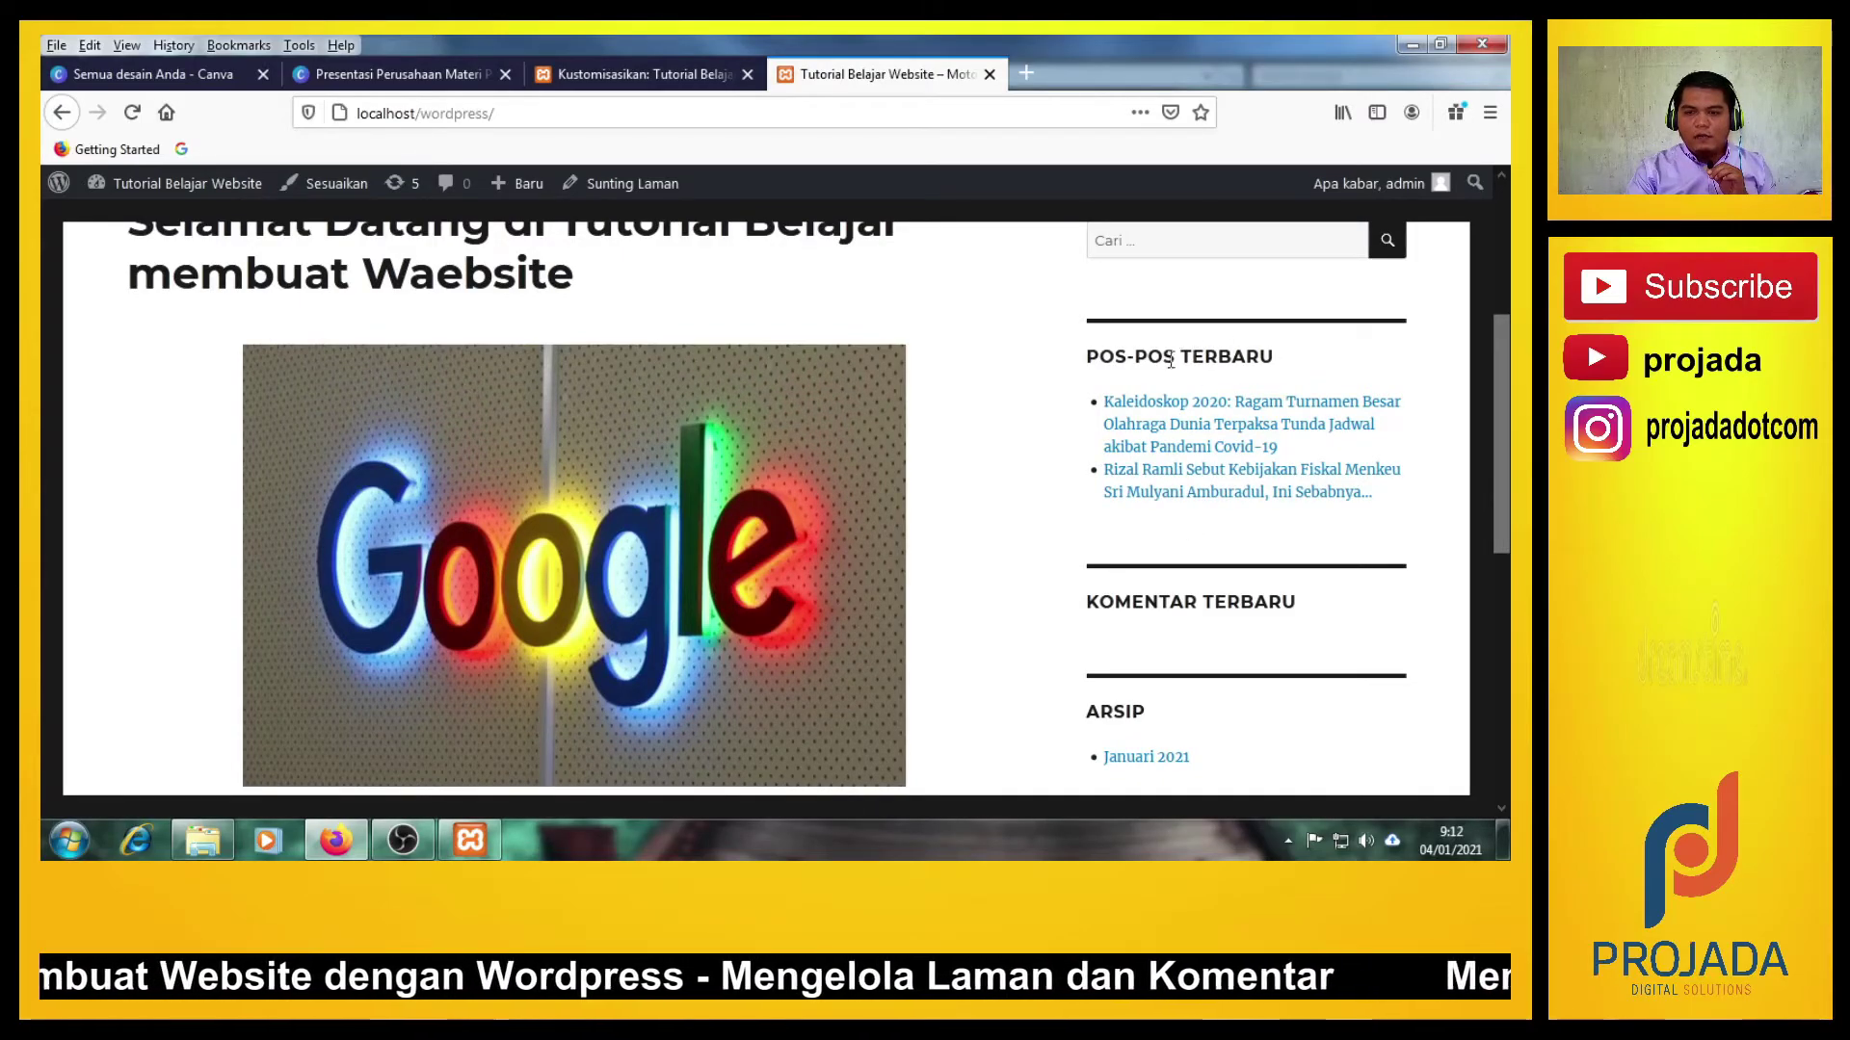
scroll(1185, 495, down, 5)
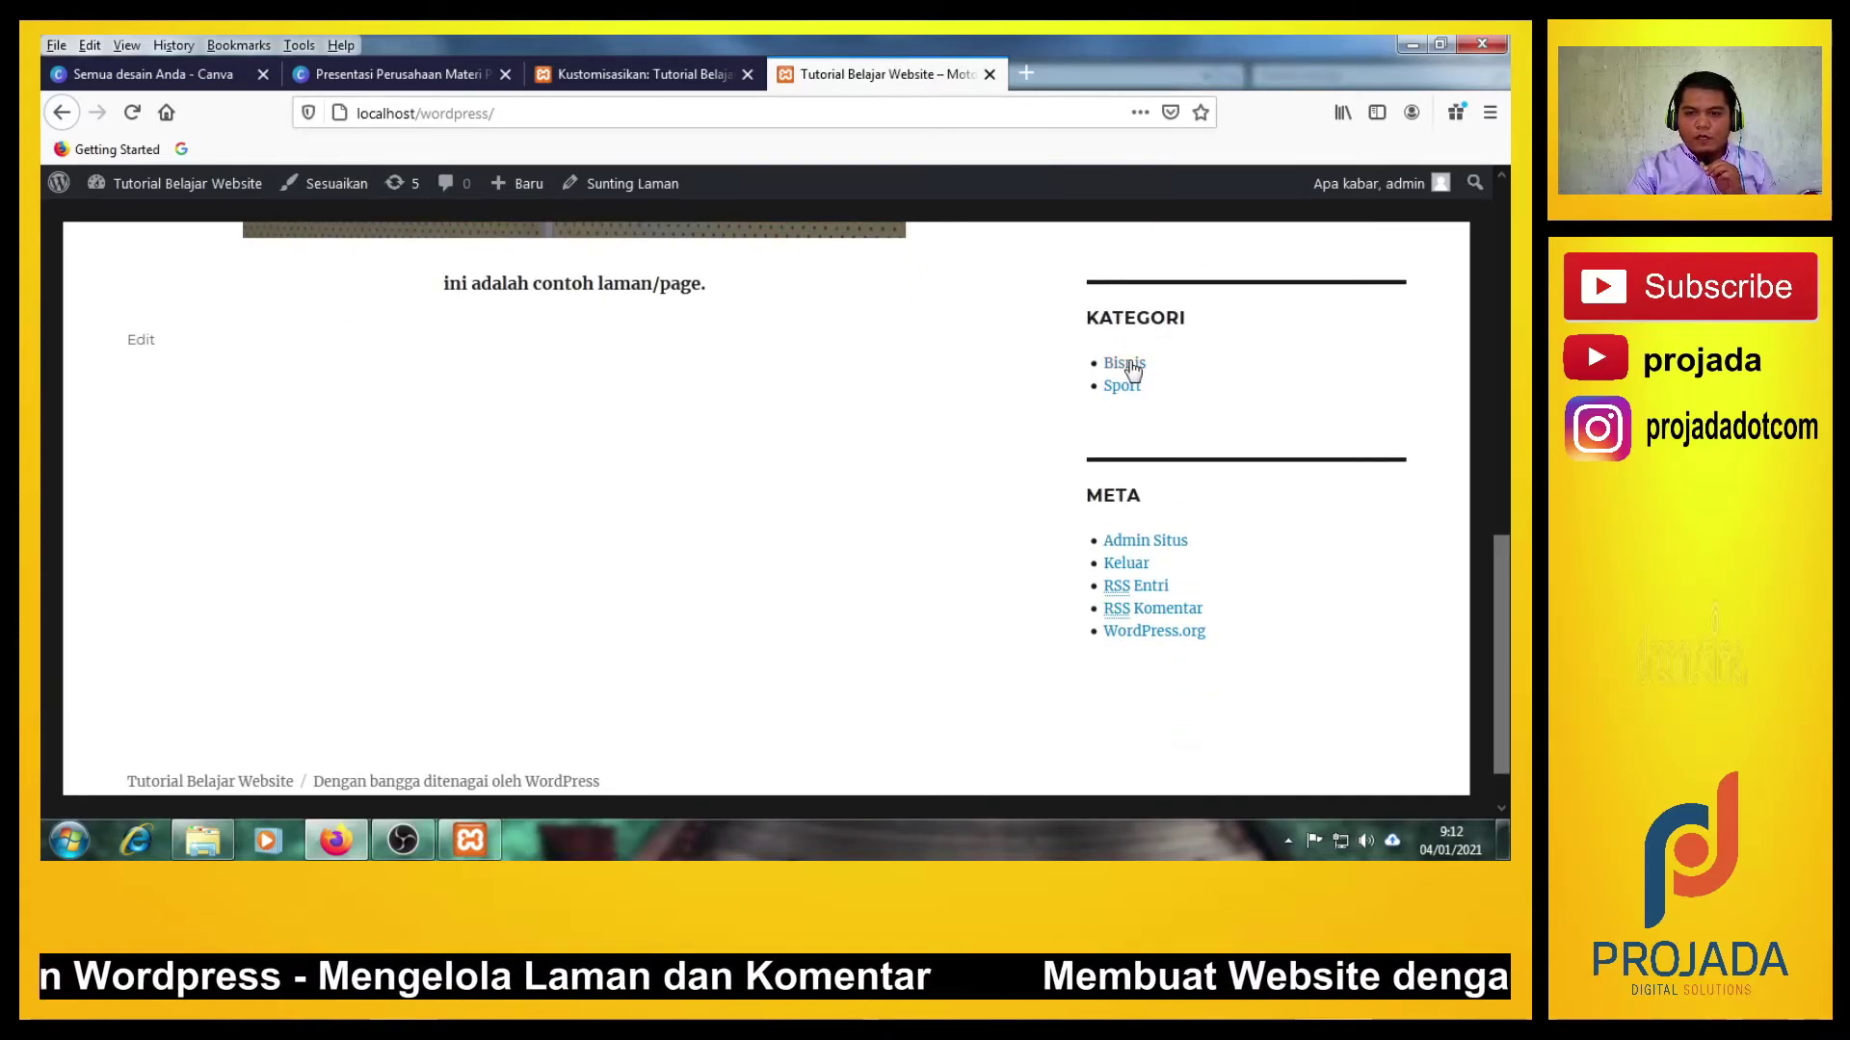
scroll(1132, 405, up, 1)
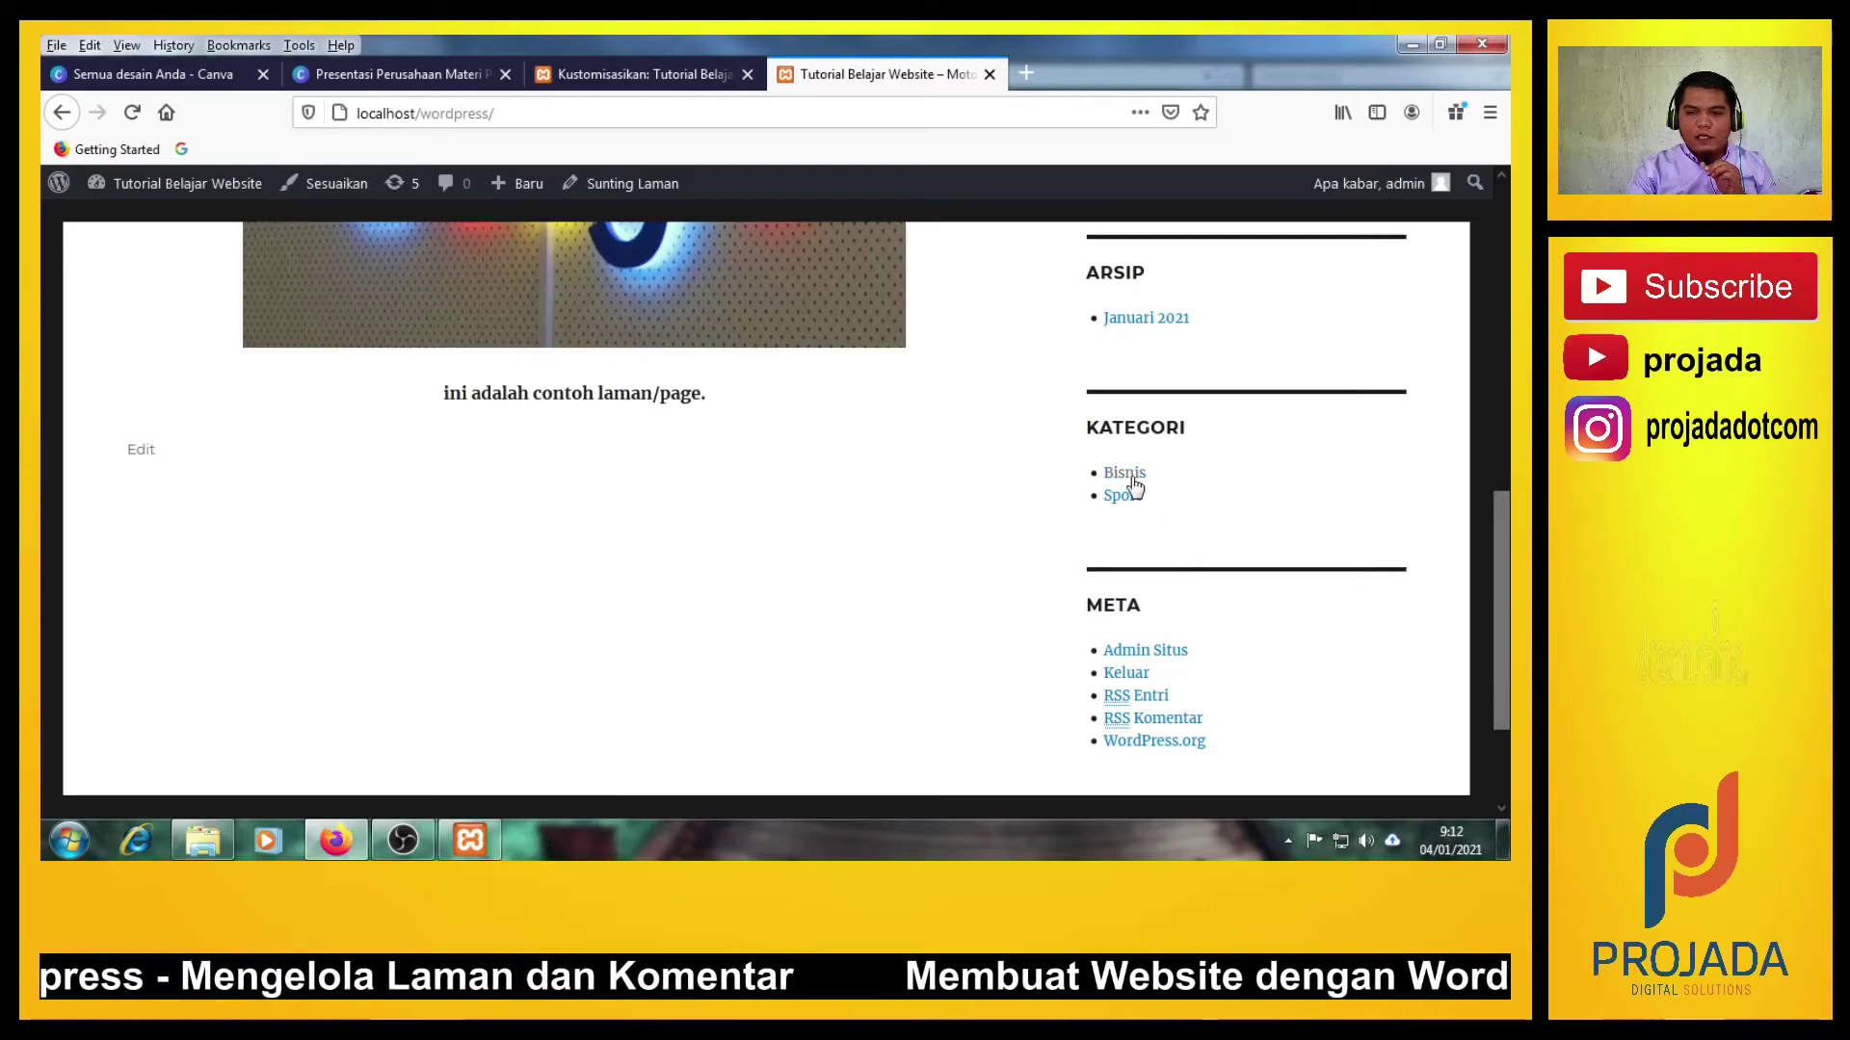
click(1126, 473)
scroll(453, 607, down, 10)
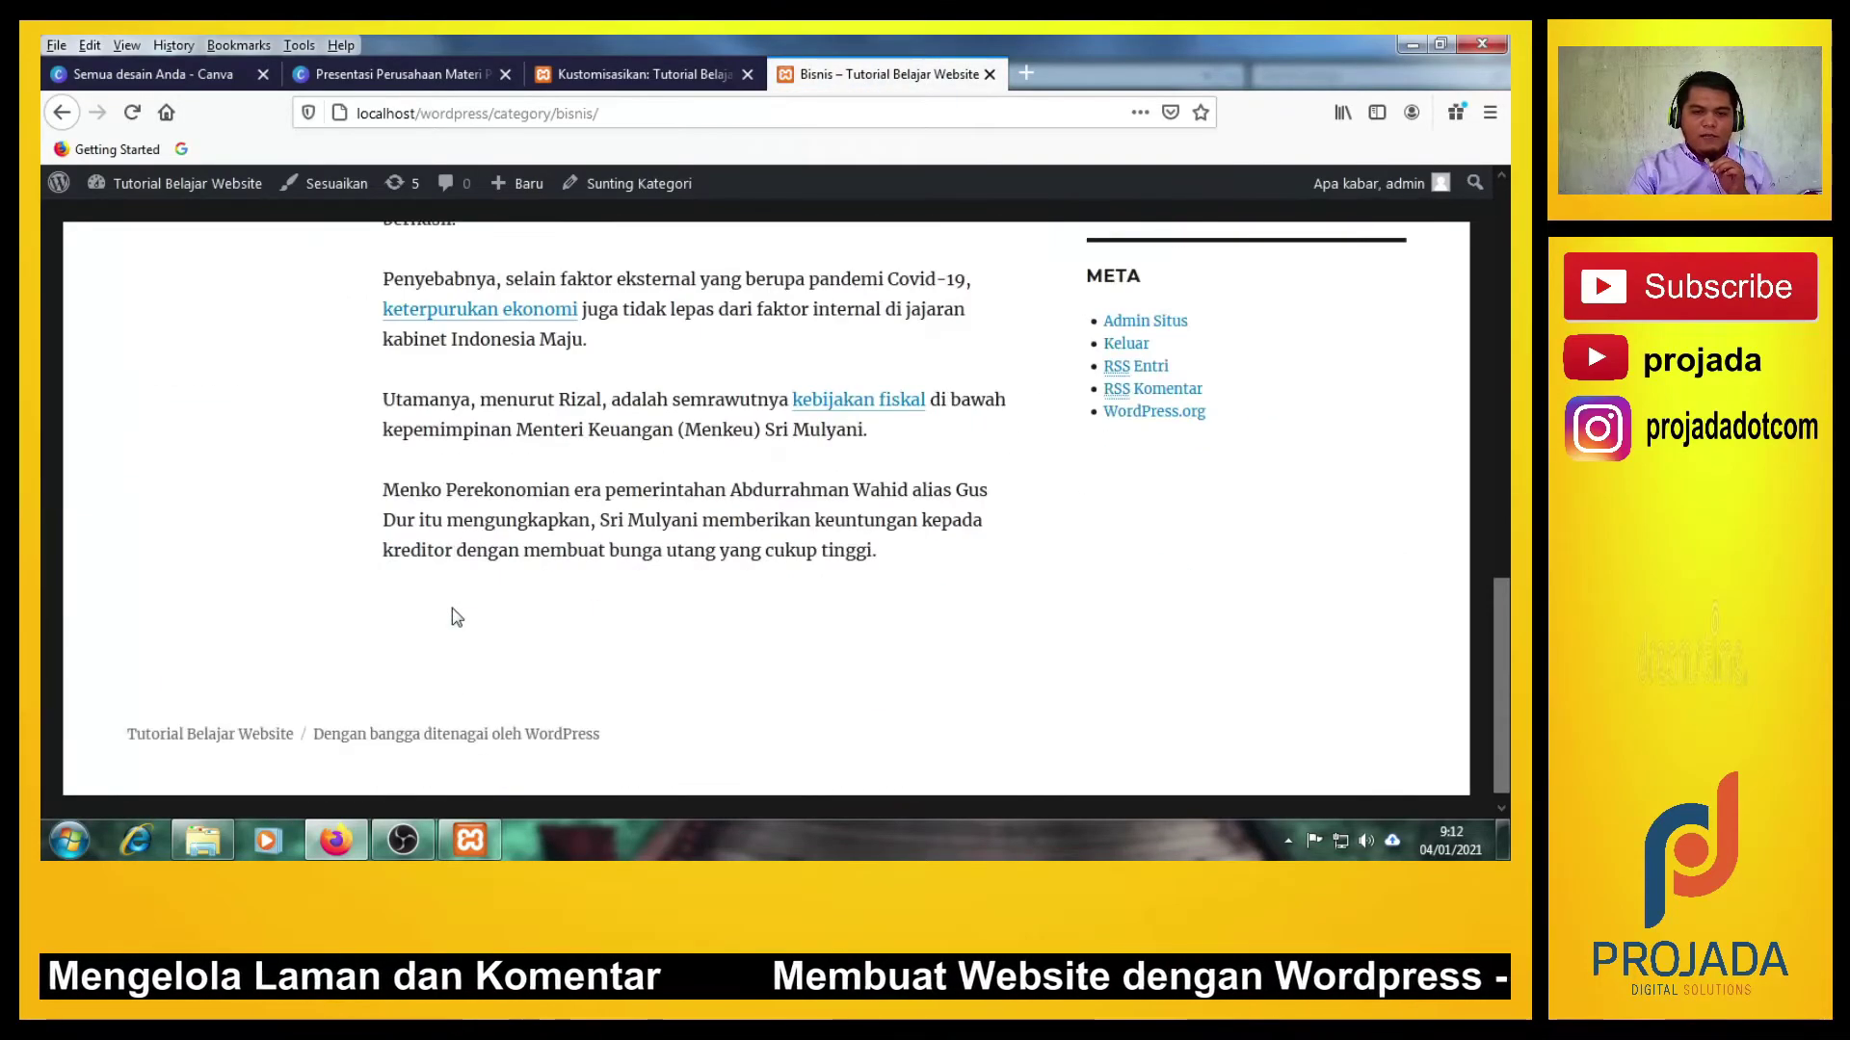
scroll(453, 607, up, 7)
scroll(453, 608, up, 5)
scroll(457, 617, down, 4)
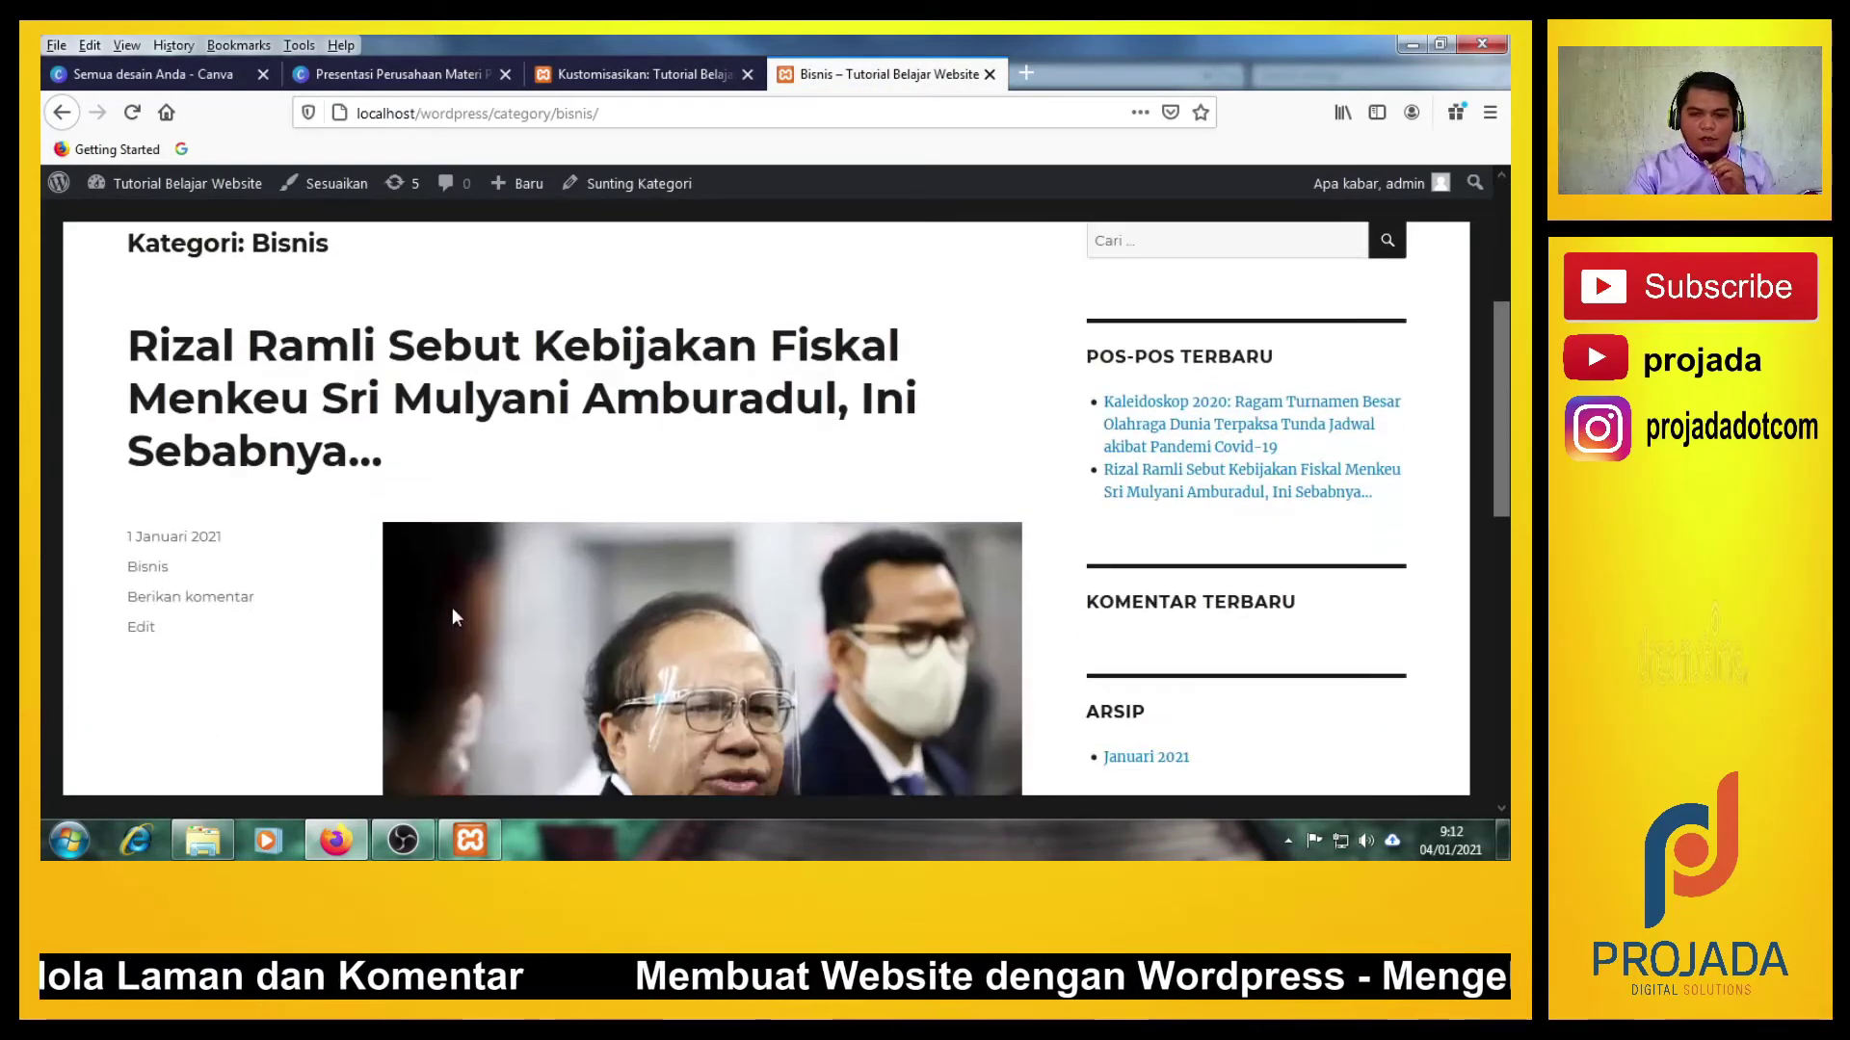
scroll(457, 616, up, 4)
scroll(457, 616, down, 8)
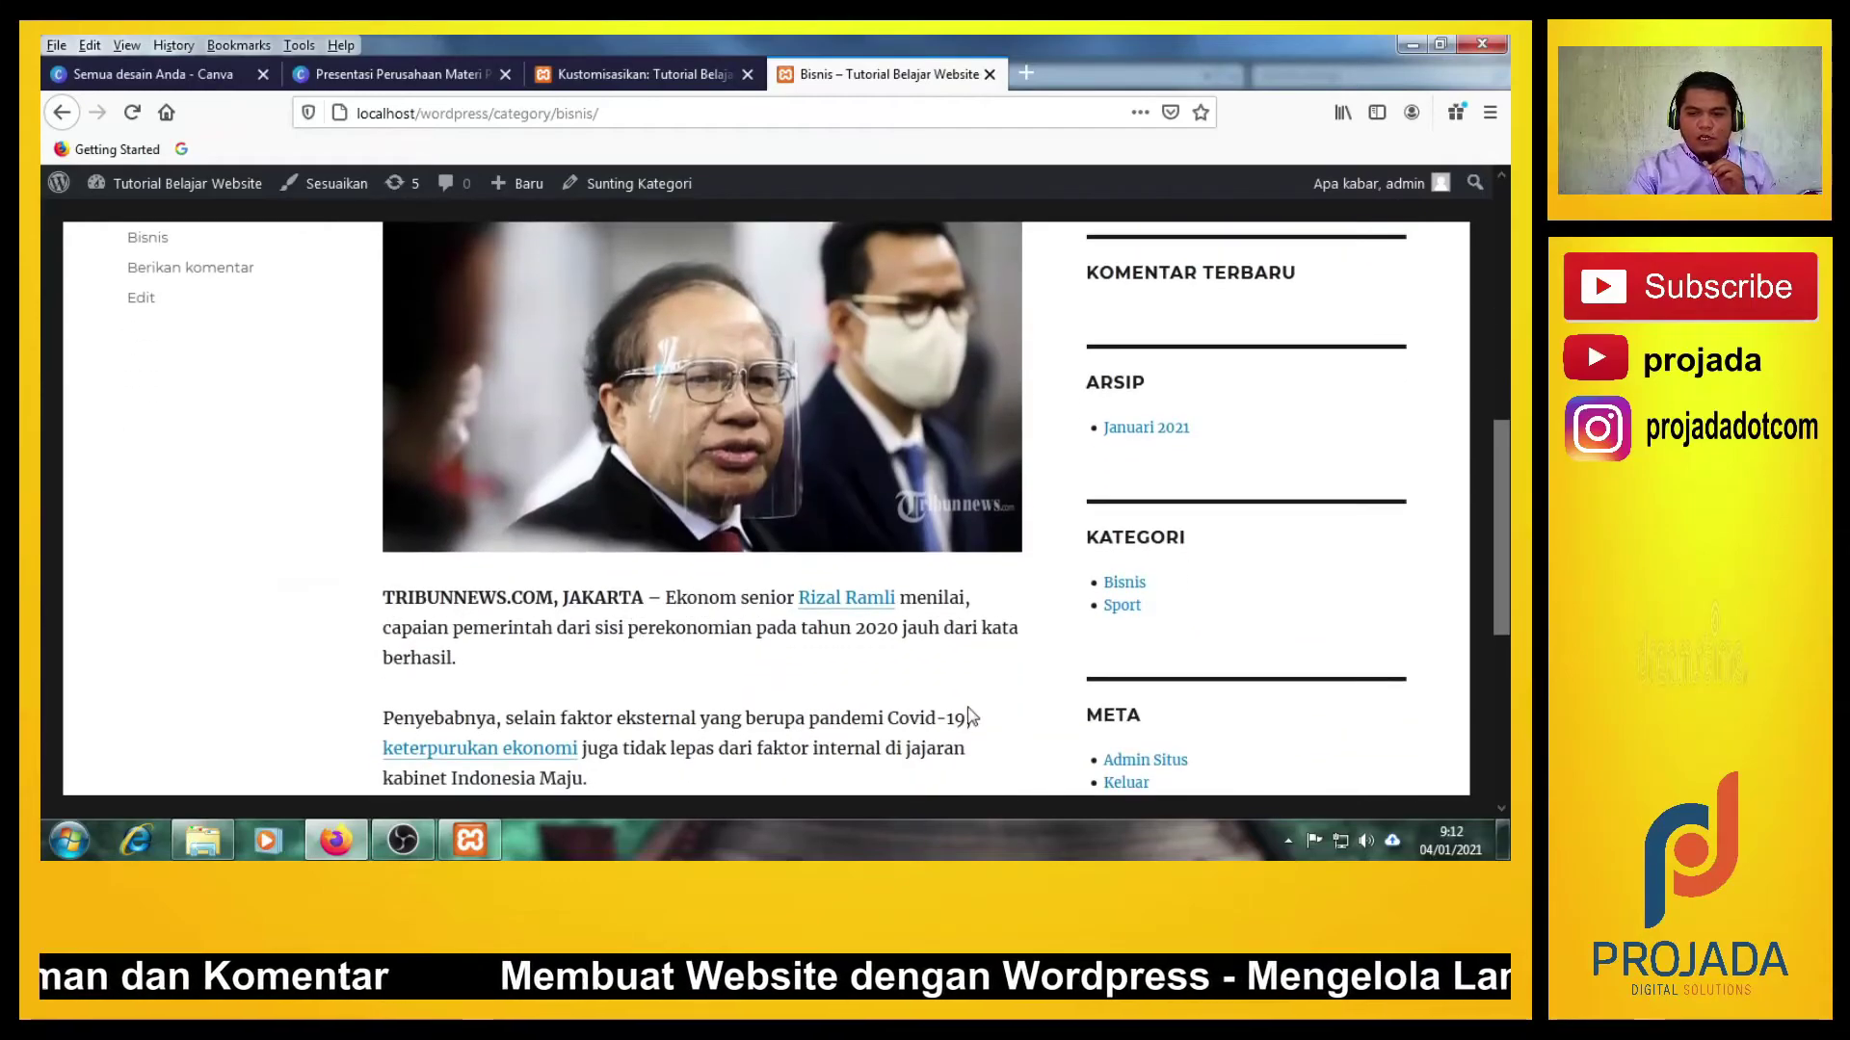
scroll(453, 617, up, 8)
click(247, 235)
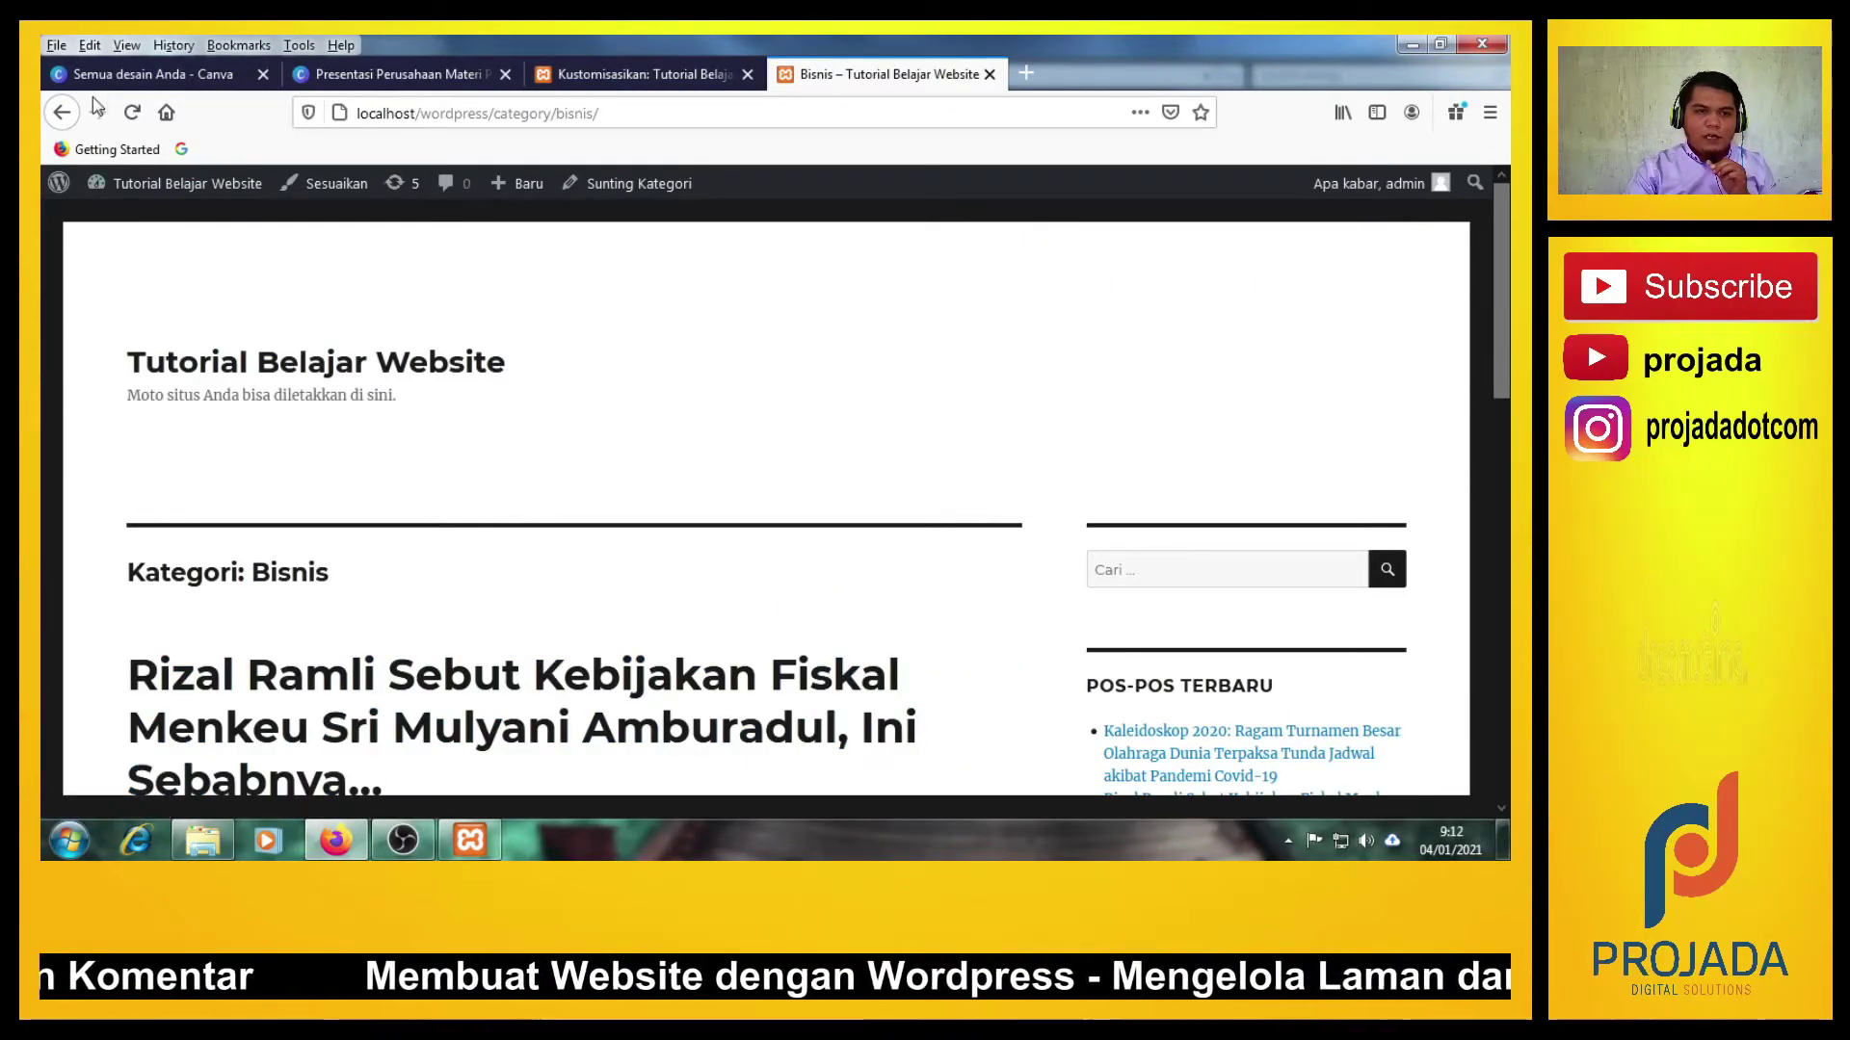
scroll(585, 458, up, 5)
scroll(586, 461, up, 3)
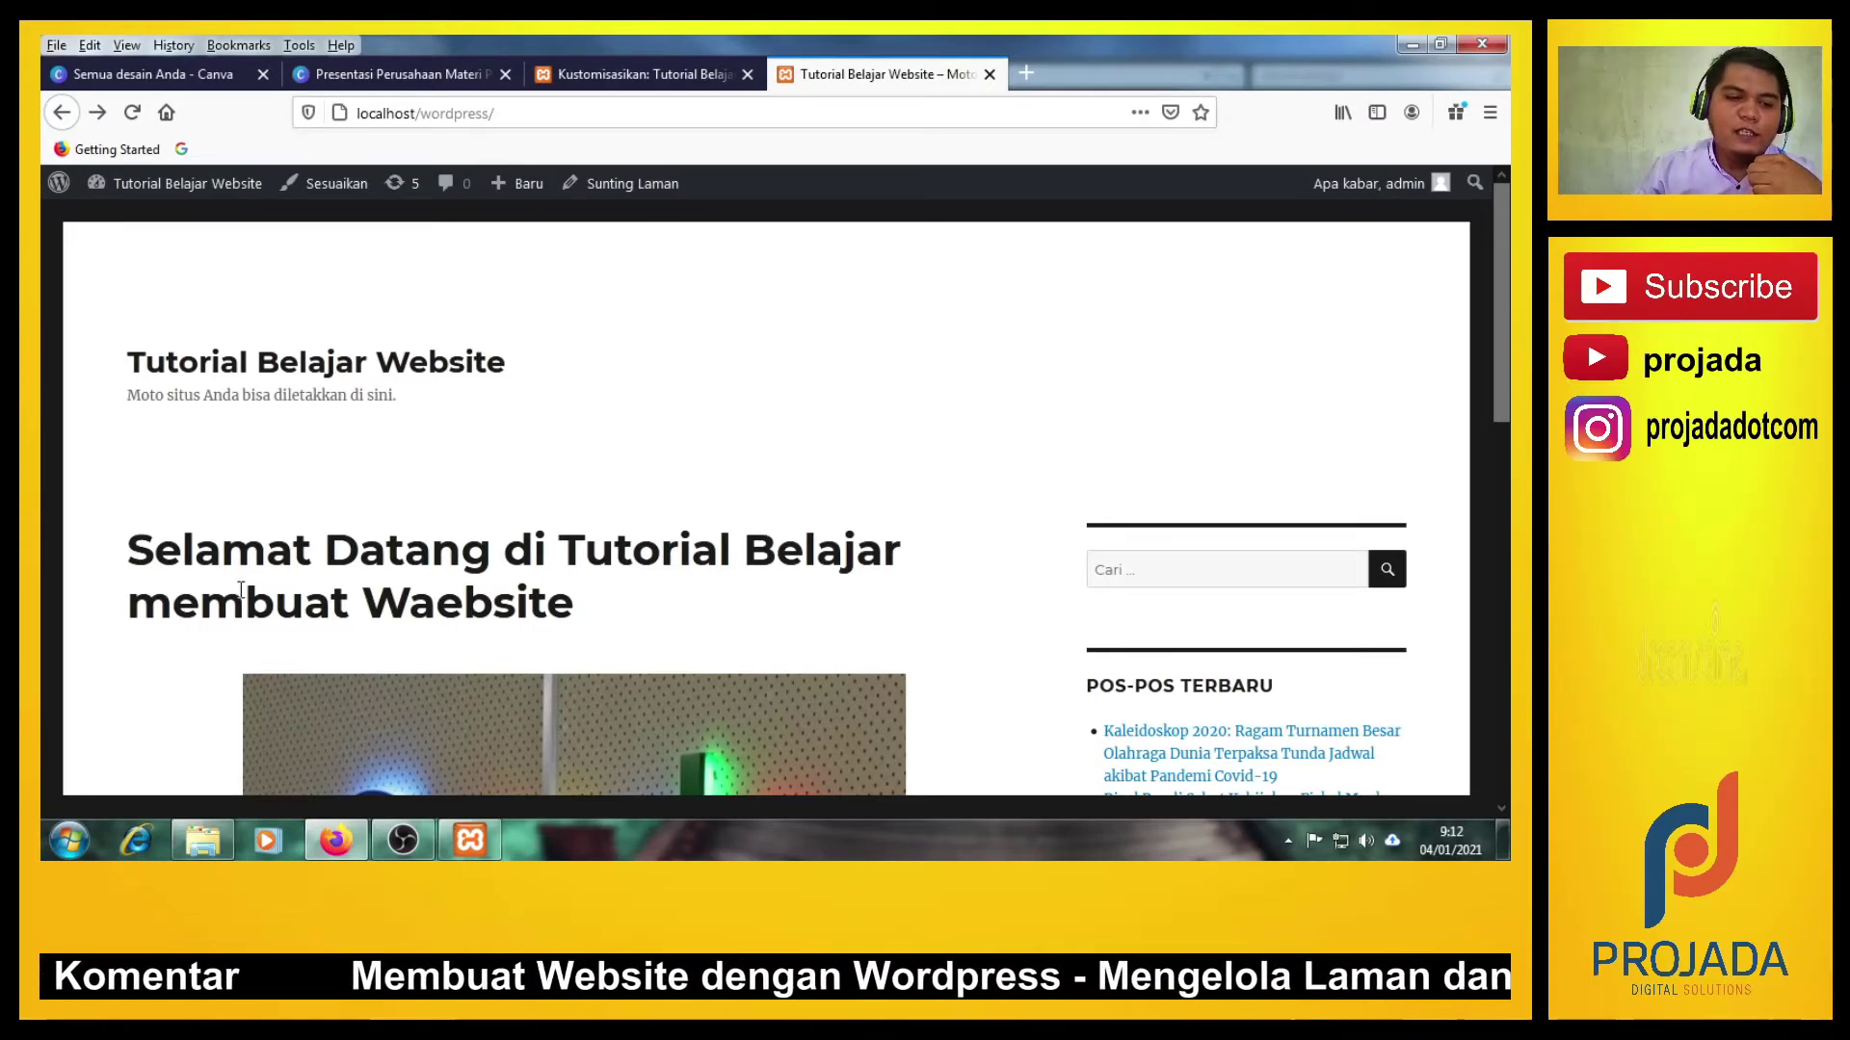
scroll(241, 589, down, 4)
scroll(166, 640, up, 4)
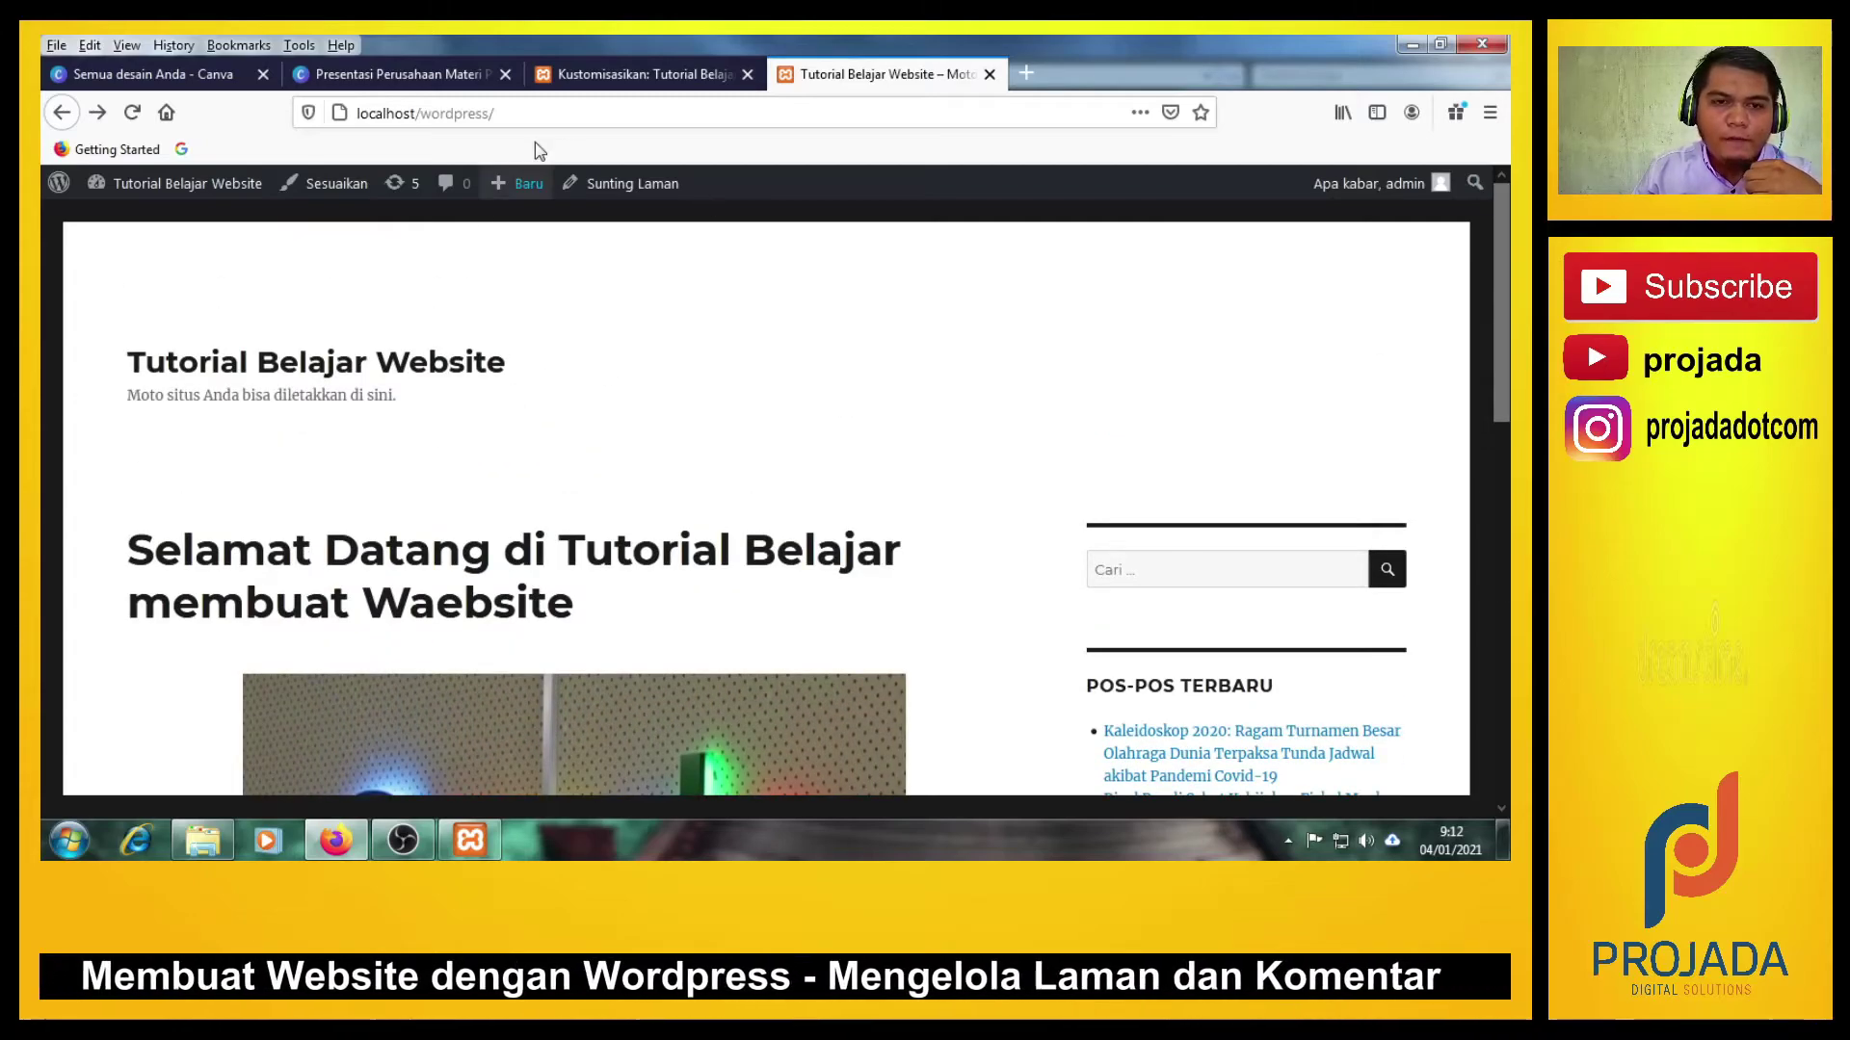
Switch to the Sunting Laman tab and scroll through the welcome page's editor.
click(568, 74)
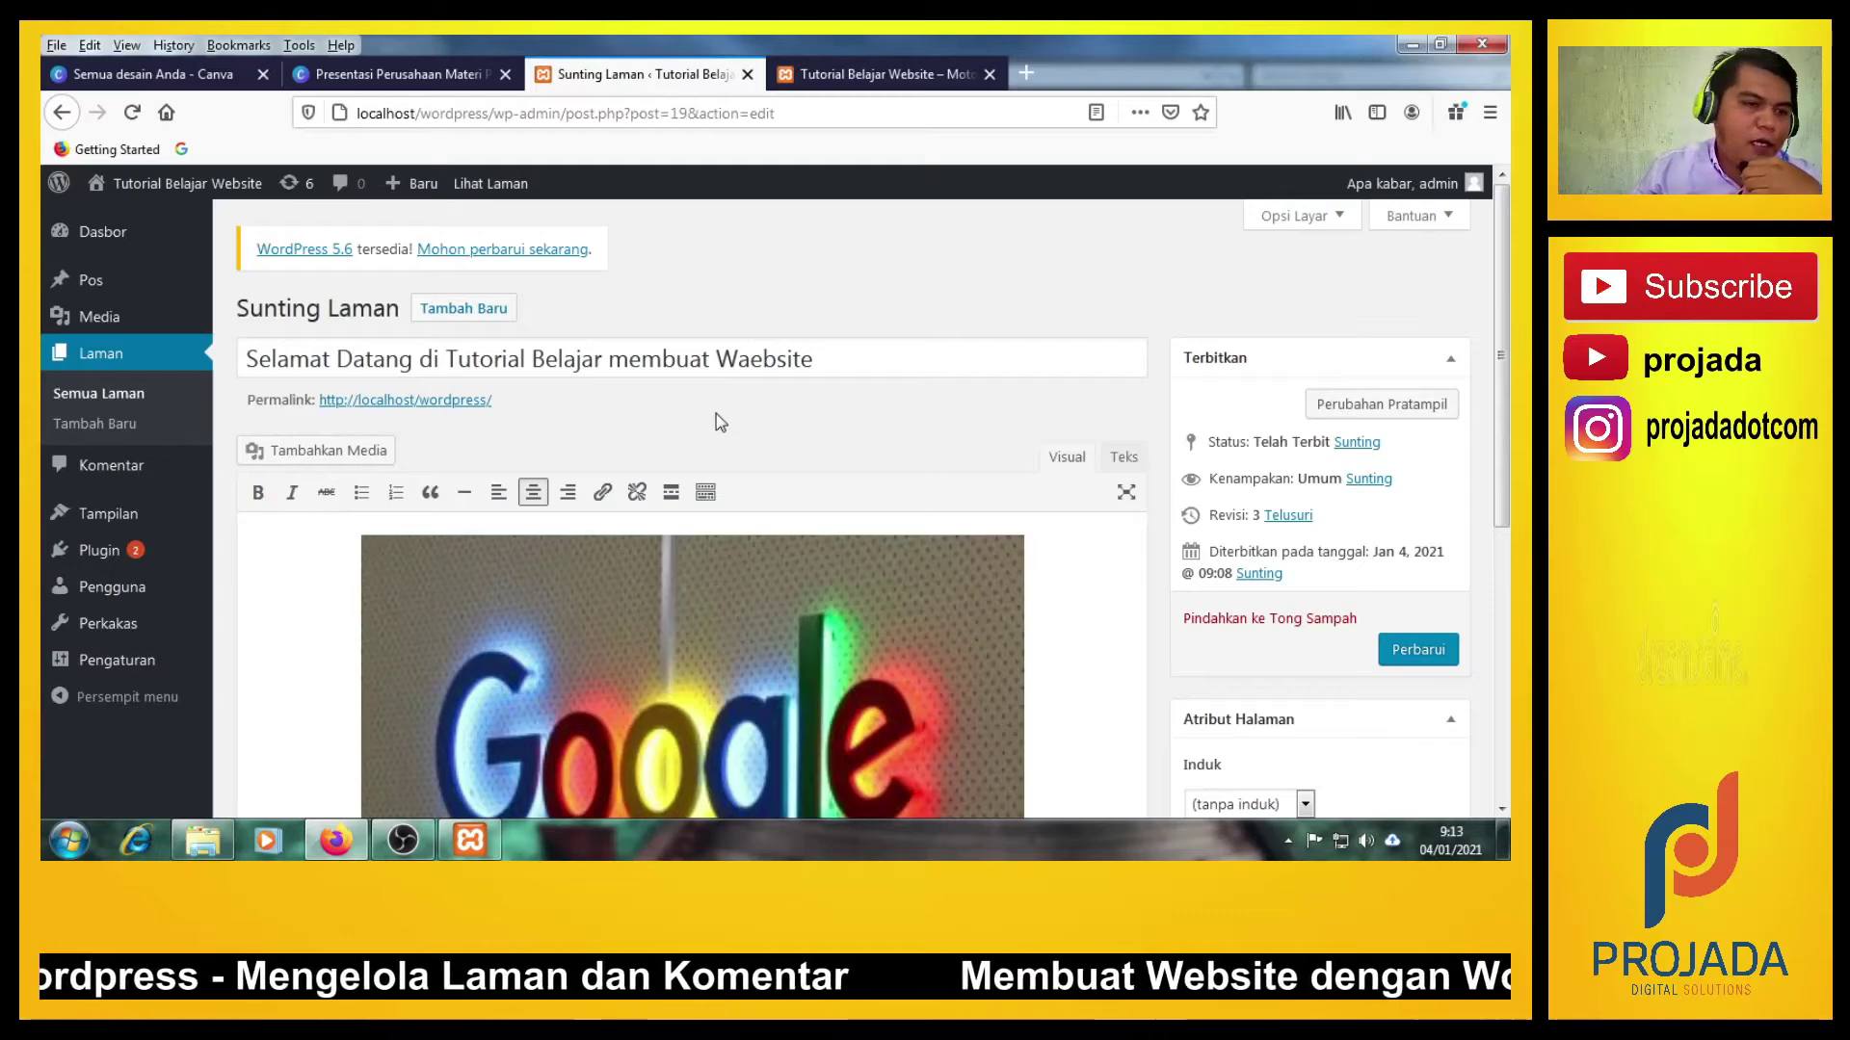
scroll(457, 594, down, 5)
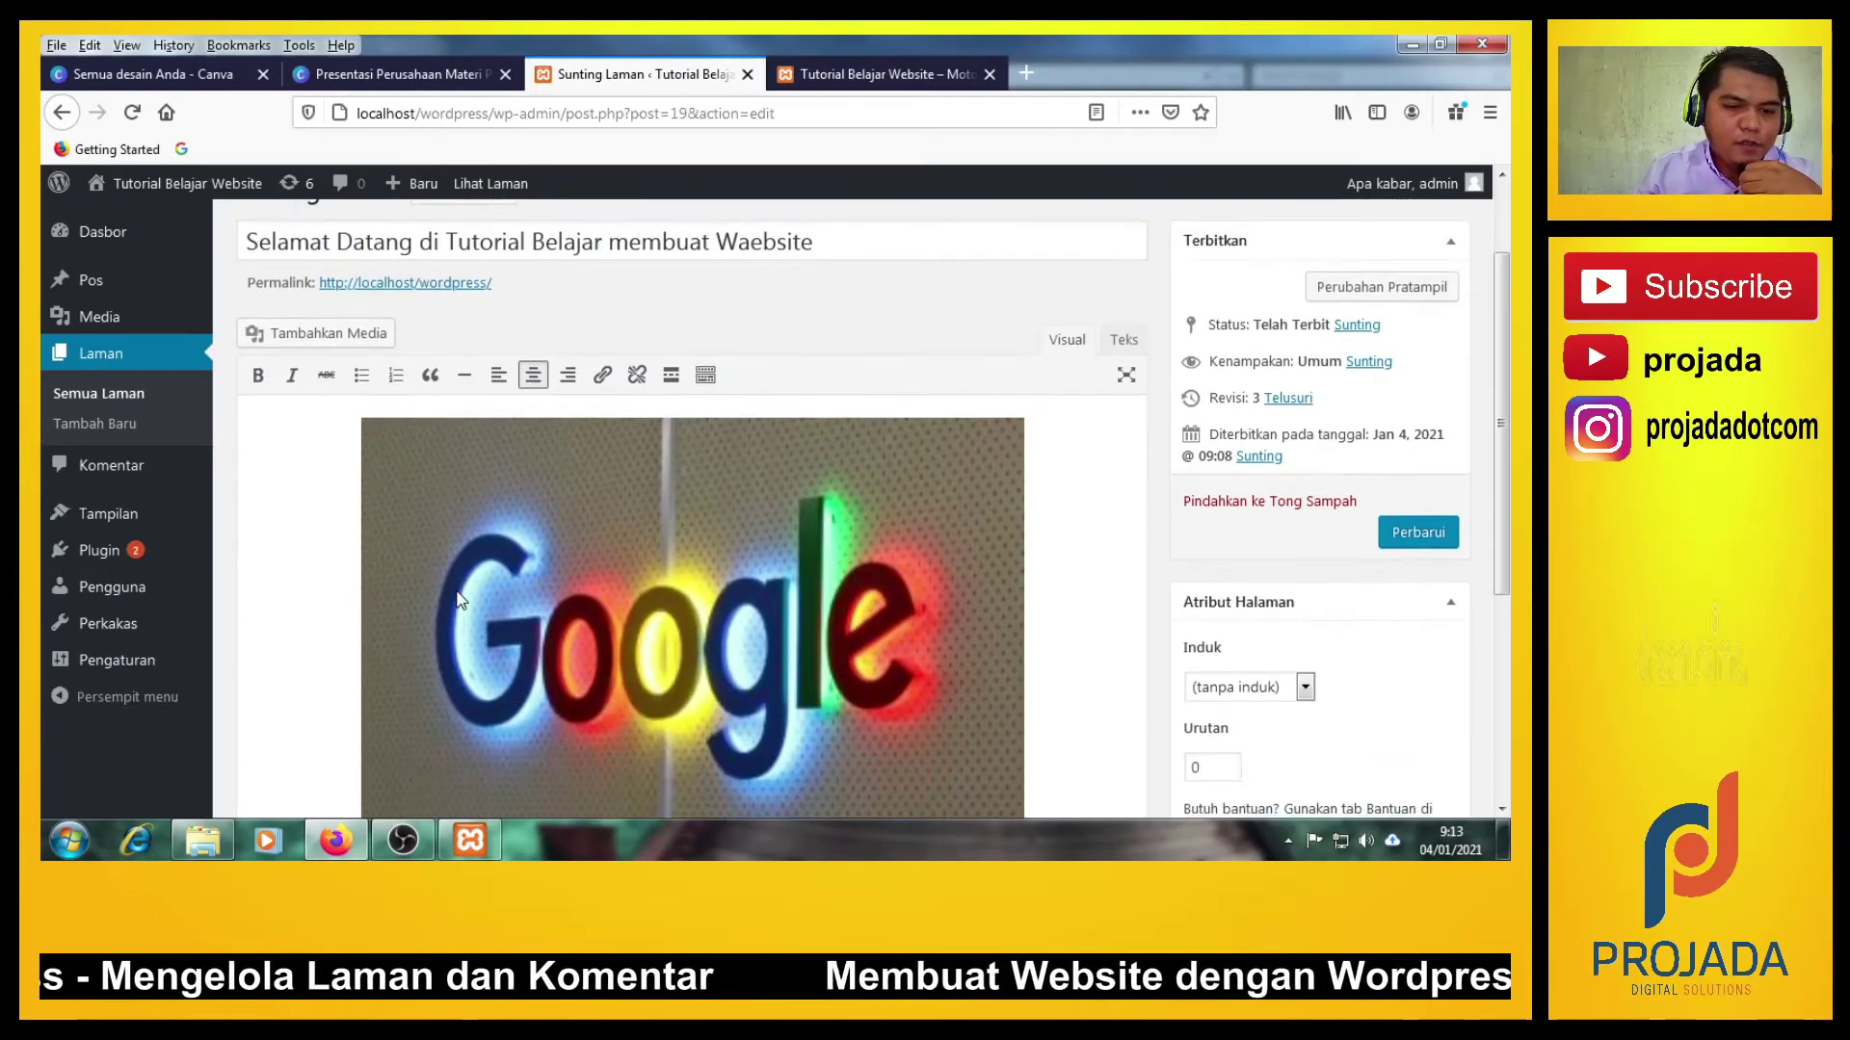
scroll(456, 592, up, 2)
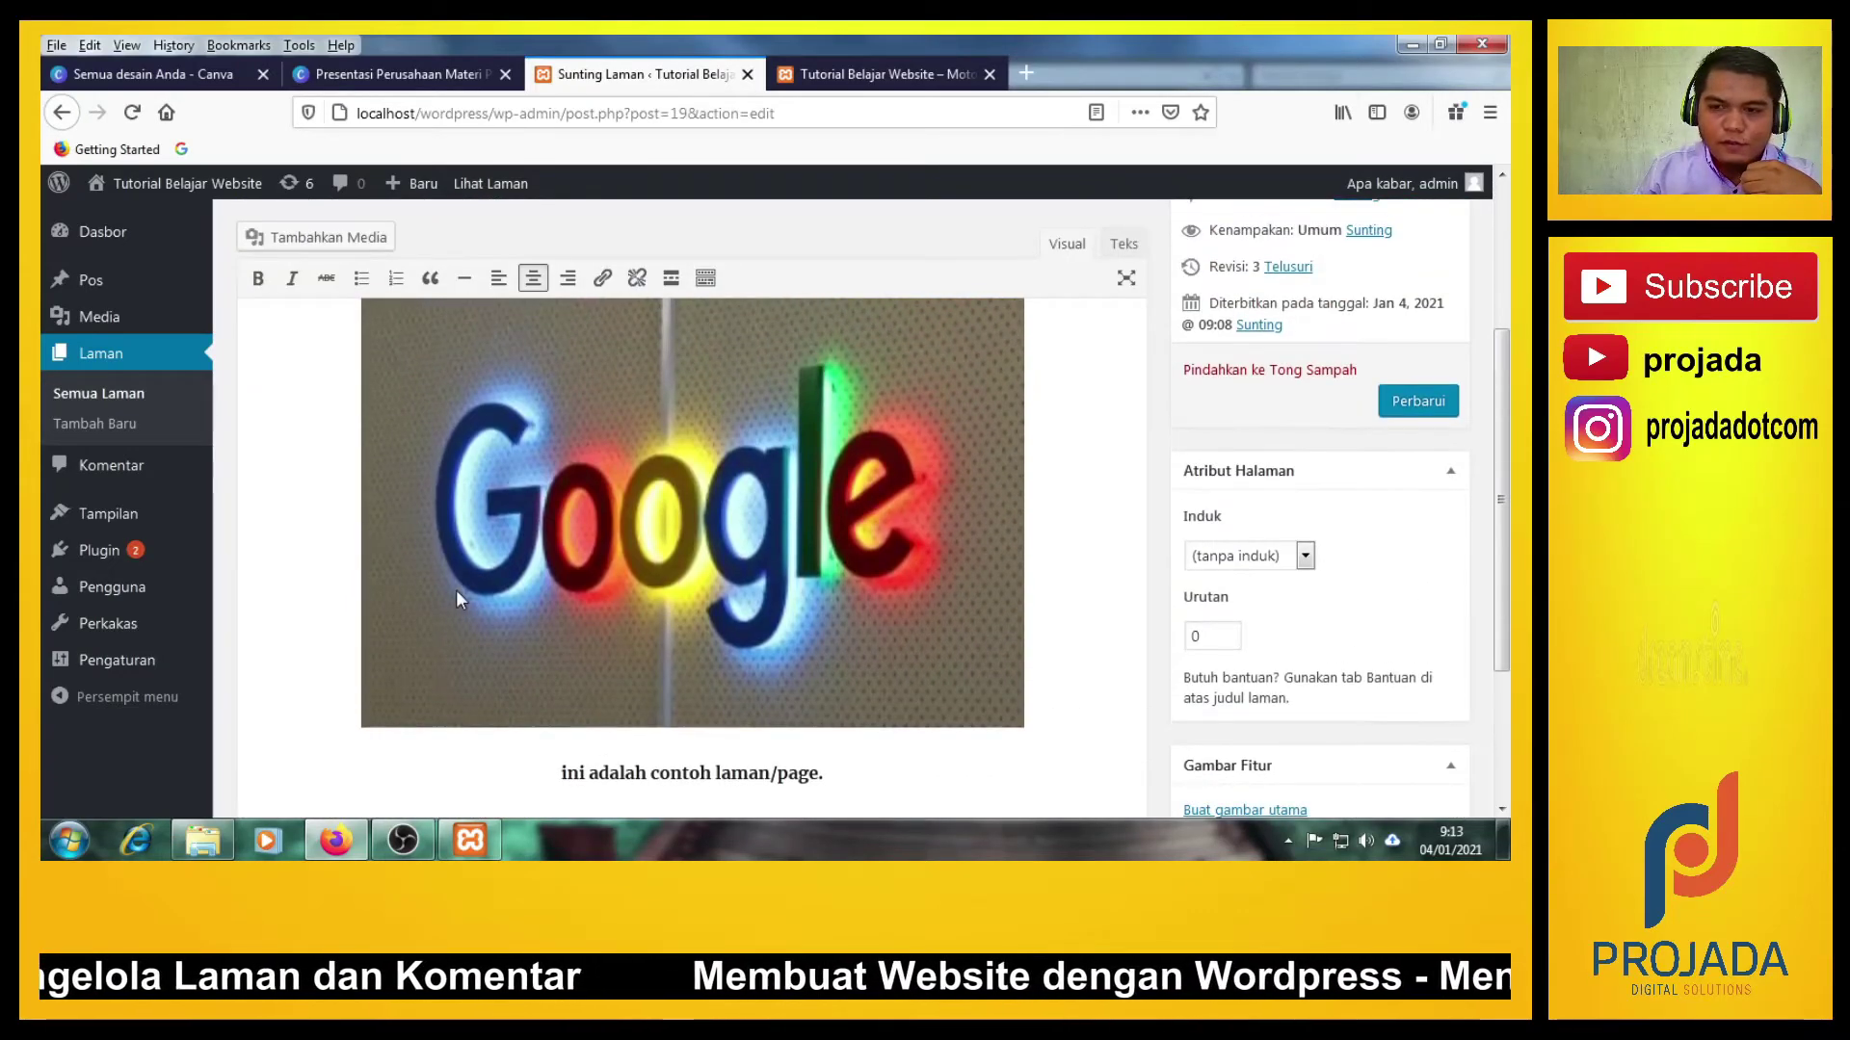
scroll(457, 592, up, 2)
scroll(457, 593, down, 2)
scroll(457, 594, down, 2)
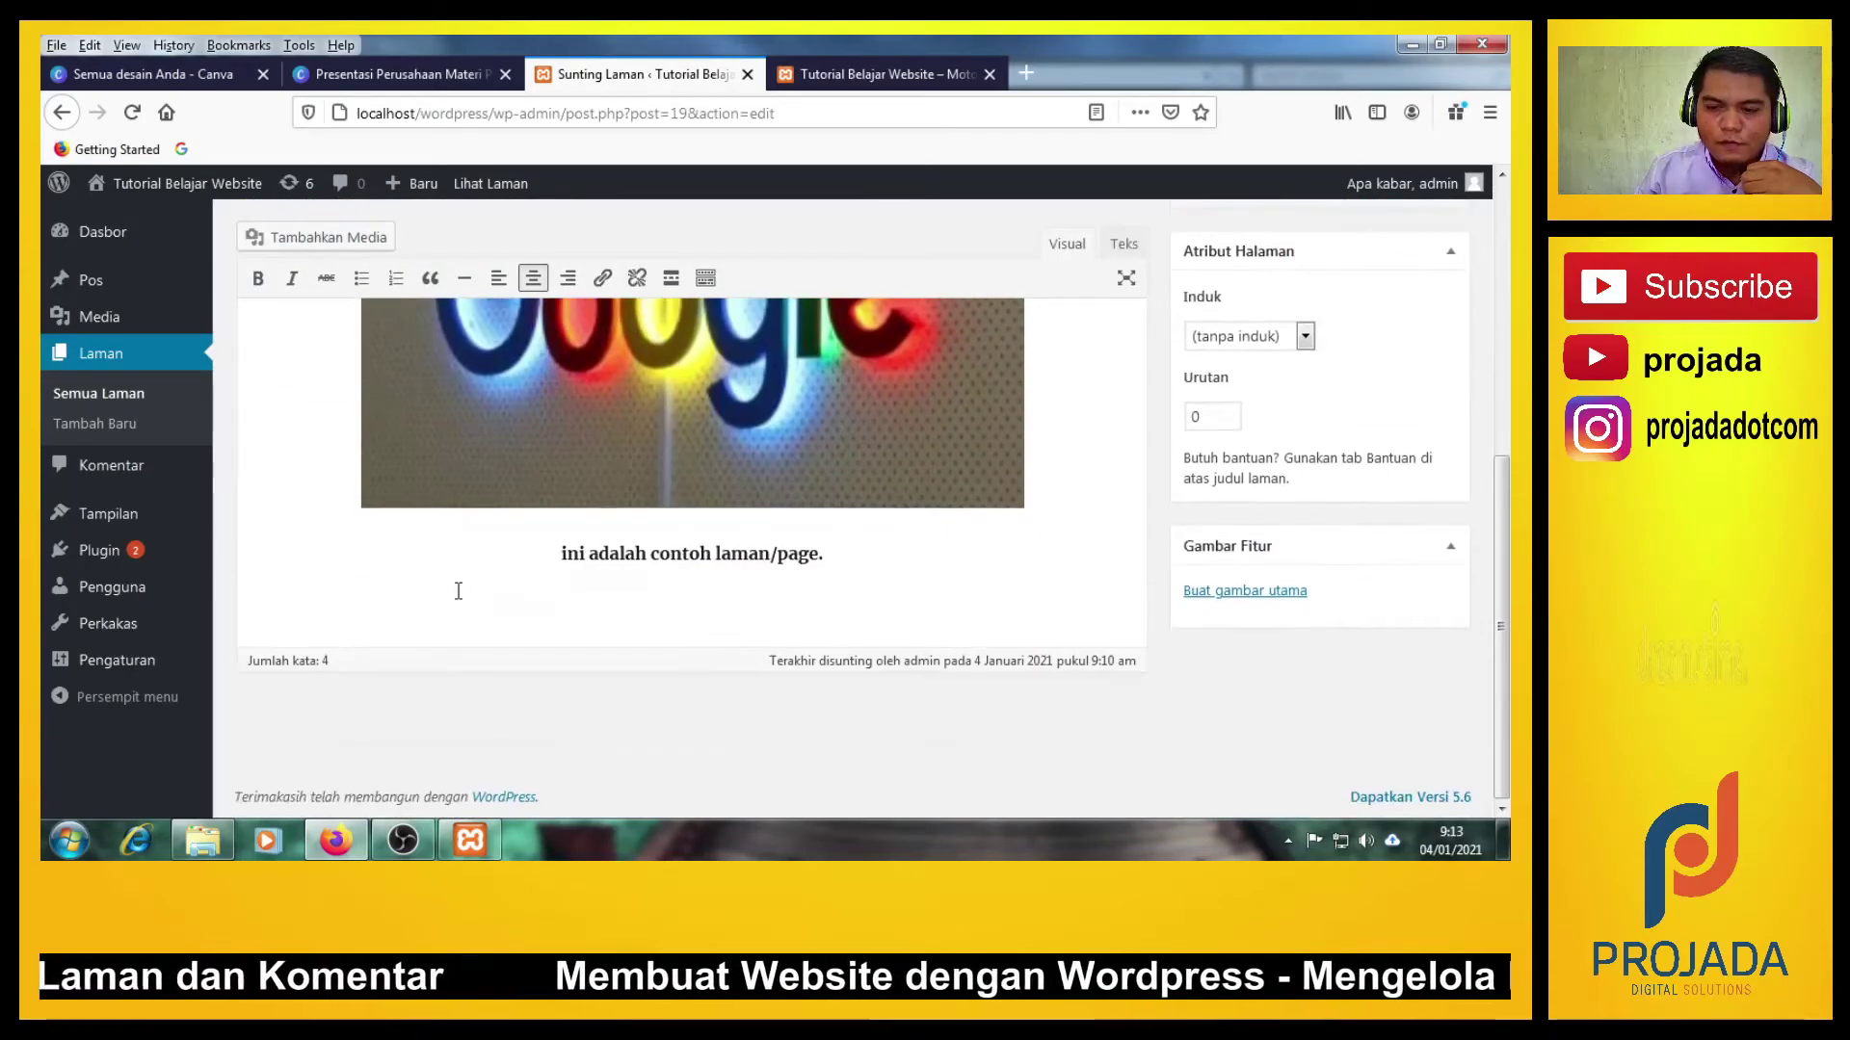
scroll(456, 594, up, 5)
scroll(457, 594, down, 3)
scroll(457, 594, up, 3)
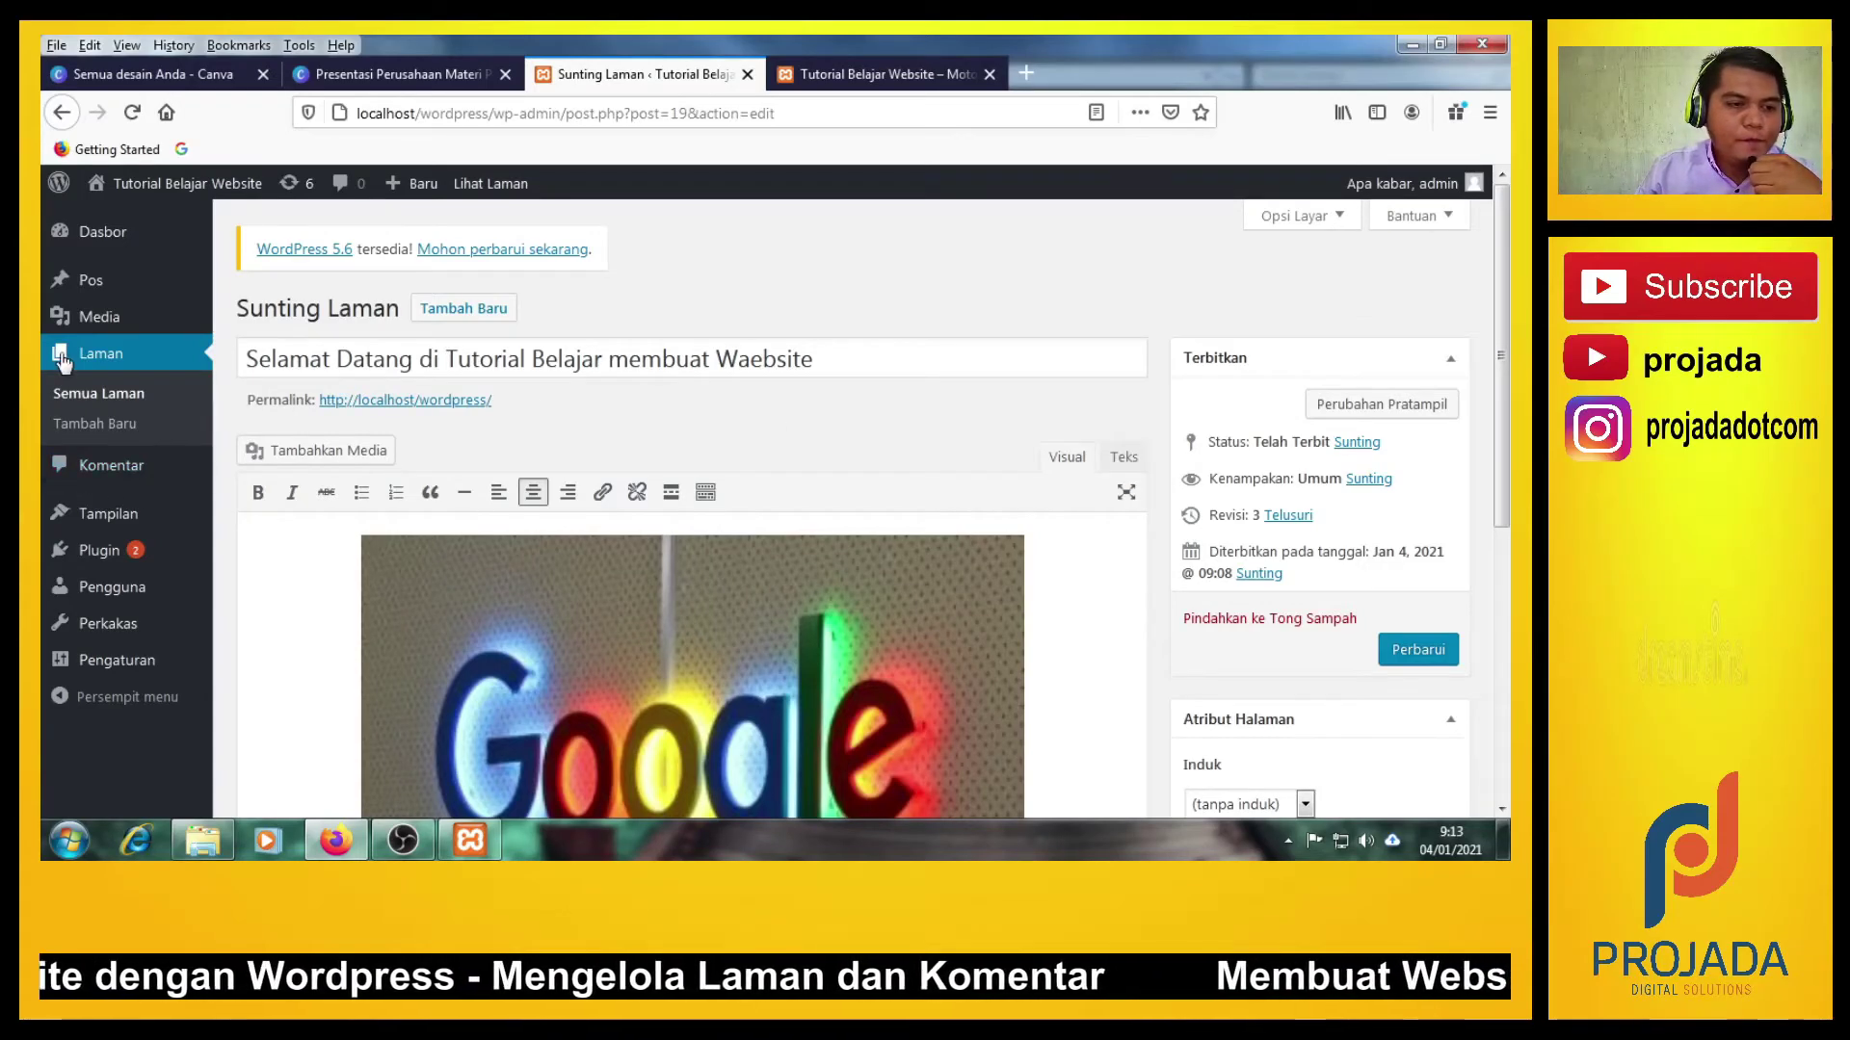
Open Komentar from the admin sidebar and highlight the 'Tidak ada komentar ditemukan.' message.
click(121, 472)
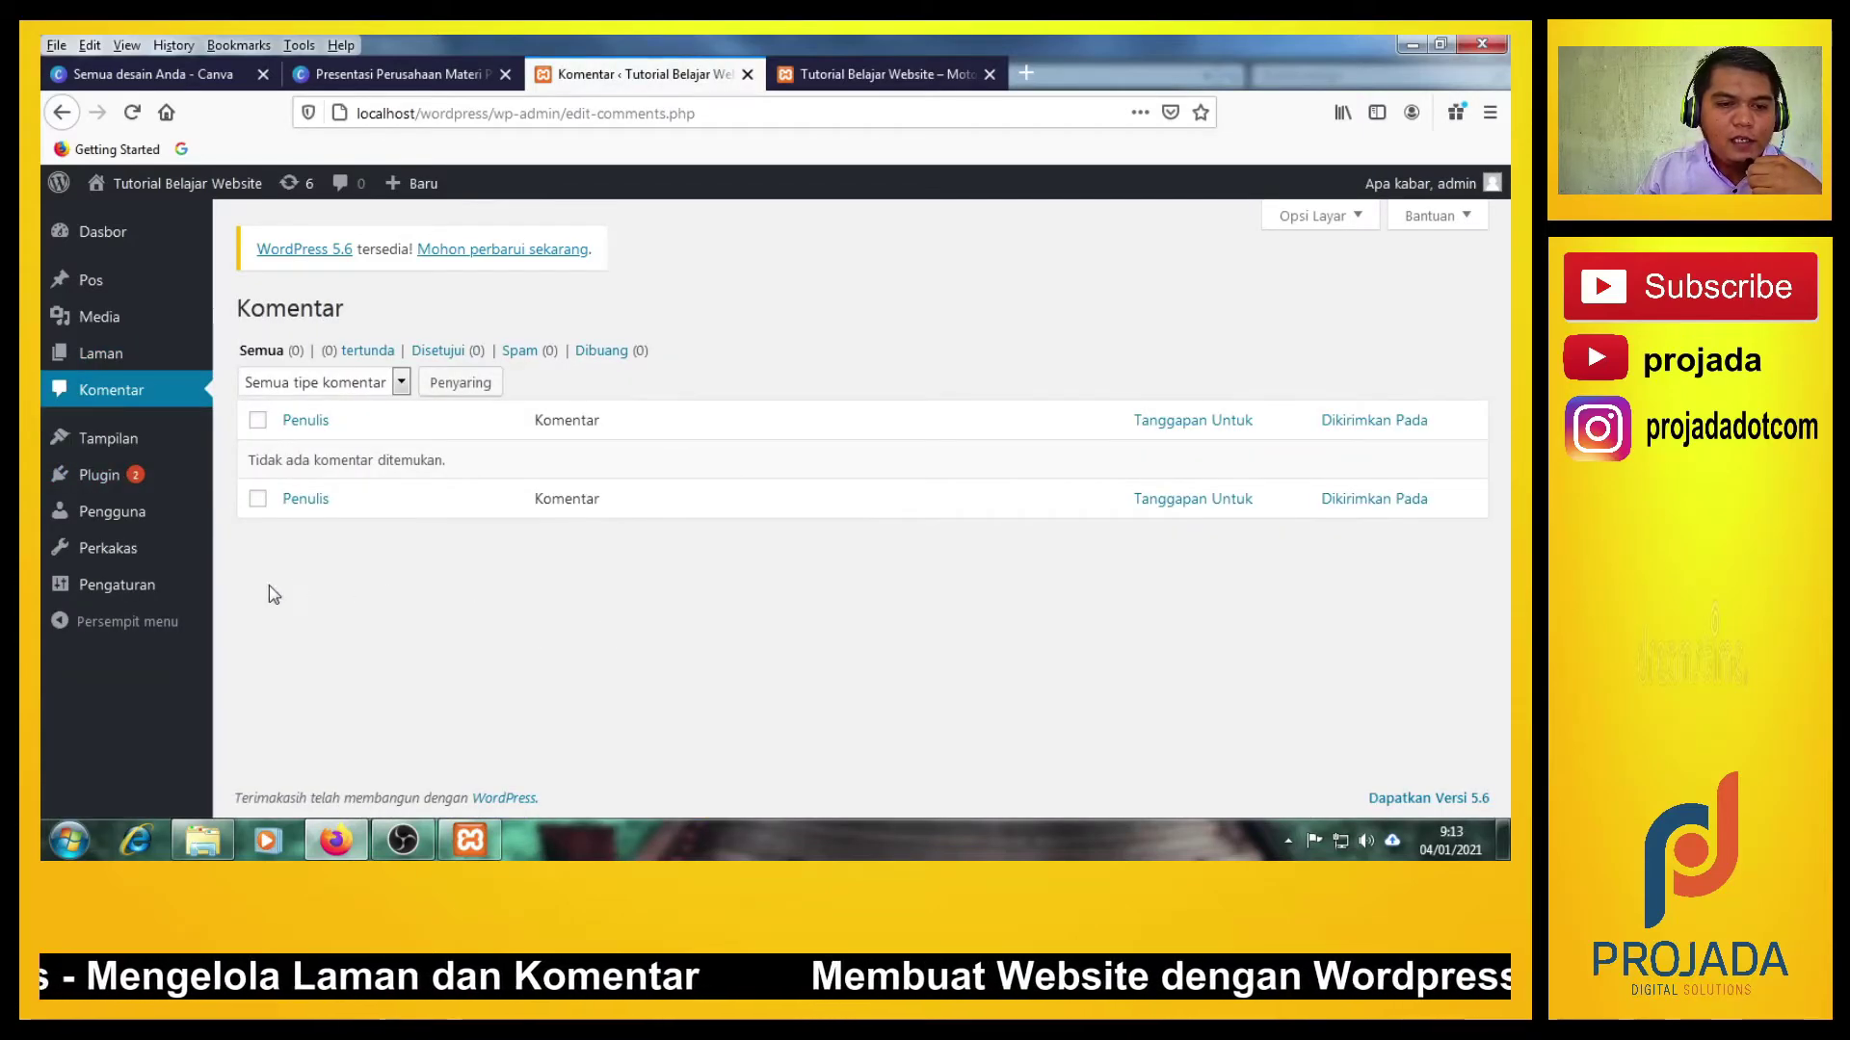
click(108, 393)
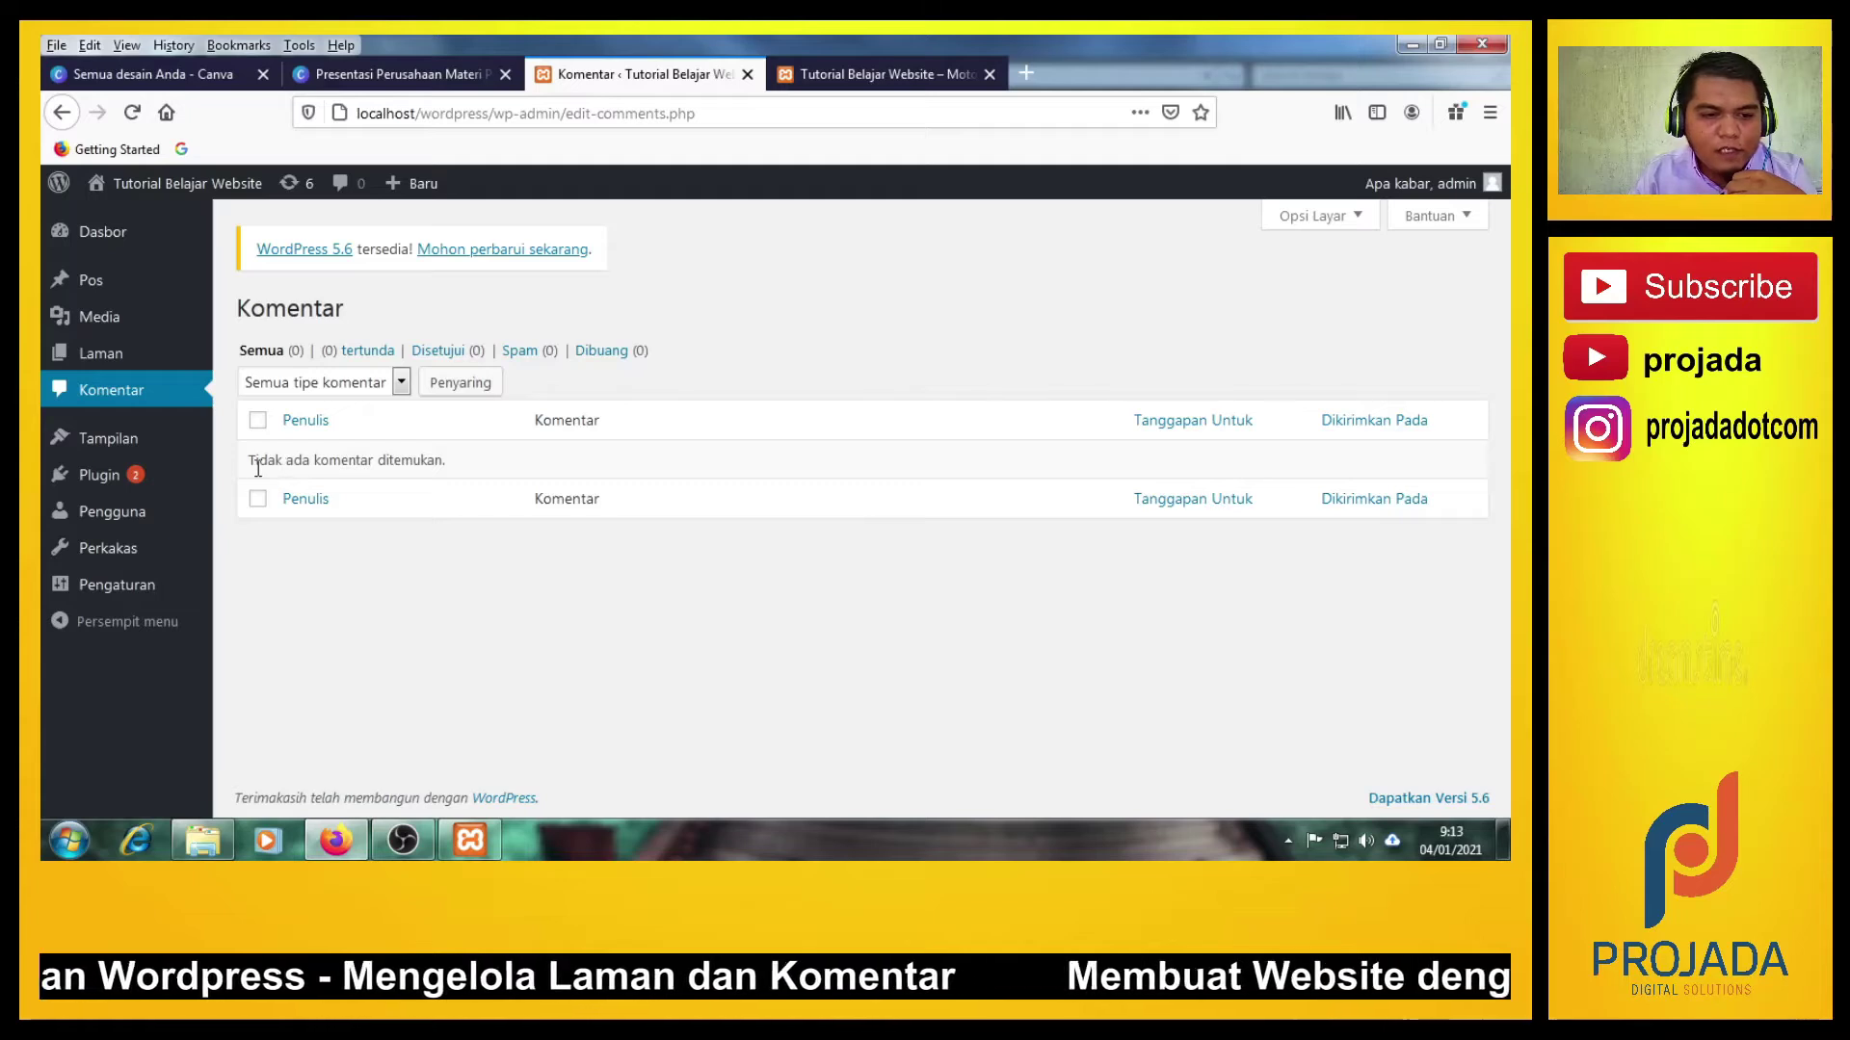
drag(251, 461, 449, 471)
click(354, 457)
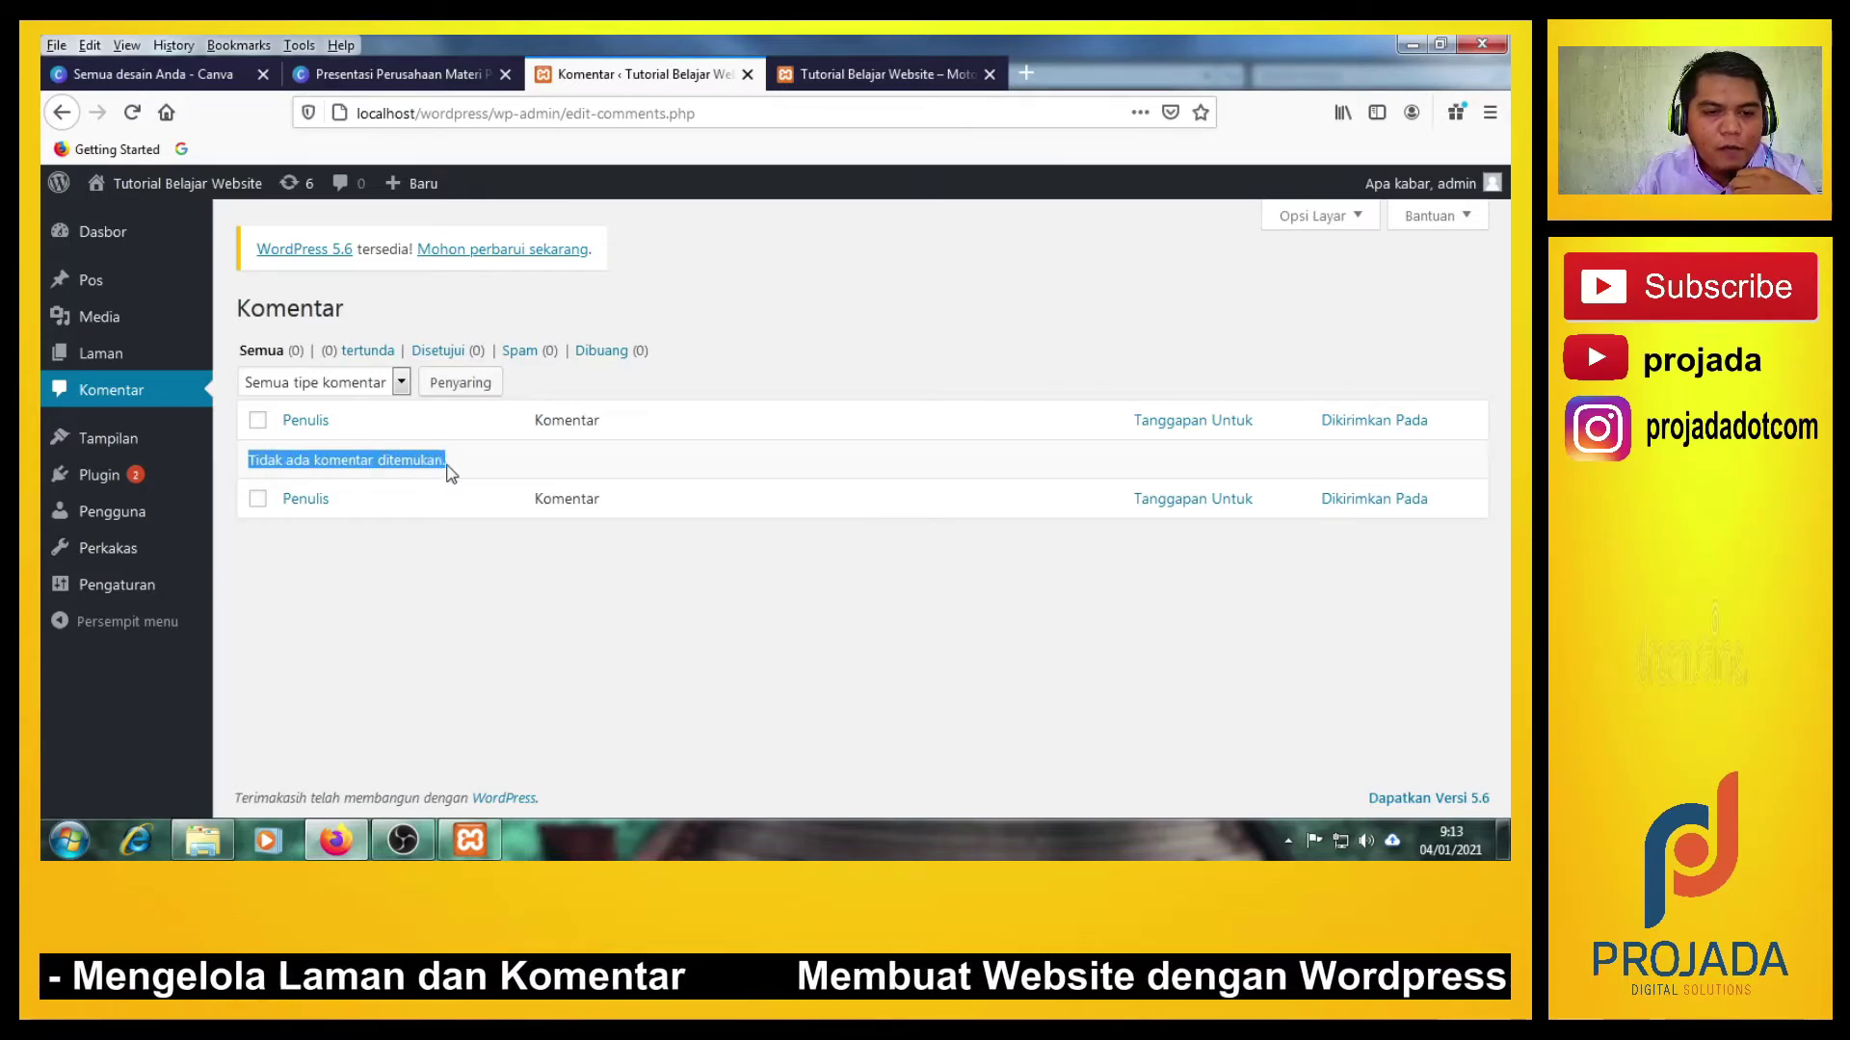
click(453, 676)
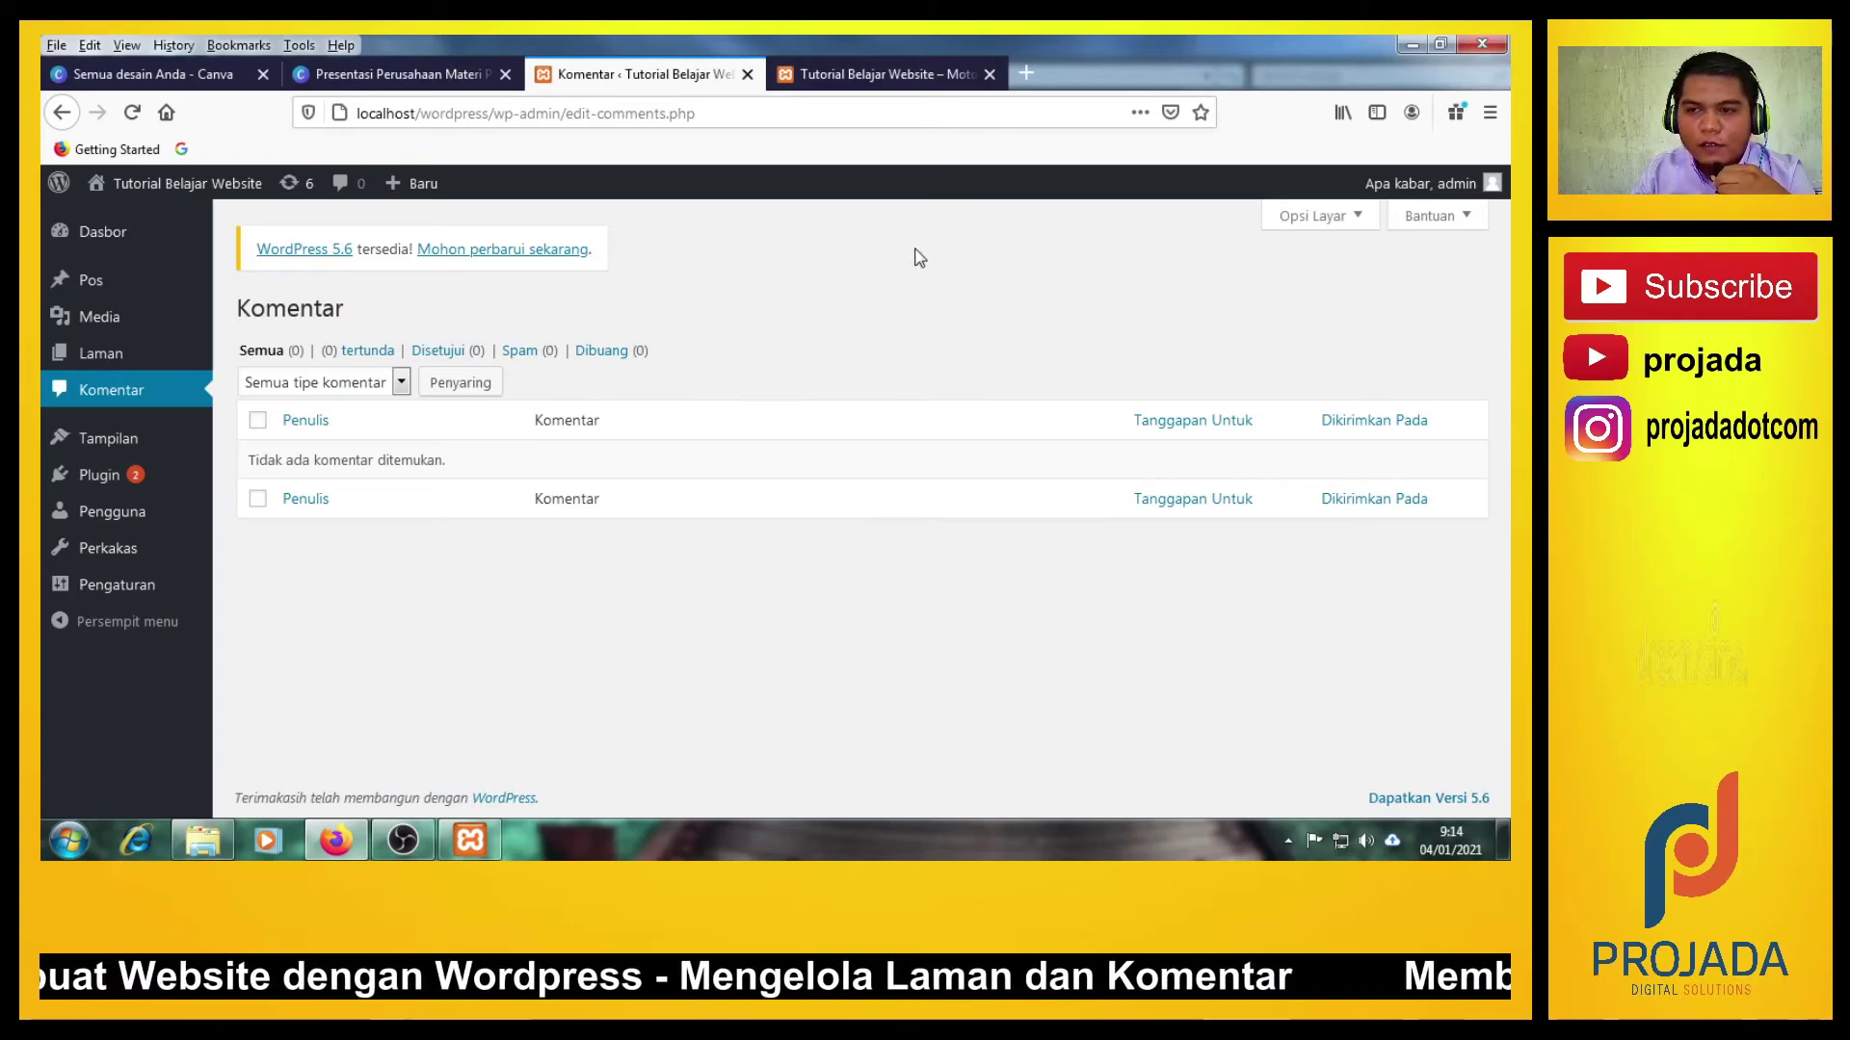
Open a new private Firefox window and load localhost/wordpress.
right_click(335, 840)
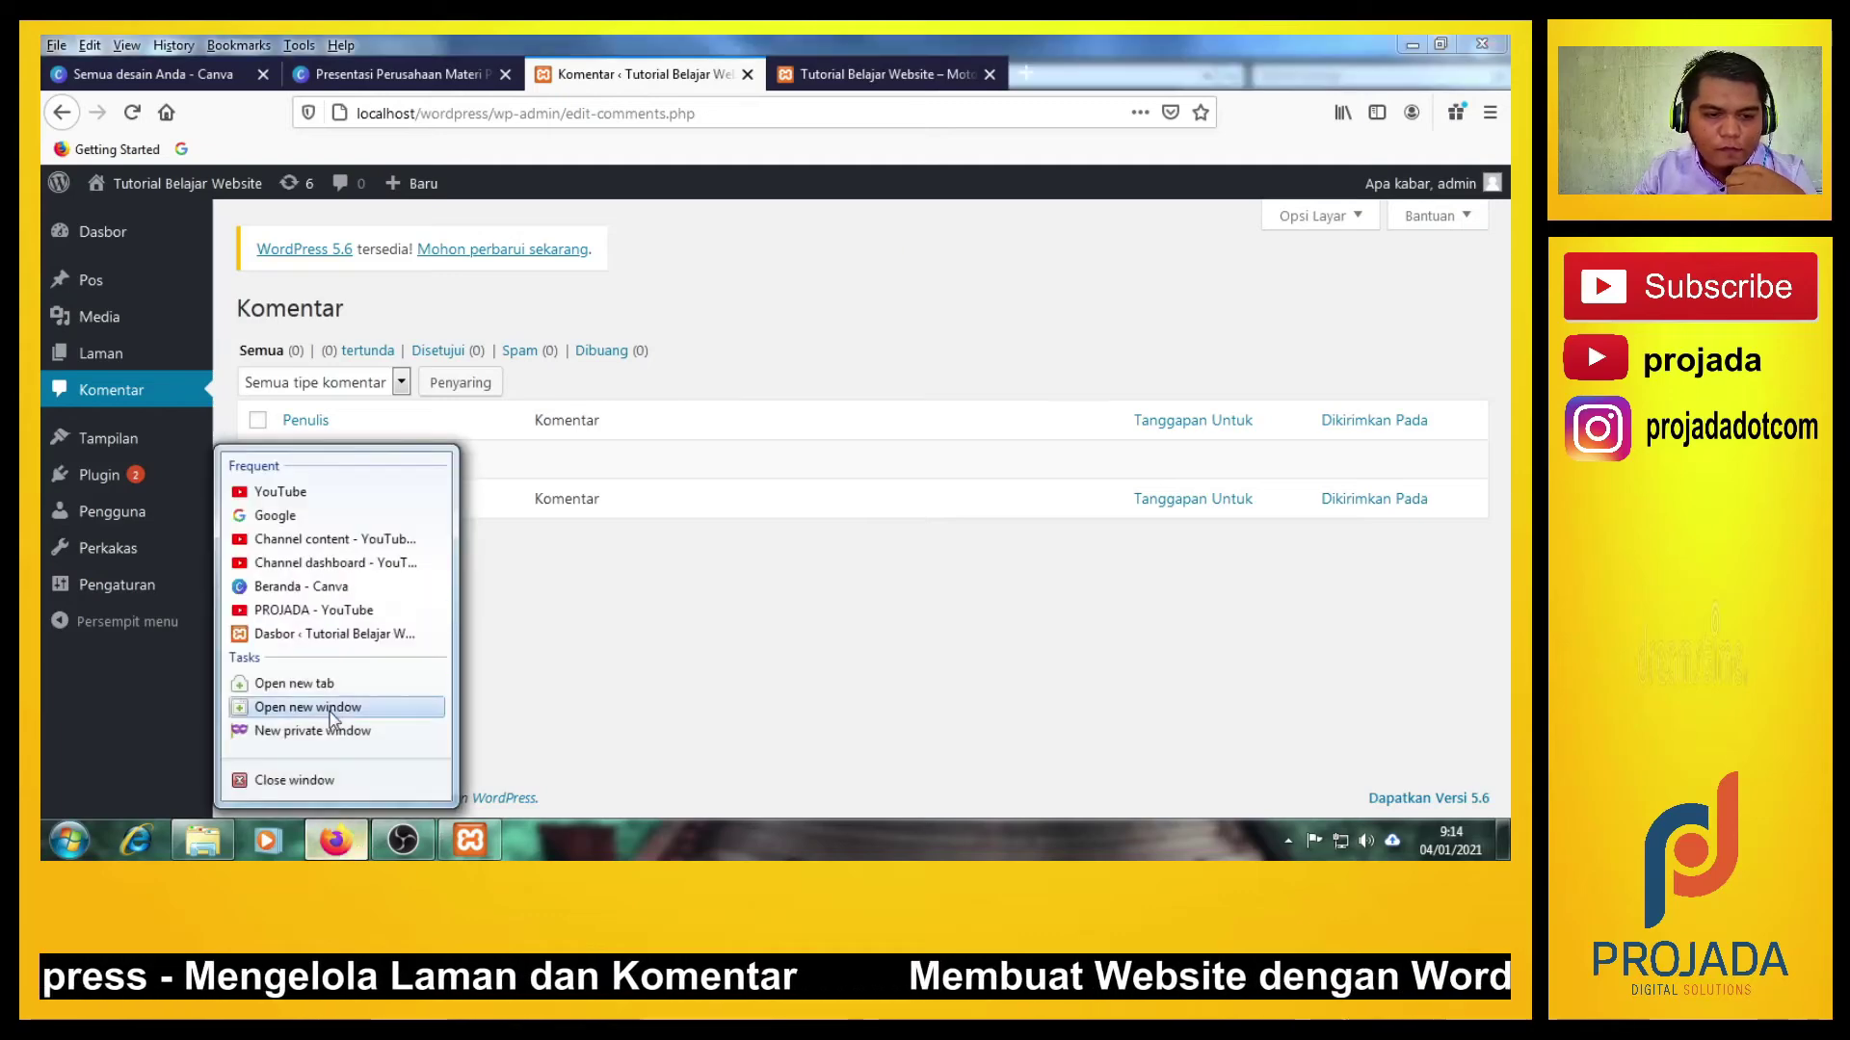
click(330, 730)
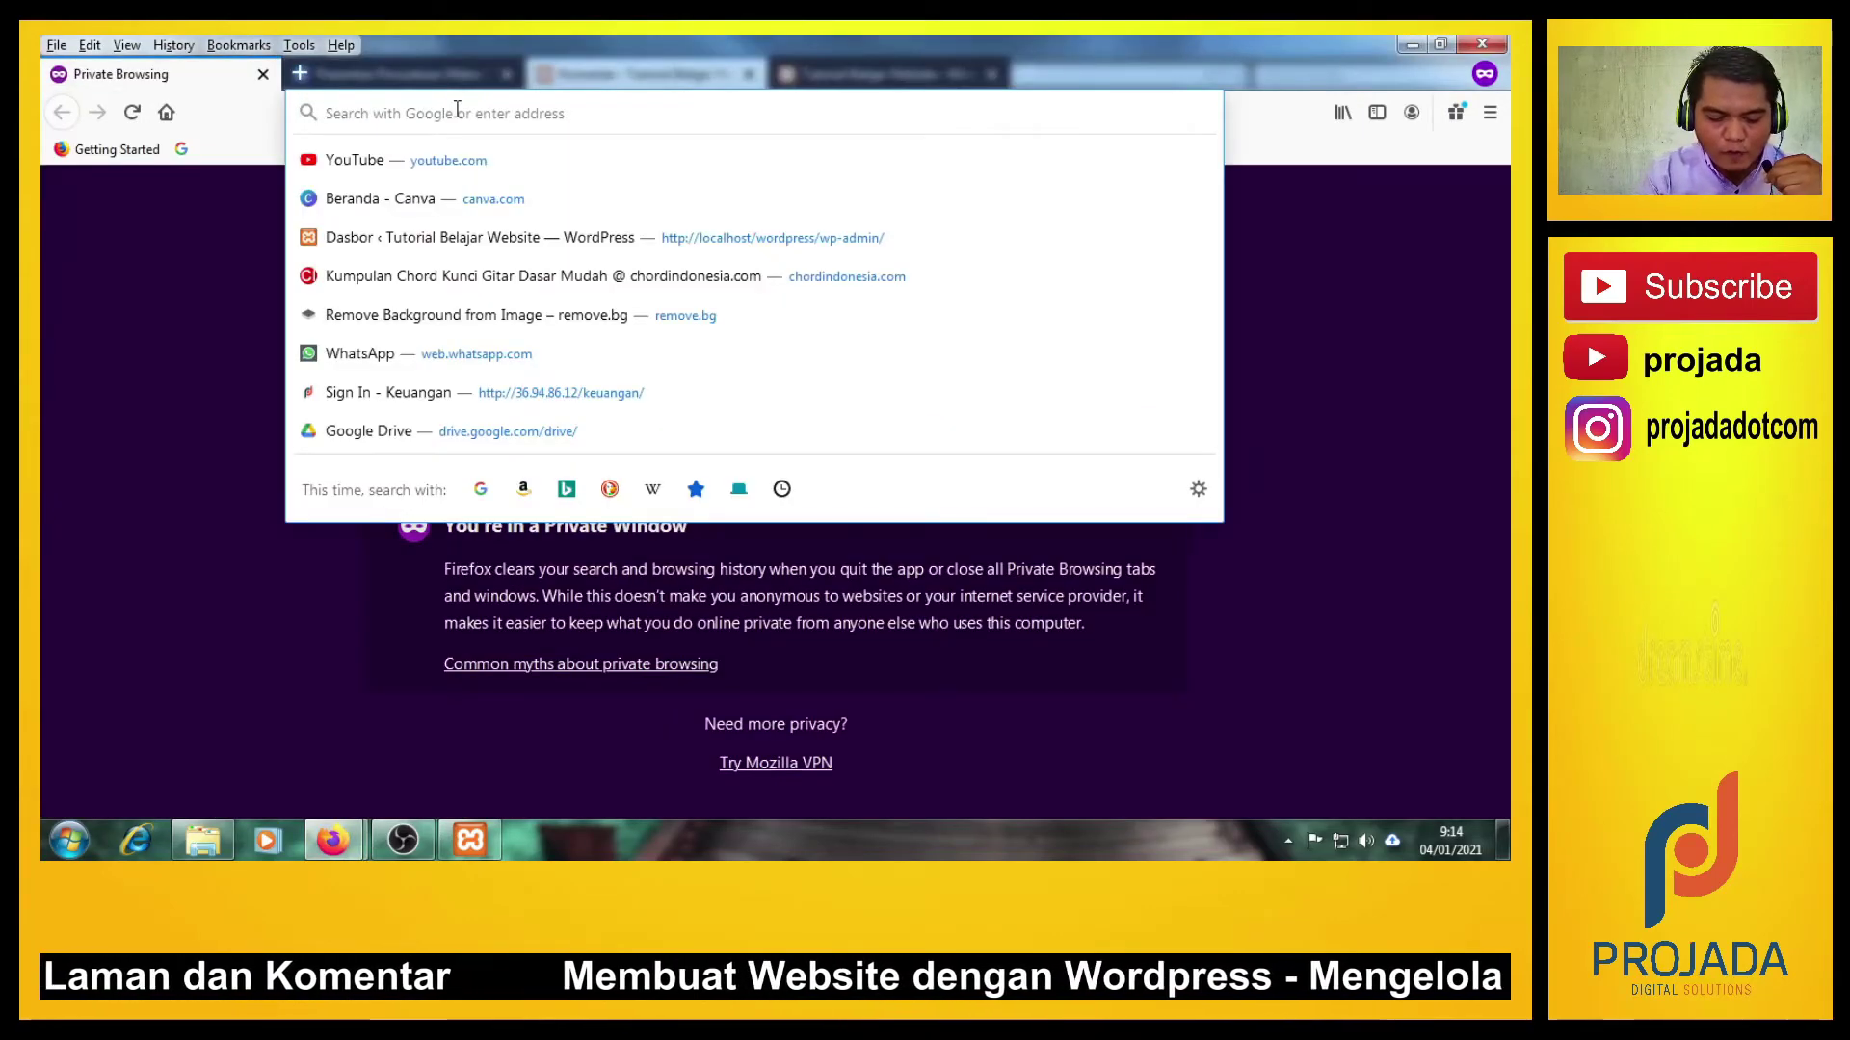
text(localhost/)
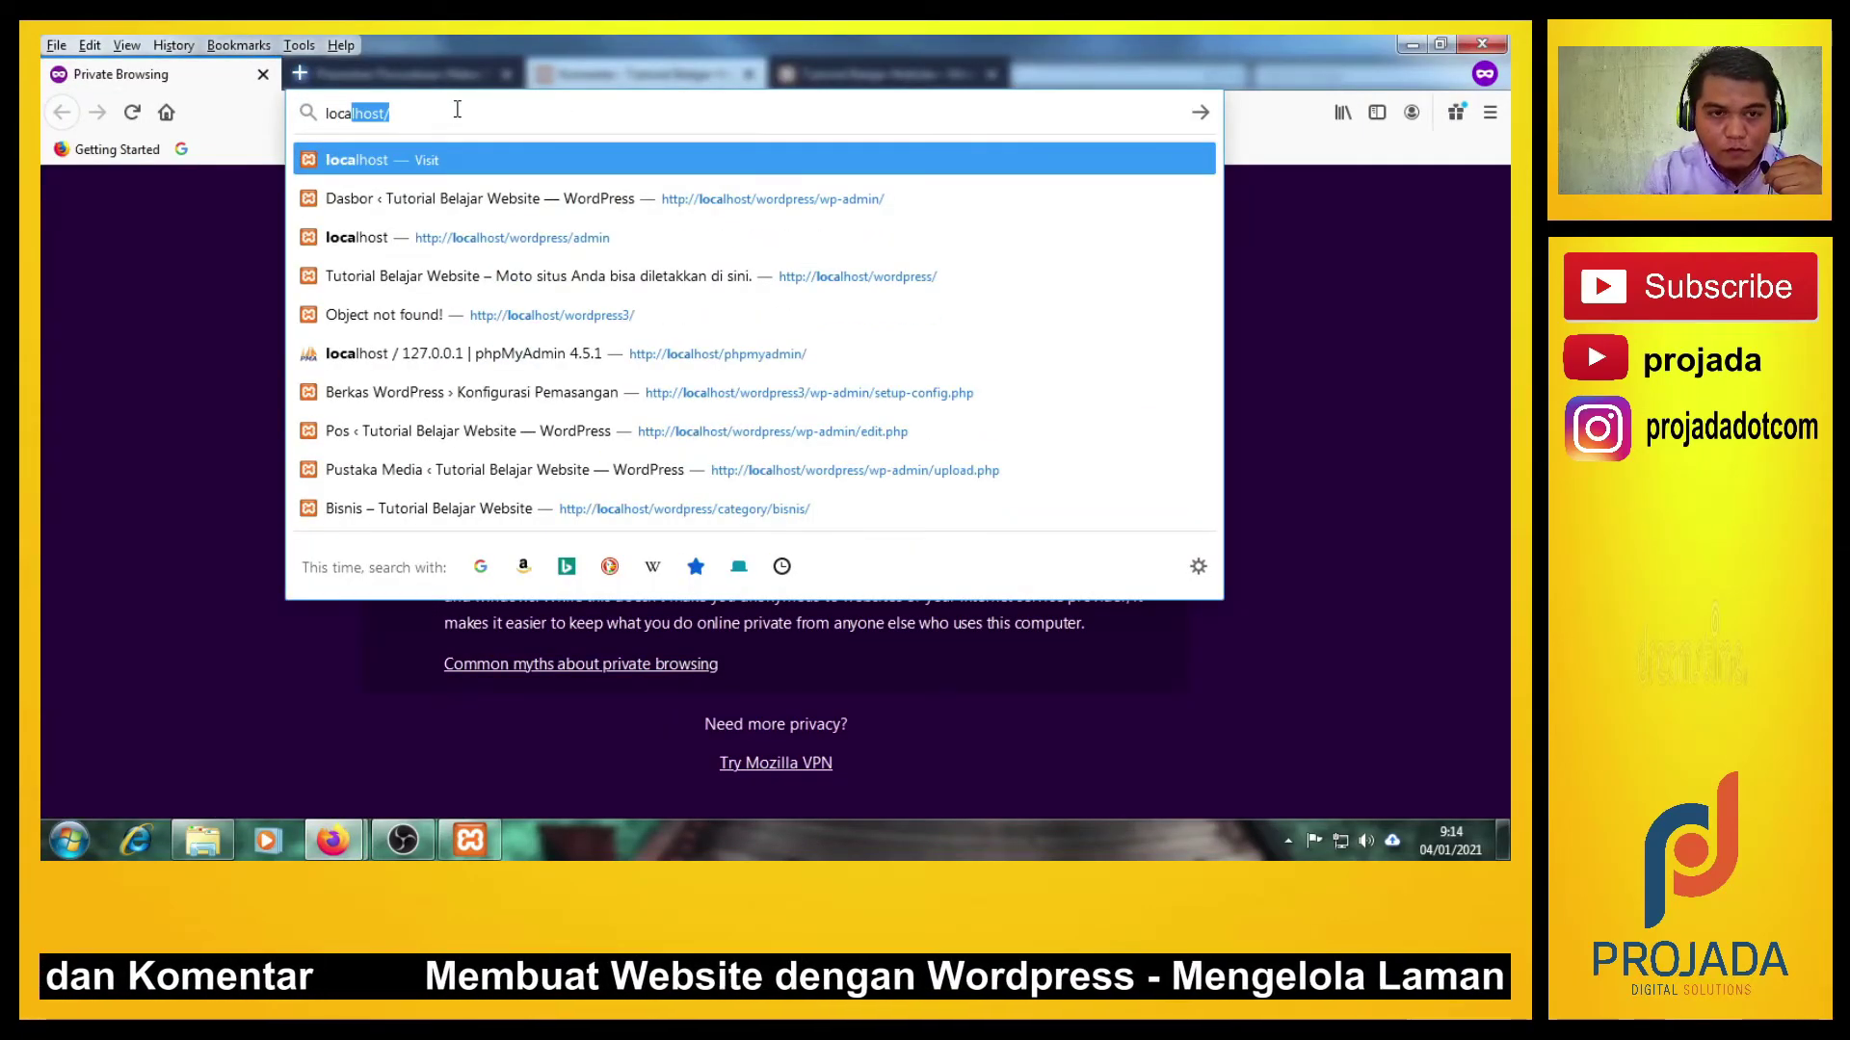
text(wordpress/)
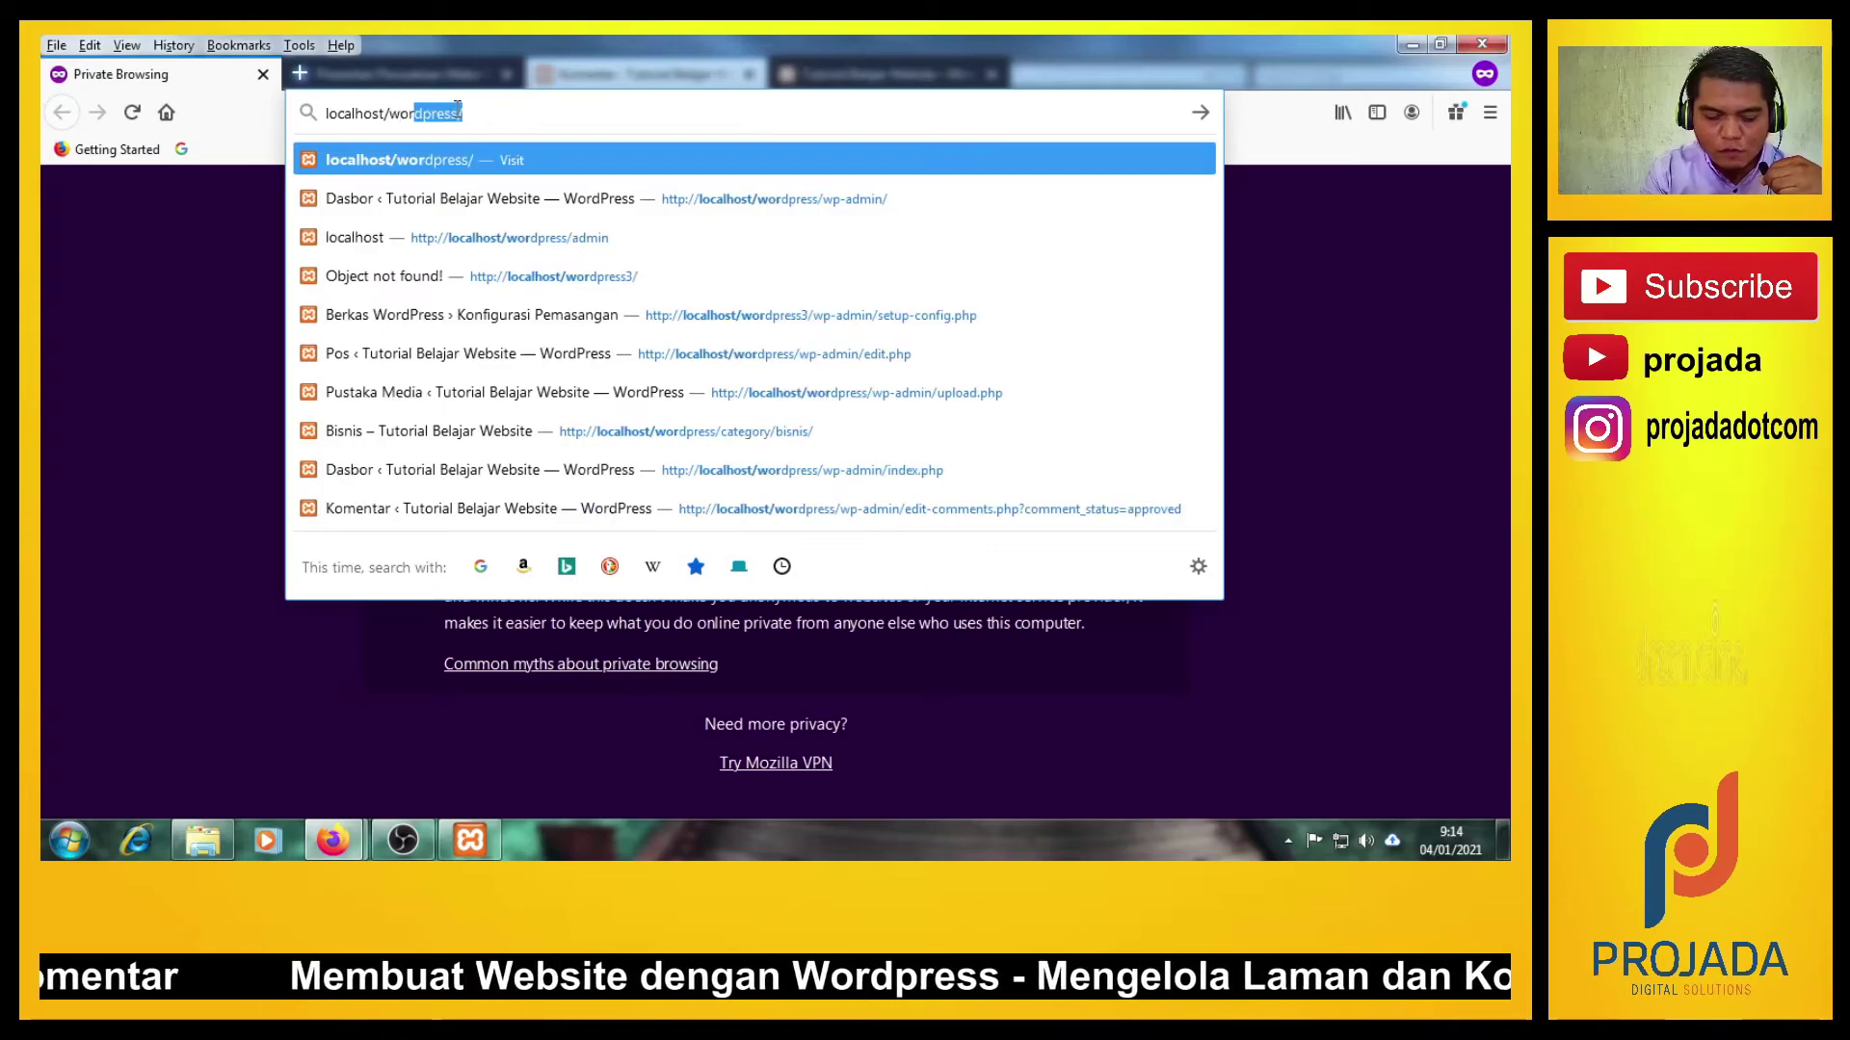
key(Return)
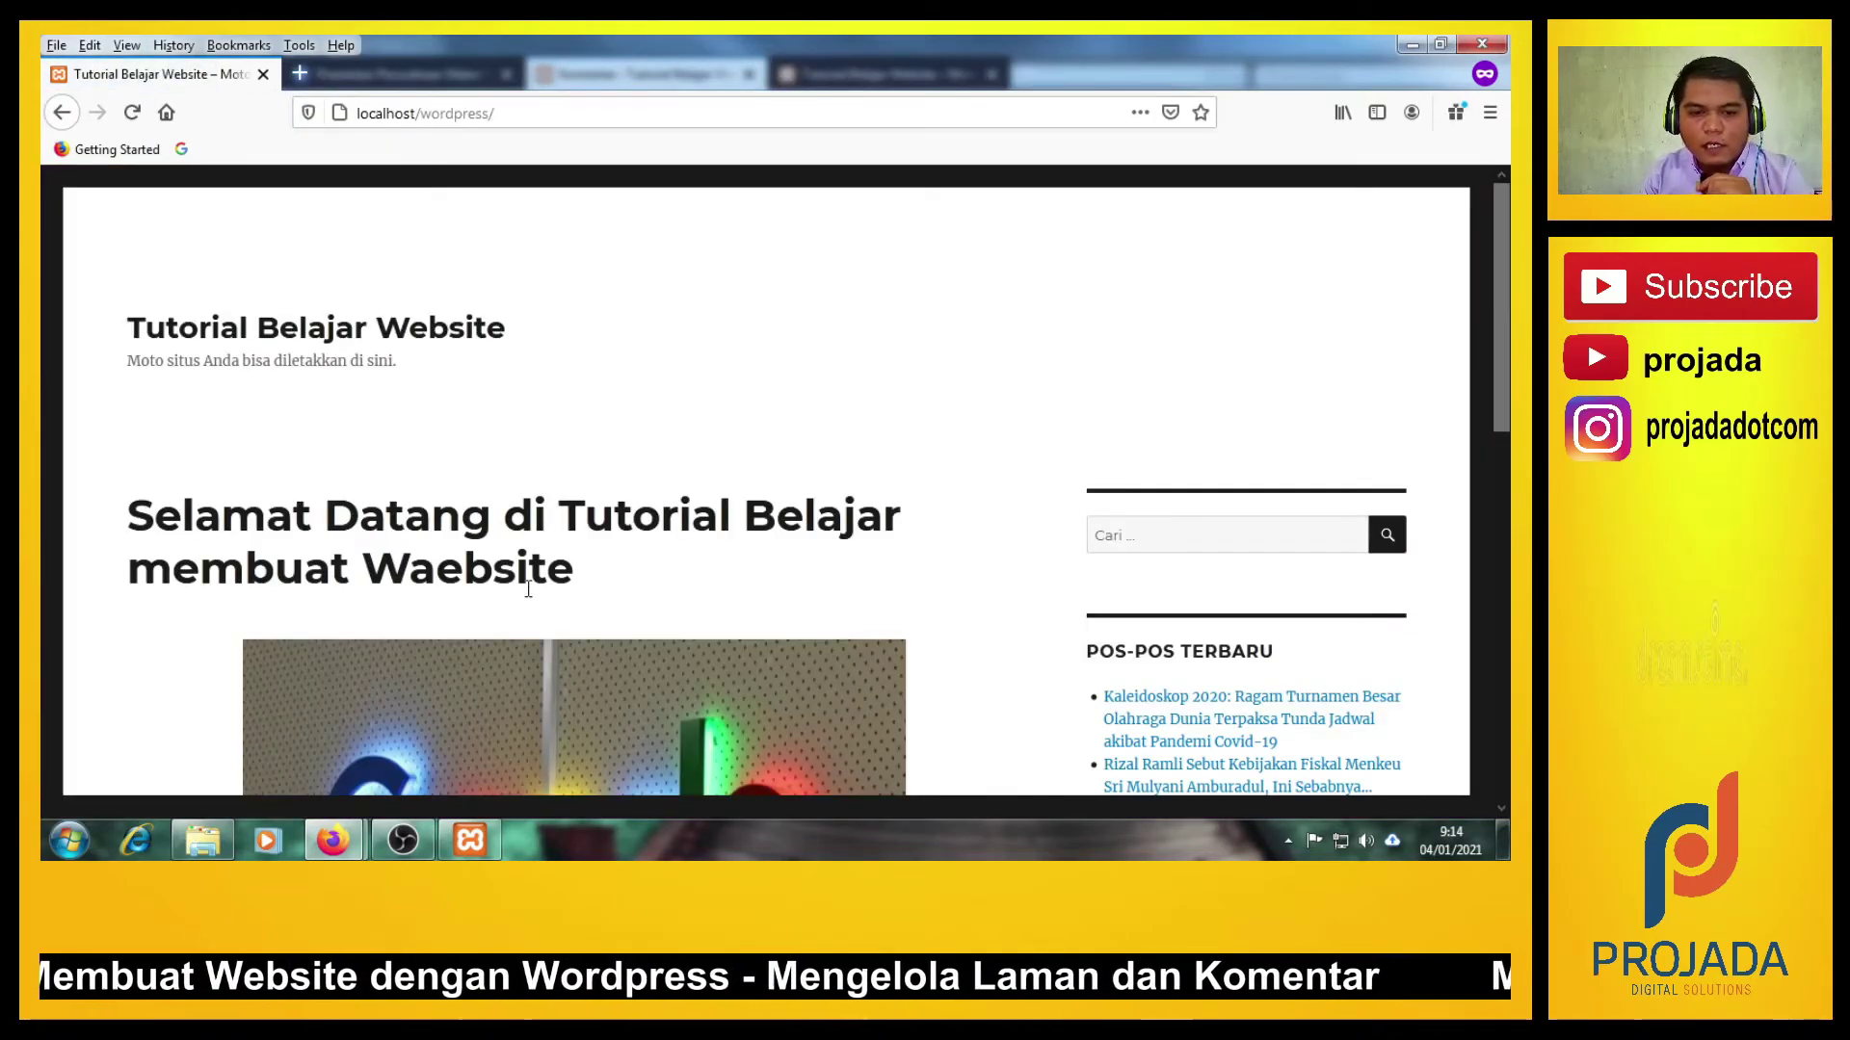
Scroll the welcome front page to check the empty Komentar Terbaru section.
scroll(528, 589, down, 3)
scroll(526, 589, down, 1)
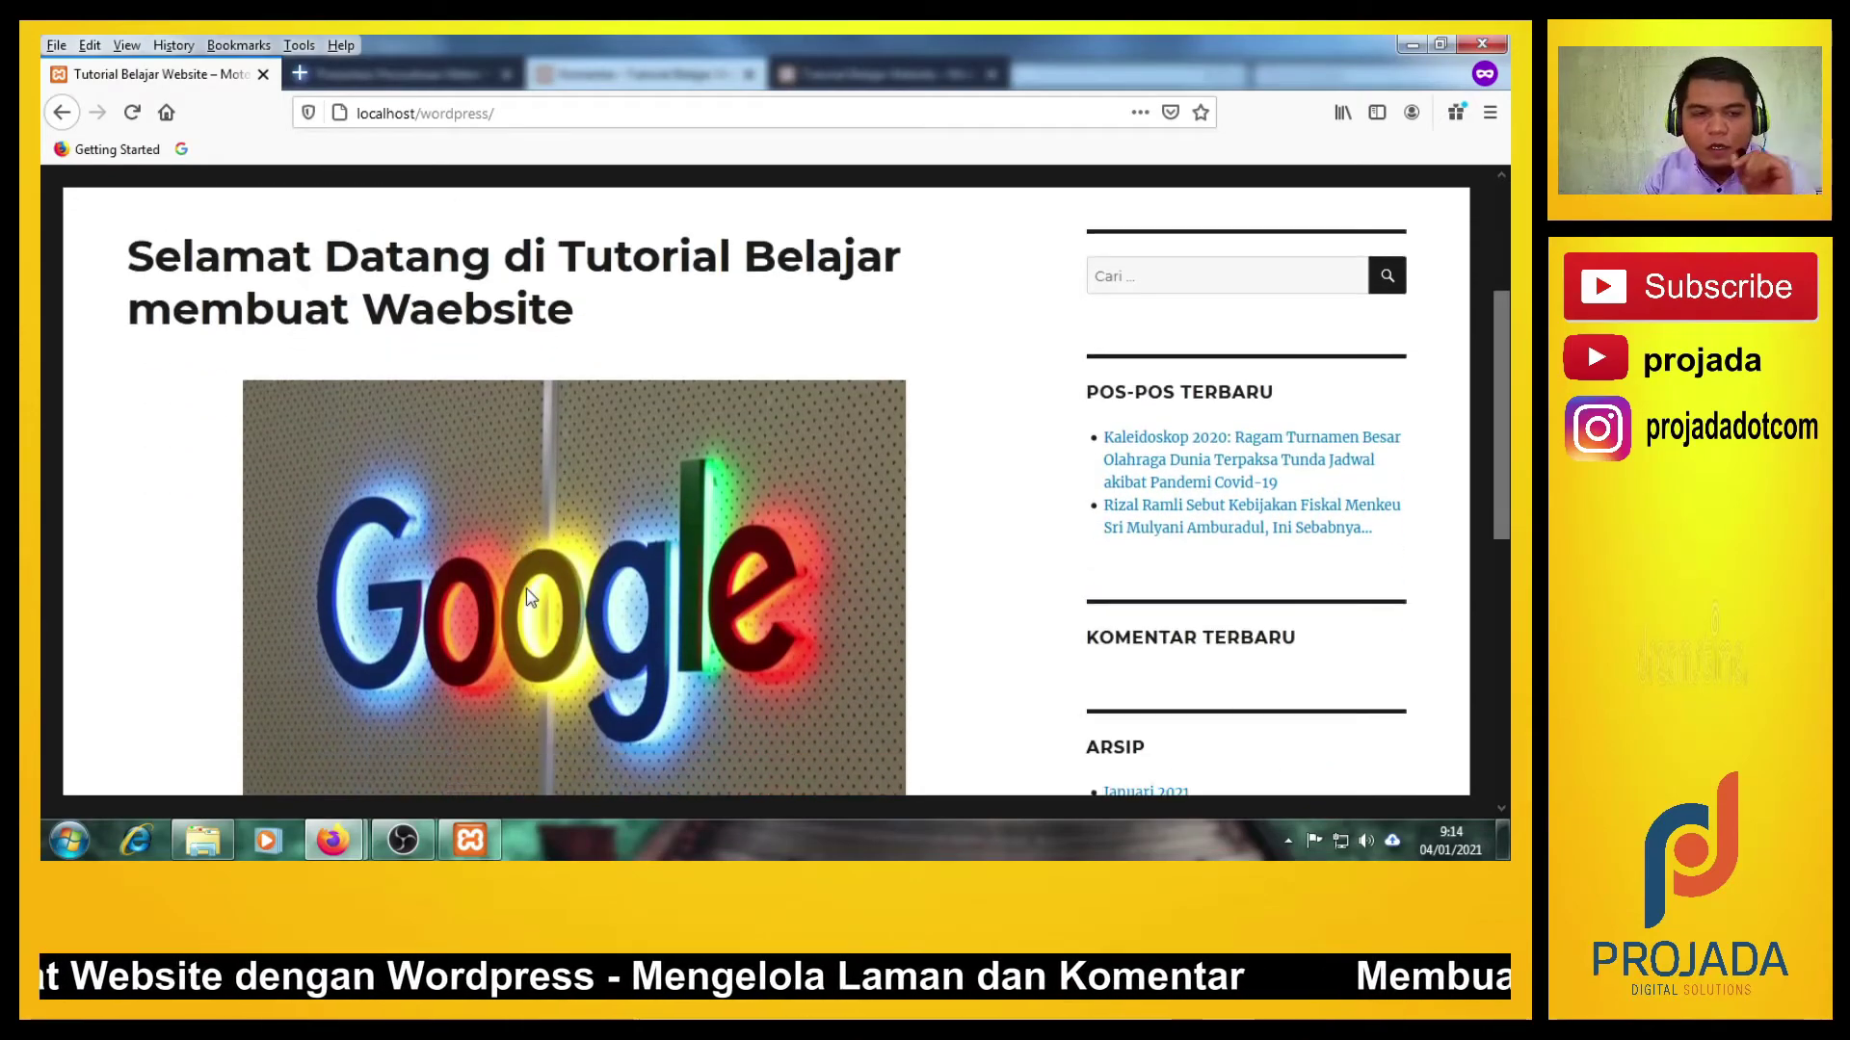
scroll(527, 589, up, 4)
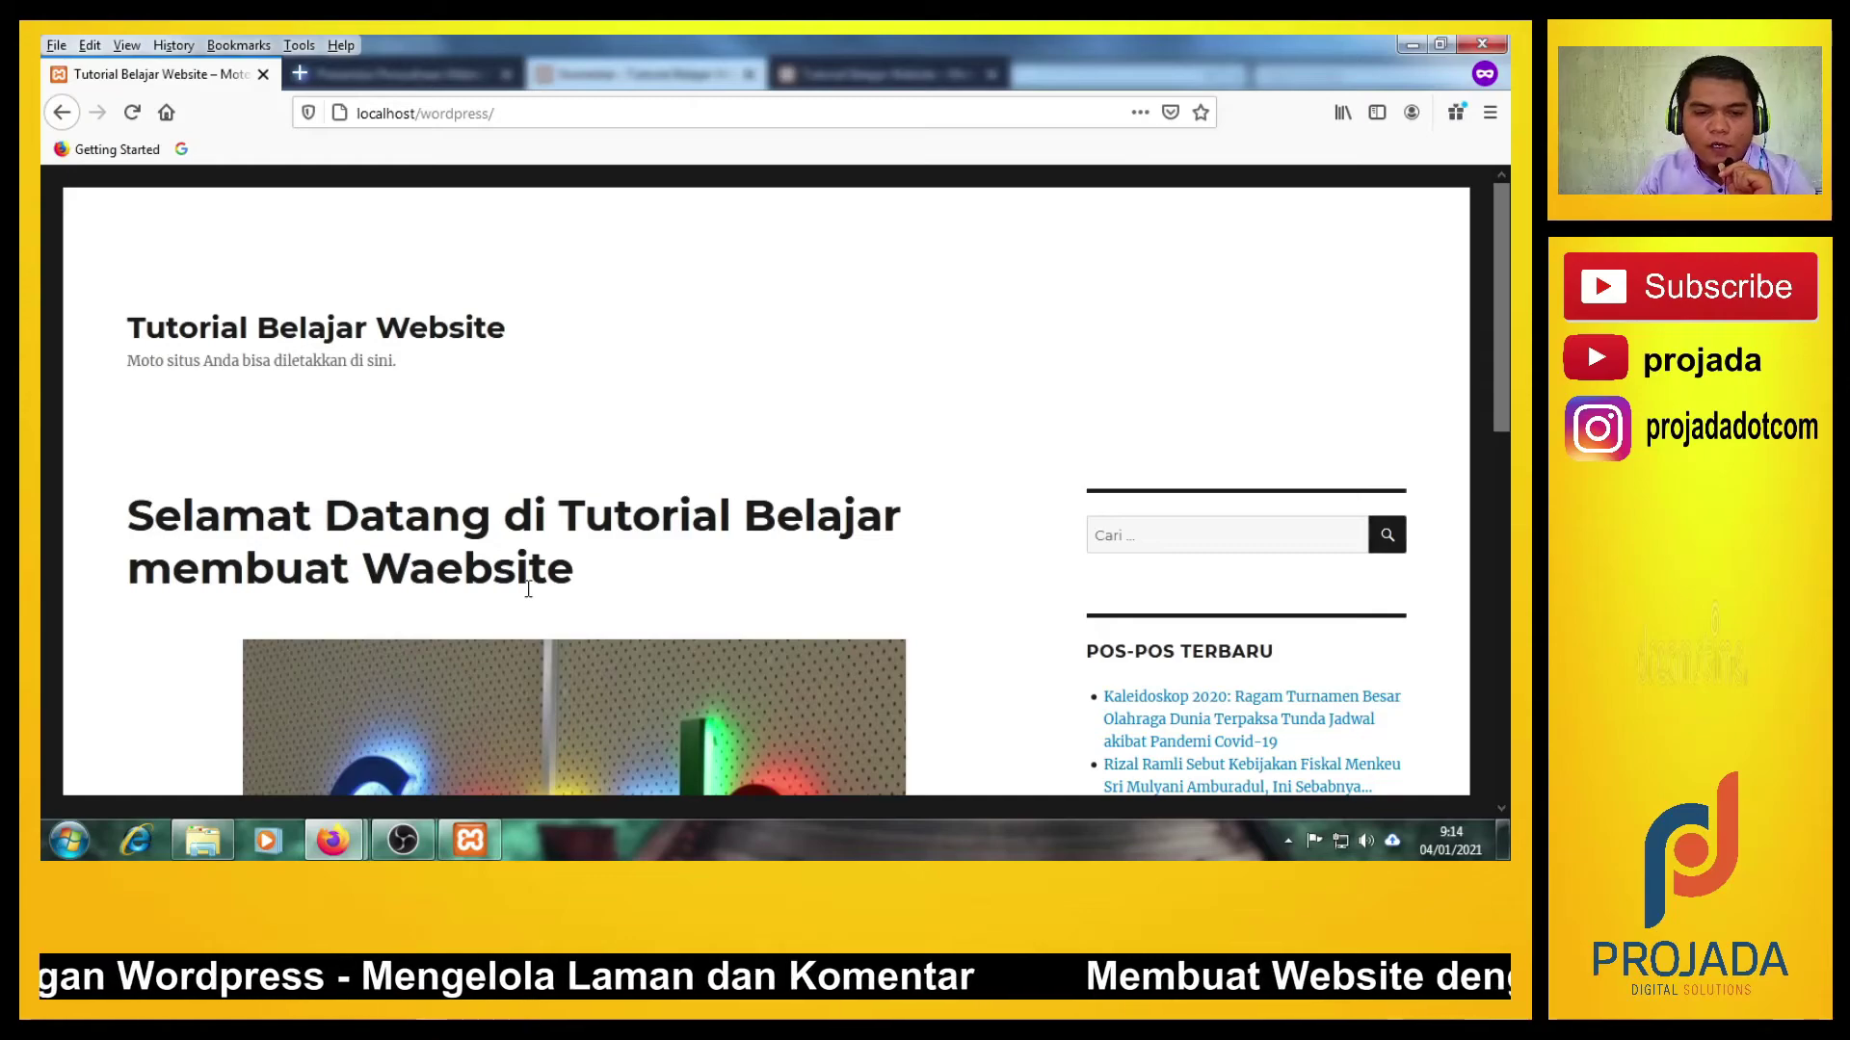
scroll(528, 590, down, 12)
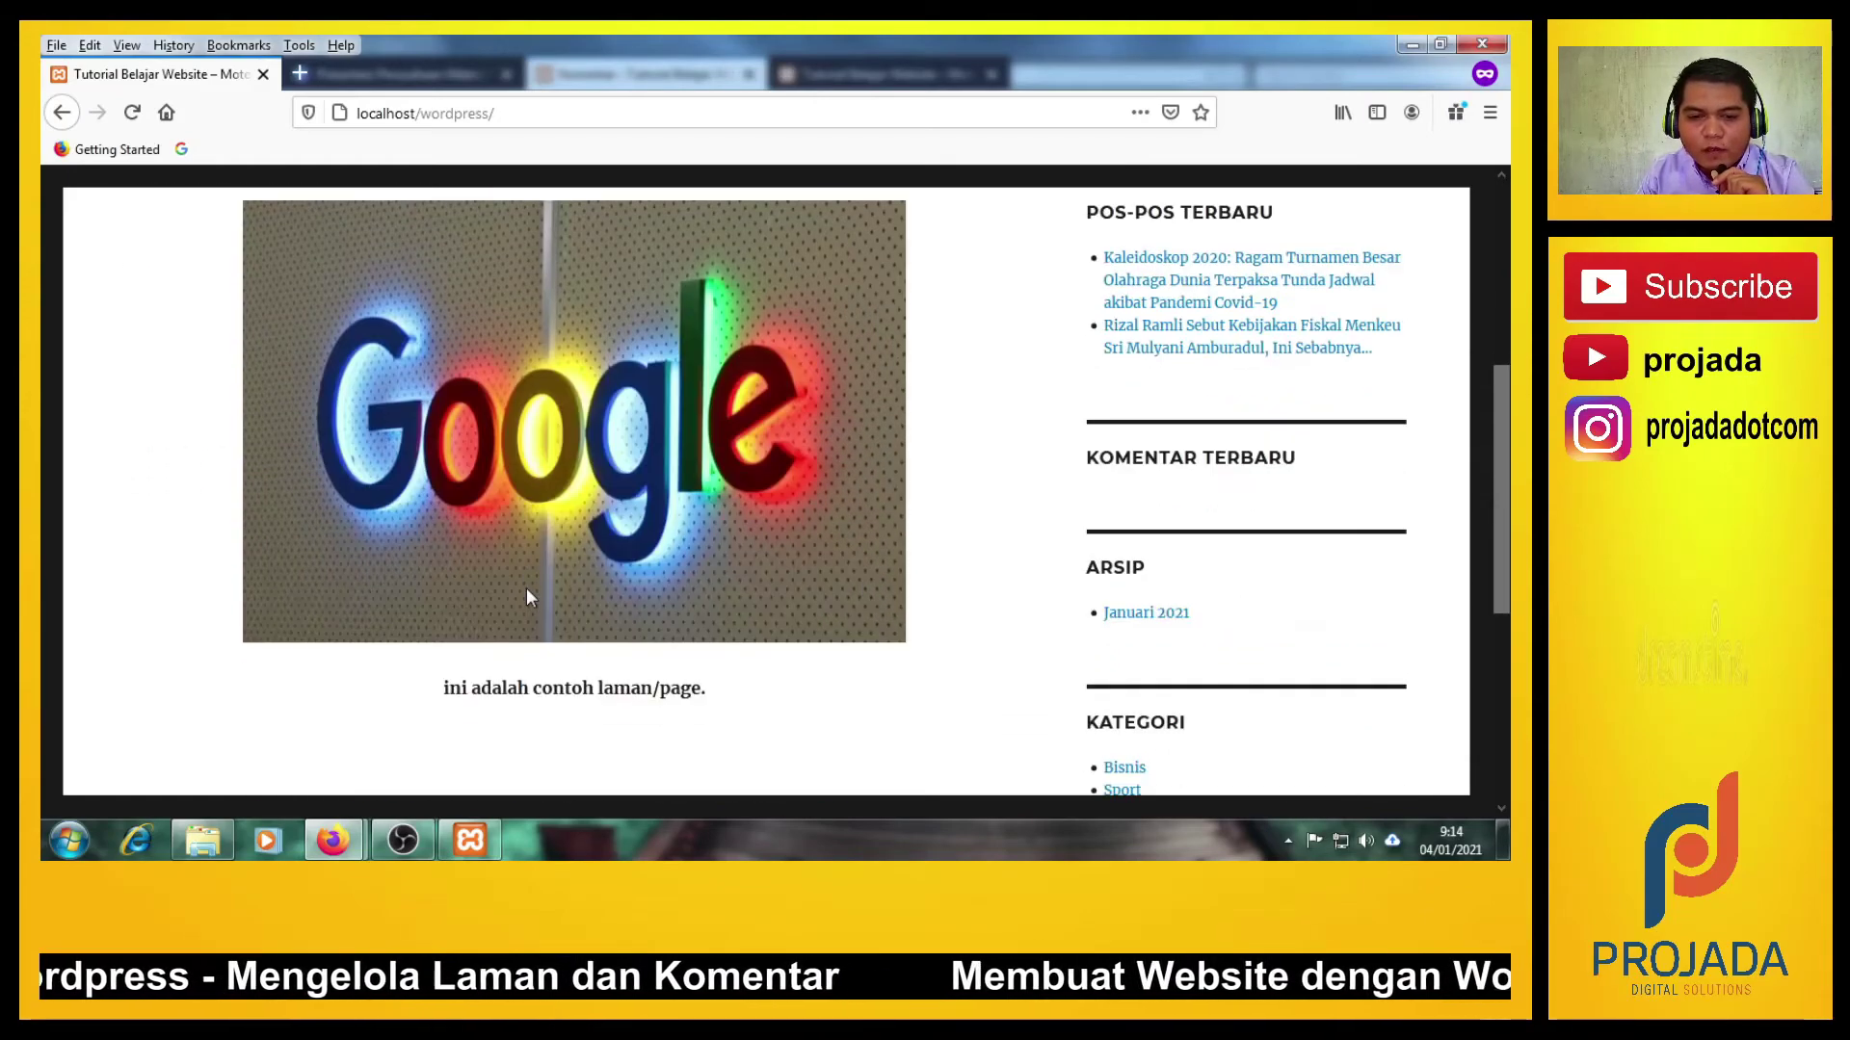
scroll(525, 588, up, 12)
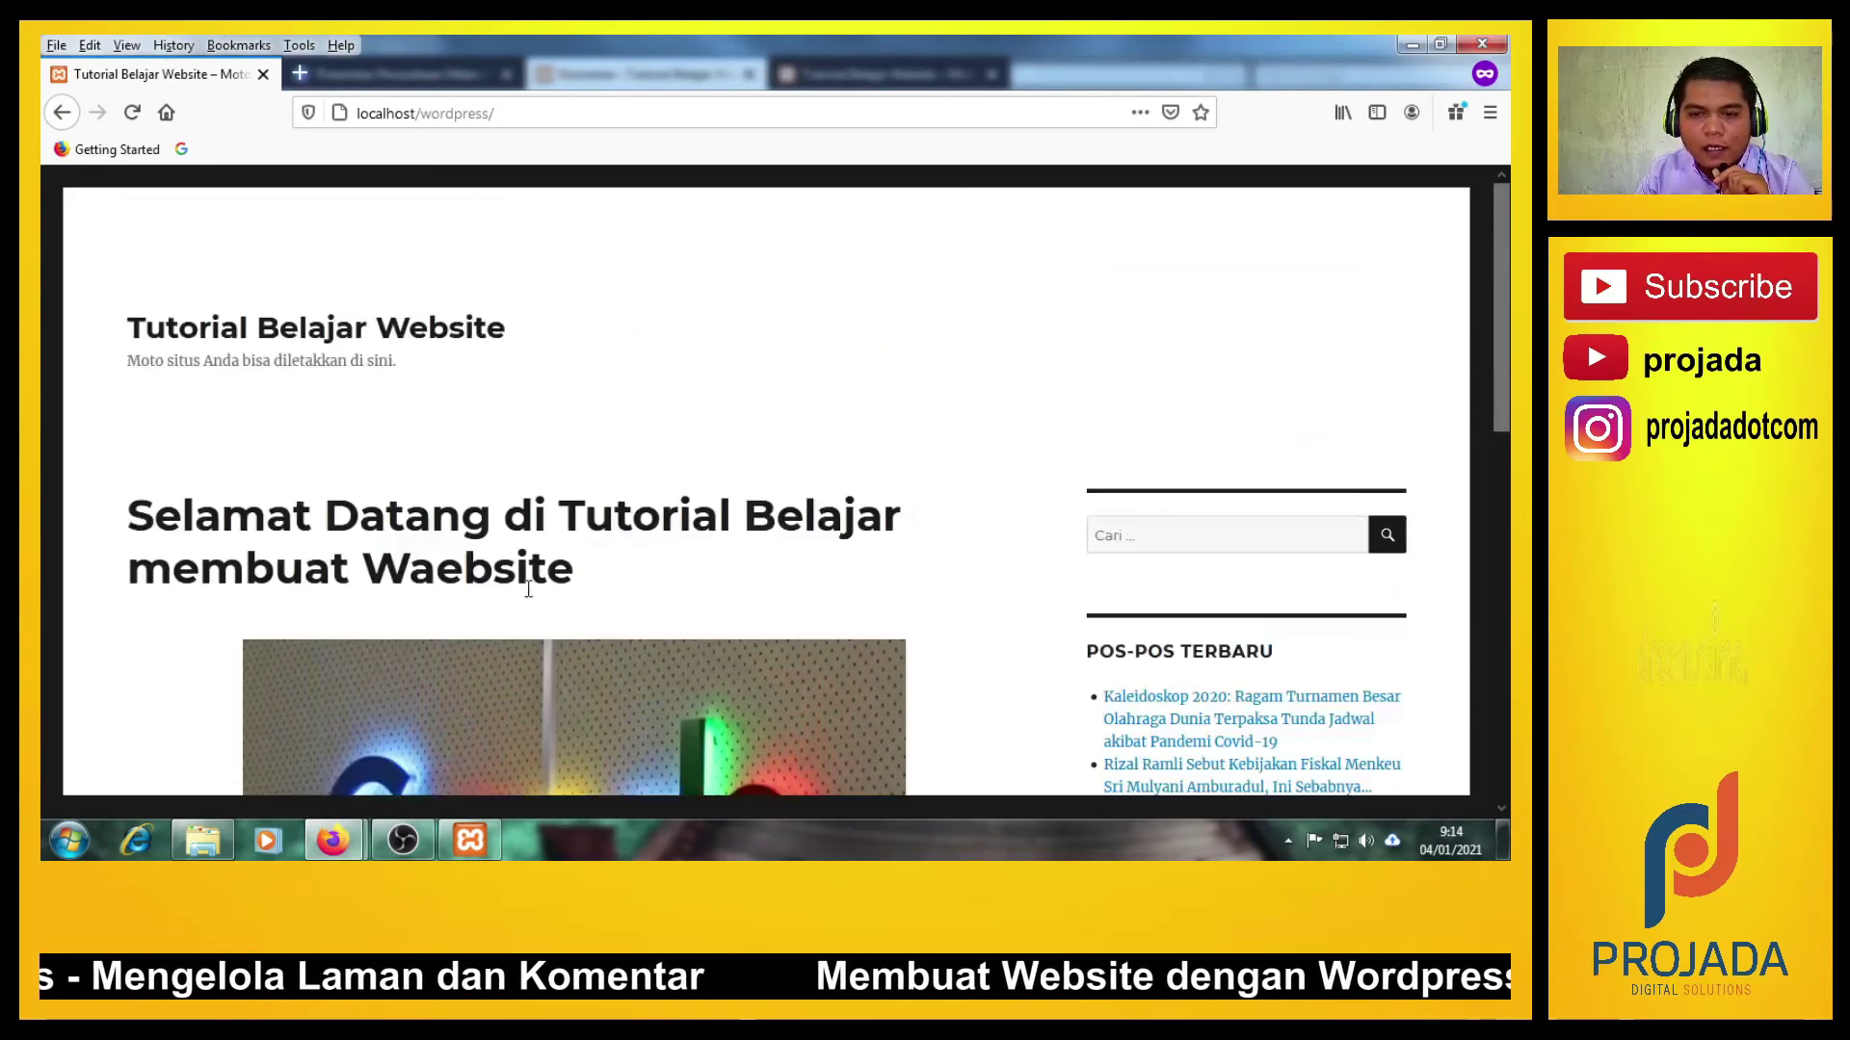
scroll(689, 575, down, 2)
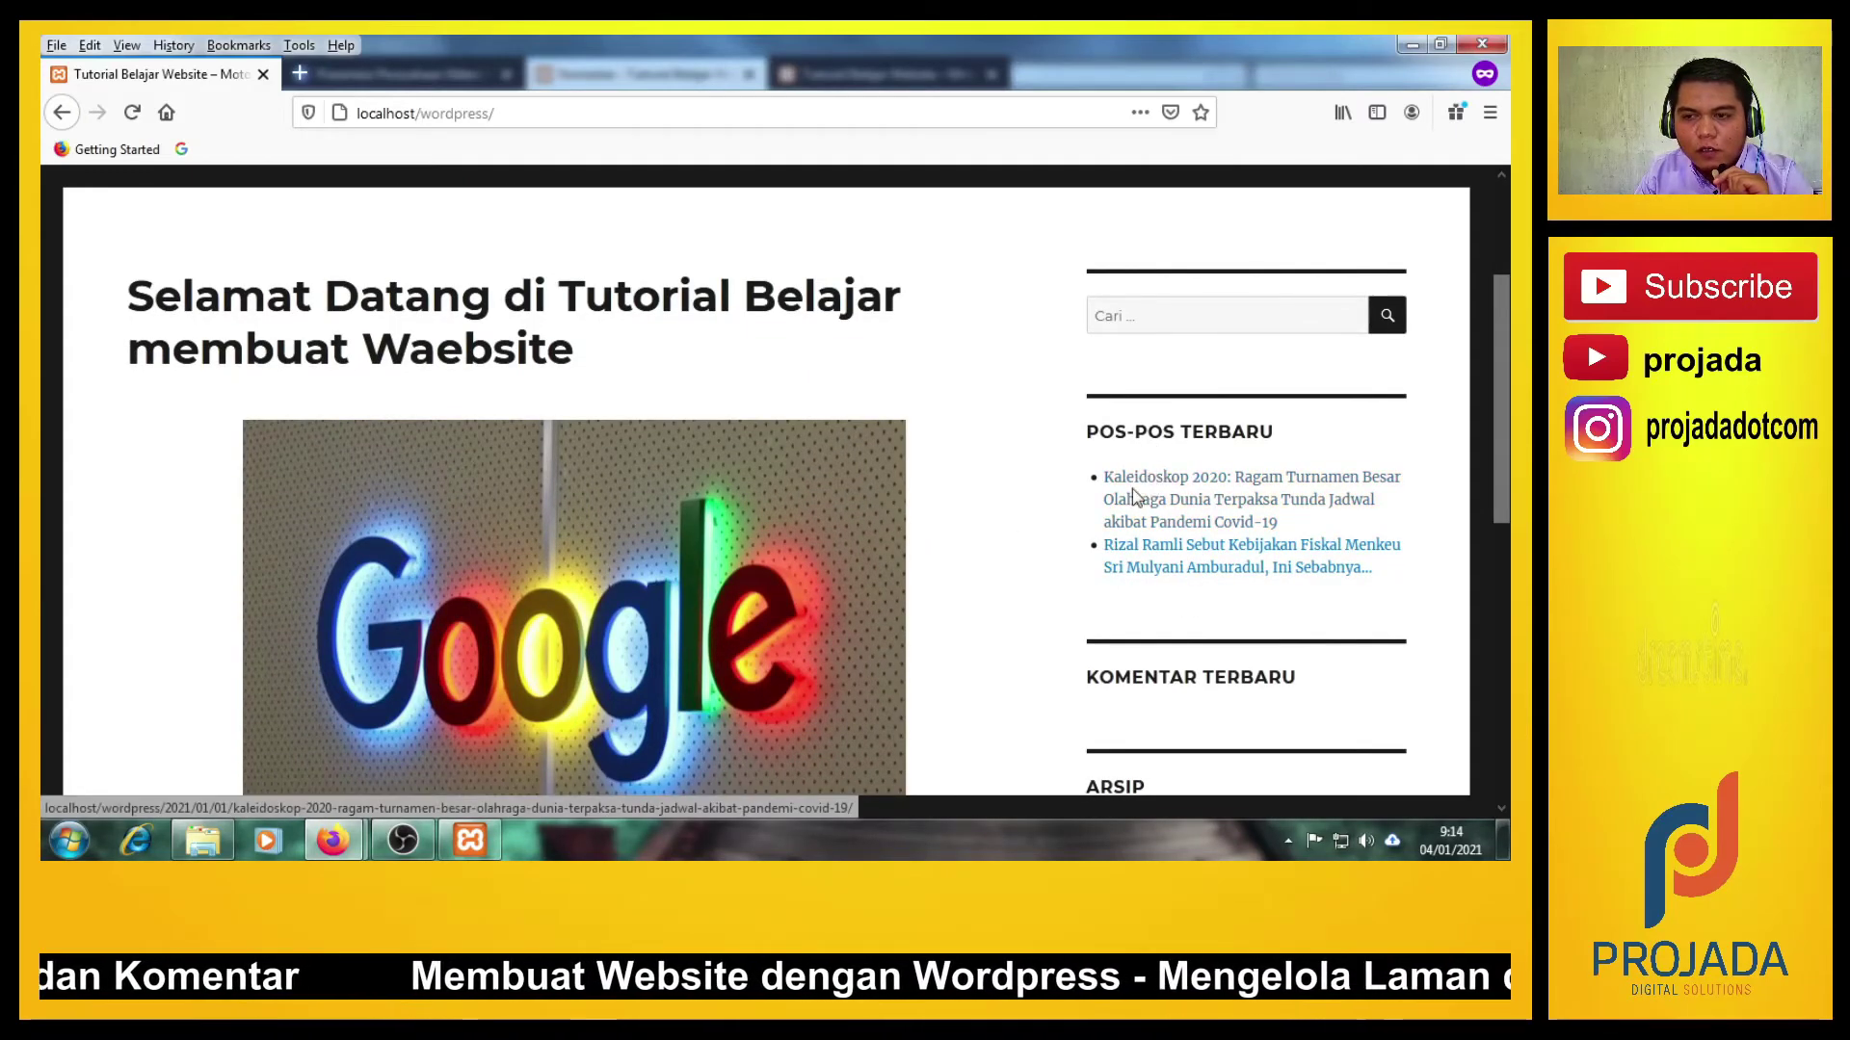
On the Kaleidoskop 2020 post, write the comment 'Berita ini bagus sekali' in the Komentar box.
click(1178, 509)
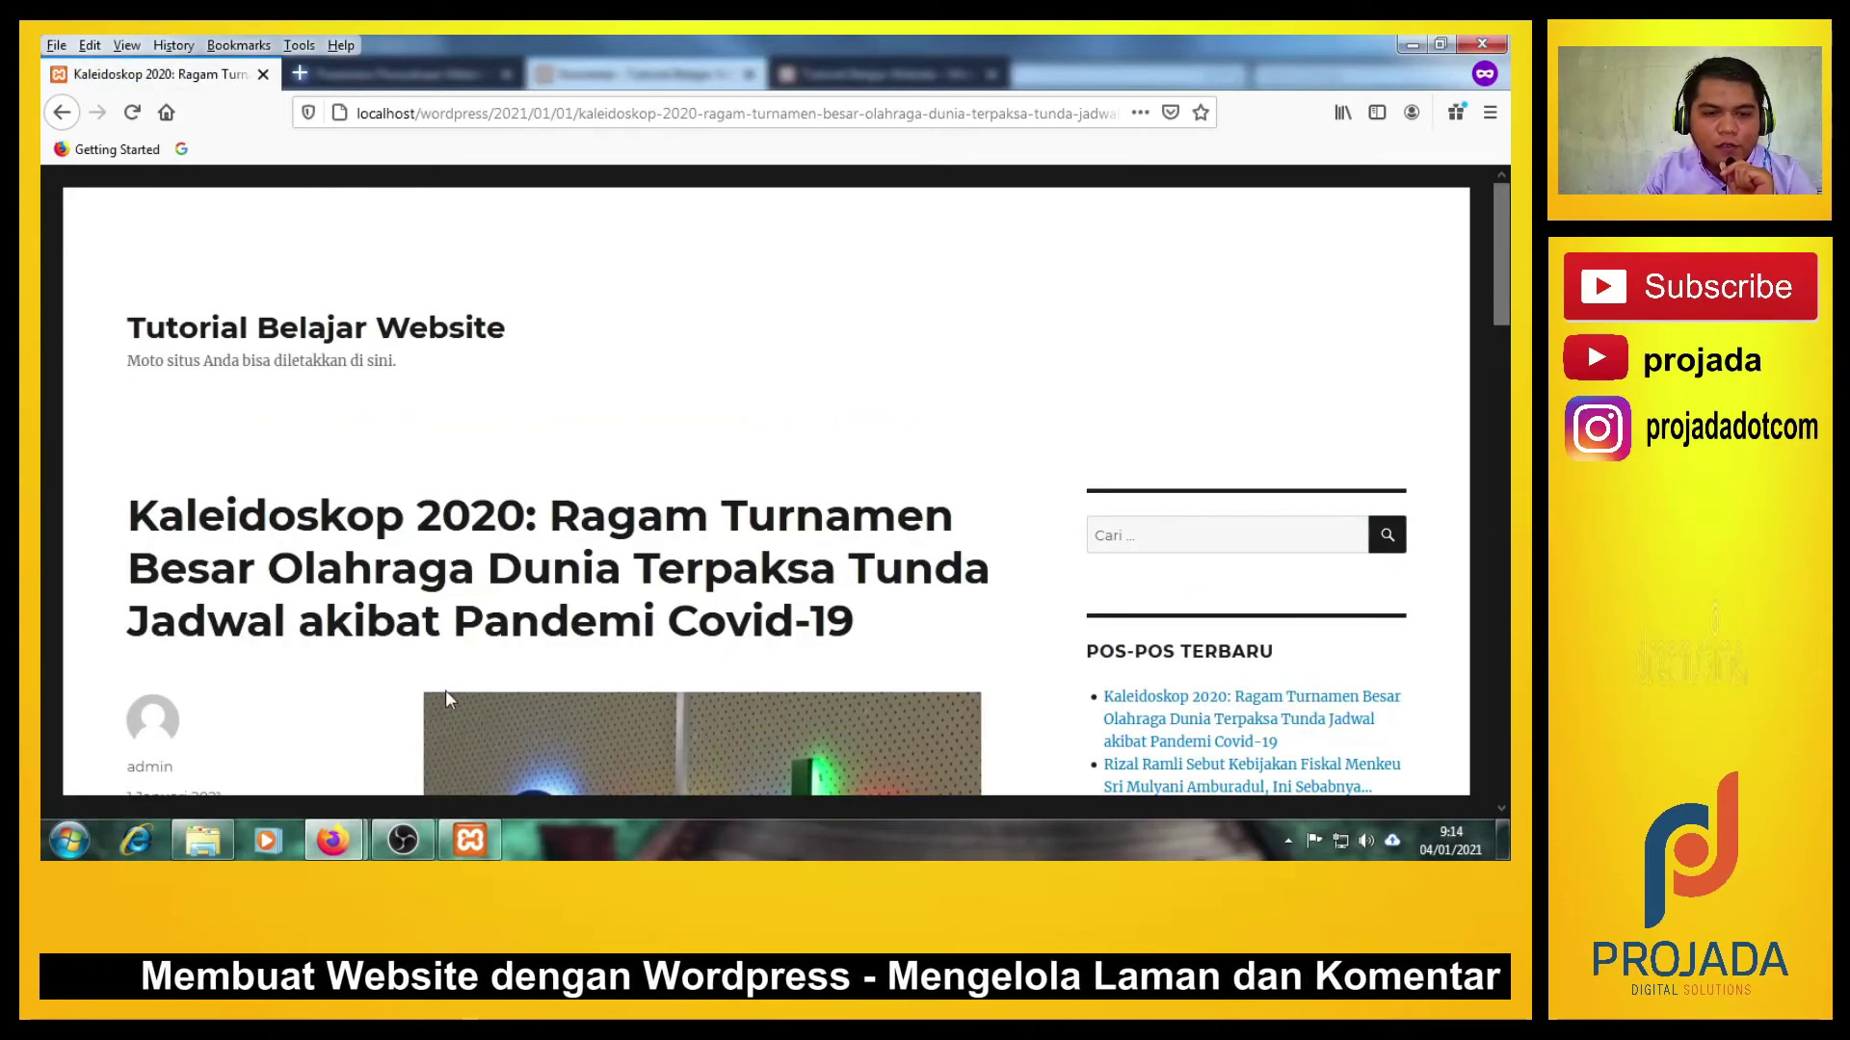
scroll(385, 675, down, 5)
scroll(296, 616, down, 10)
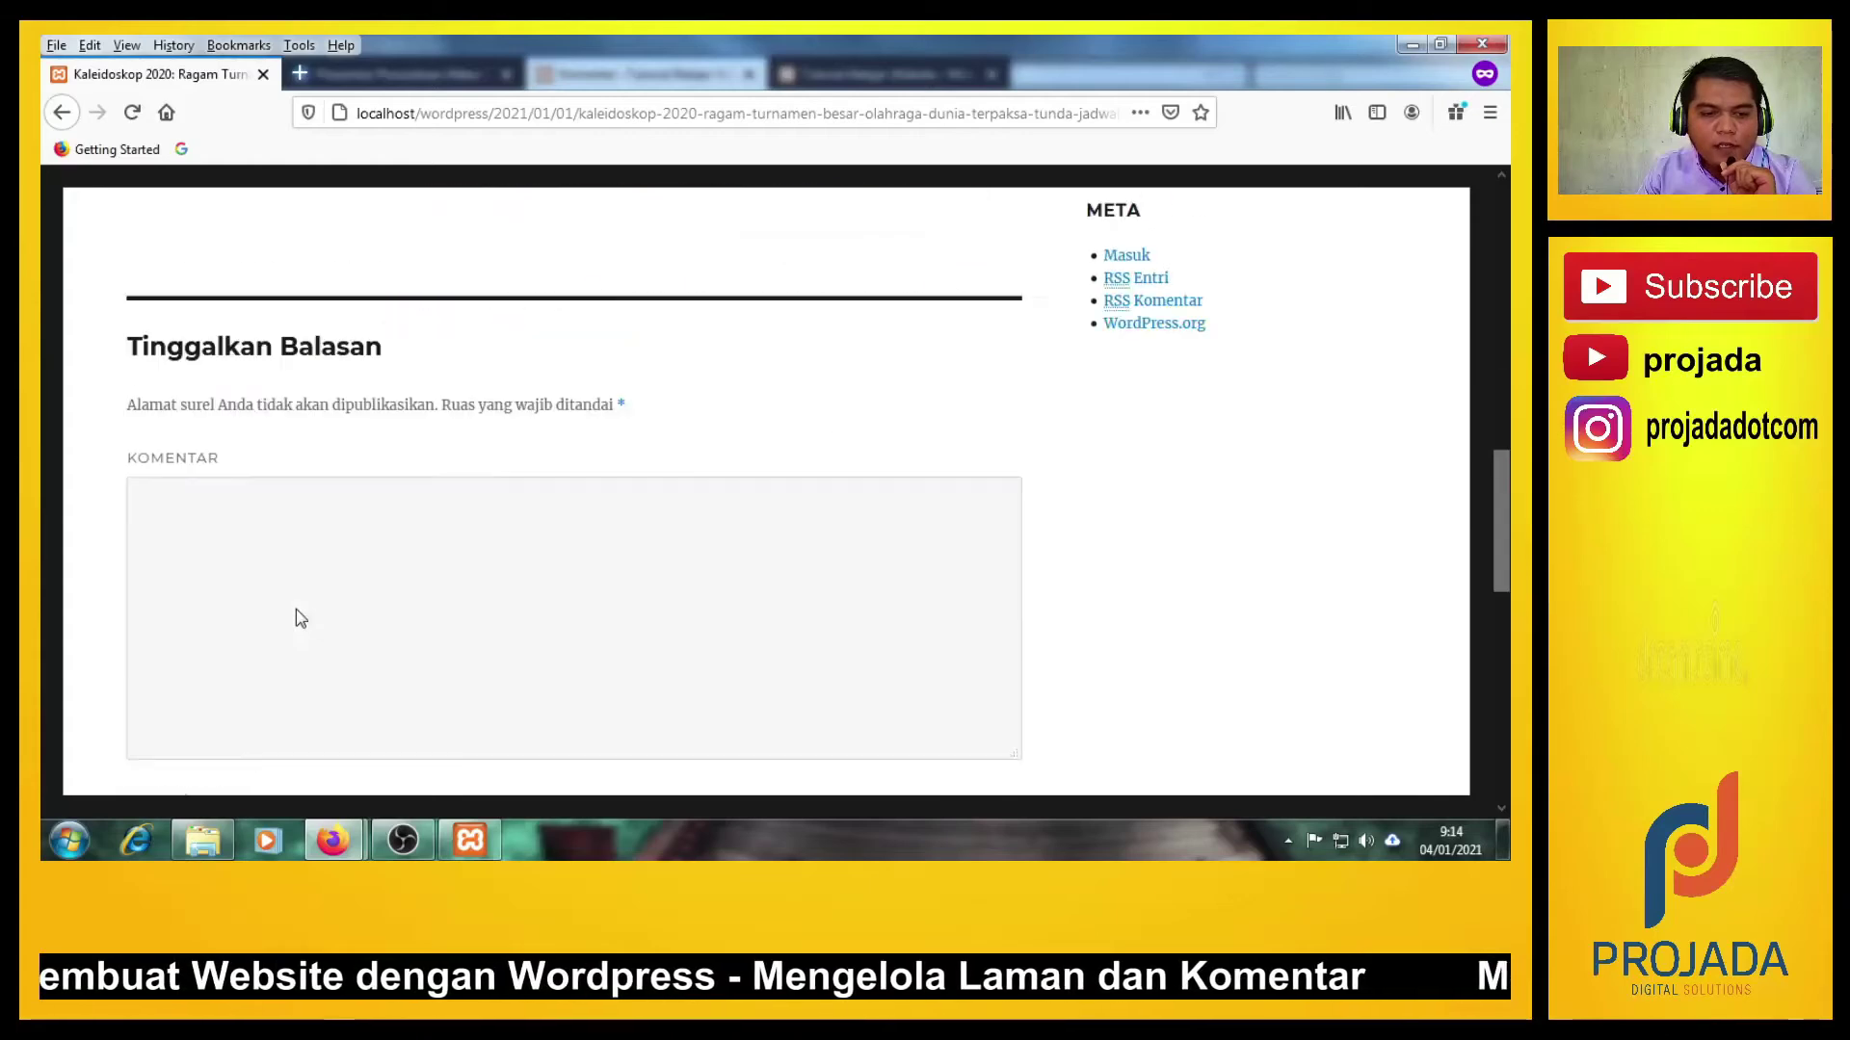
scroll(315, 595, up, 6)
scroll(315, 595, down, 5)
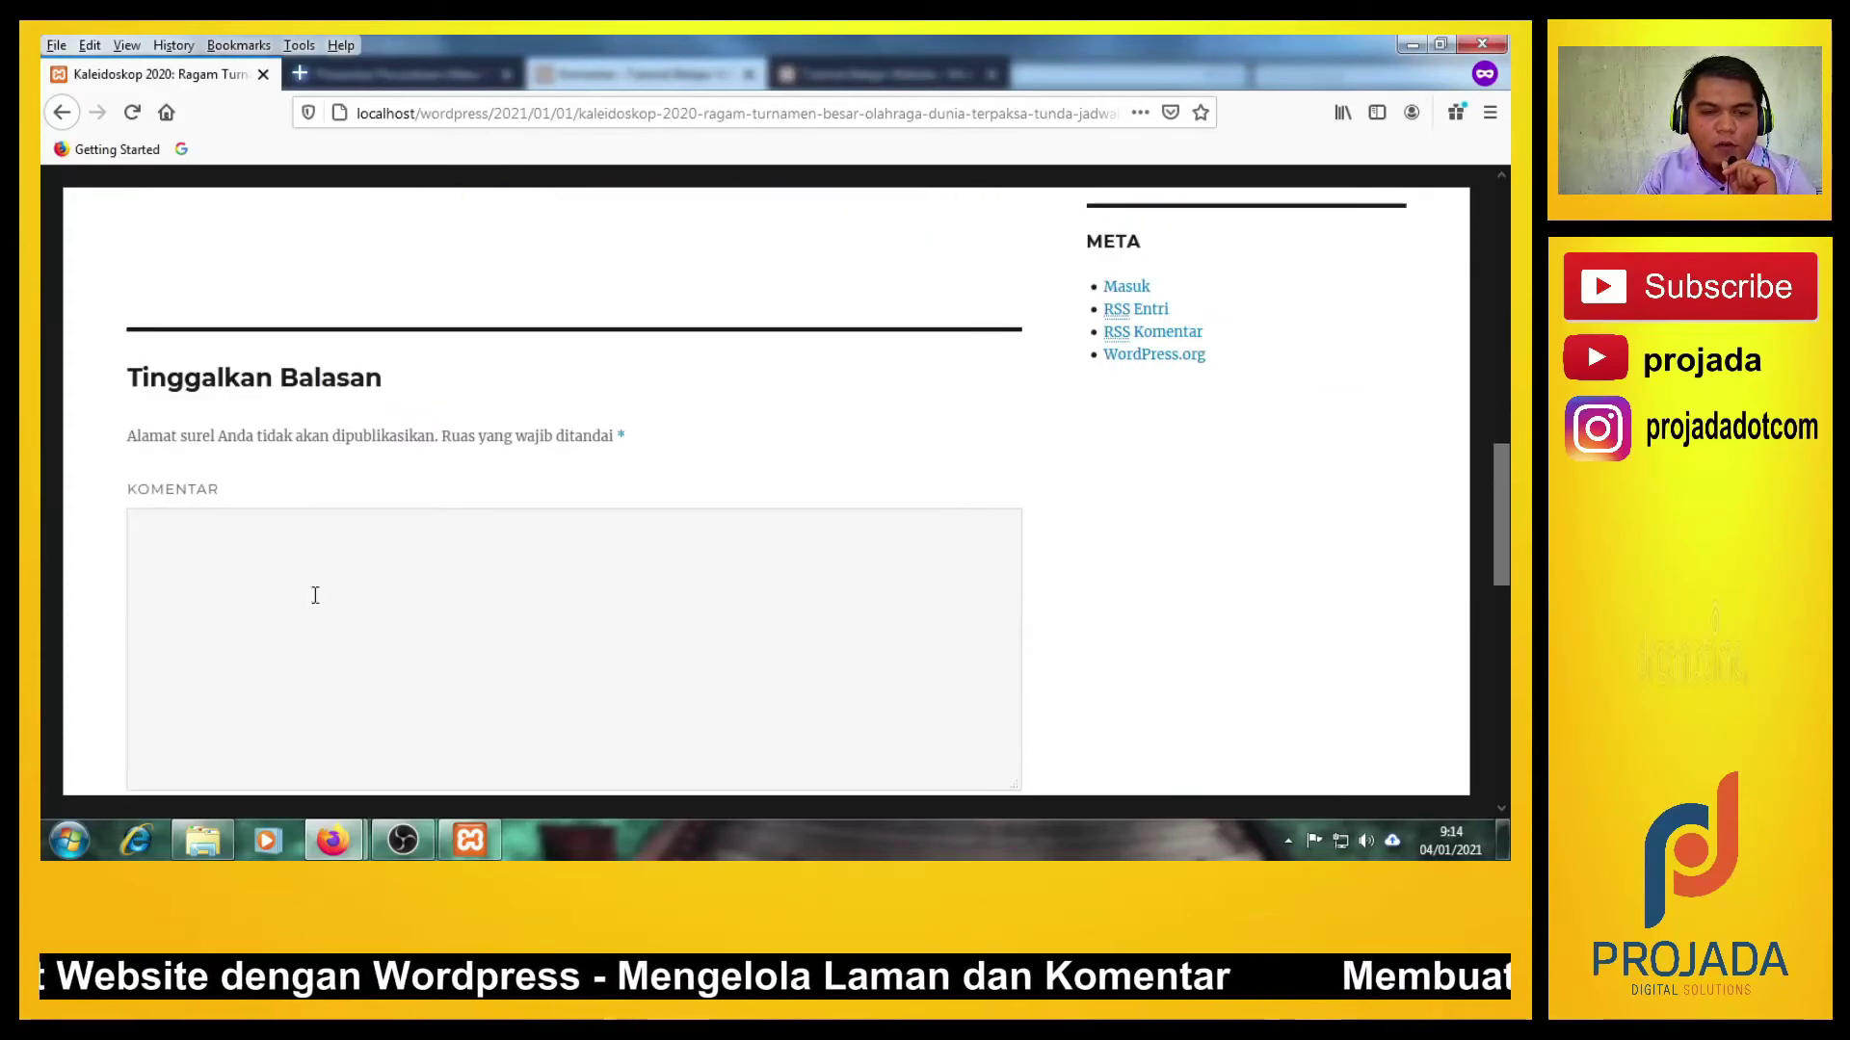
scroll(315, 595, down, 2)
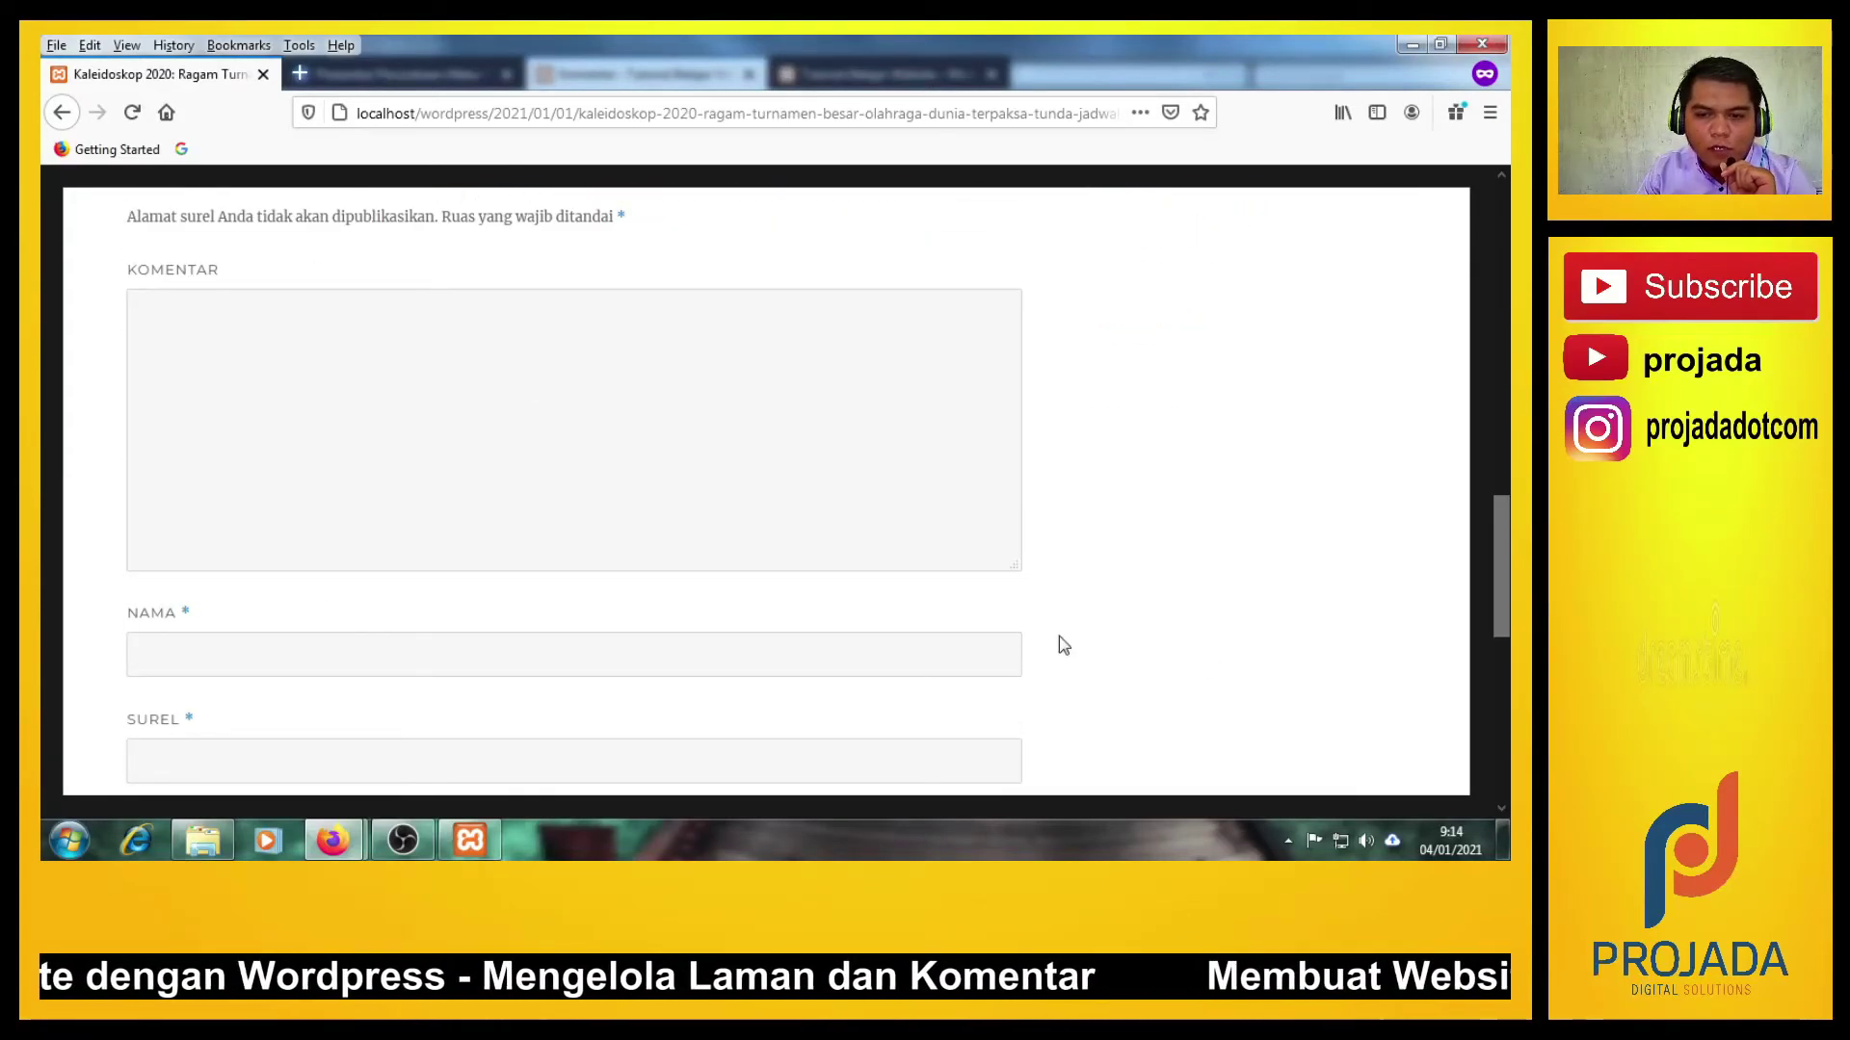
click(290, 371)
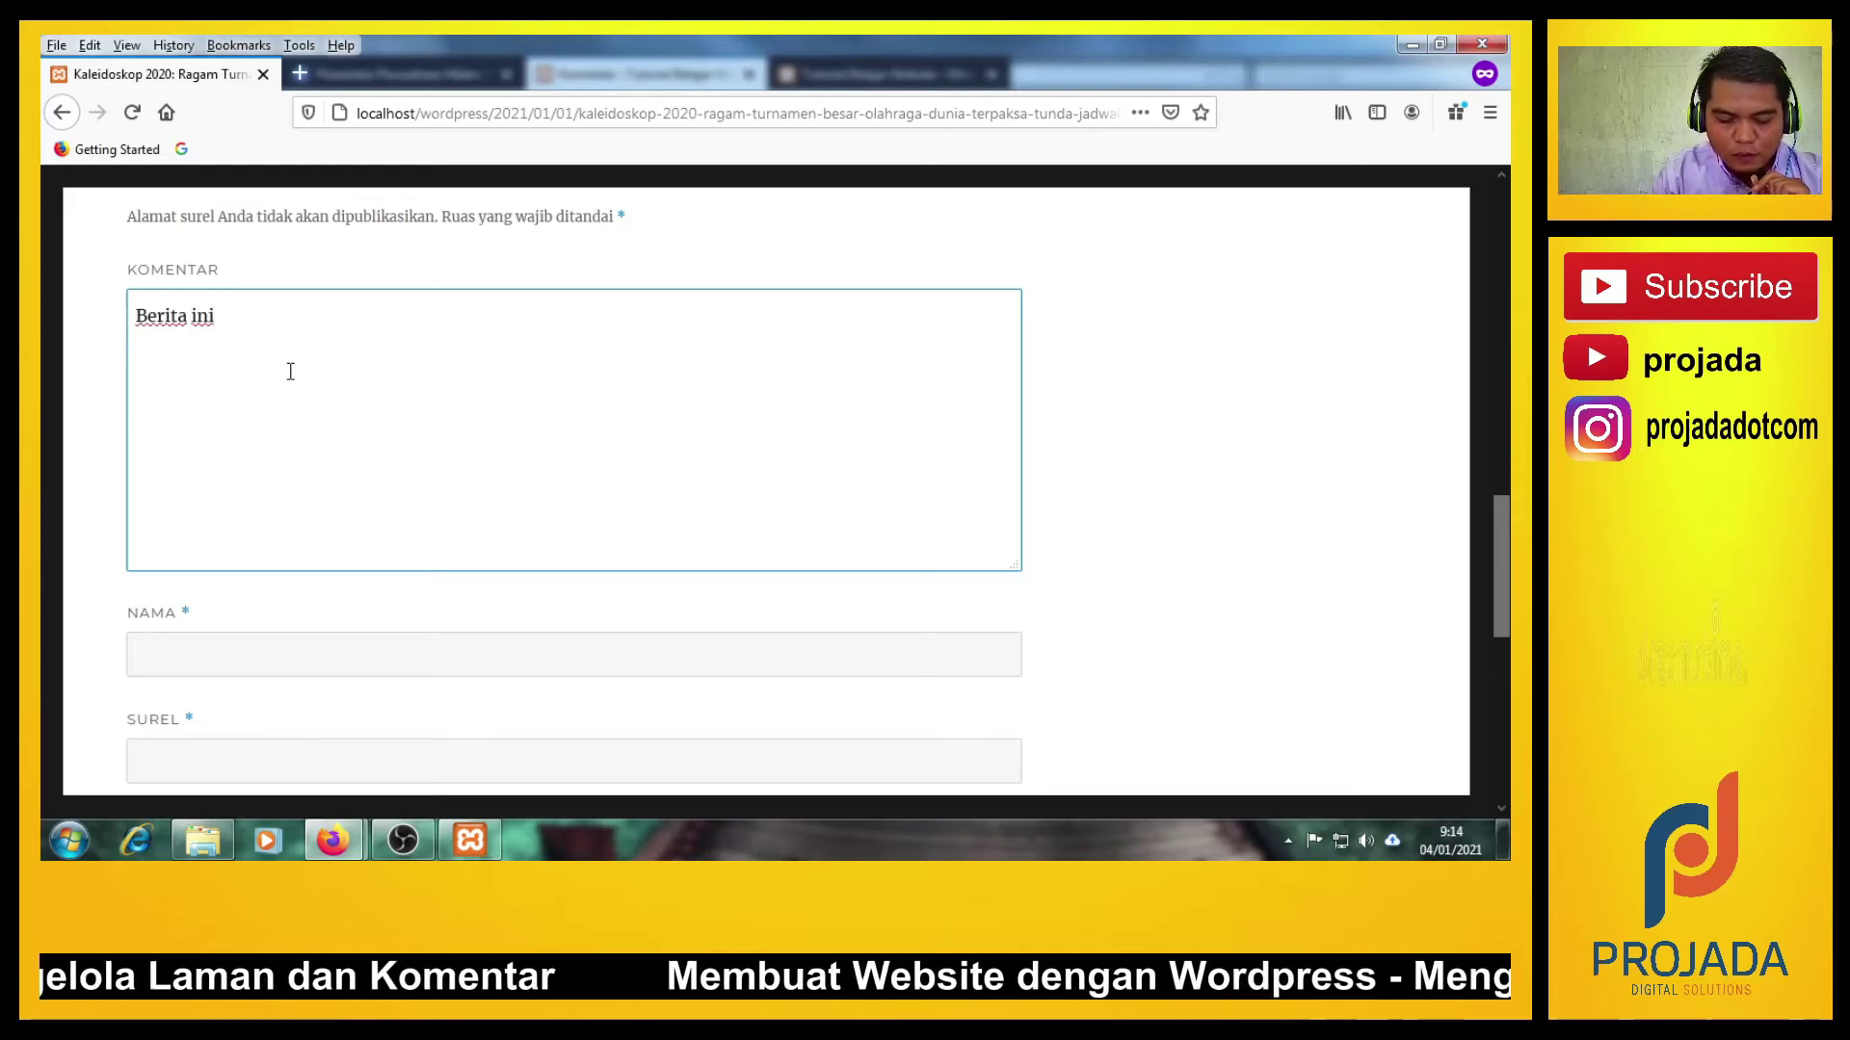
text(Berita ini bagus sekali)
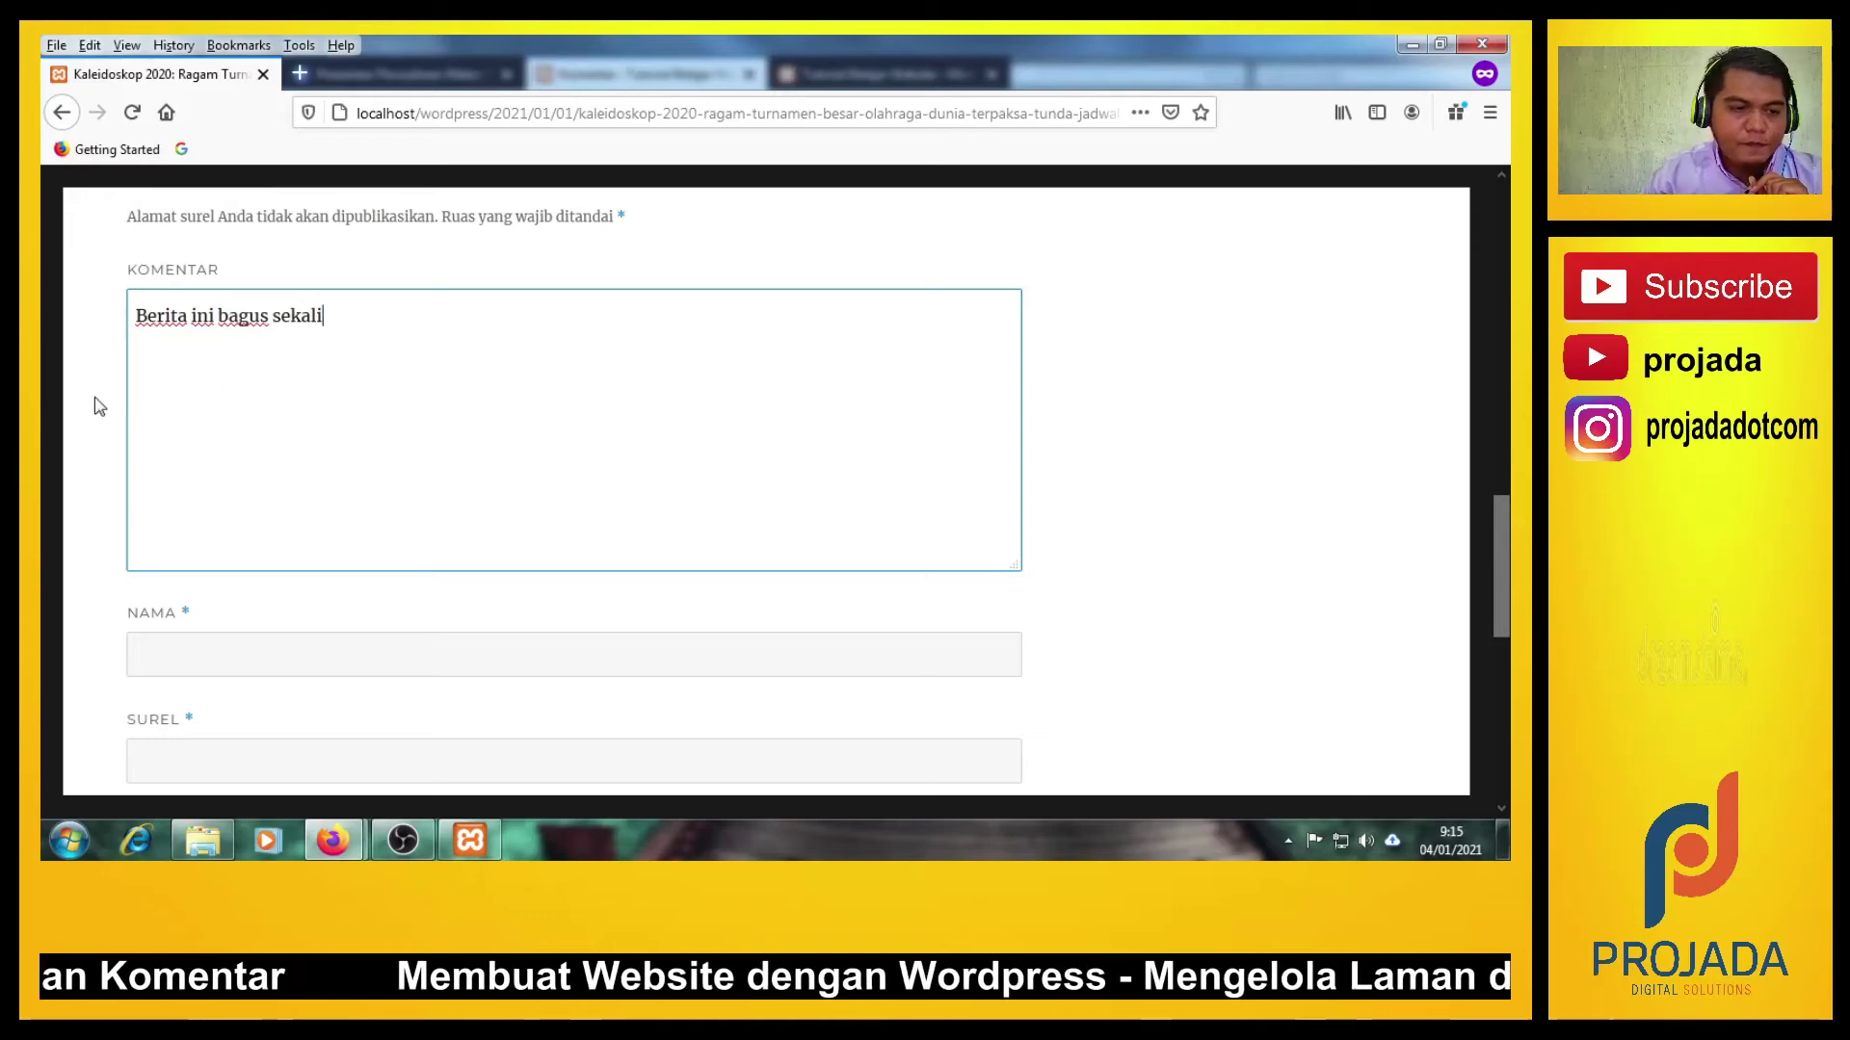
Fill in the commenter's name and the suggested e-mail, then submit with KIRIM KOMENTAR.
scroll(97, 405, down, 3)
click(207, 455)
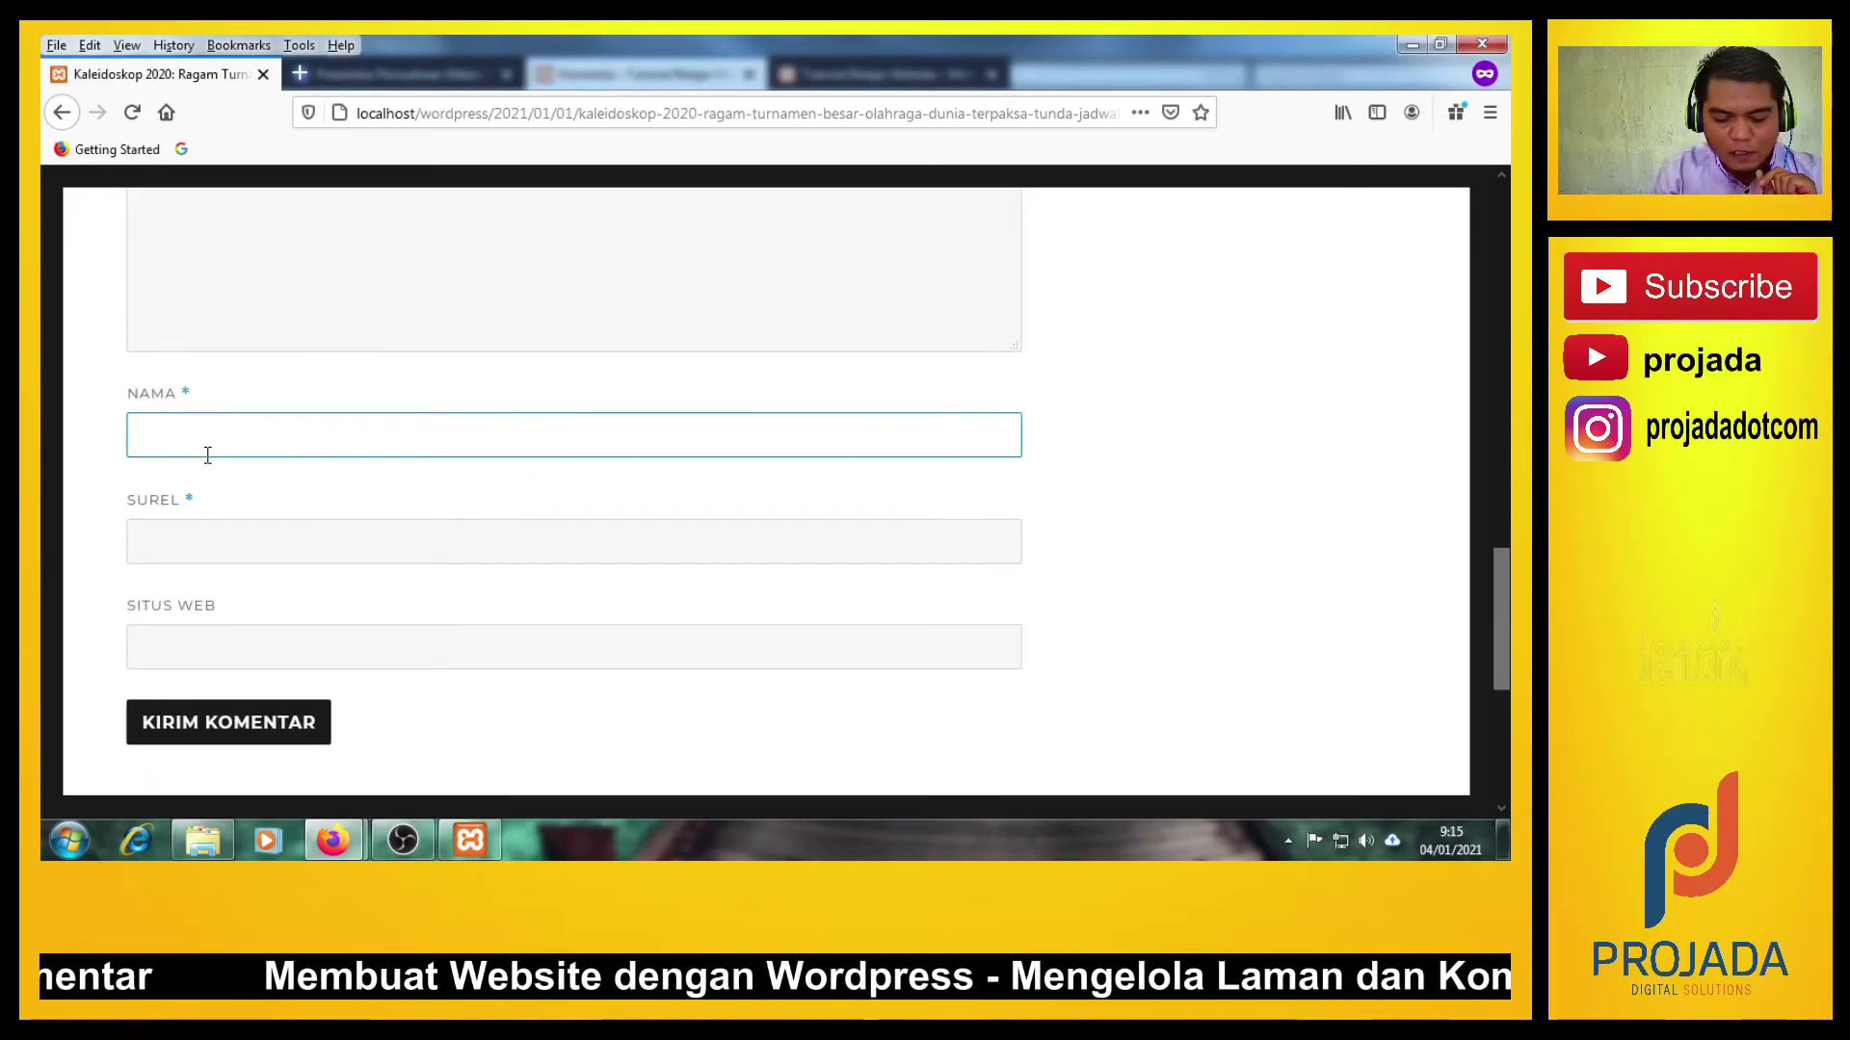
text(Noviardi)
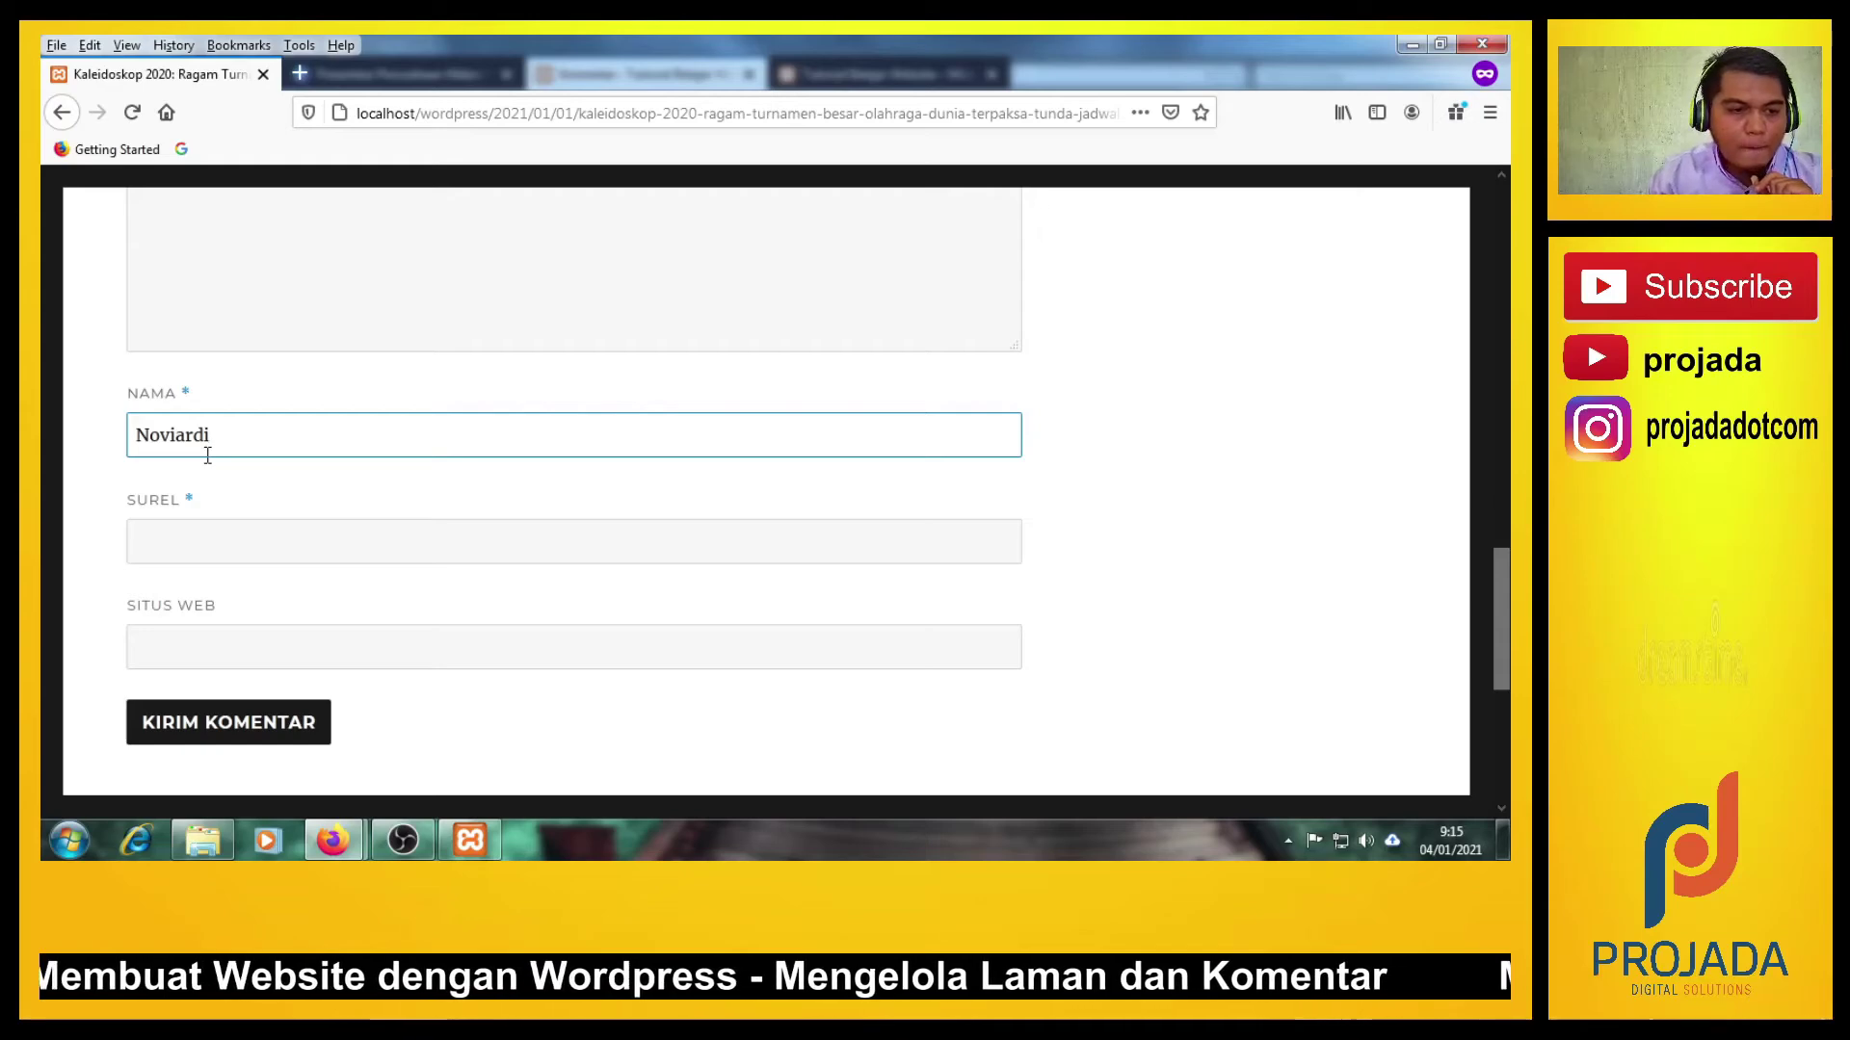
click(200, 542)
text(noviardi)
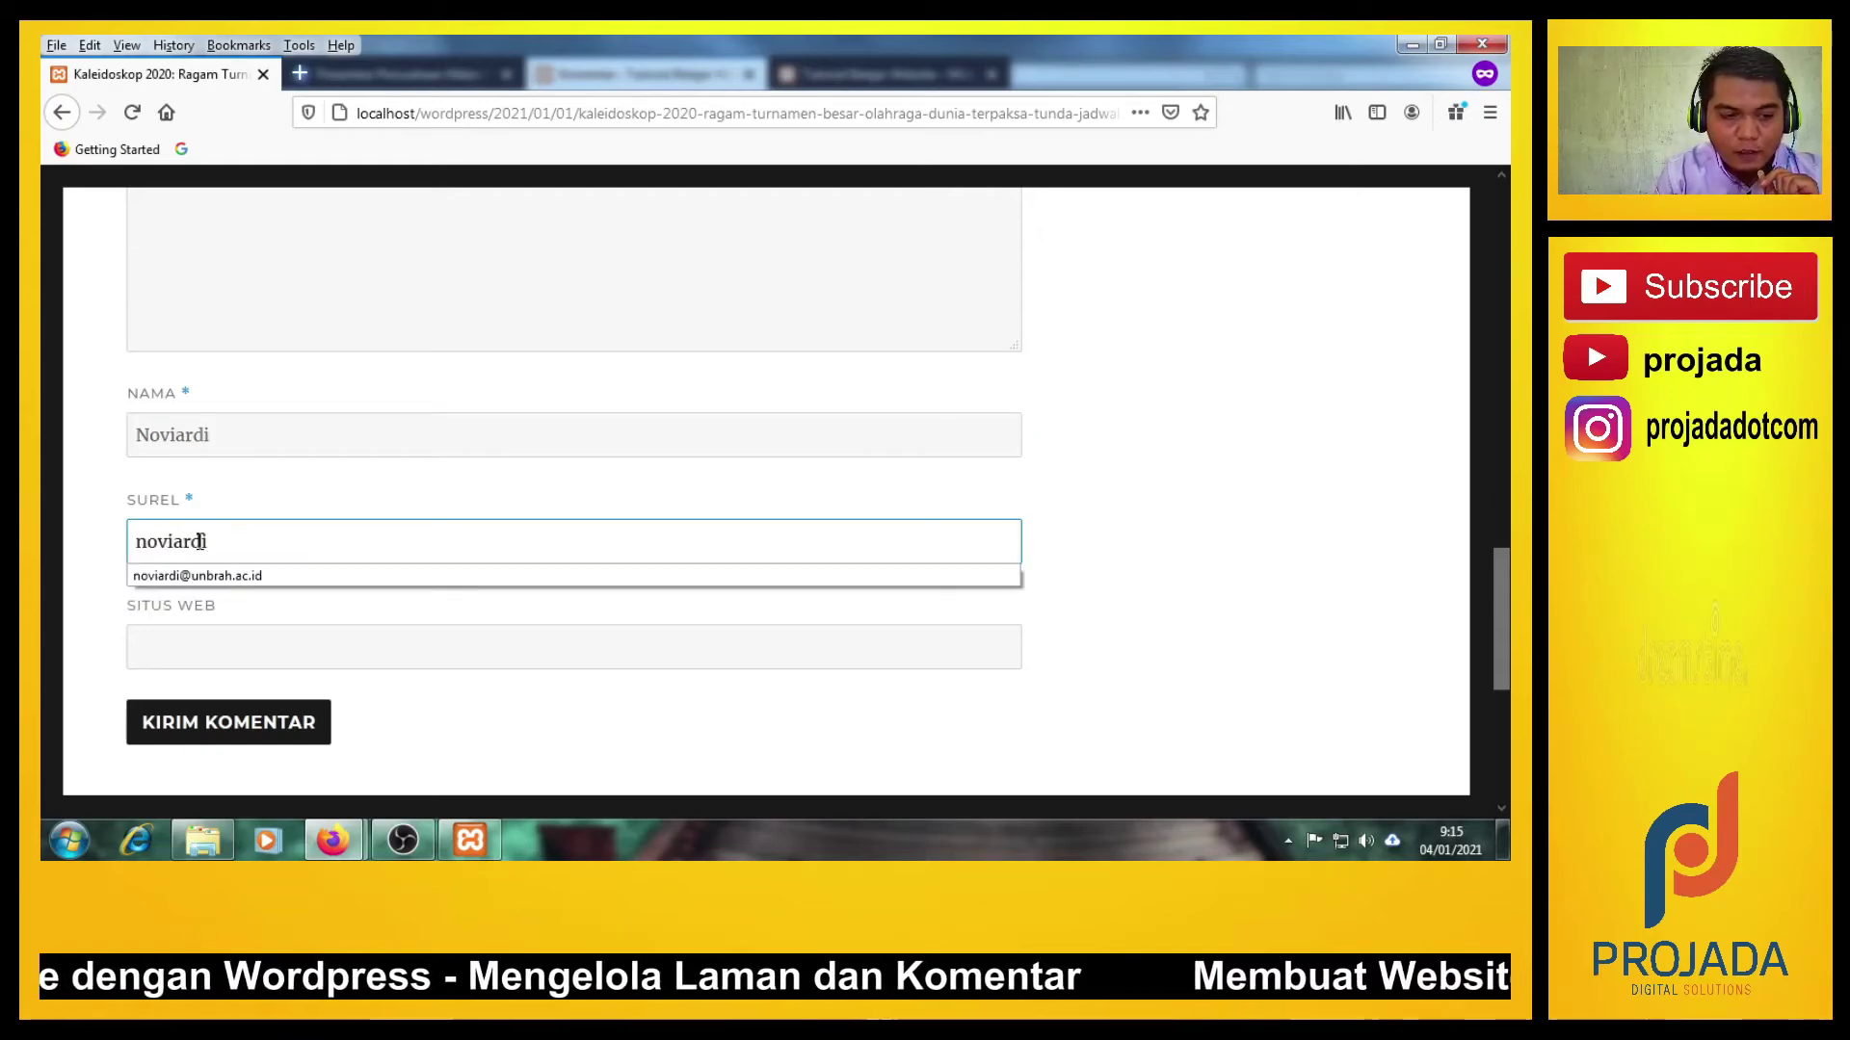
click(204, 575)
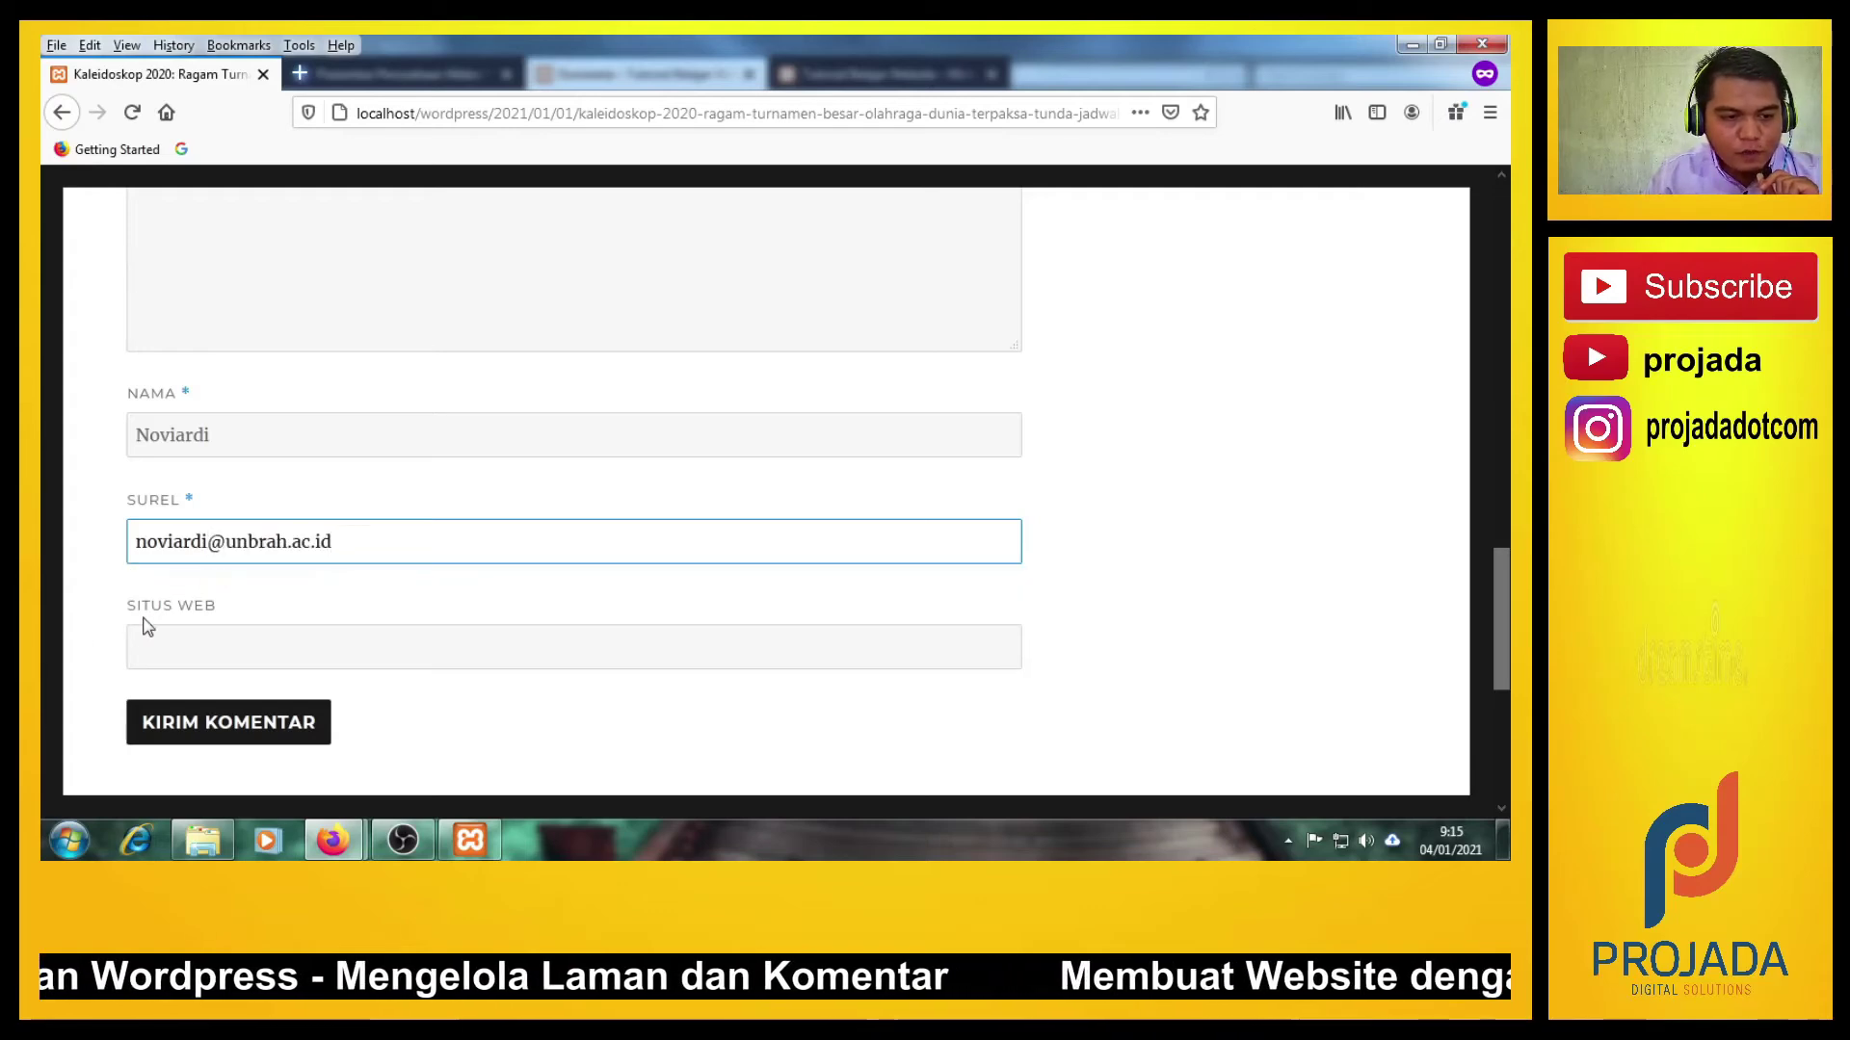
click(100, 654)
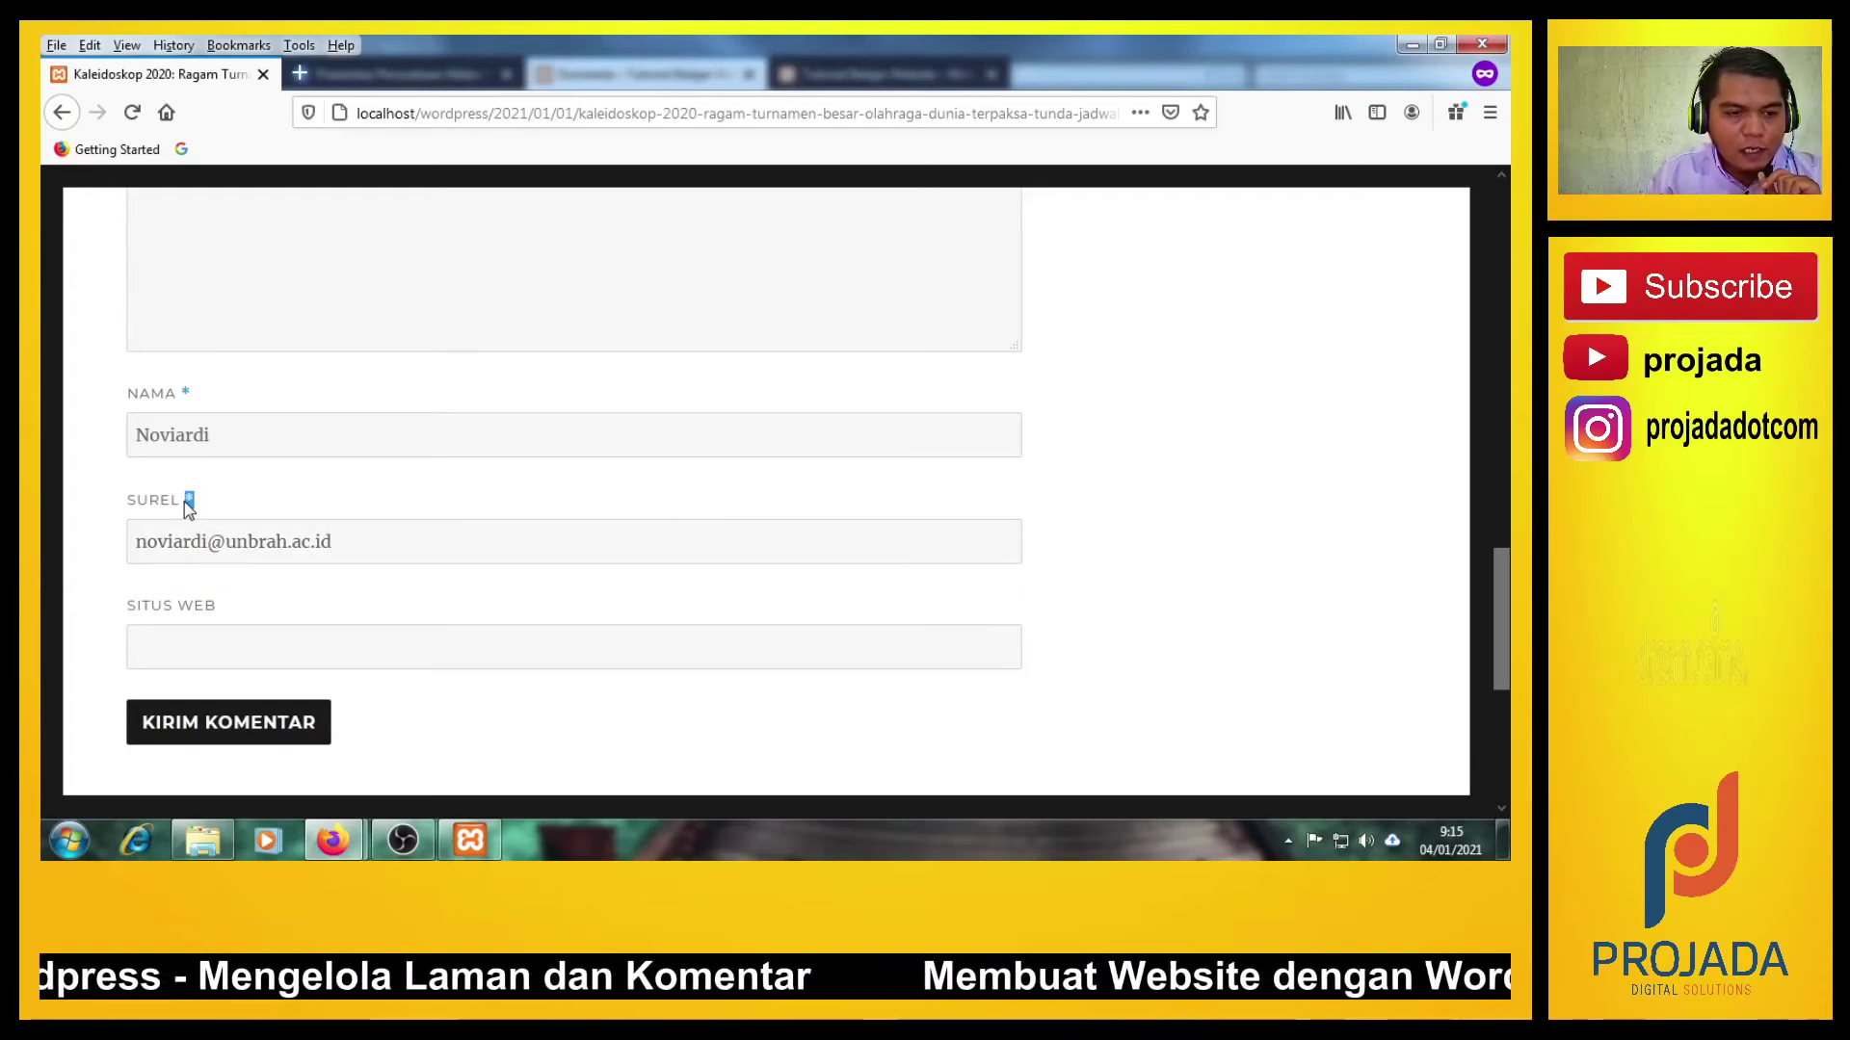
scroll(234, 473, up, 2)
scroll(234, 473, up, 2)
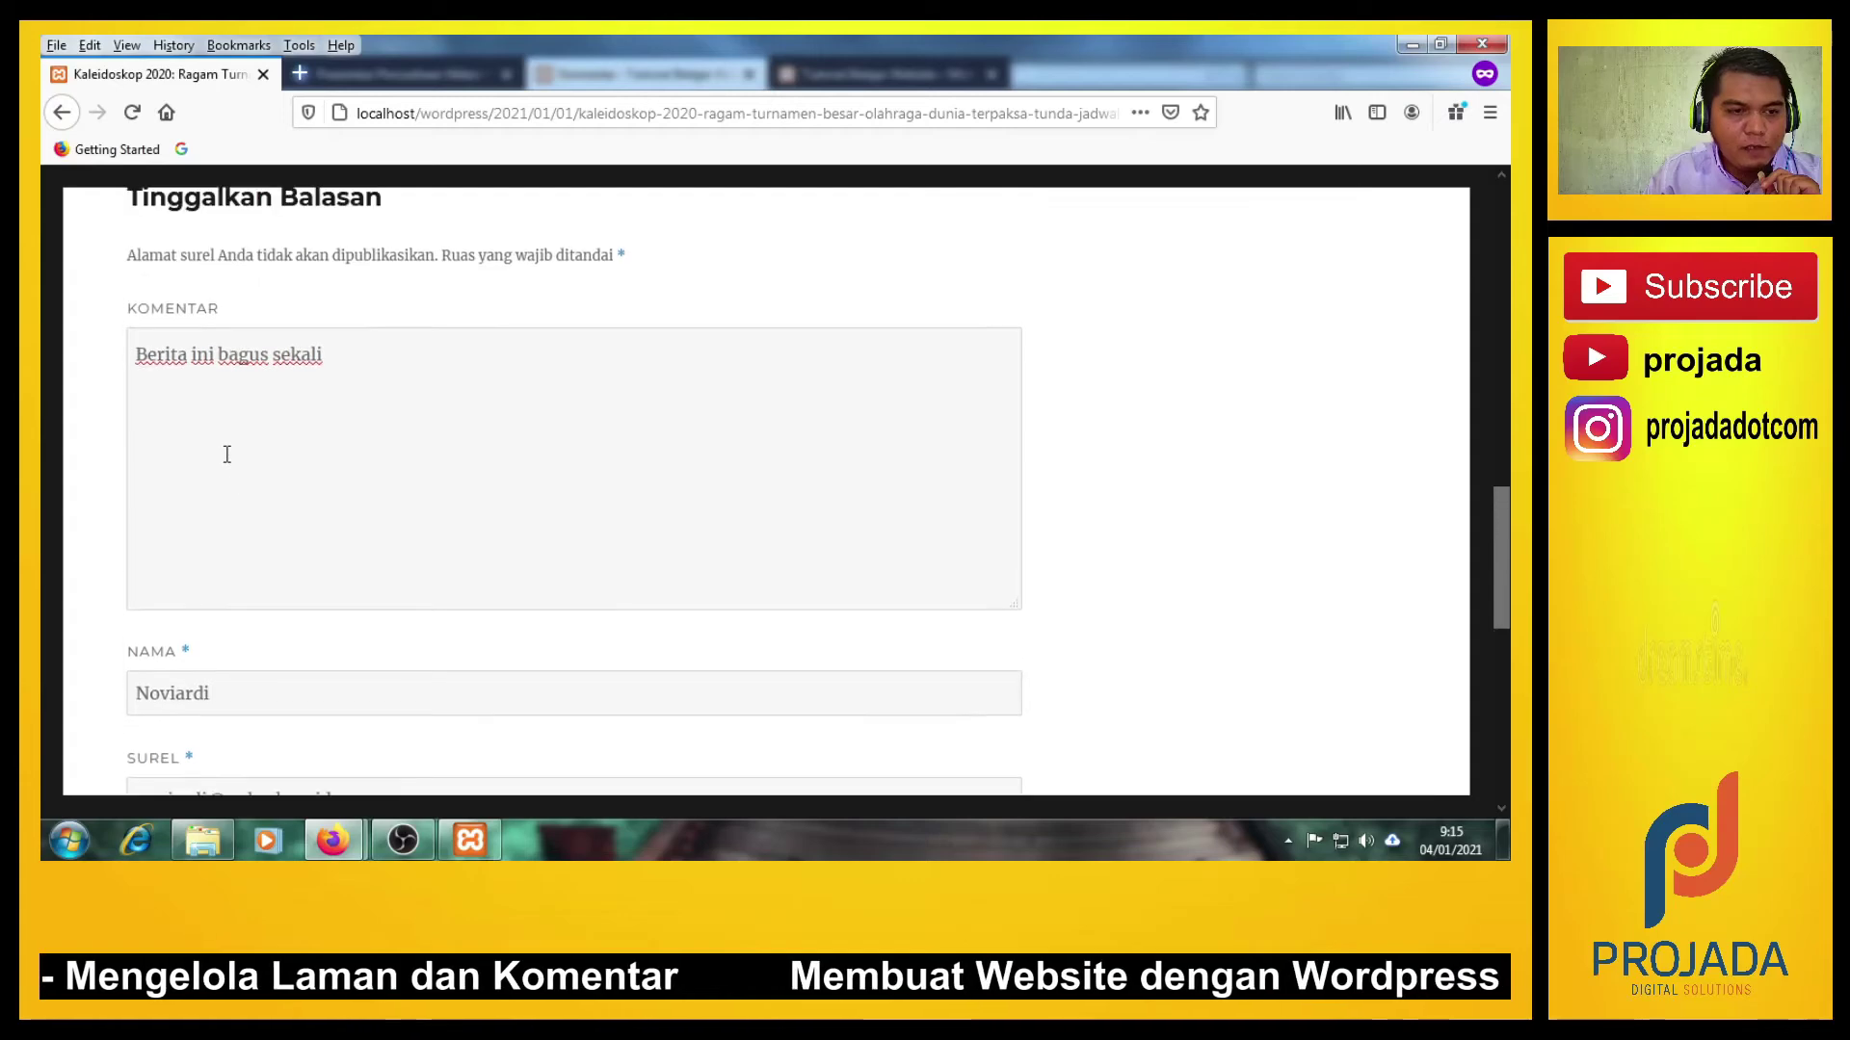
scroll(227, 446, down, 2)
scroll(101, 616, down, 3)
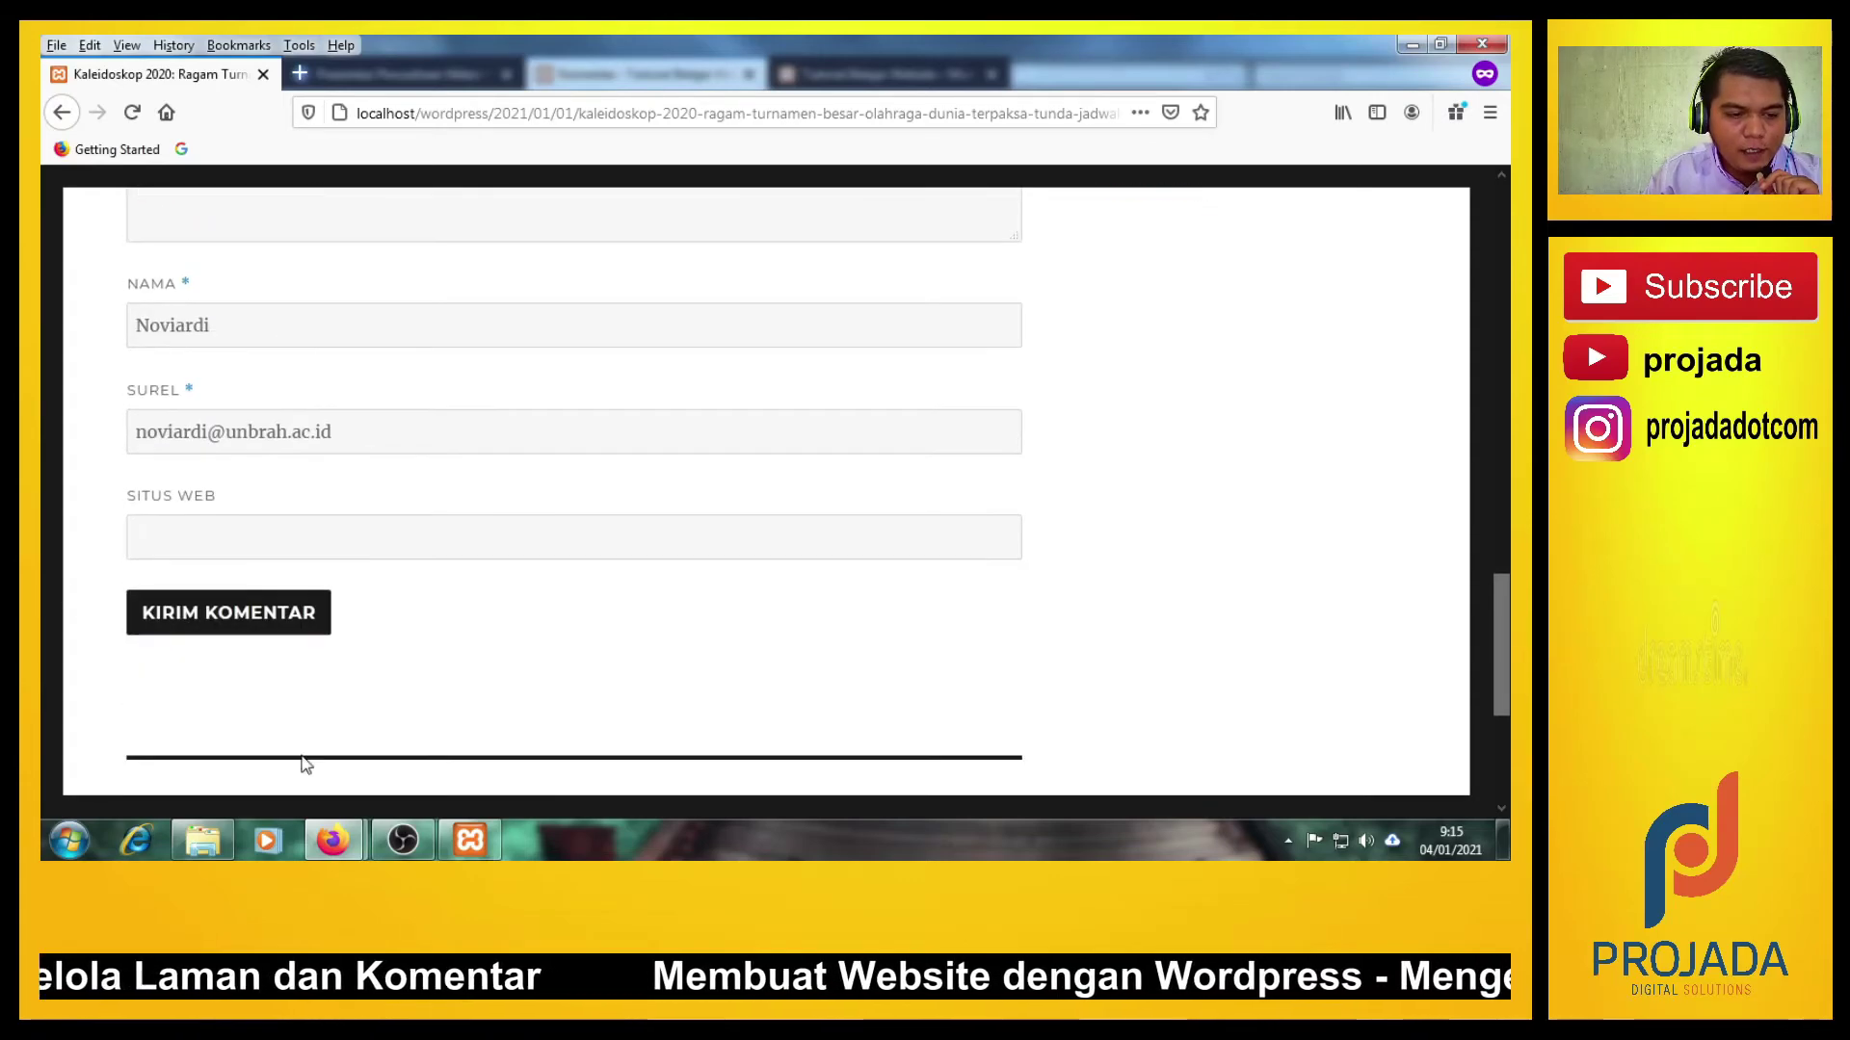
click(260, 626)
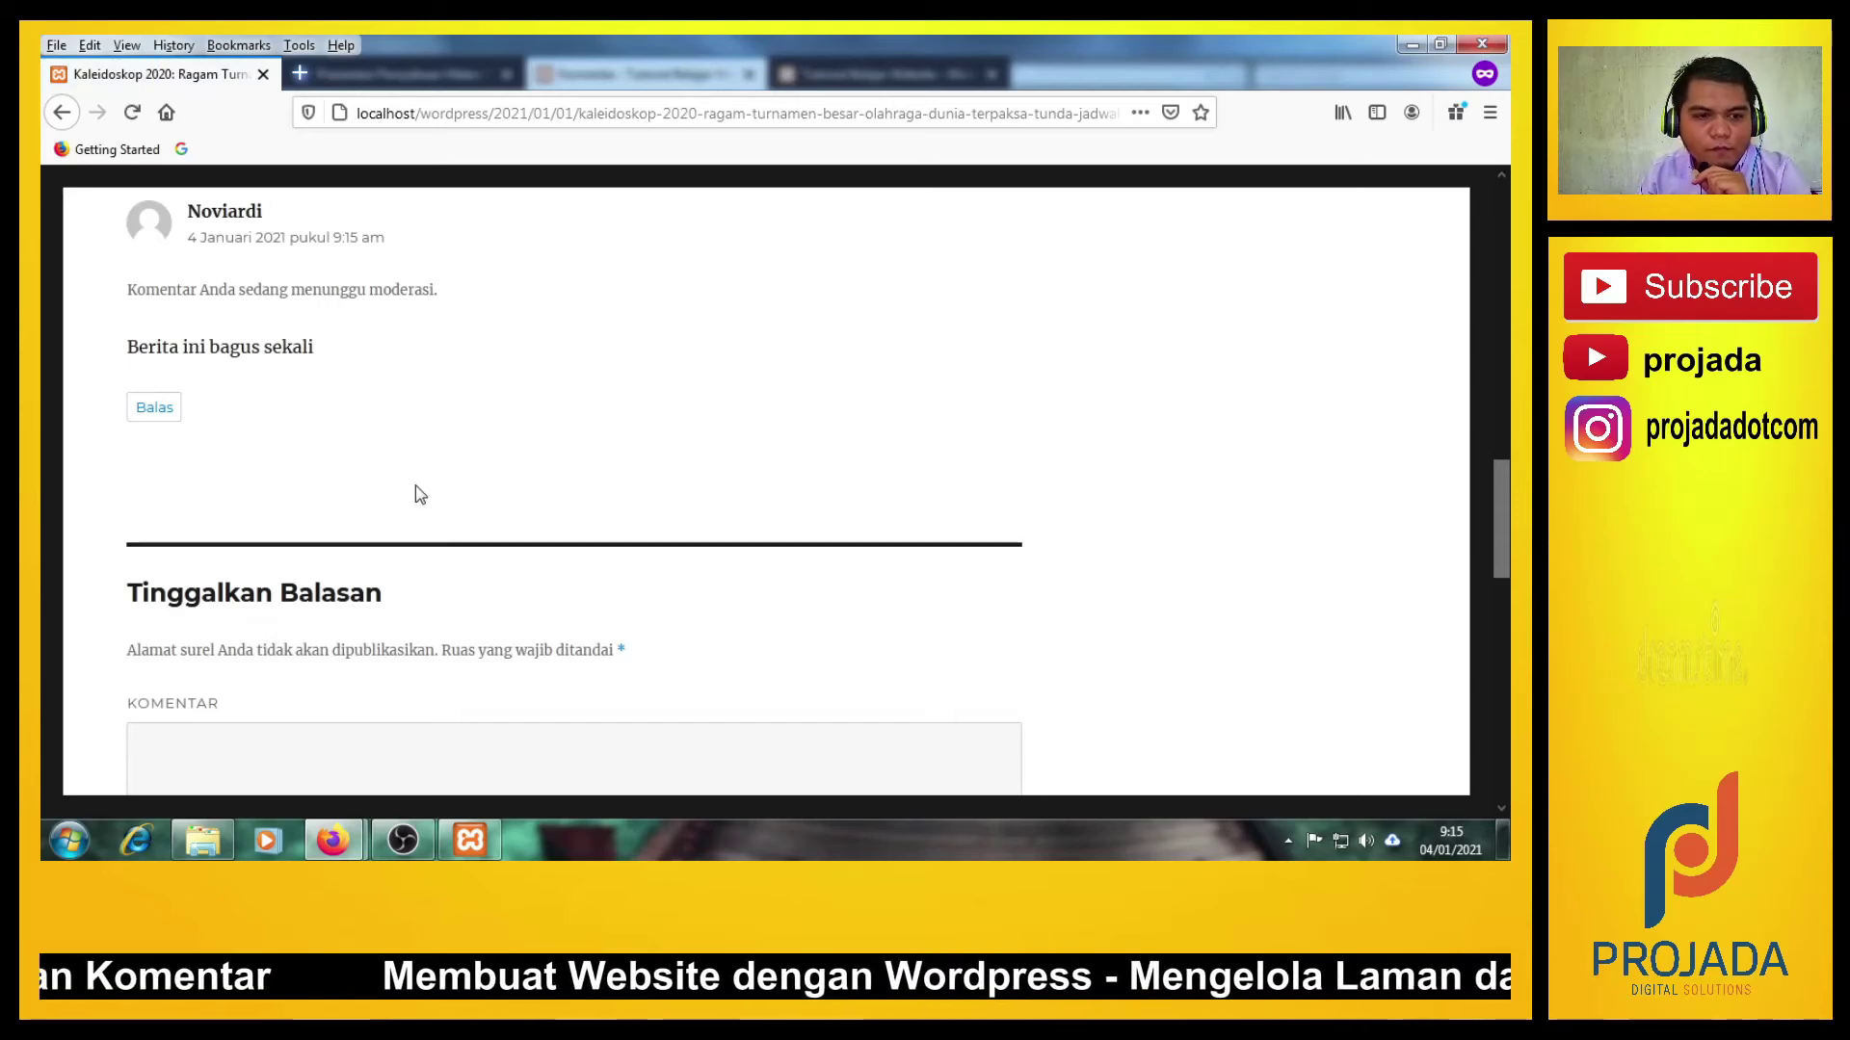
Check the post shows the new comment as 'menunggu moderasi', then head to the Komentar admin tab.
scroll(420, 494, up, 3)
scroll(420, 494, up, 3)
scroll(420, 494, down, 3)
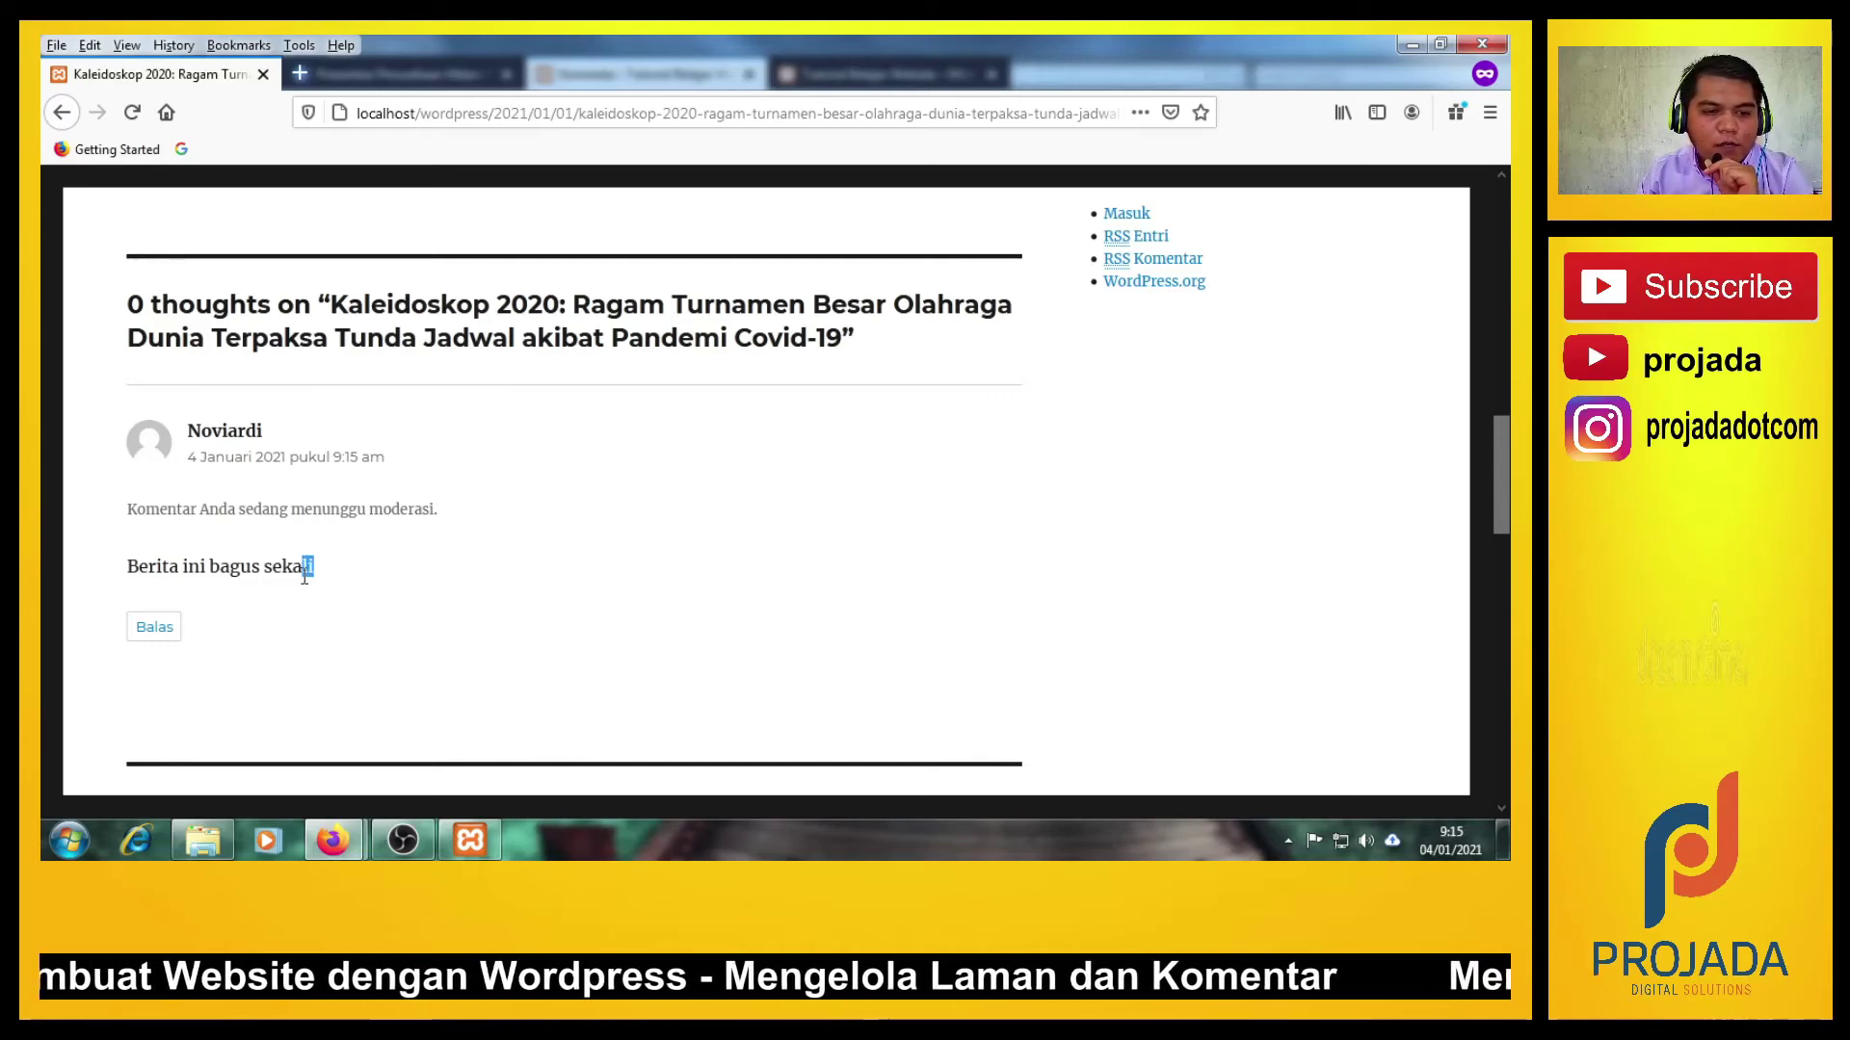
scroll(533, 552, up, 1)
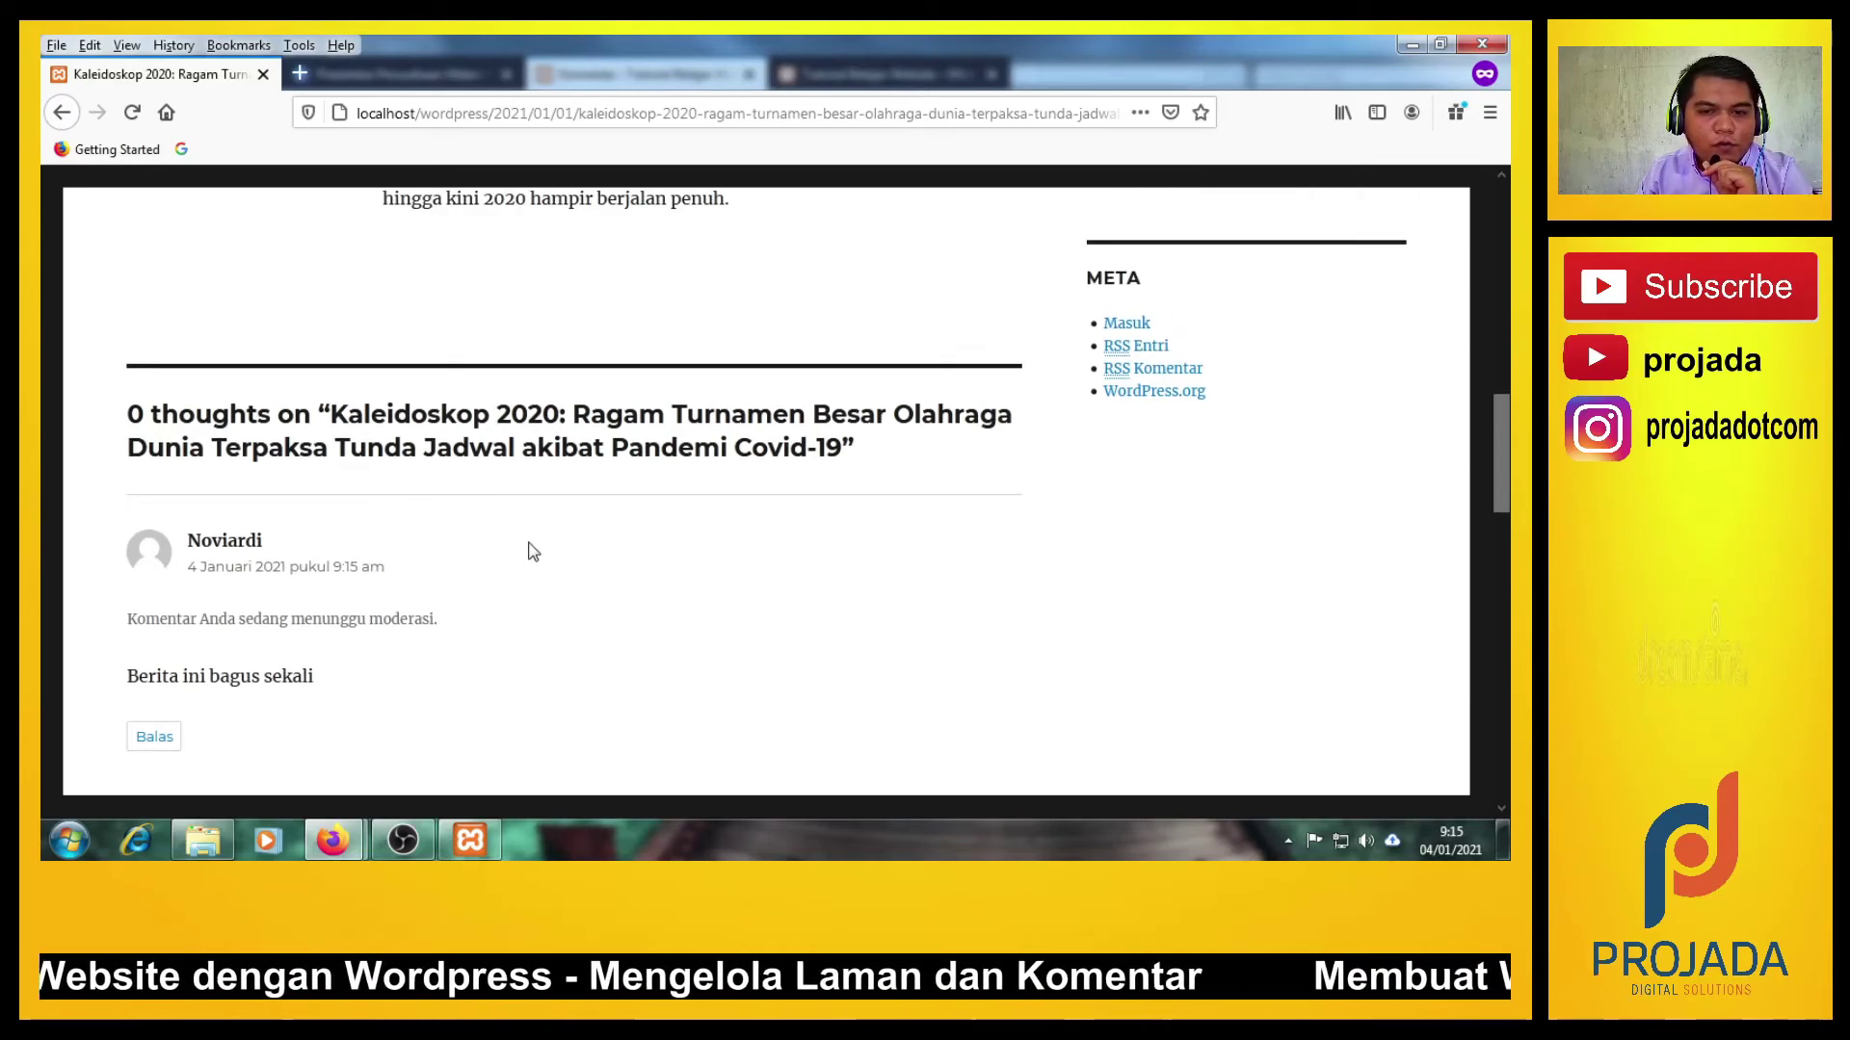
scroll(400, 419, up, 2)
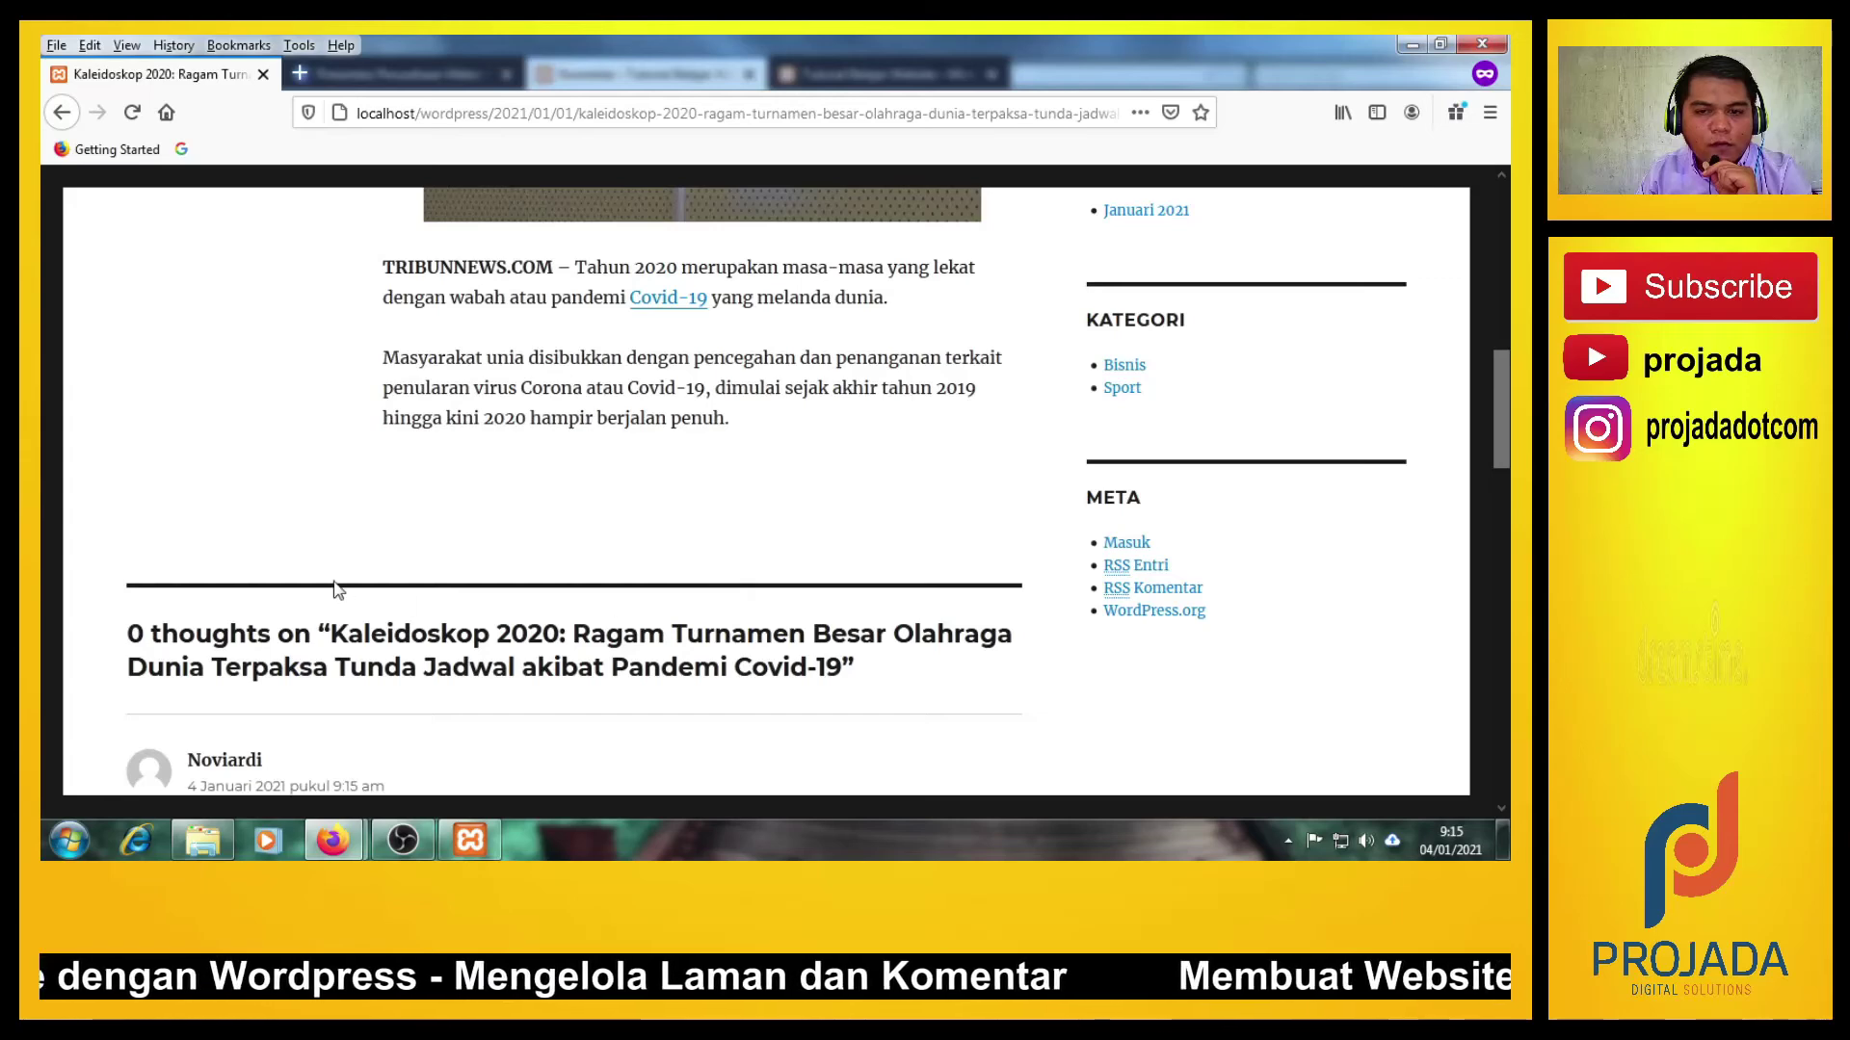
scroll(545, 636, down, 7)
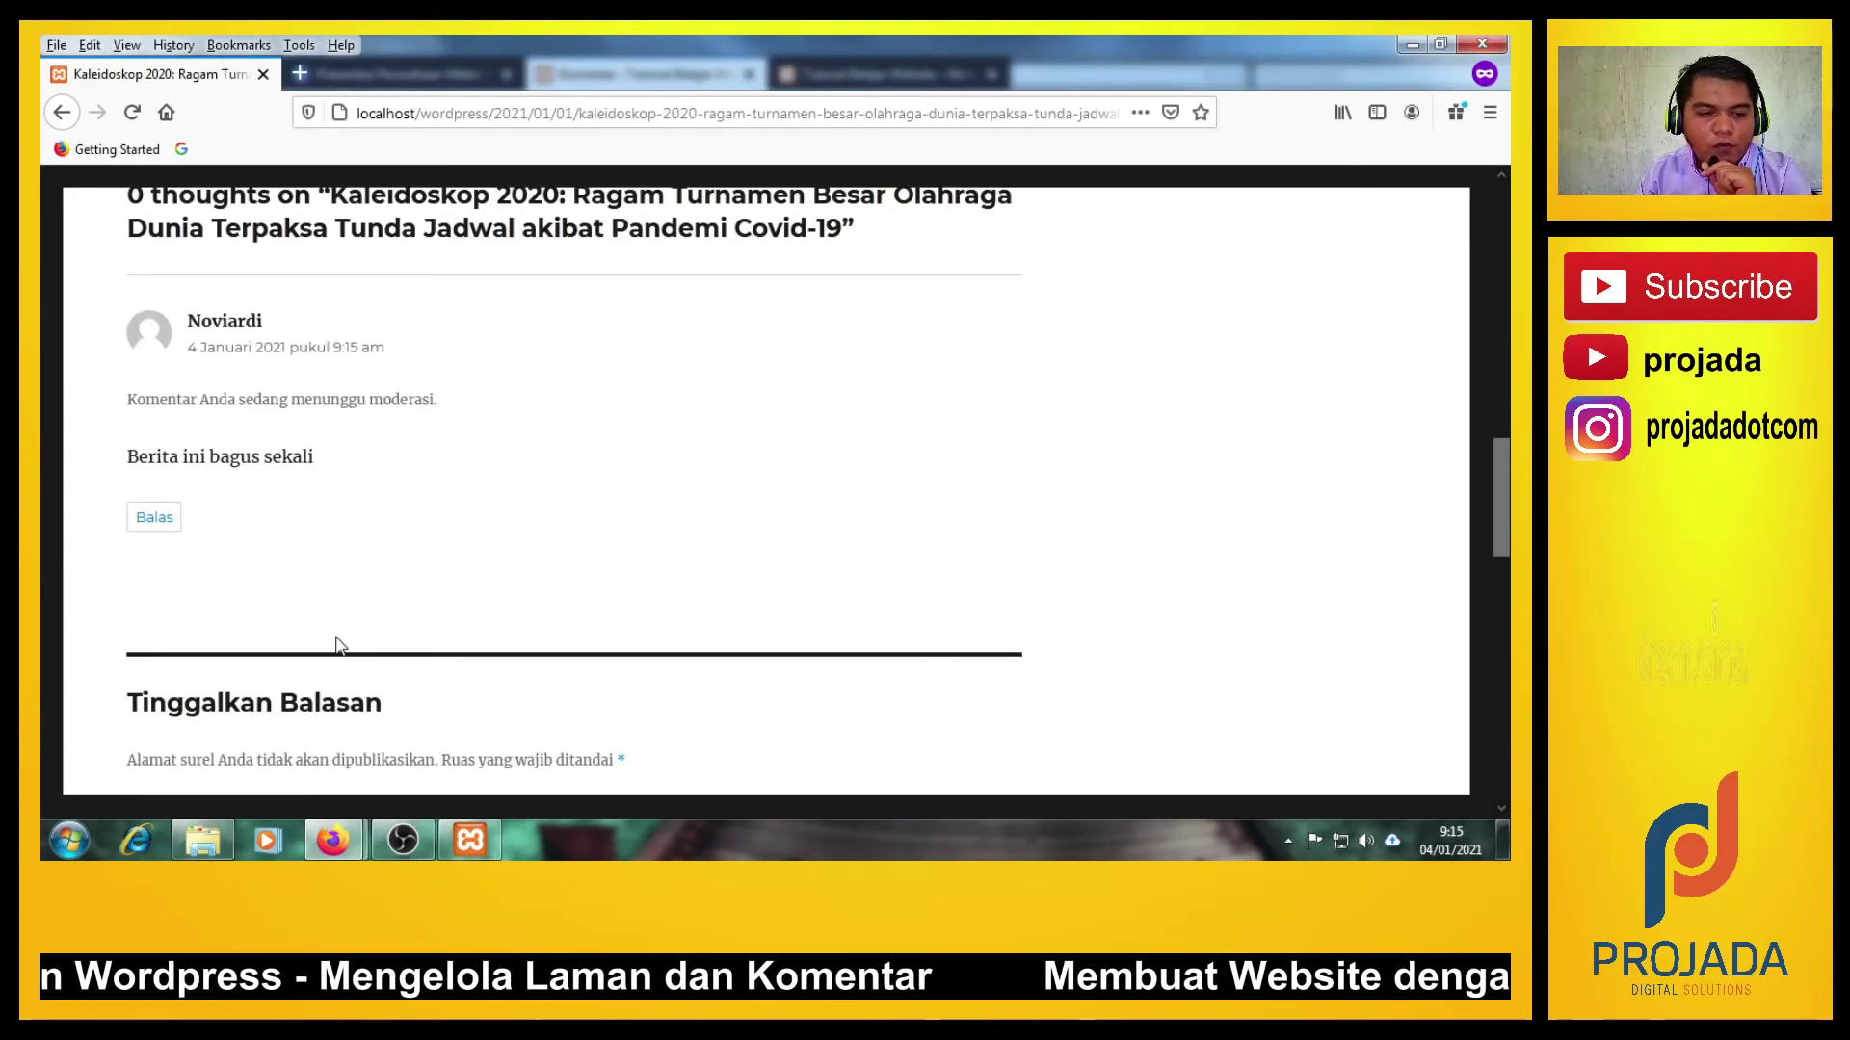
scroll(287, 458, up, 3)
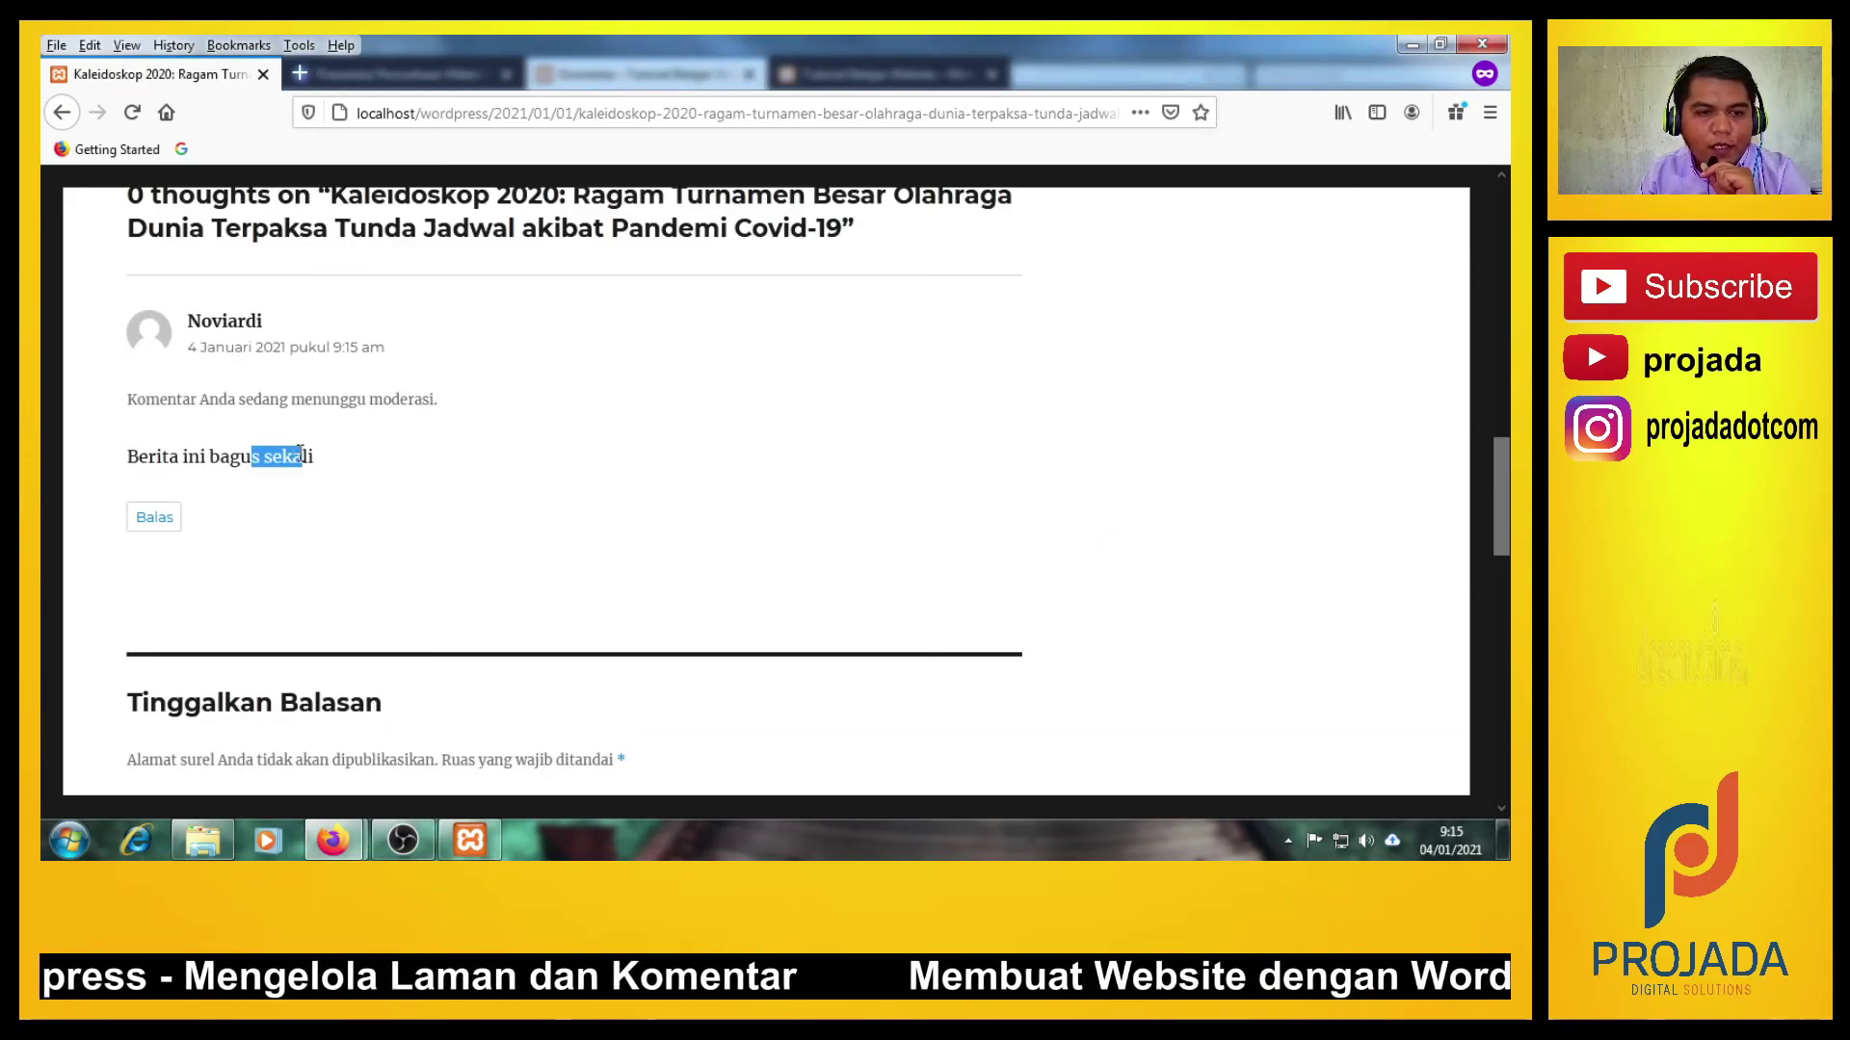
click(411, 503)
drag(189, 322, 274, 324)
click(468, 506)
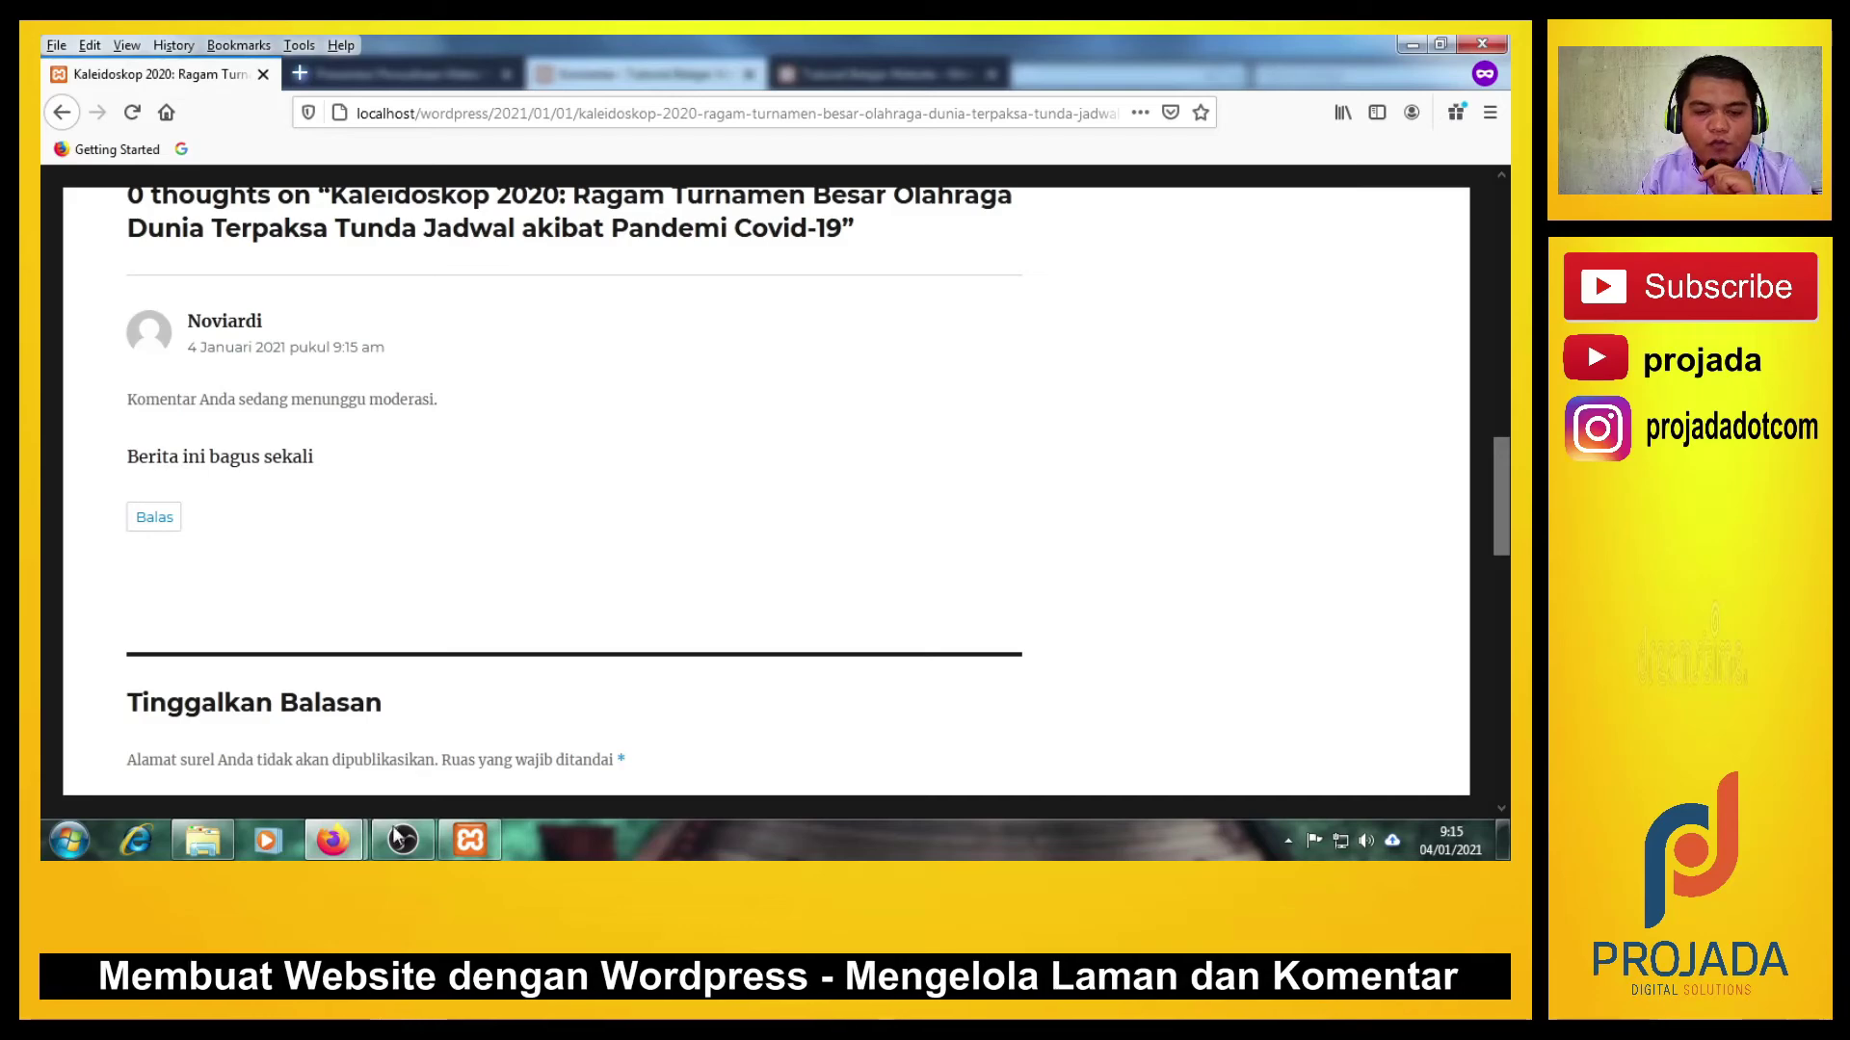
click(347, 850)
Reload the Komentar admin list so the pending comment 'Berita ini bagus sekali' appears.
click(281, 770)
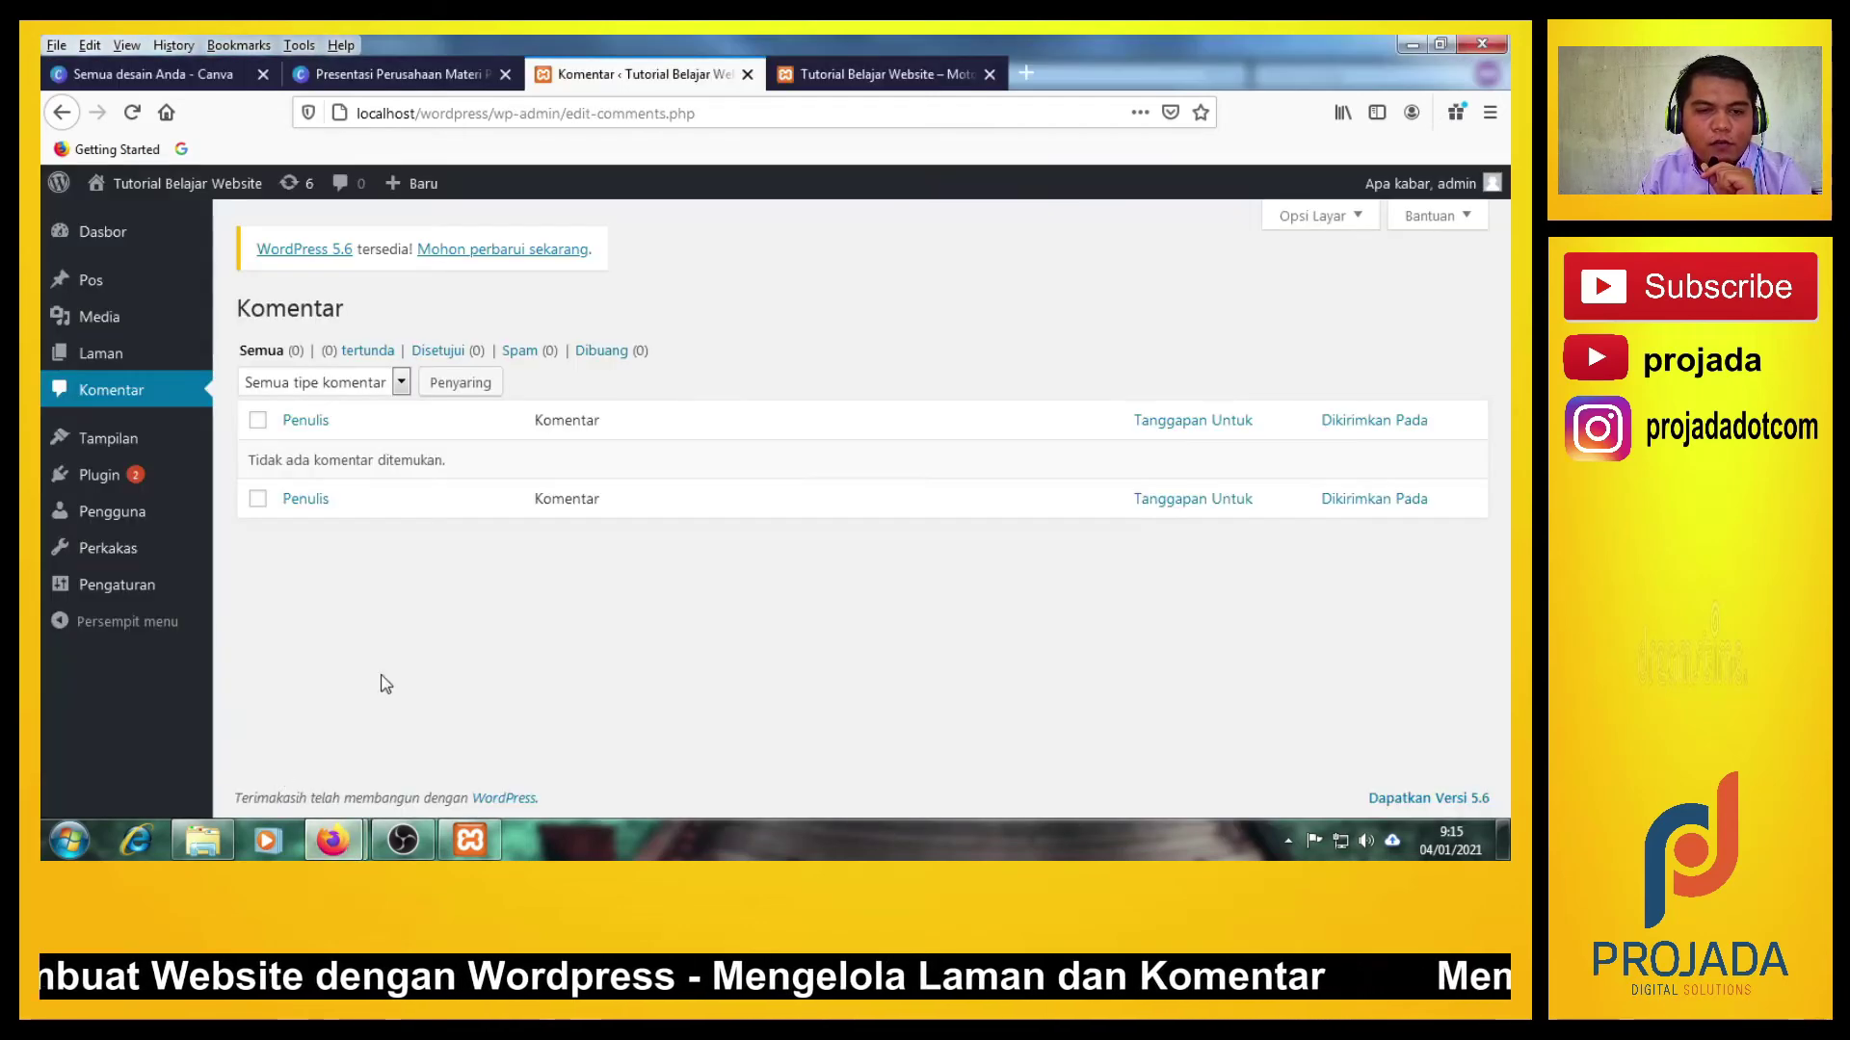
click(114, 395)
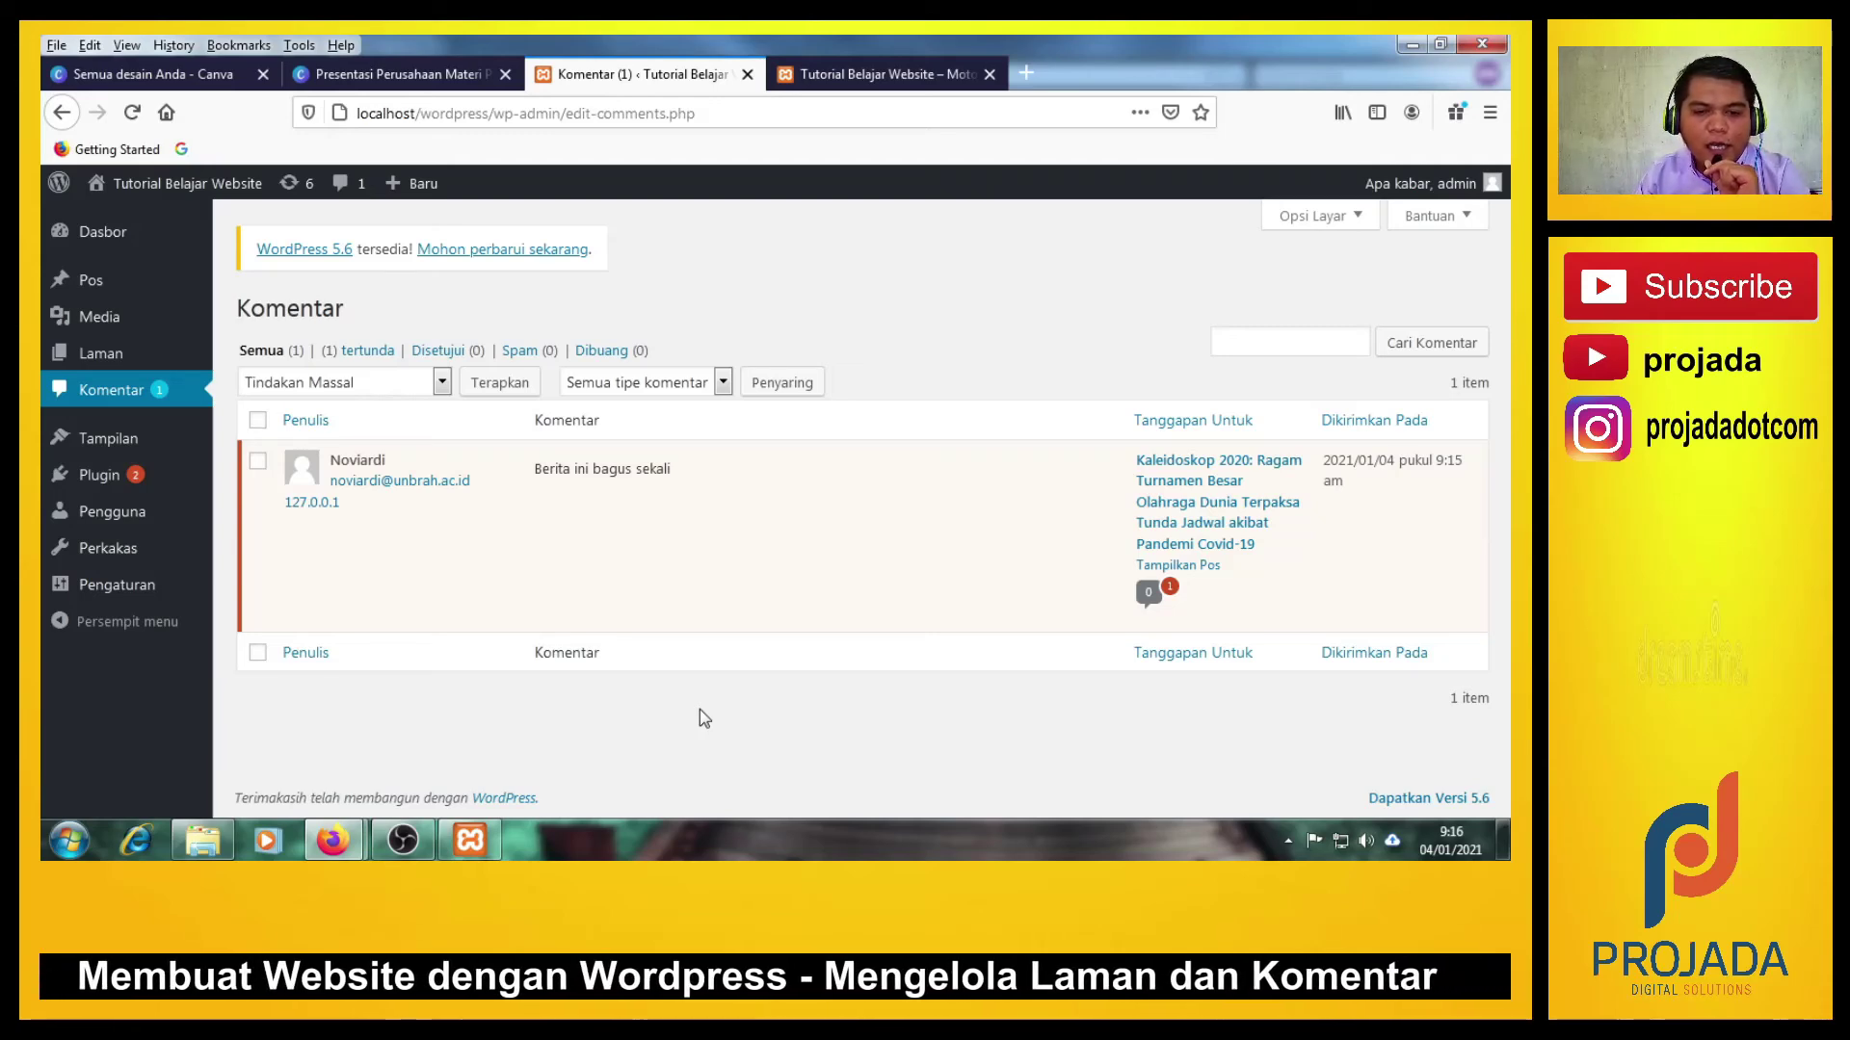
mouse_move(500, 462)
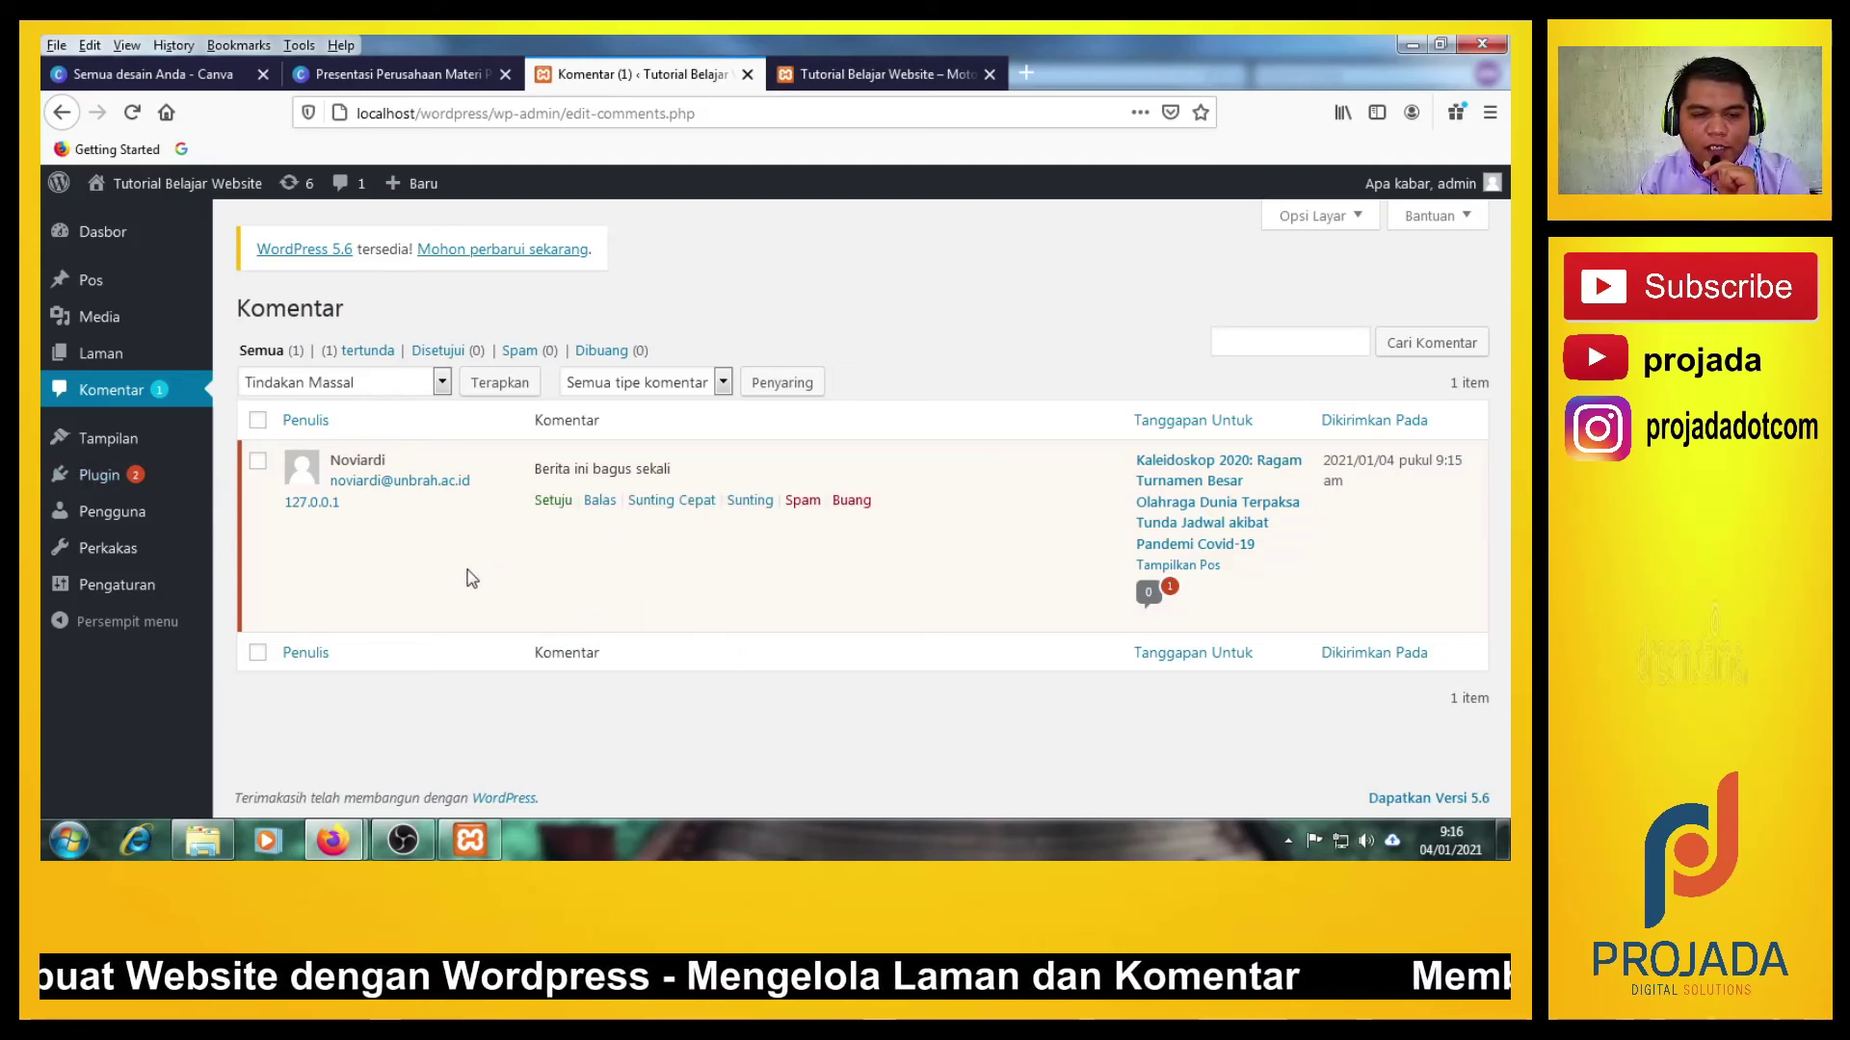
click(153, 391)
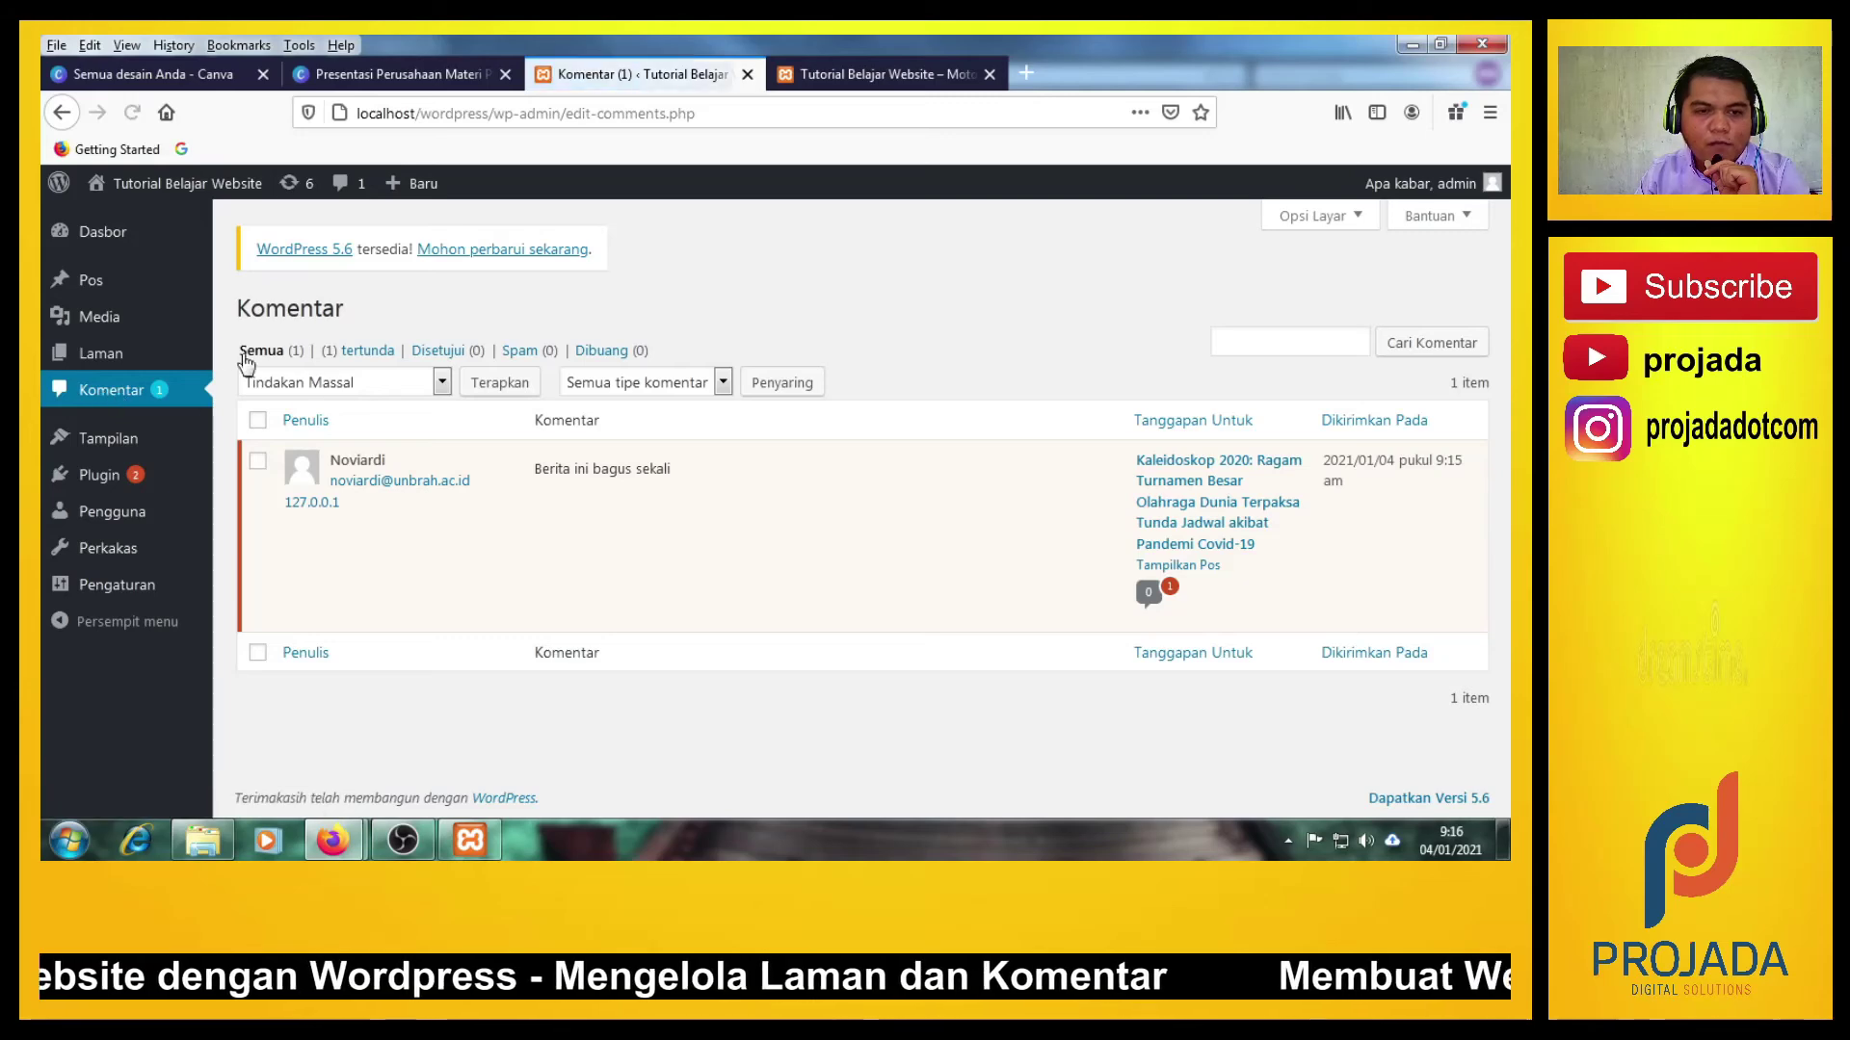
click(113, 398)
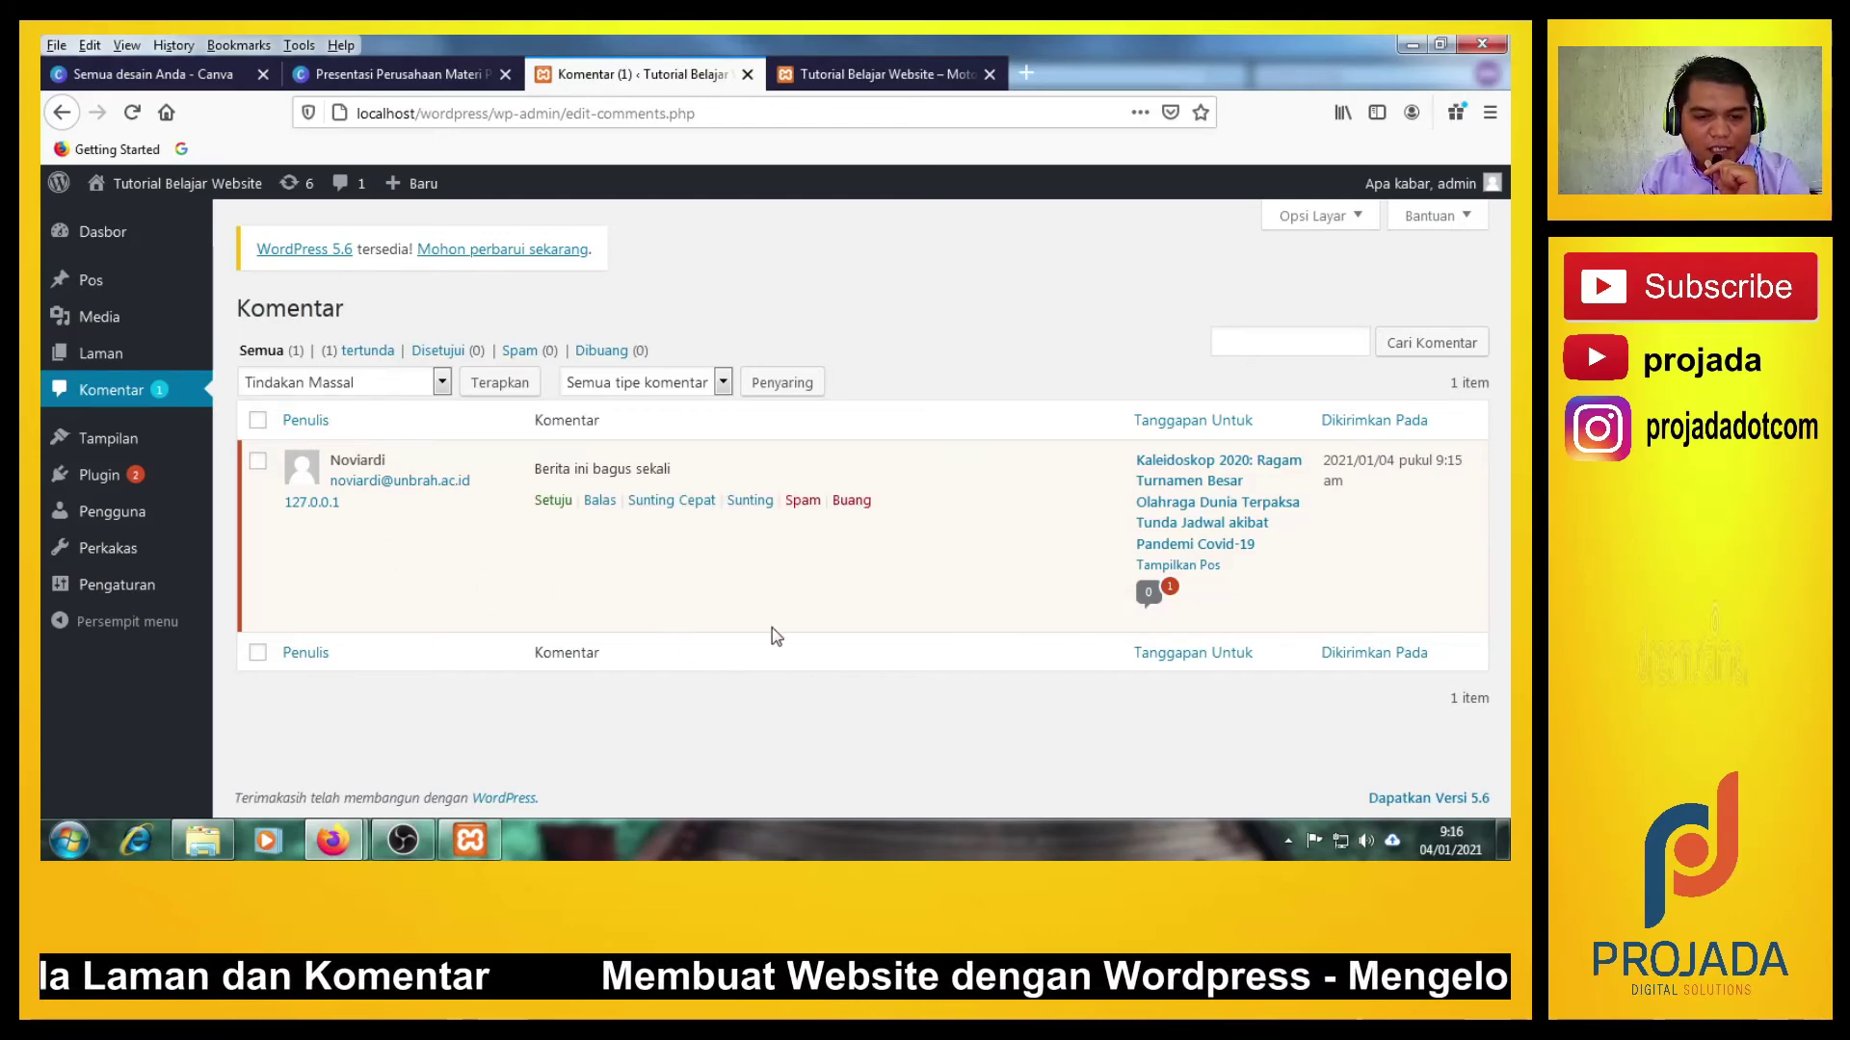
Go forward to check the Kaleidoskop 2020 post, then return to the Komentar tab.
drag(771, 632, 805, 640)
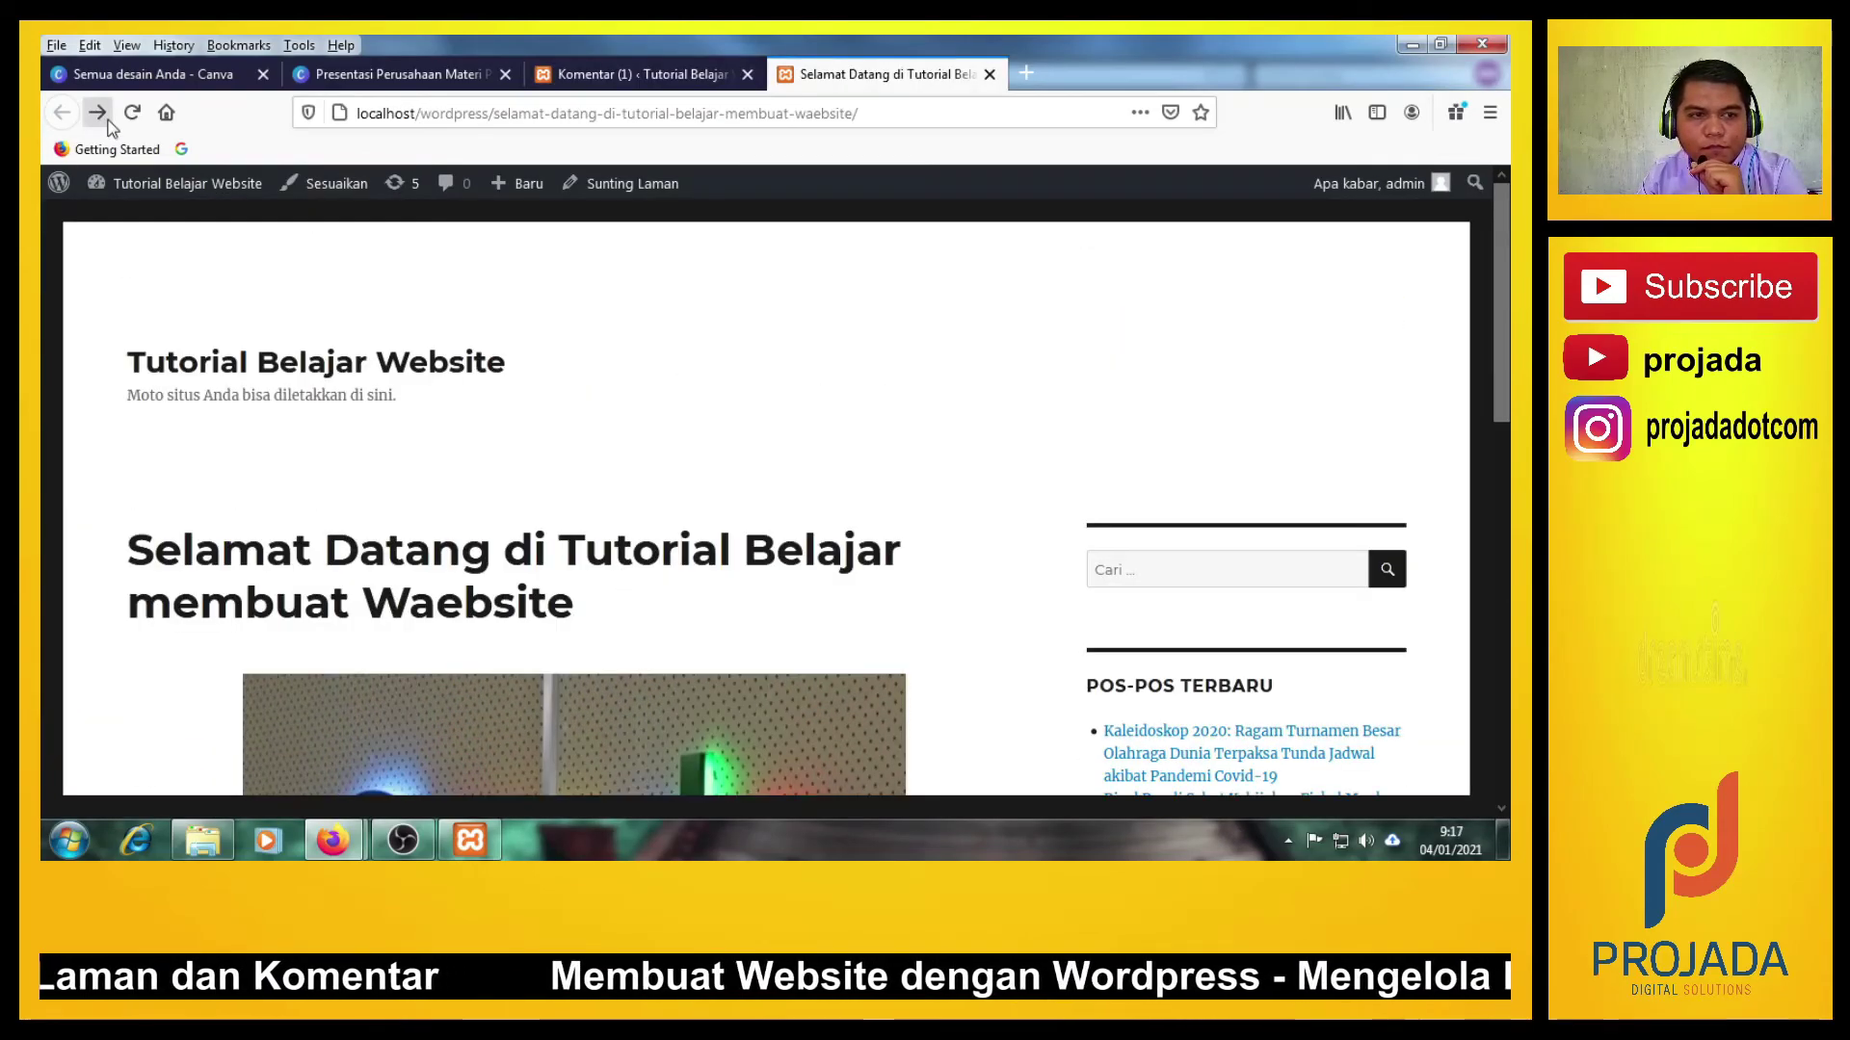
click(99, 113)
scroll(615, 639, down, 10)
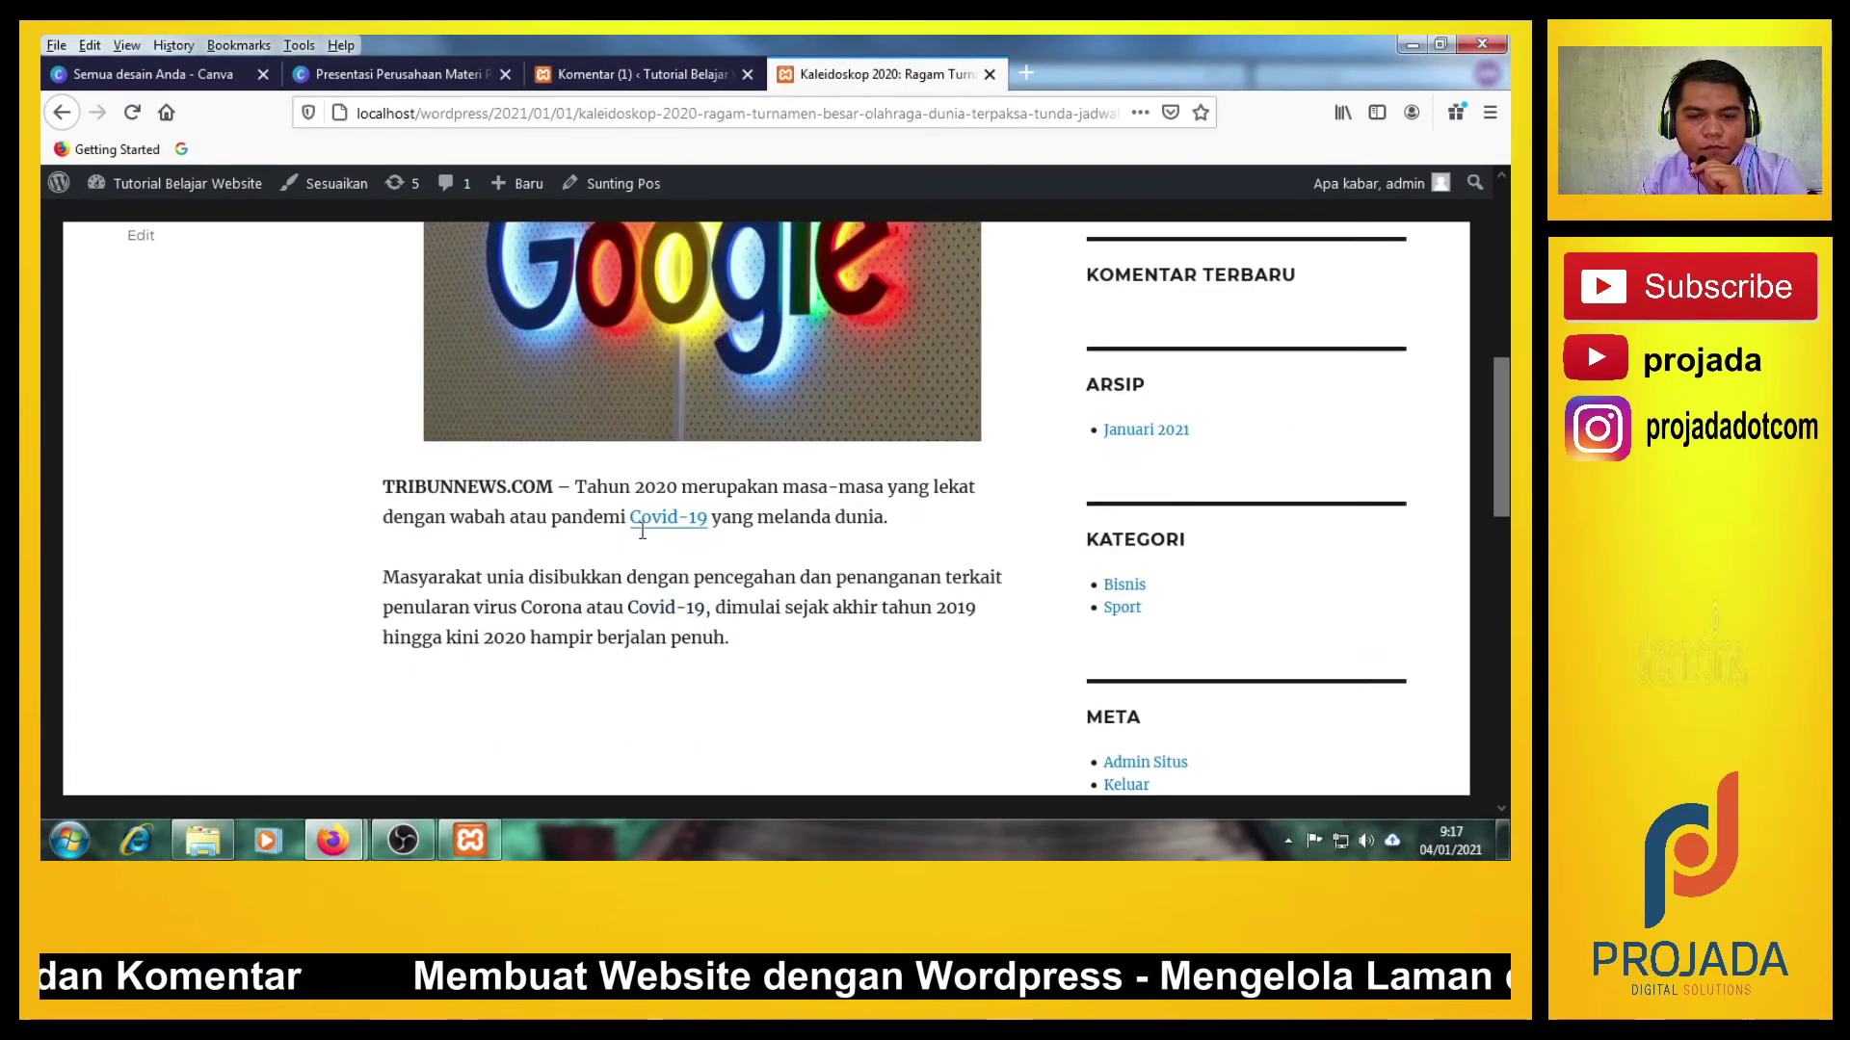
scroll(639, 536, up, 10)
scroll(649, 548, down, 10)
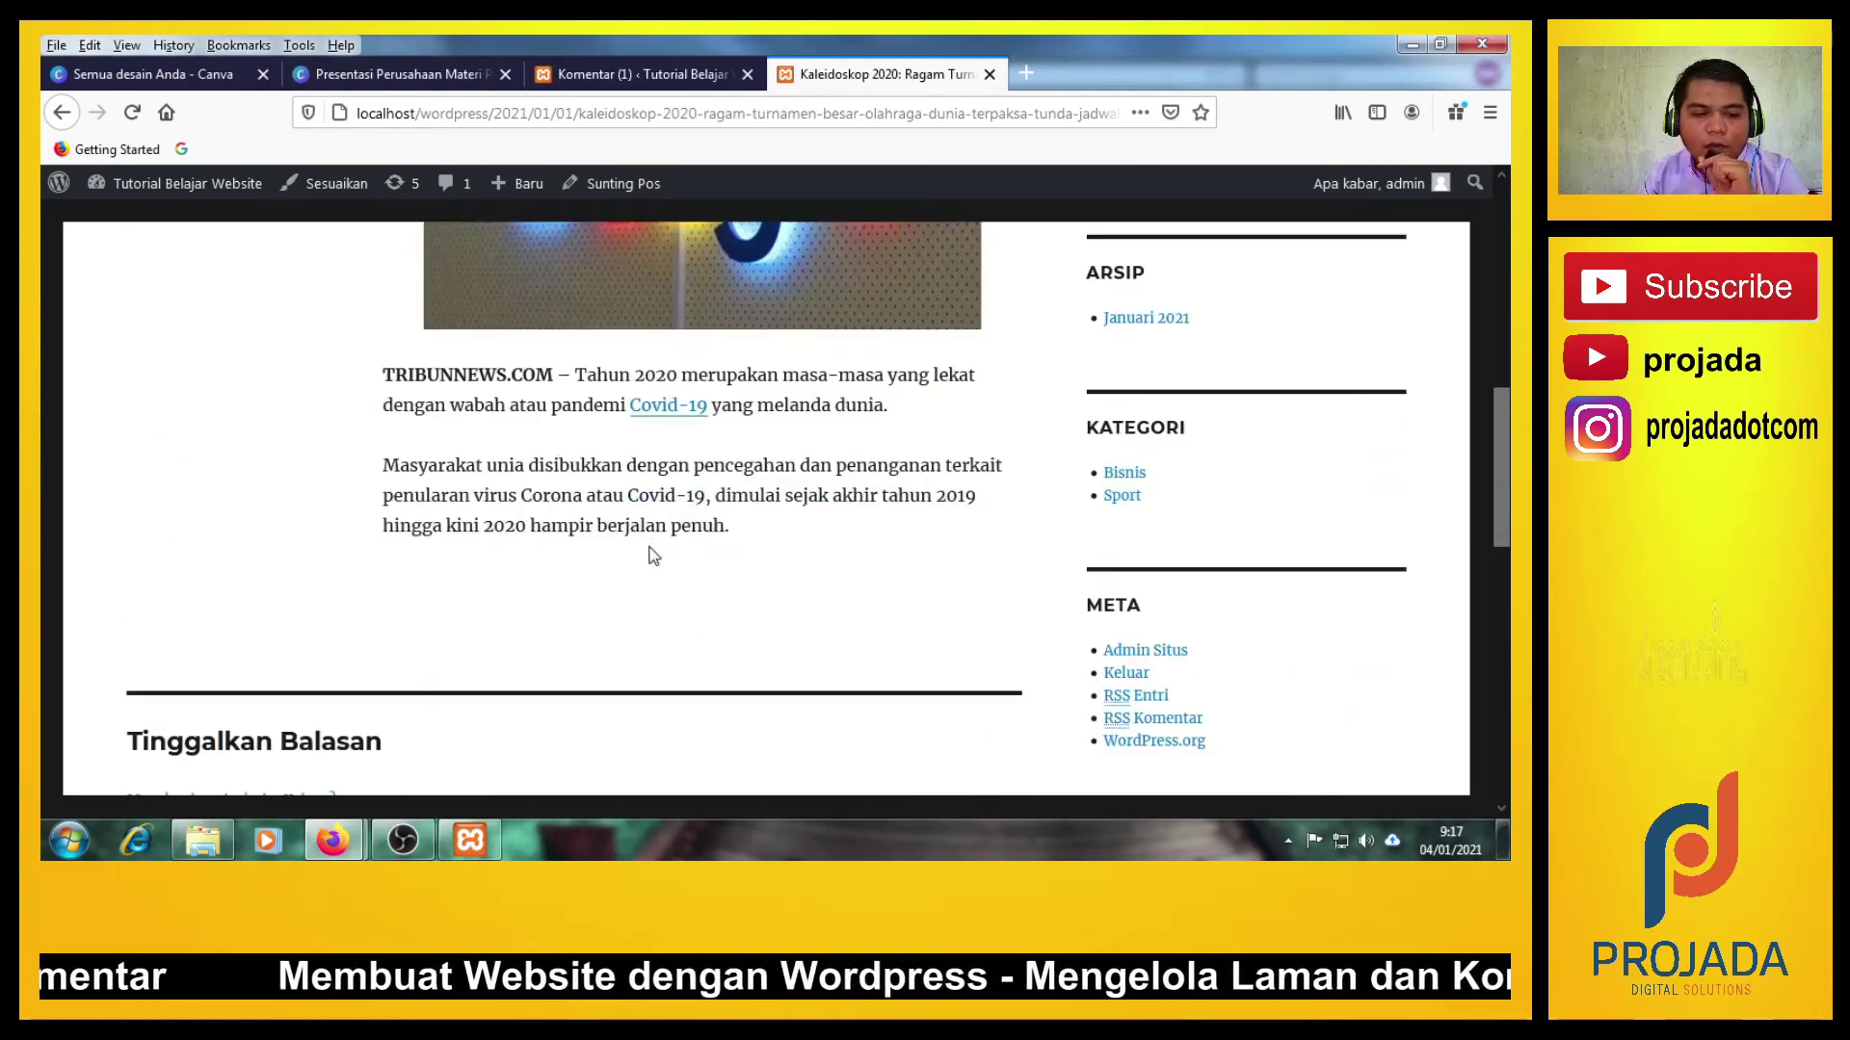
scroll(650, 549, up, 9)
scroll(649, 555, up, 2)
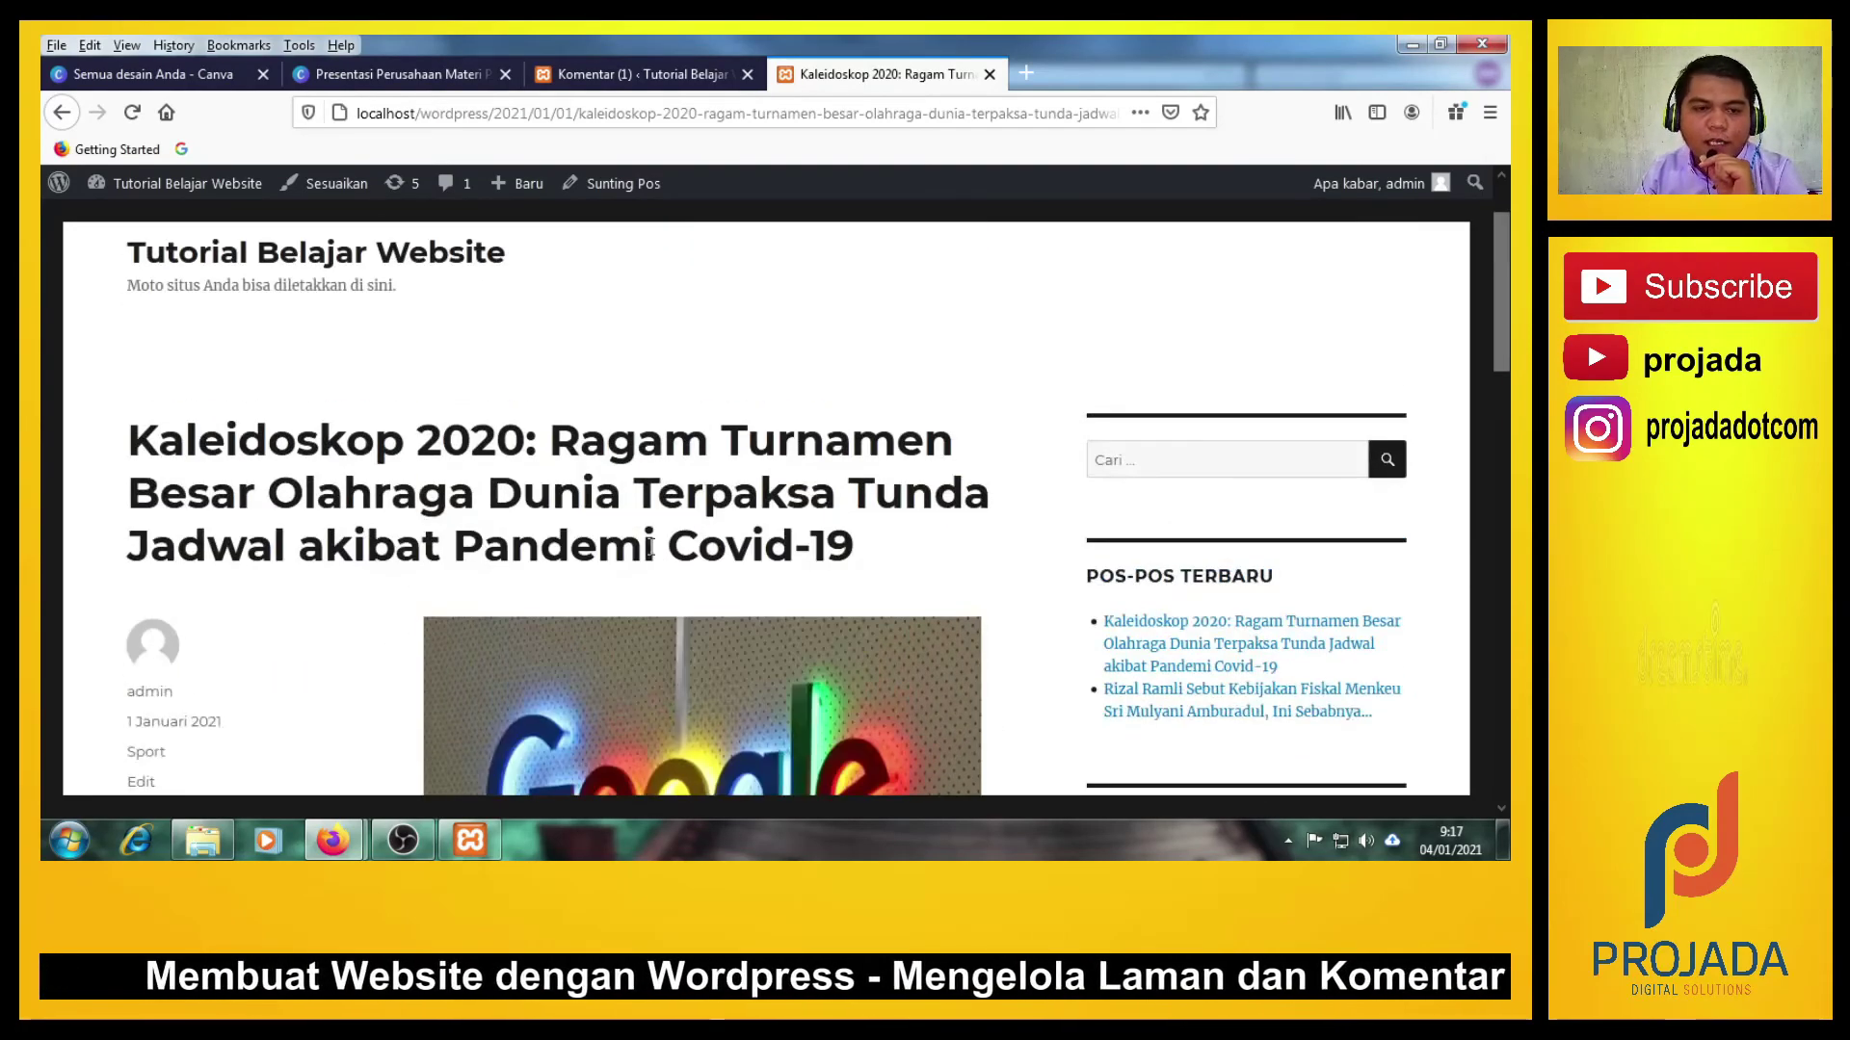
click(625, 75)
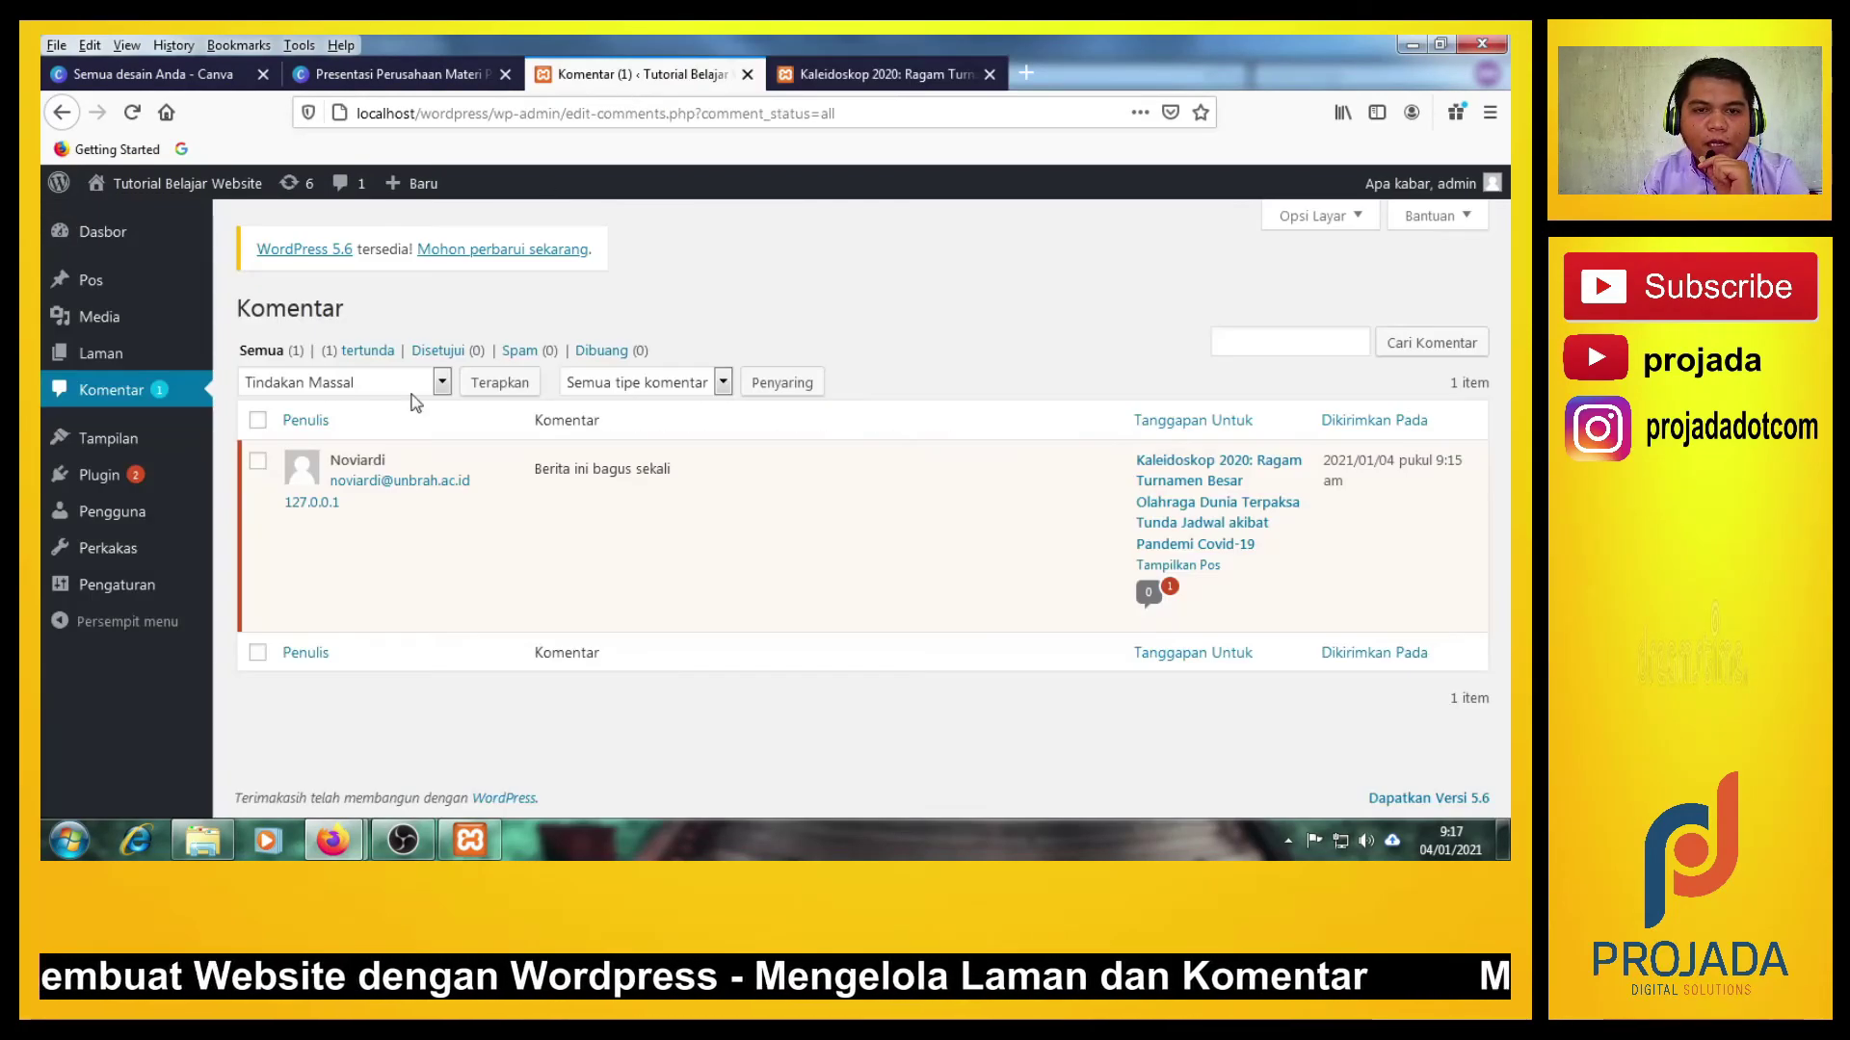
Filter Tertunda, approve 'Berita ini bagus sekali' with Setuju, and view the Disetujui list.
click(349, 354)
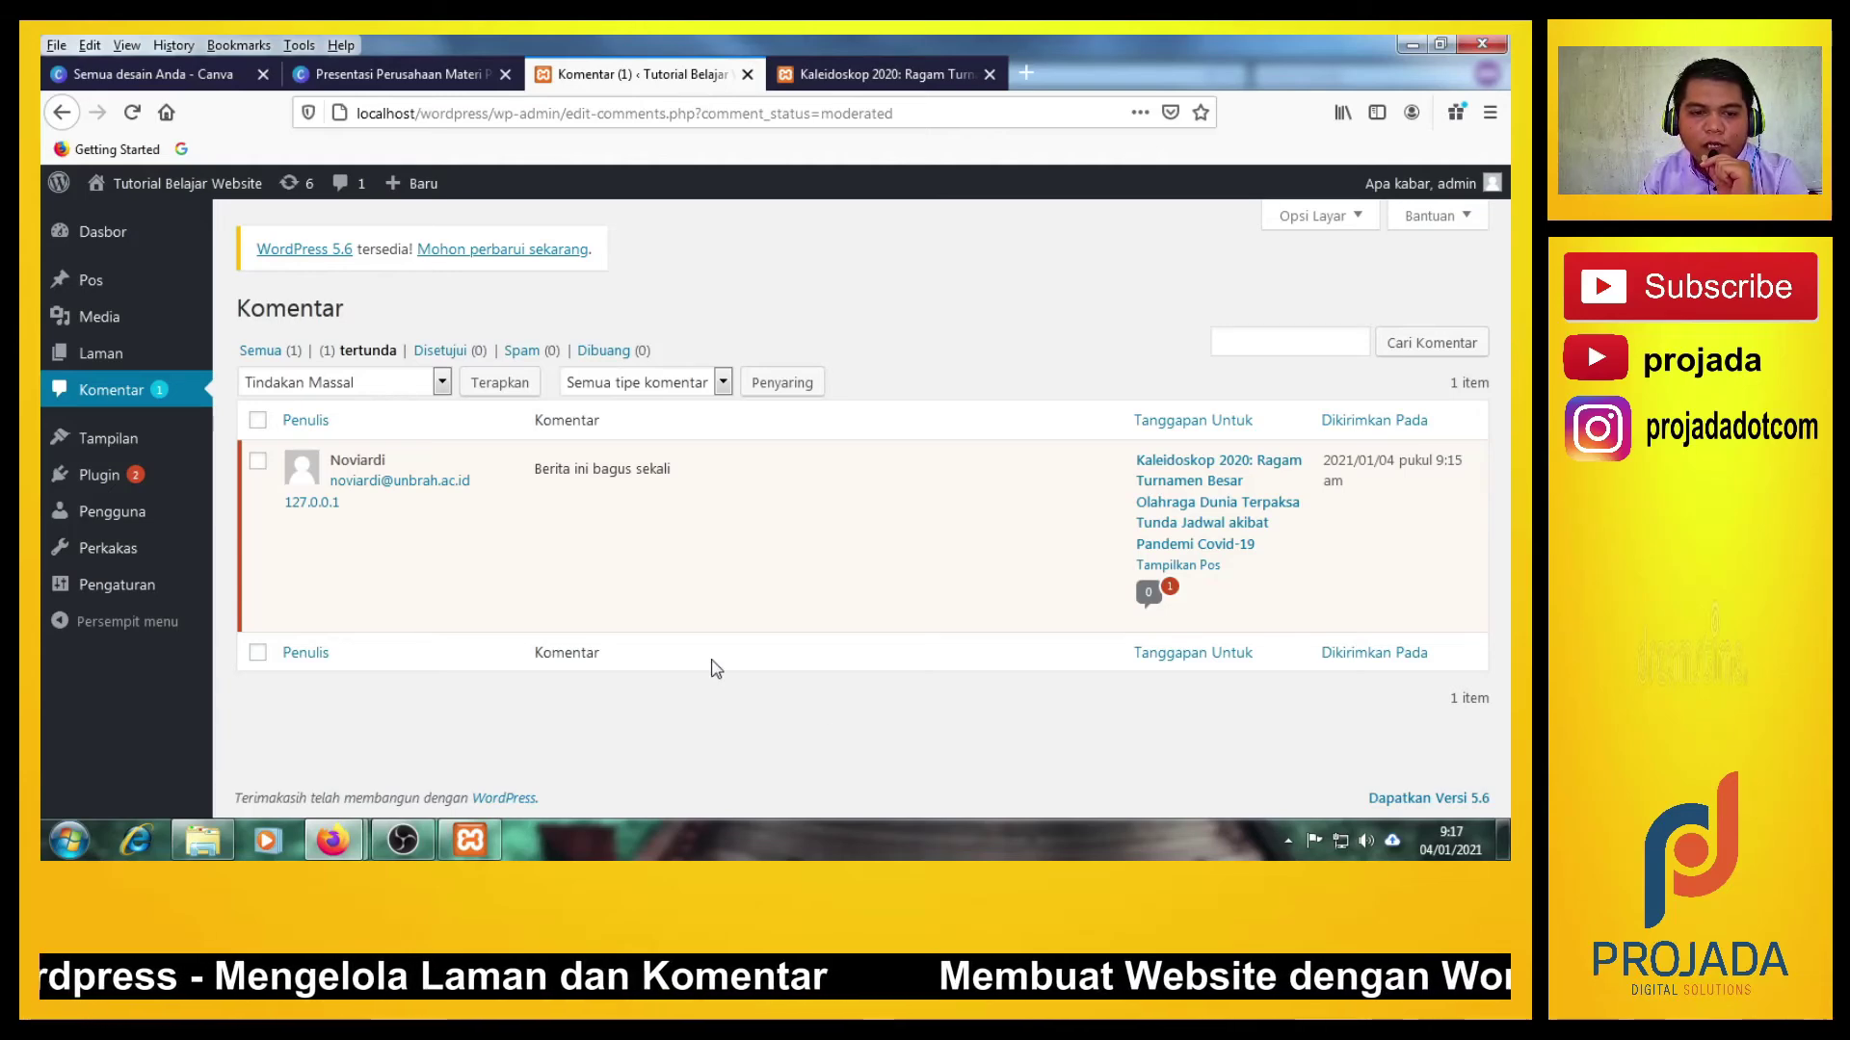
drag(539, 491, 673, 471)
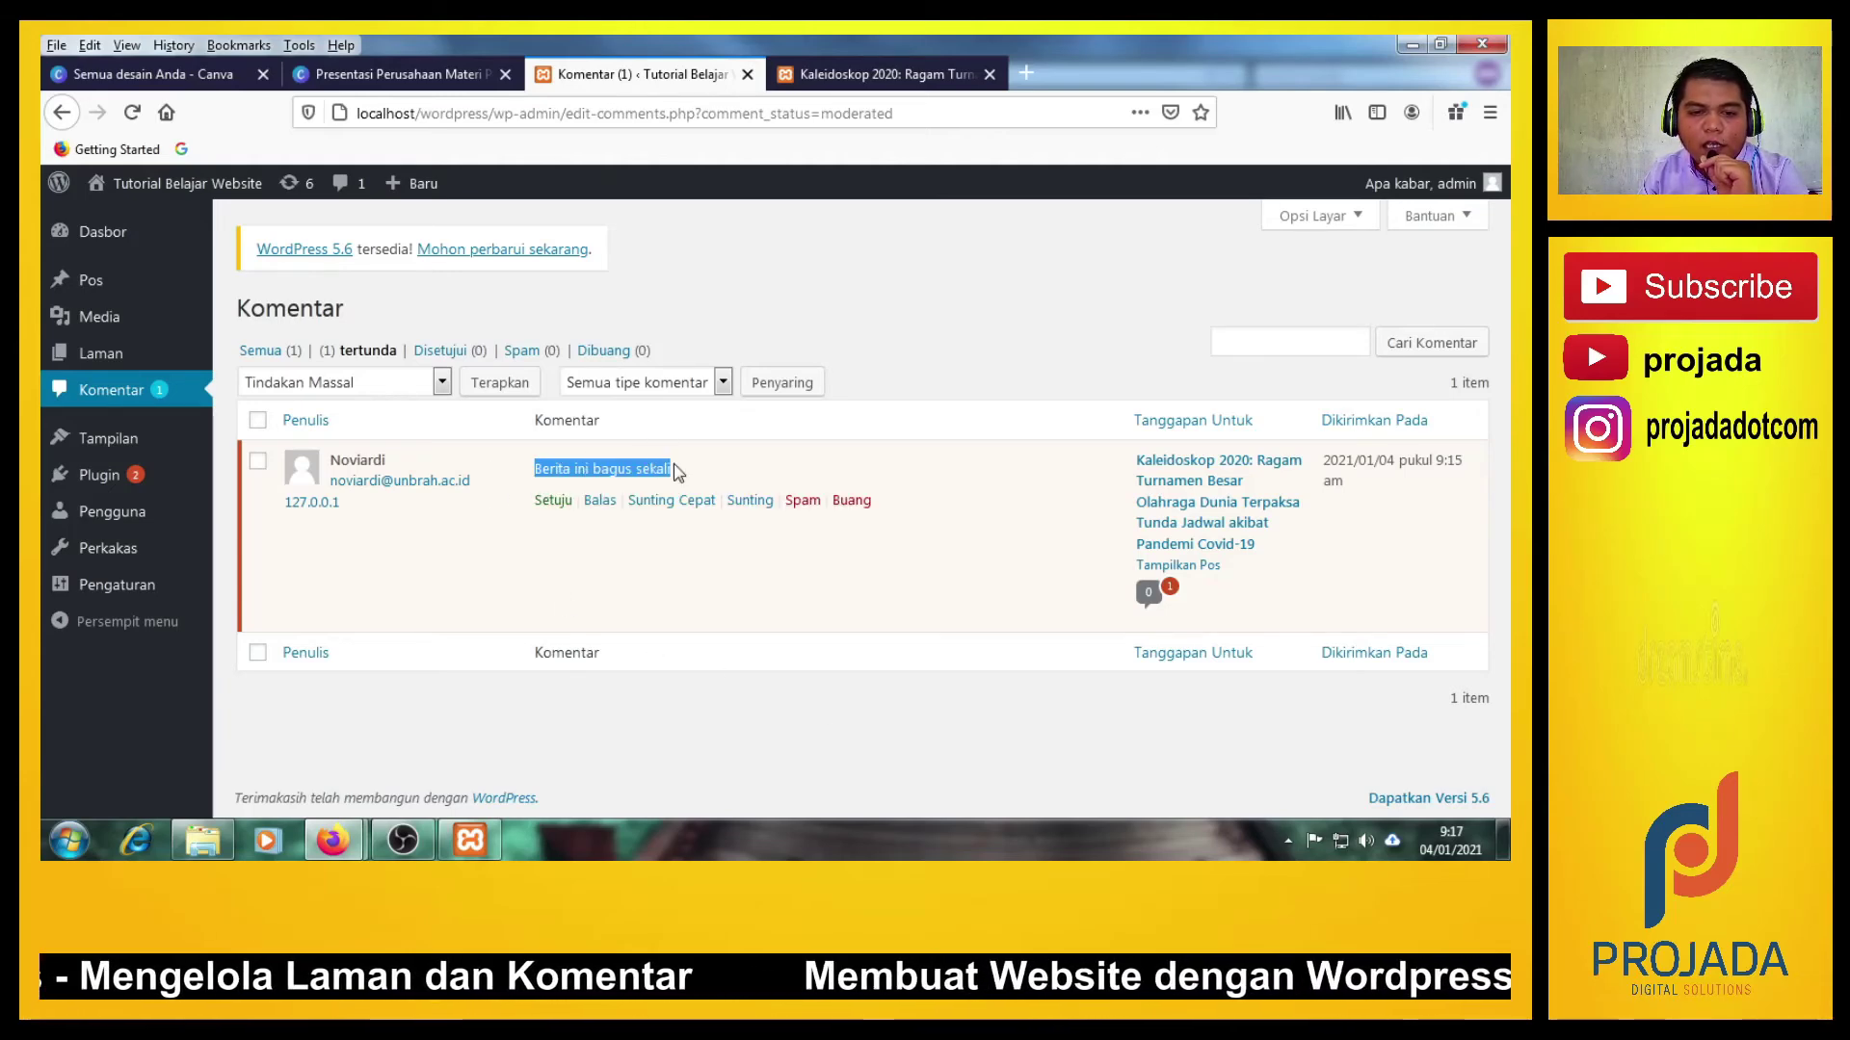
click(748, 463)
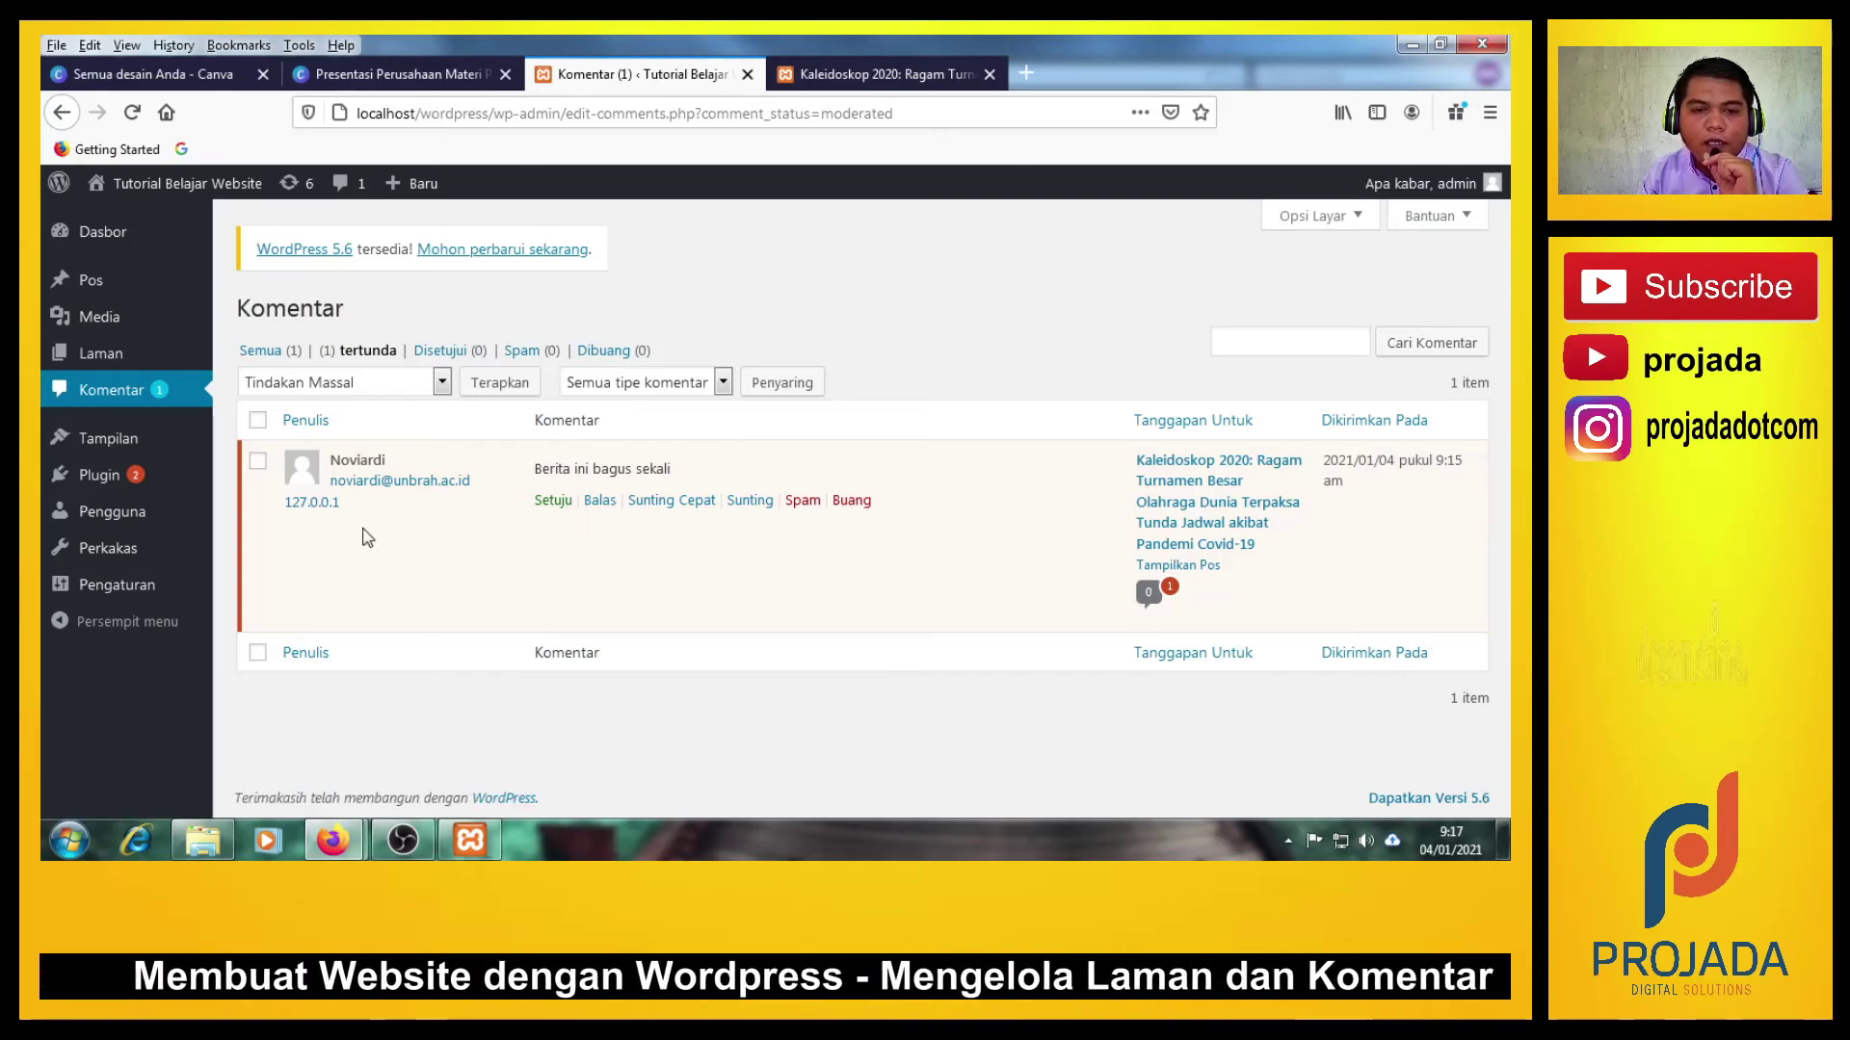
click(554, 502)
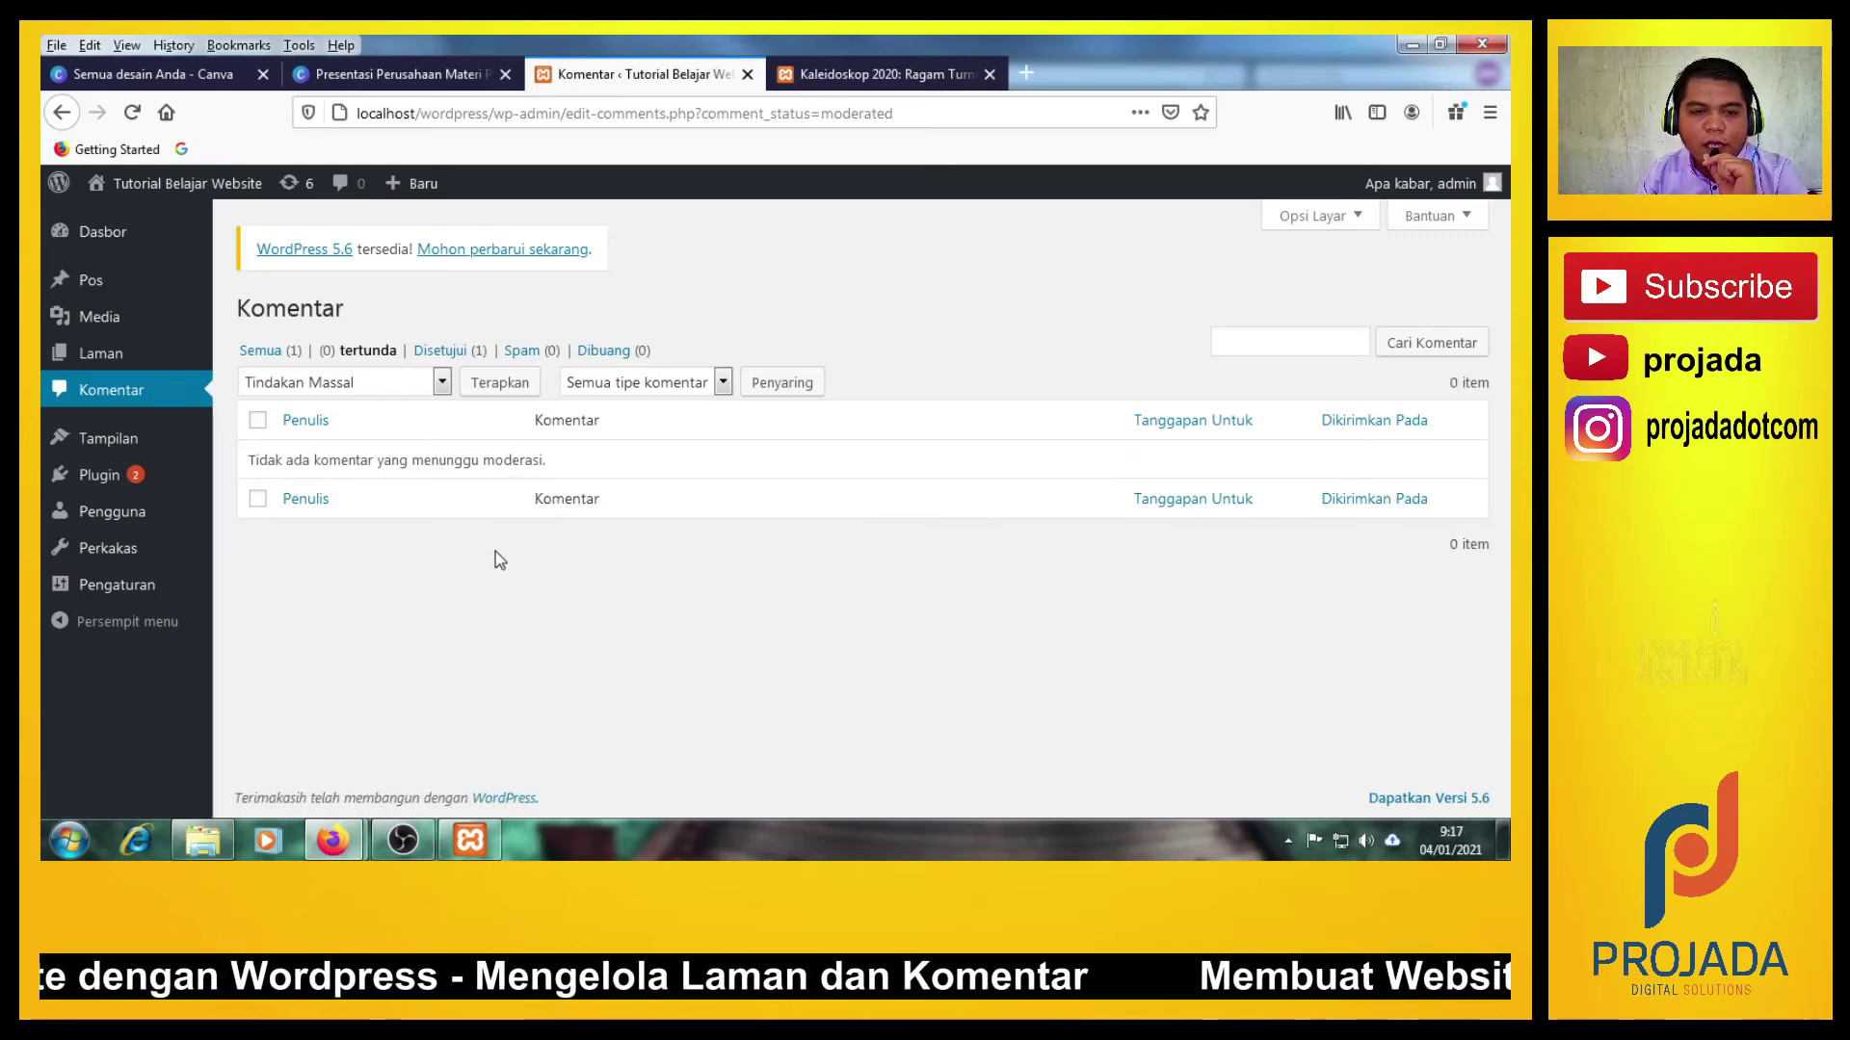
click(441, 351)
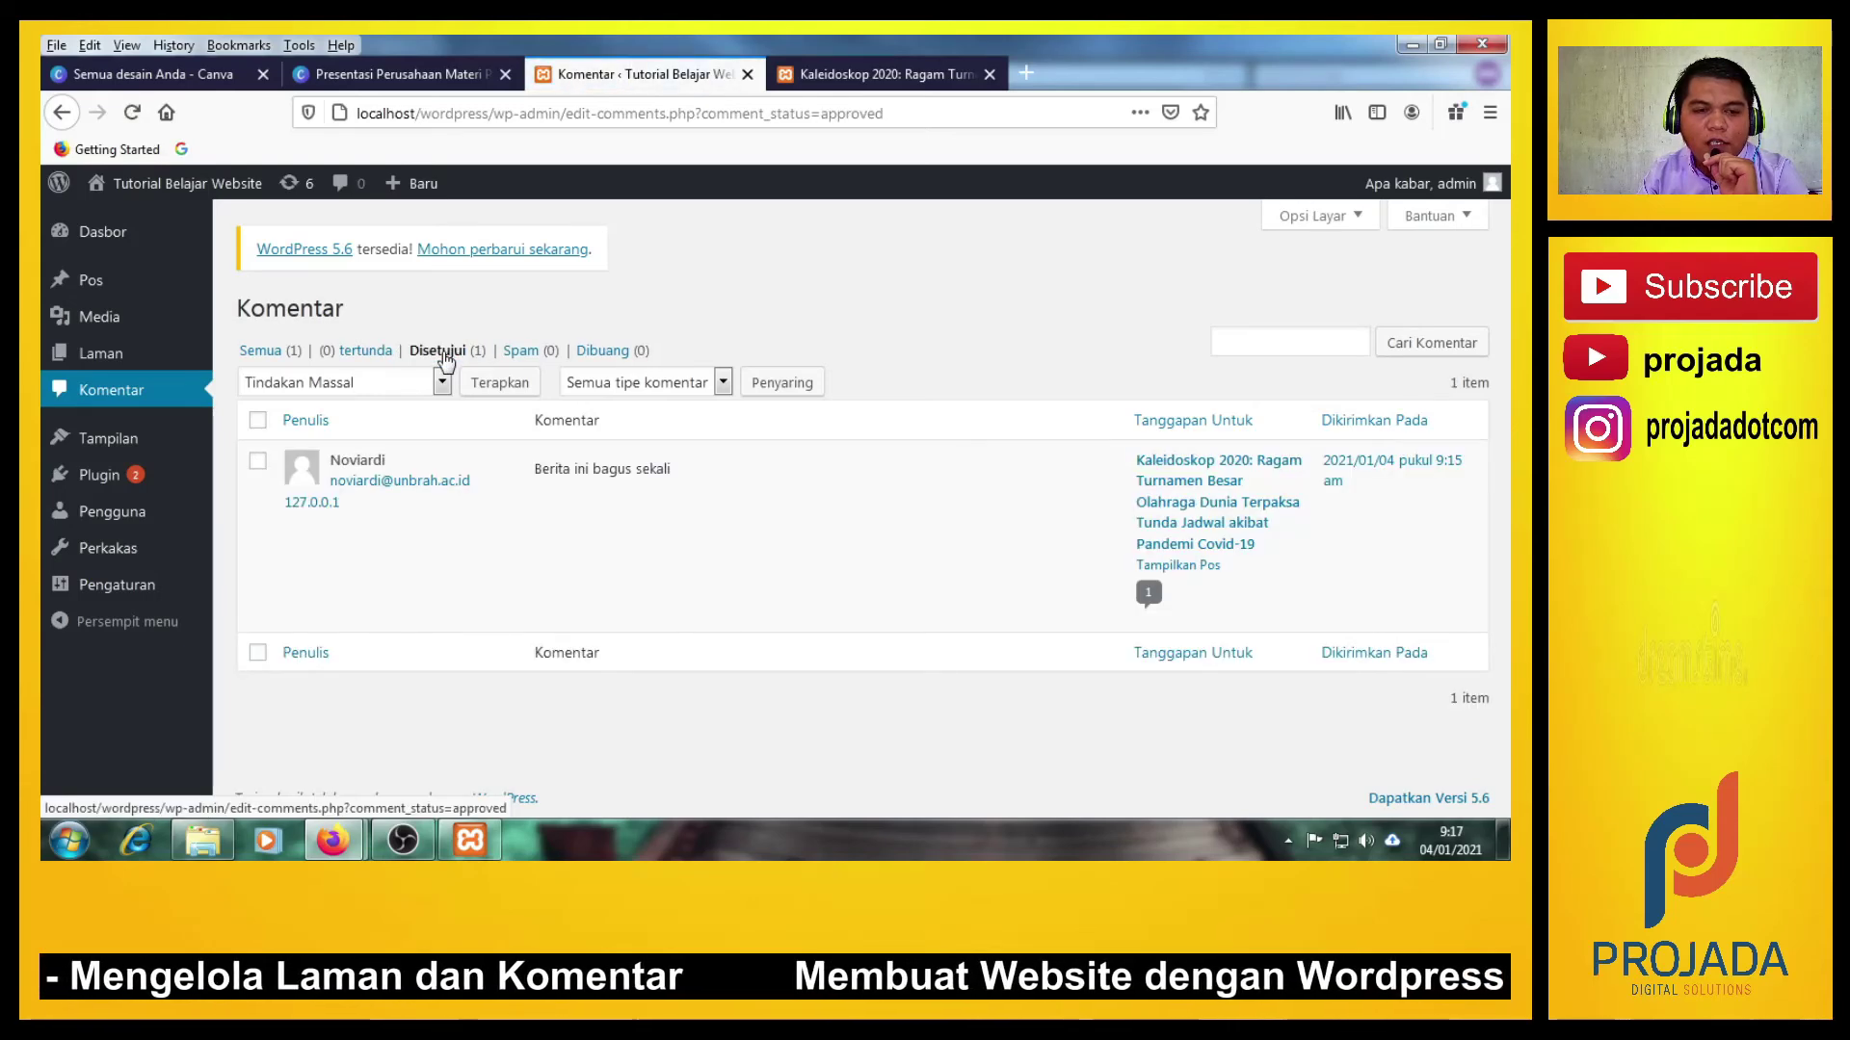
Scroll through the Kaleidoskop 2020 post, then glance back at the comments admin list.
click(830, 69)
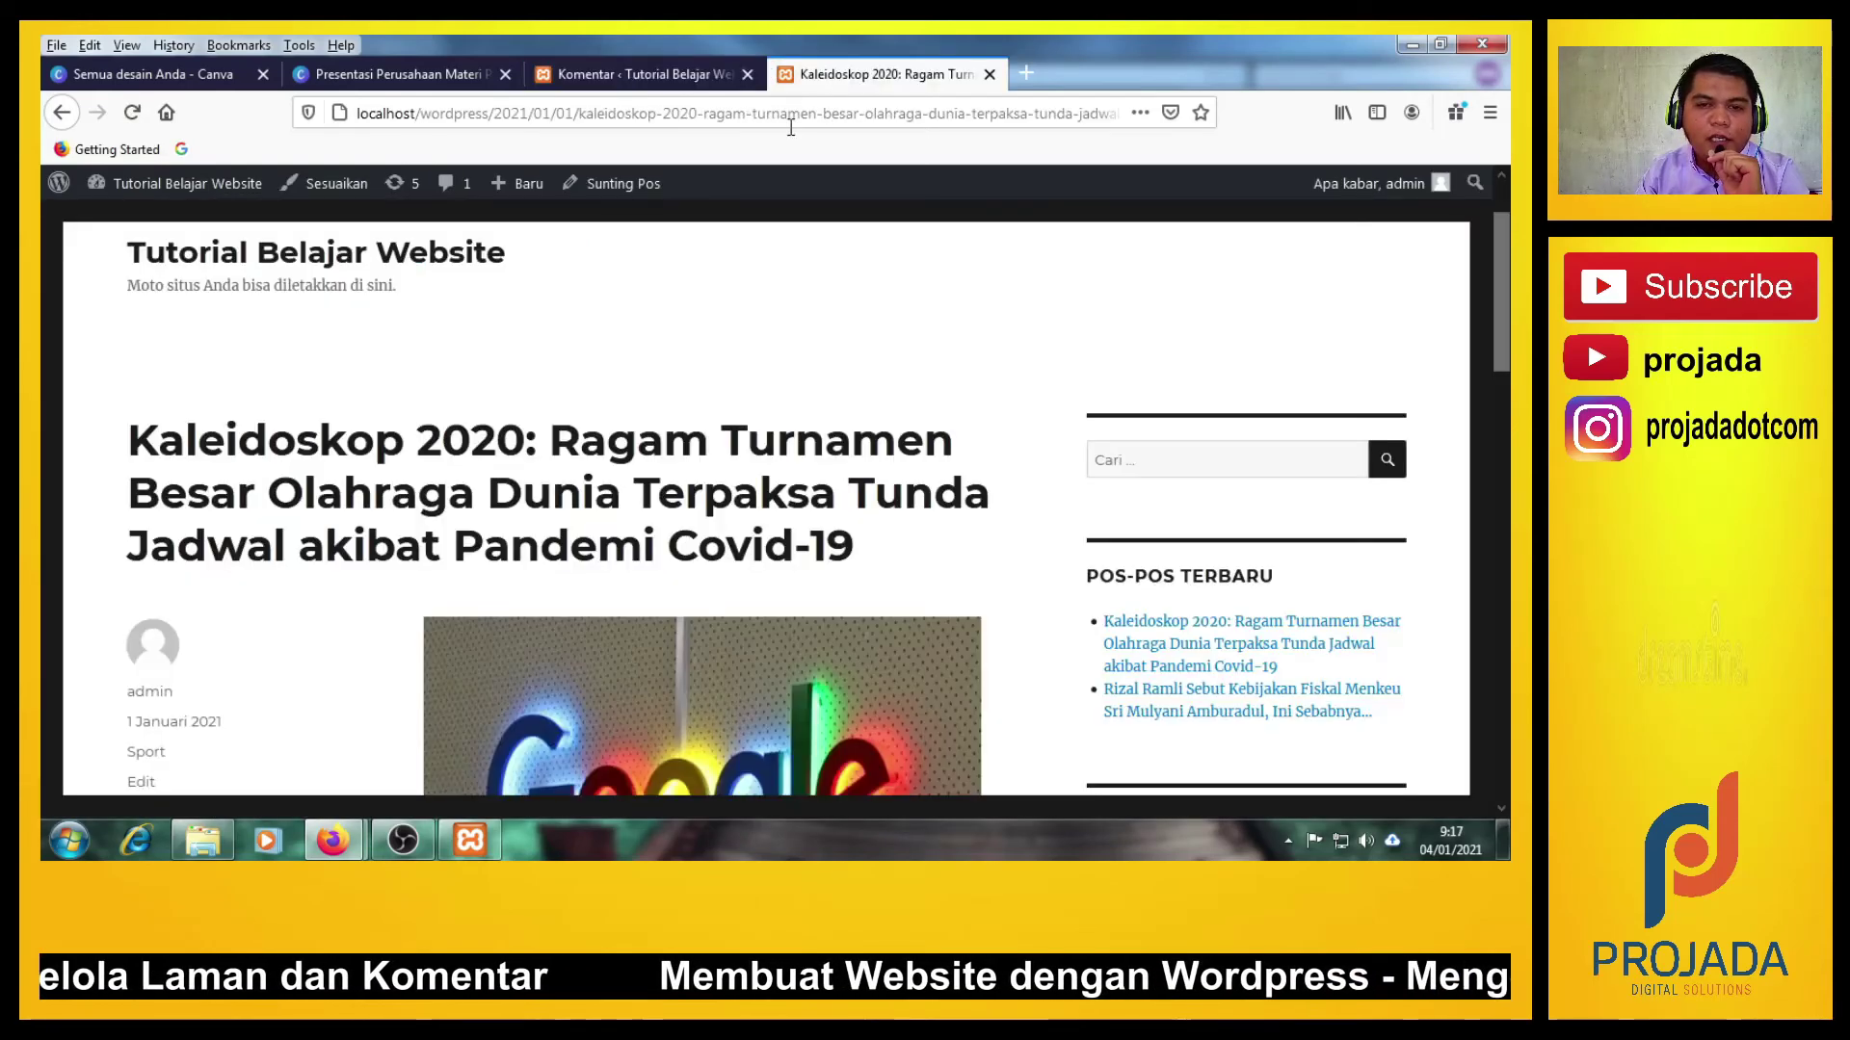
scroll(359, 438, down, 3)
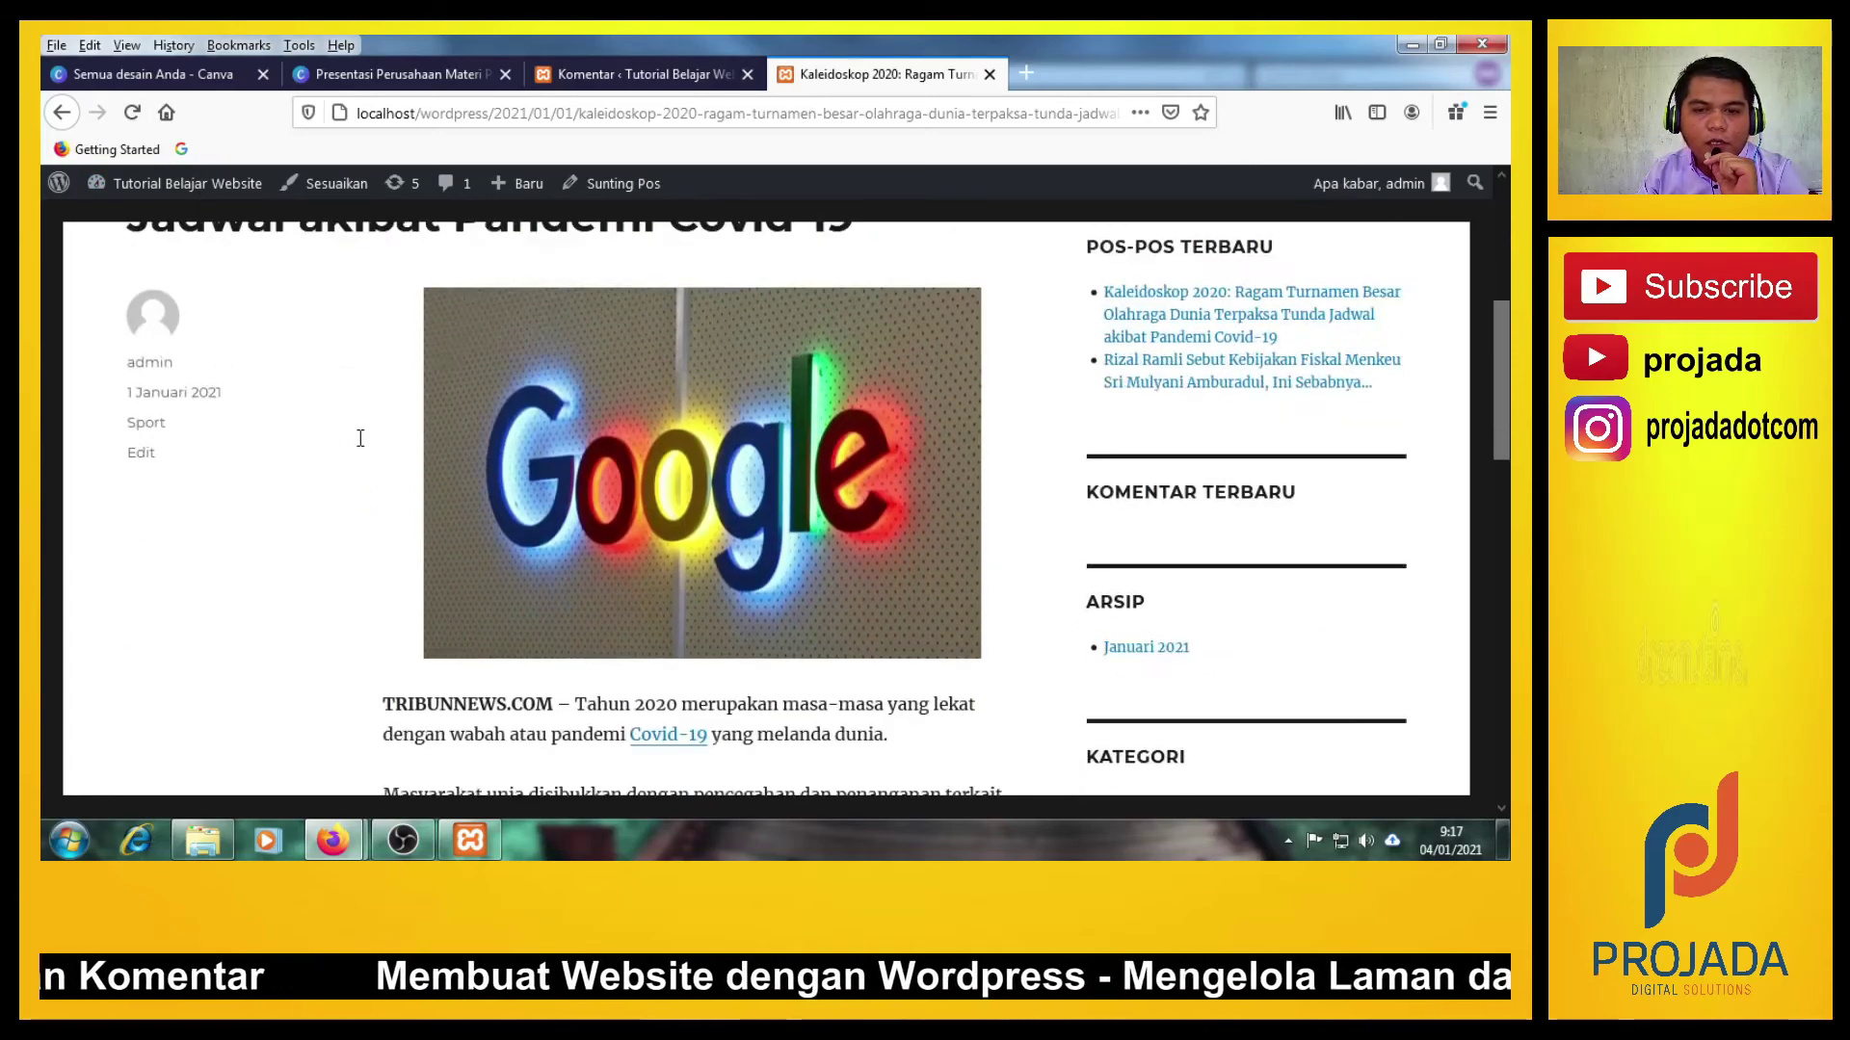
scroll(359, 438, up, 2)
scroll(358, 439, down, 5)
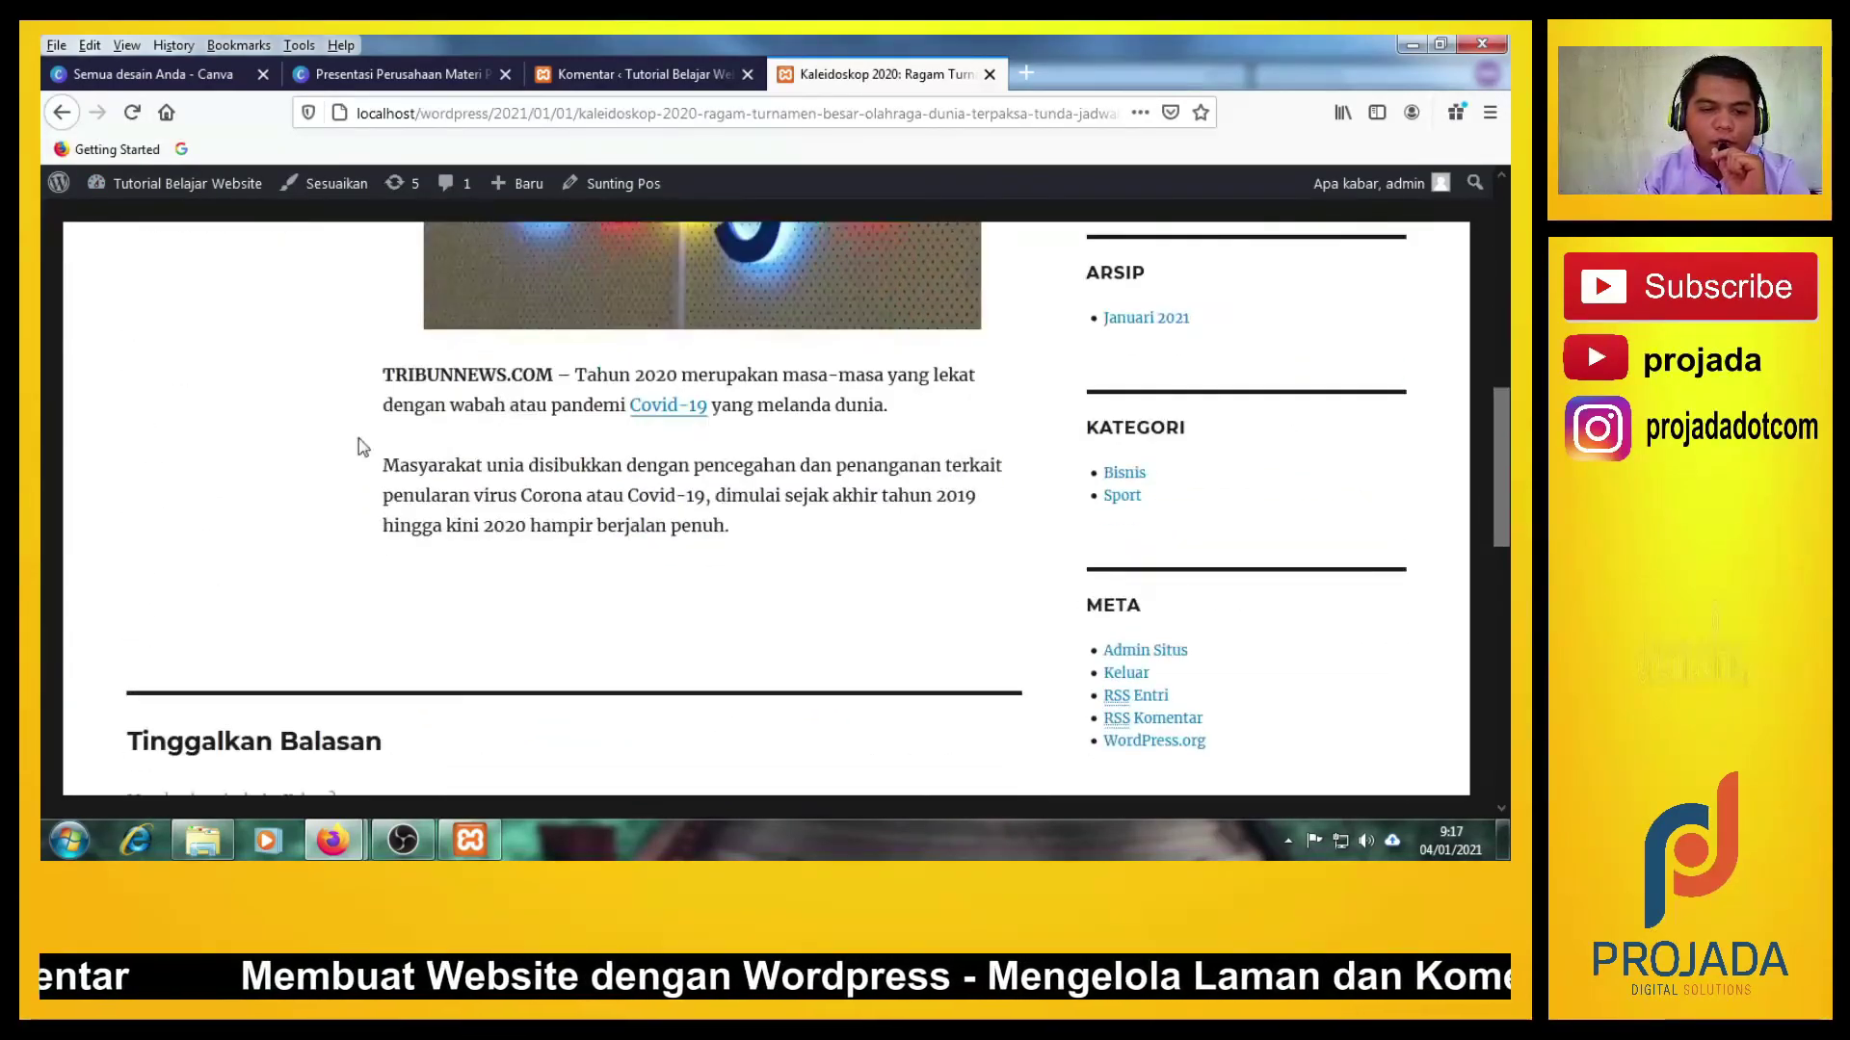
scroll(359, 438, up, 6)
scroll(359, 438, down, 10)
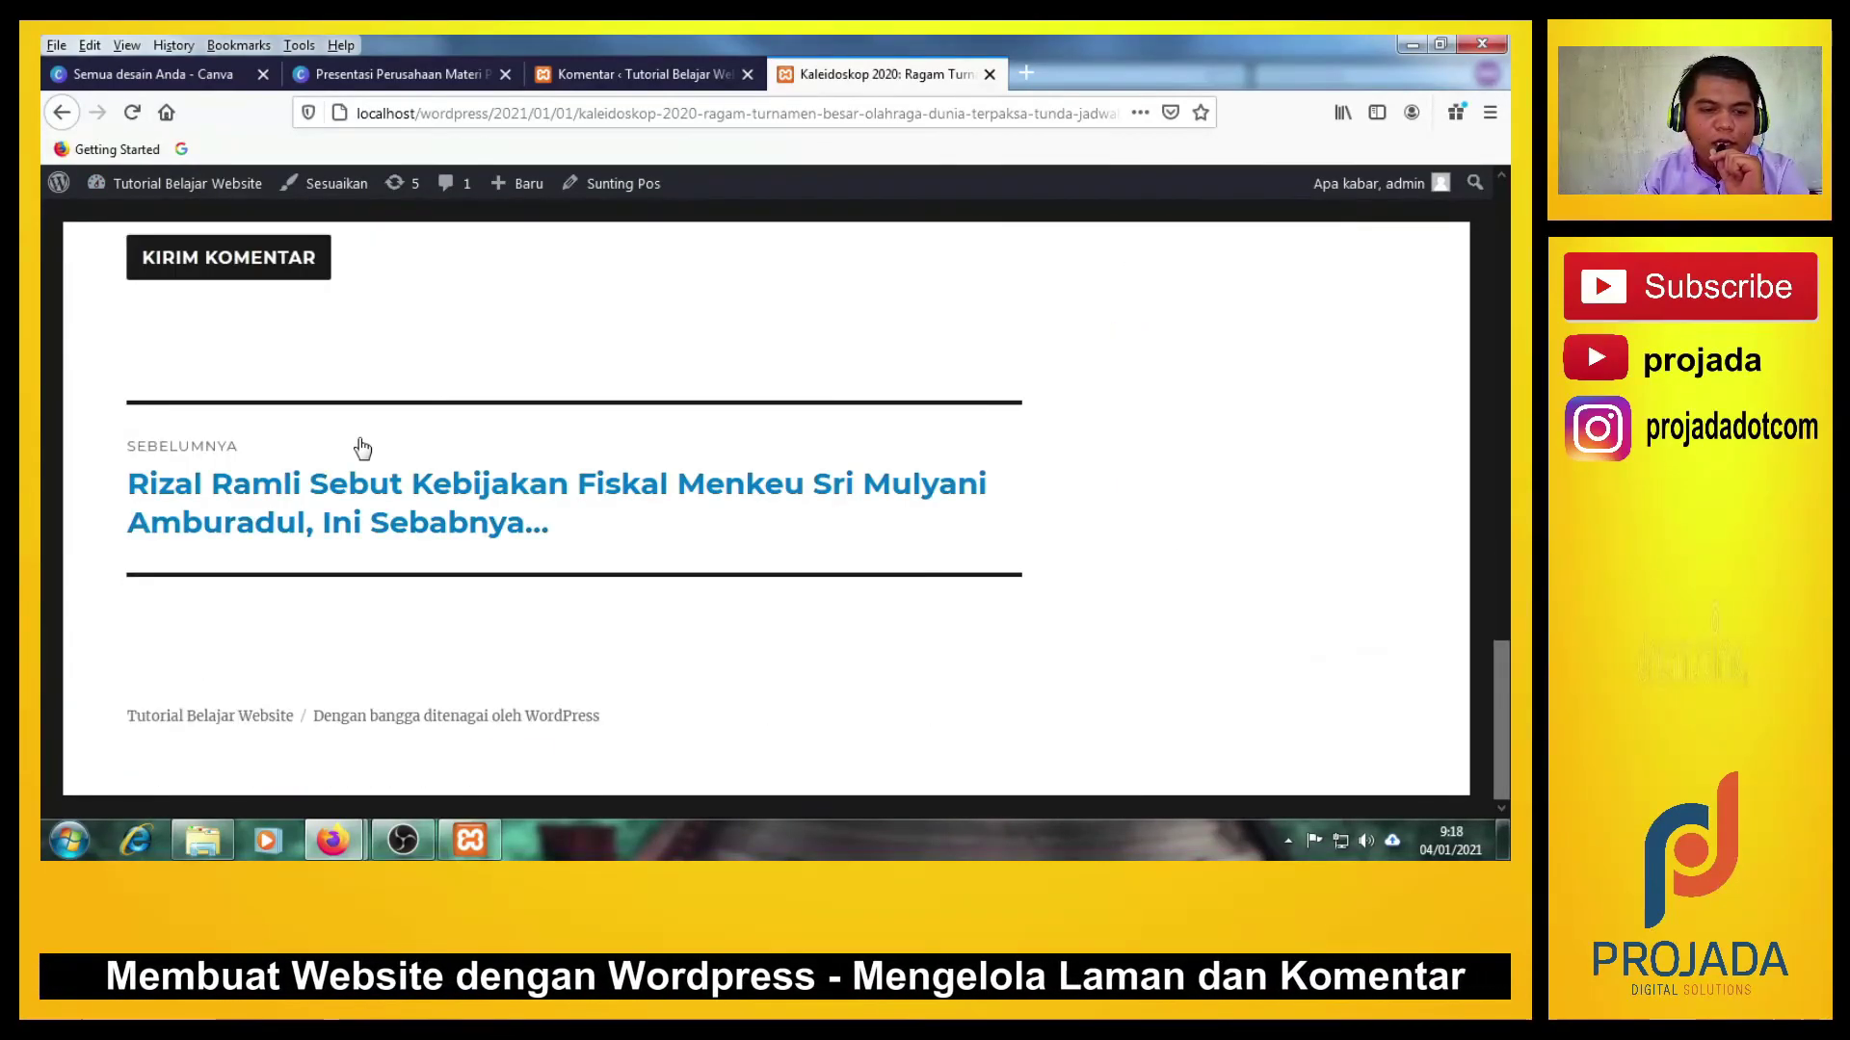
scroll(360, 438, up, 10)
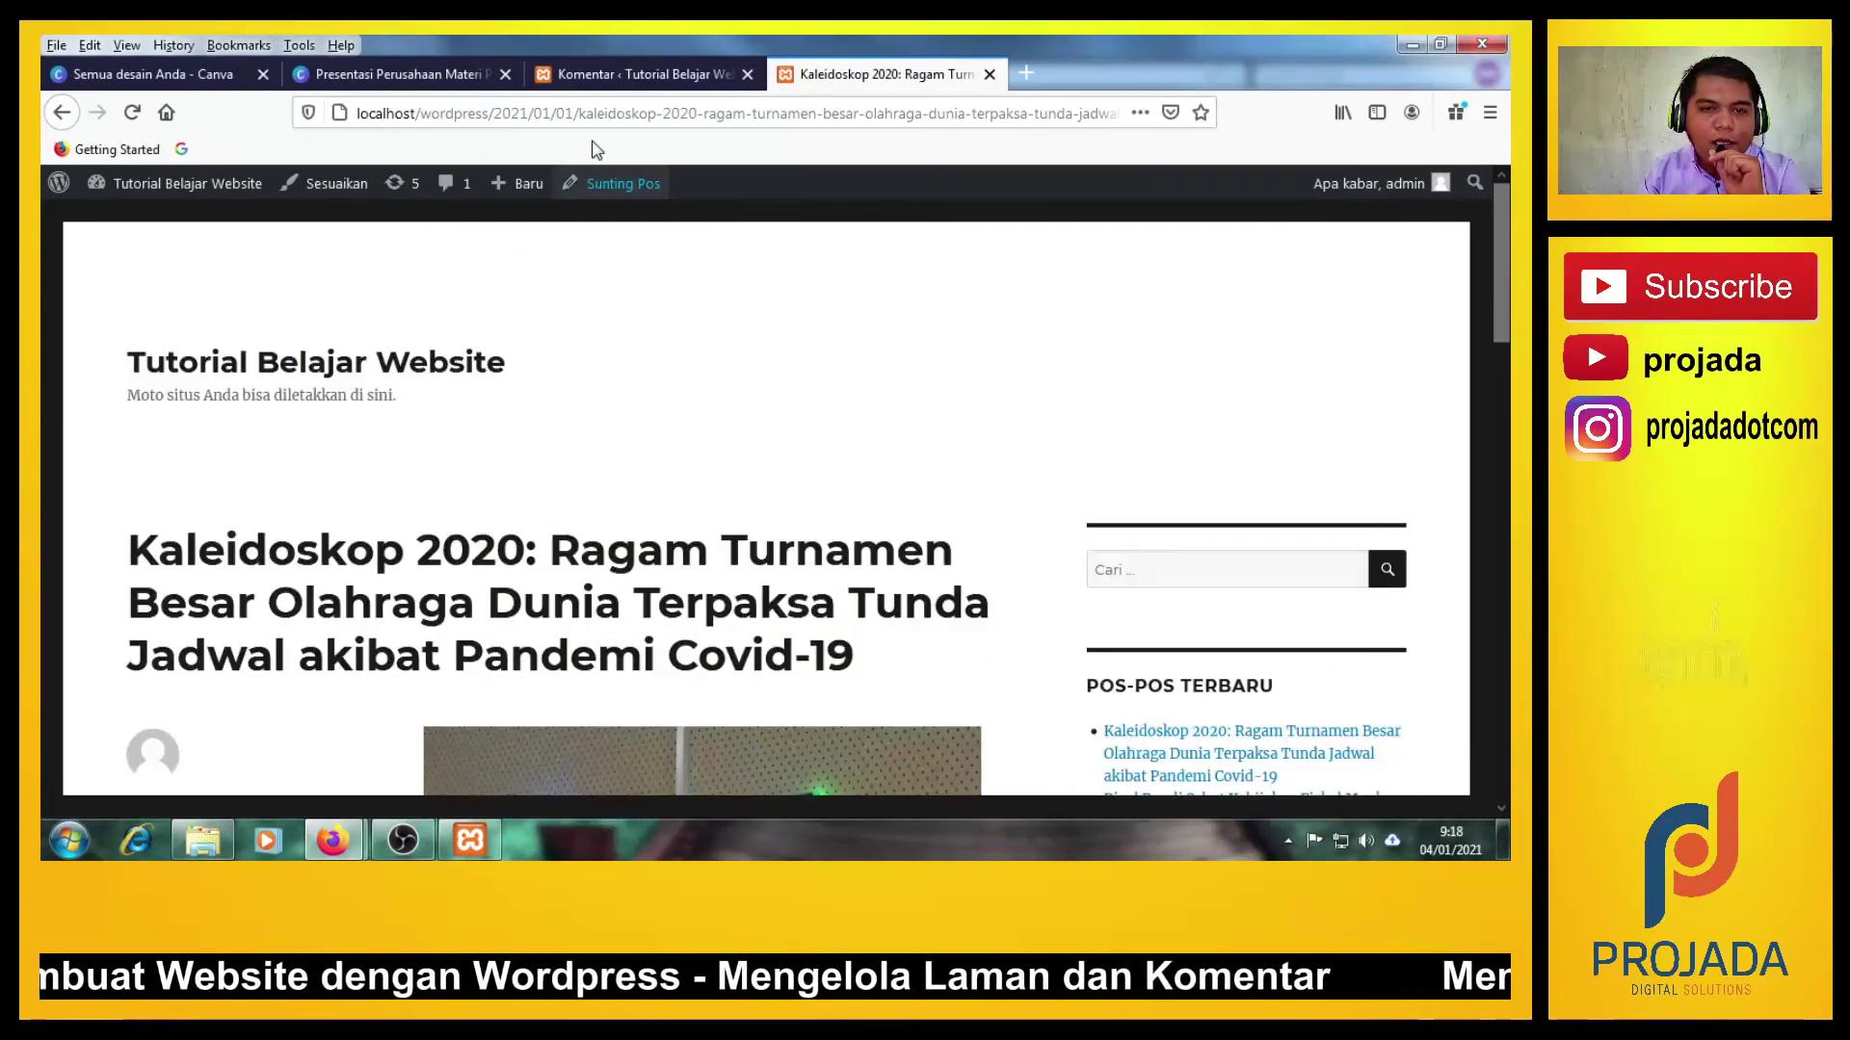
click(613, 81)
Reload the Kaleidoskop 2020 post and scroll down to the newly approved comment.
mouse_move(378, 567)
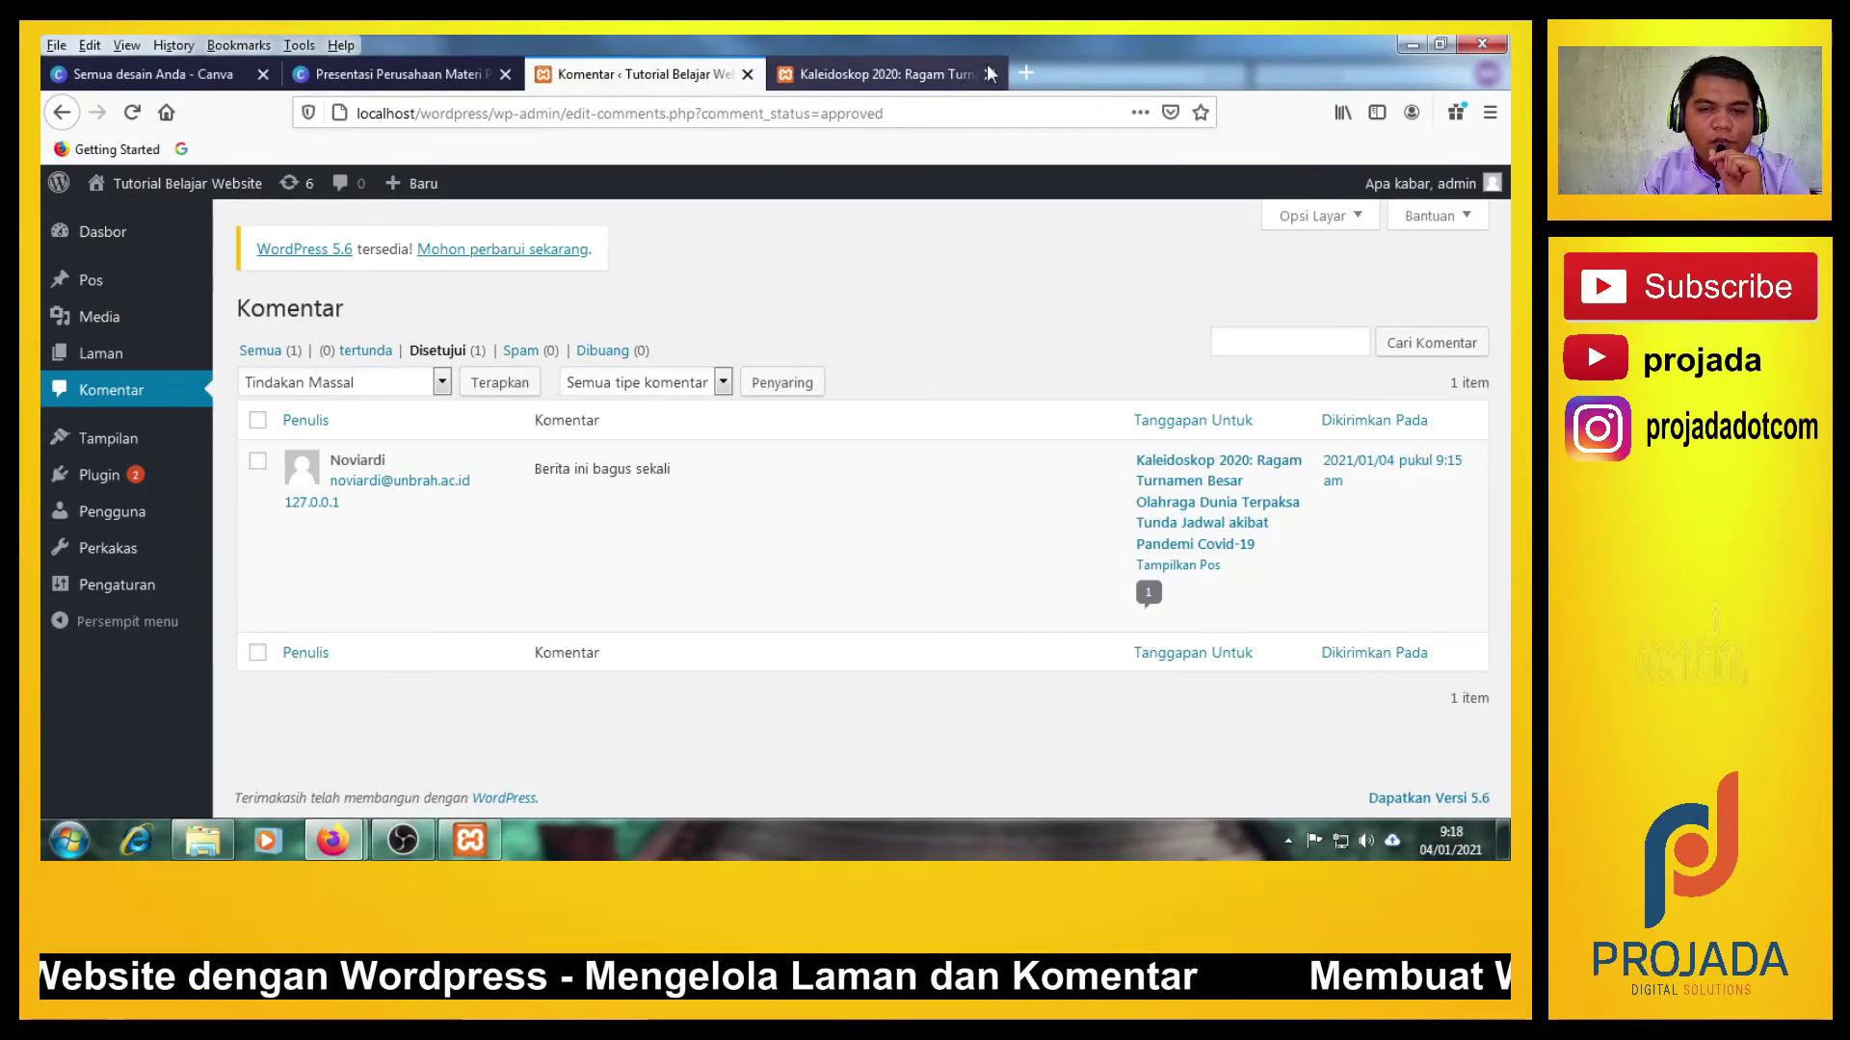
click(867, 74)
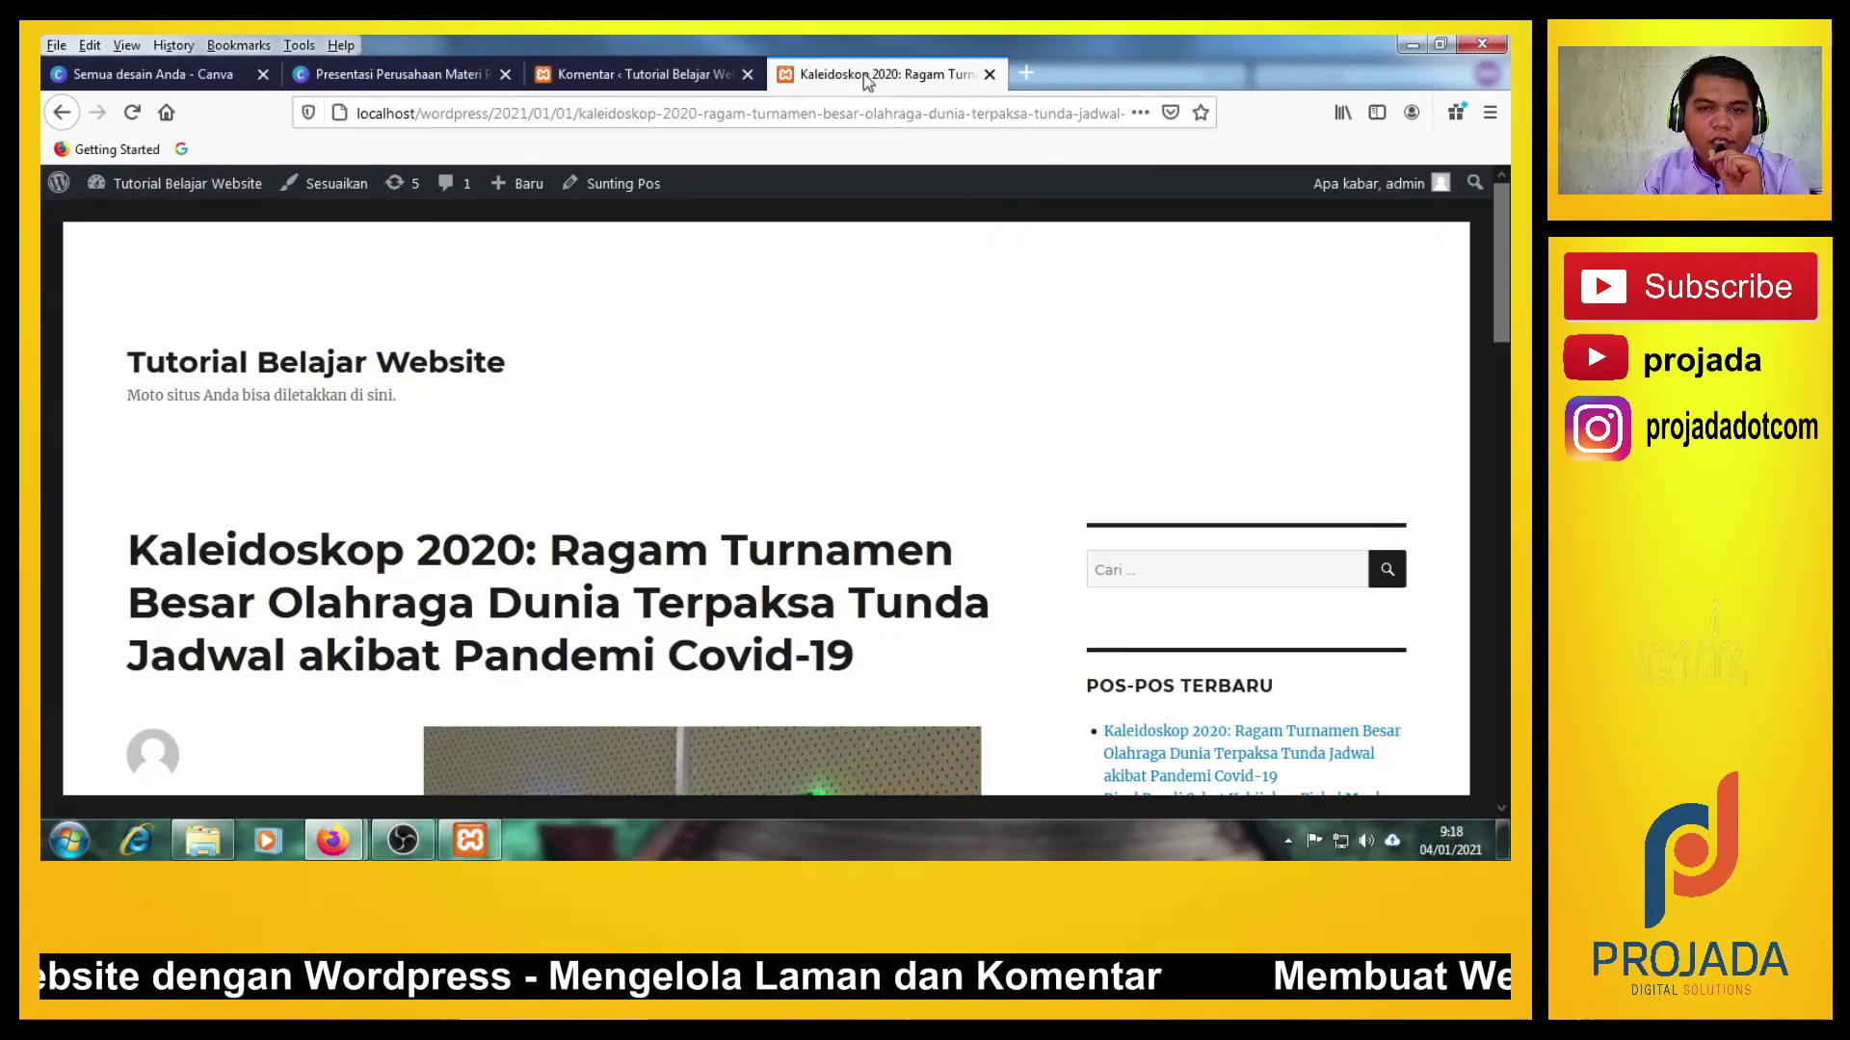
click(131, 114)
scroll(637, 414, down, 5)
scroll(637, 416, down, 10)
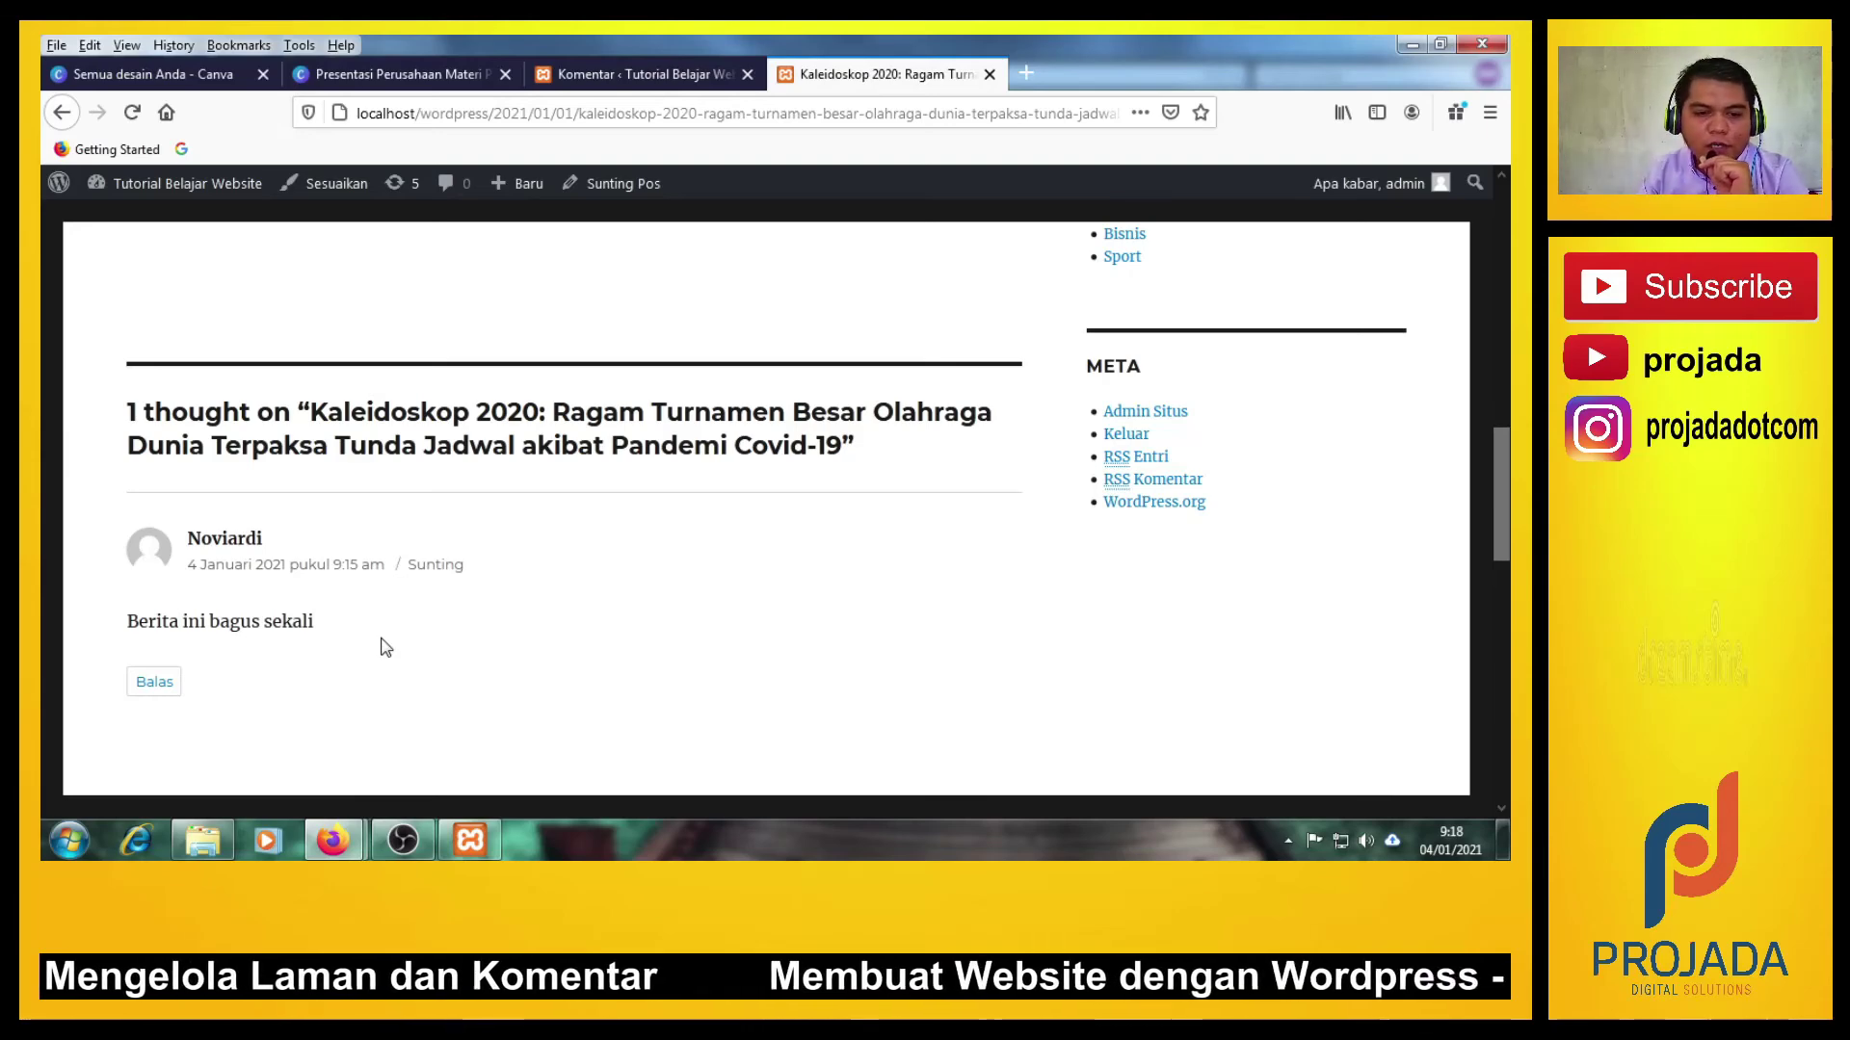
scroll(426, 621, down, 2)
scroll(426, 621, up, 10)
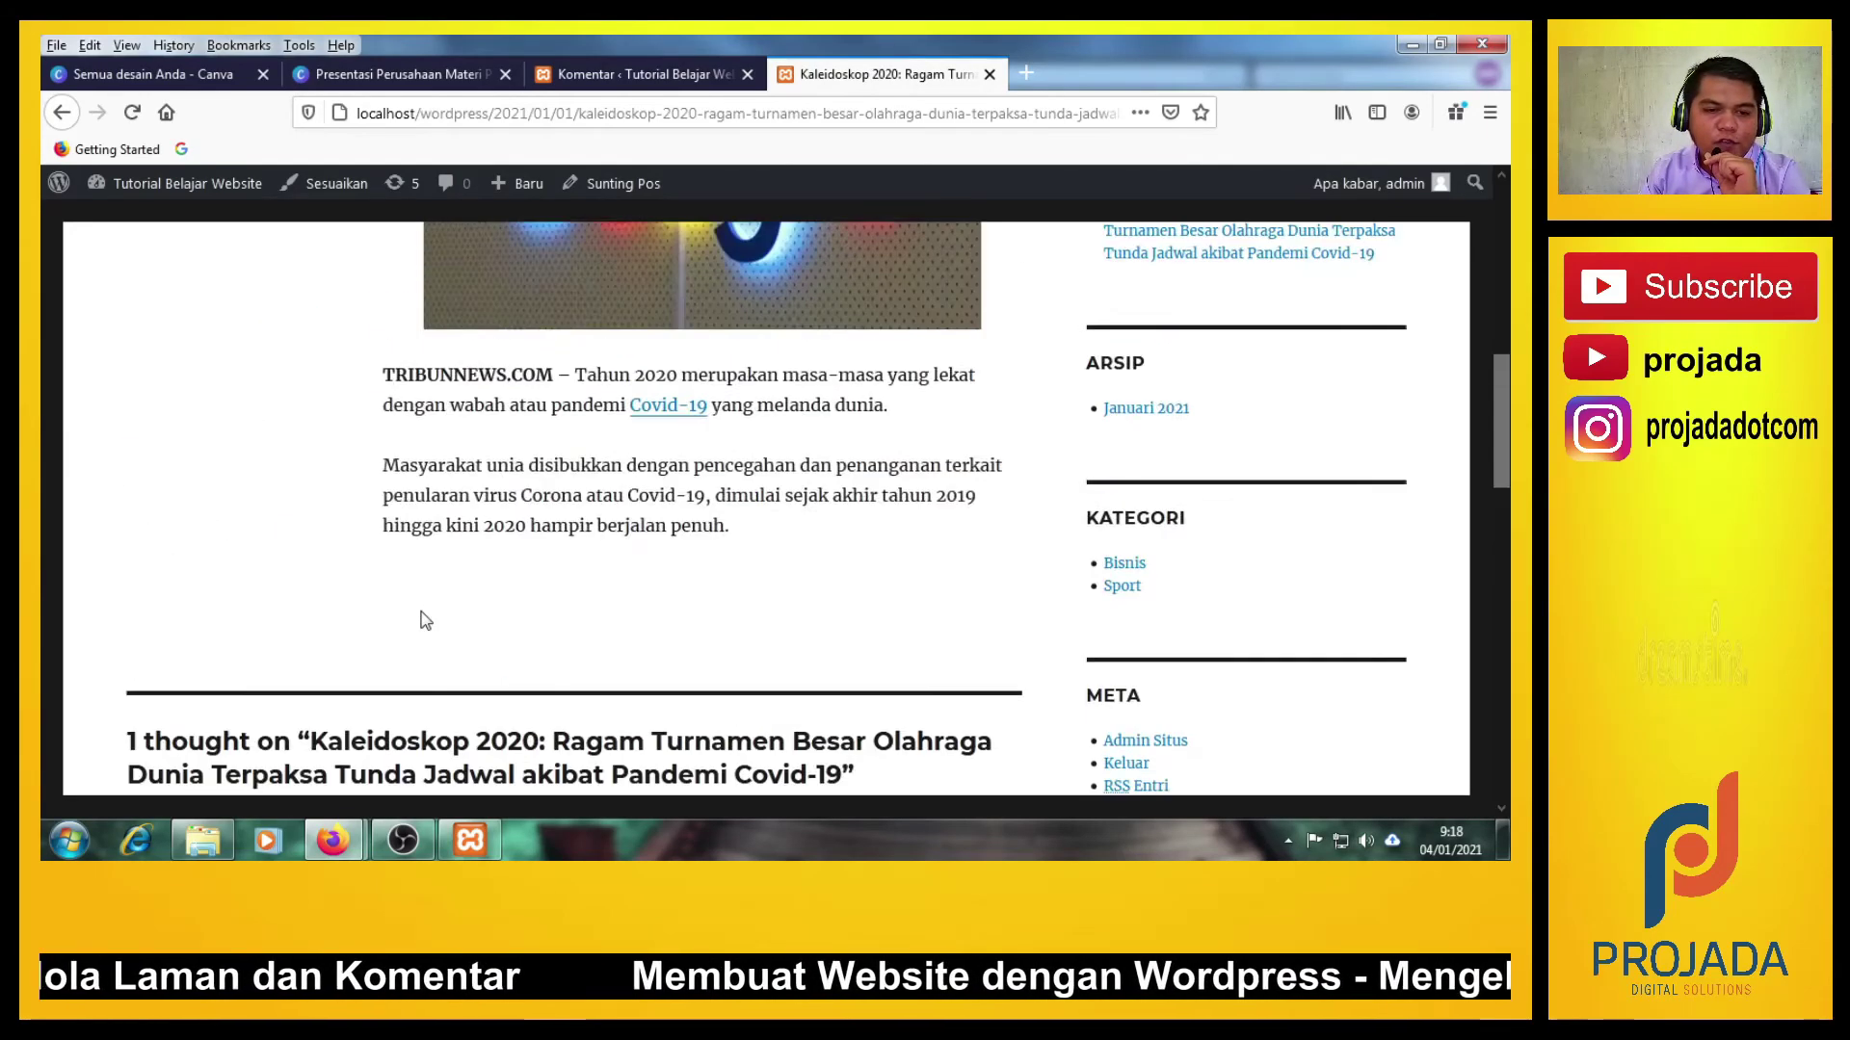
scroll(358, 433, down, 12)
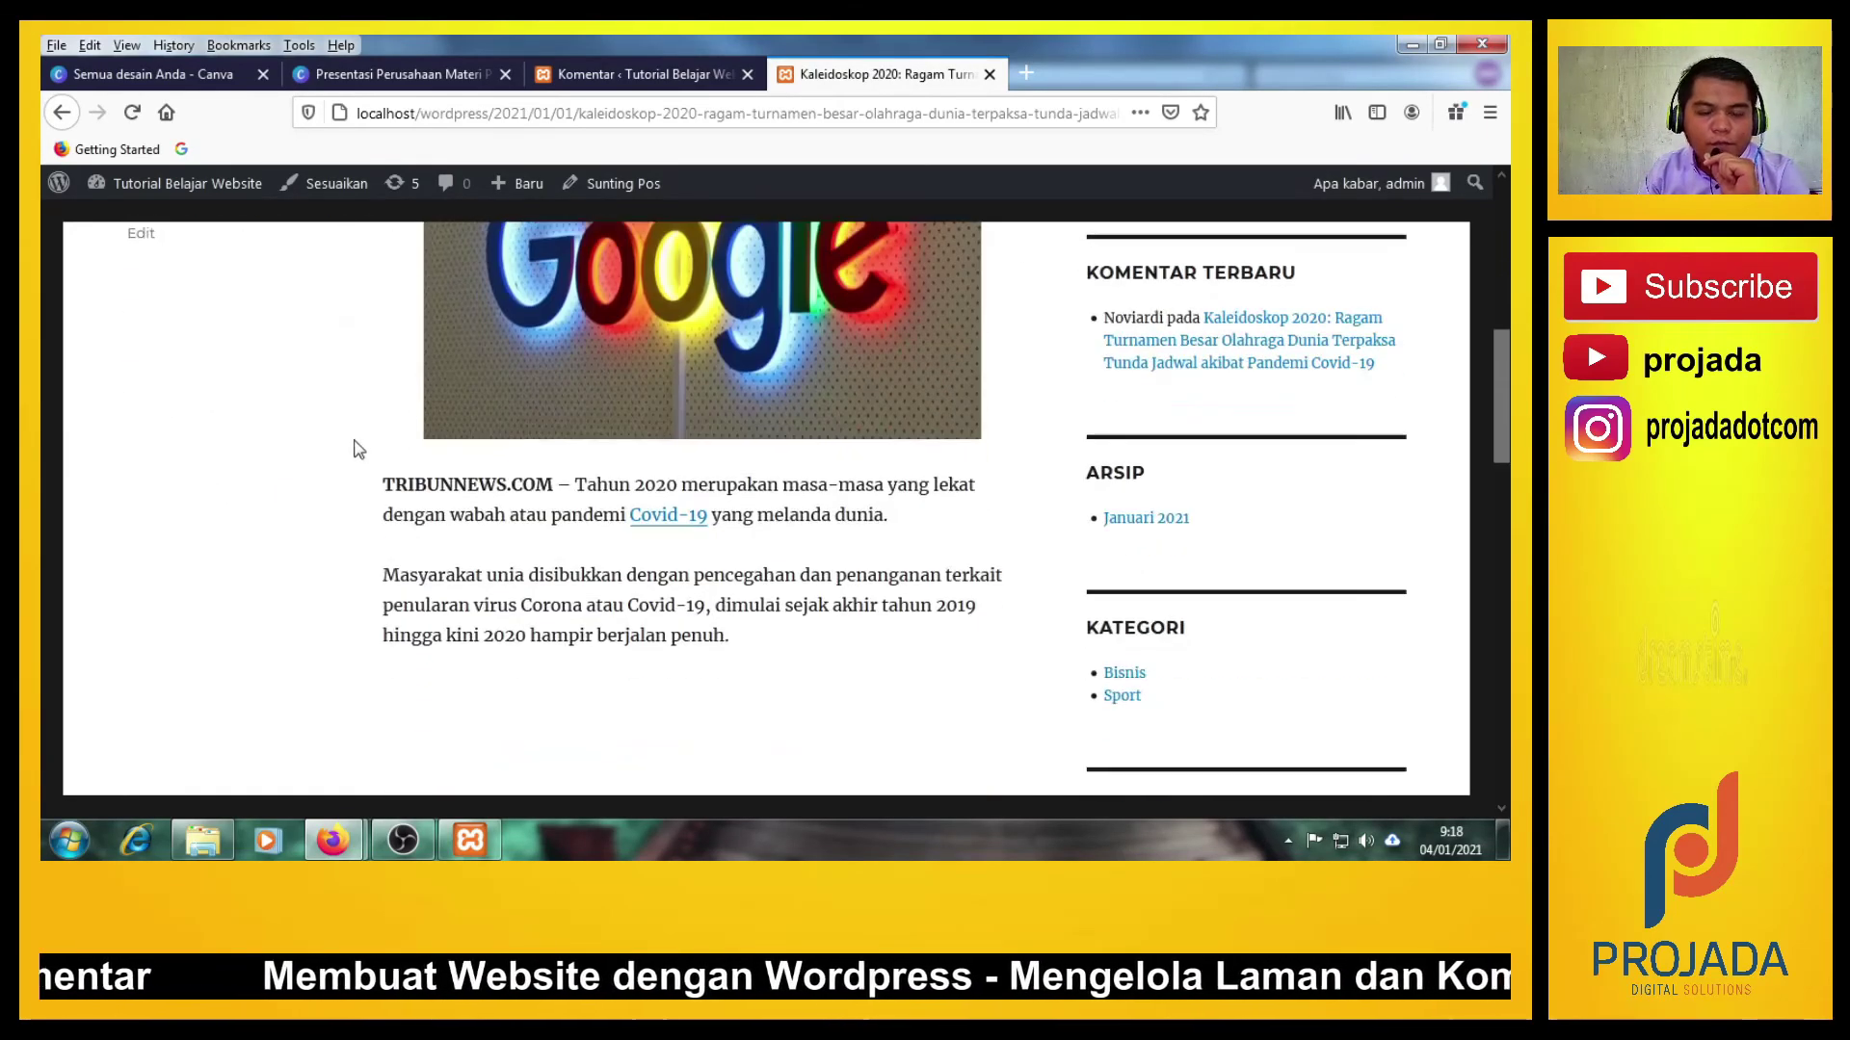
scroll(345, 481, down, 1)
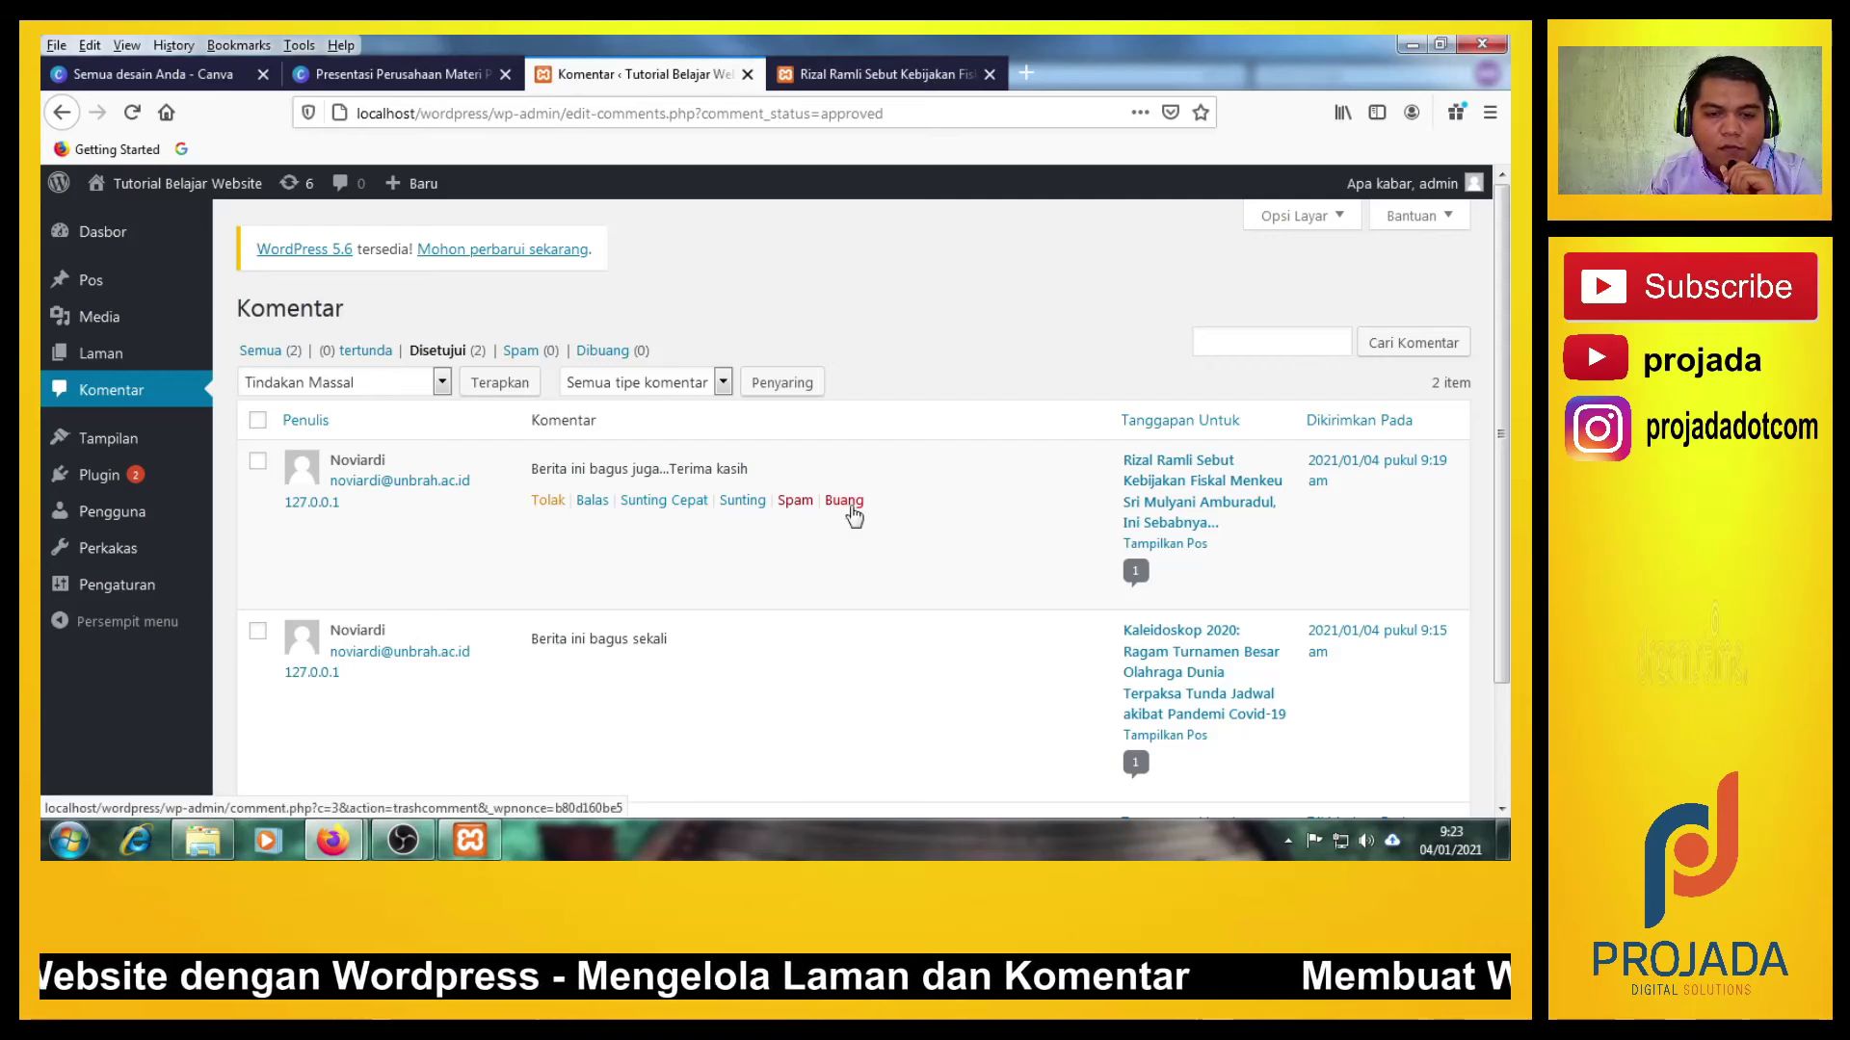
Mark 'Berita ini bagus juga...Terima kasih' on the Rizal Ramli post as spam and view the Spam list.
click(794, 501)
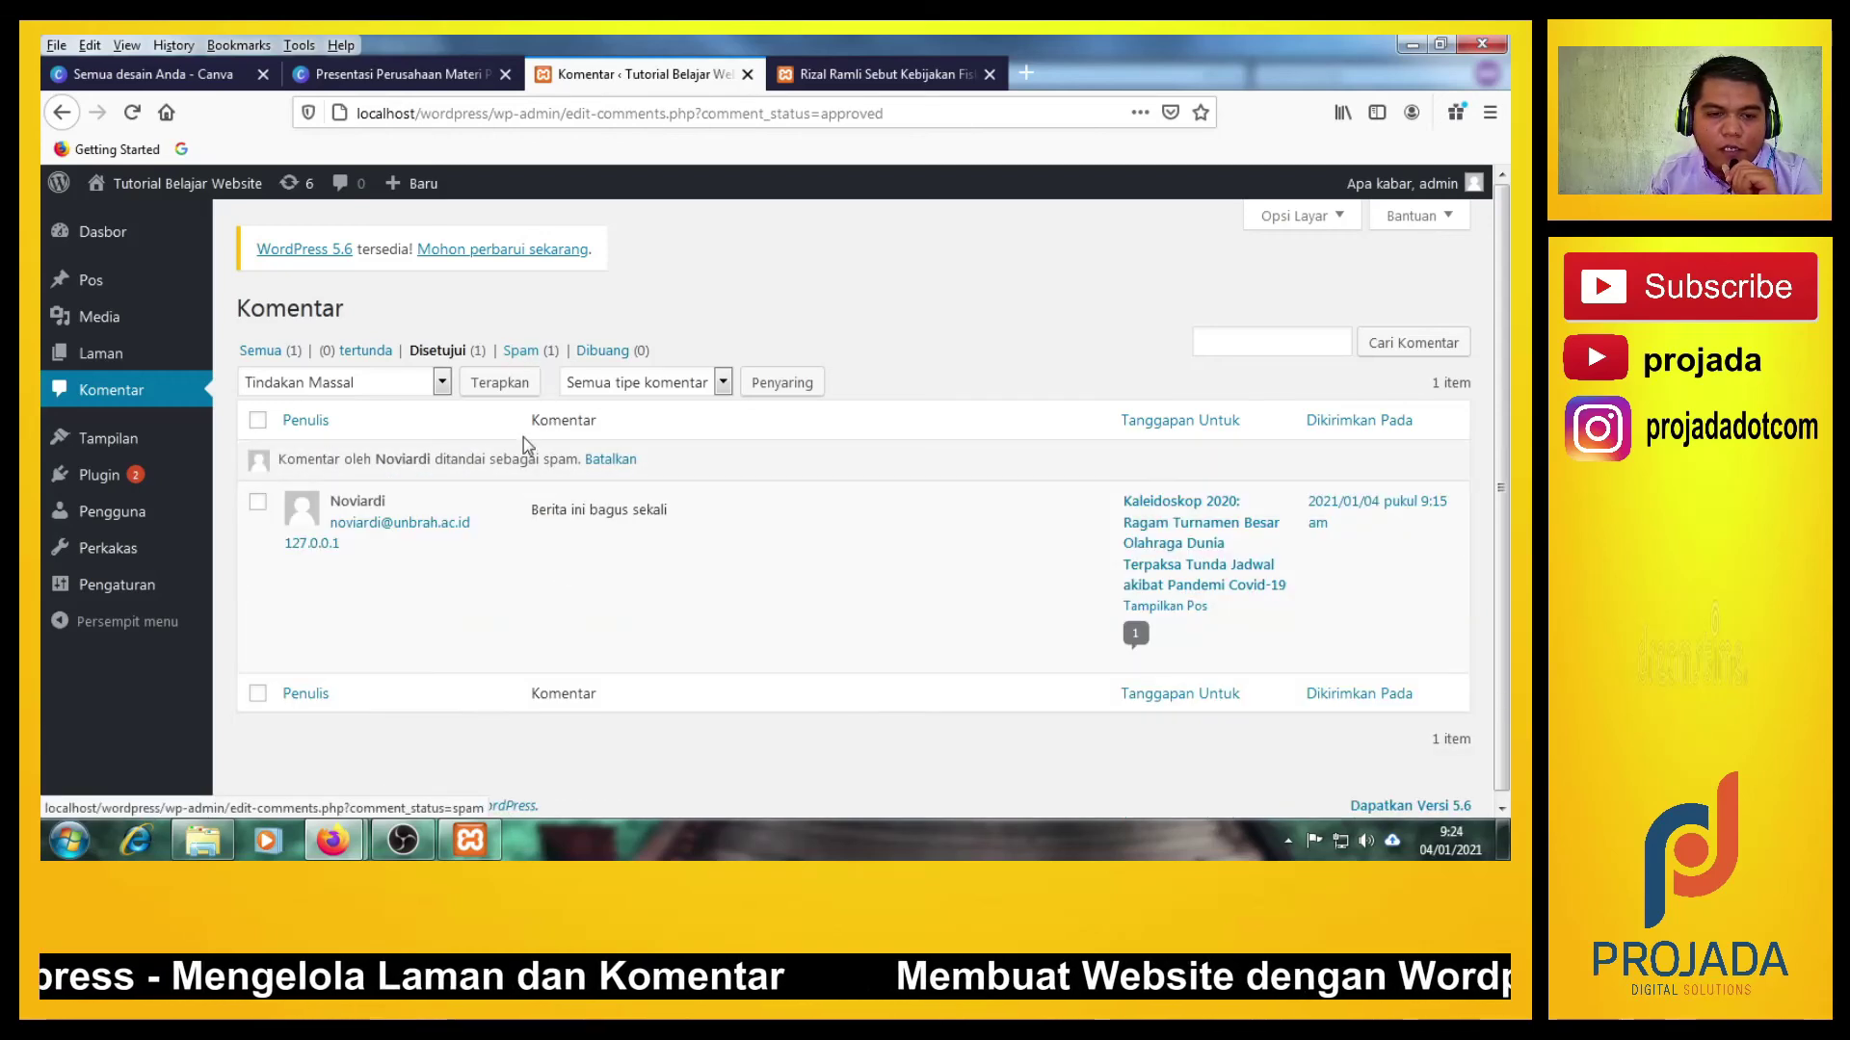
click(518, 352)
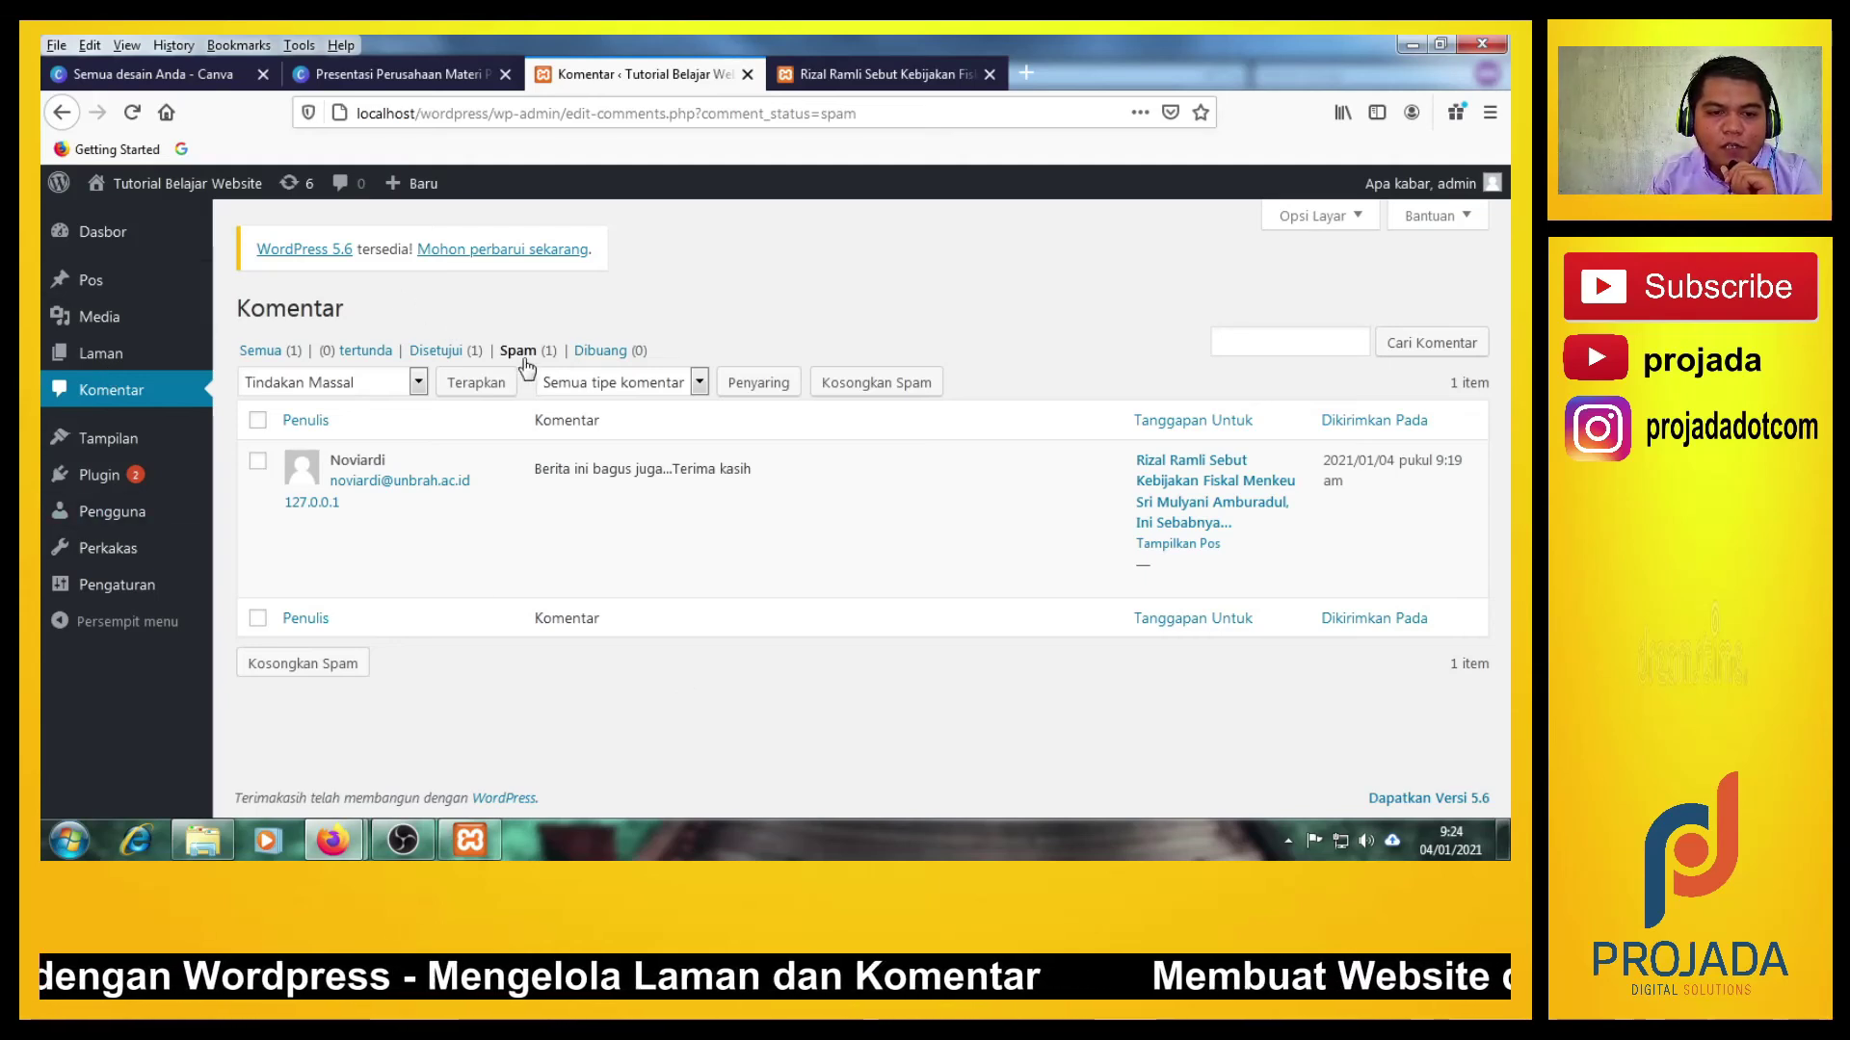
Restore the spammed comment with Bukan Spam and show the Disetujui list.
mouse_move(520, 466)
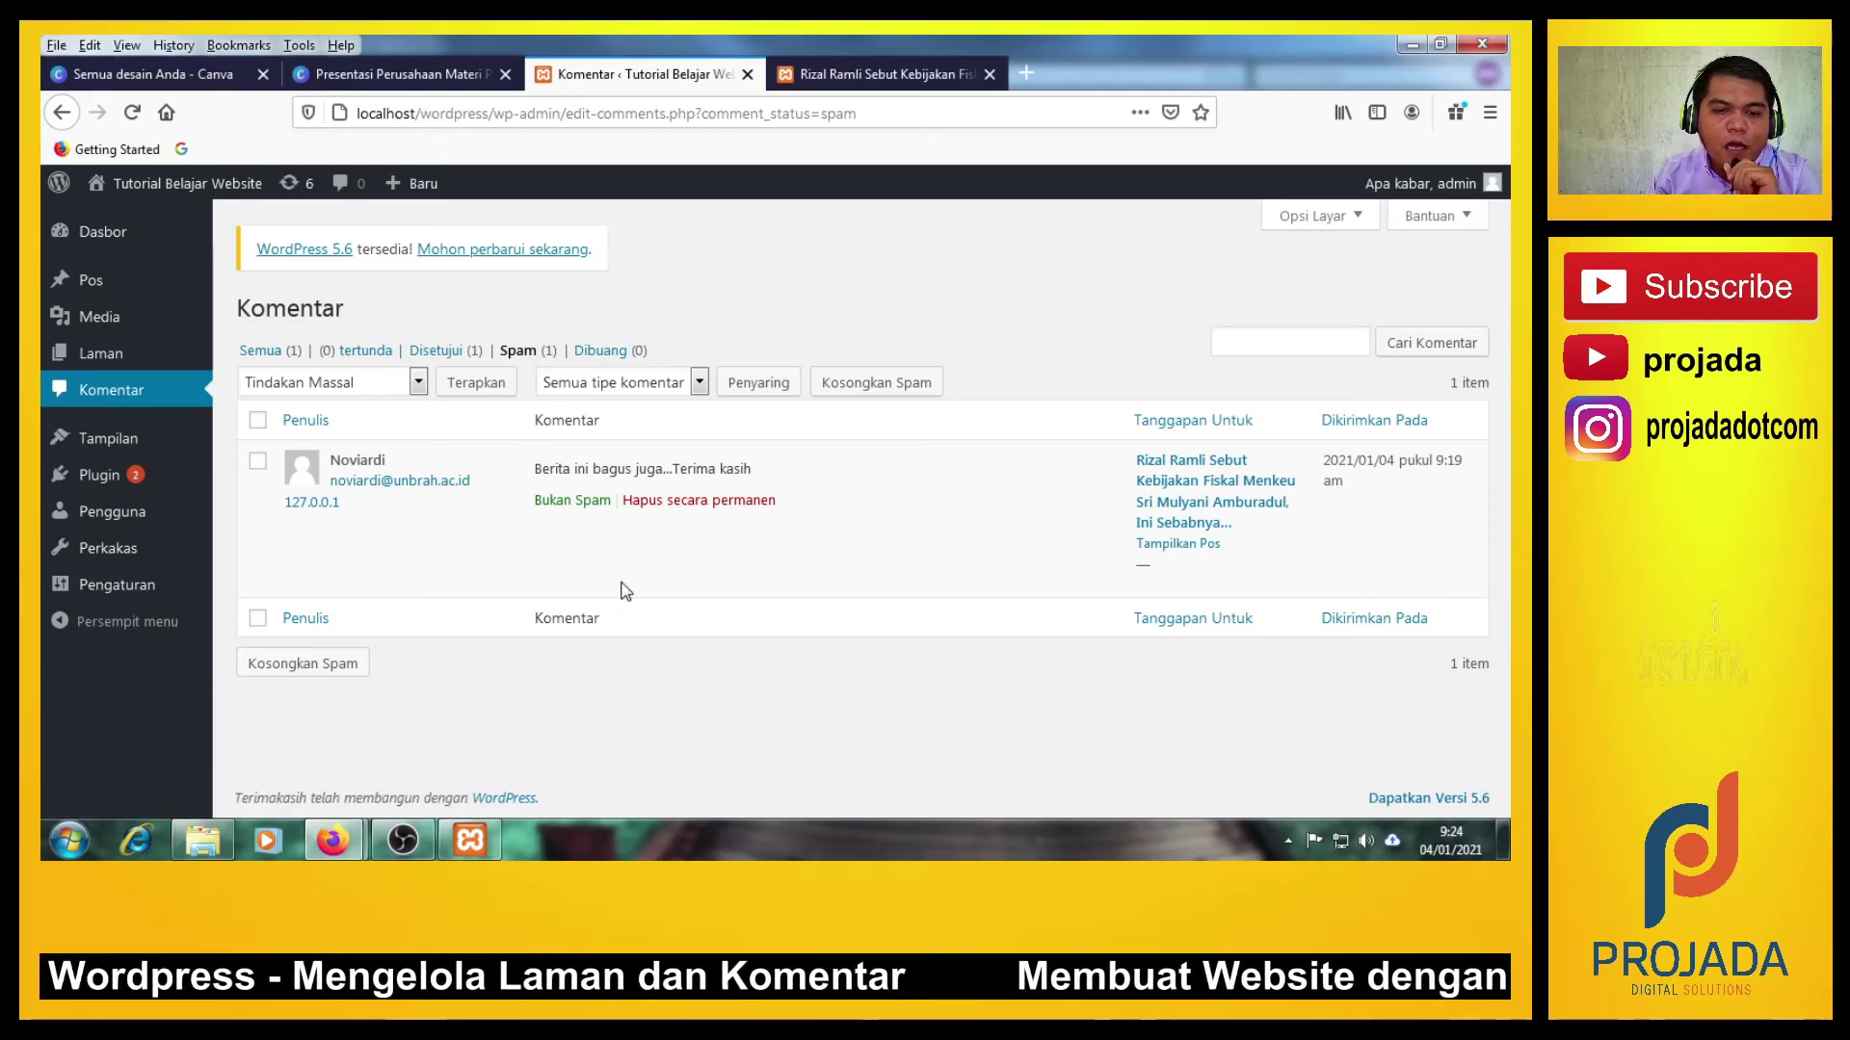
click(515, 354)
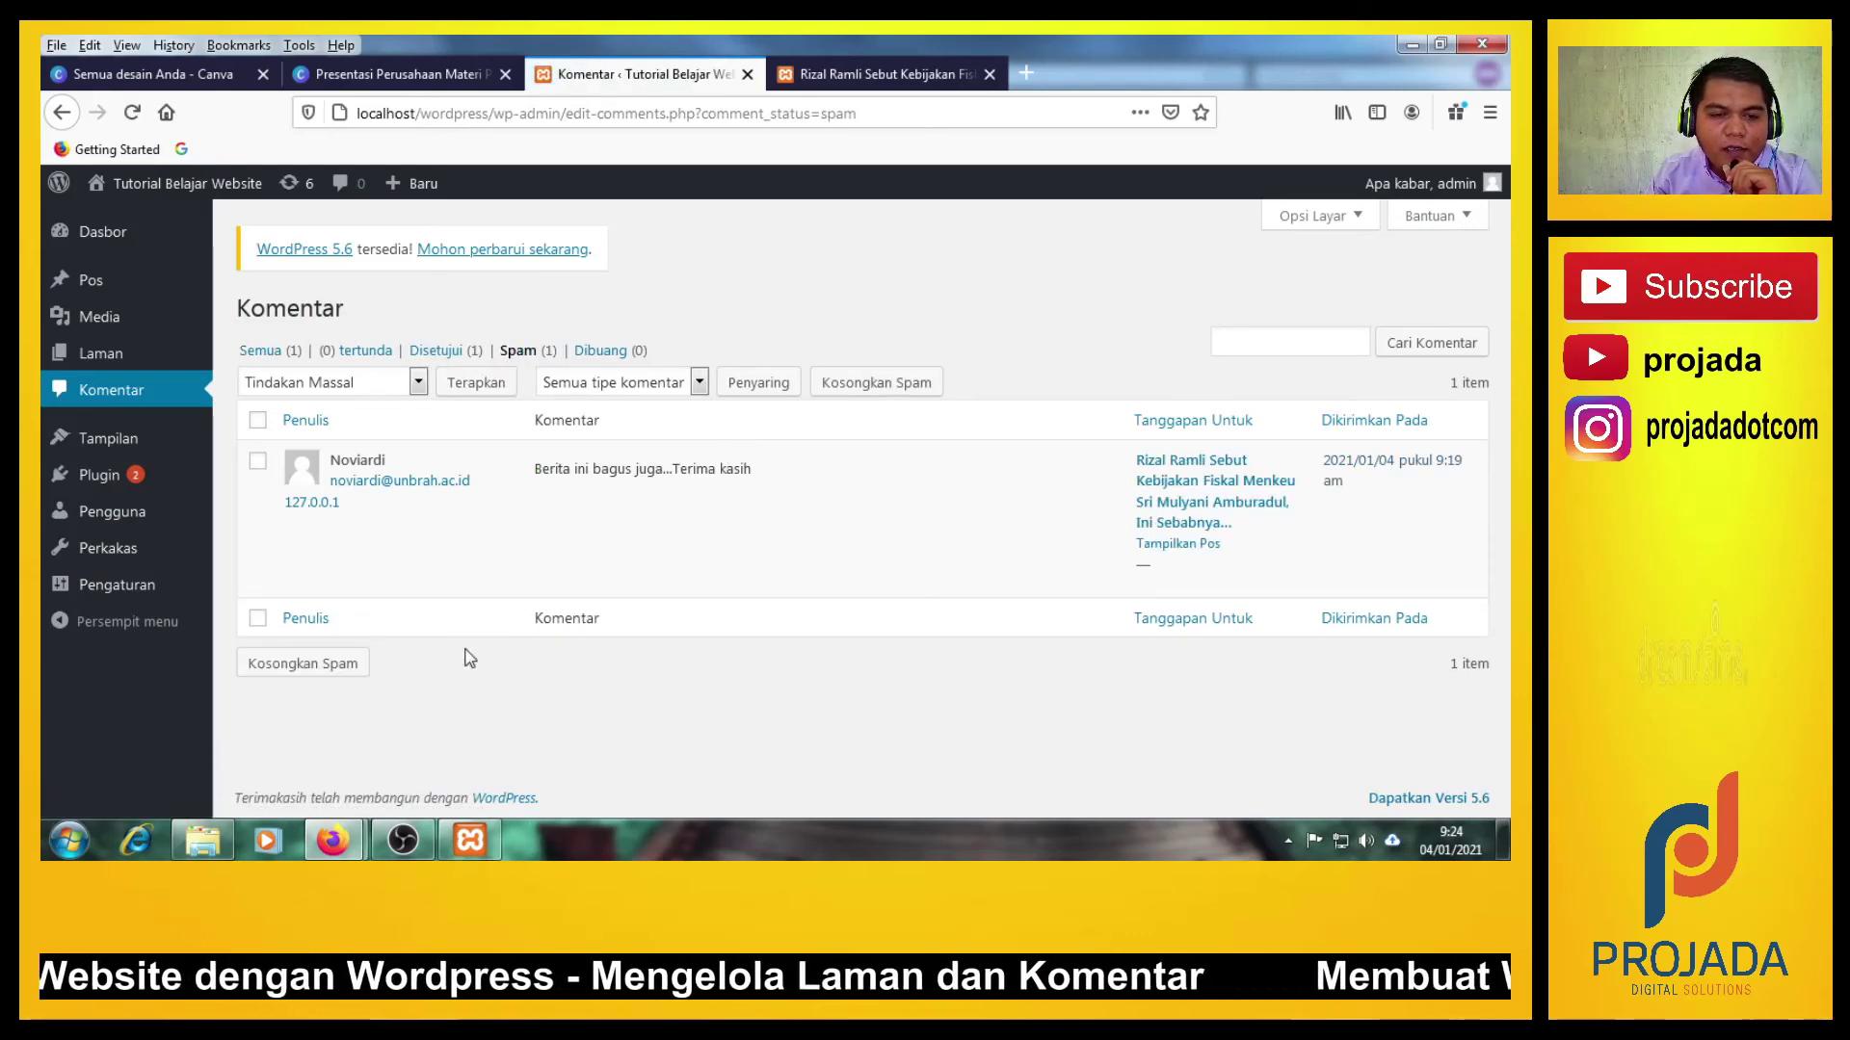
mouse_move(439, 501)
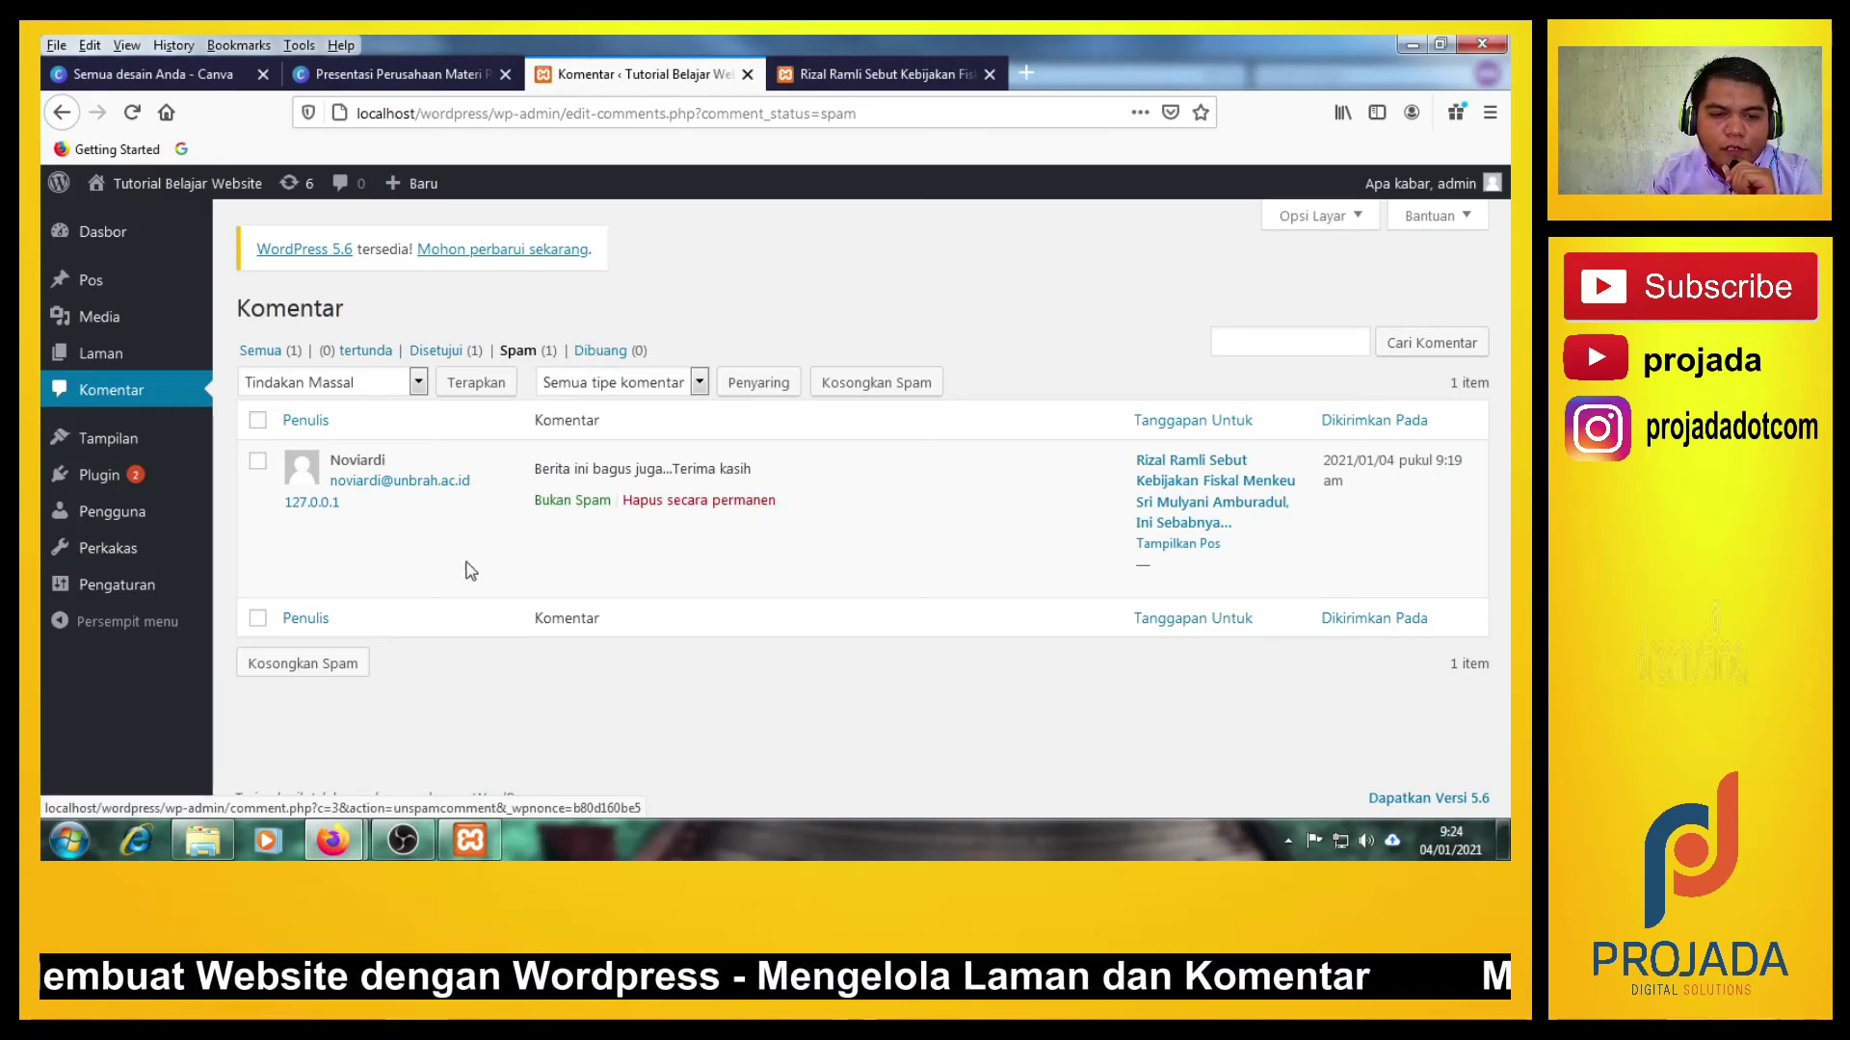
click(563, 509)
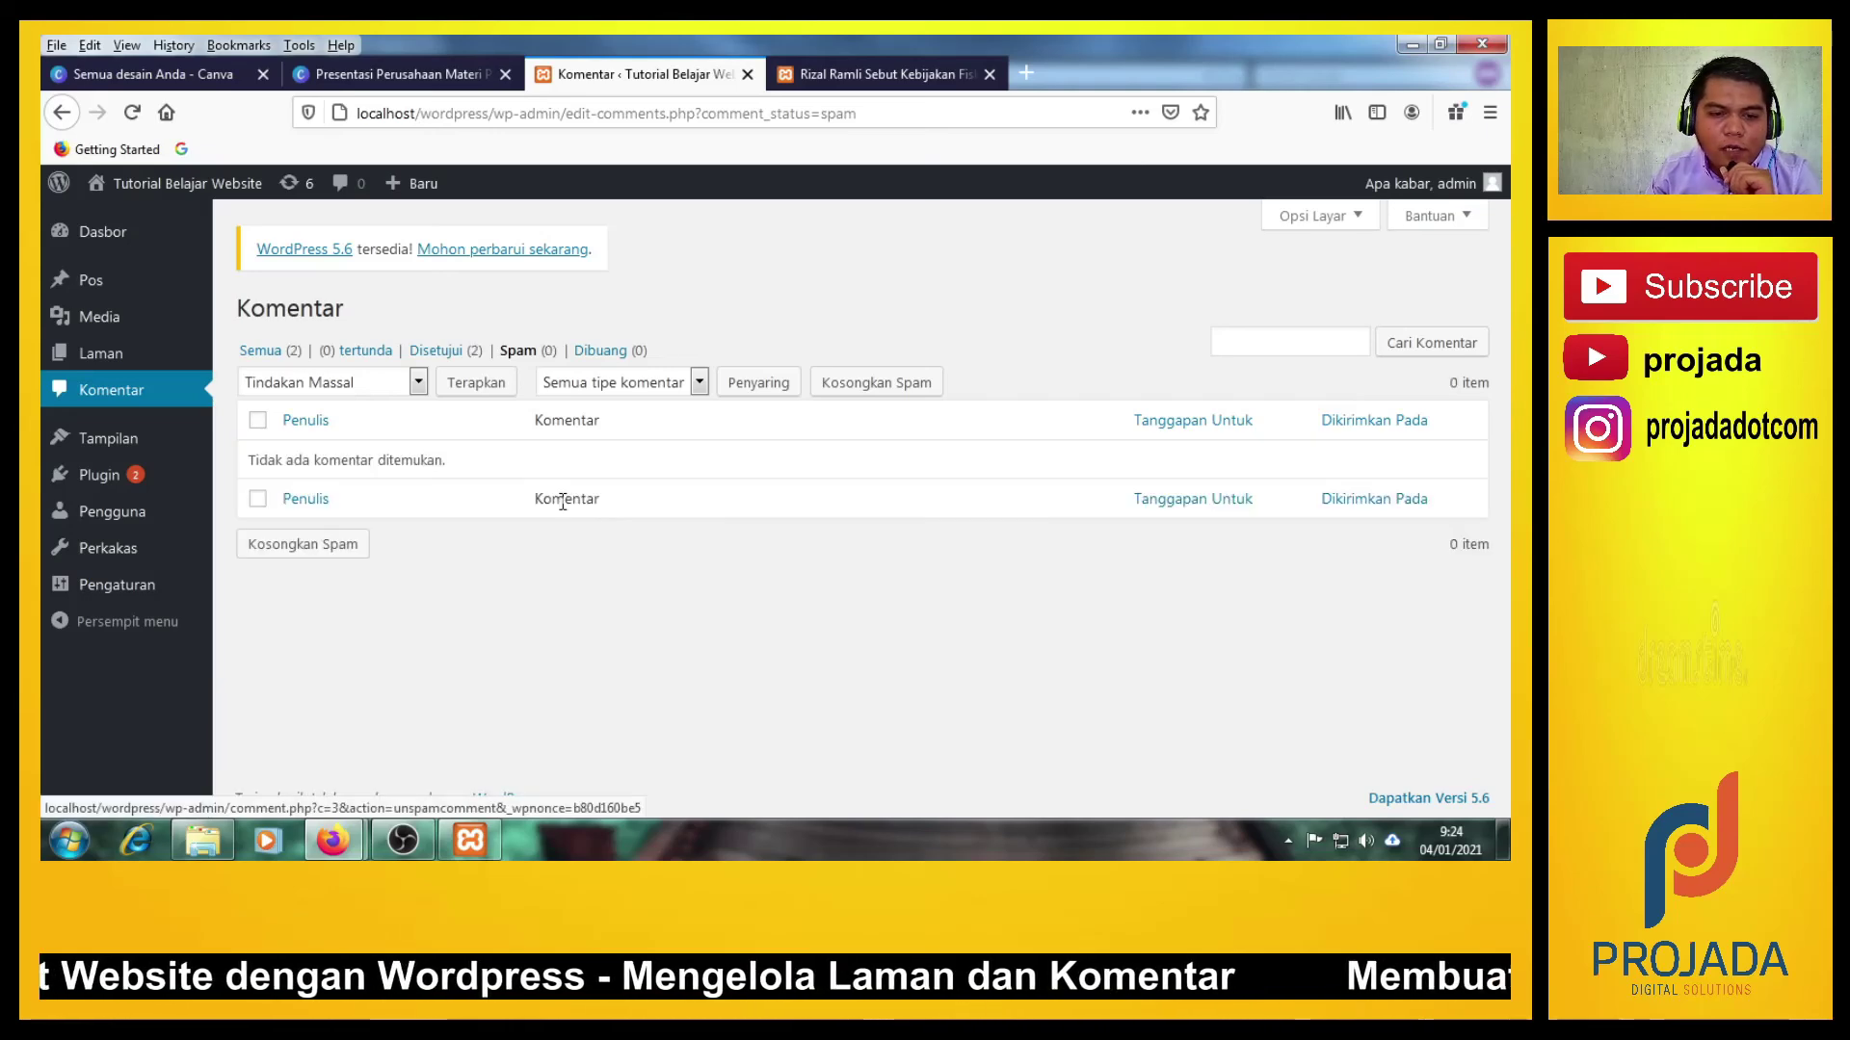
click(451, 357)
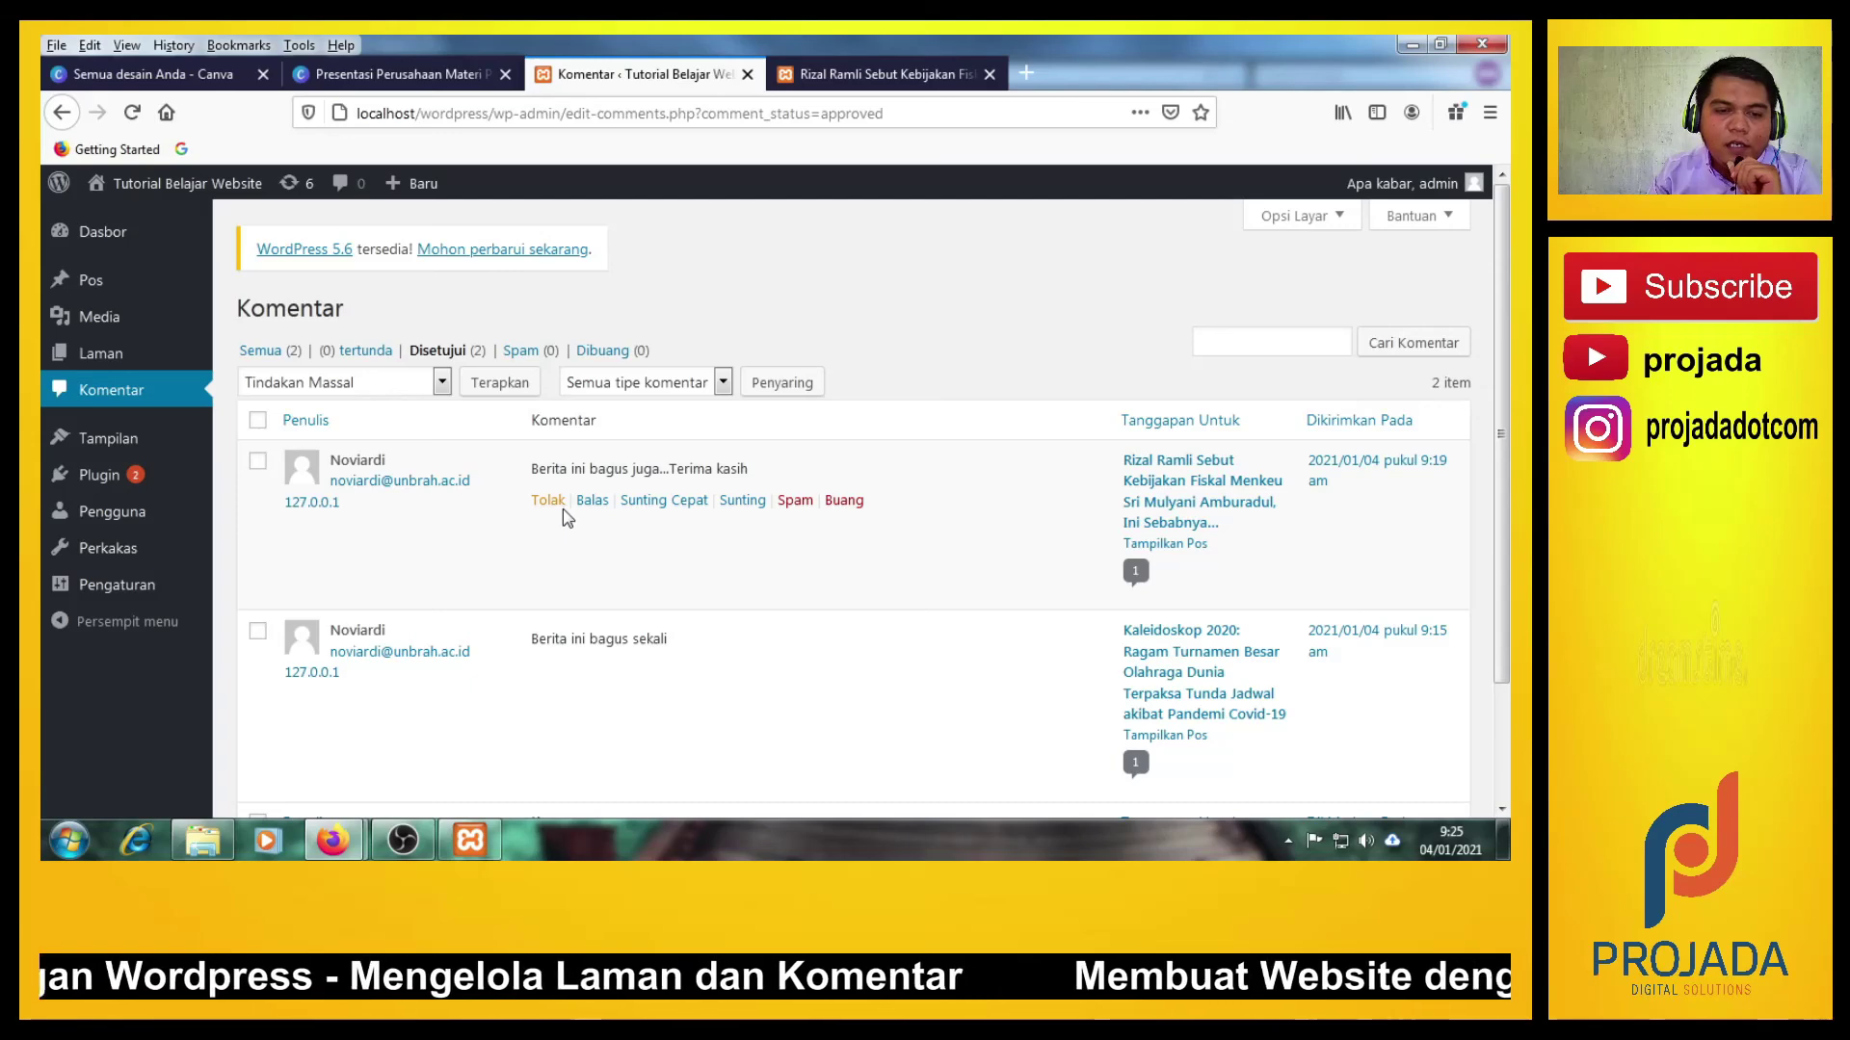
Confirm the comment now appears on the live Rizal Ramli post.
drag(531, 469, 554, 470)
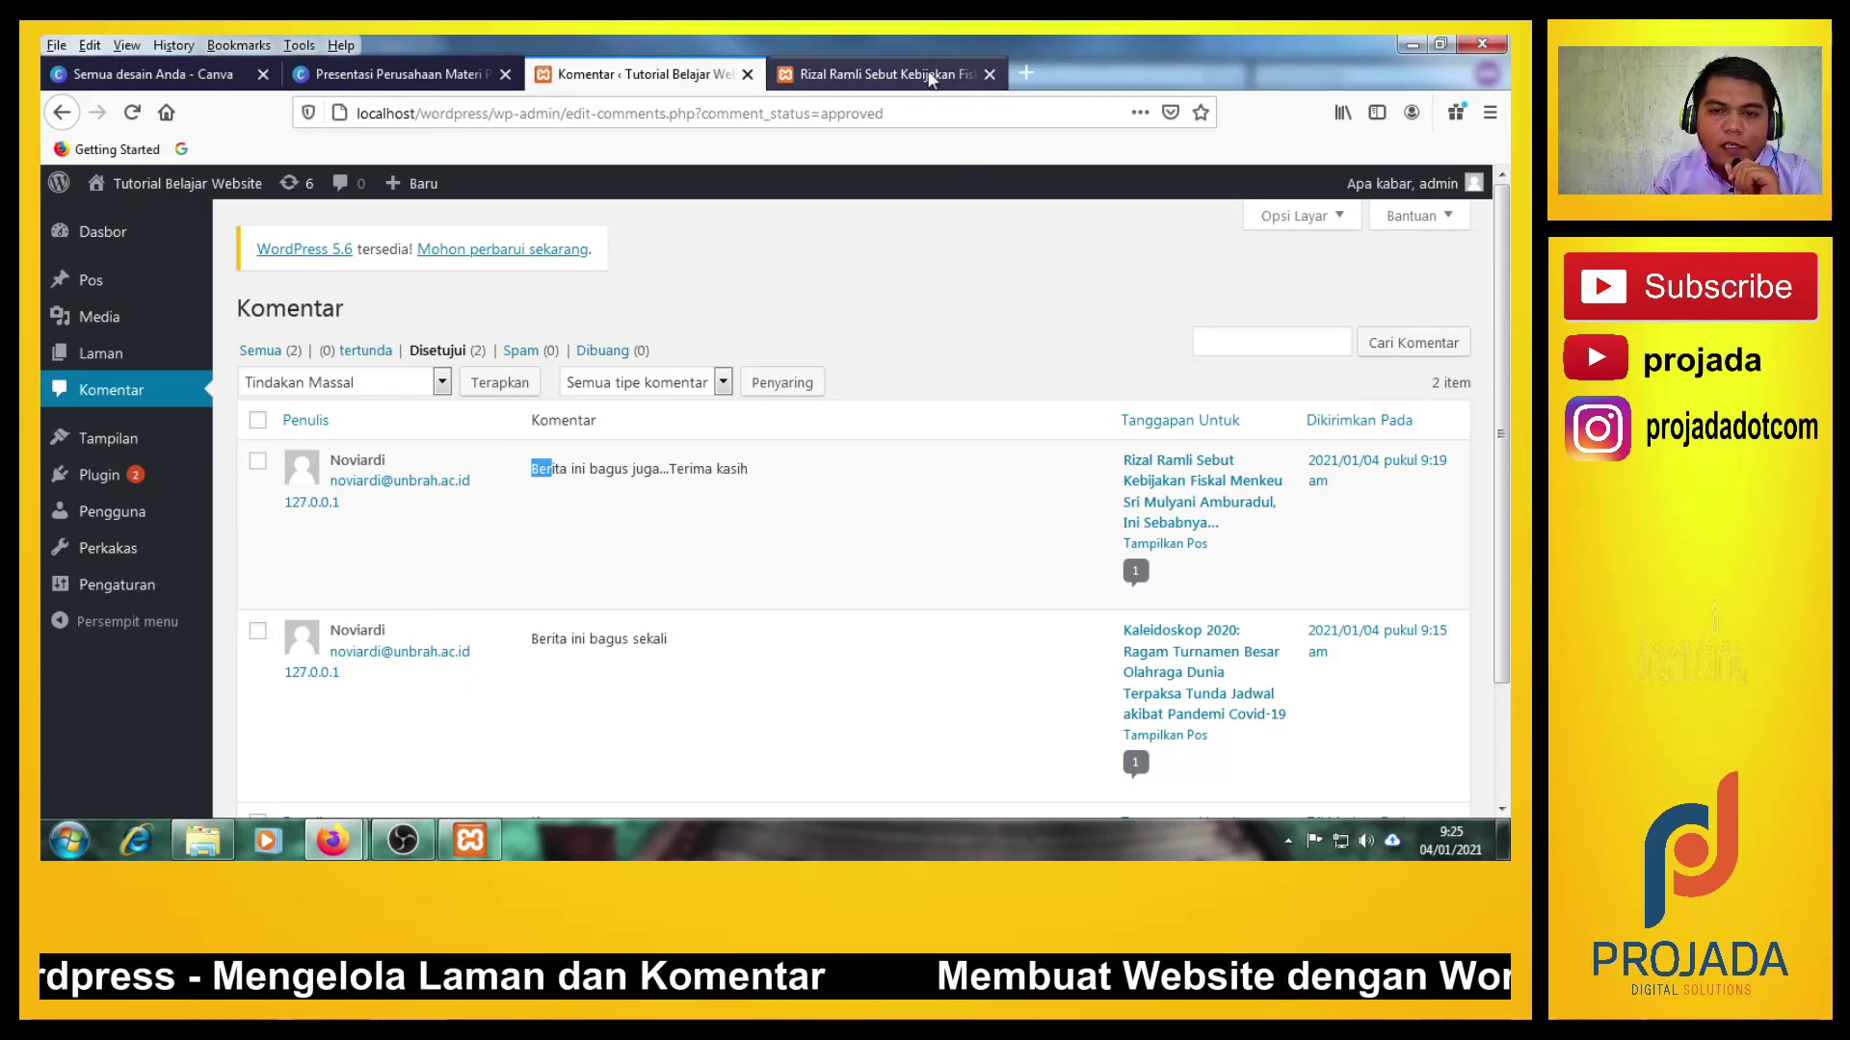
key(ctrl+Tab)
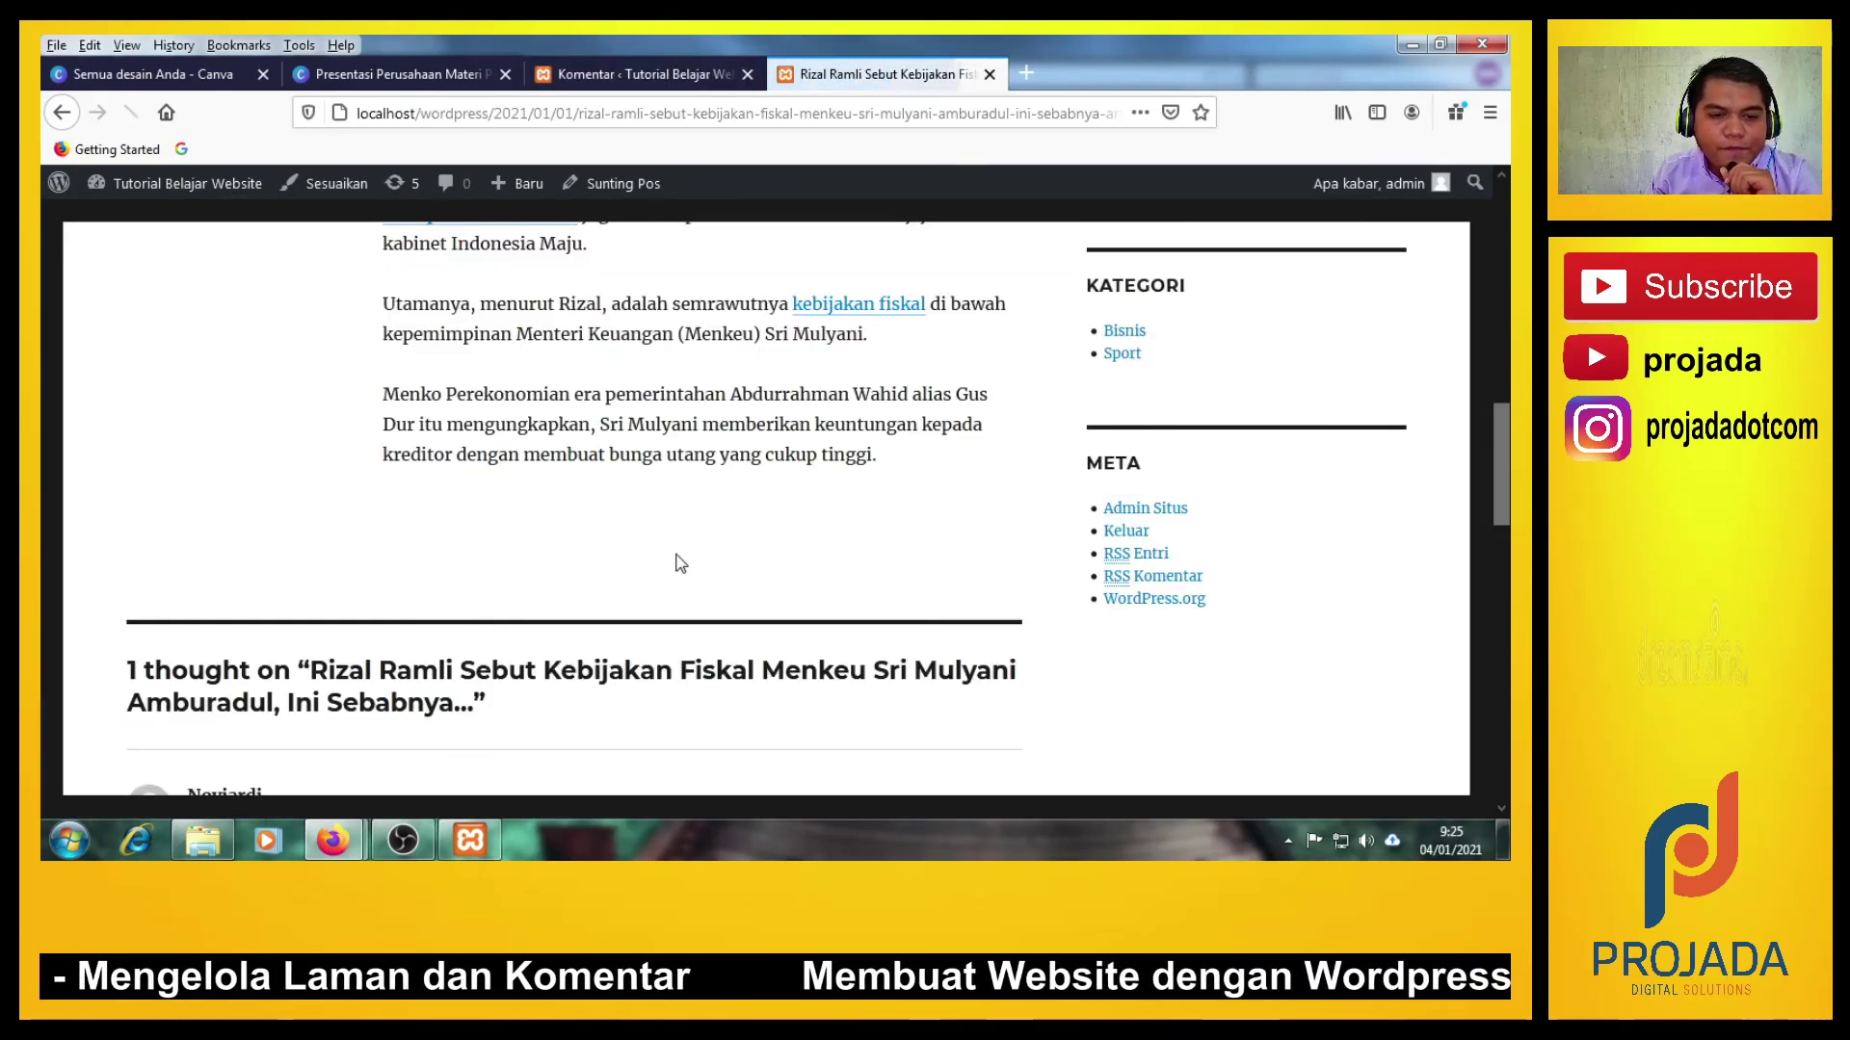
scroll(607, 559, up, 3)
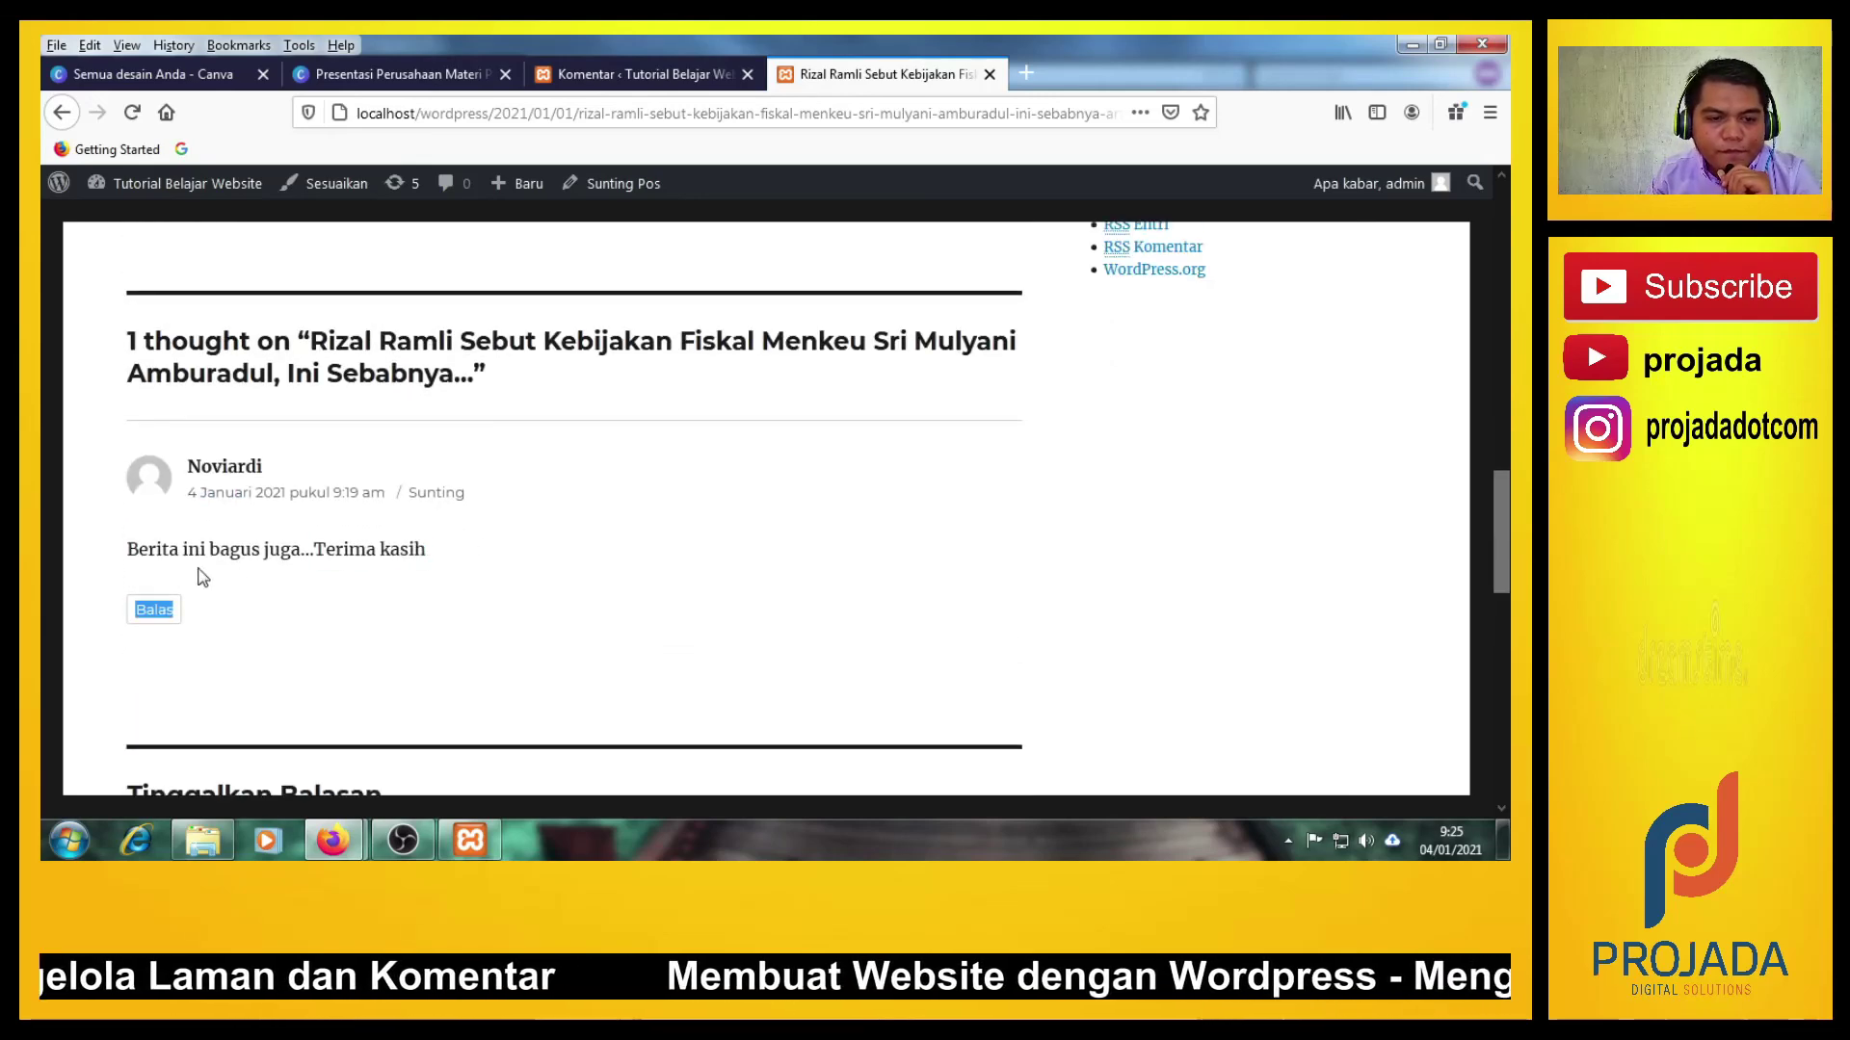